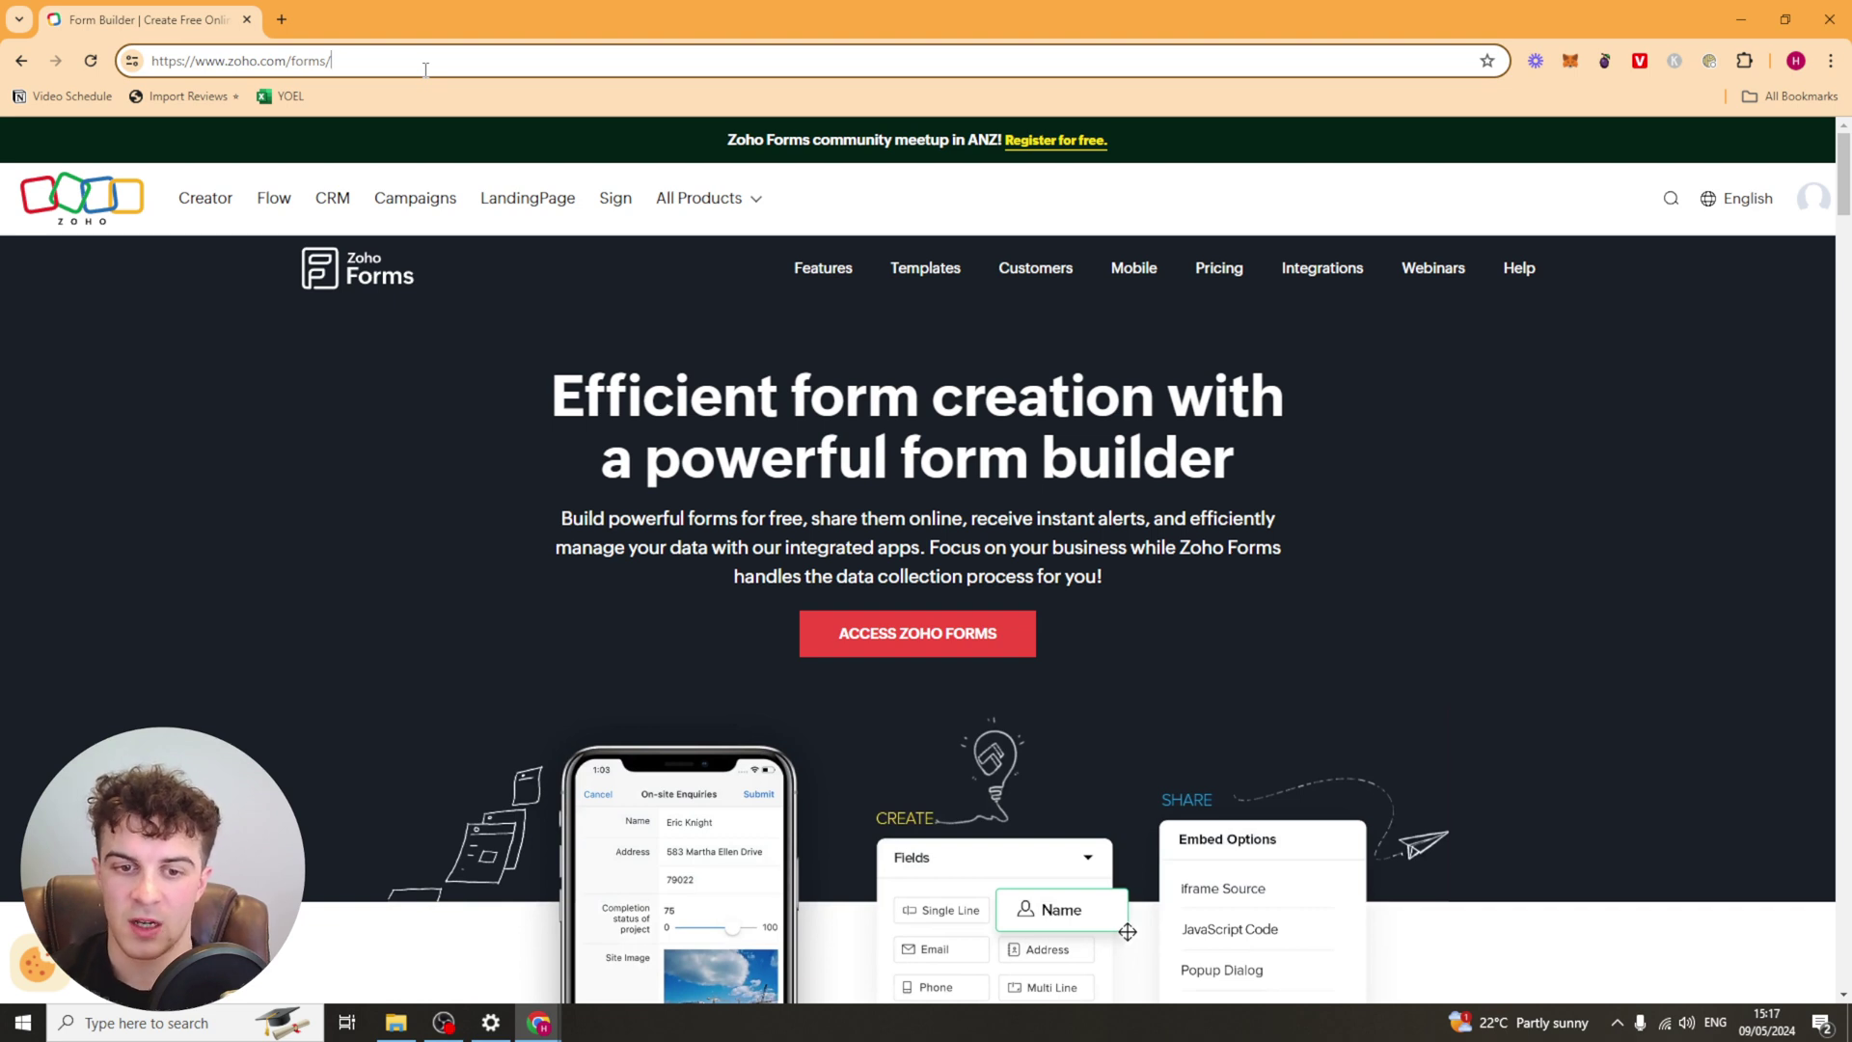
# Open the Zoho Forms app and start creating a first form from scratch
pyautogui.scroll(-3, 869, 405)
pyautogui.scroll(3, 917, 401)
pyautogui.scroll(-3, 898, 398)
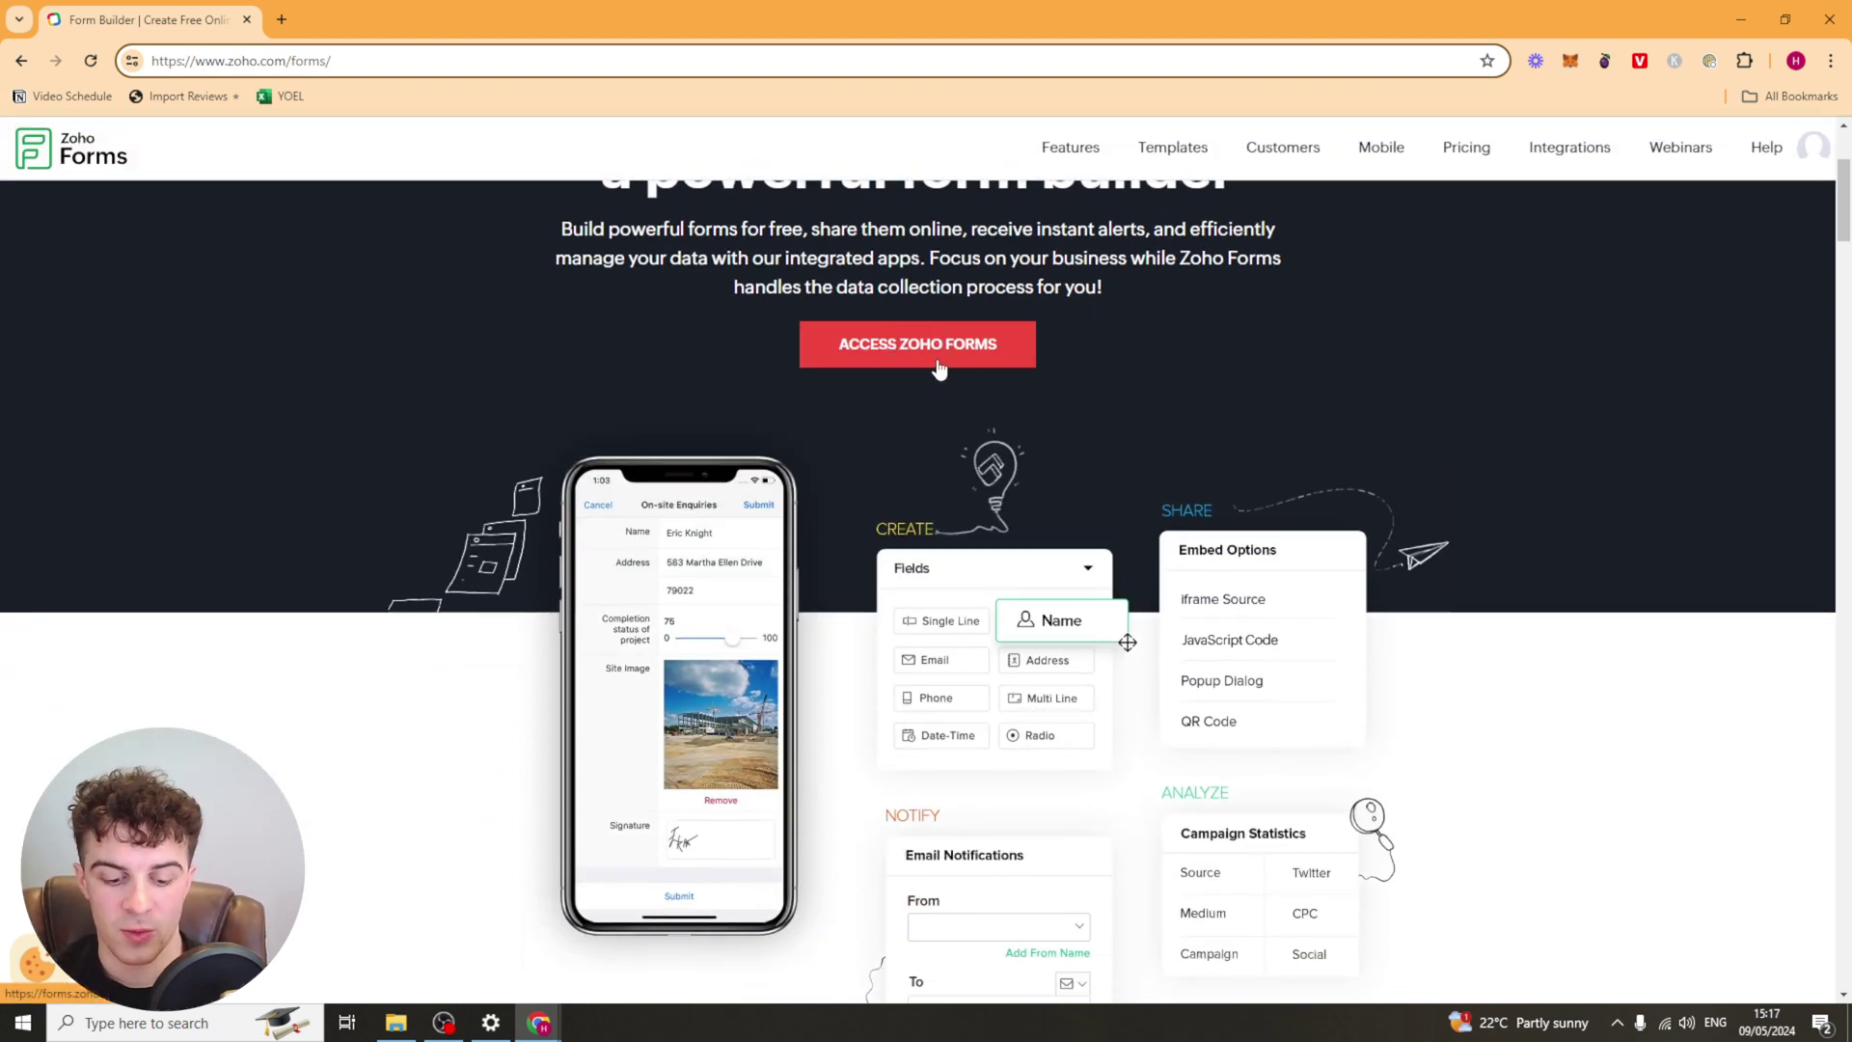
pyautogui.click(939, 369)
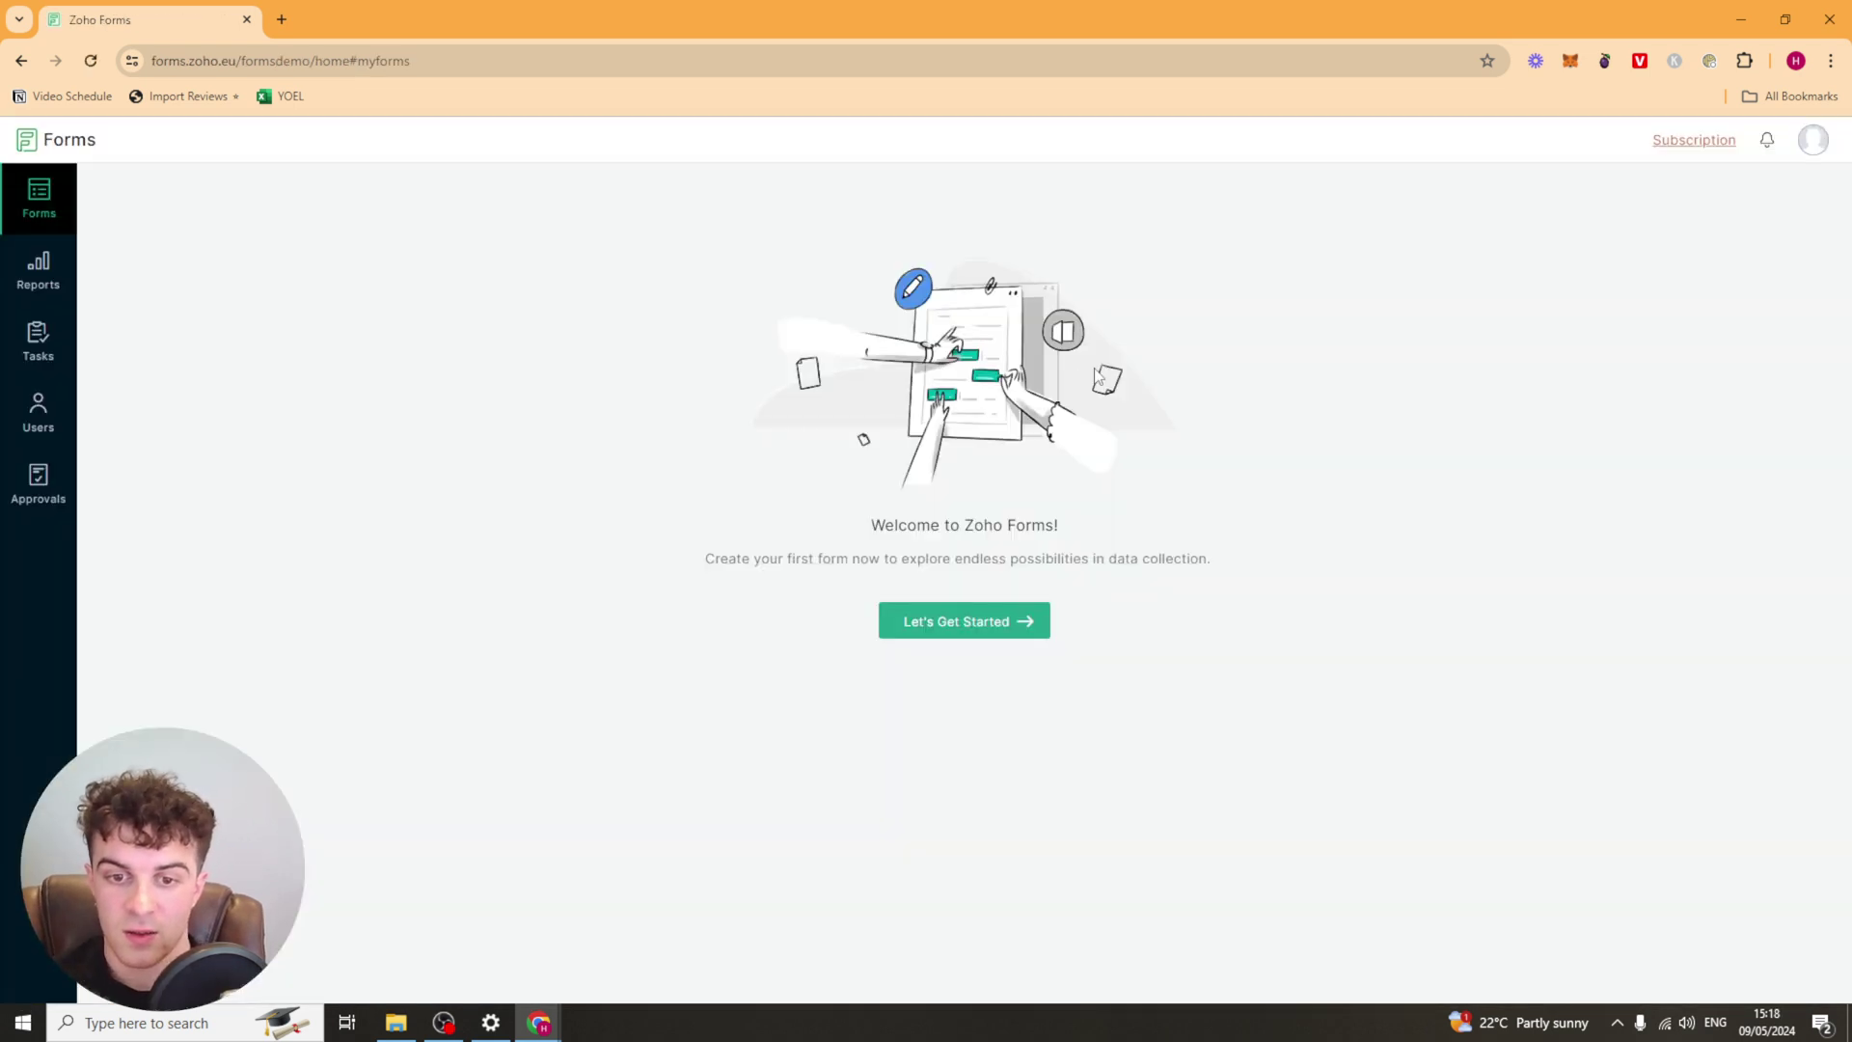
pyautogui.click(979, 625)
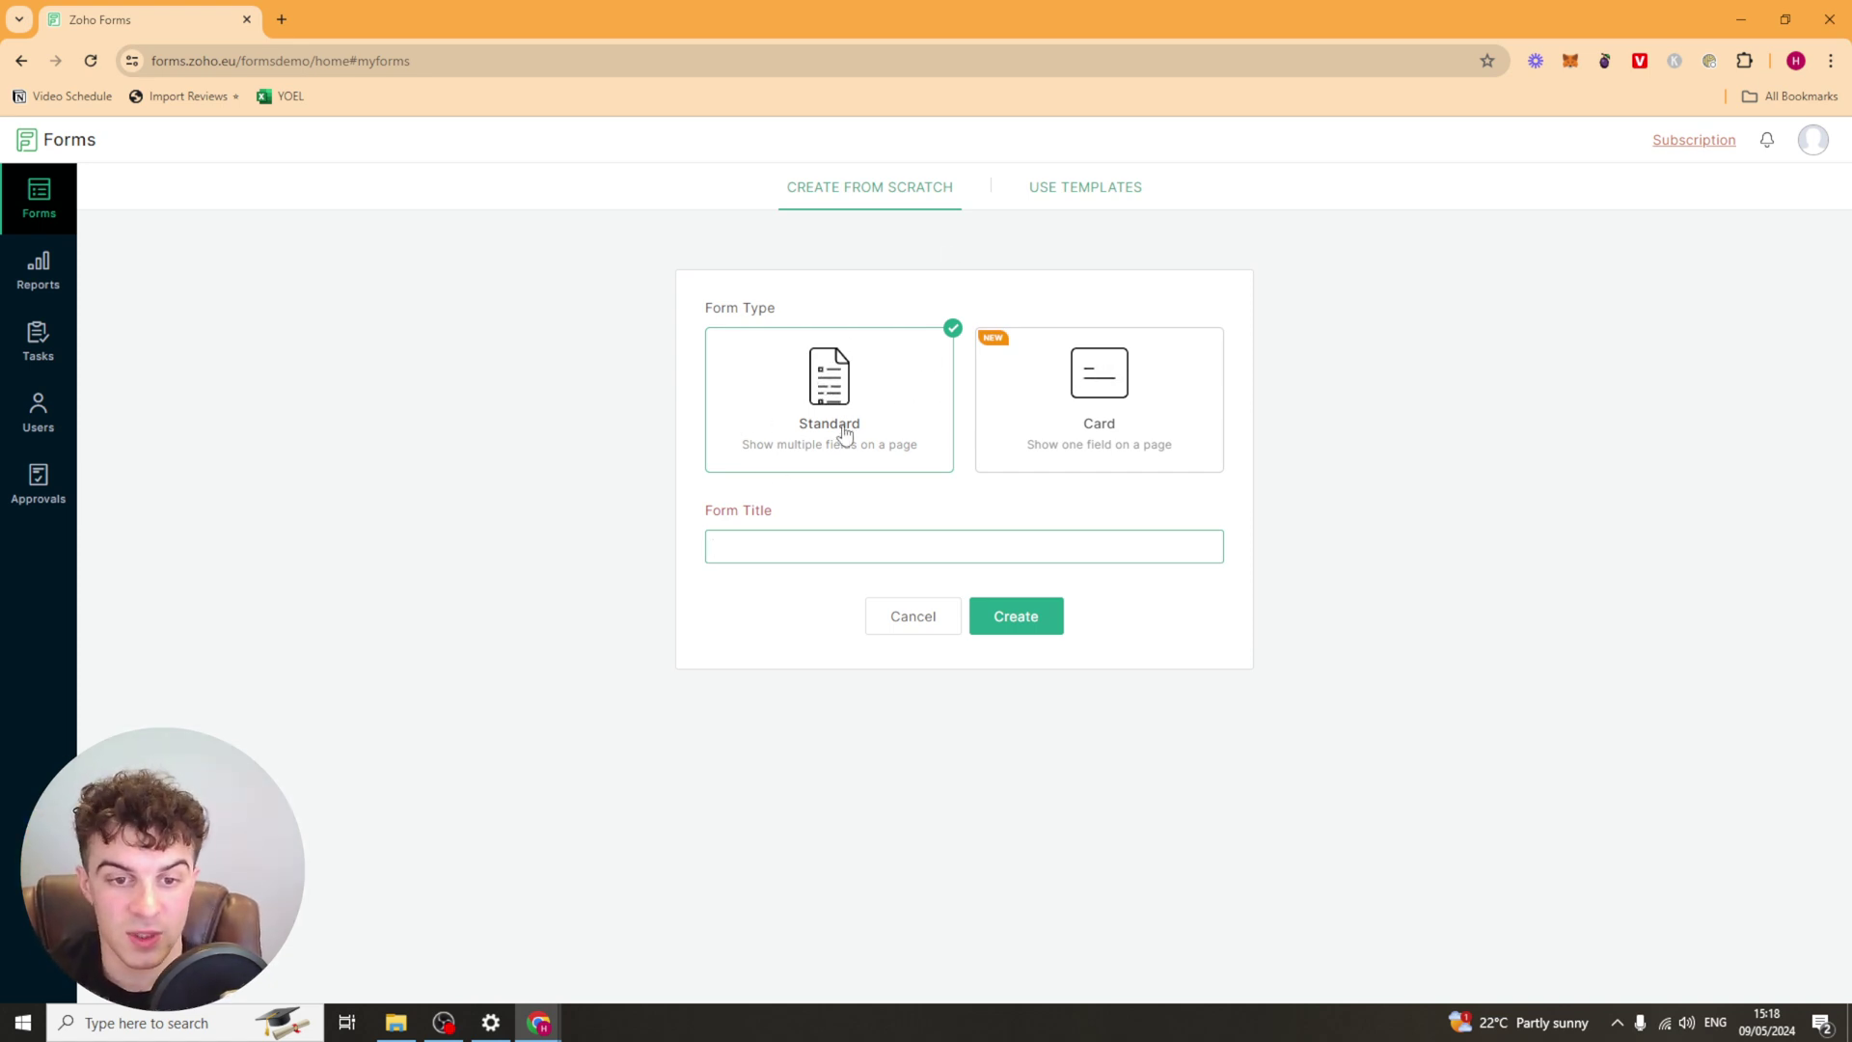
# Browse the template gallery and preview the Lead Generation Sign Up template
pyautogui.click(1110, 186)
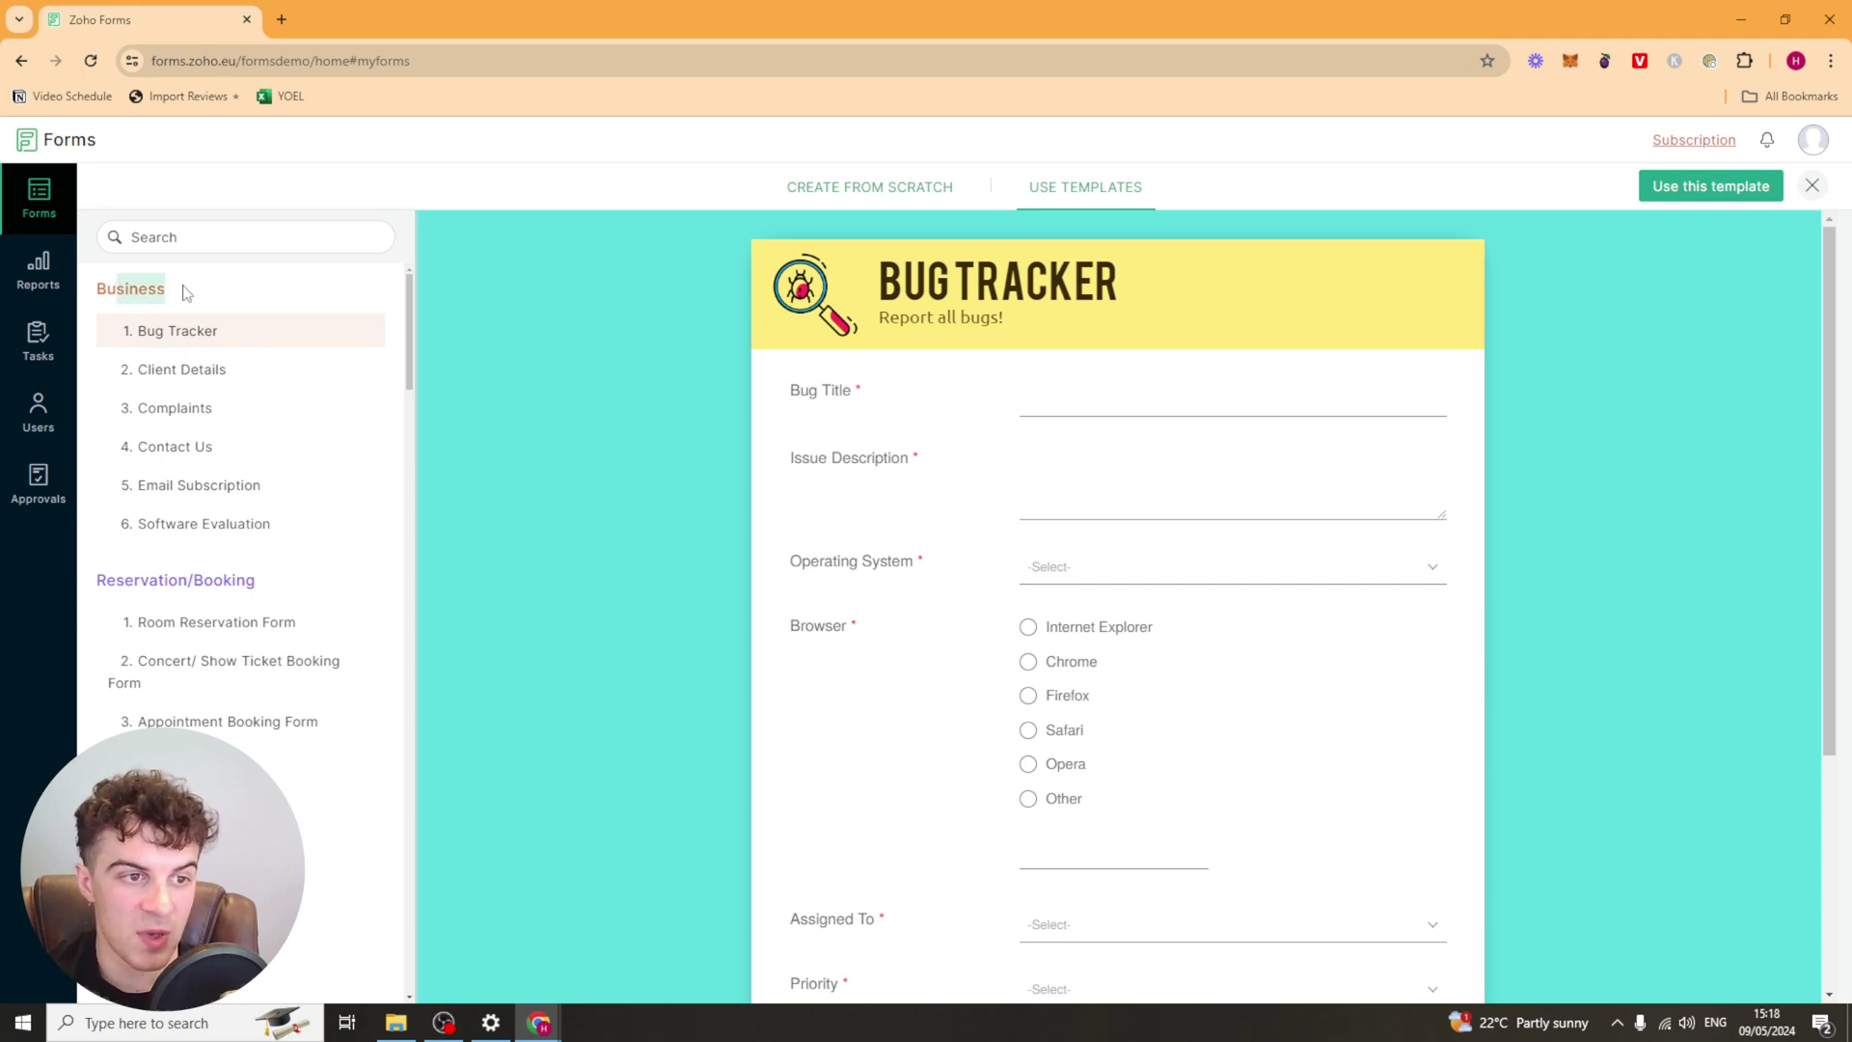
pyautogui.scroll(-2, 191, 322)
pyautogui.scroll(-4, 191, 322)
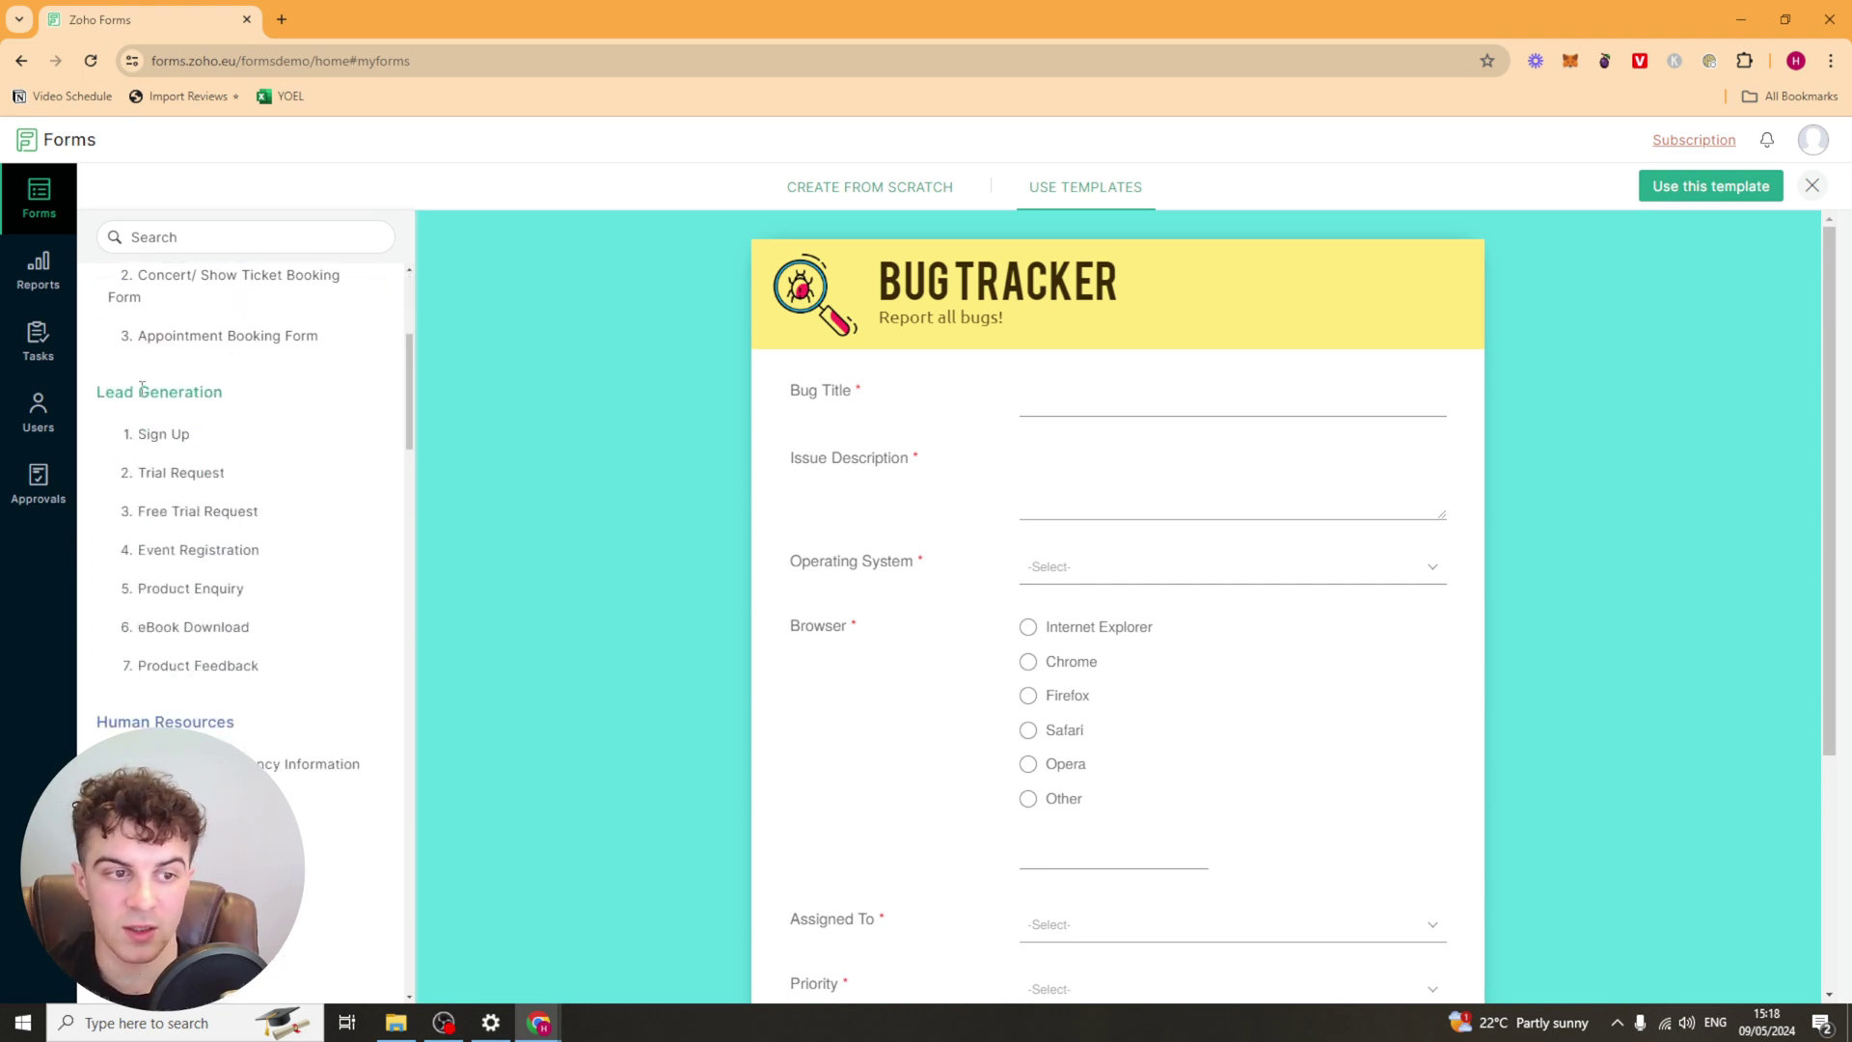
pyautogui.scroll(-2, 268, 412)
pyautogui.scroll(-3, 266, 439)
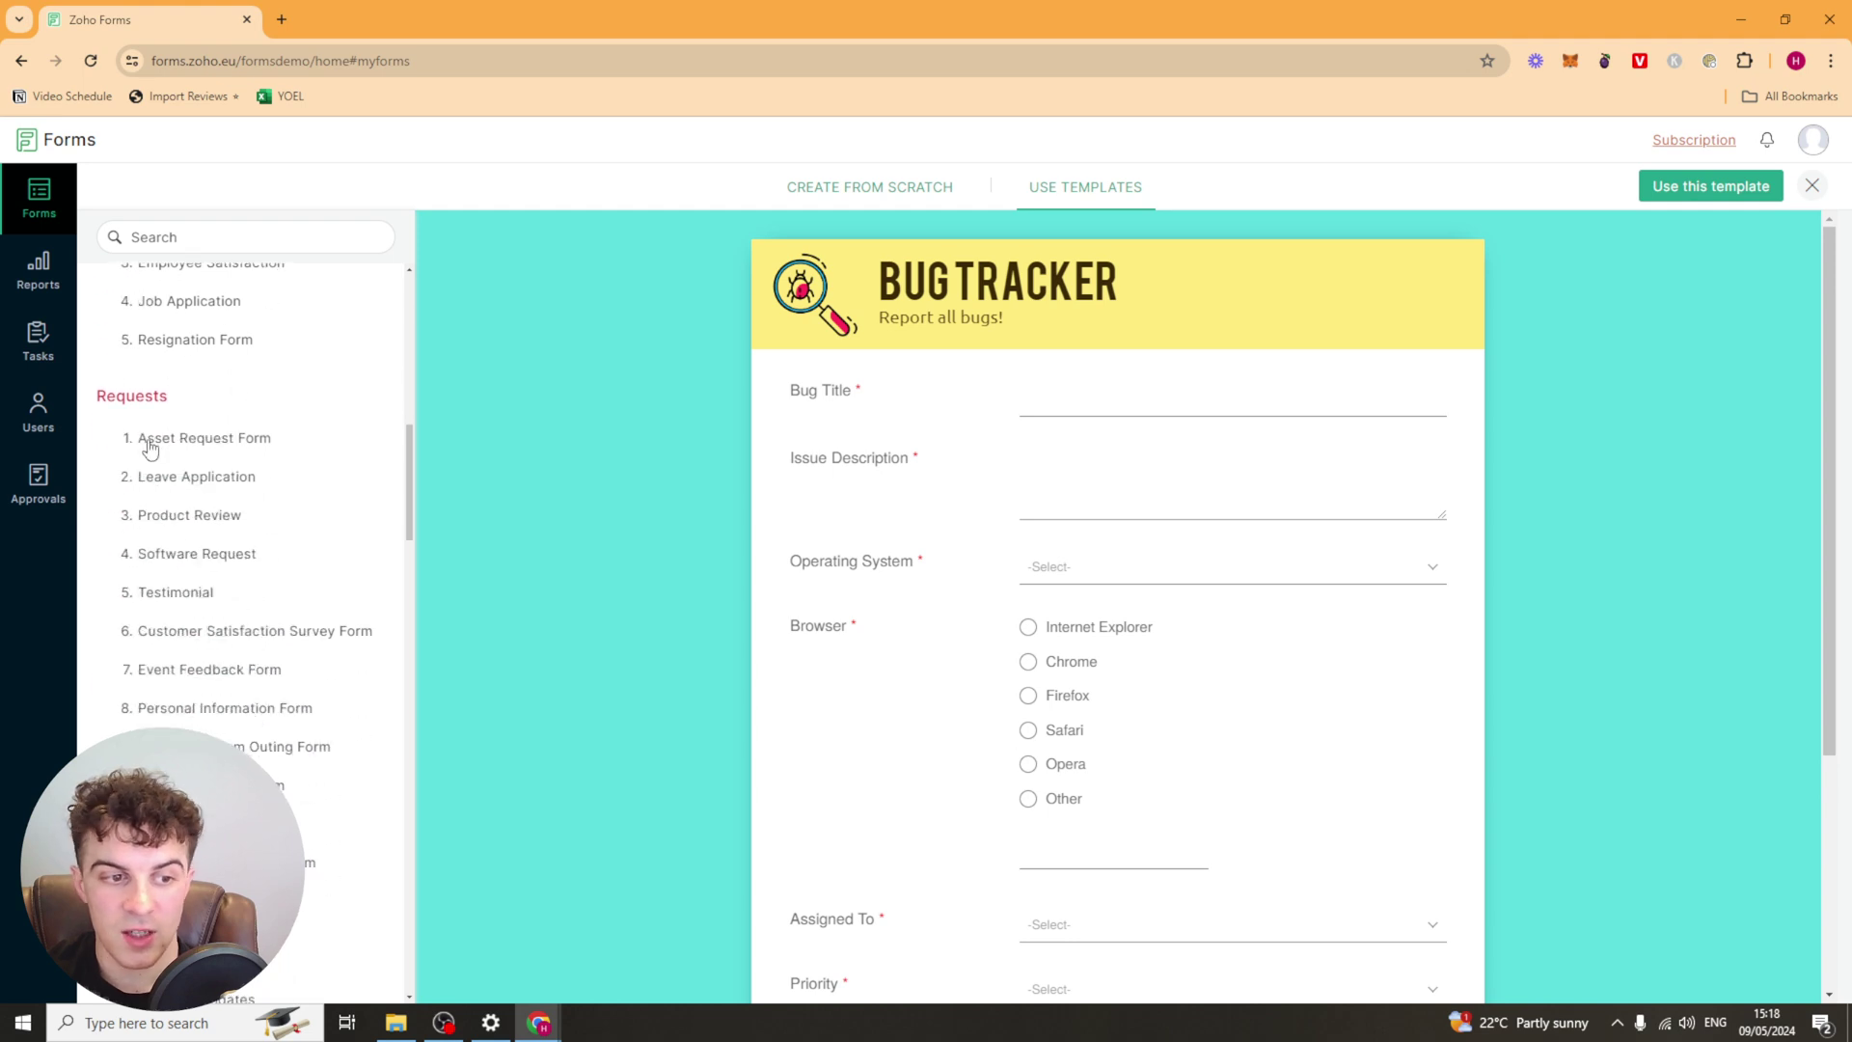
pyautogui.scroll(-8, 290, 444)
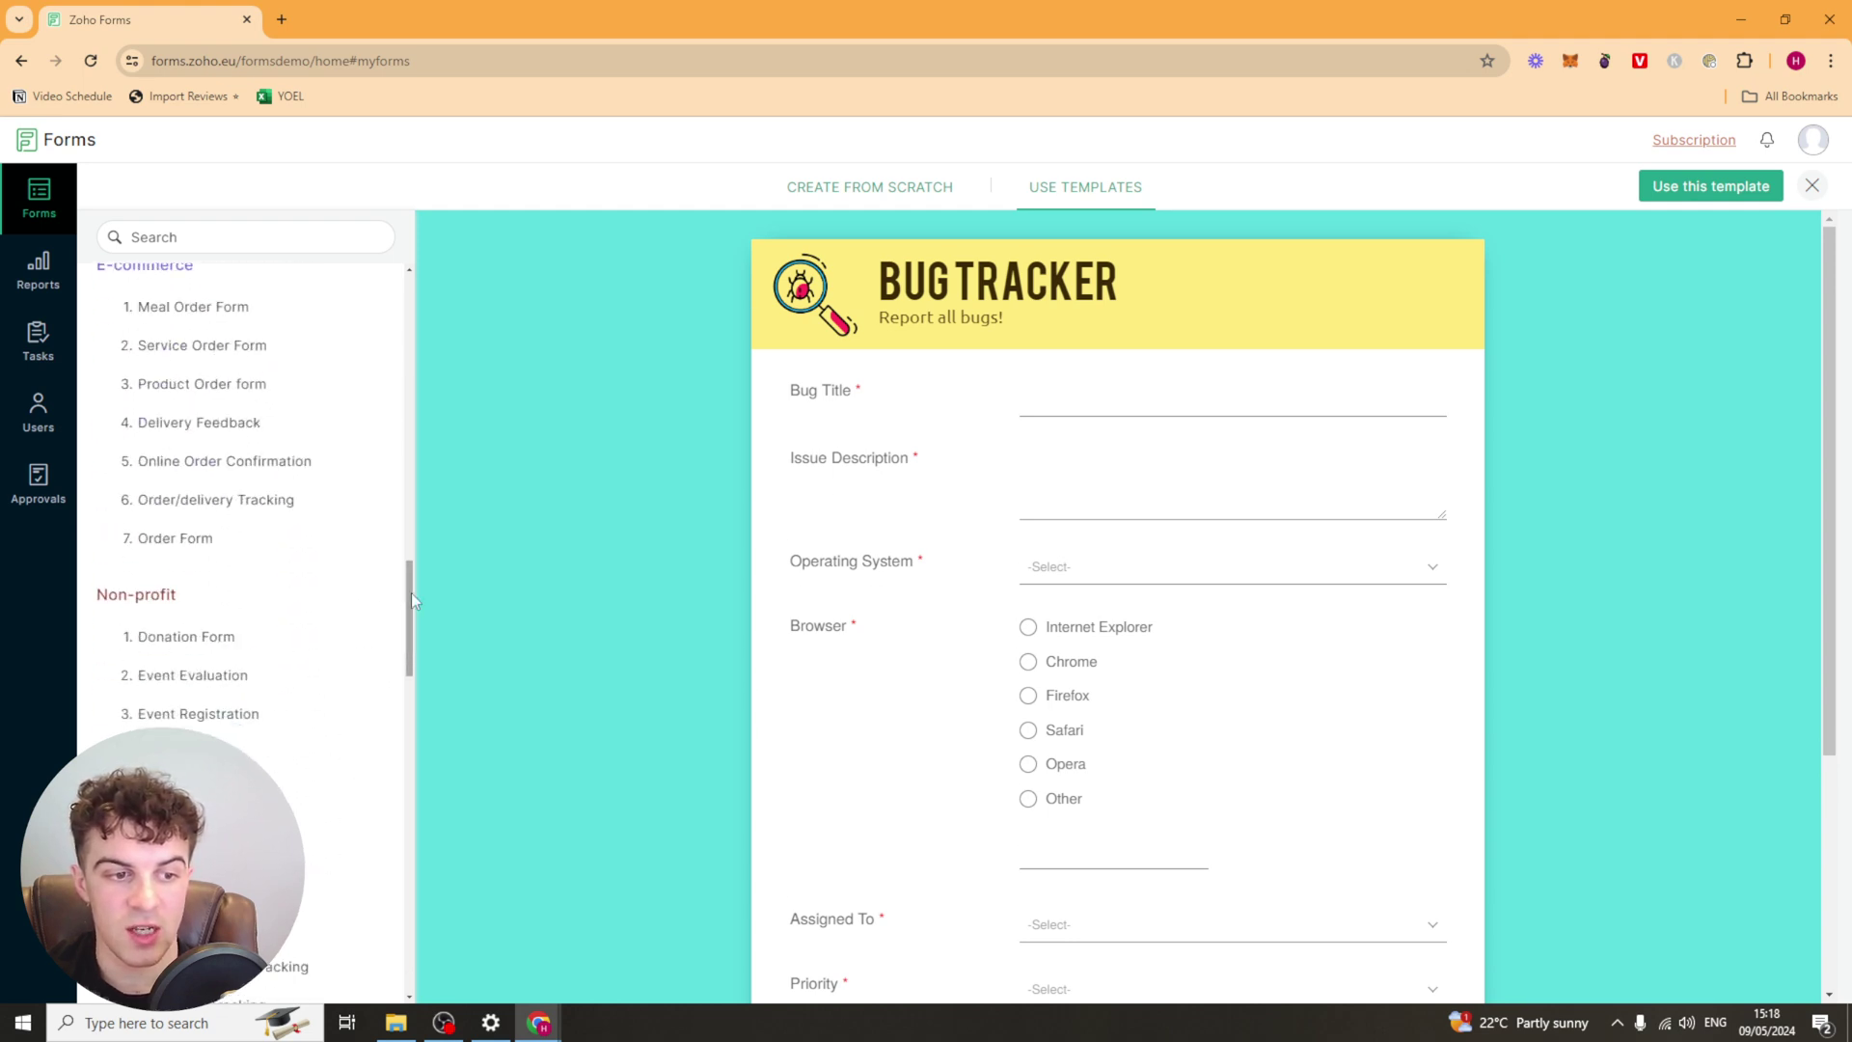
pyautogui.moveTo(411, 593); pyautogui.dragTo(352, 135)
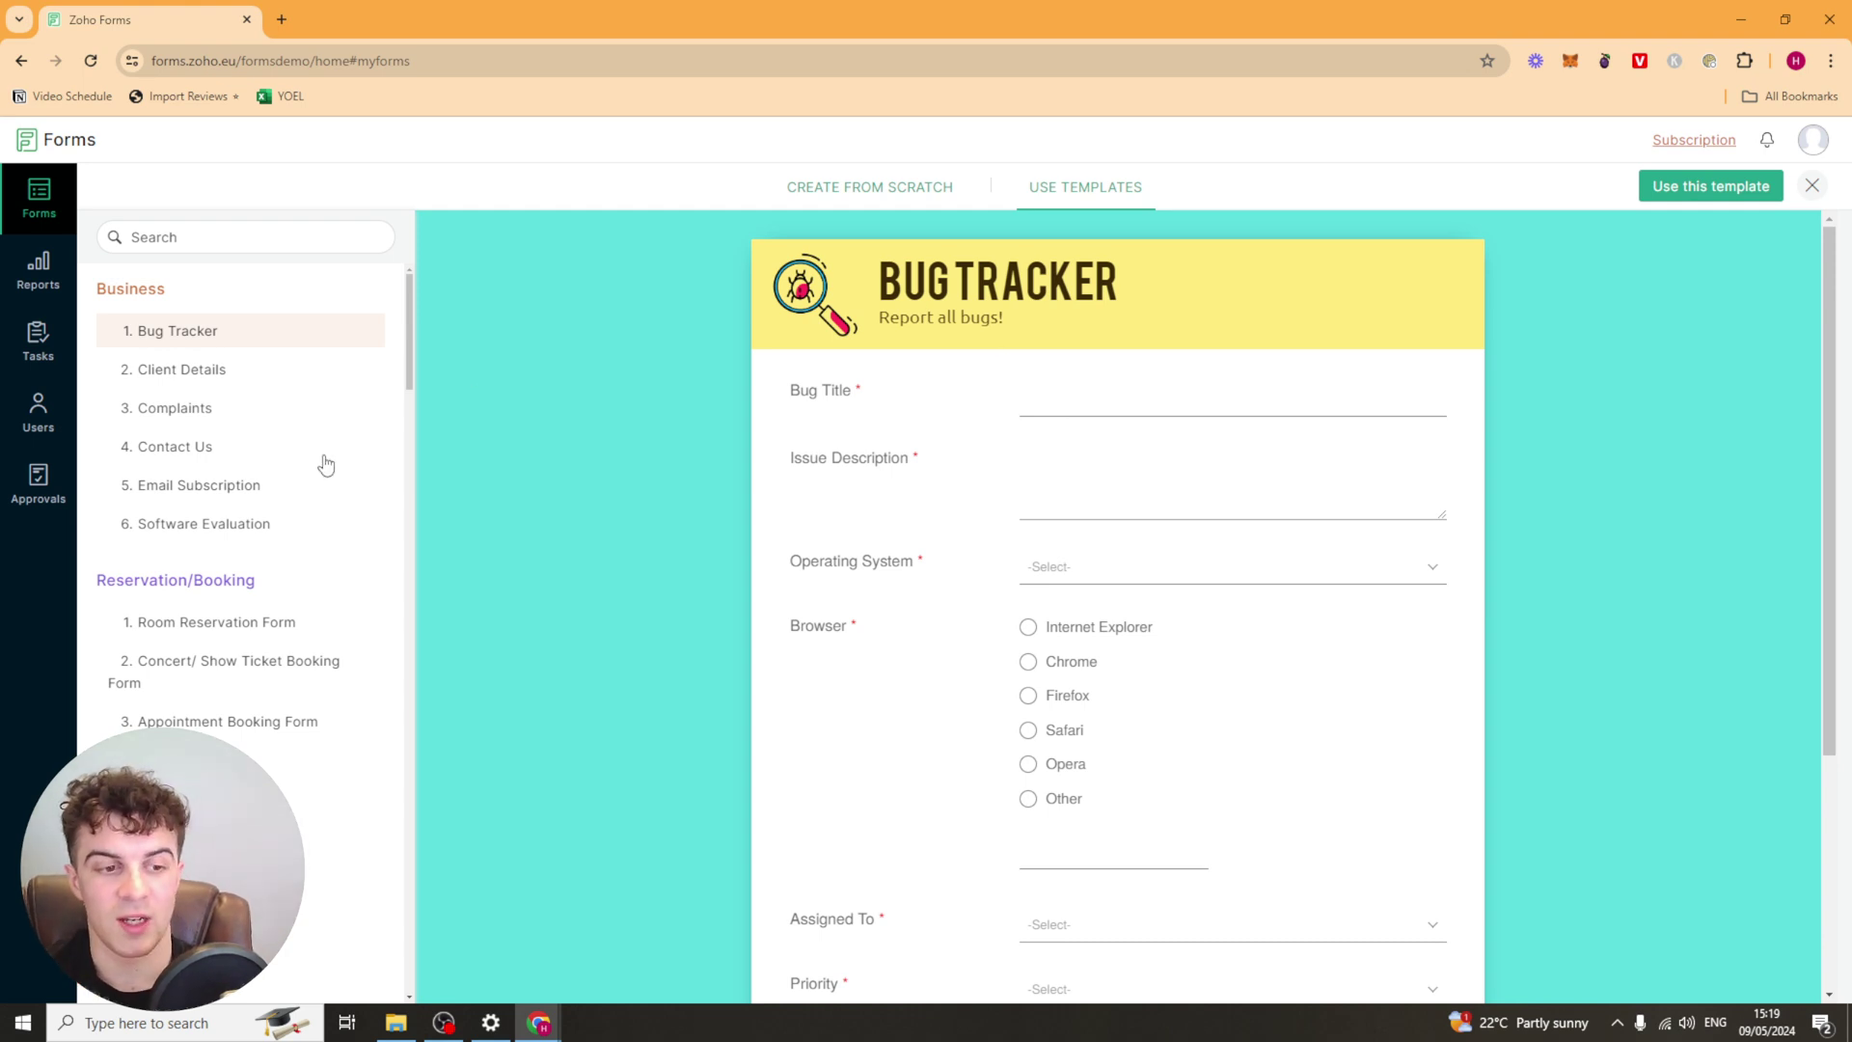
pyautogui.scroll(-1, 409, 361)
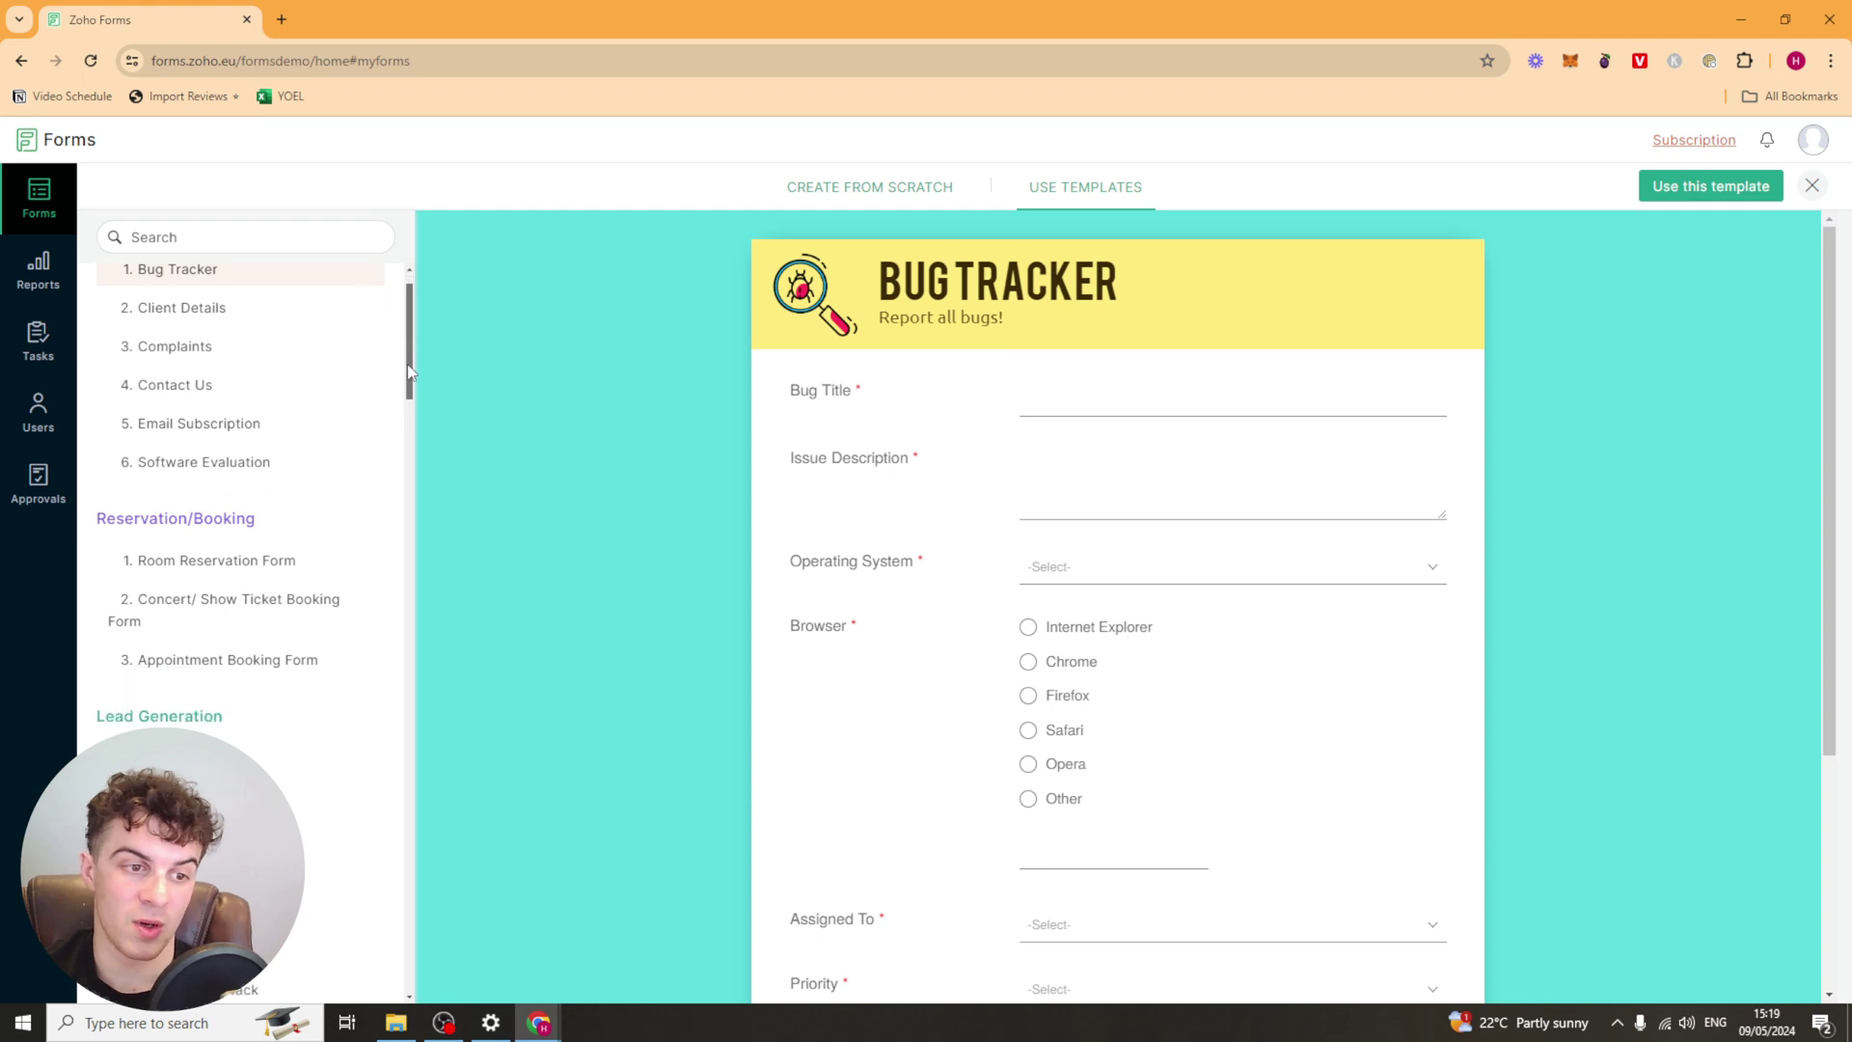
pyautogui.scroll(-3, 249, 559)
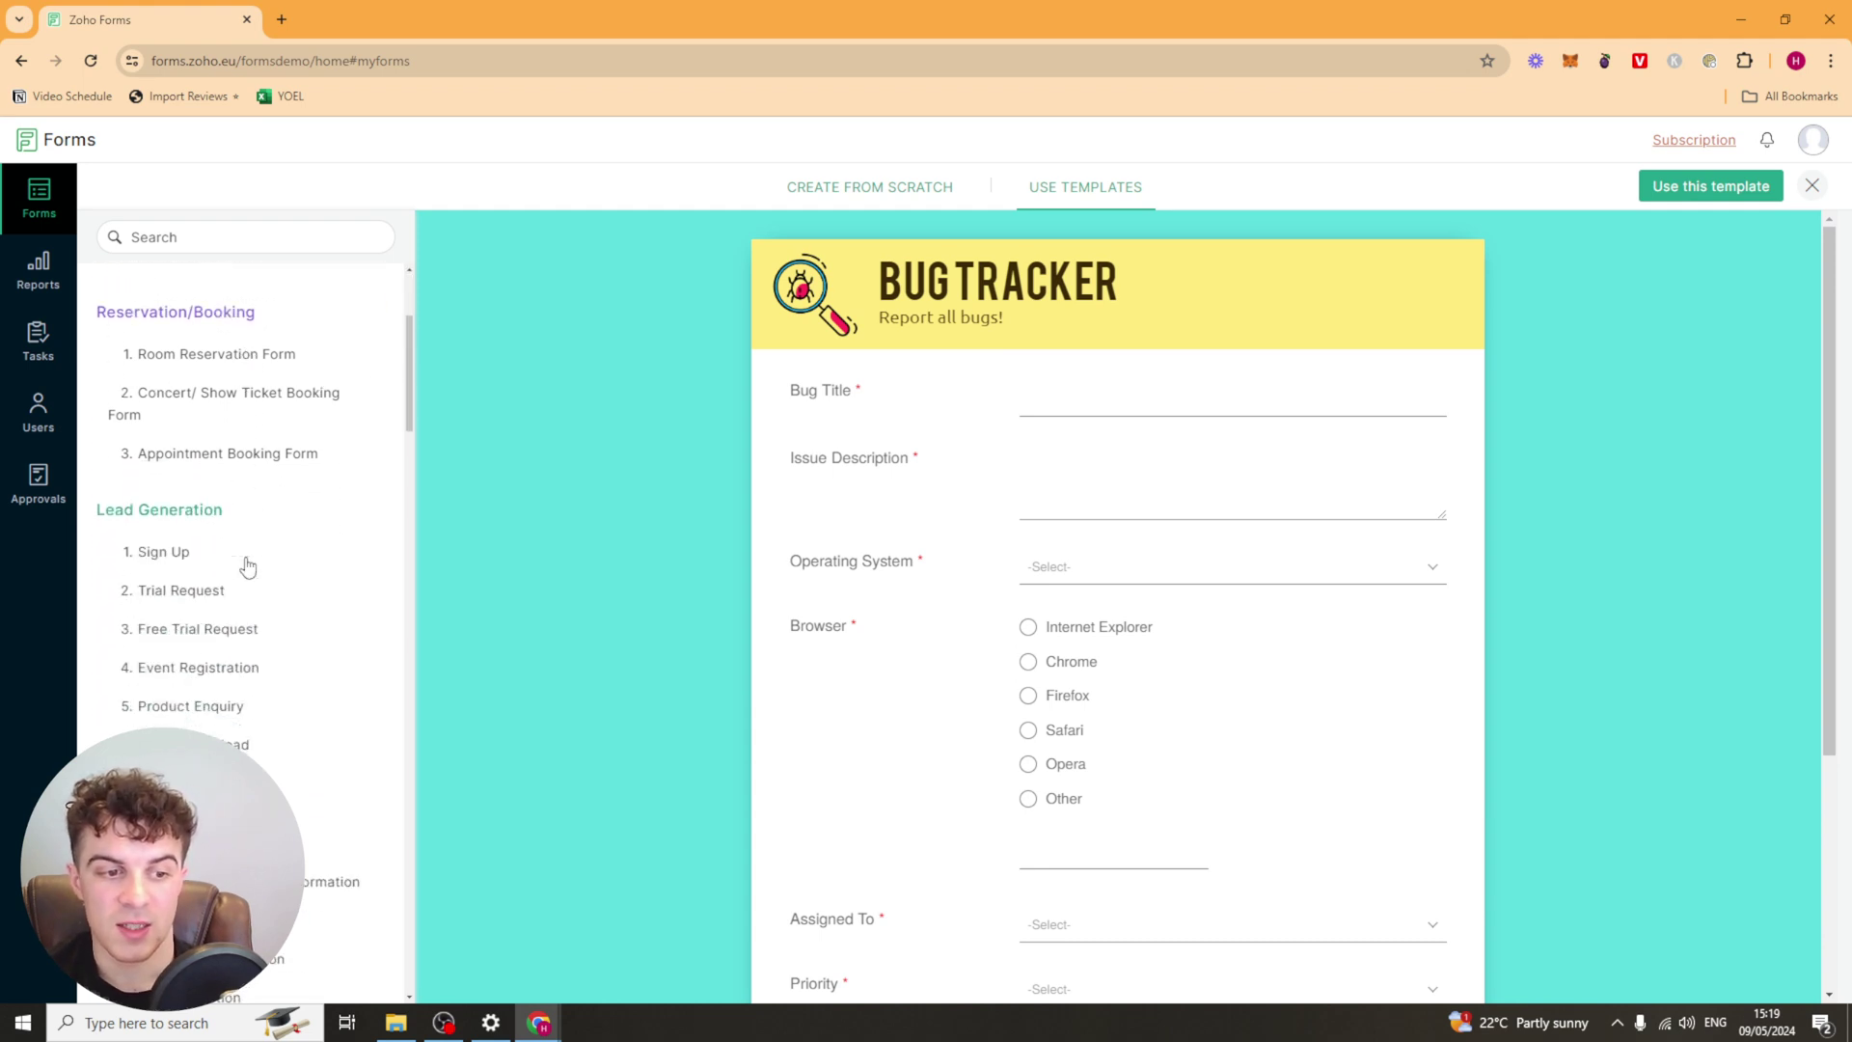
pyautogui.click(153, 473)
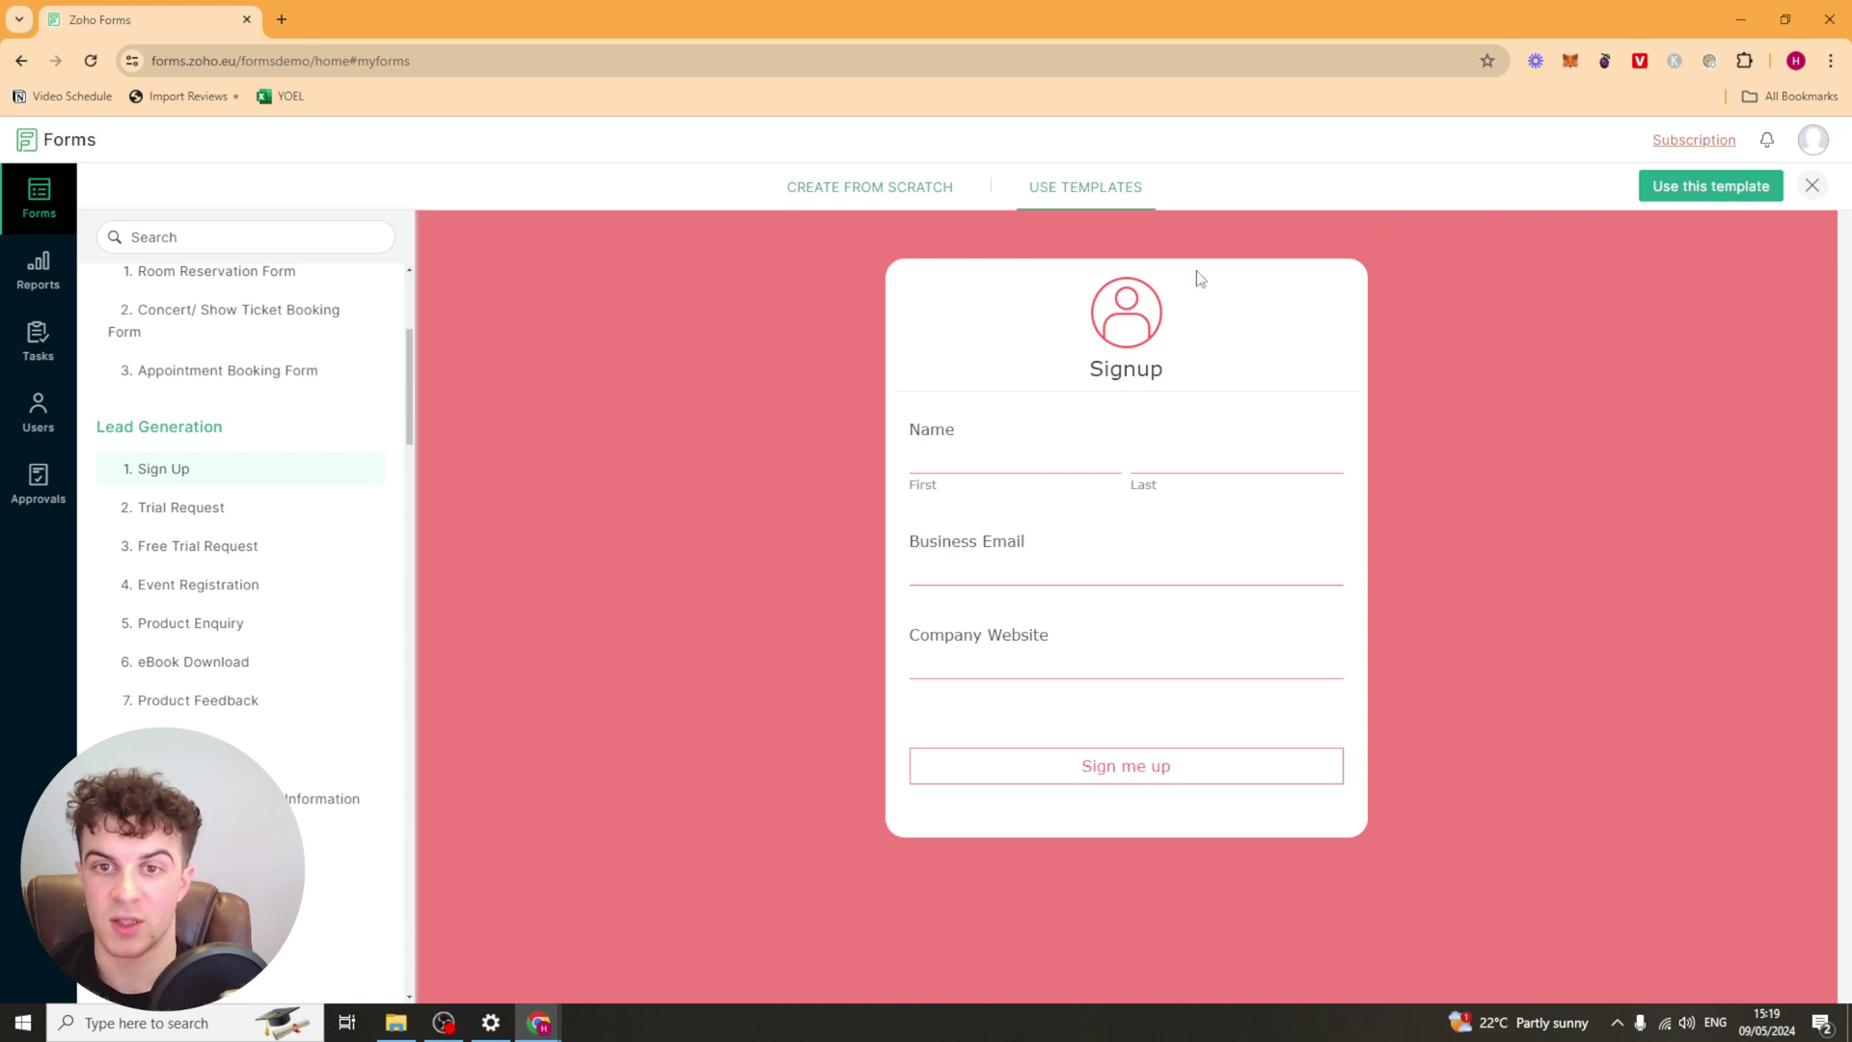
# Build a form from the Sign Up template and drop a Multi Line field below Name
pyautogui.click(1685, 190)
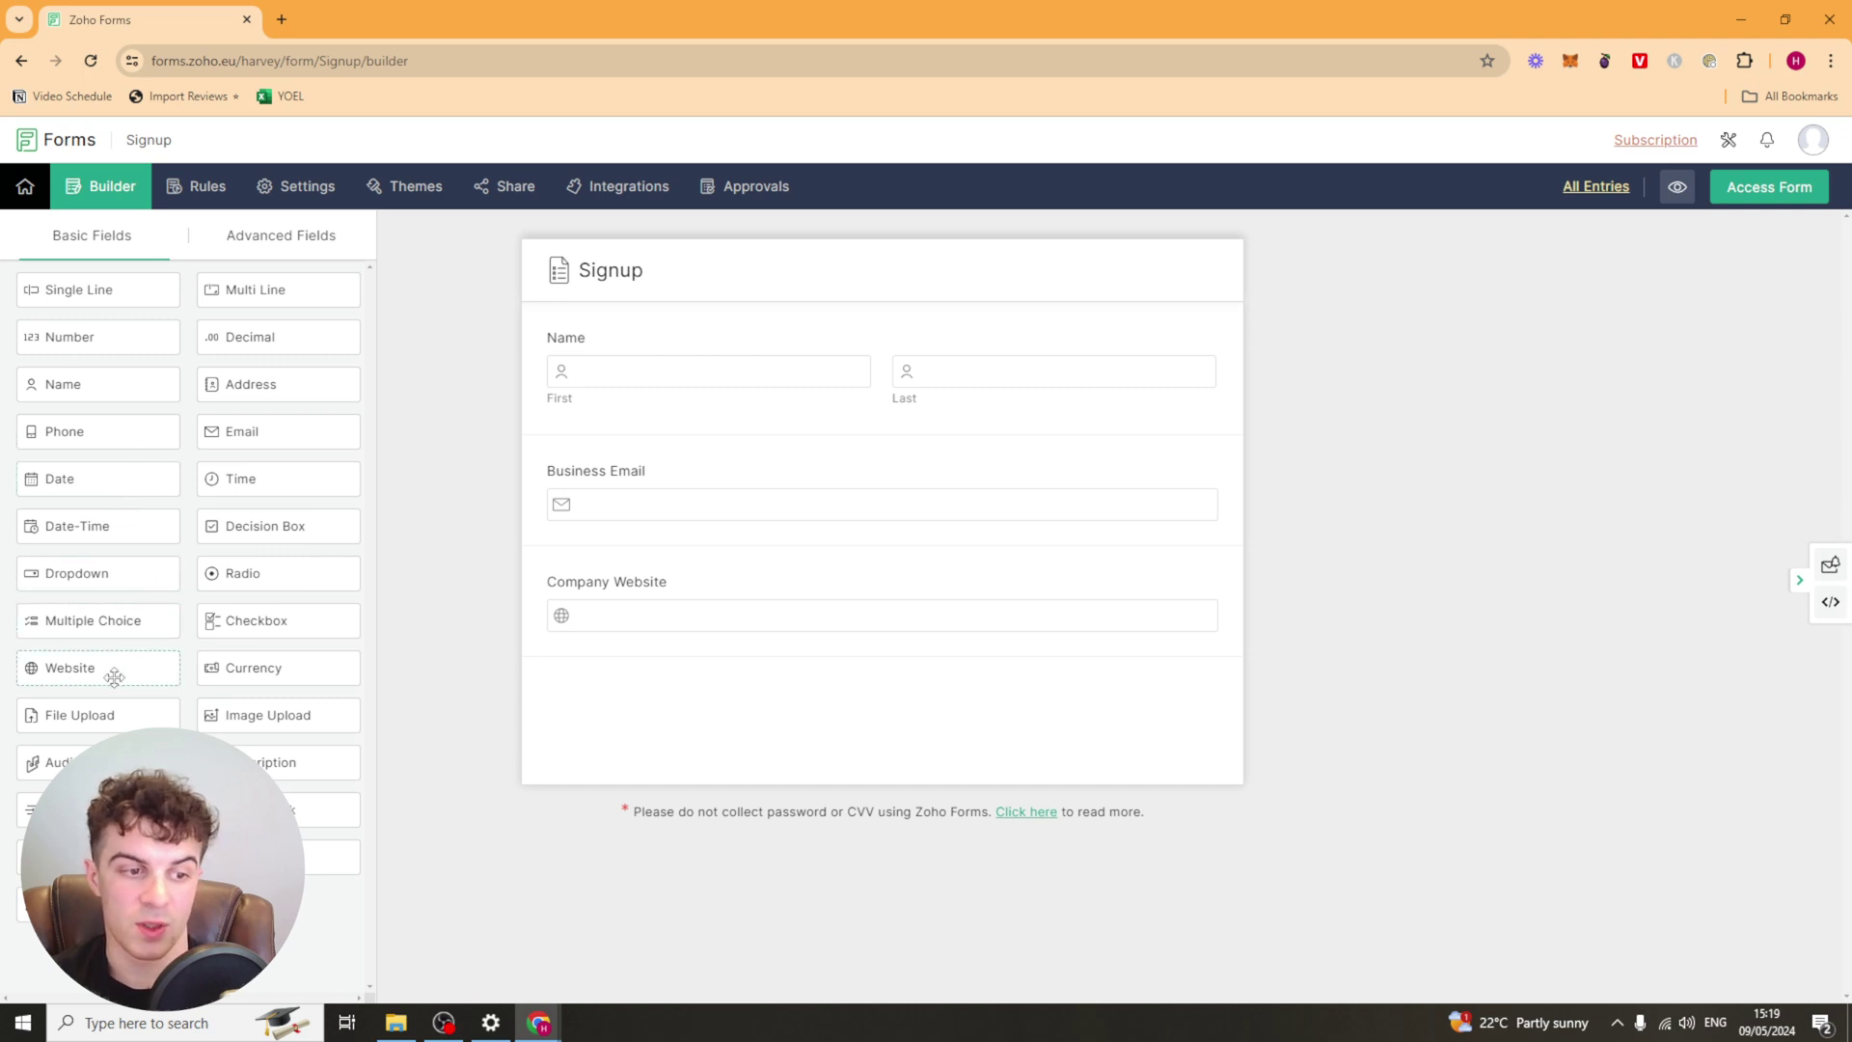
pyautogui.moveTo(256, 294); pyautogui.dragTo(644, 470)
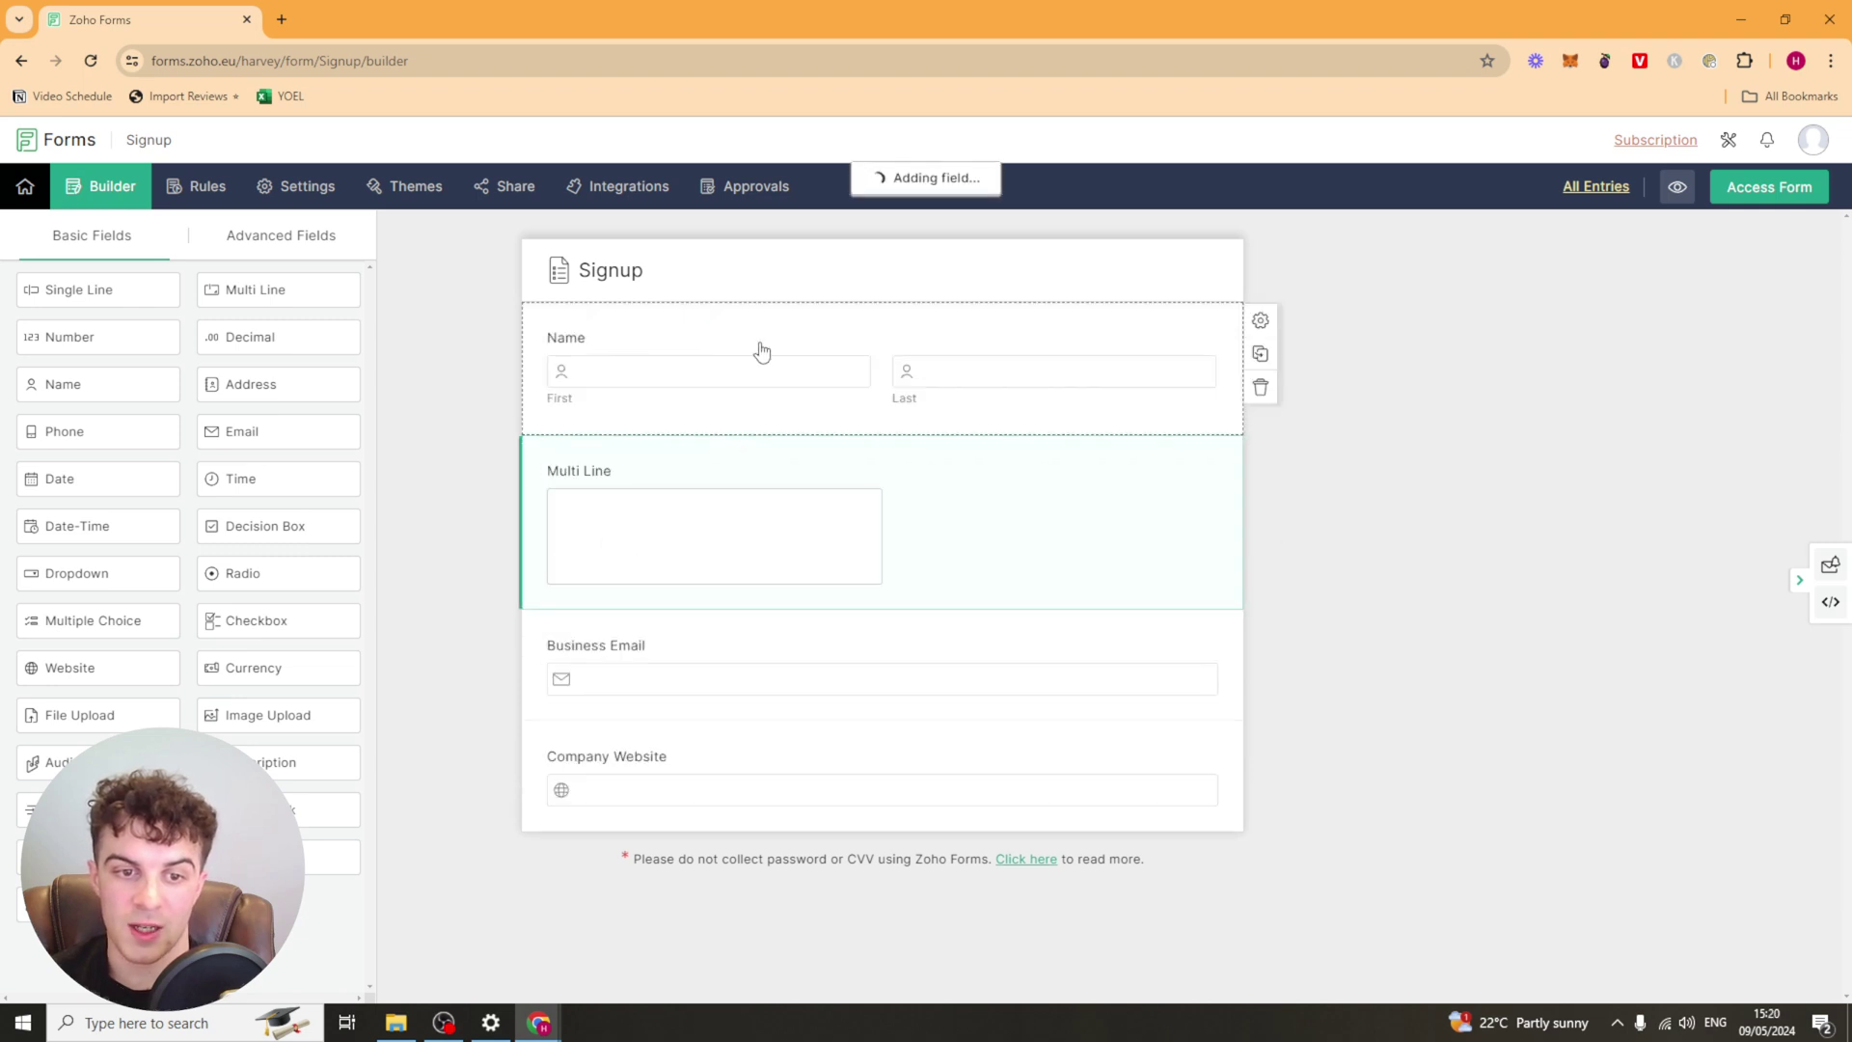
# Label the multi-line field 'Why are you getting in contact?' with instructions 'What's your rev? How long have you been doing it?'
pyautogui.click(674, 480)
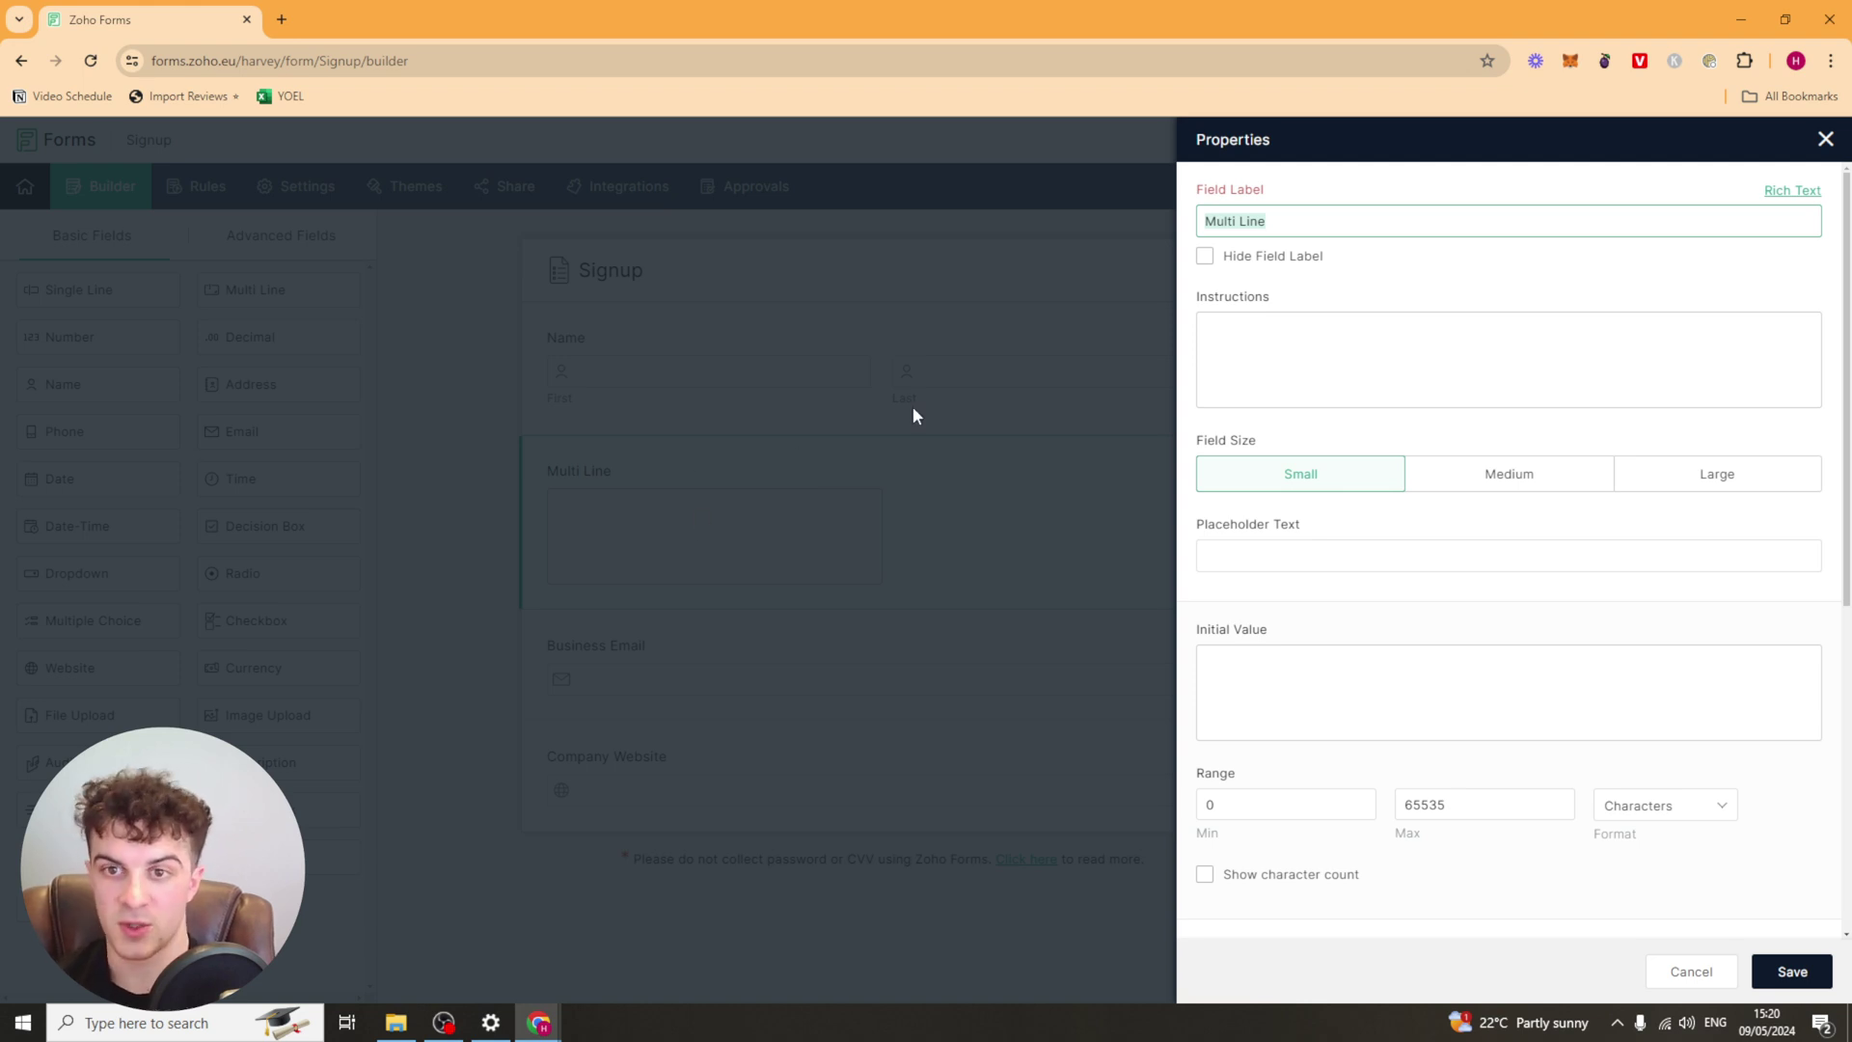
pyautogui.tripleClick(1282, 225)
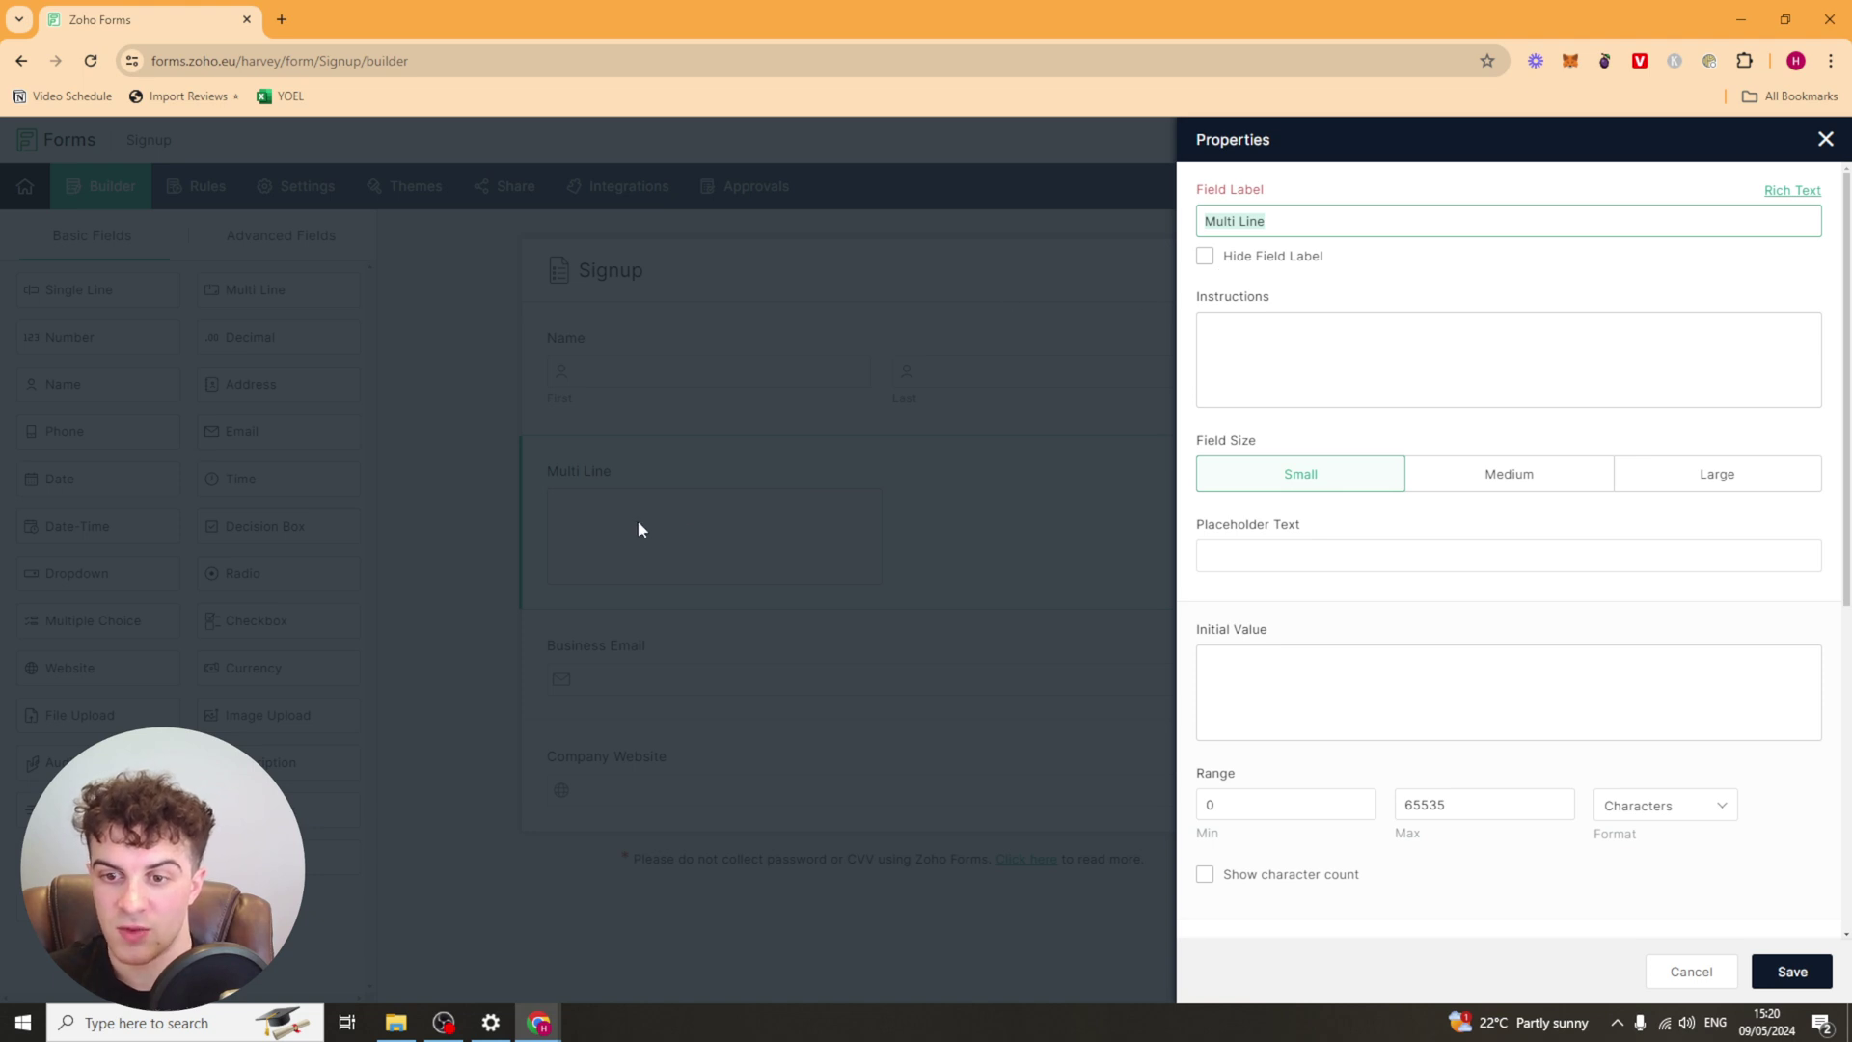
pyautogui.press('BackSpace')
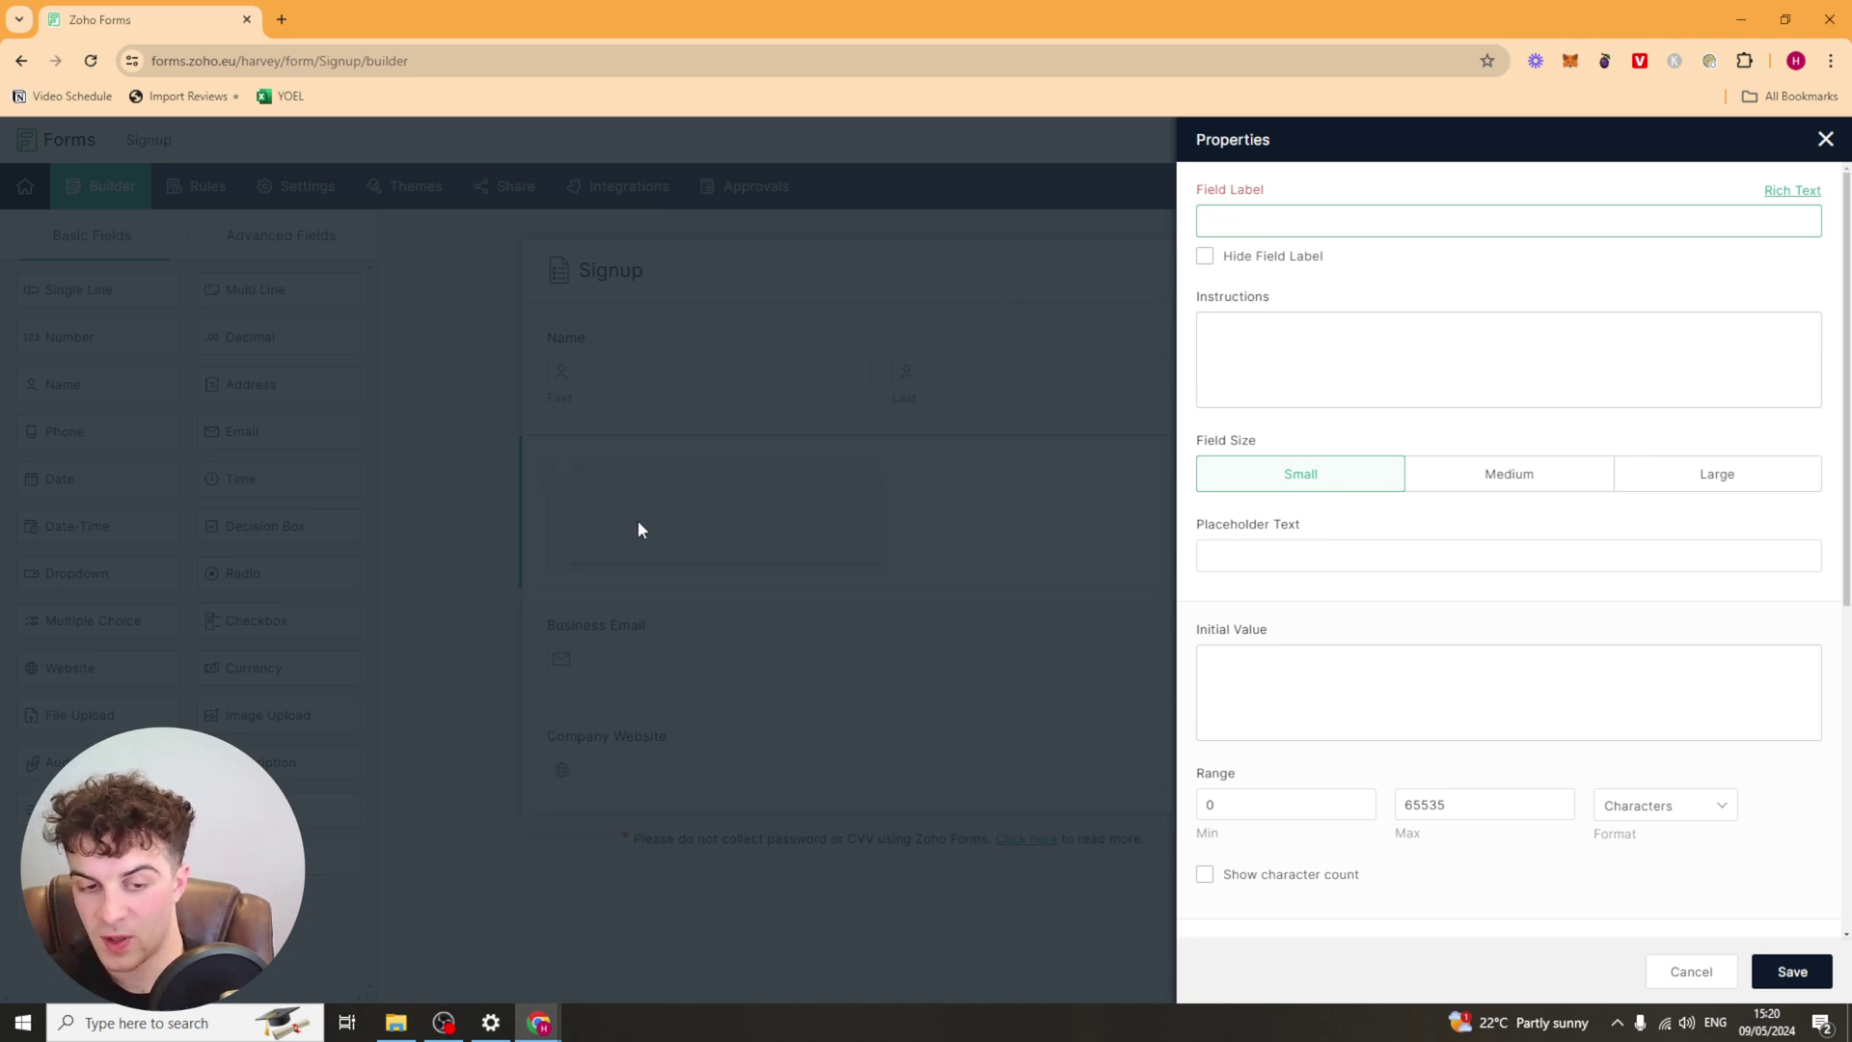
pyautogui.write('Why ar')
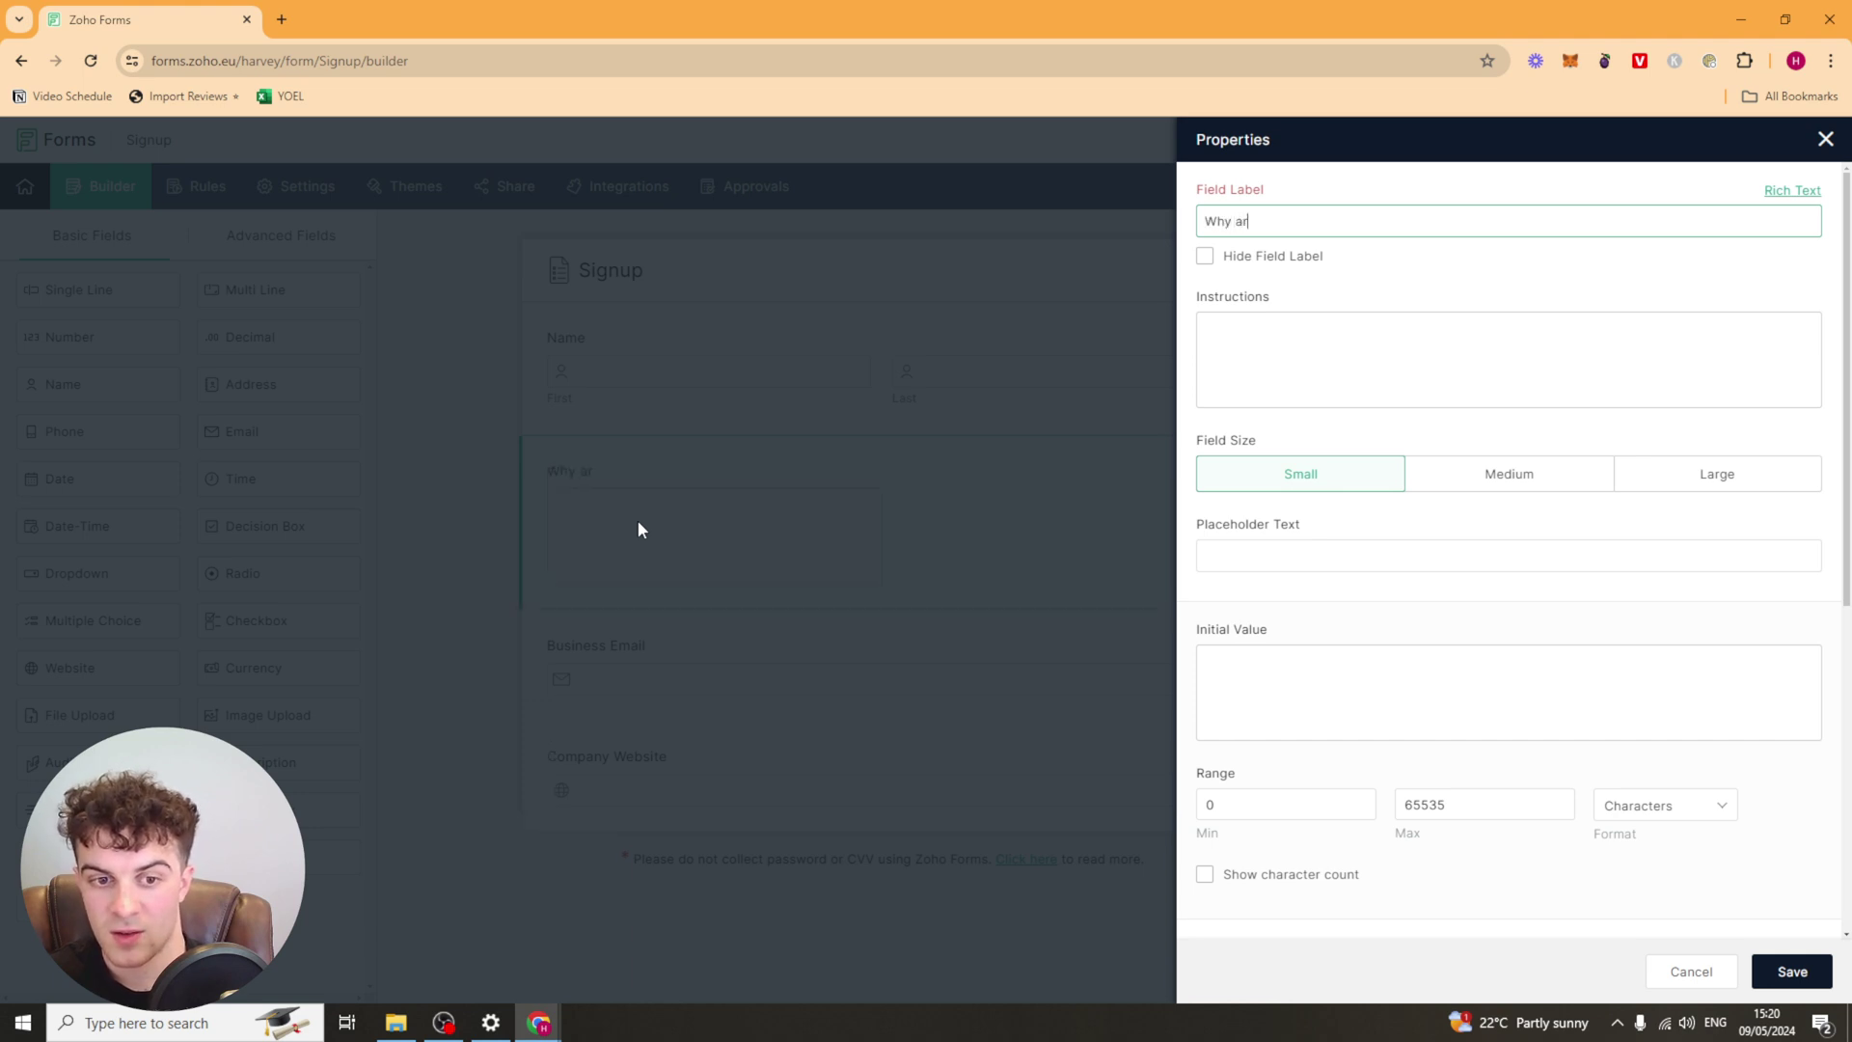
pyautogui.write('e you gett')
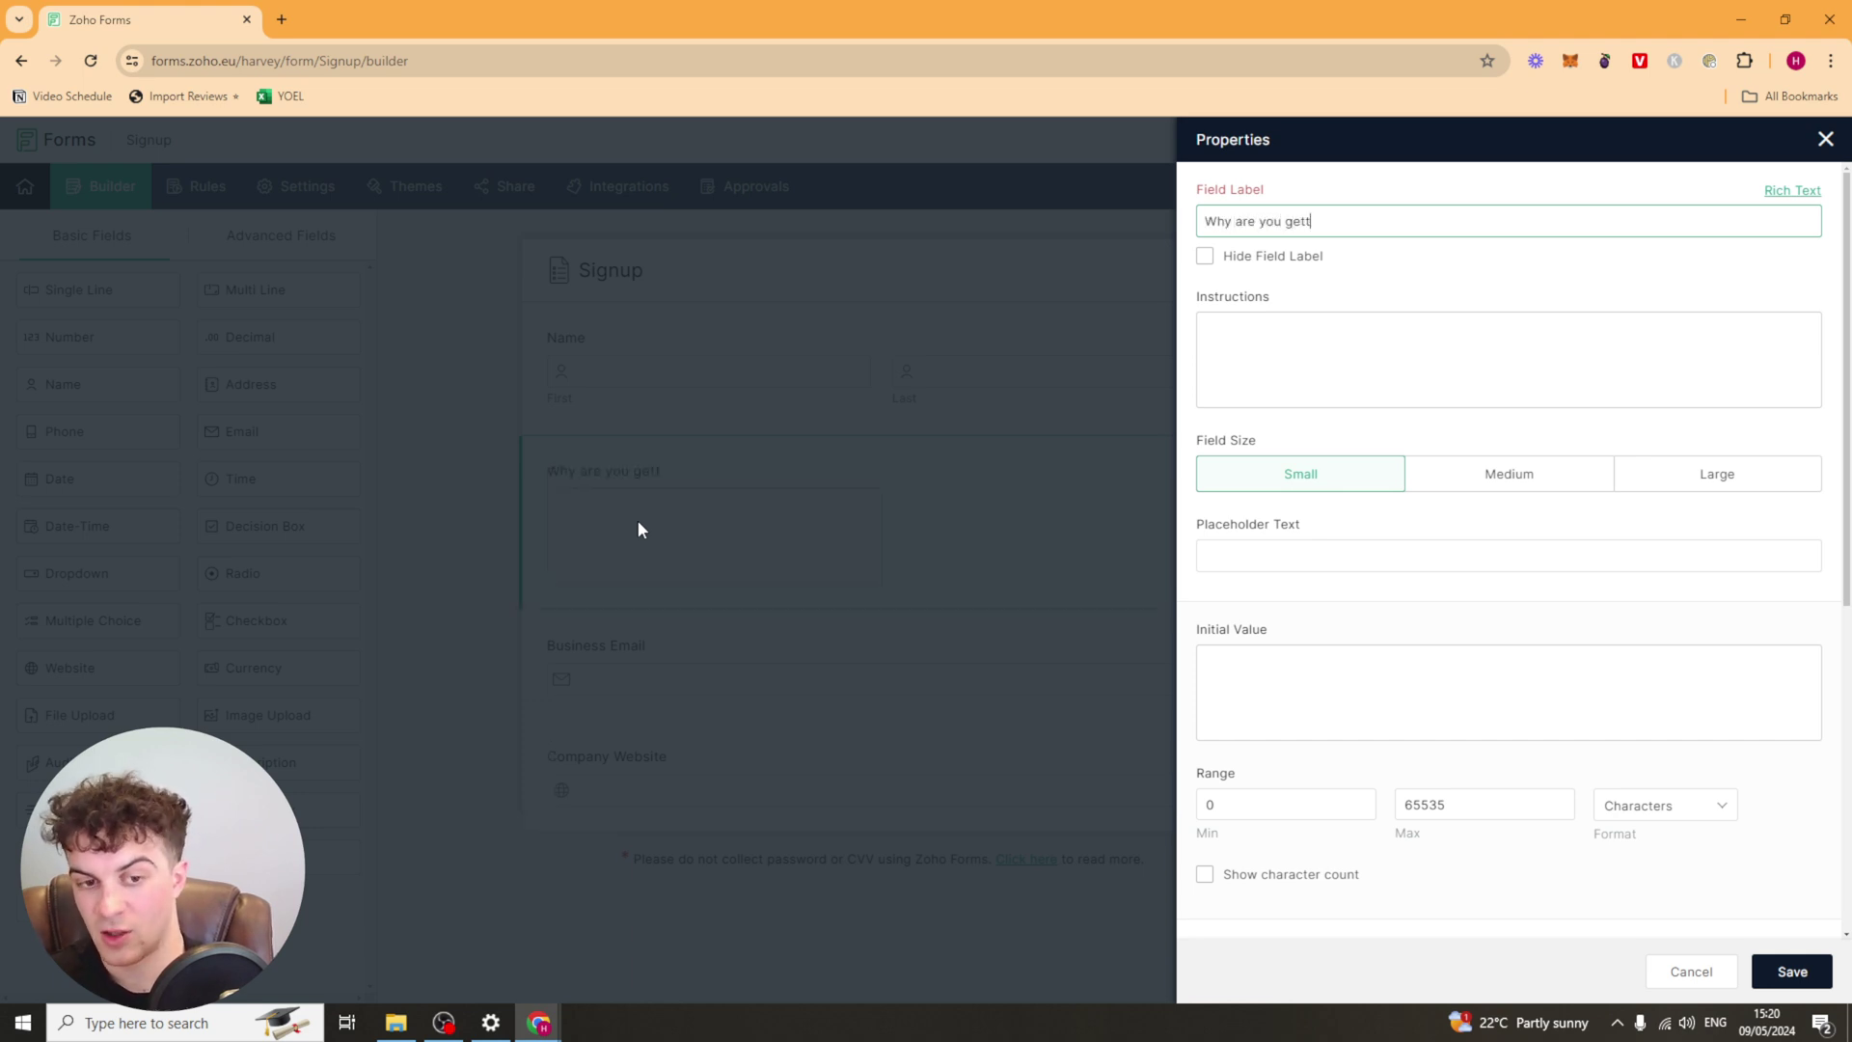
pyautogui.write('ing in contact?')
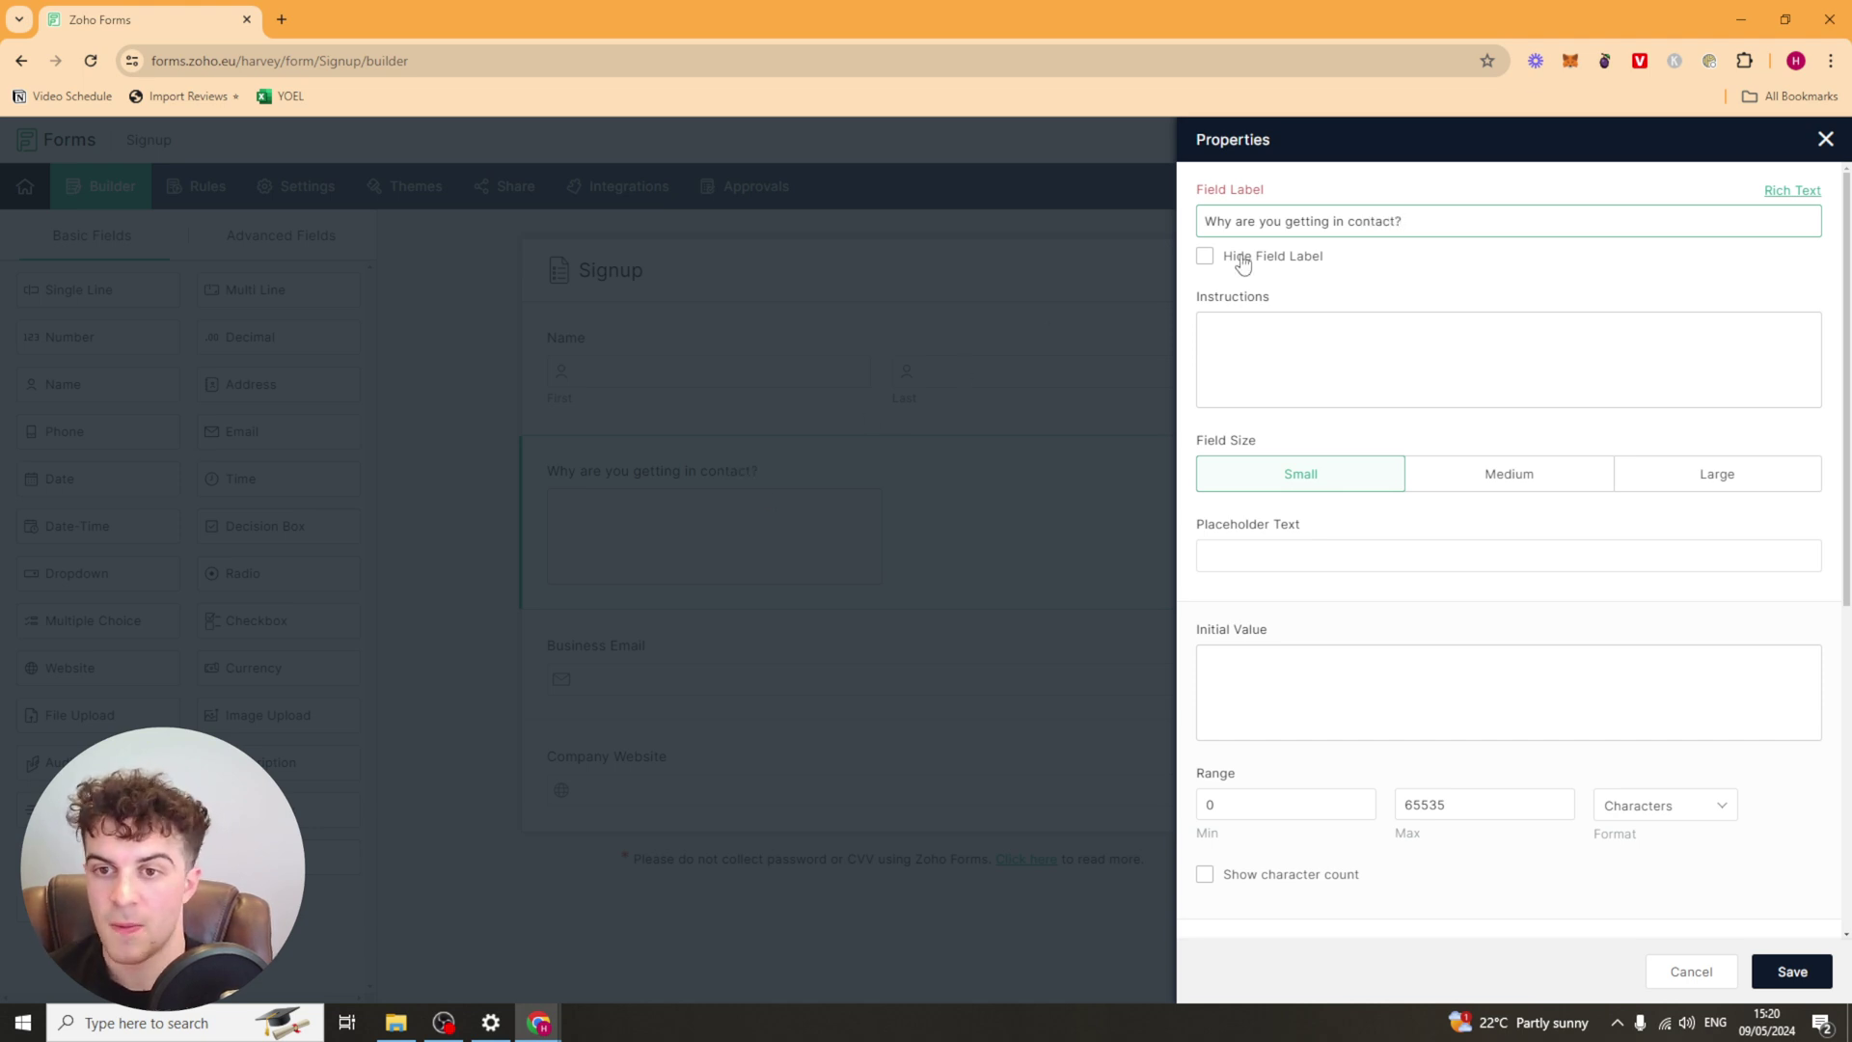
pyautogui.click(1206, 258)
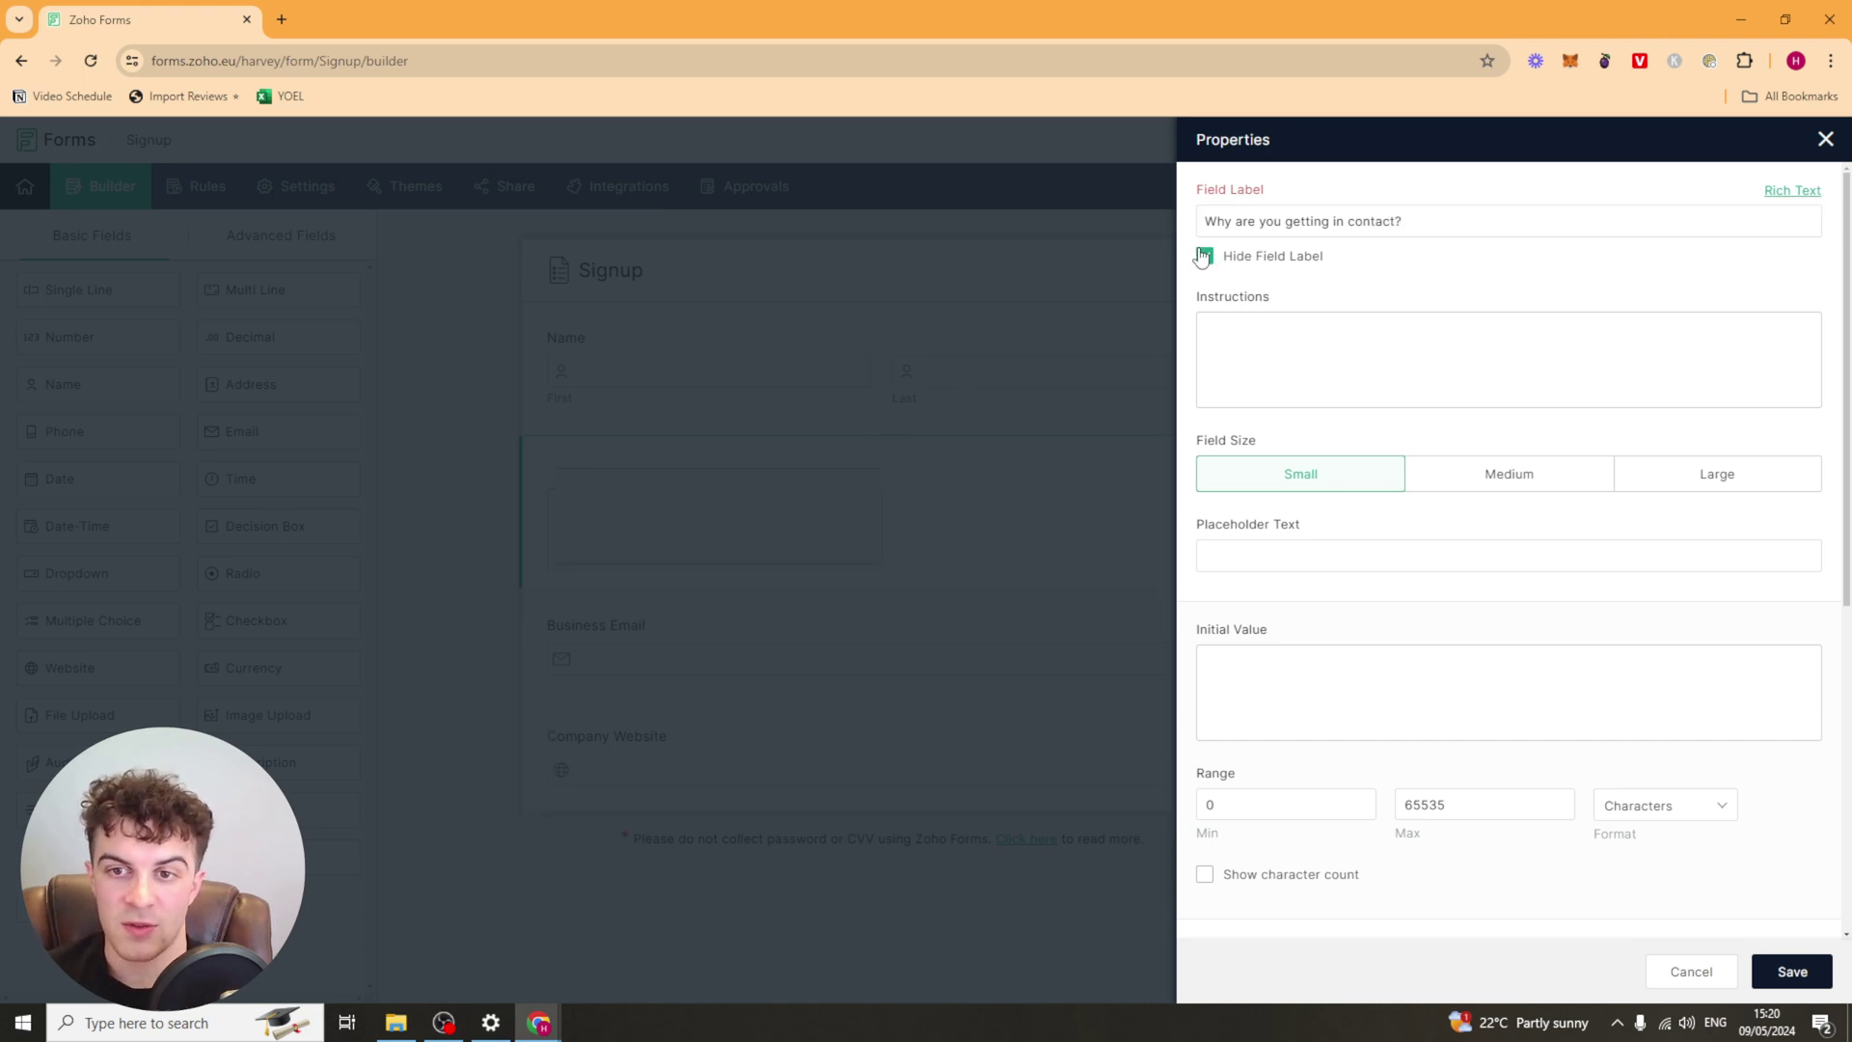
pyautogui.click(1205, 256)
pyautogui.click(1255, 353)
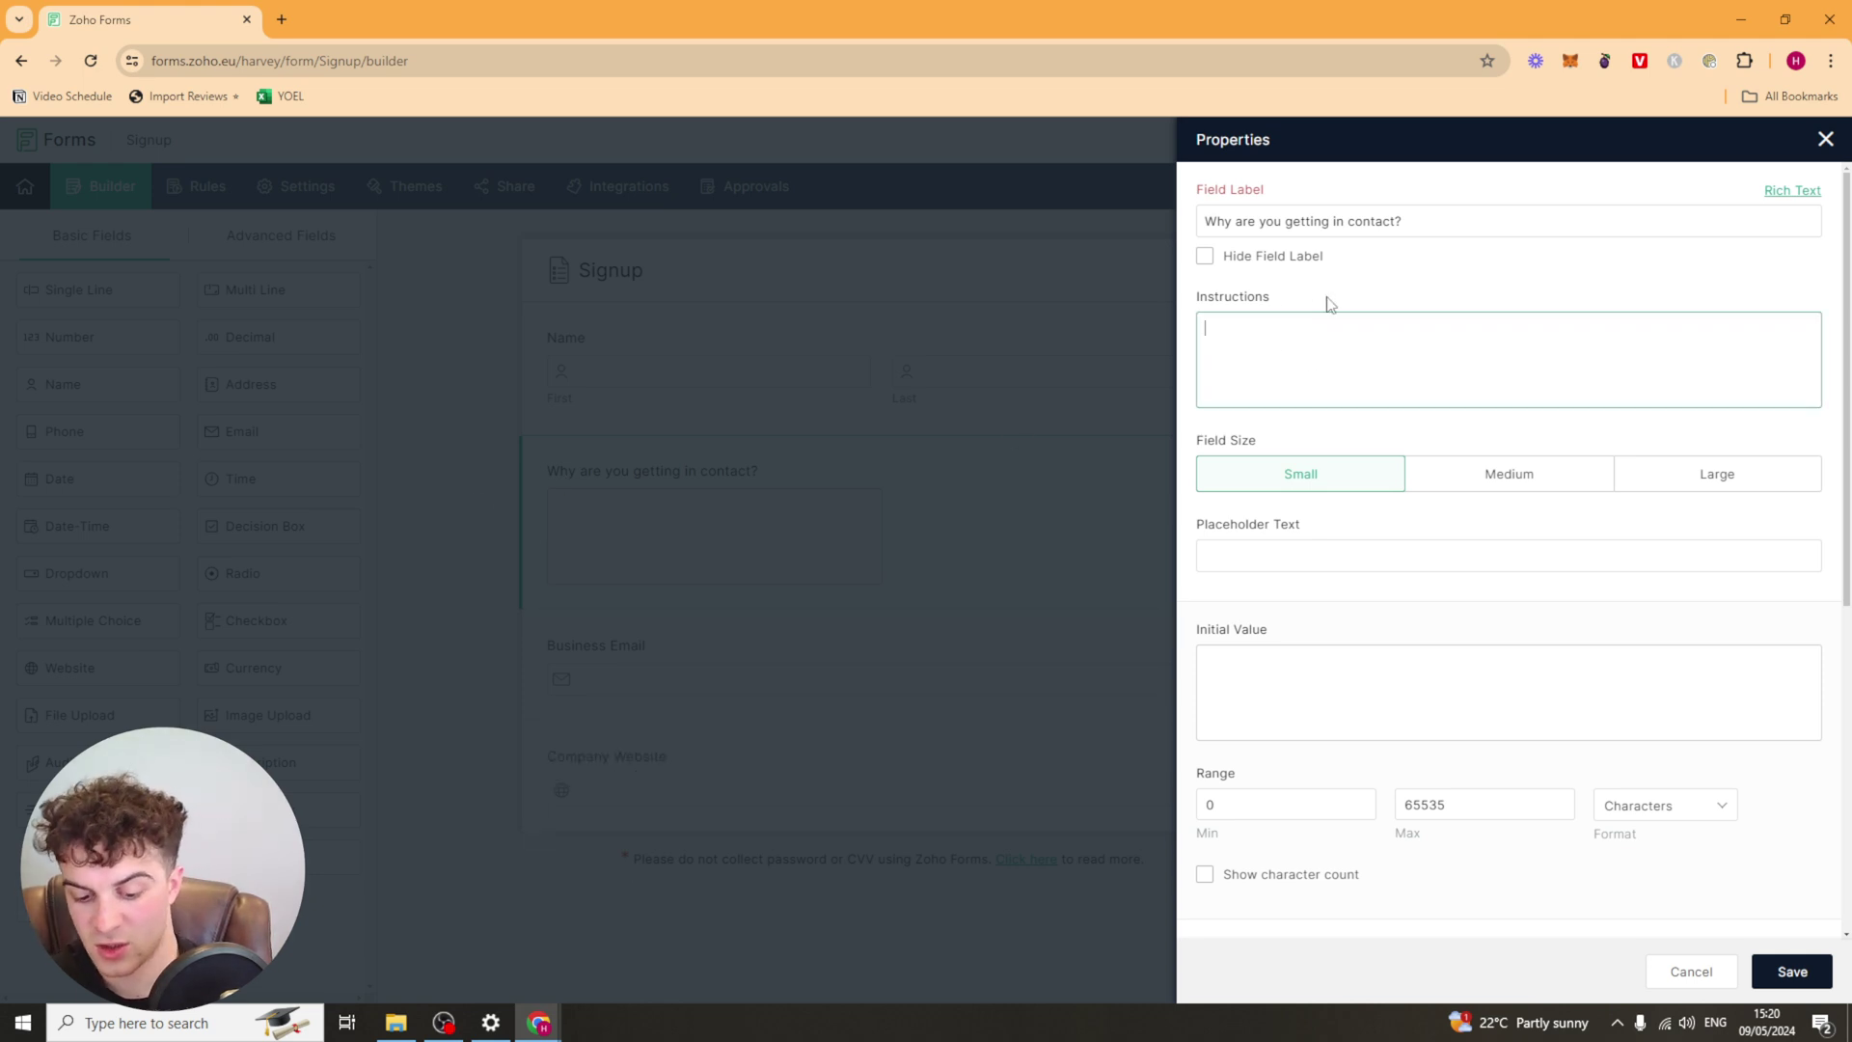
pyautogui.write("What's your rev")
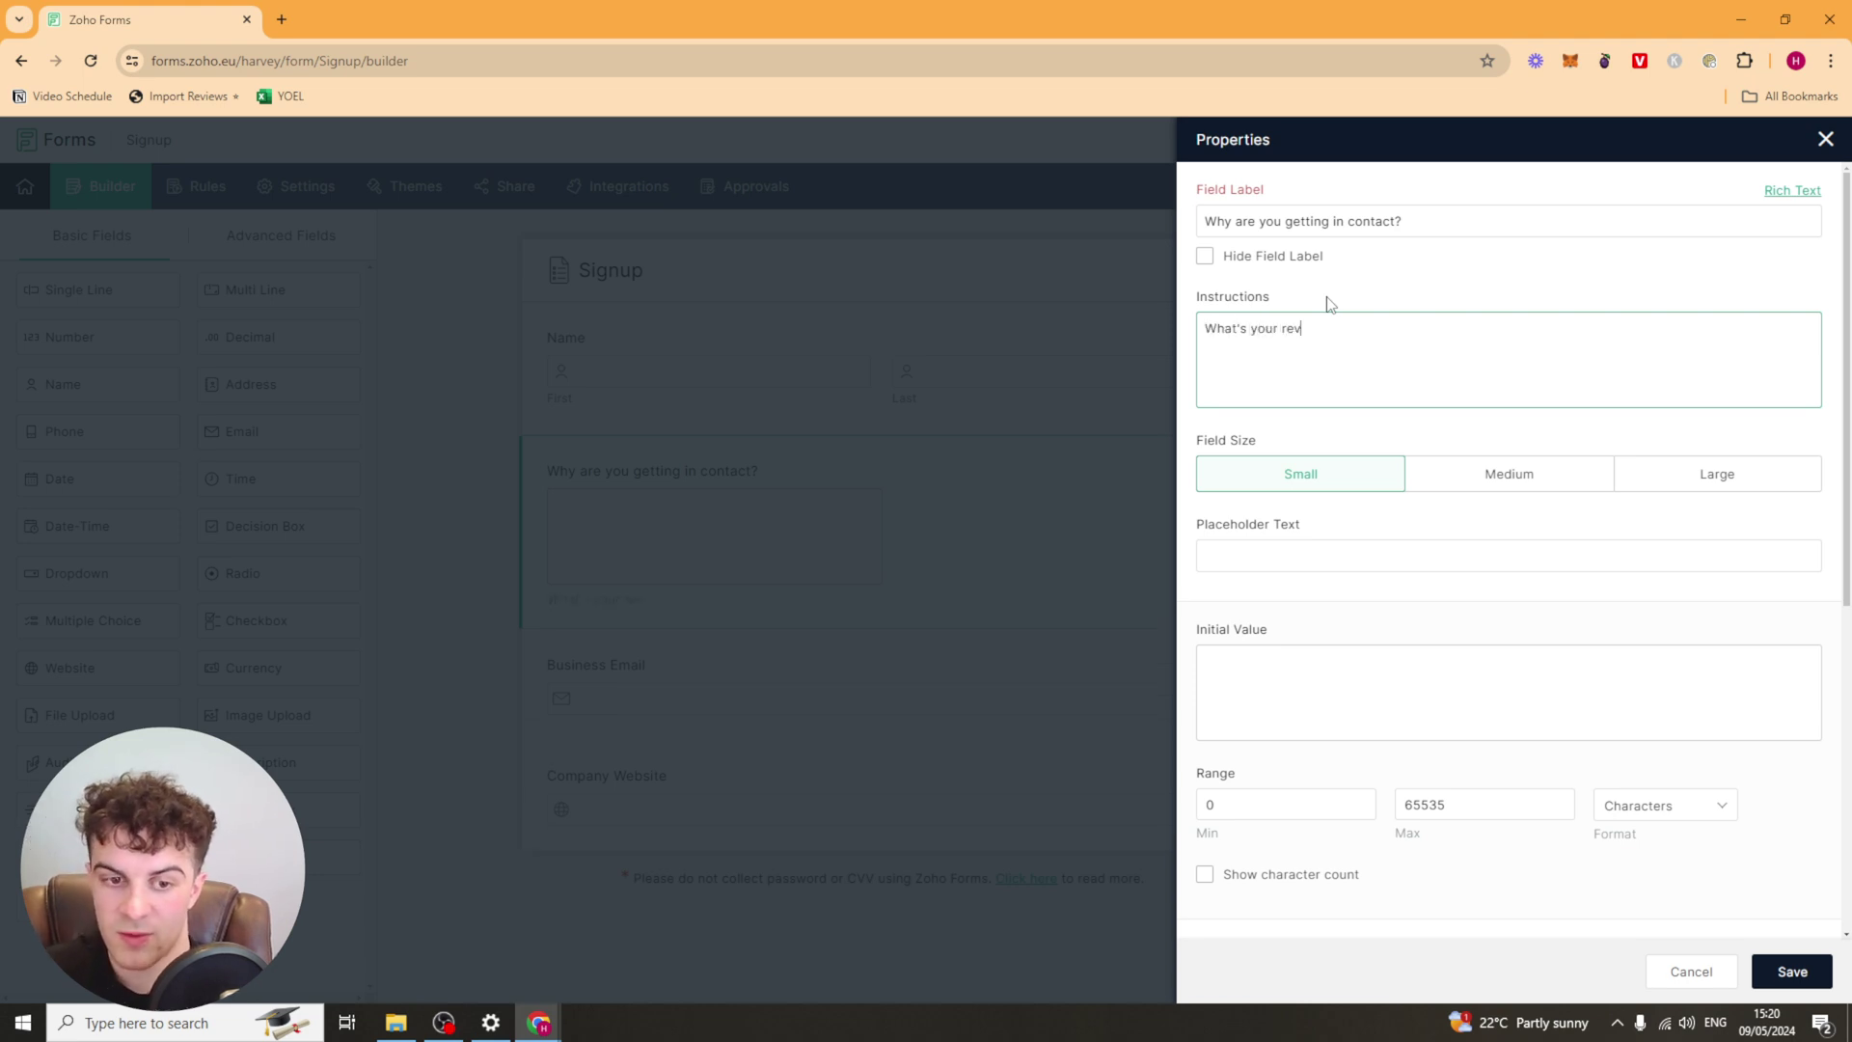
pyautogui.write('? How long have ')
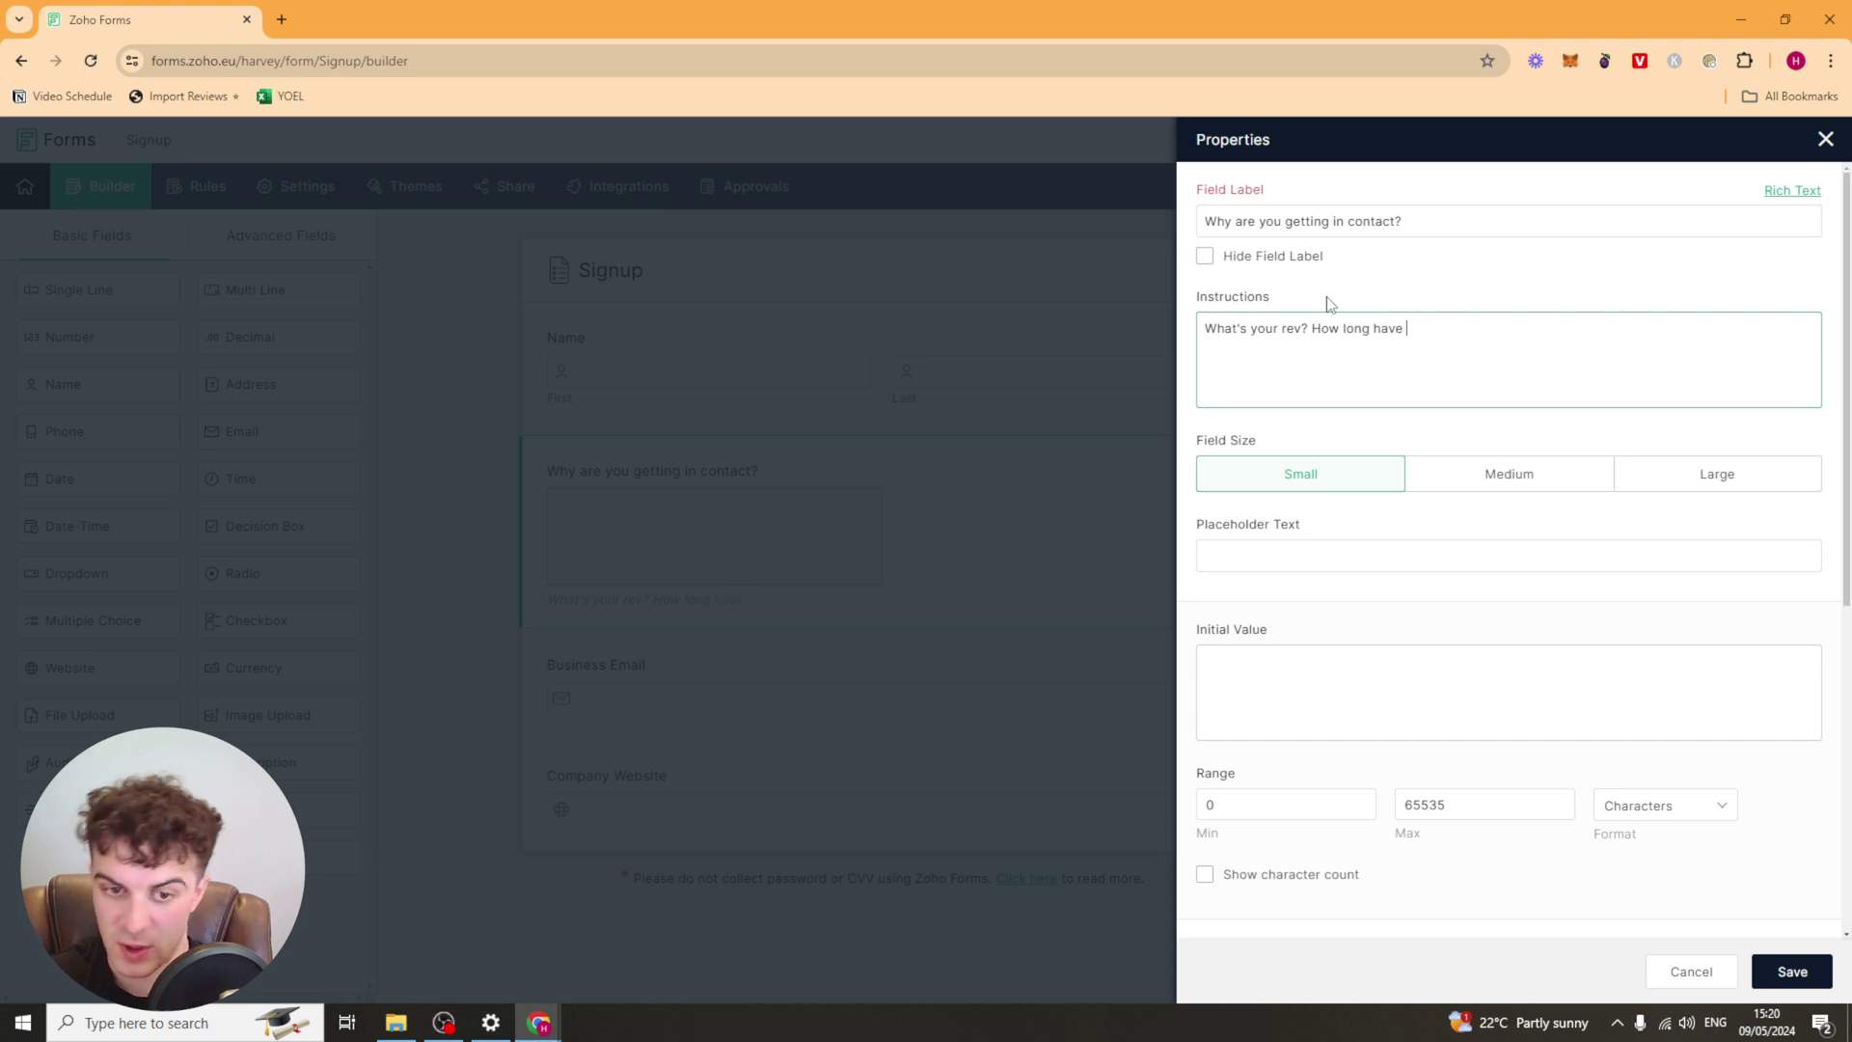
pyautogui.write('you been doin')
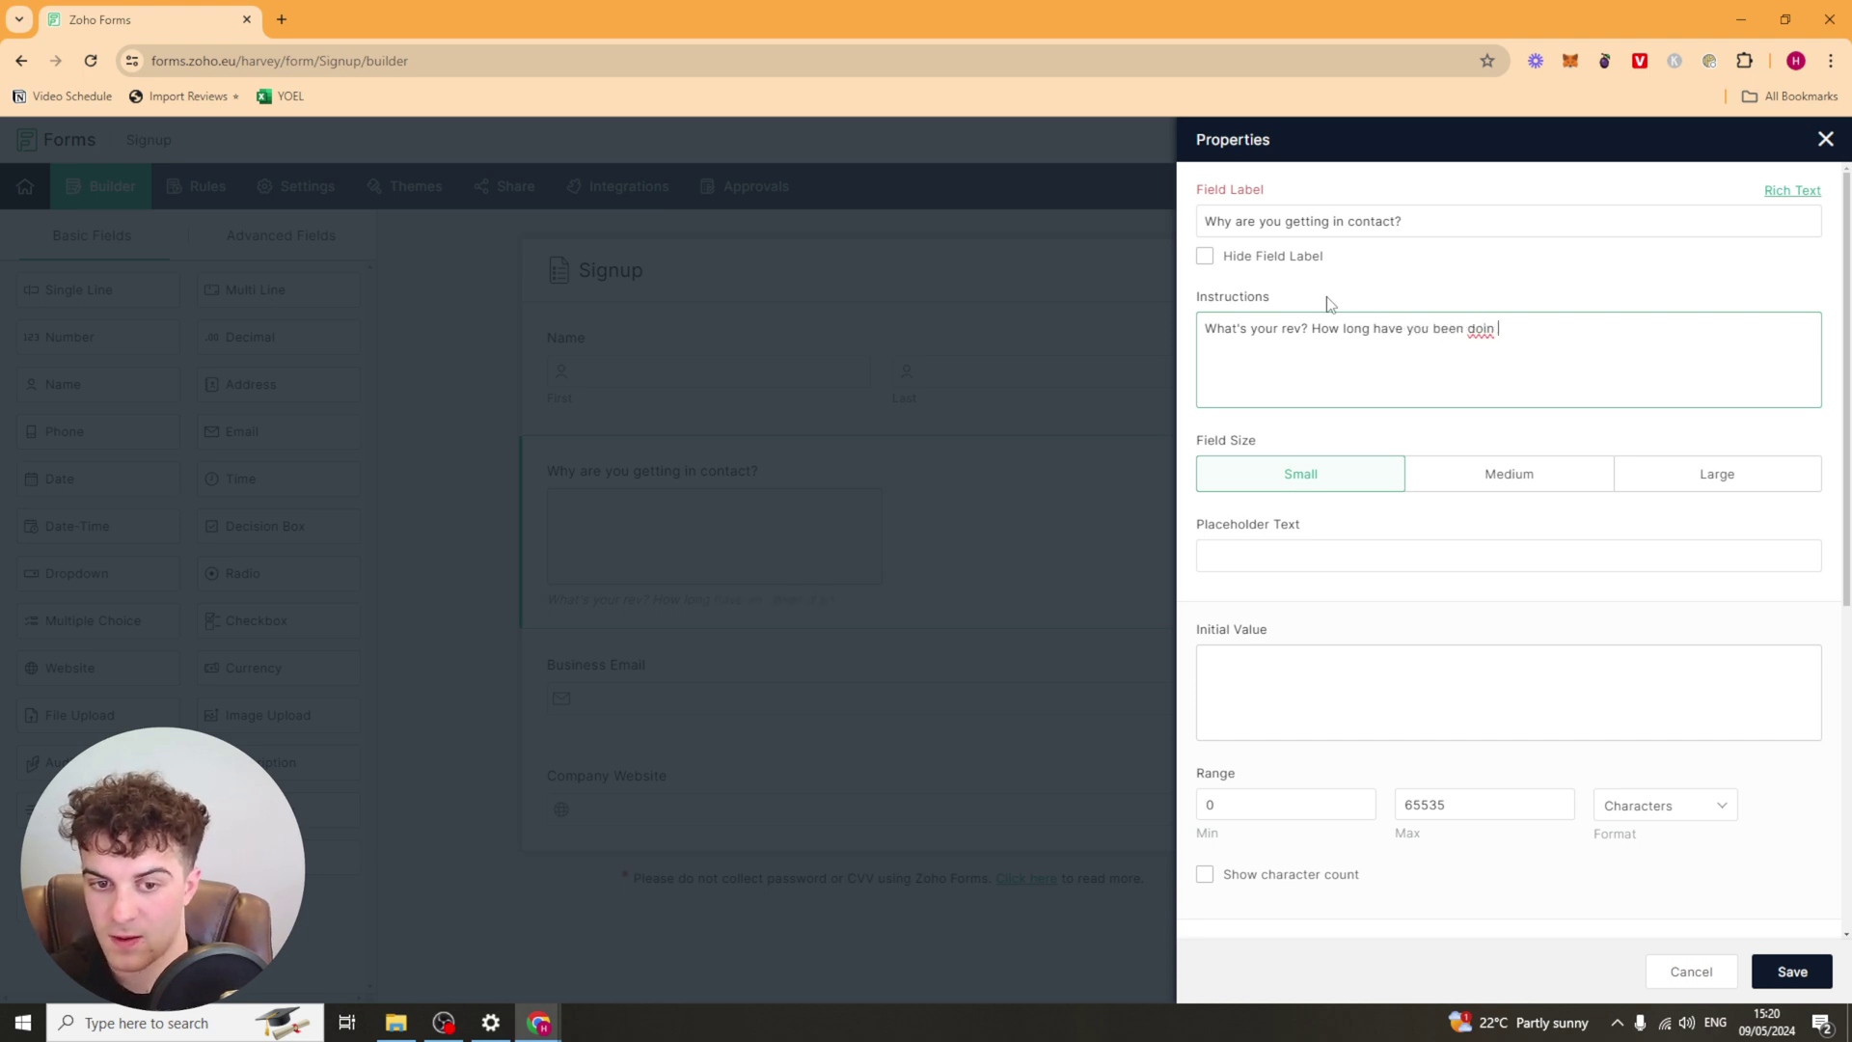
pyautogui.write('g it?')
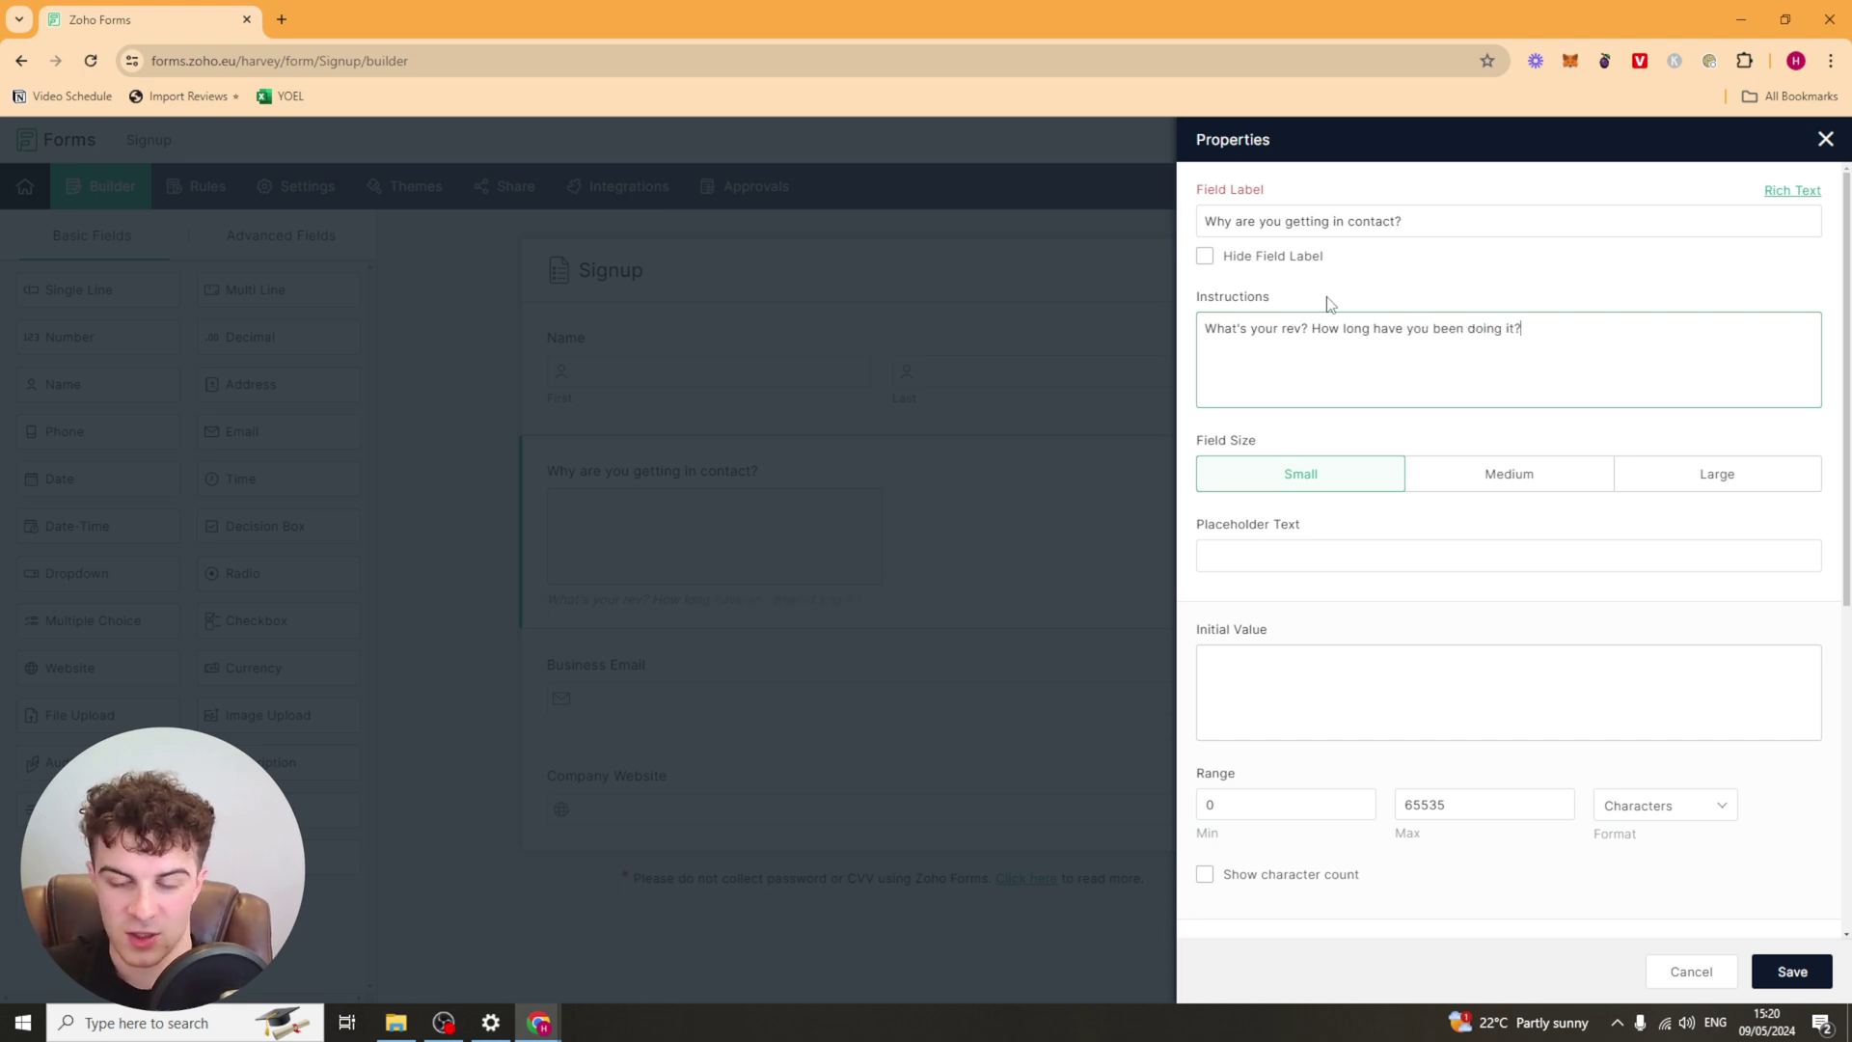
pyautogui.scroll(-2, 1351, 463)
# Keep the field size Small and give the question the placeholder 'e.g. 50,000'
pyautogui.click(1502, 281)
pyautogui.click(1681, 288)
pyautogui.click(1505, 290)
pyautogui.click(1300, 290)
pyautogui.scroll(1, 1736, 319)
pyautogui.click(1291, 454)
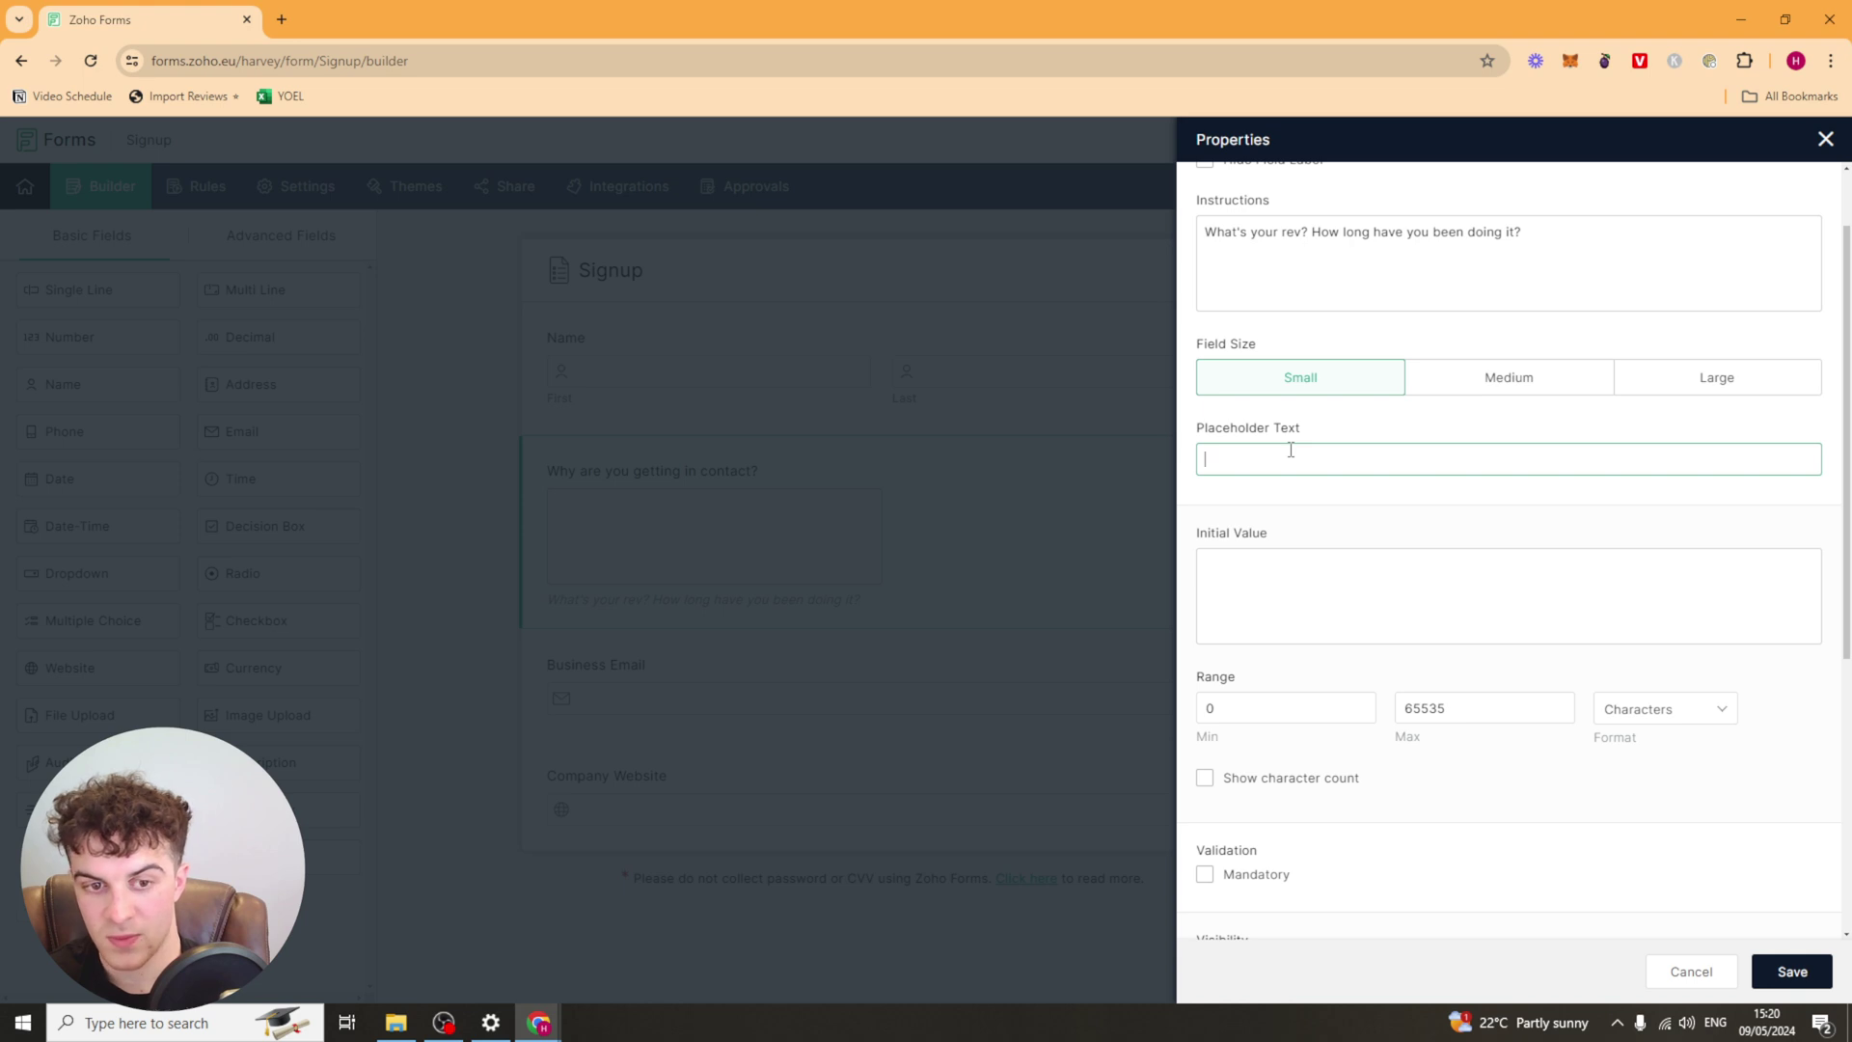
pyautogui.write('e.g. 50,000')
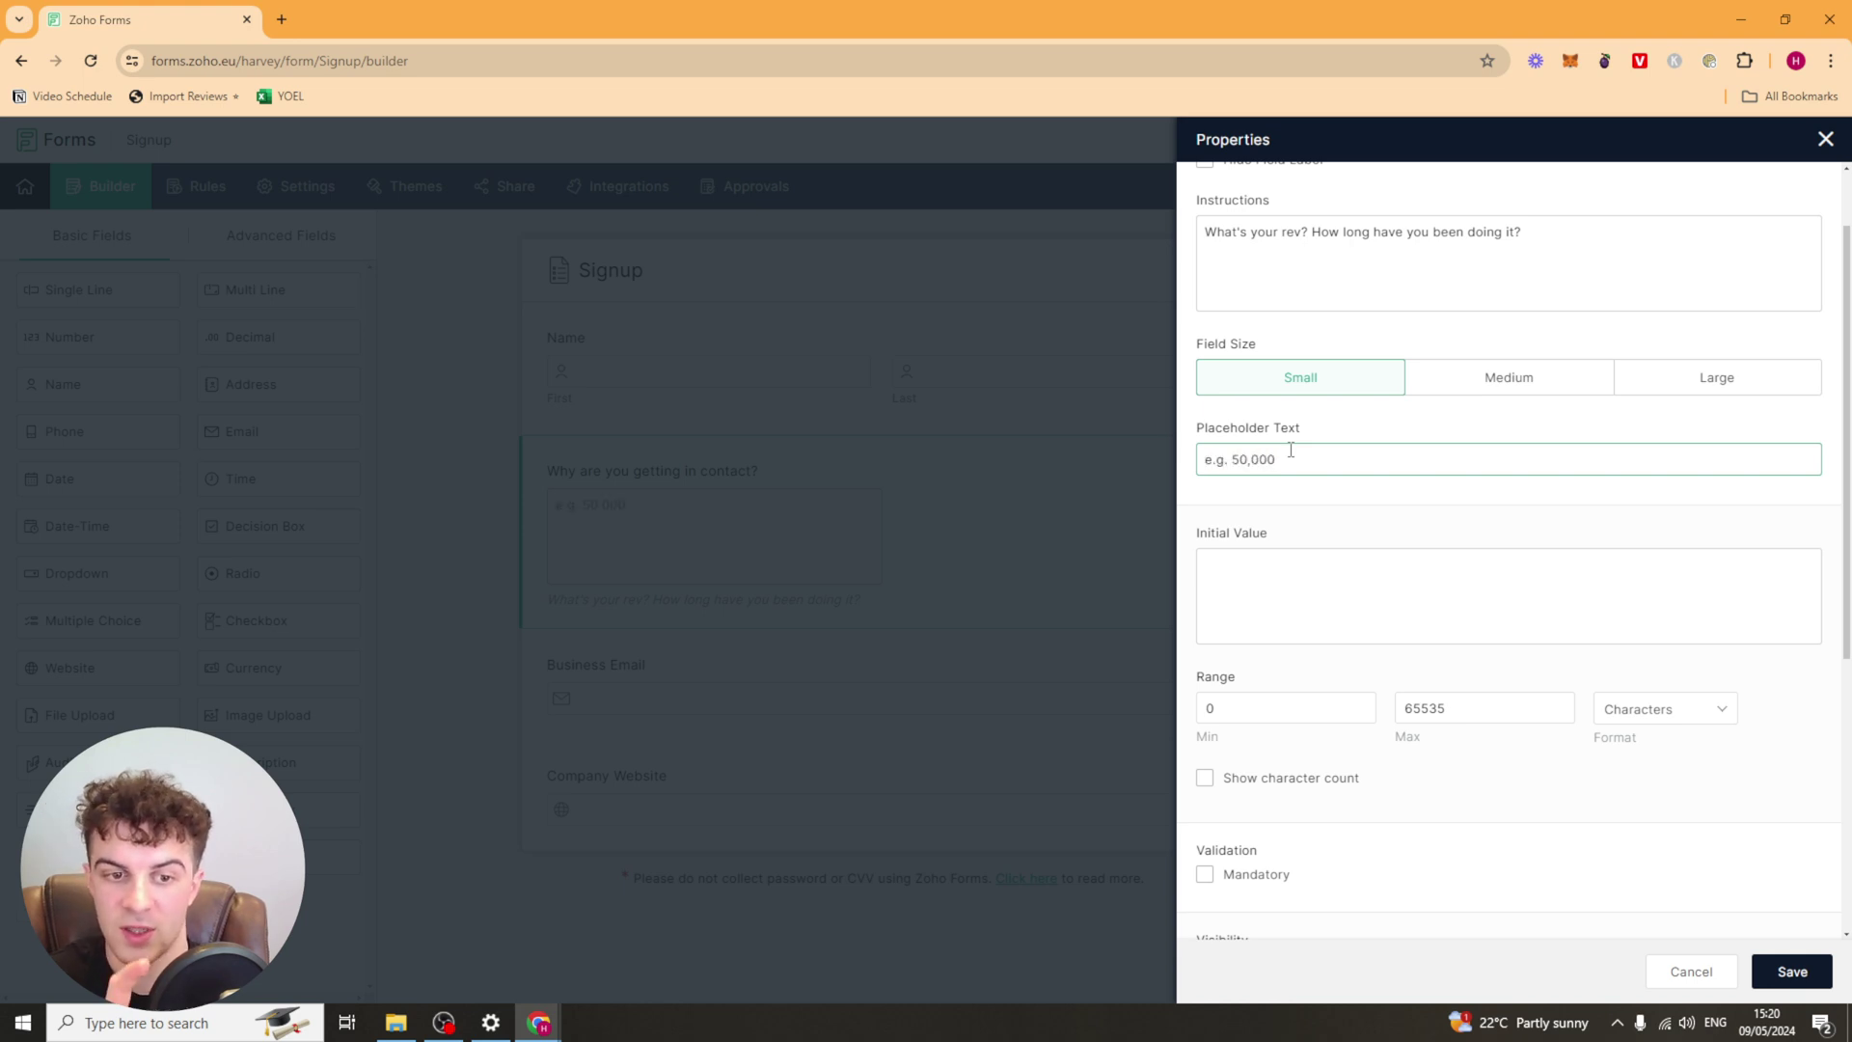
pyautogui.click(1272, 576)
pyautogui.write('fsfa')
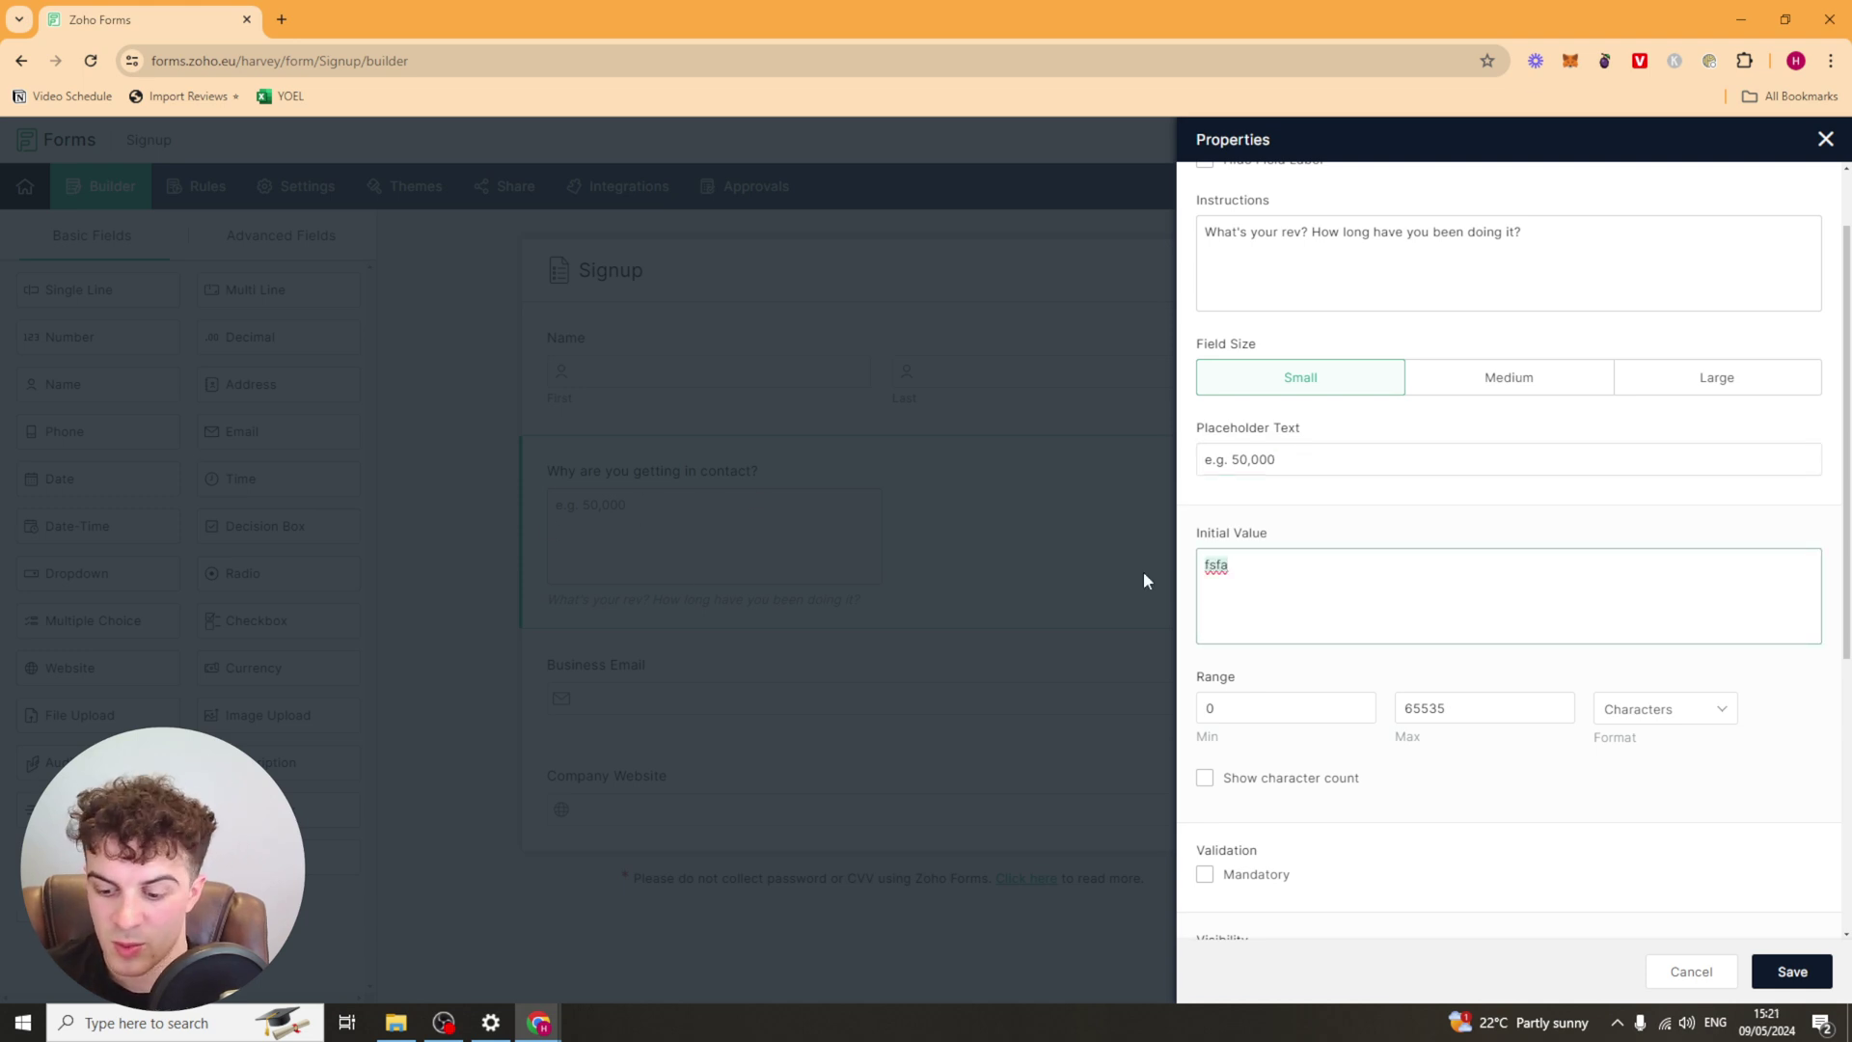
pyautogui.press('BackSpace')
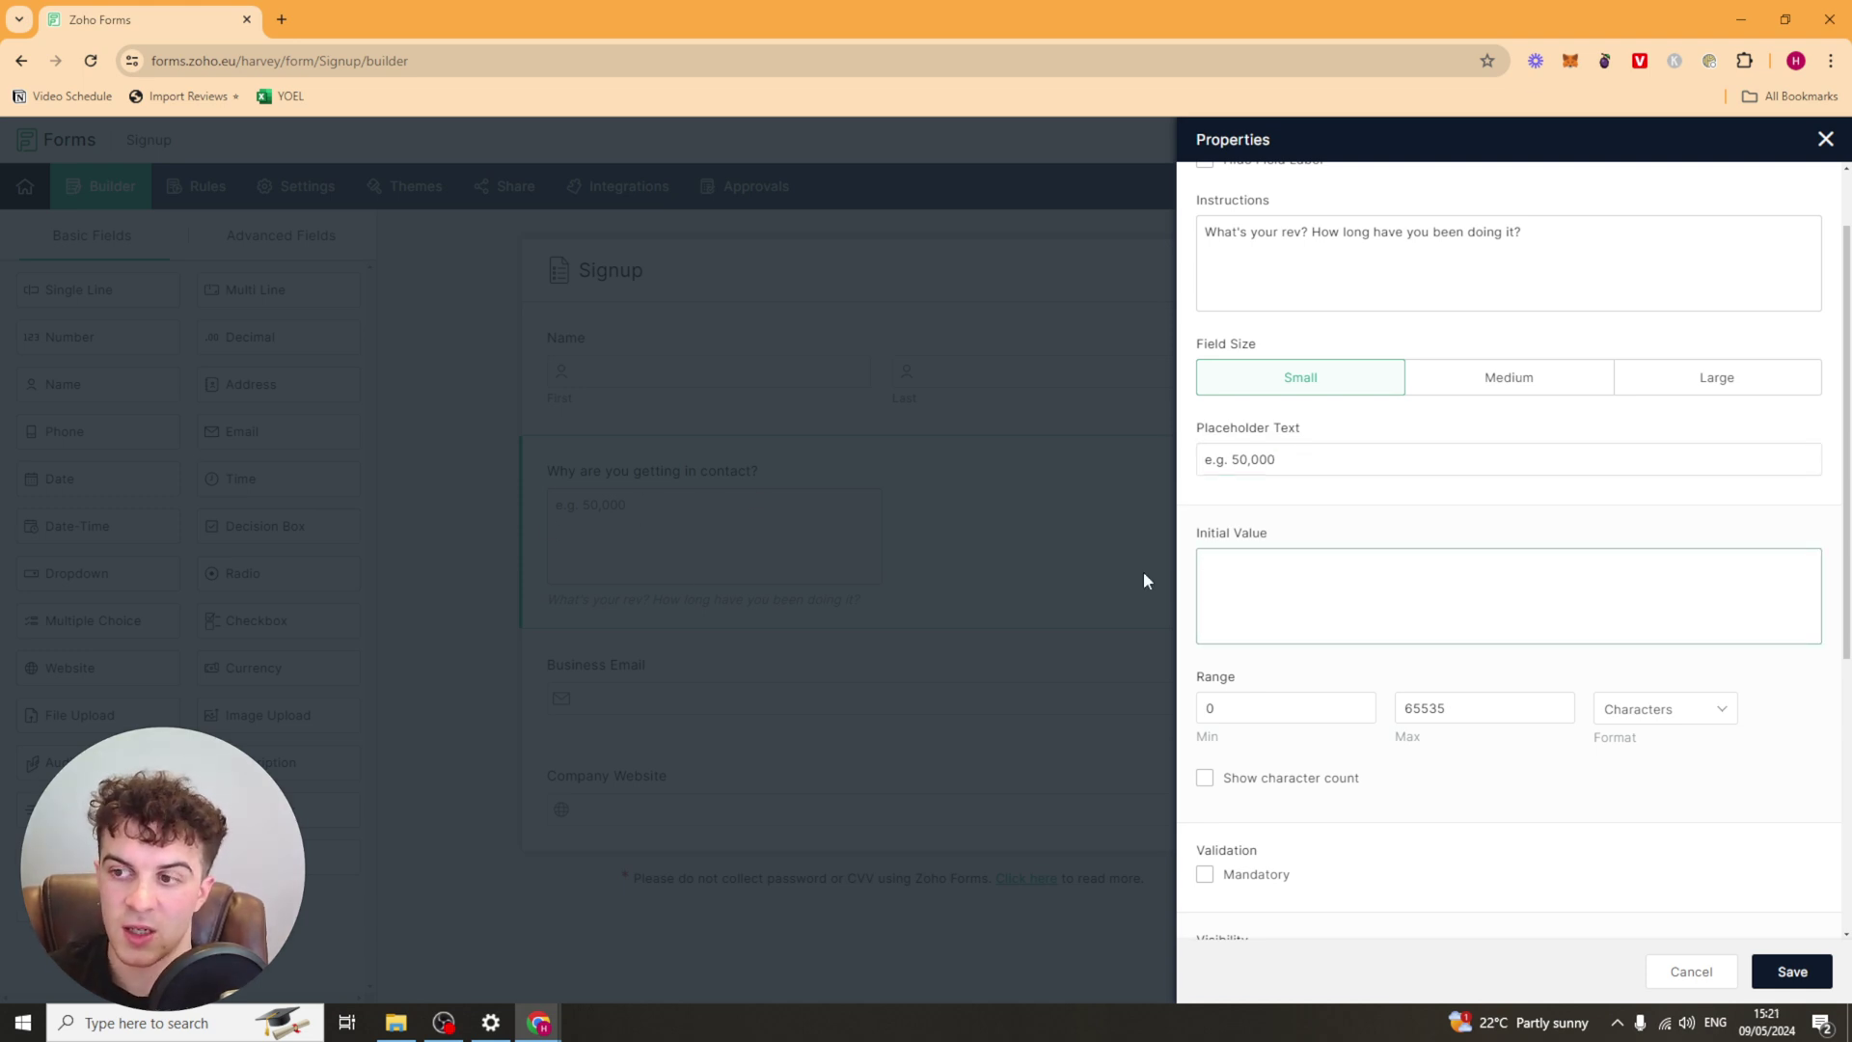
# Cap answers at 120 characters with a visible character count, and make the question mandatory
pyautogui.scroll(-2, 1302, 521)
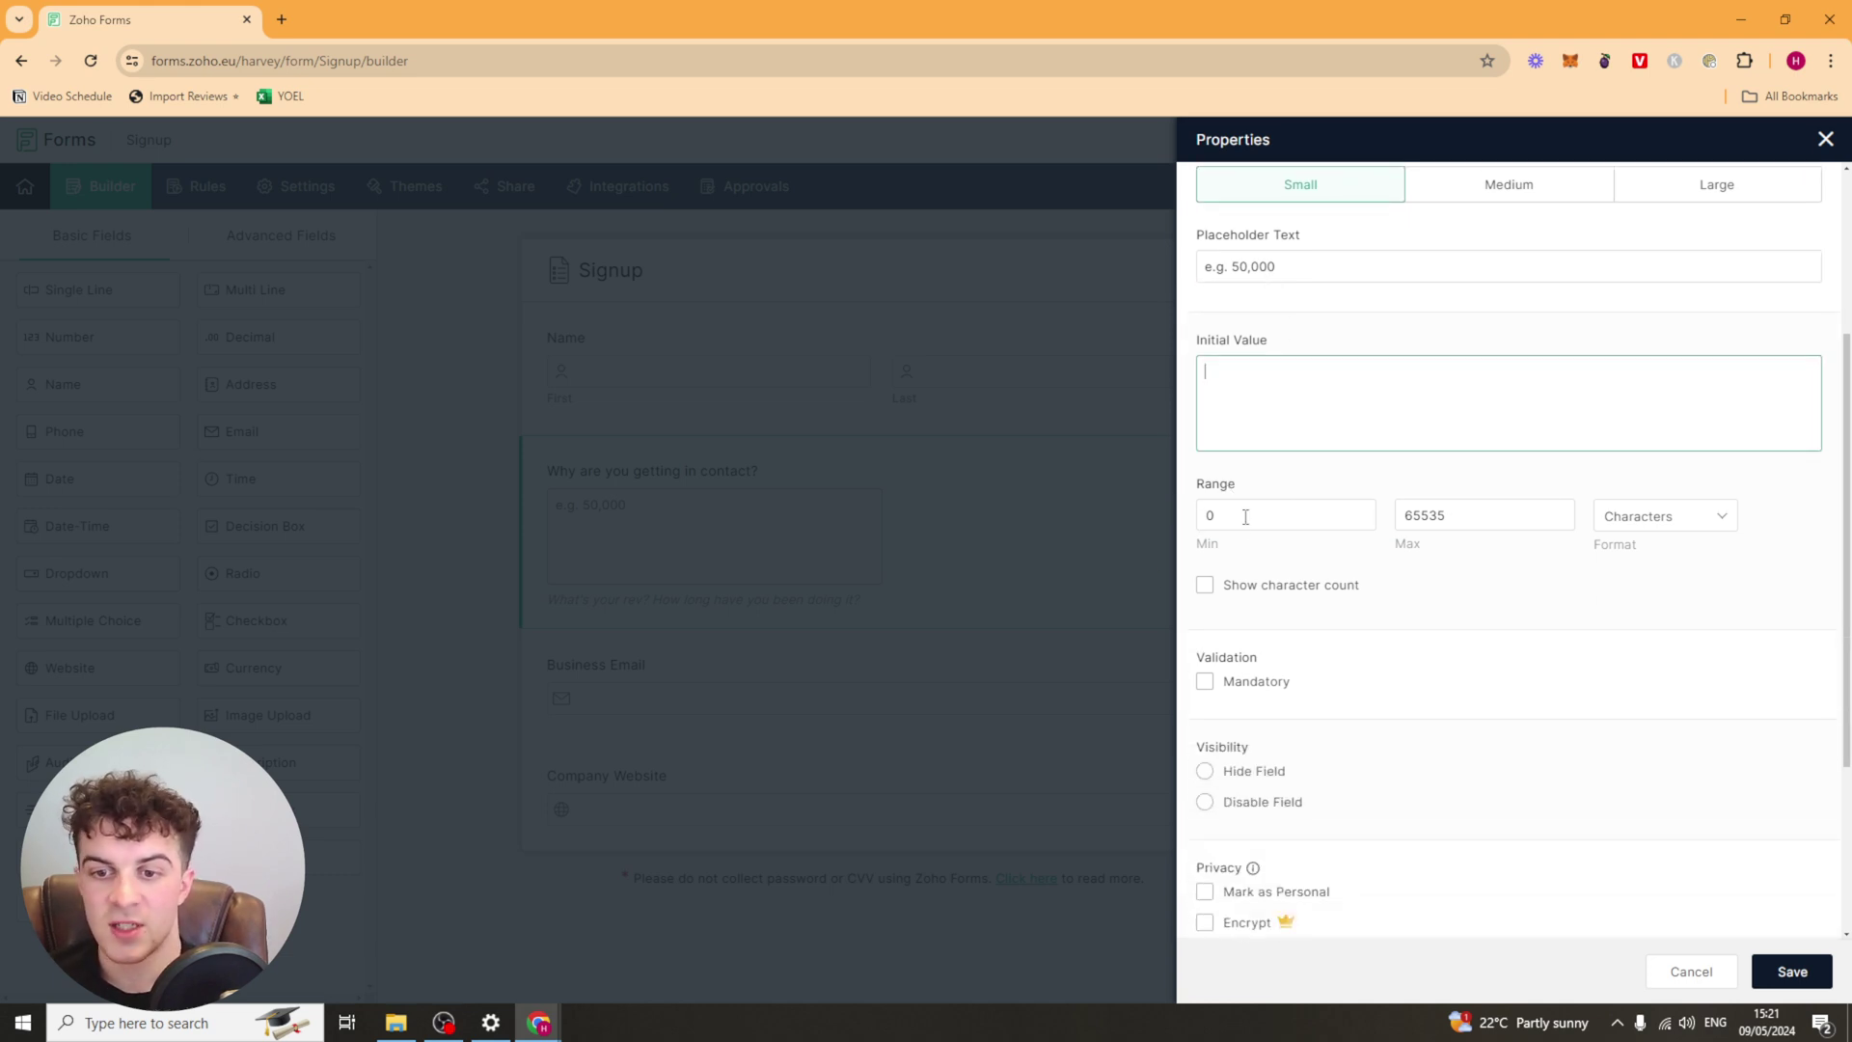
pyautogui.doubleClick(1206, 518)
pyautogui.click(1609, 529)
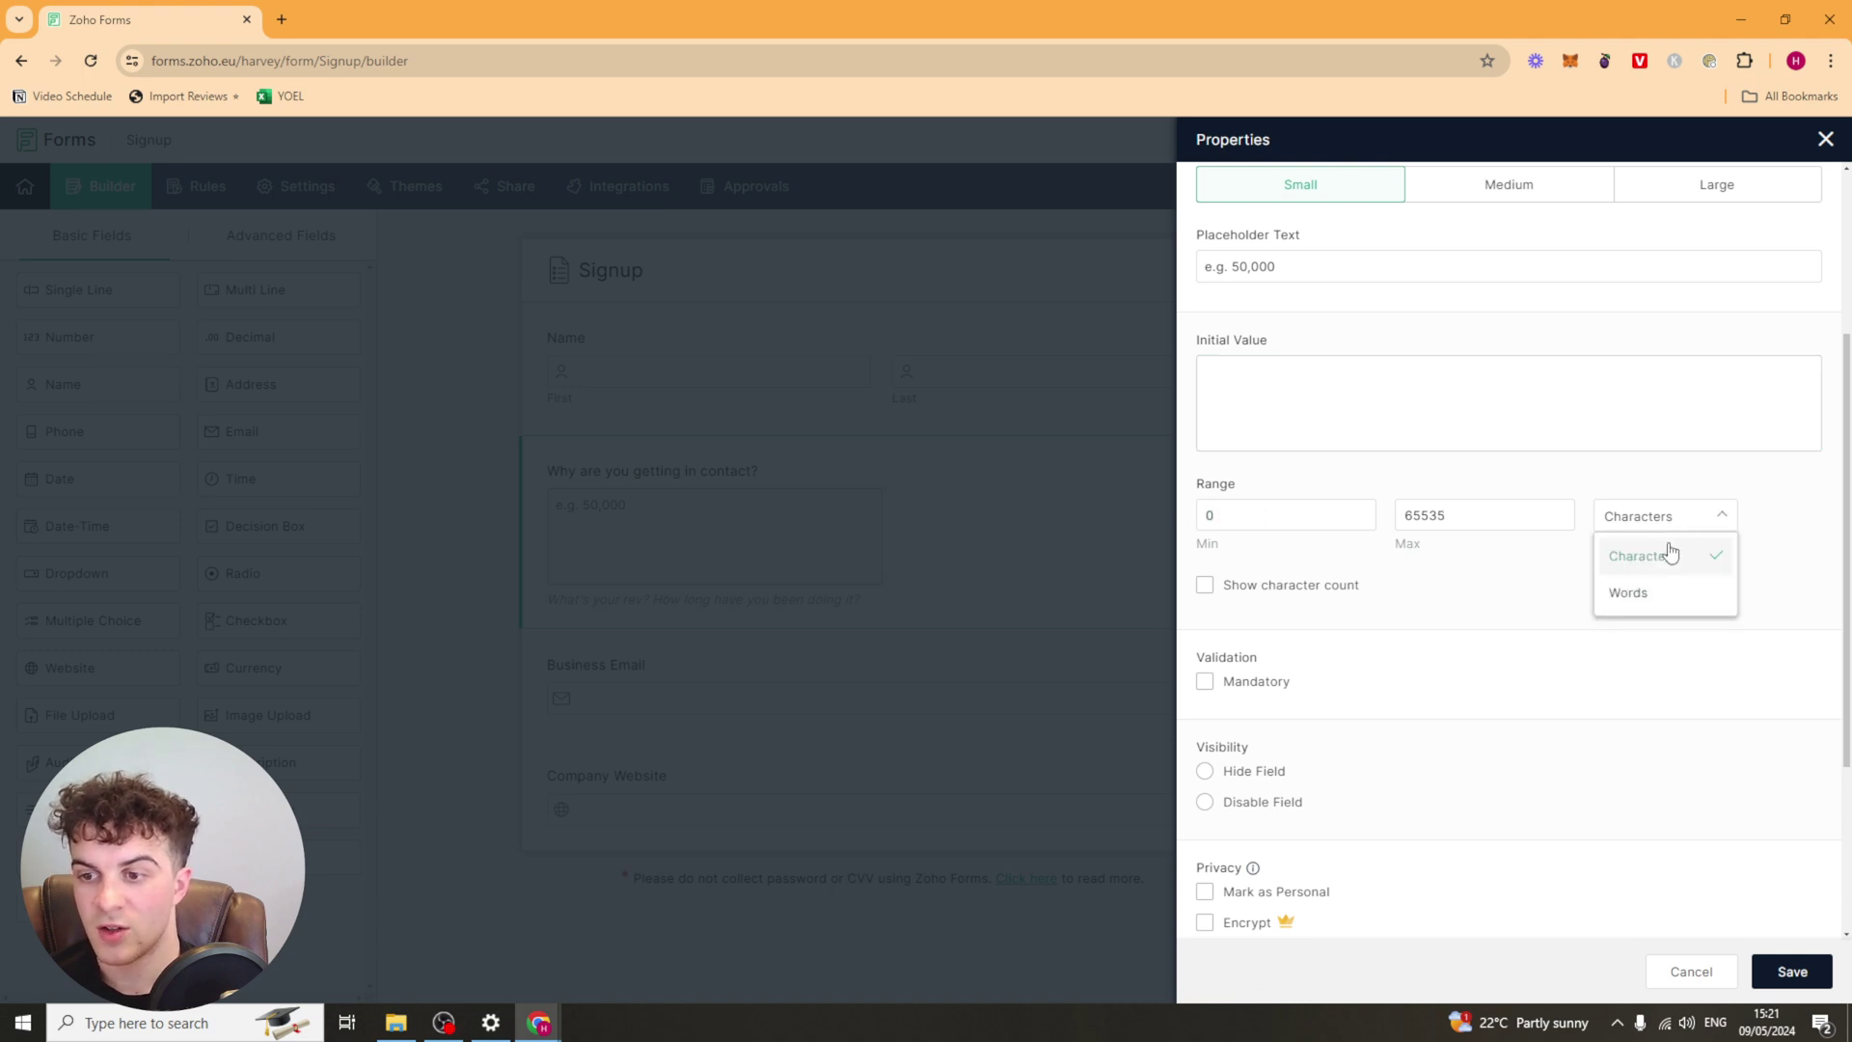
pyautogui.click(1585, 497)
pyautogui.click(1255, 588)
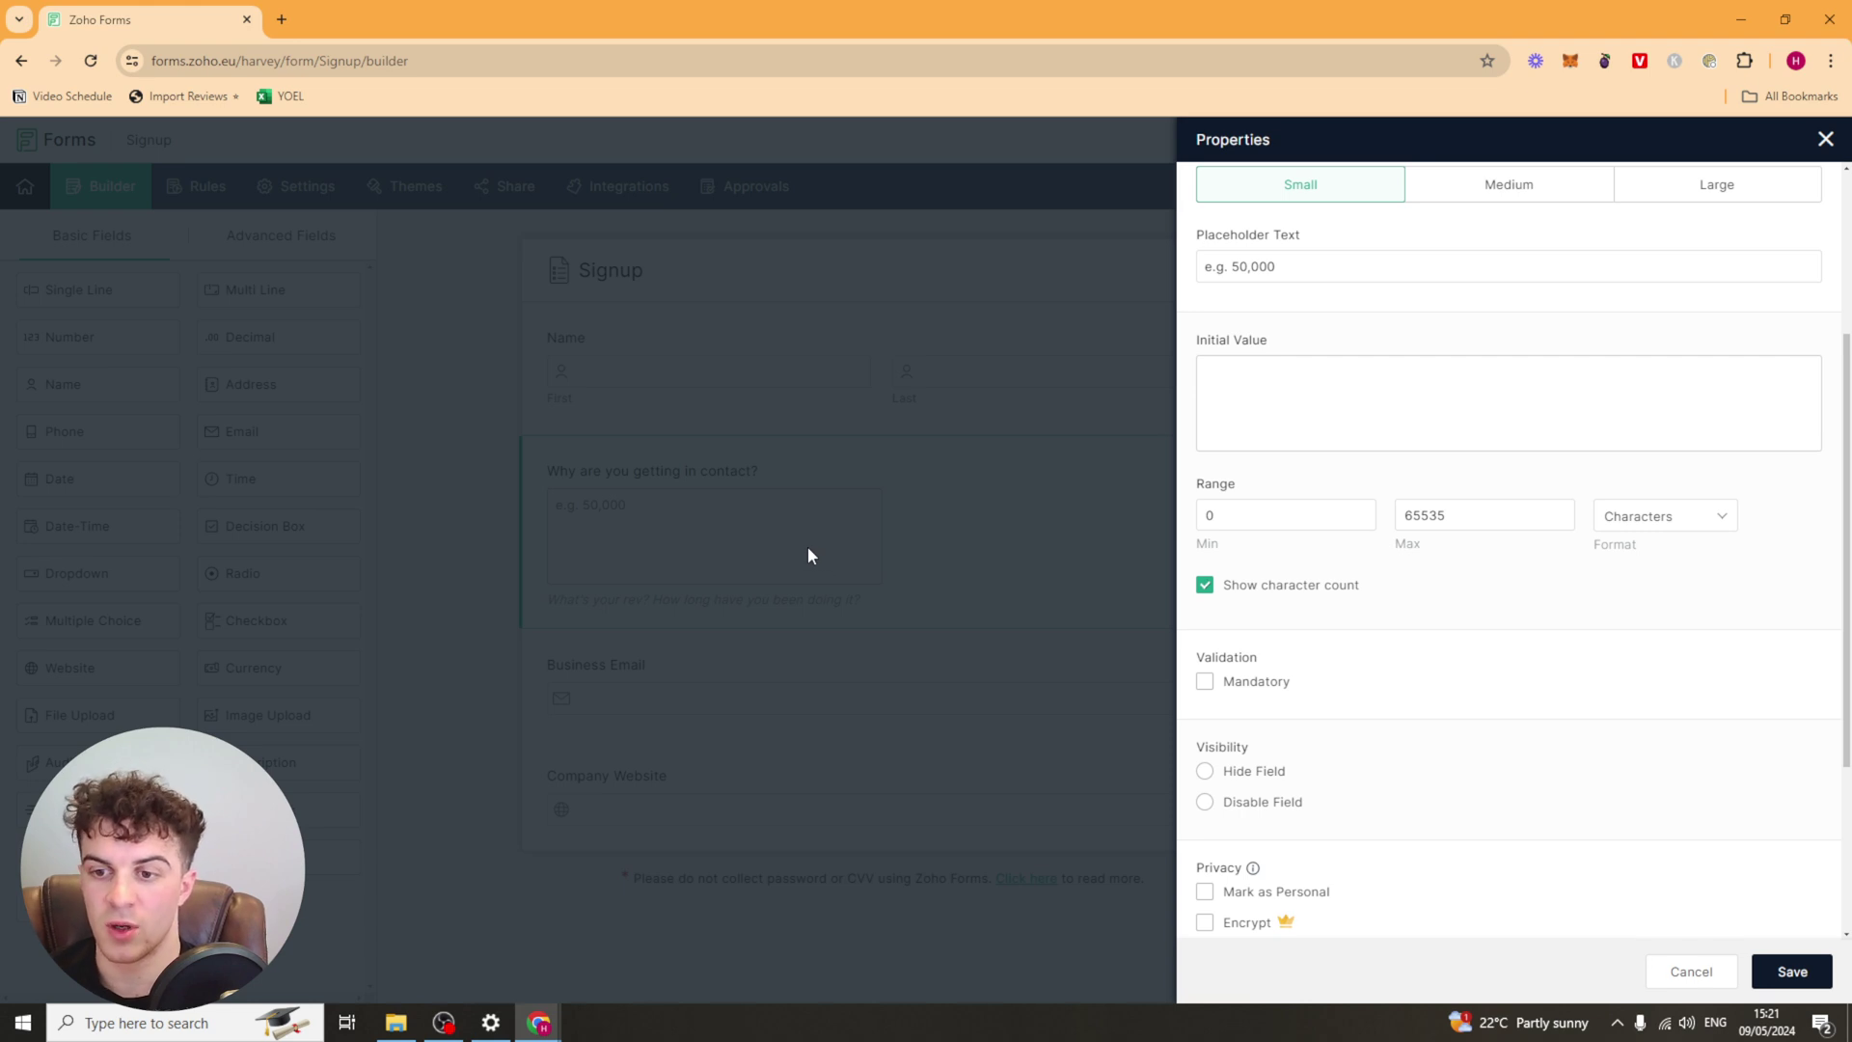
pyautogui.doubleClick(1424, 517)
pyautogui.write('120')
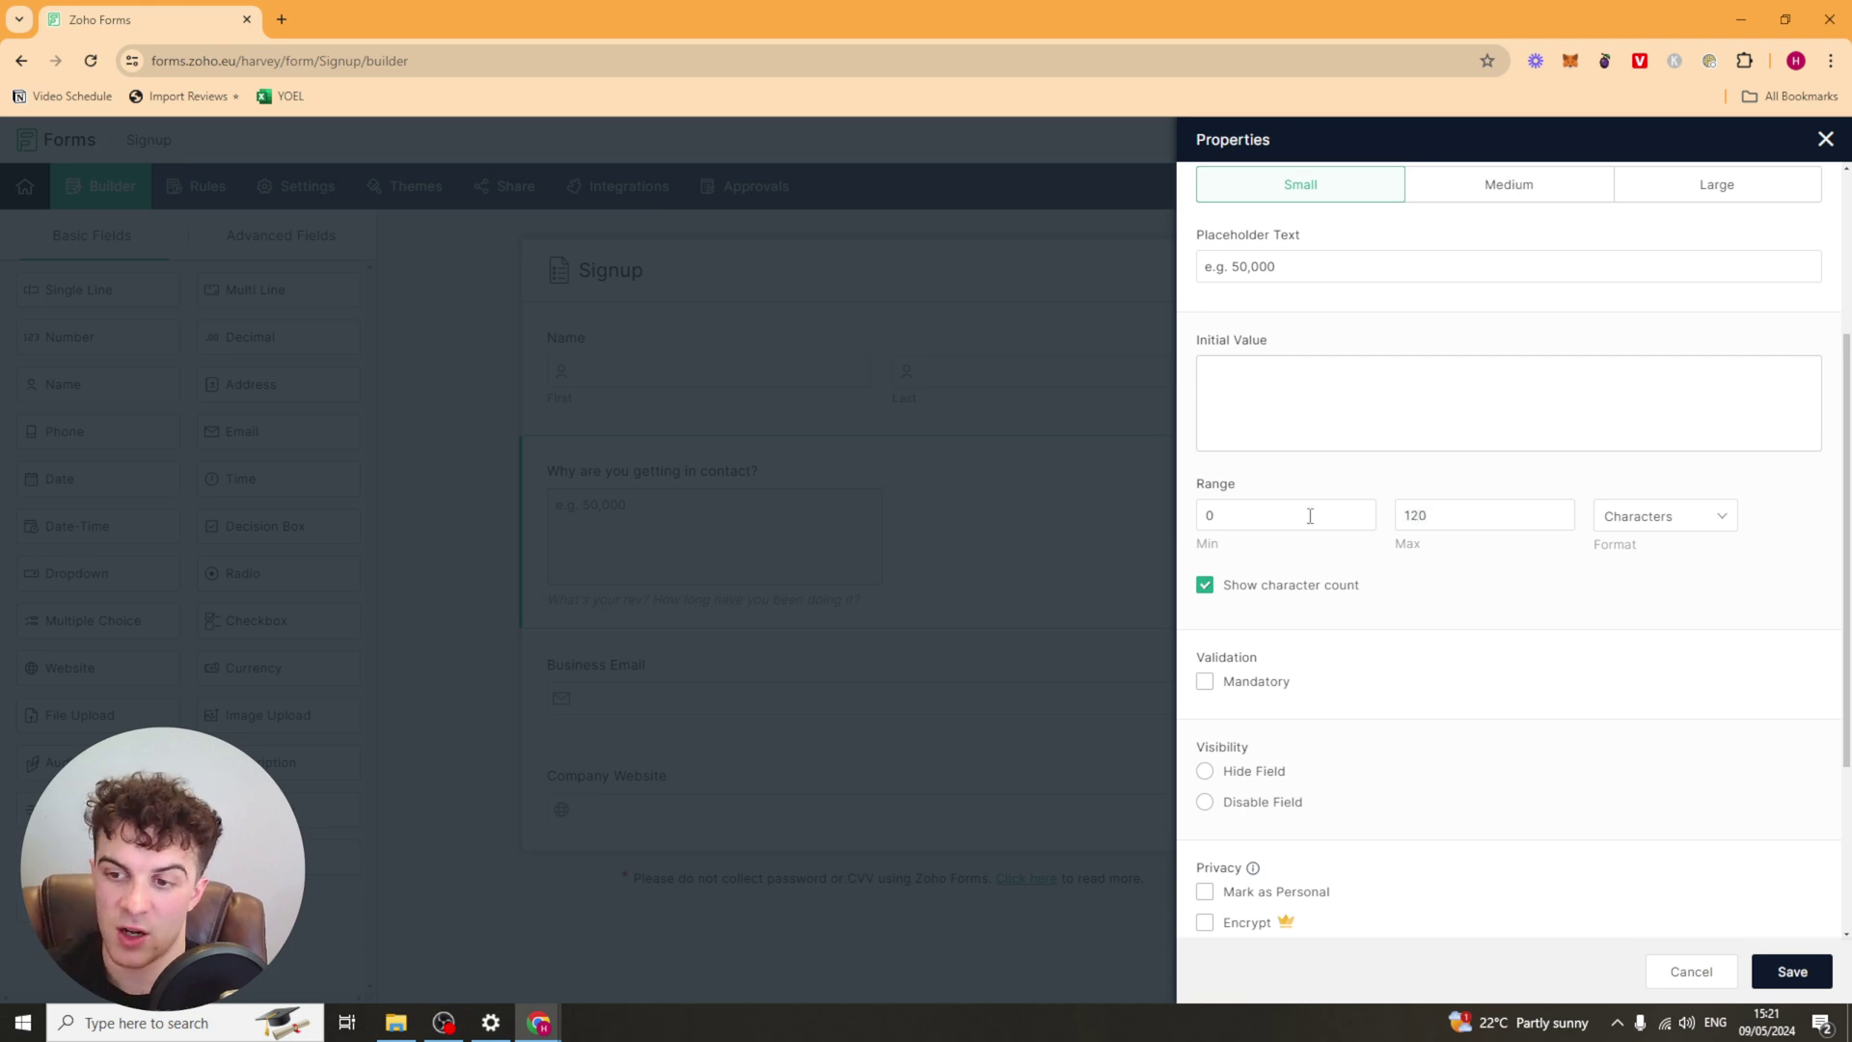
pyautogui.scroll(-2, 1223, 475)
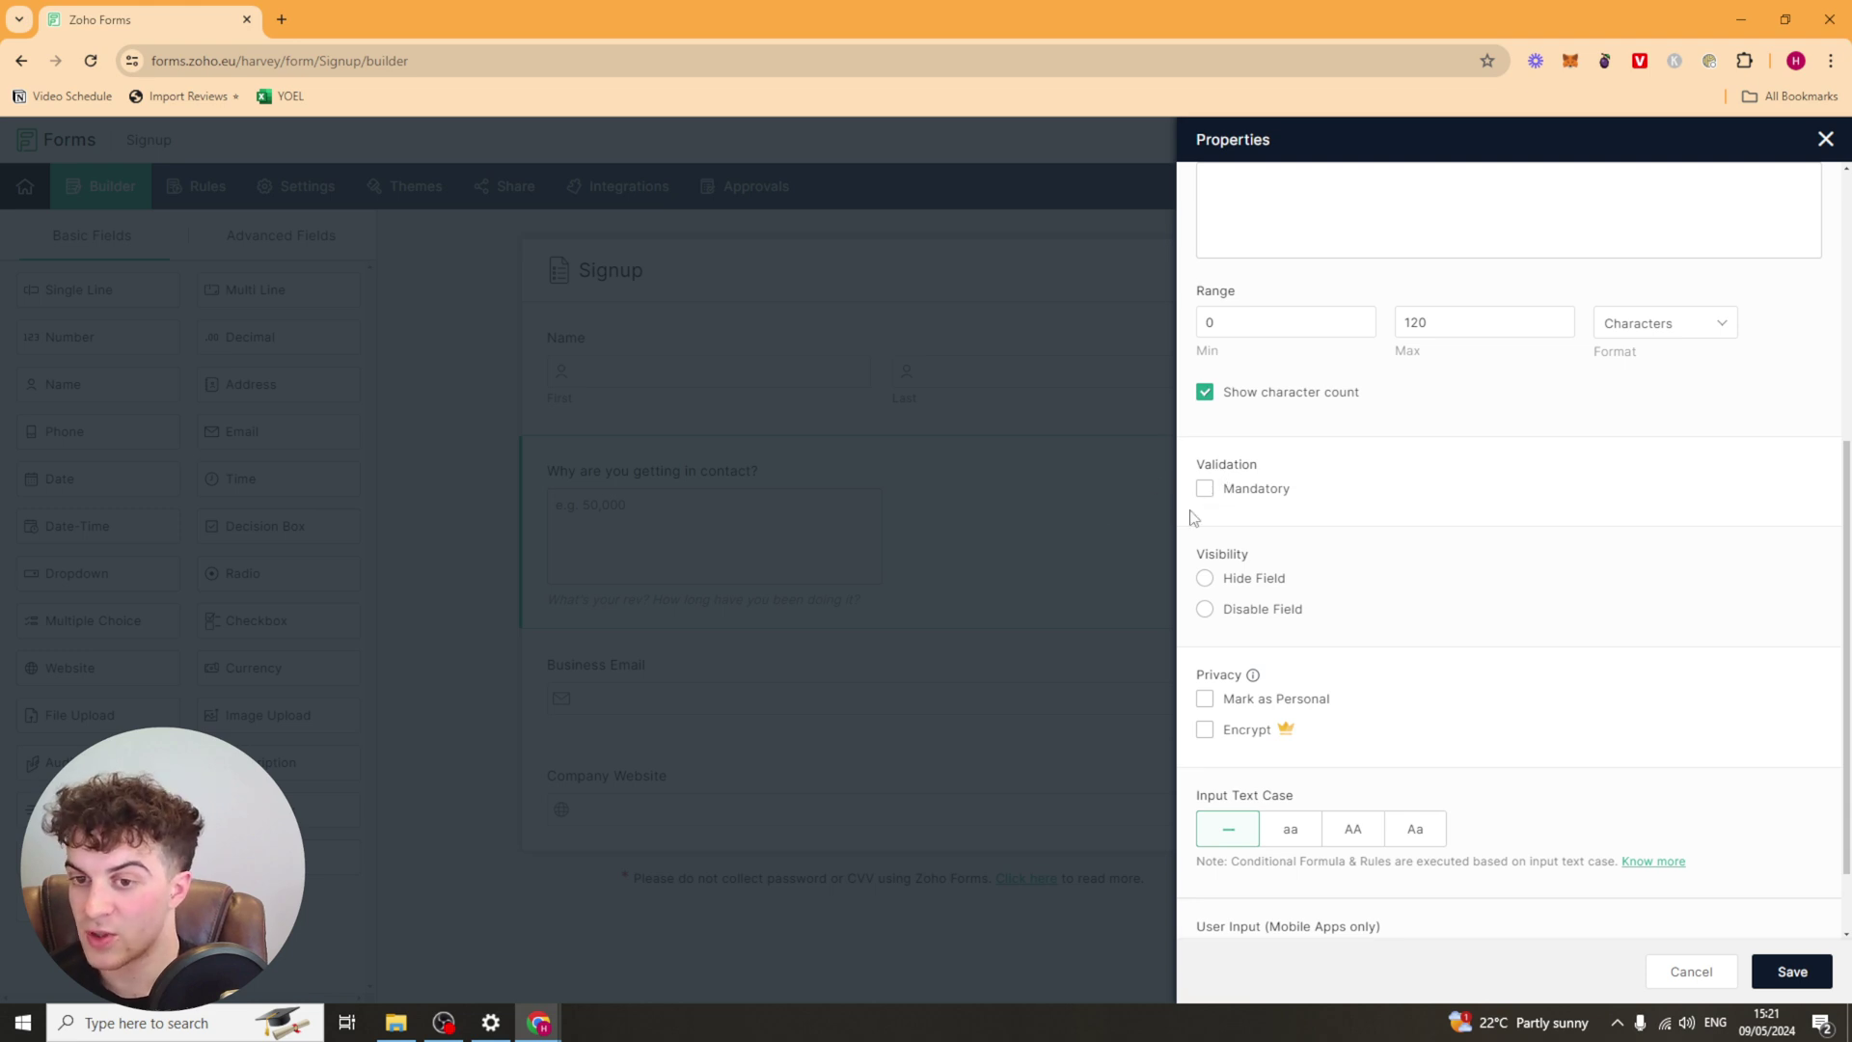
pyautogui.click(1205, 489)
pyautogui.scroll(-1, 1270, 537)
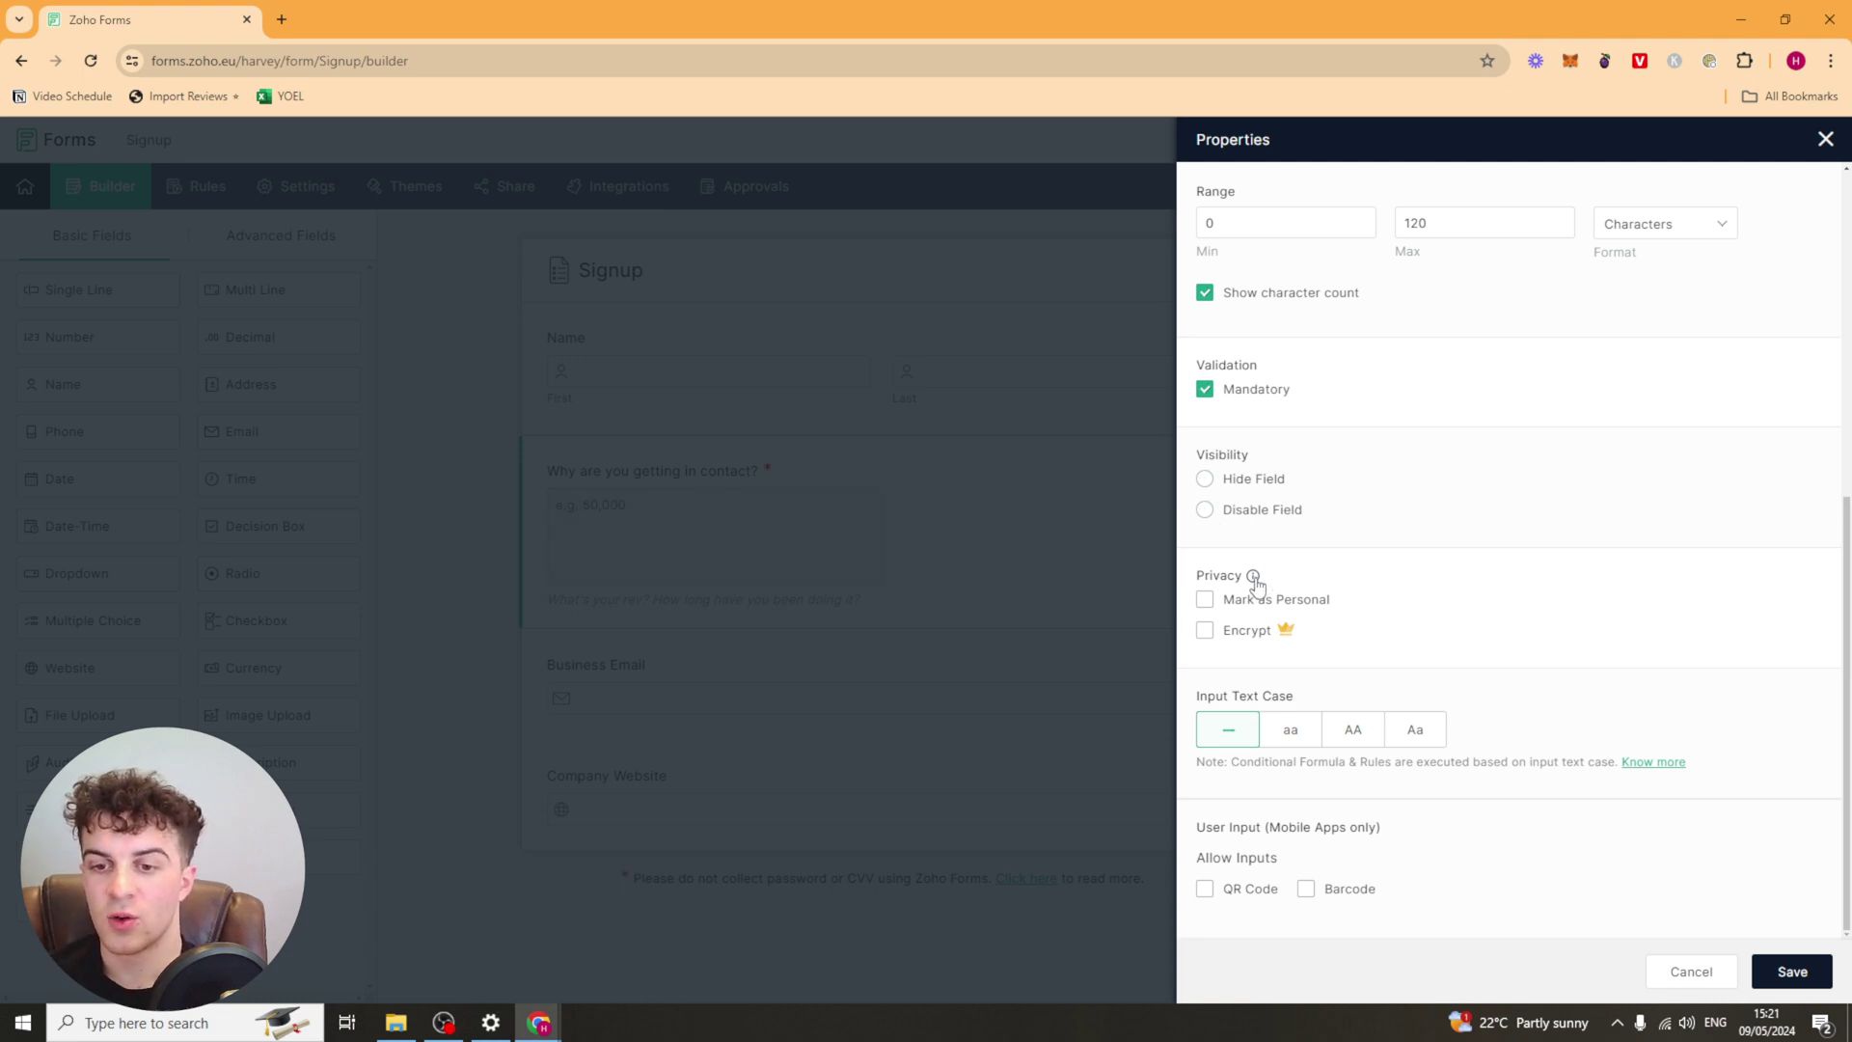
# Try field encryption, dismiss the upgrade prompt, and leave the input text case at default
pyautogui.click(1206, 631)
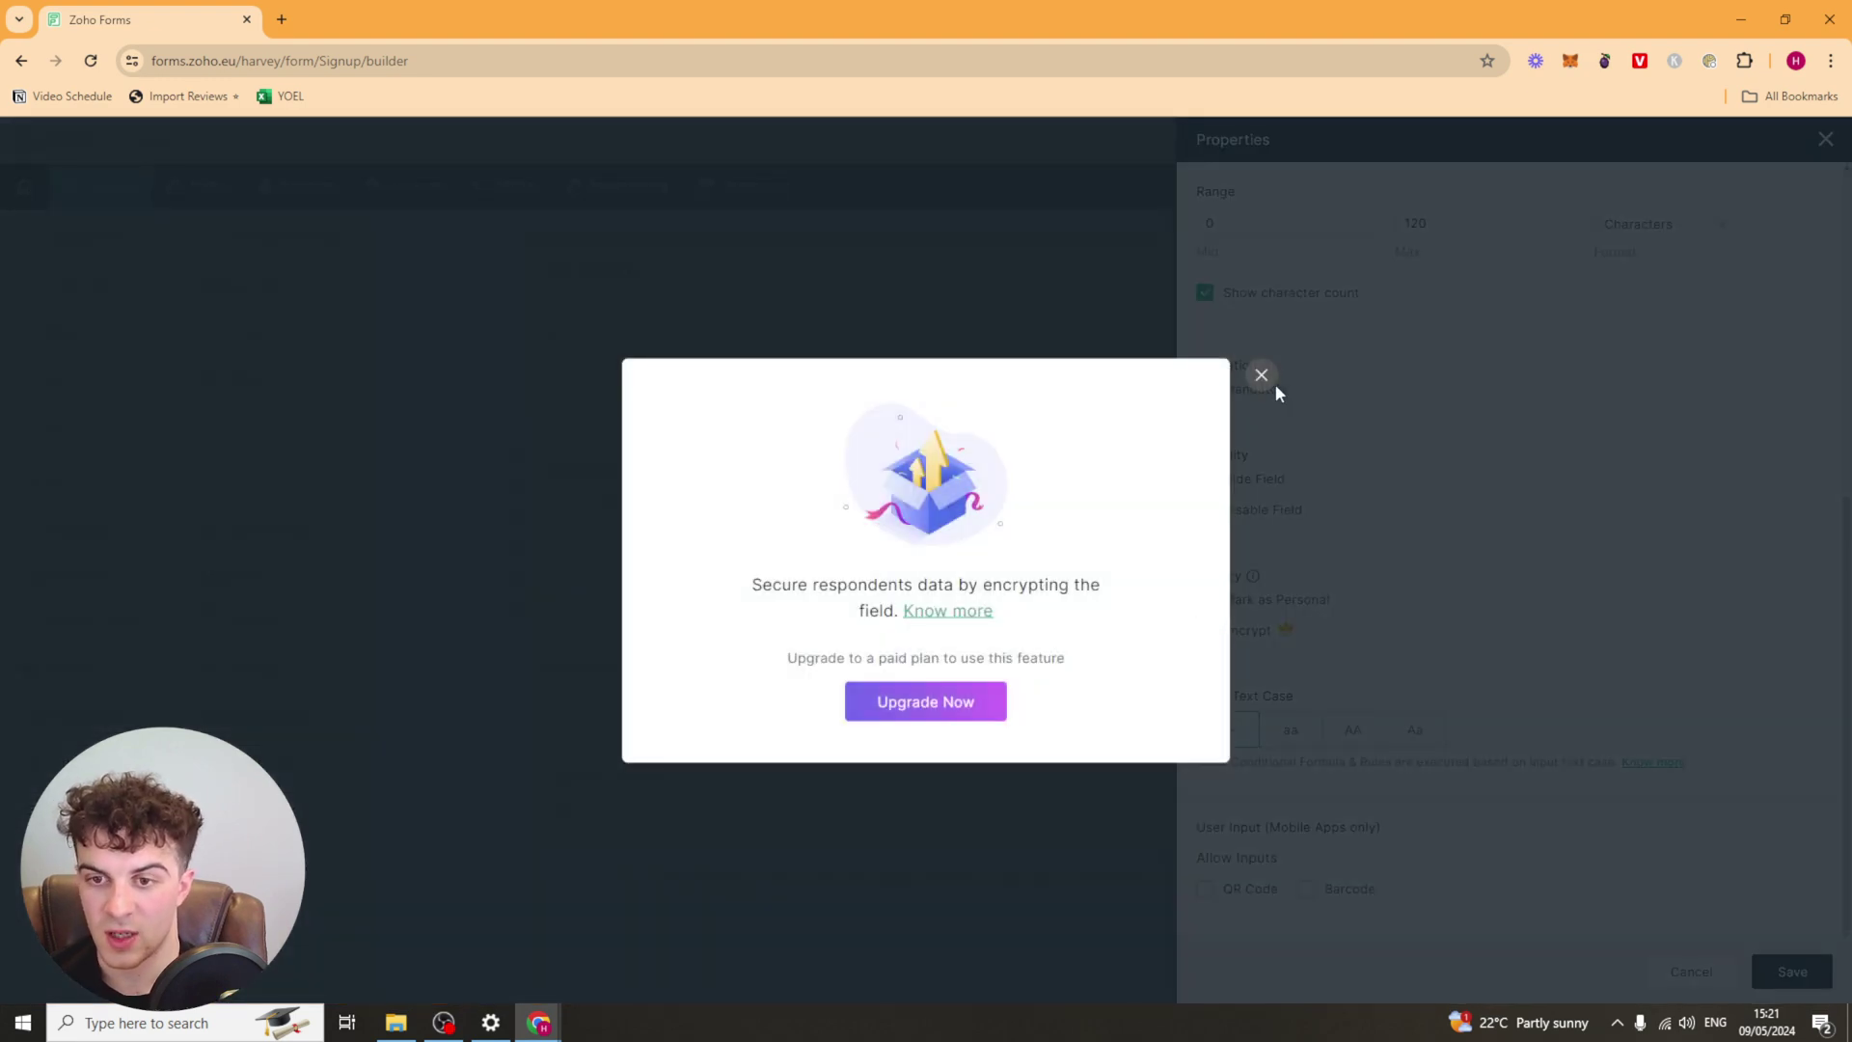
pyautogui.click(1261, 378)
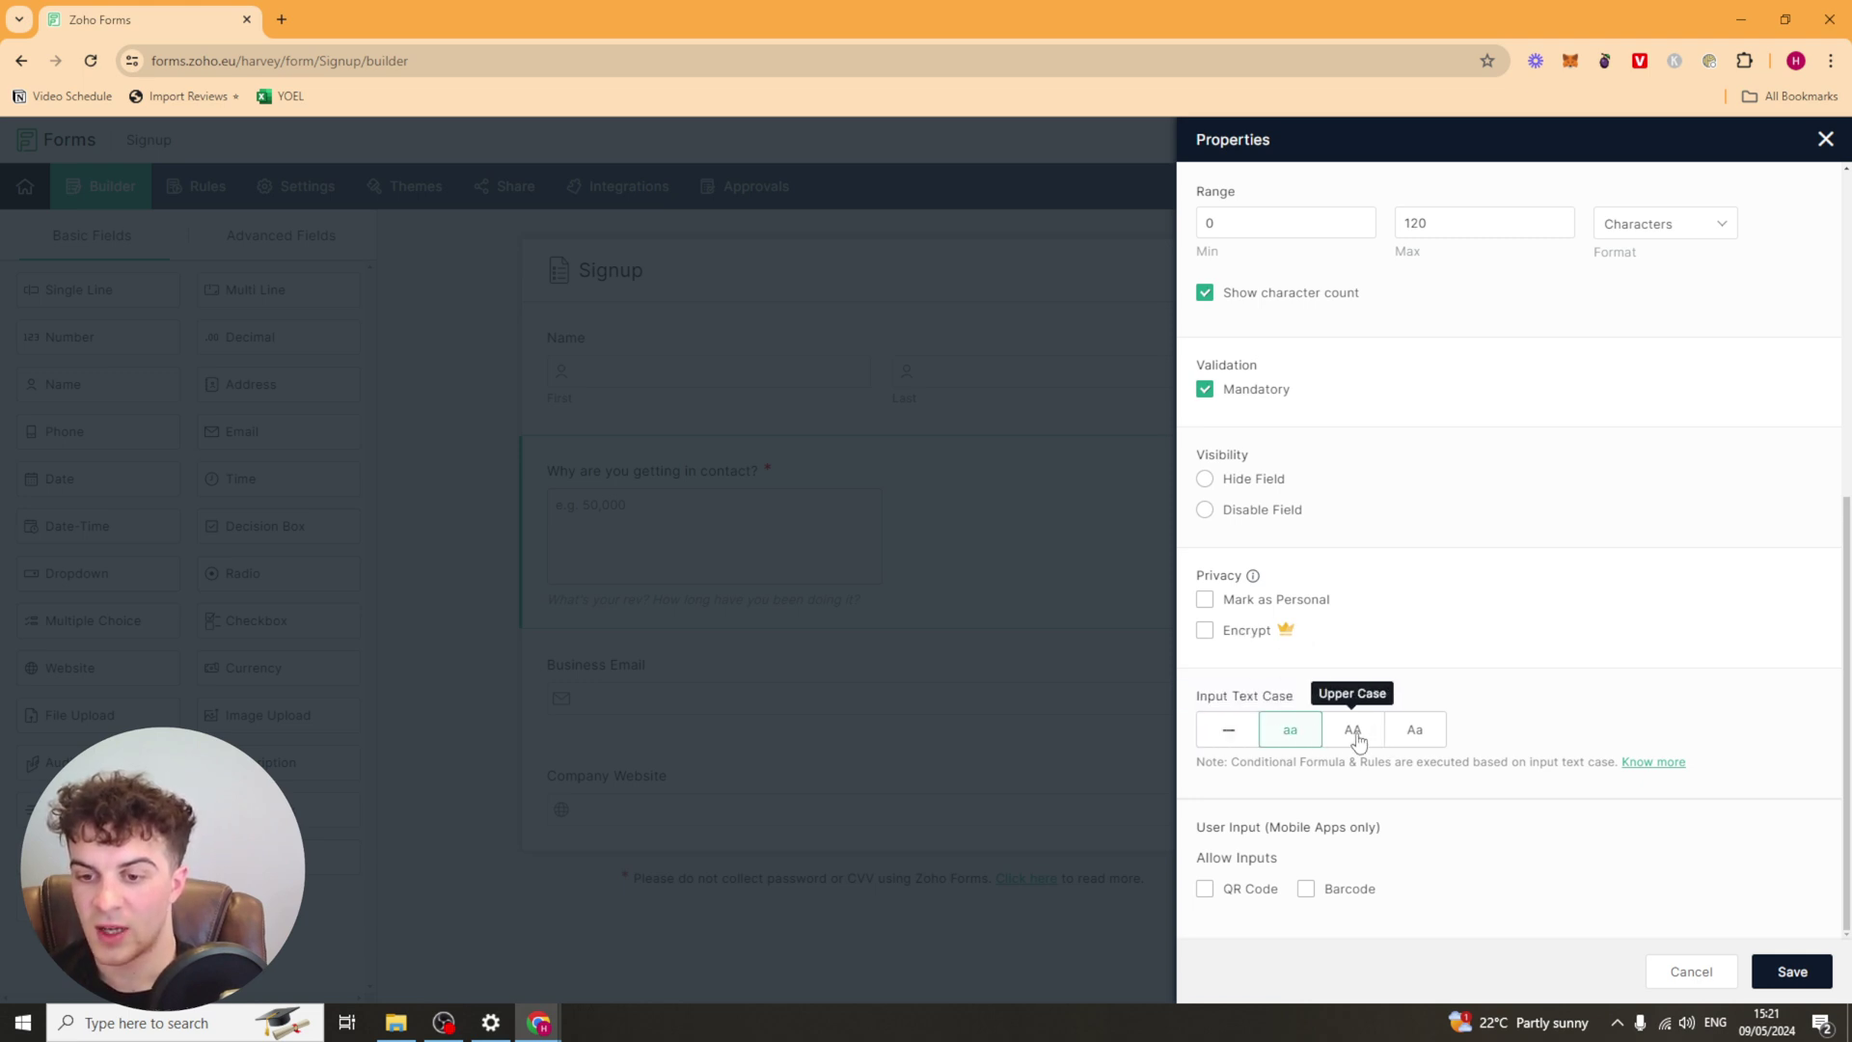
pyautogui.click(1418, 733)
pyautogui.click(1251, 739)
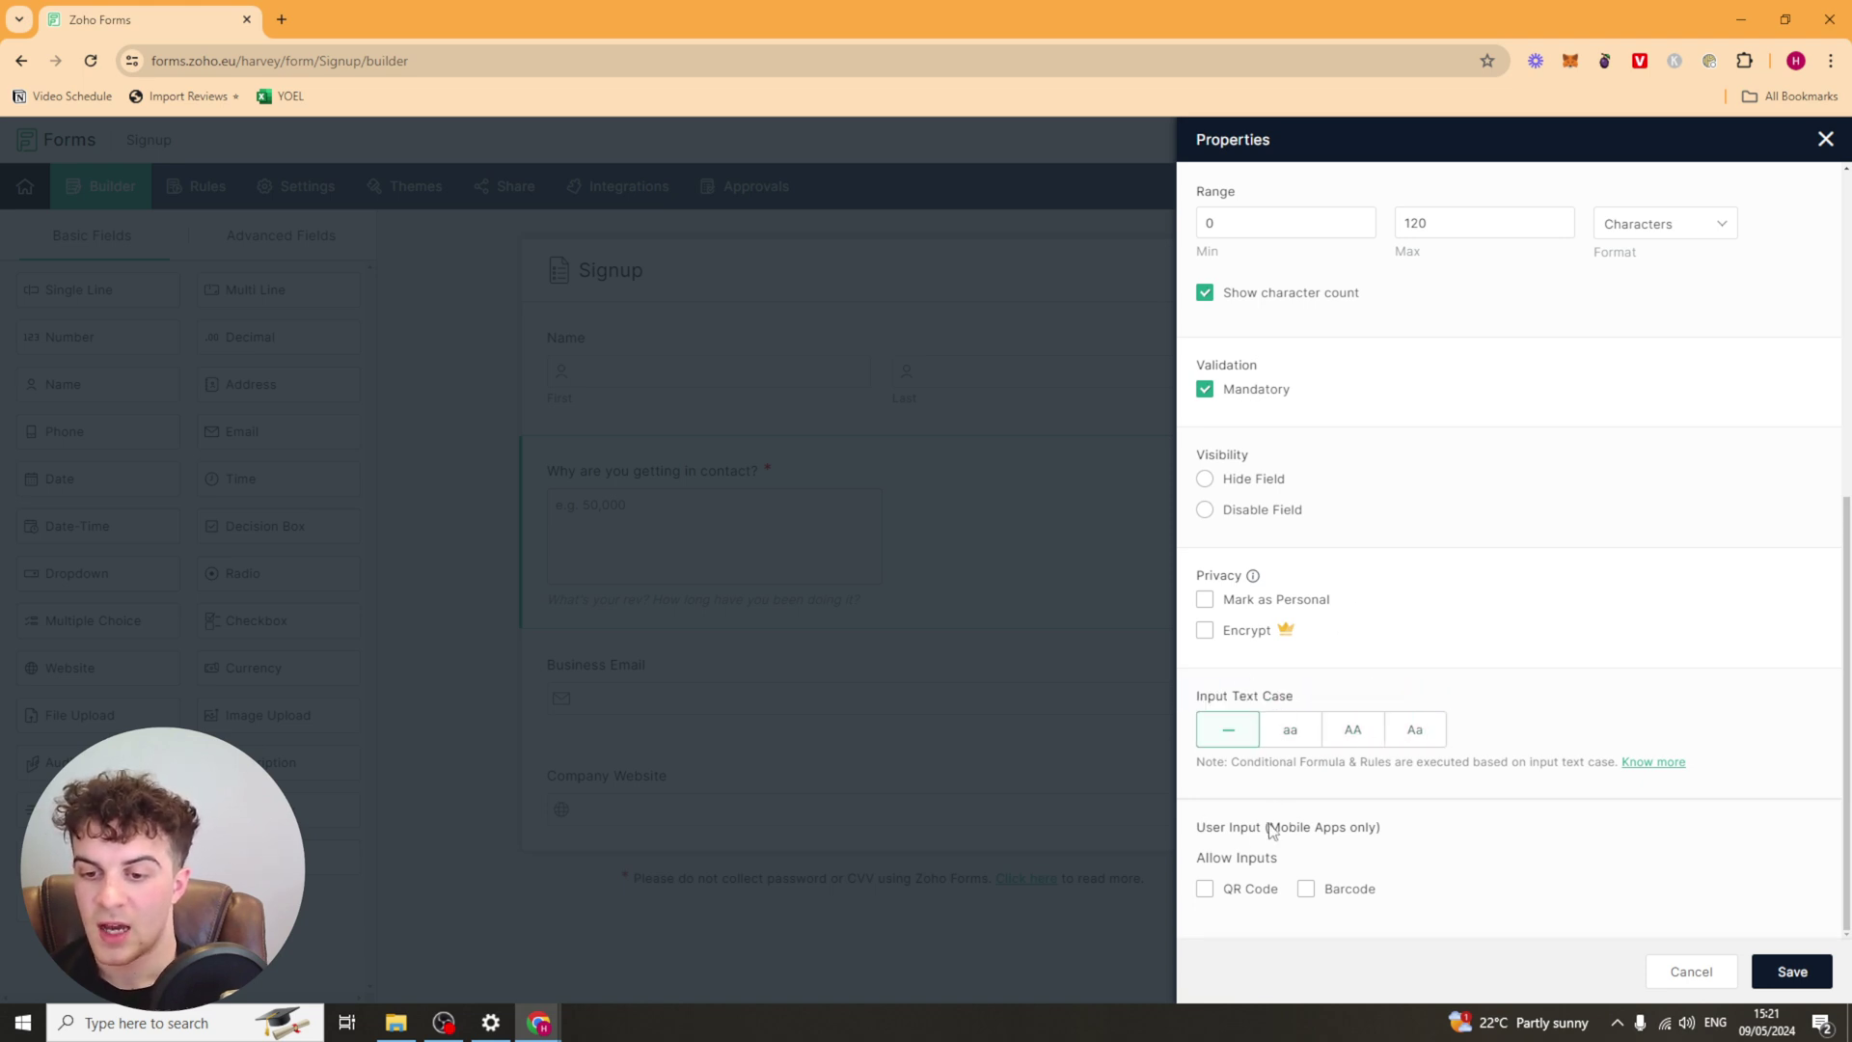
# Try QR code and barcode input, turn them back off, and save the field settings
pyautogui.click(1245, 888)
pyautogui.scroll(-3, 1254, 721)
pyautogui.click(1290, 744)
pyautogui.click(1231, 662)
pyautogui.click(1206, 625)
pyautogui.scroll(3, 1286, 646)
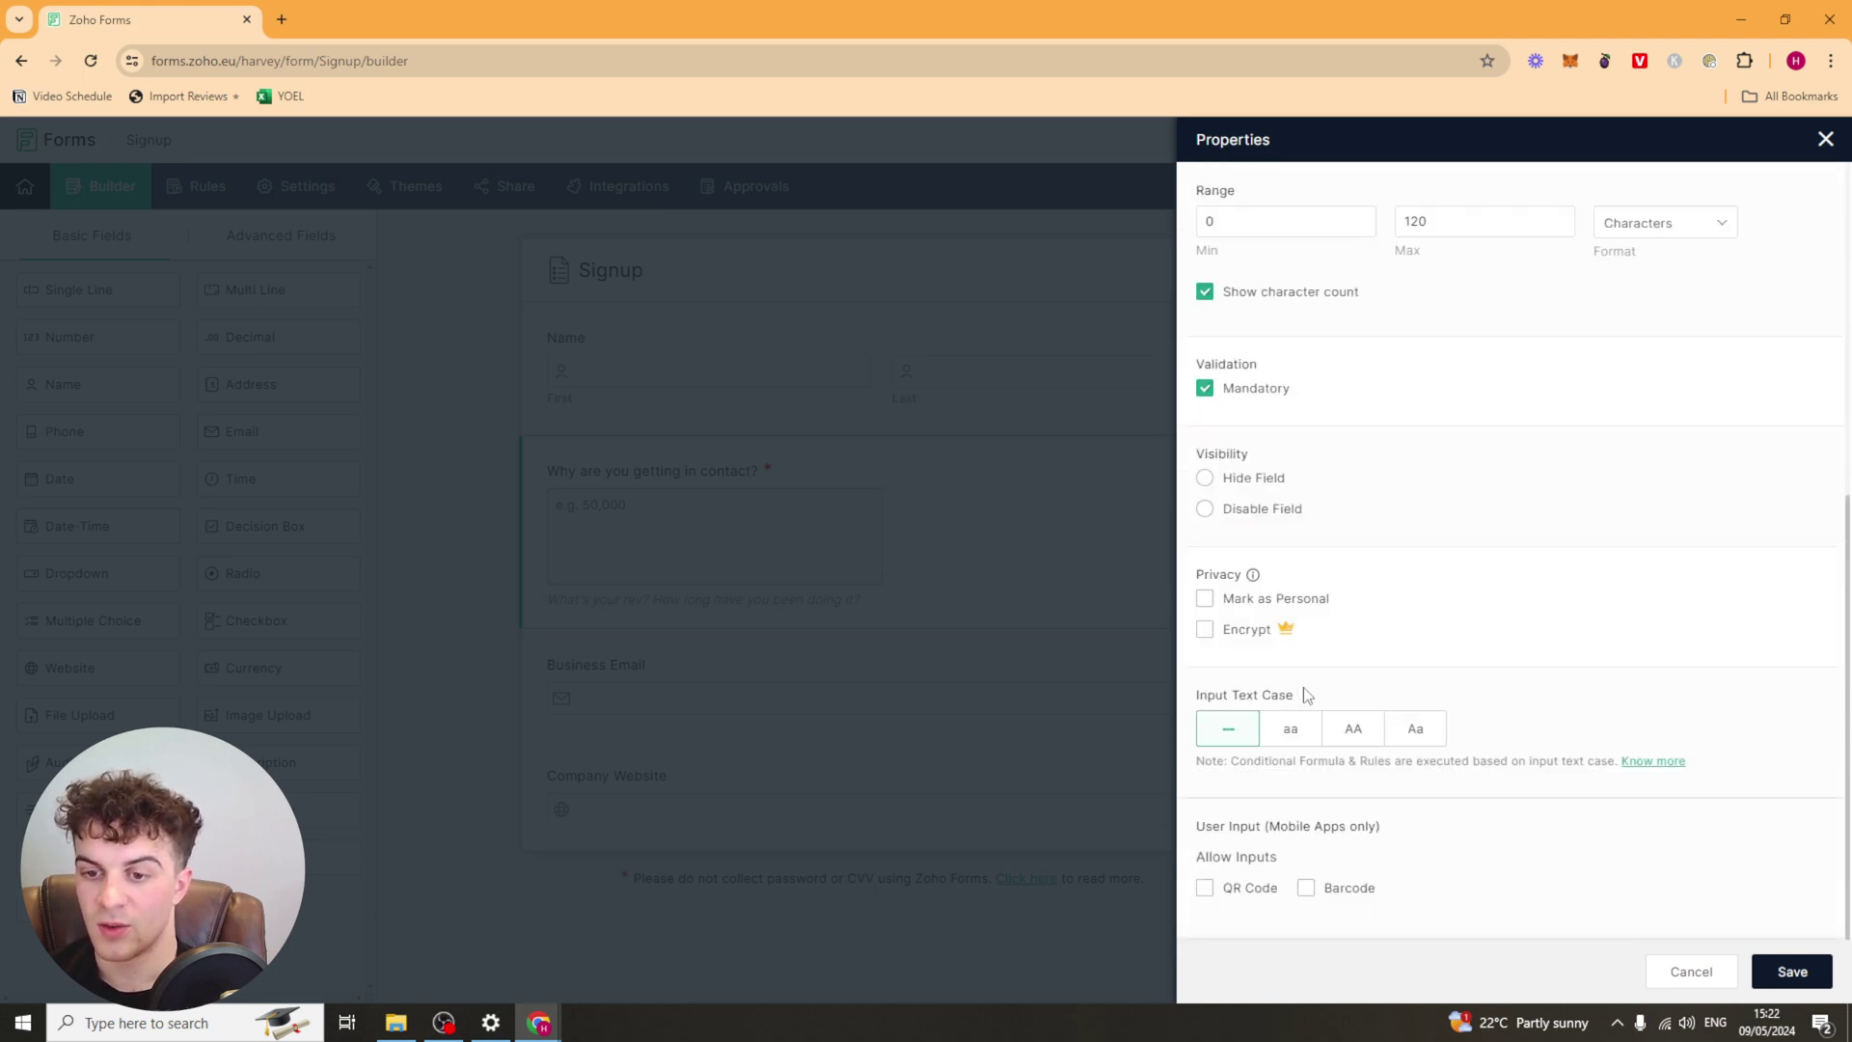
pyautogui.click(1308, 897)
pyautogui.scroll(-1, 1332, 901)
pyautogui.scroll(-2, 1333, 901)
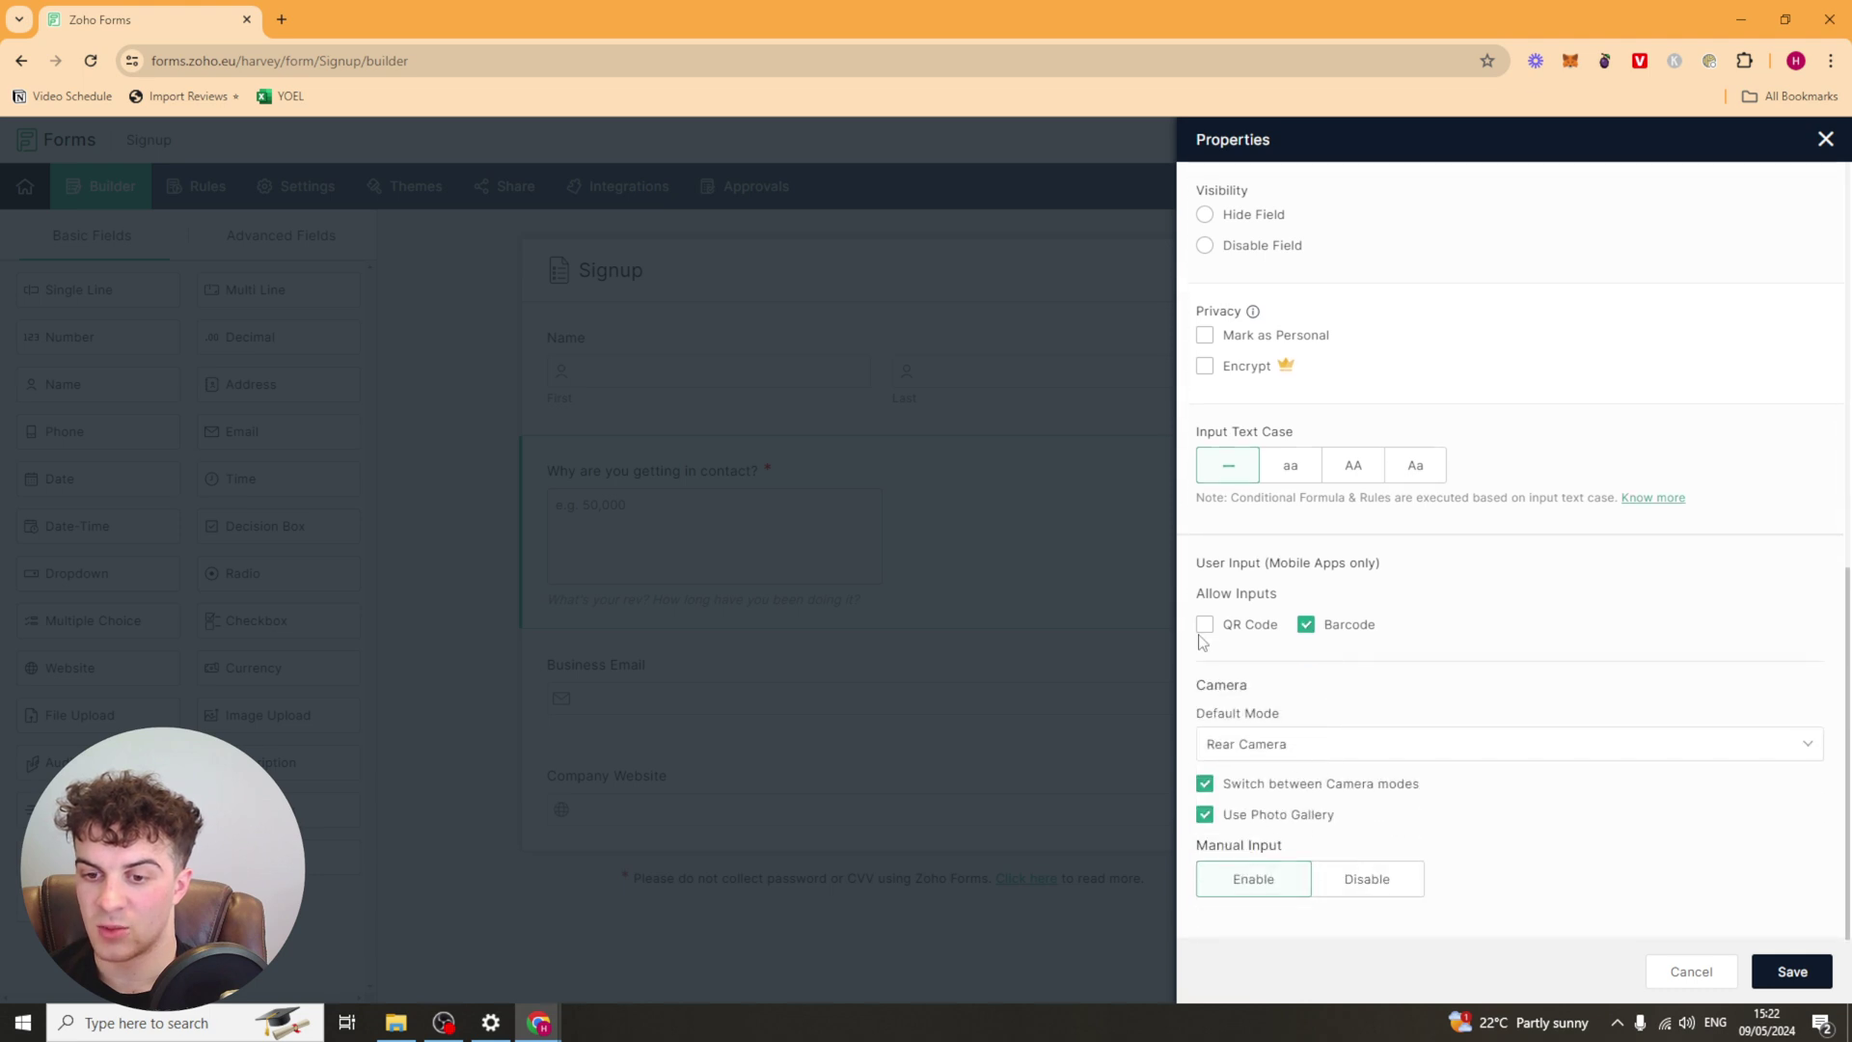
pyautogui.click(1308, 627)
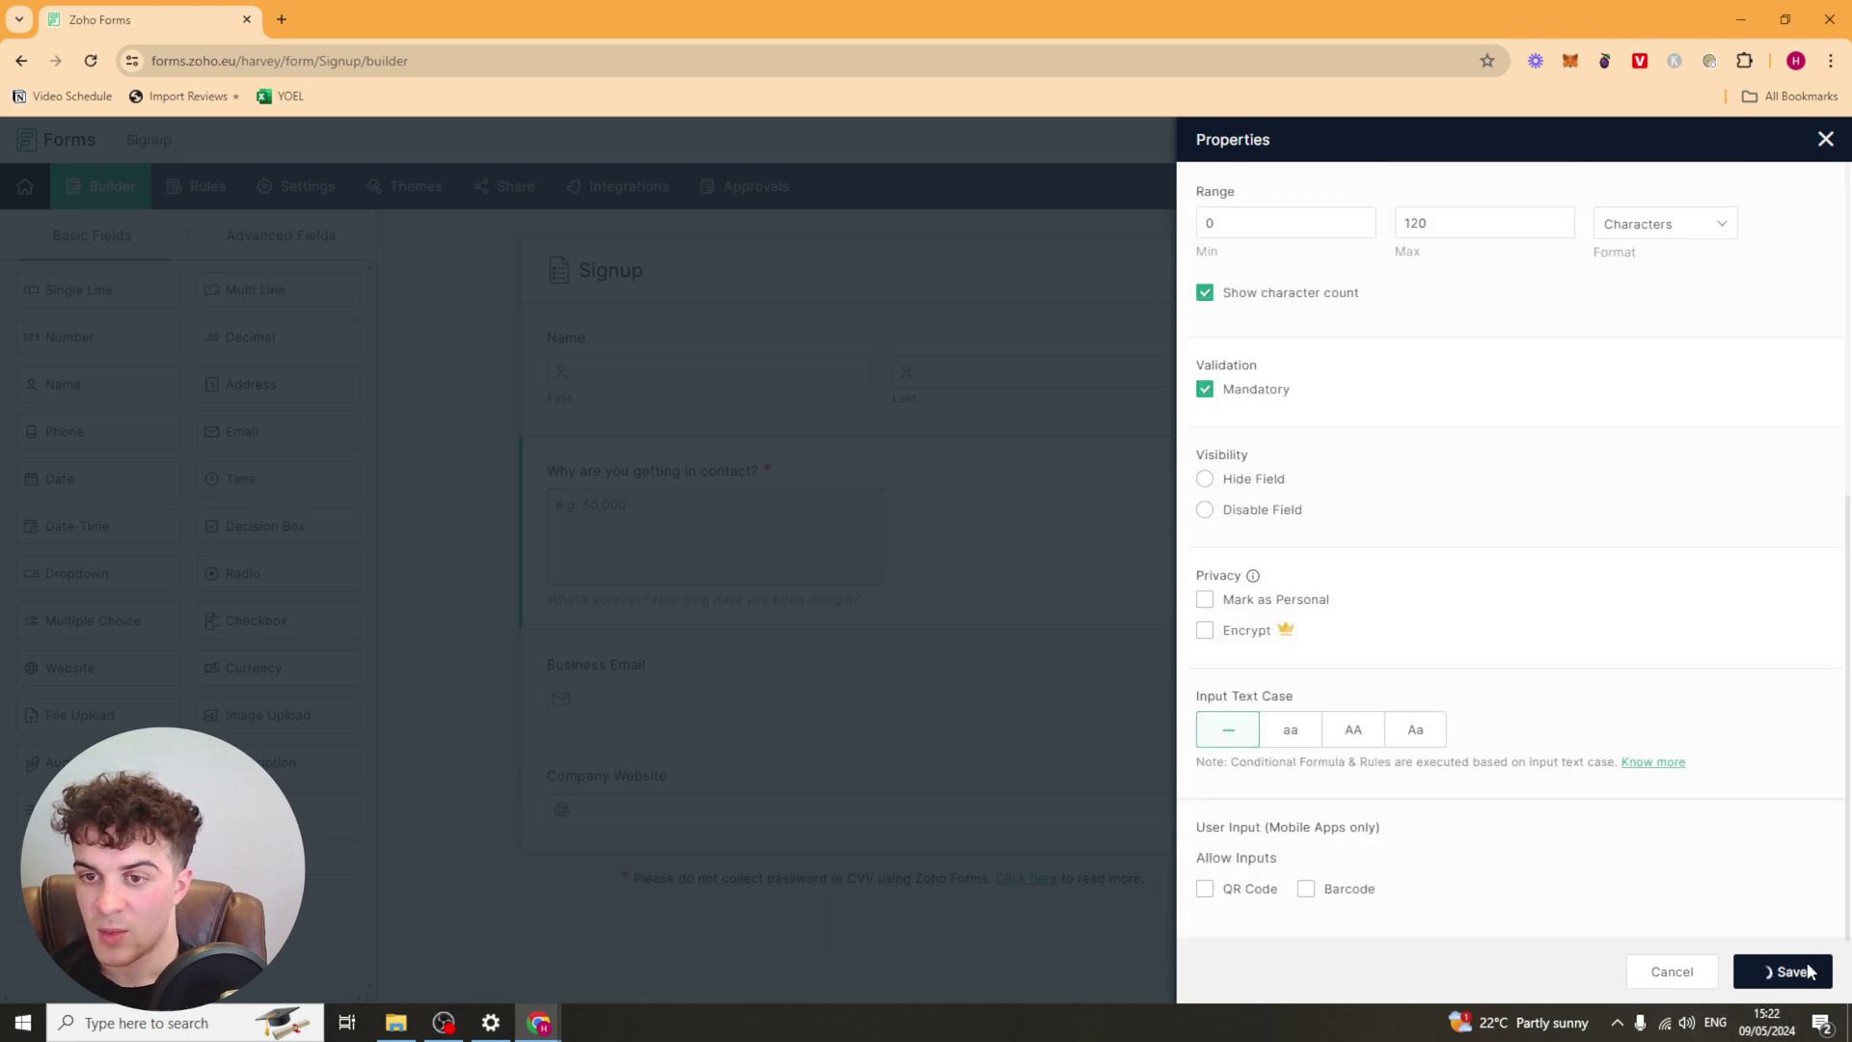
pyautogui.click(1793, 972)
# Review the Name field's settings in the builder, then close them
pyautogui.click(1015, 421)
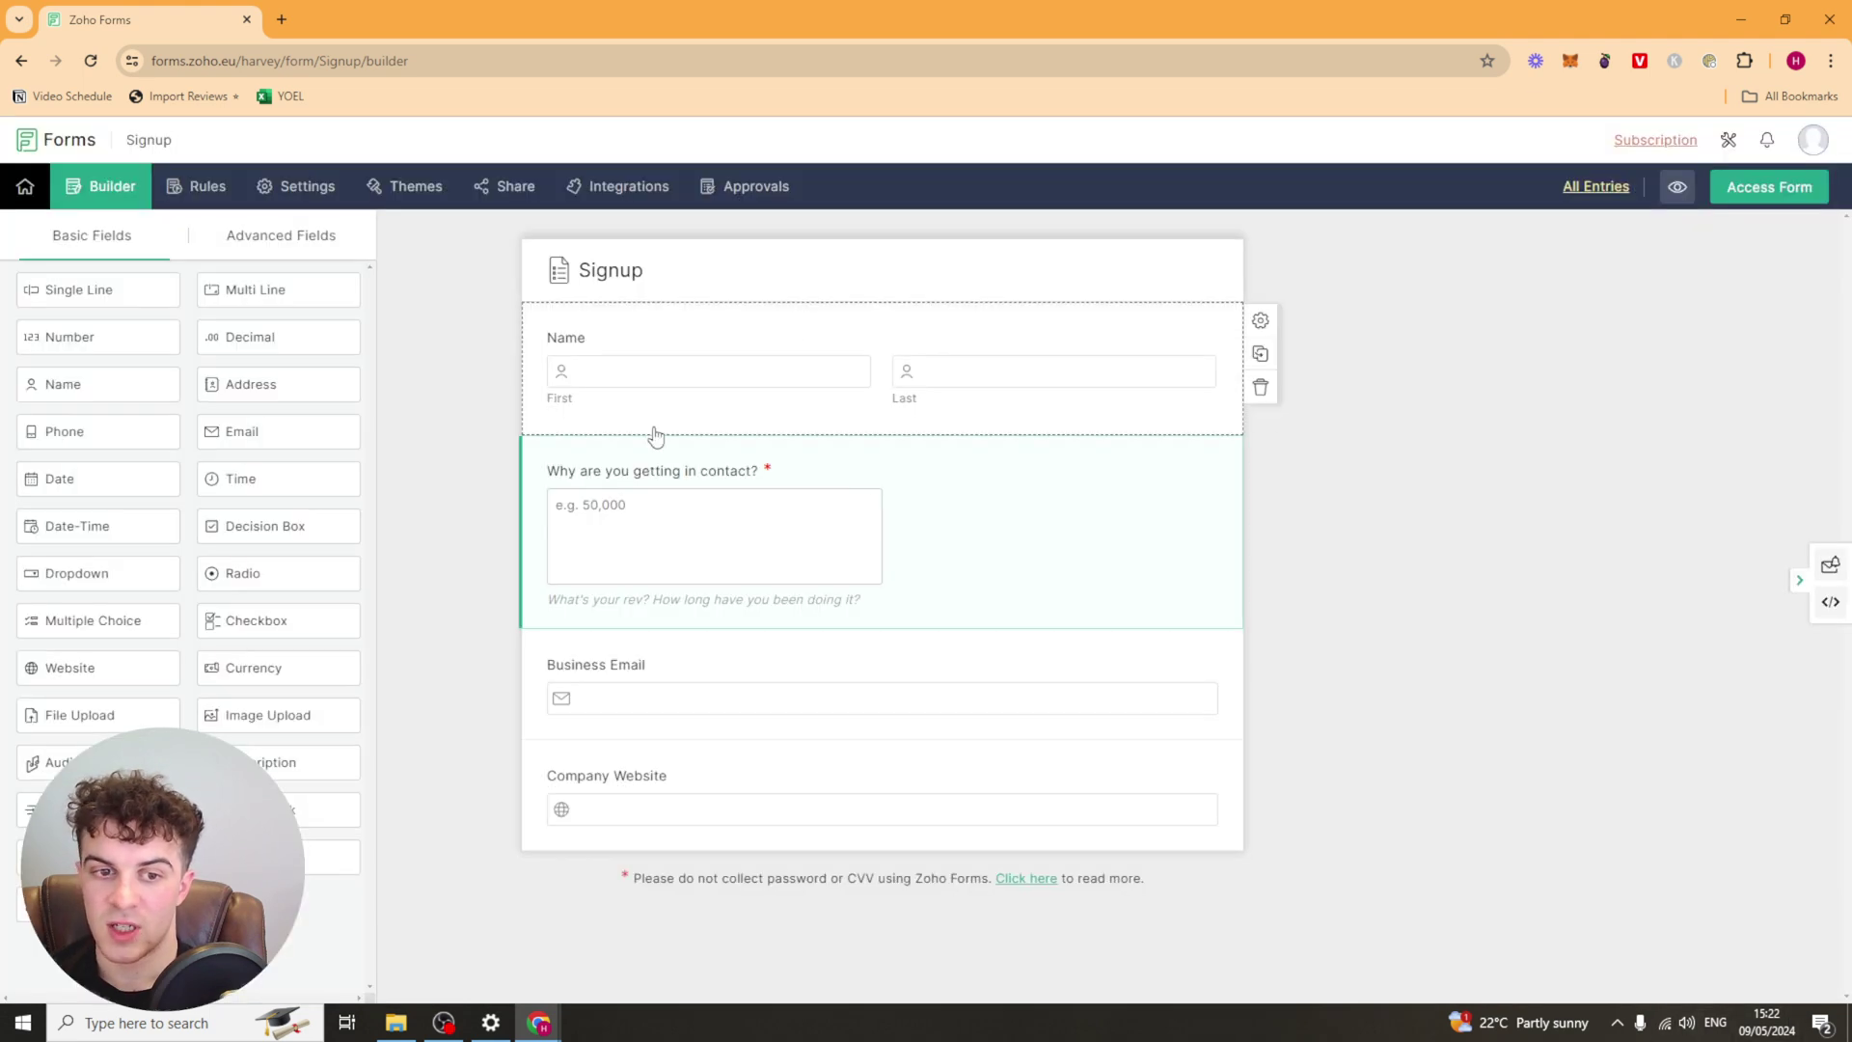
pyautogui.click(698, 349)
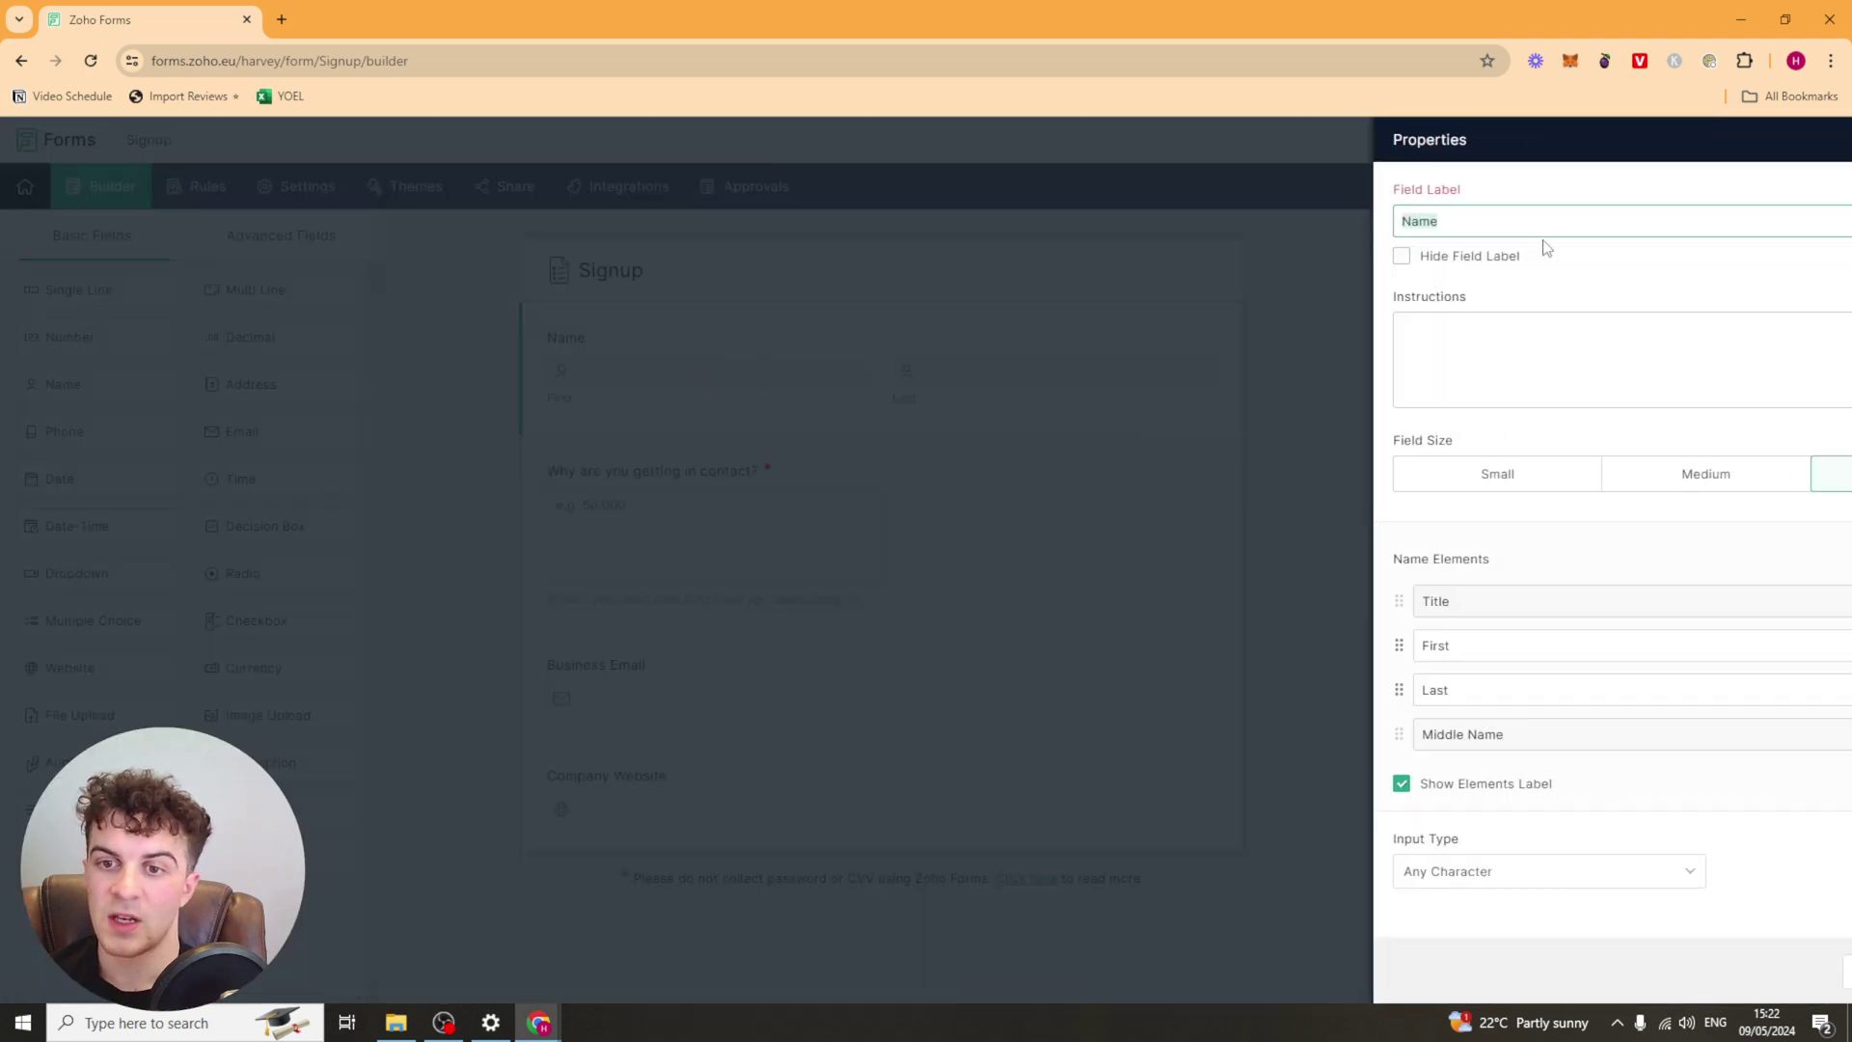
pyautogui.scroll(-3, 1544, 617)
pyautogui.scroll(5, 1558, 792)
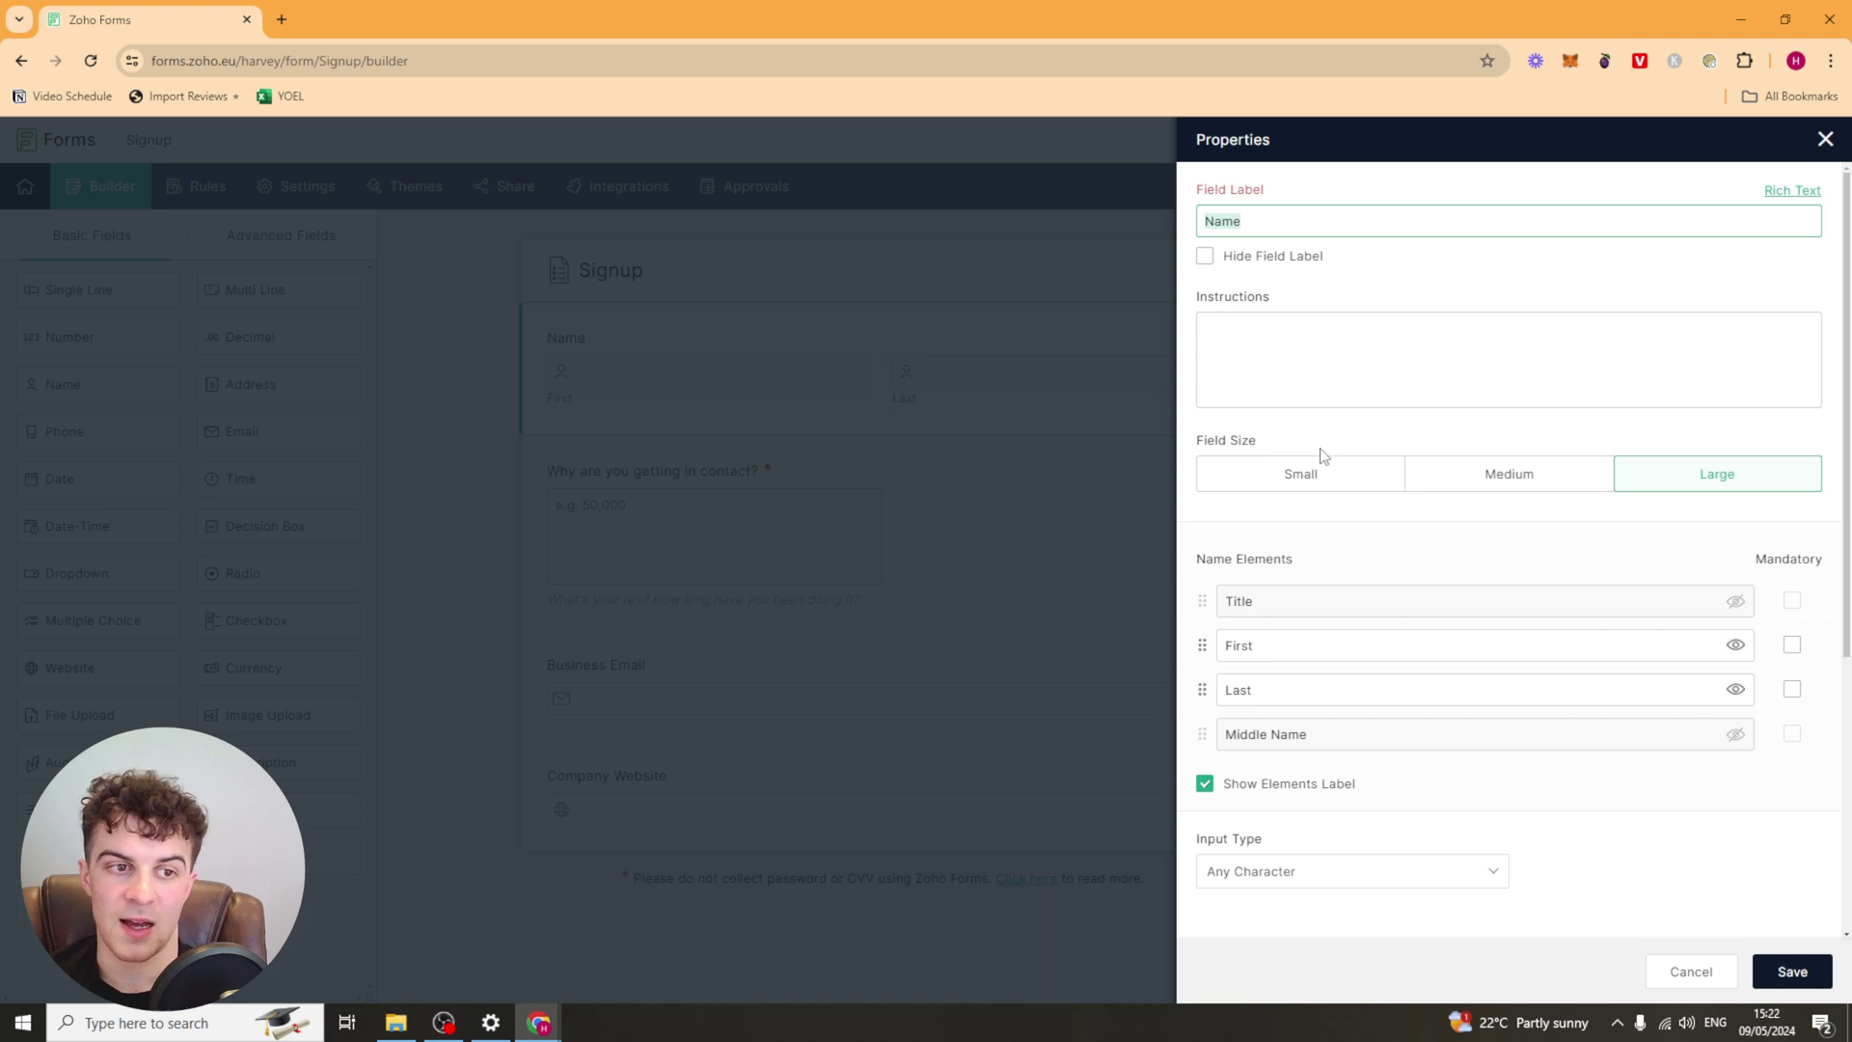
pyautogui.scroll(-2, 1444, 749)
pyautogui.scroll(-2, 1444, 748)
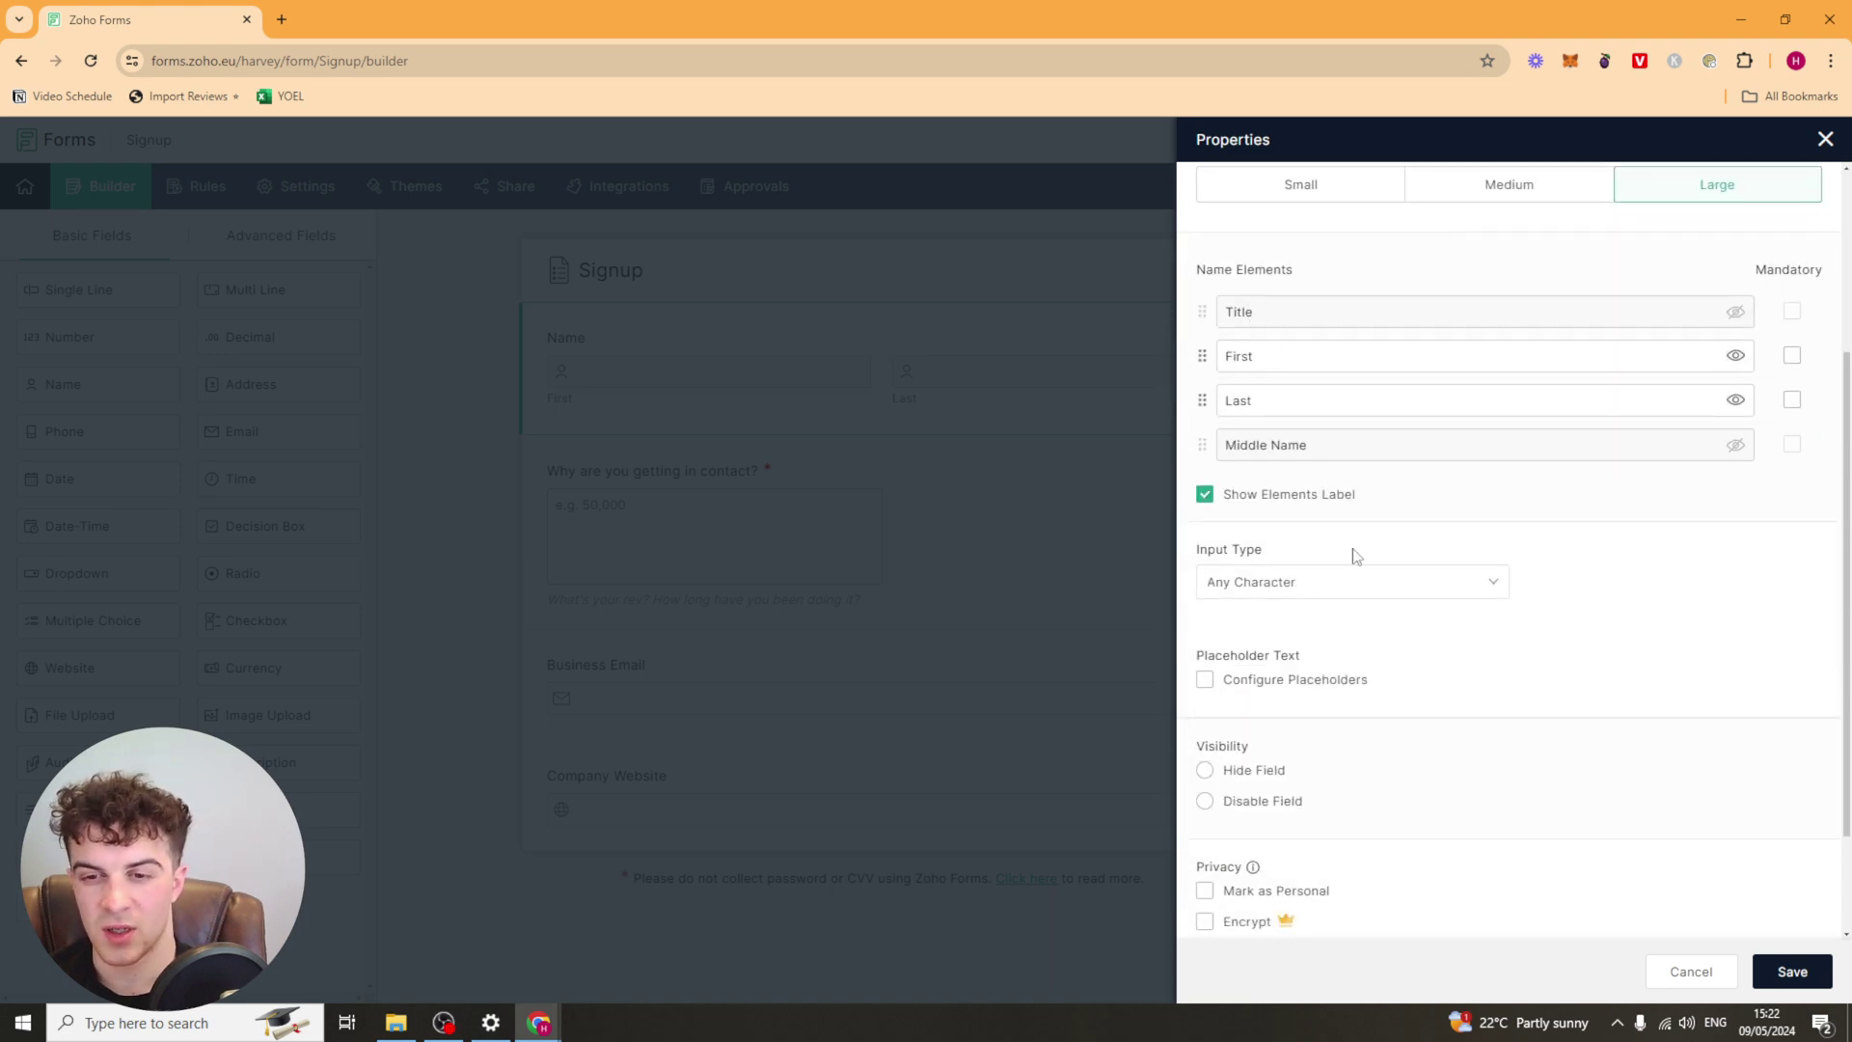
pyautogui.scroll(-2, 1351, 604)
pyautogui.scroll(5, 1456, 649)
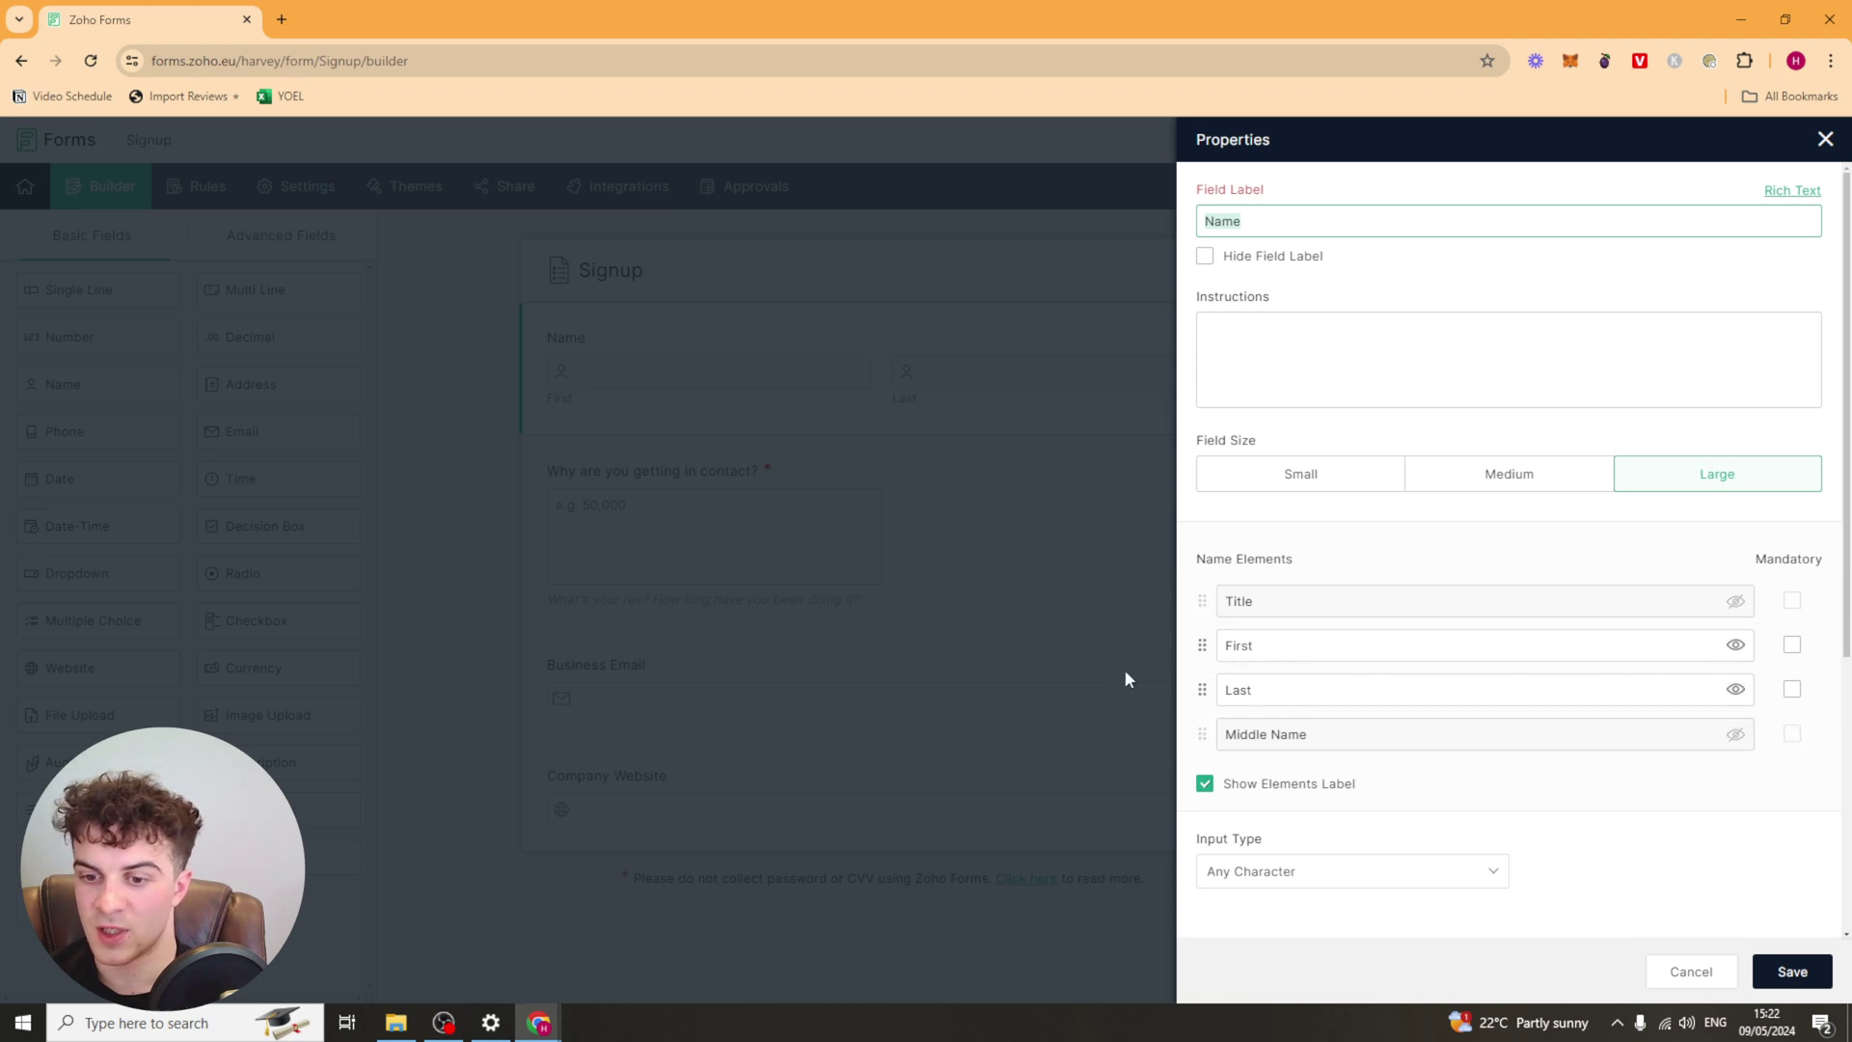
pyautogui.click(1825, 139)
# Add a Time field below Name, discarding the 15-minute interval change on close
pyautogui.moveTo(243, 478); pyautogui.dragTo(719, 458)
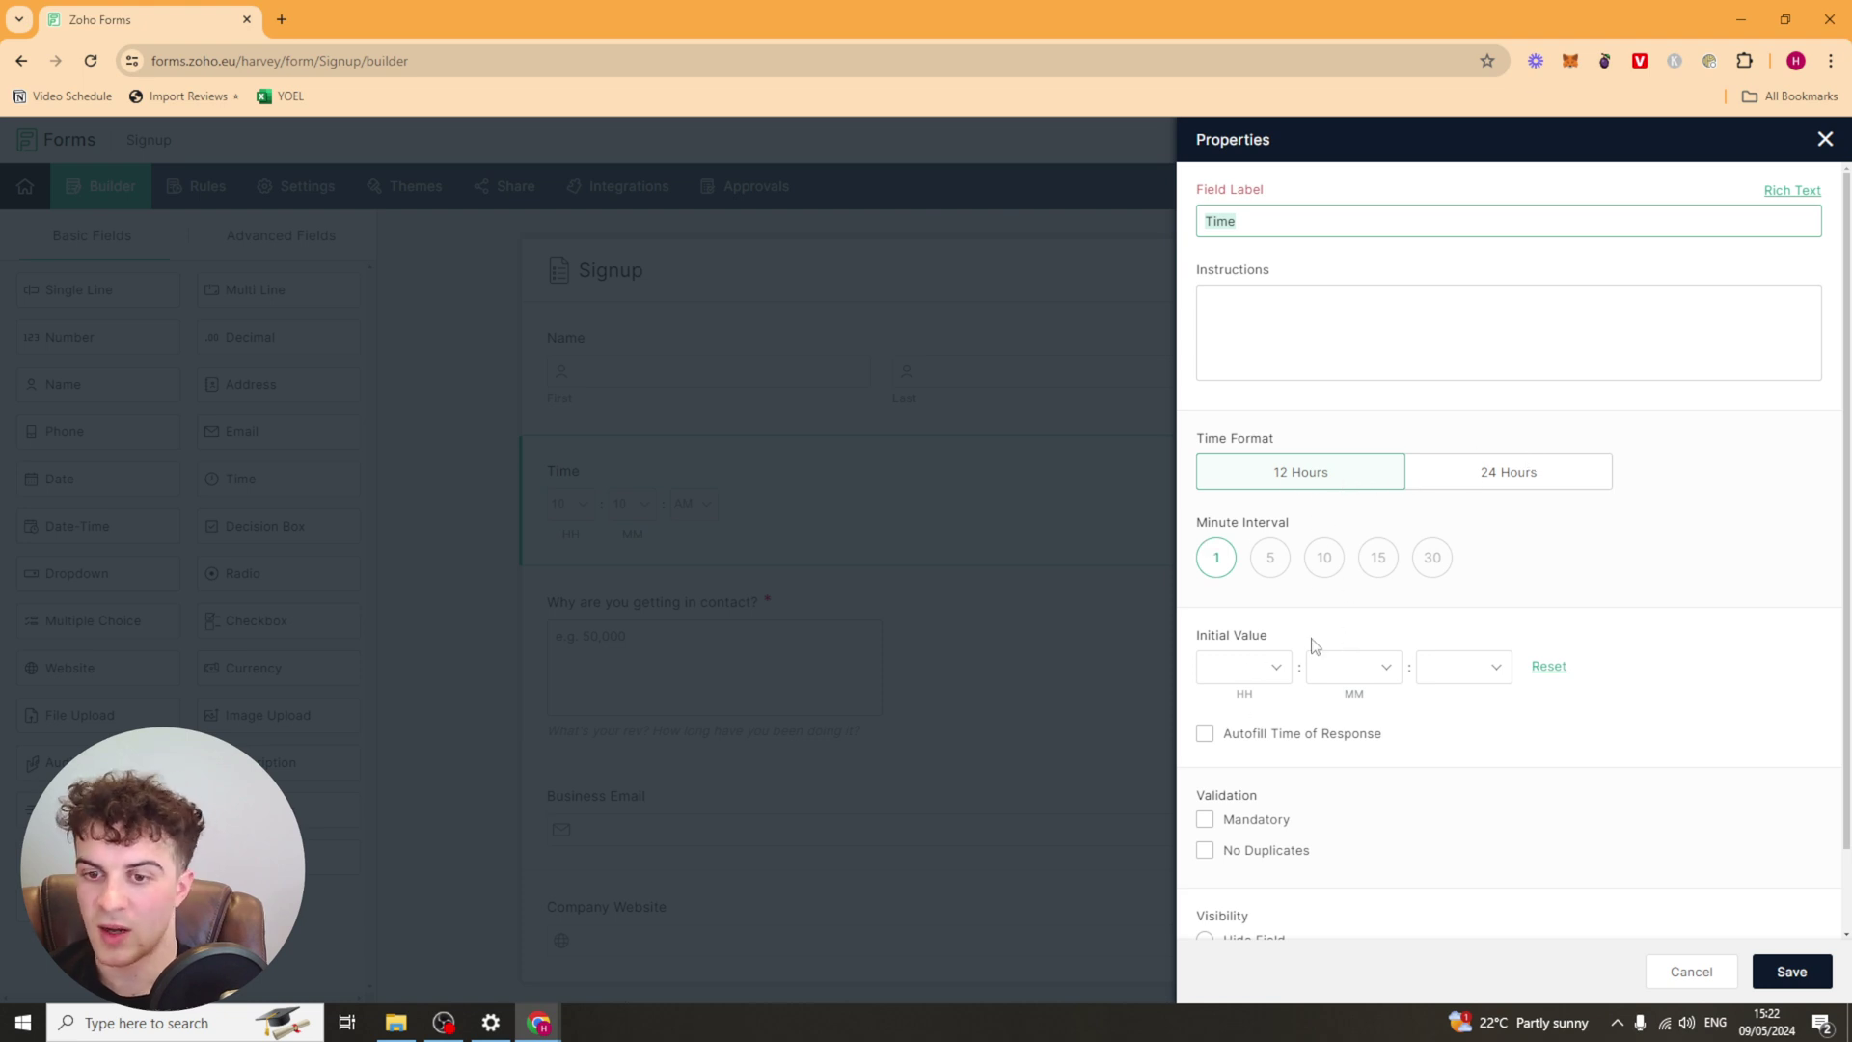
pyautogui.scroll(-1, 1274, 570)
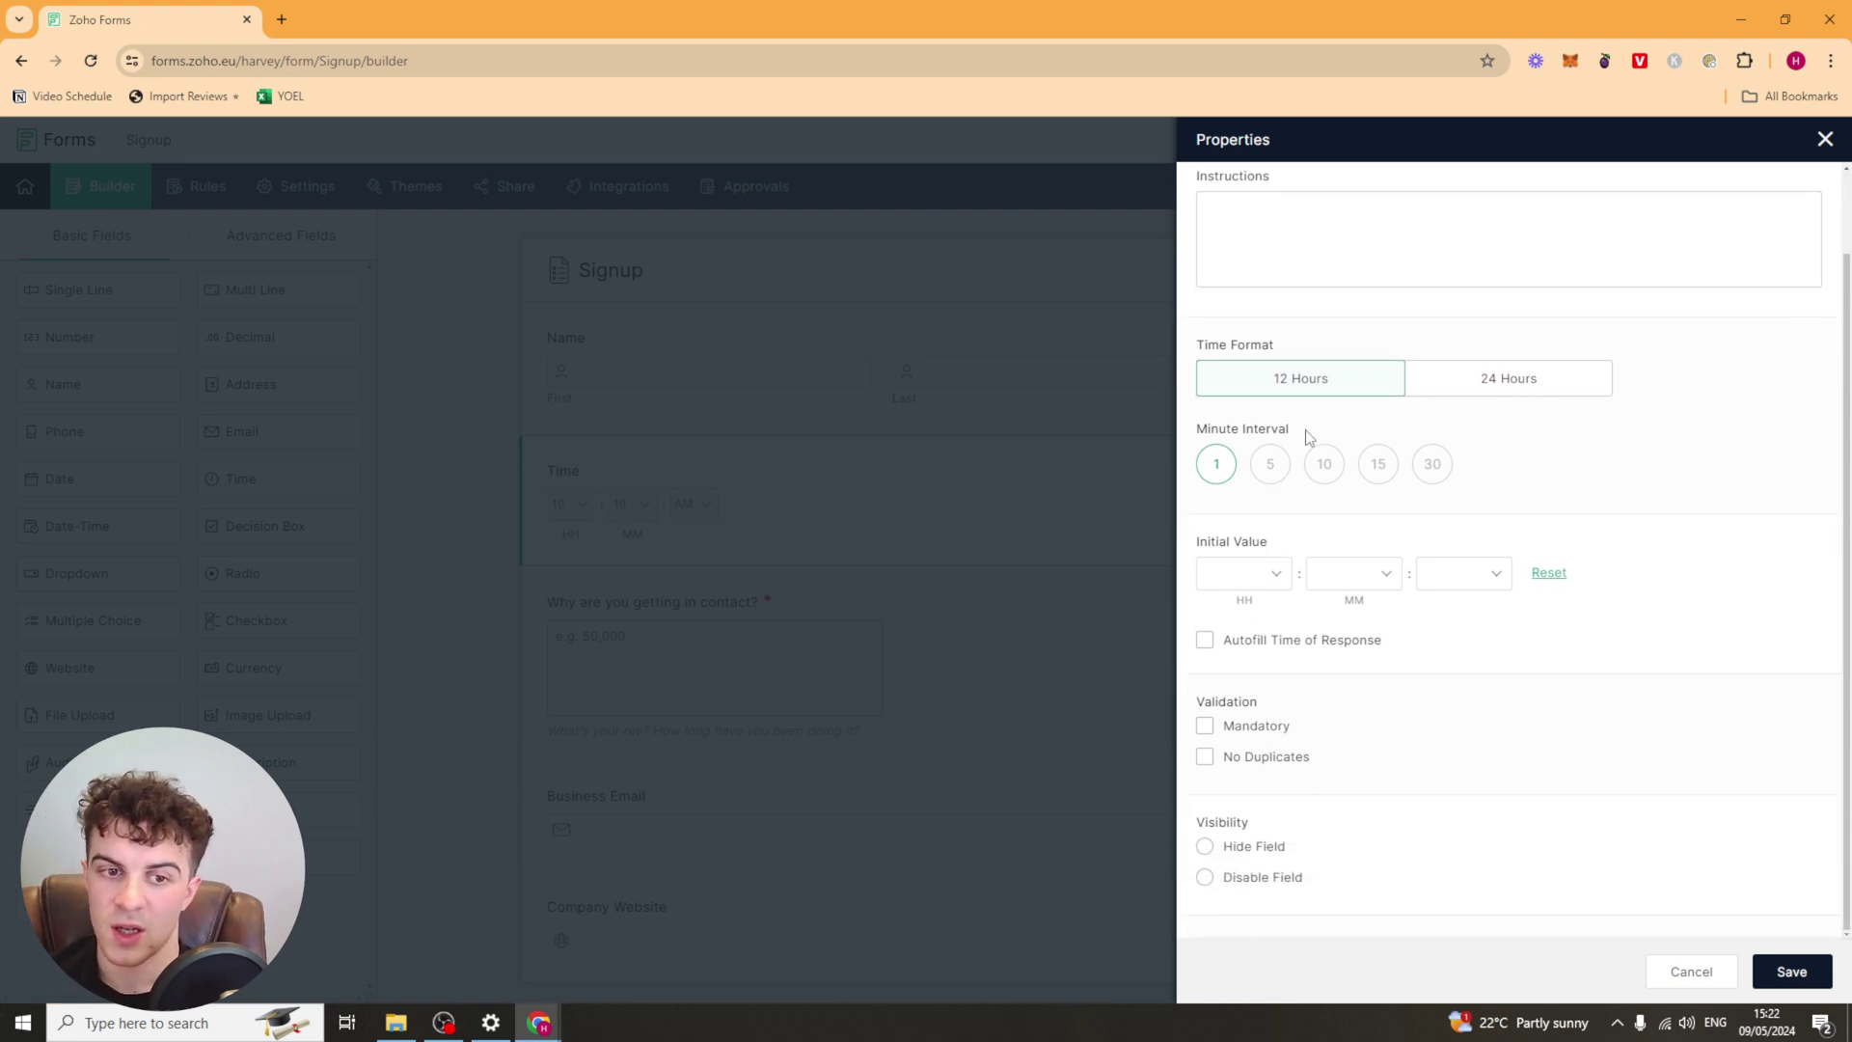
pyautogui.click(1329, 465)
pyautogui.click(1378, 461)
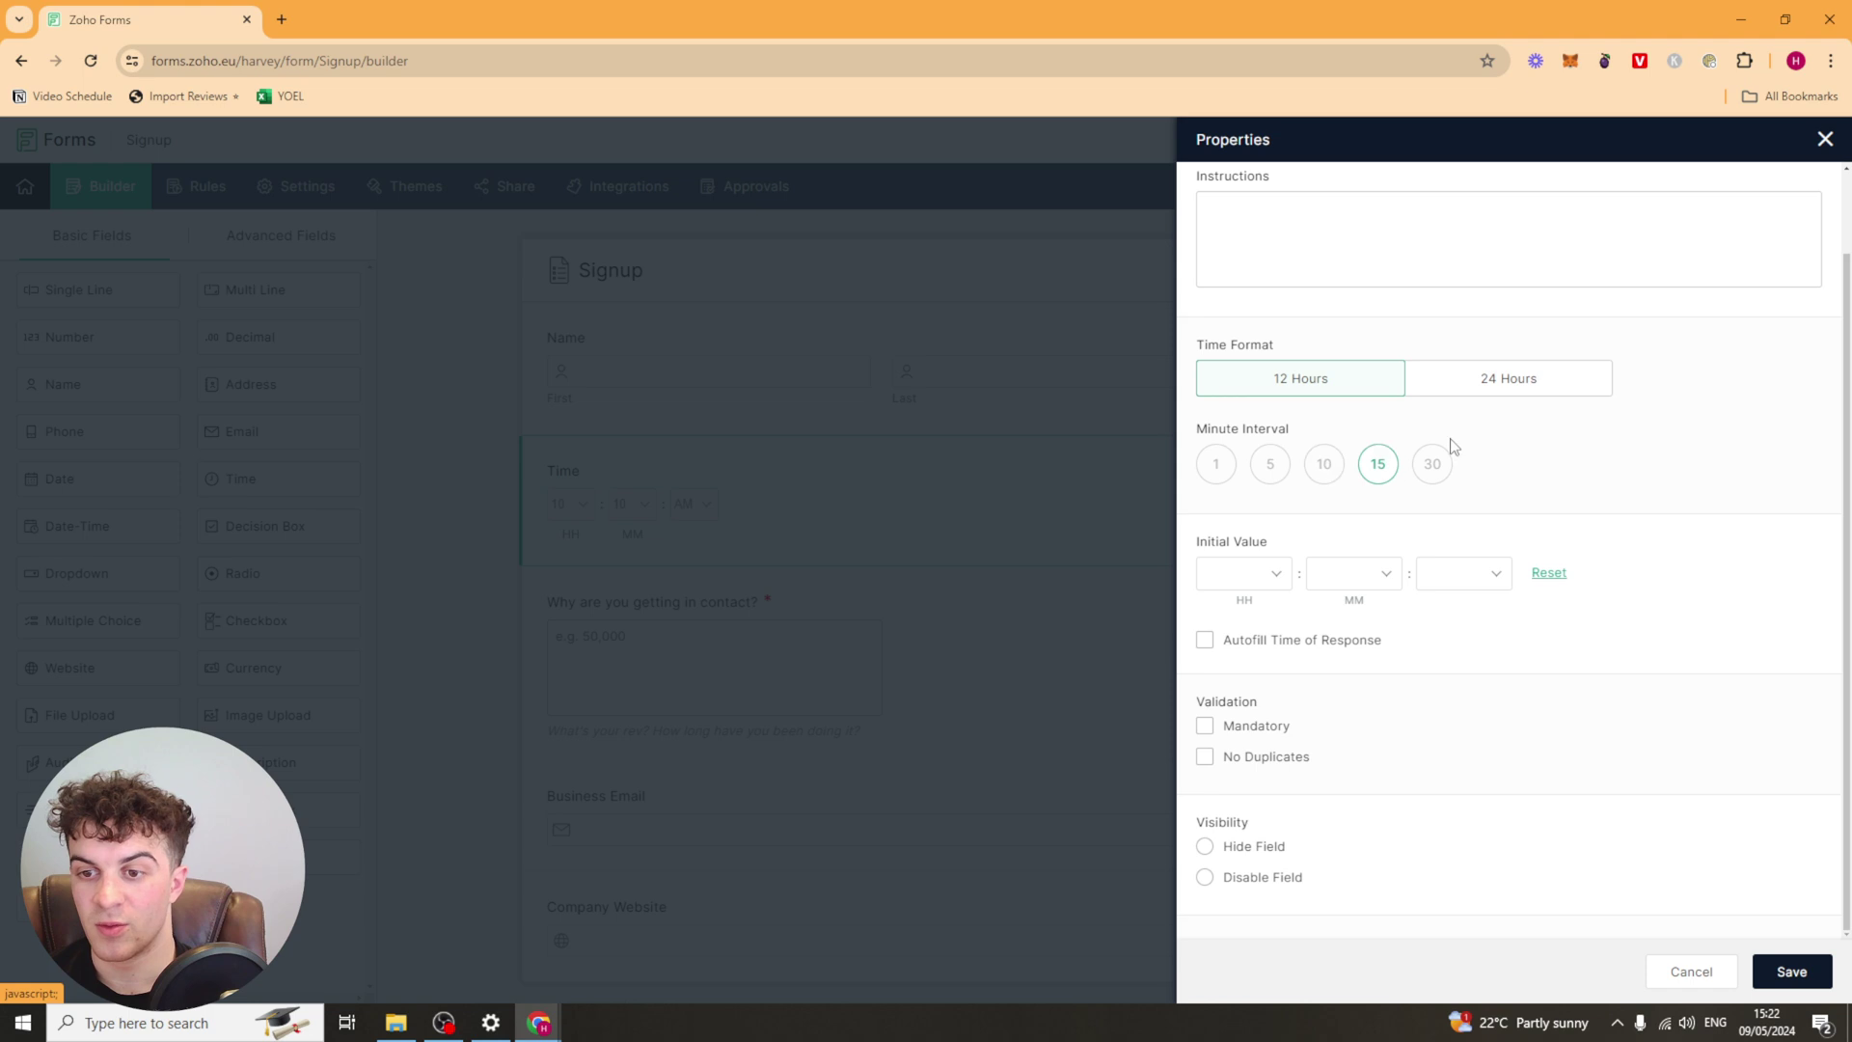
pyautogui.click(1825, 140)
pyautogui.click(1729, 557)
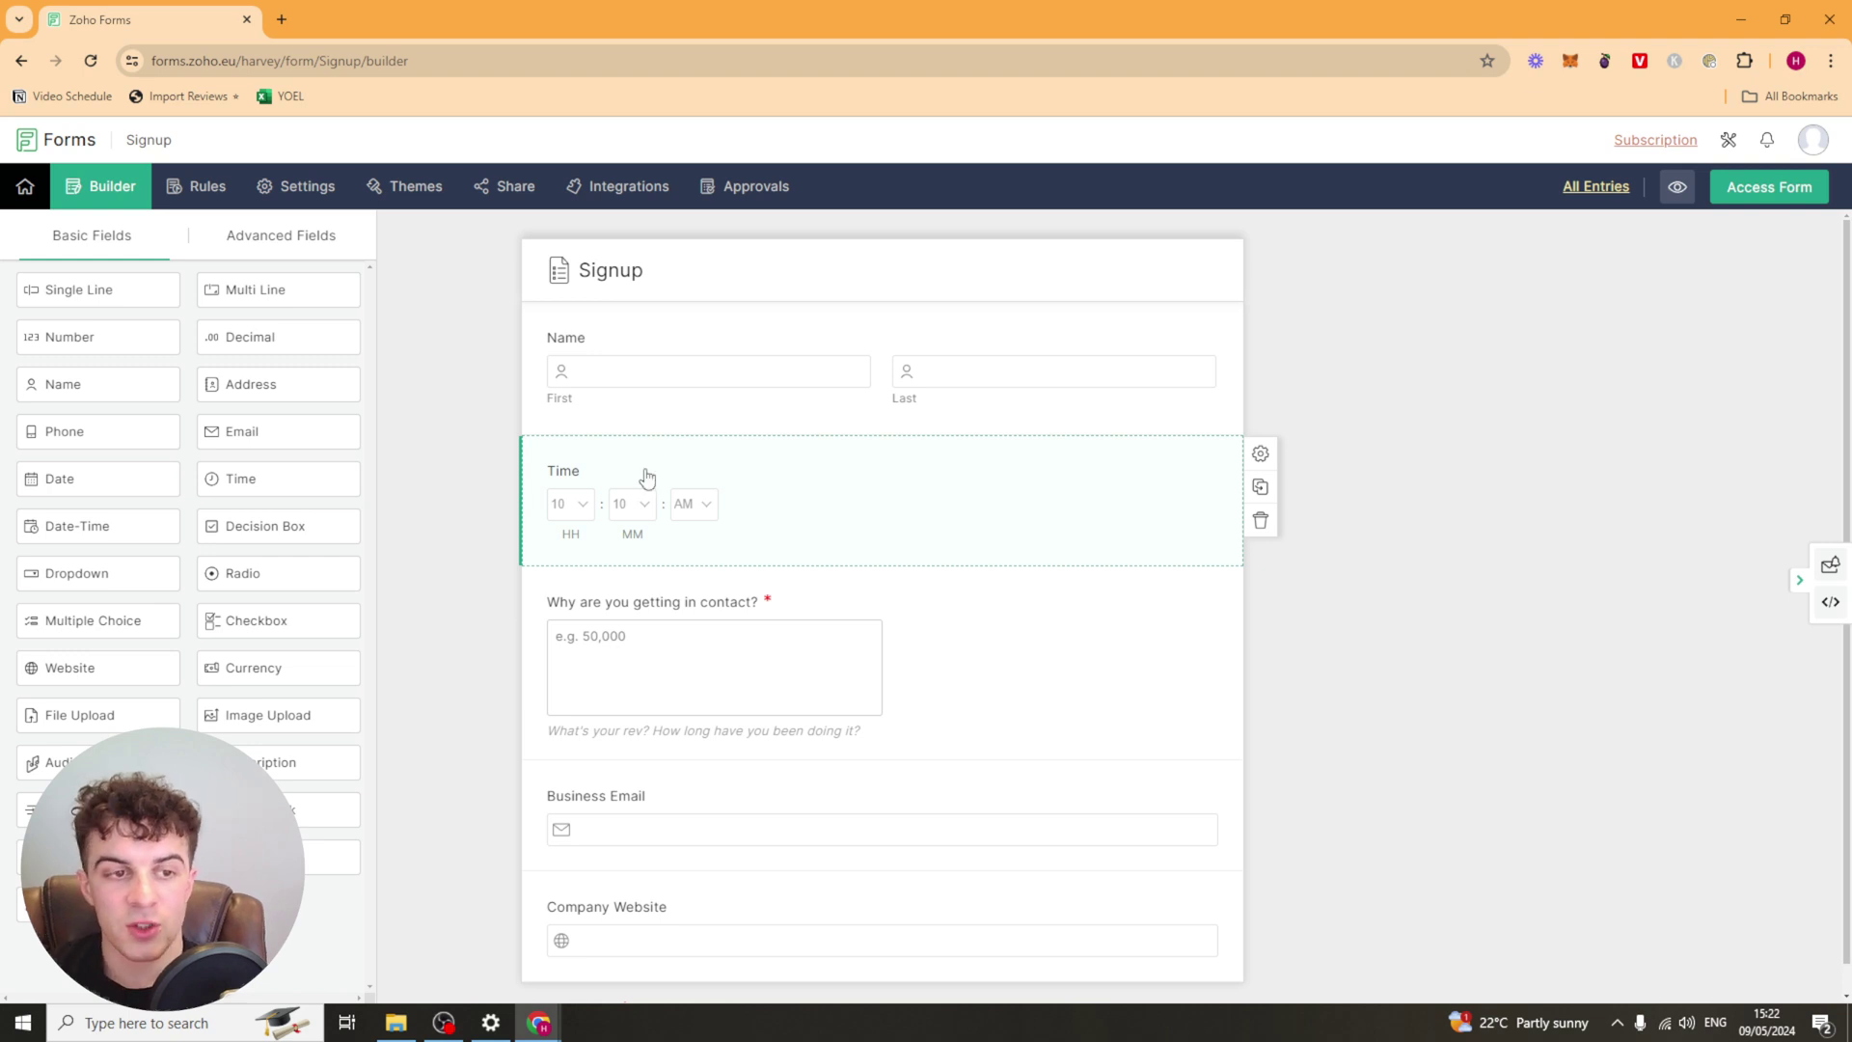
# Explore the advanced field types' payment gateway and Zoho CRM options without adding them
pyautogui.click(300, 241)
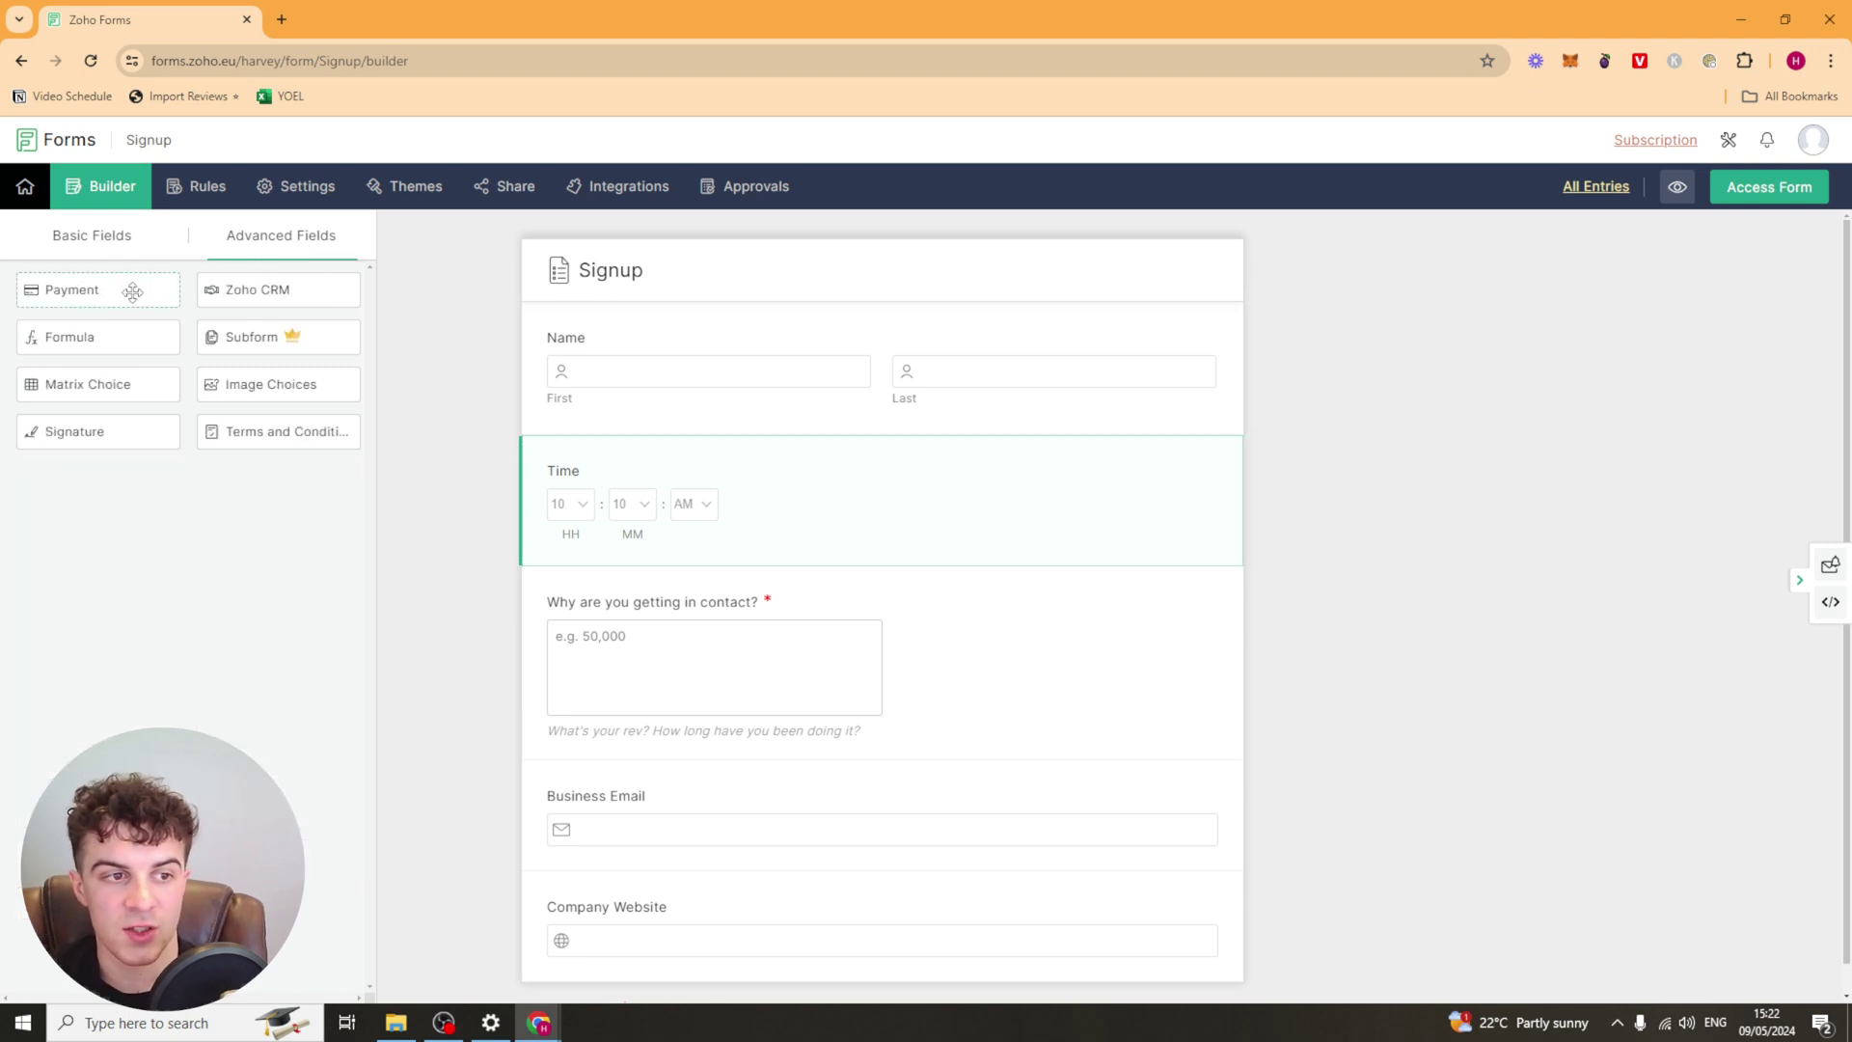
pyautogui.click(65, 291)
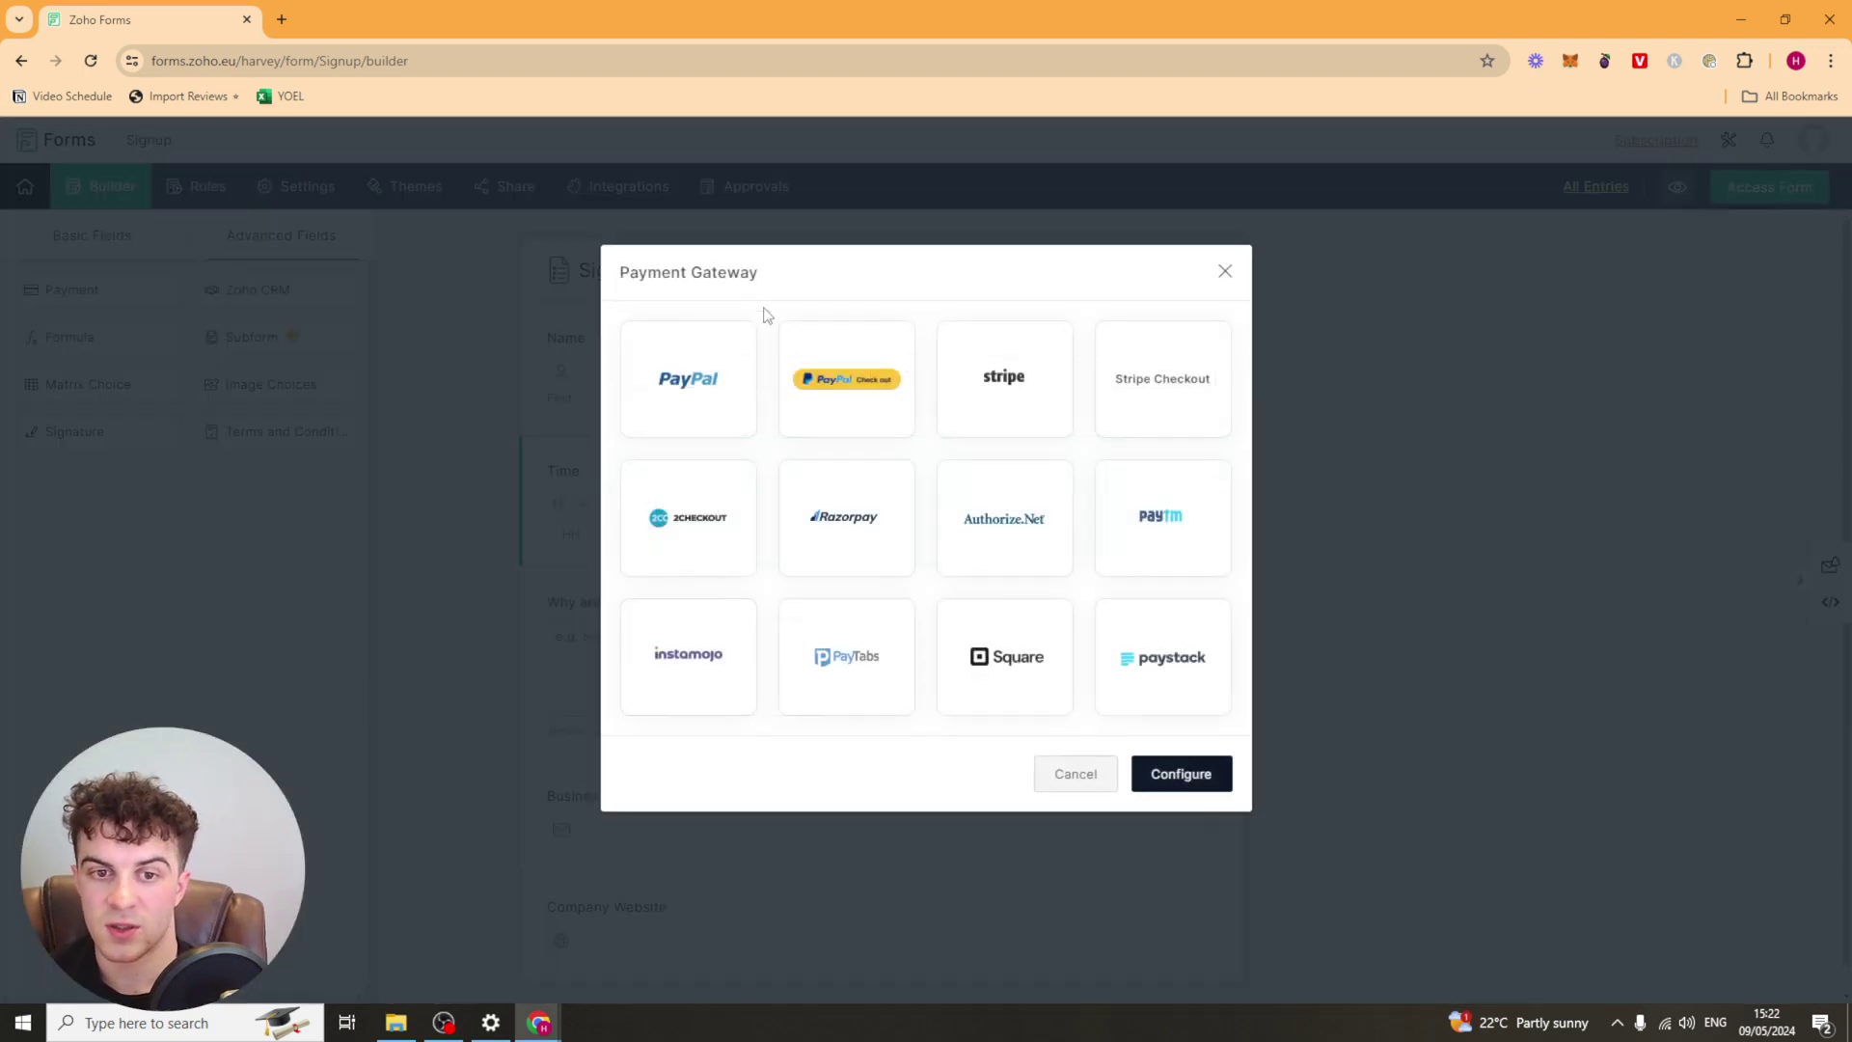
pyautogui.click(1225, 271)
pyautogui.click(307, 281)
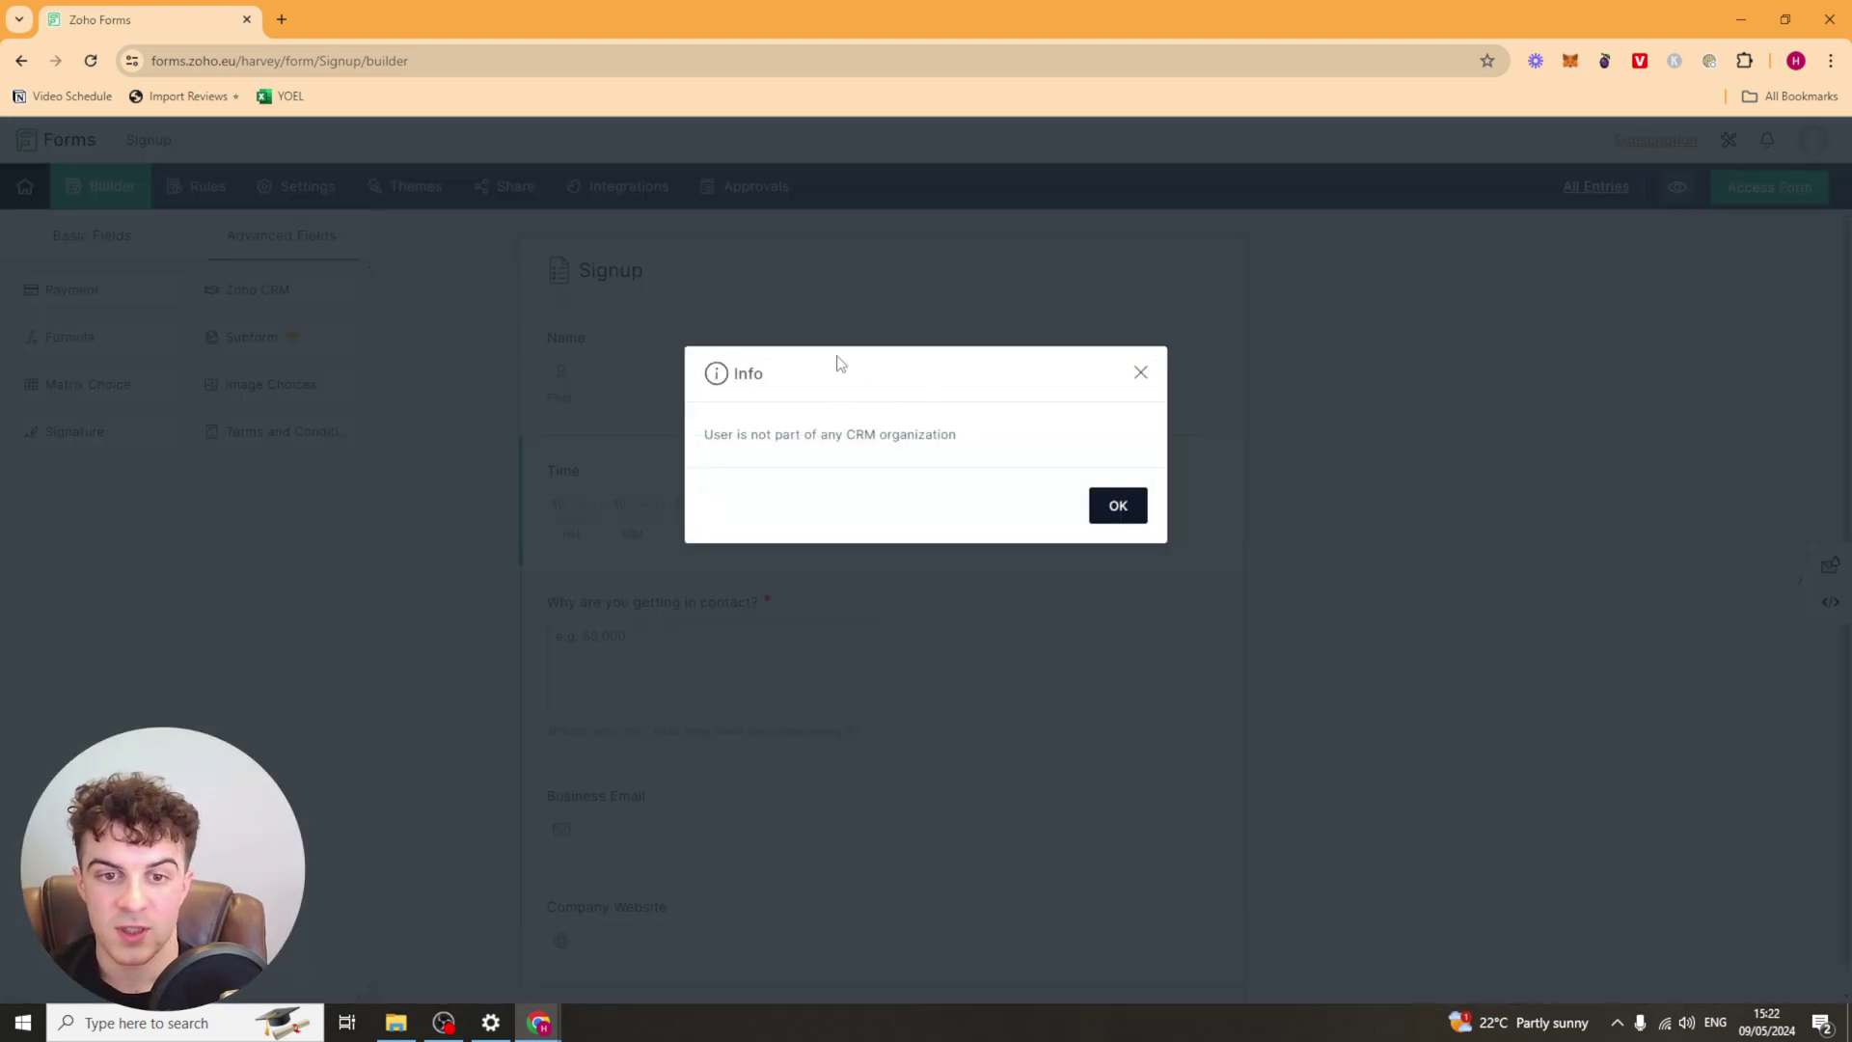
pyautogui.click(1140, 374)
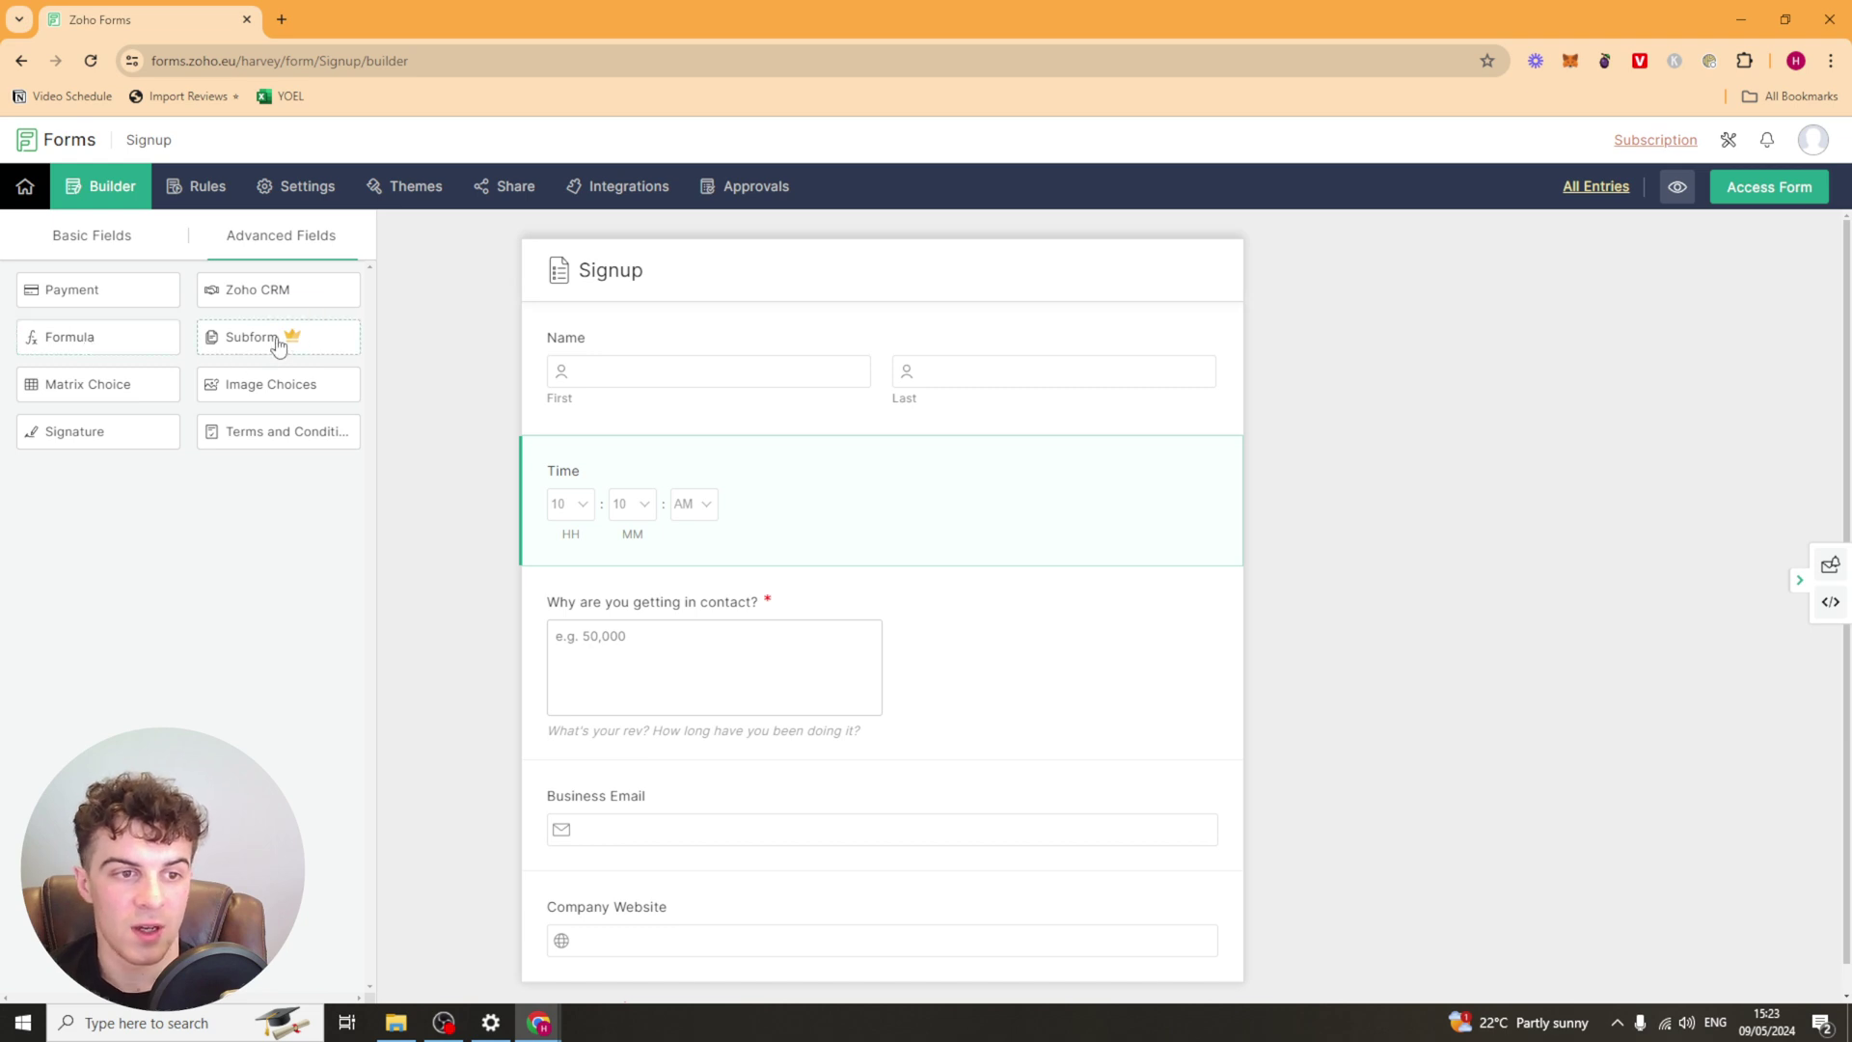
# Preview the checkbox, textbox, dropdown and currency Matrix Choice styles, then close without adding
pyautogui.click(131, 385)
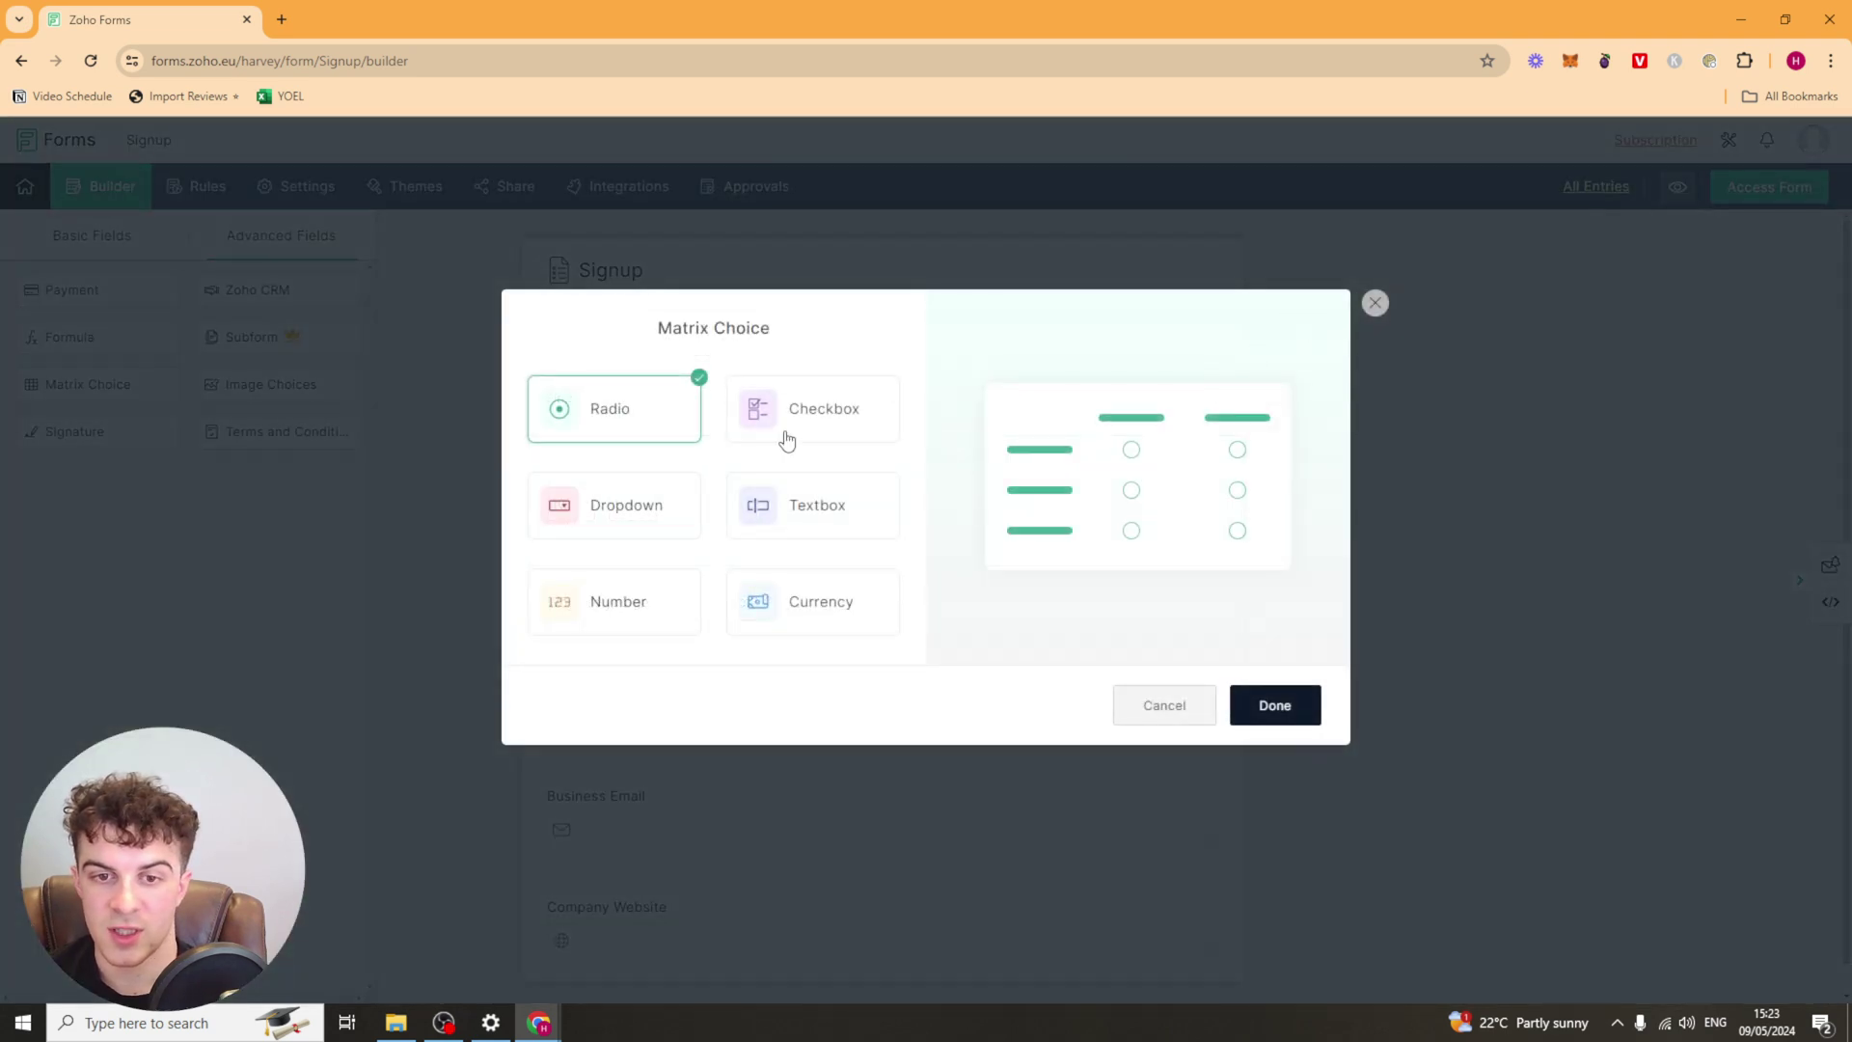
pyautogui.click(822, 412)
pyautogui.click(772, 502)
pyautogui.click(674, 508)
pyautogui.click(661, 607)
pyautogui.click(813, 602)
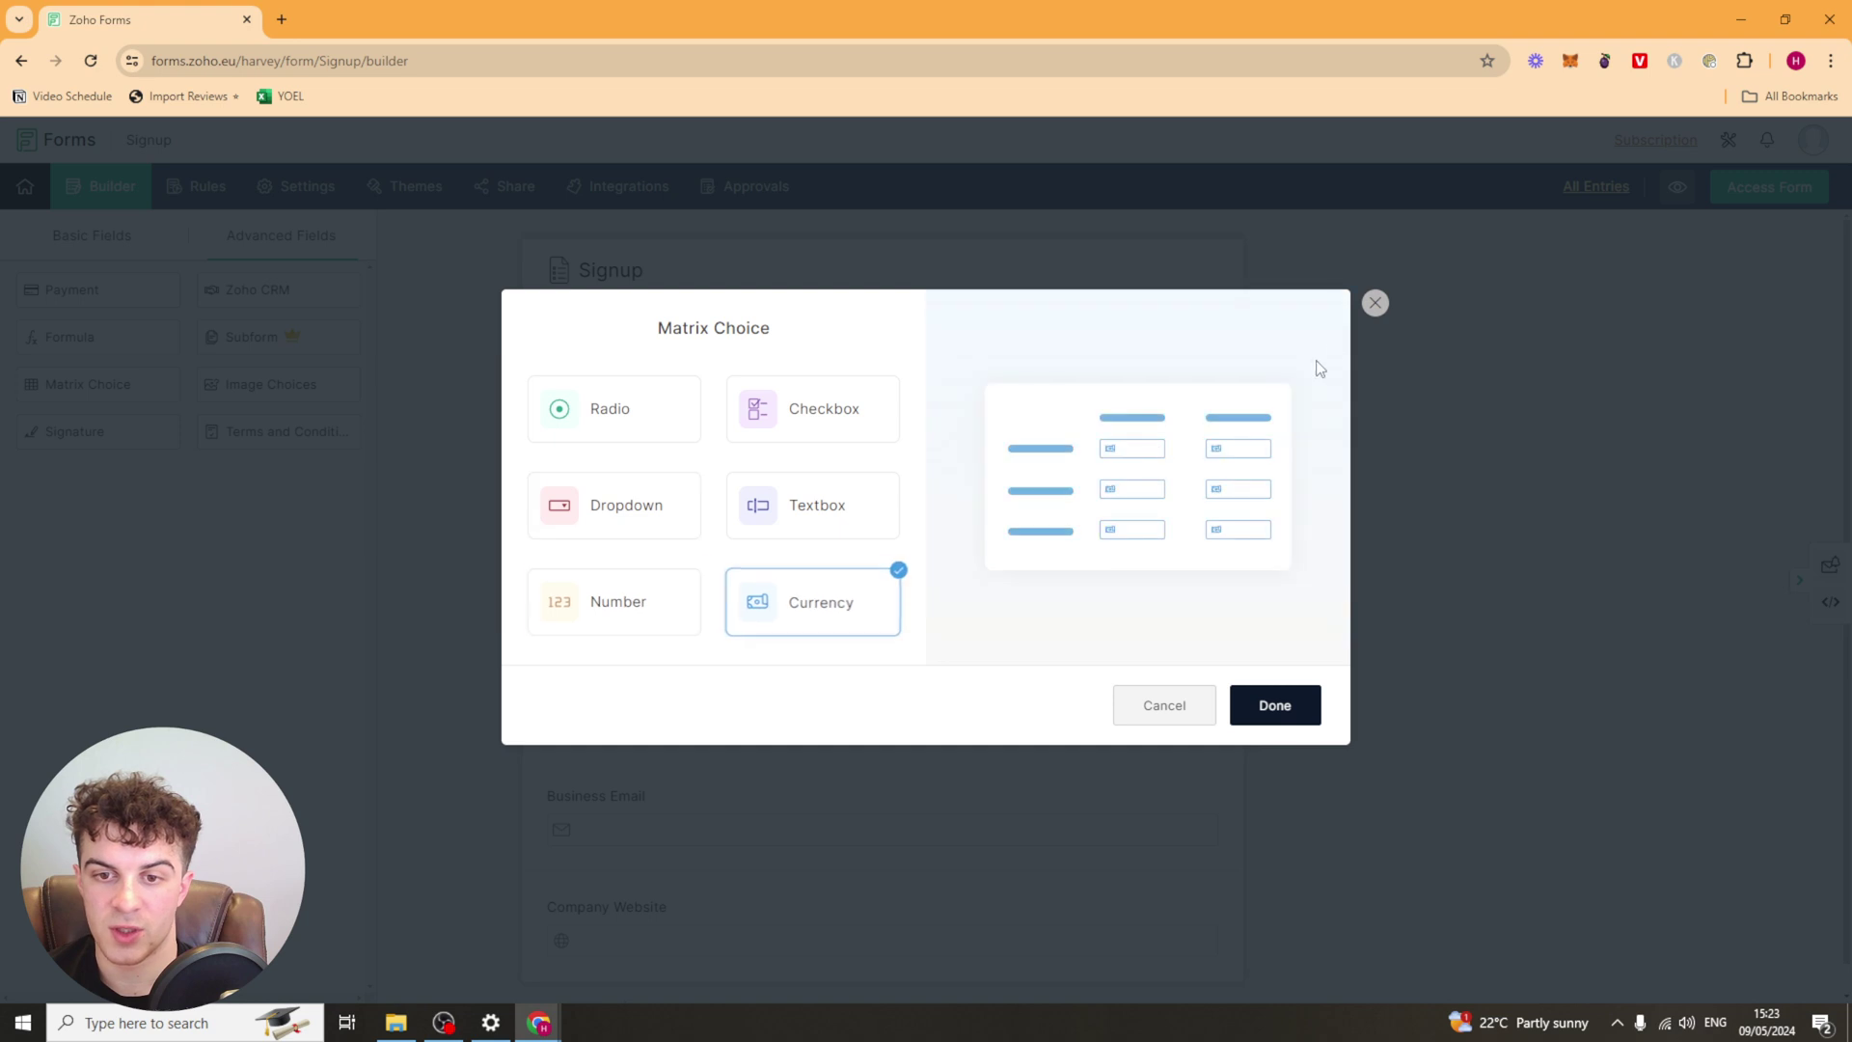
pyautogui.click(1376, 303)
# Add Terms and Conditions and Signature fields, closing the Image Choices dialog unused
pyautogui.click(278, 431)
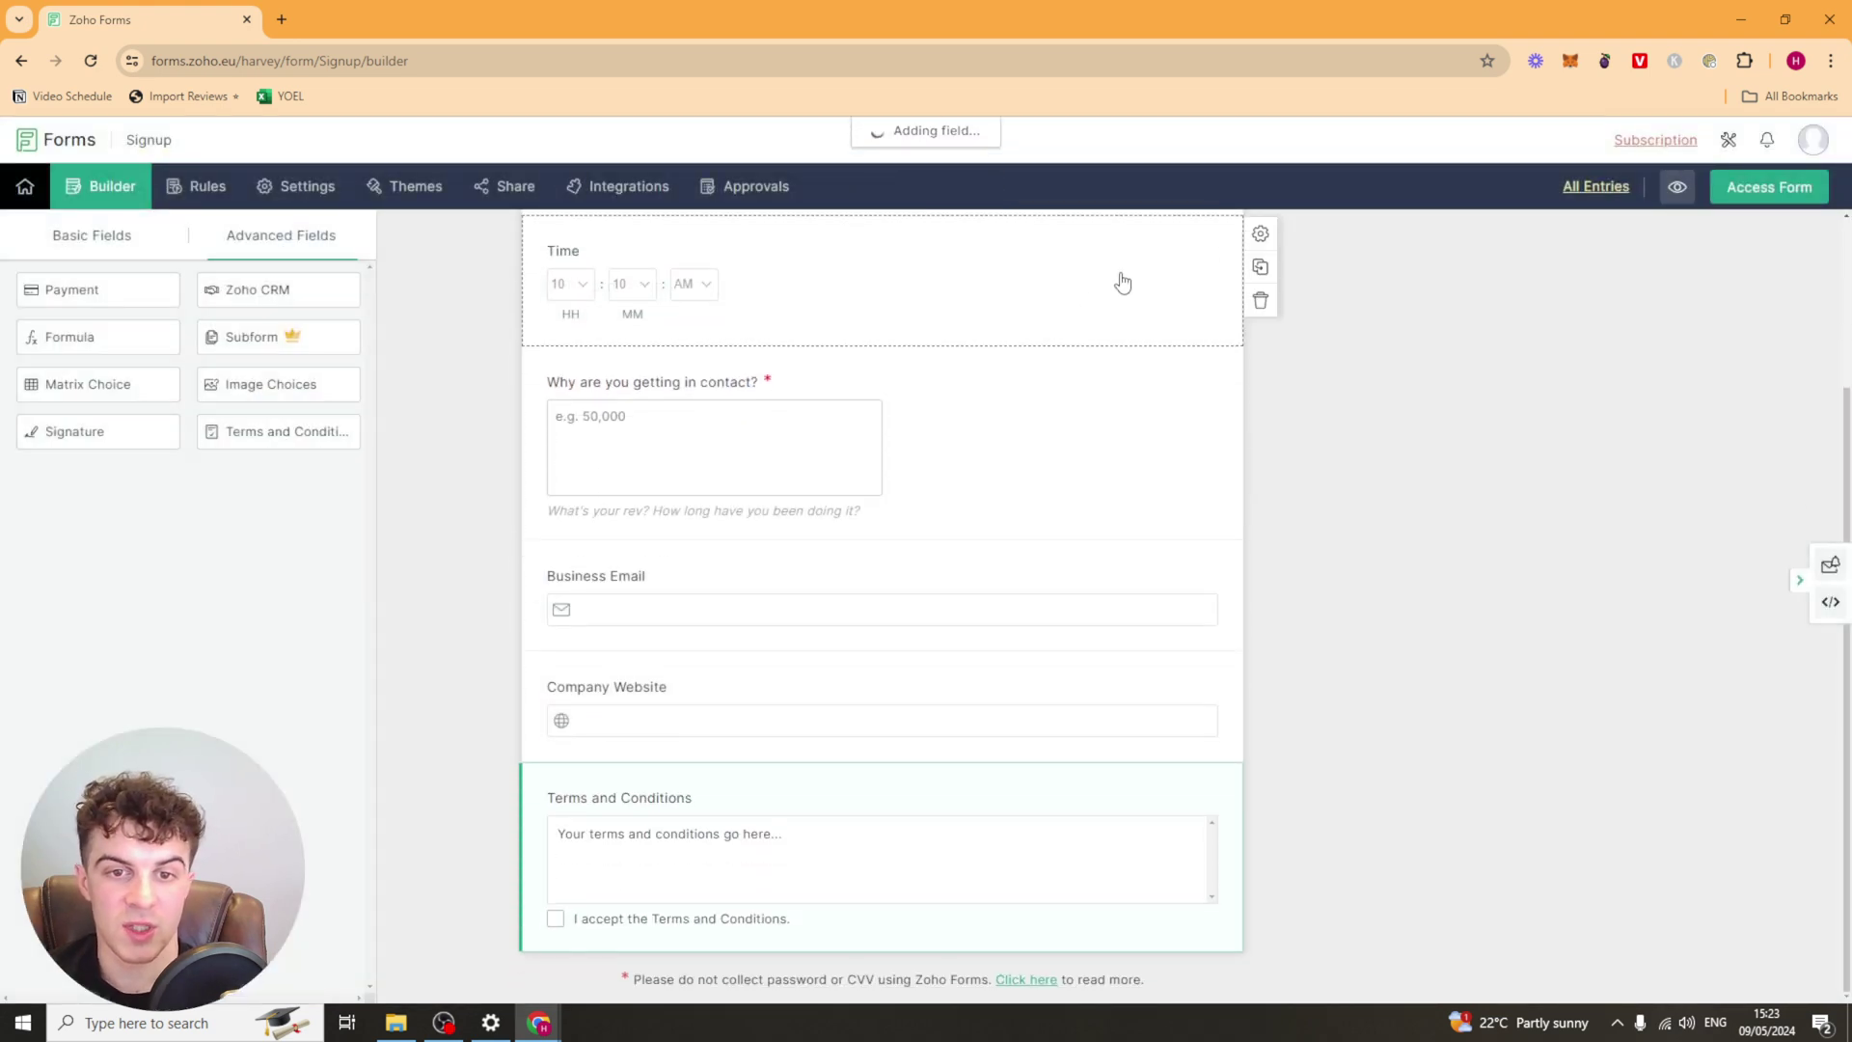
pyautogui.click(95, 436)
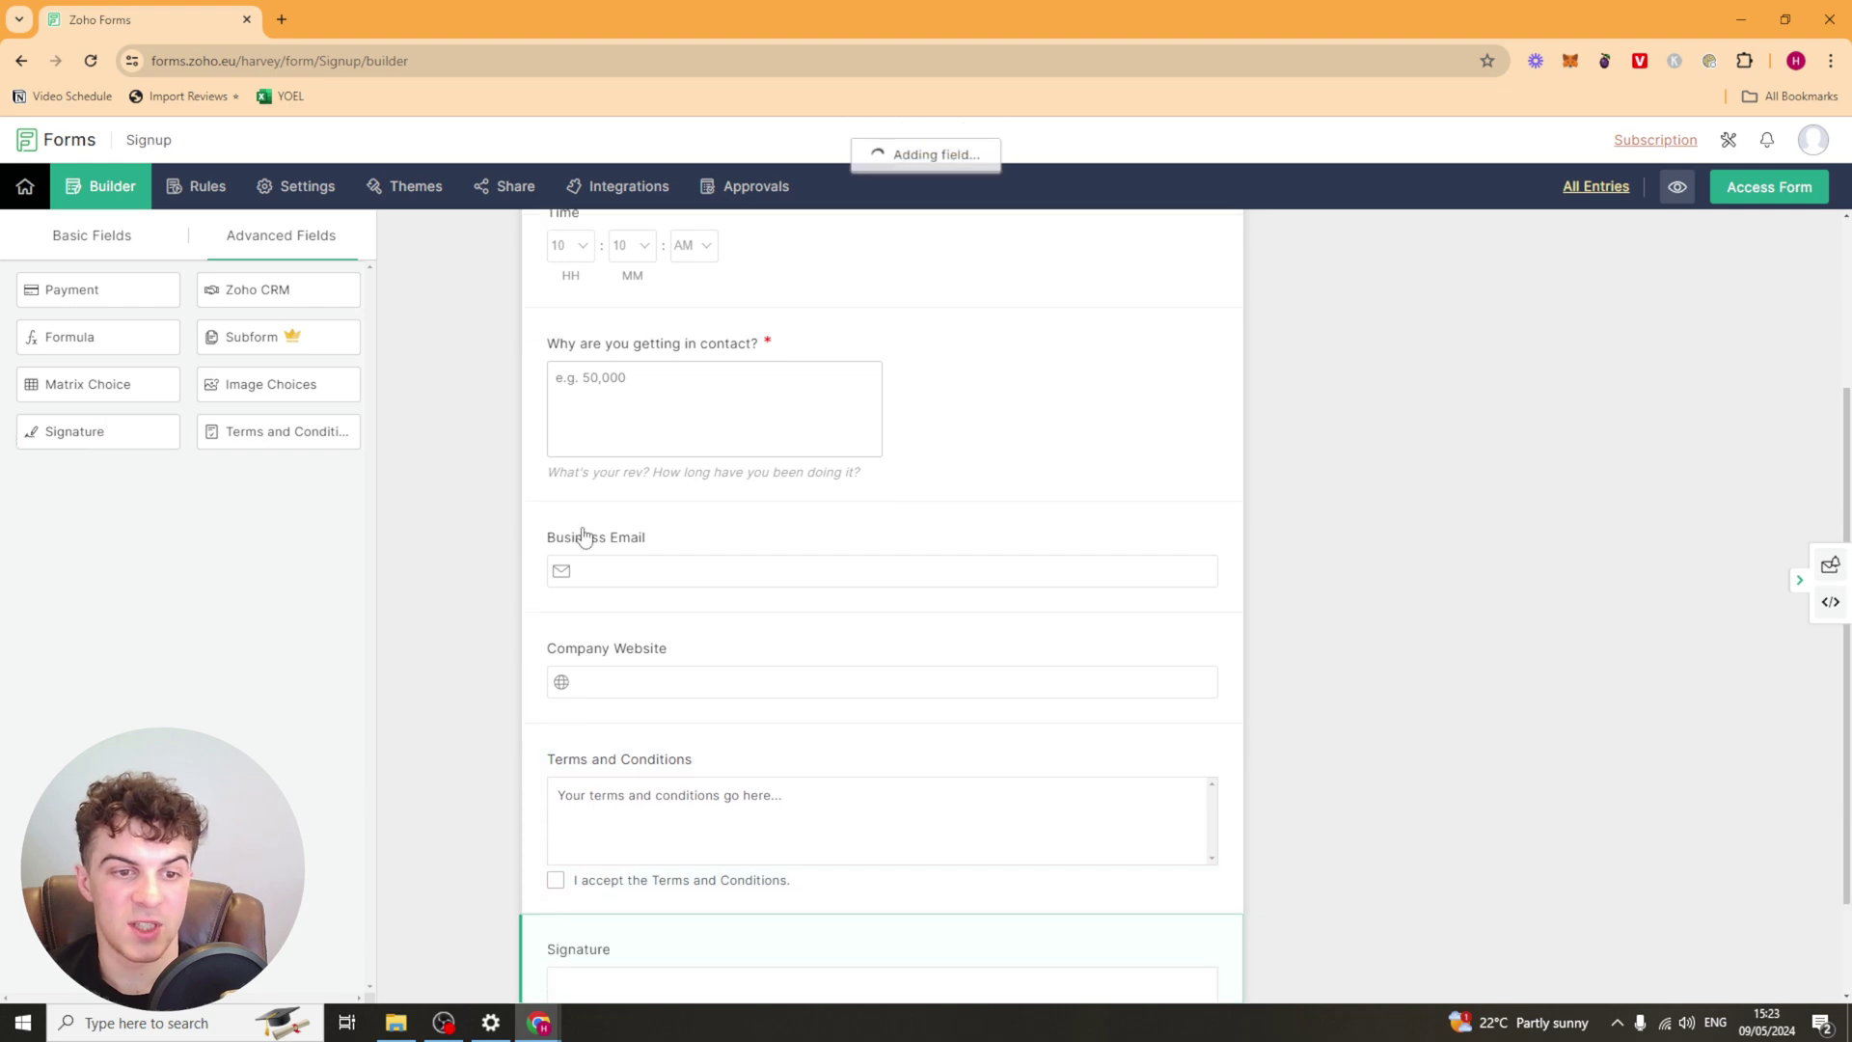
pyautogui.click(261, 386)
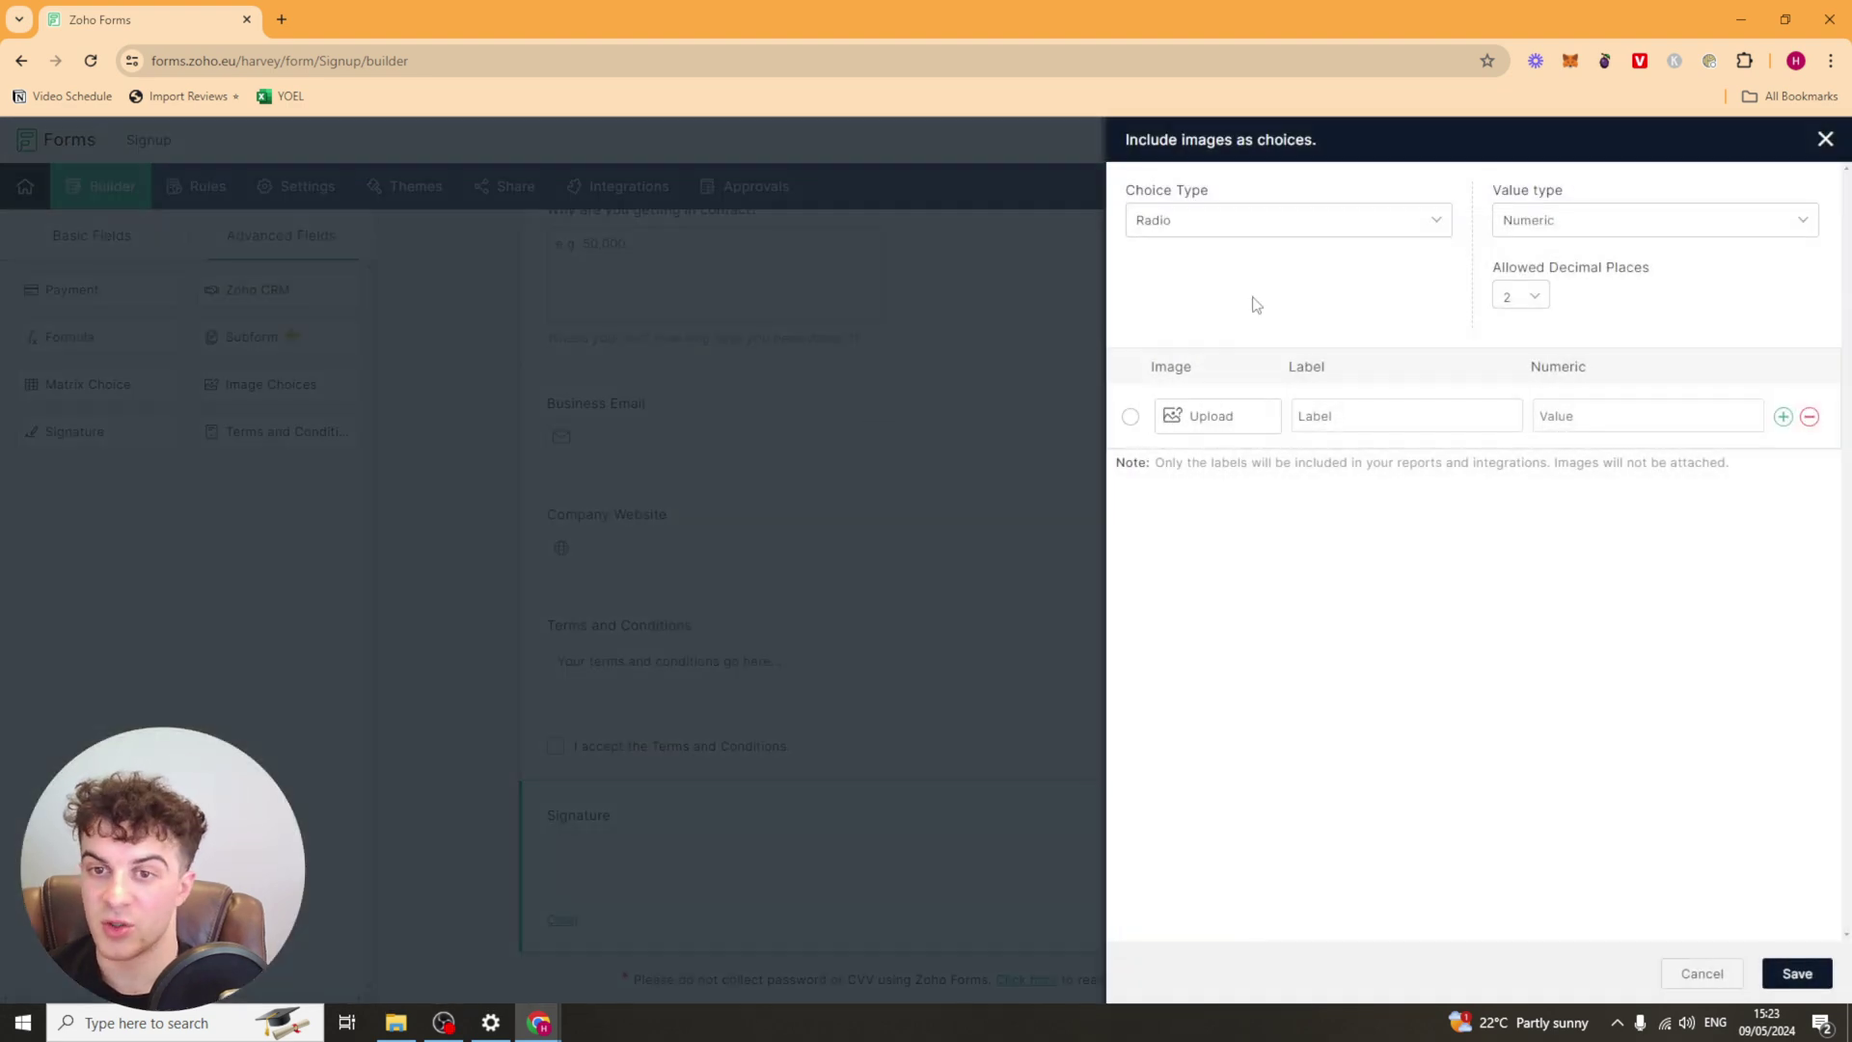
pyautogui.click(1827, 140)
# Inspect the Signature field's properties, close them, and scroll back up the form
pyautogui.click(733, 808)
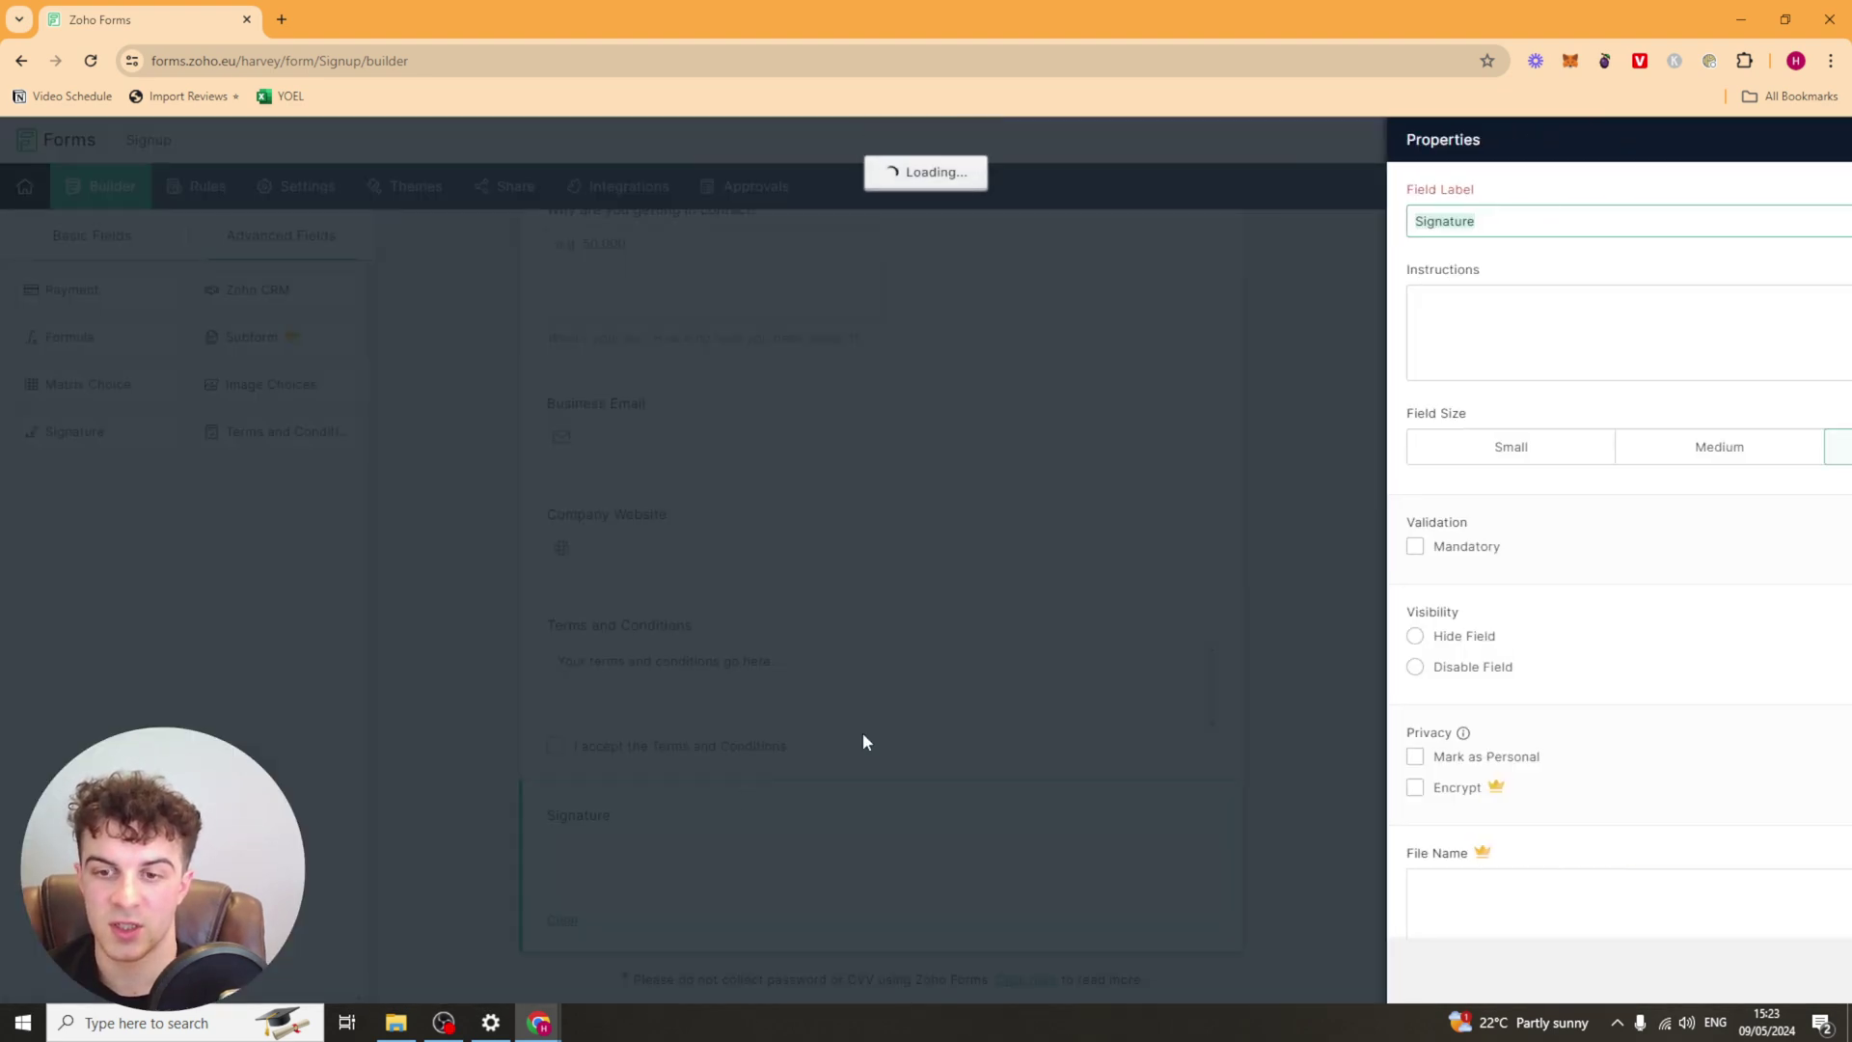
pyautogui.scroll(-1, 1465, 392)
pyautogui.scroll(1, 1454, 617)
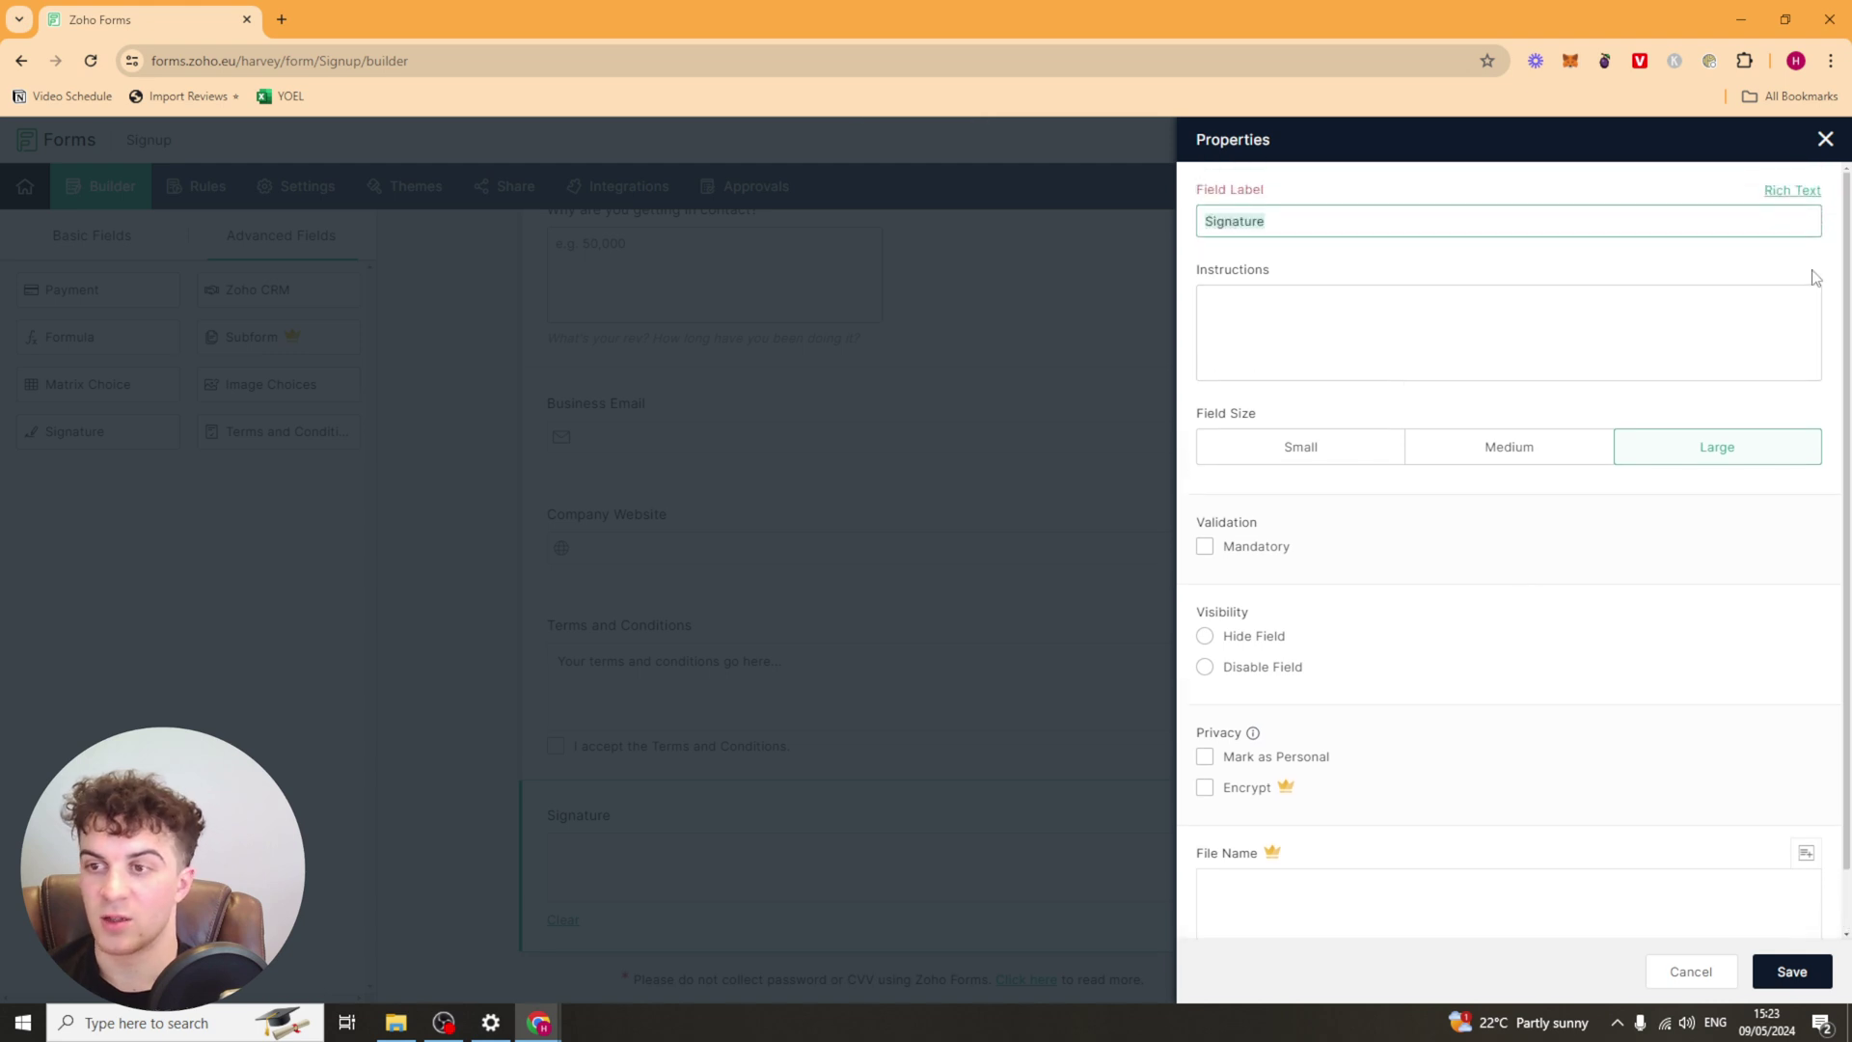
pyautogui.click(1826, 140)
pyautogui.scroll(3, 1614, 577)
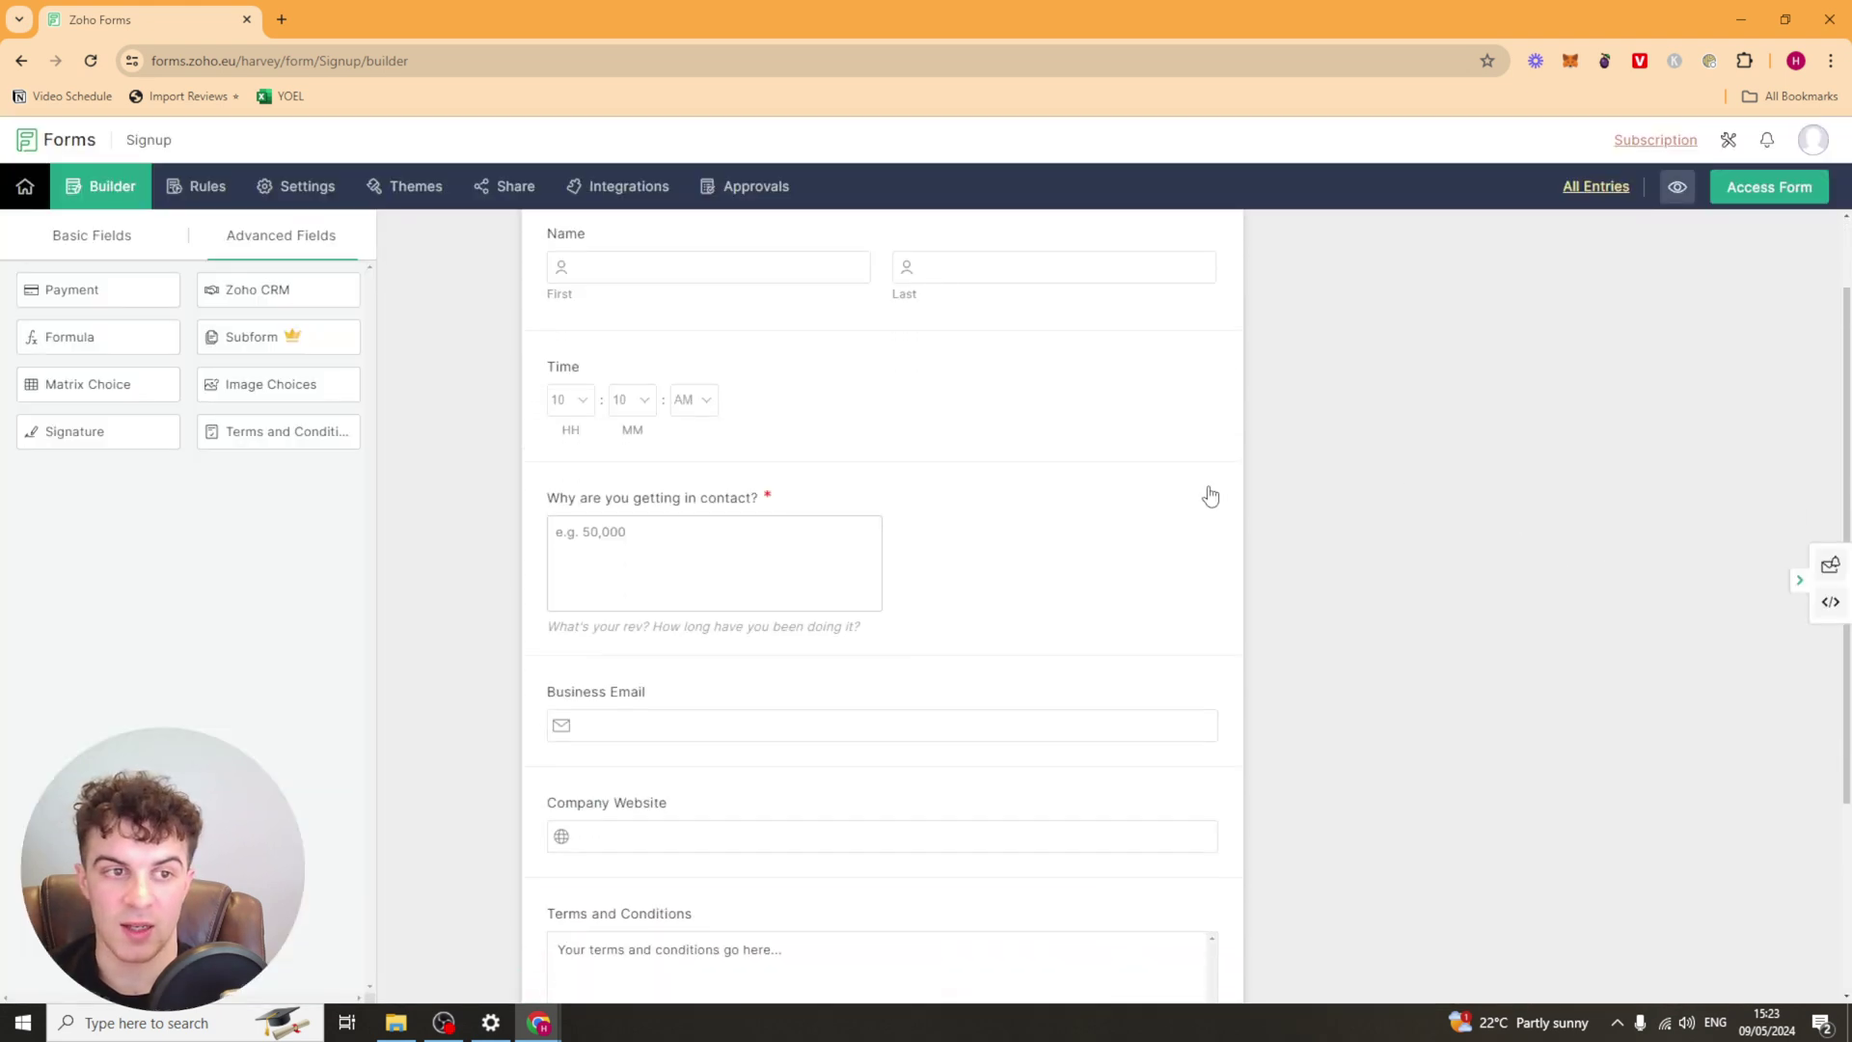
pyautogui.scroll(-3, 1165, 495)
pyautogui.scroll(5, 1399, 645)
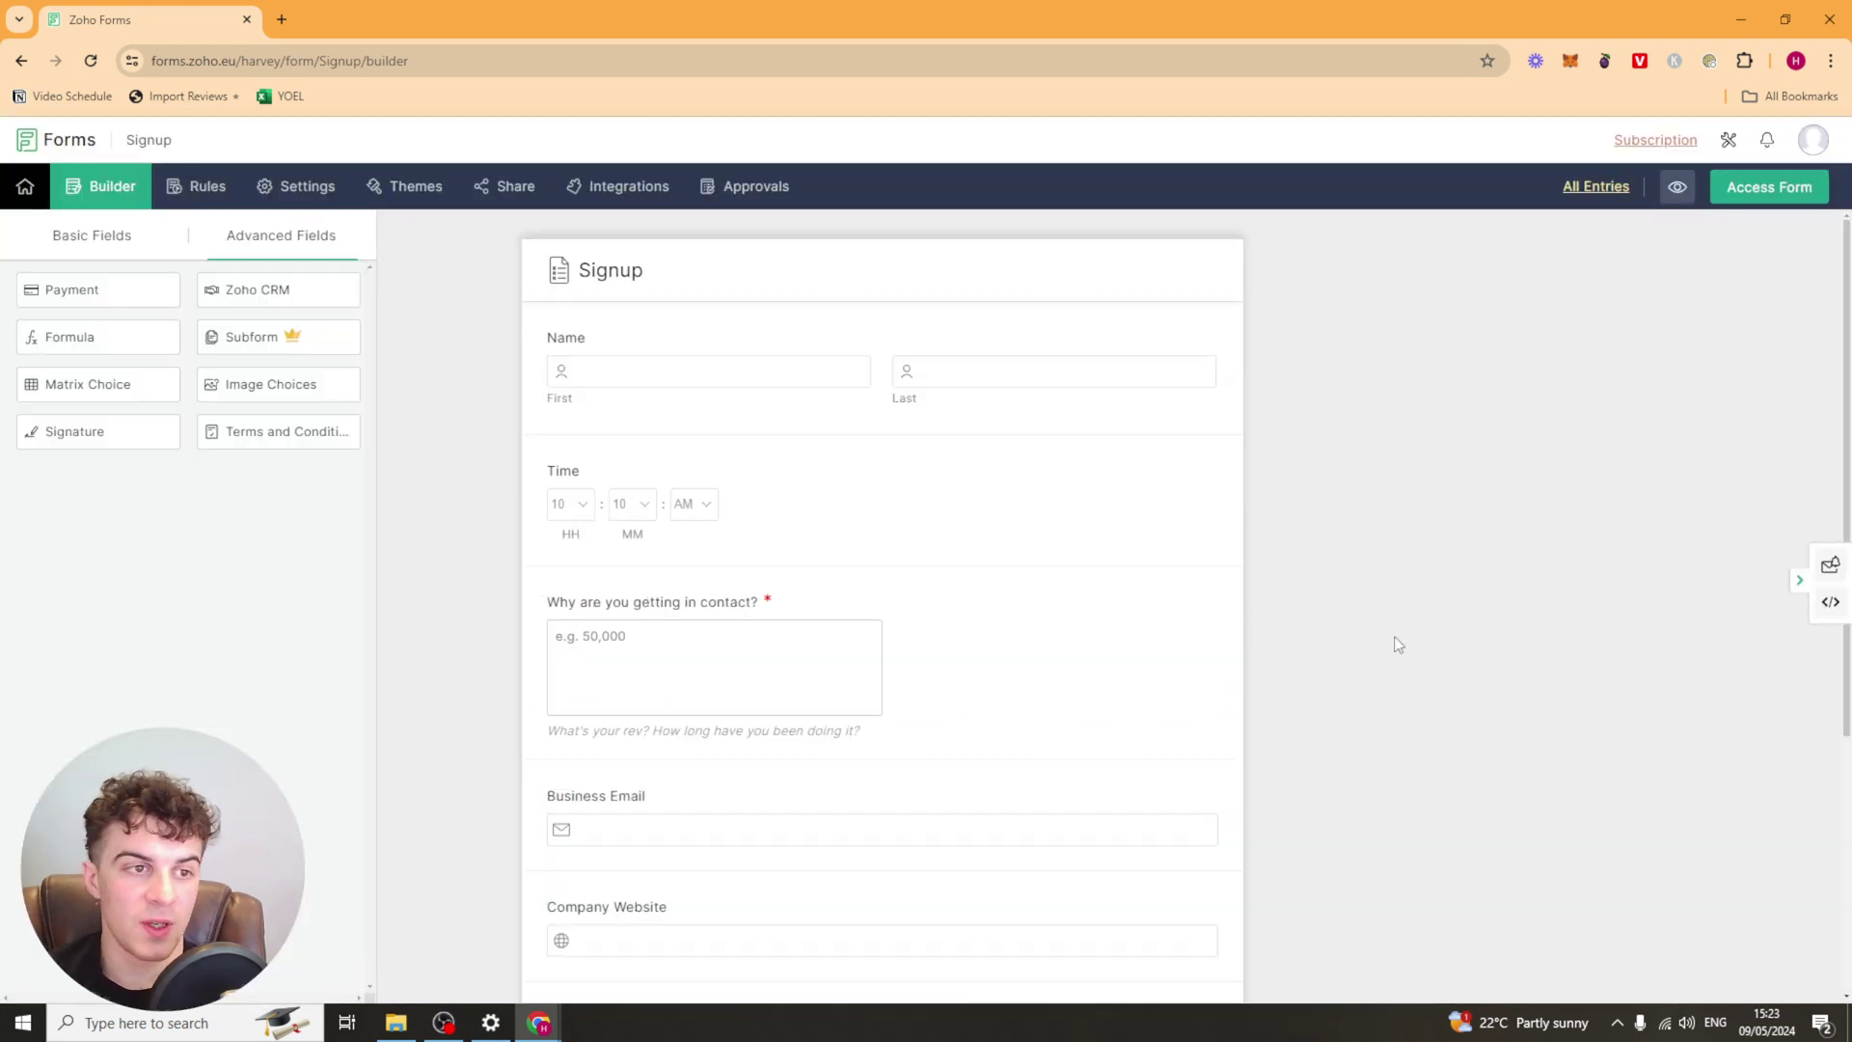
# Draft a field rule with condition Name Contains and a show-fields action
pyautogui.click(199, 186)
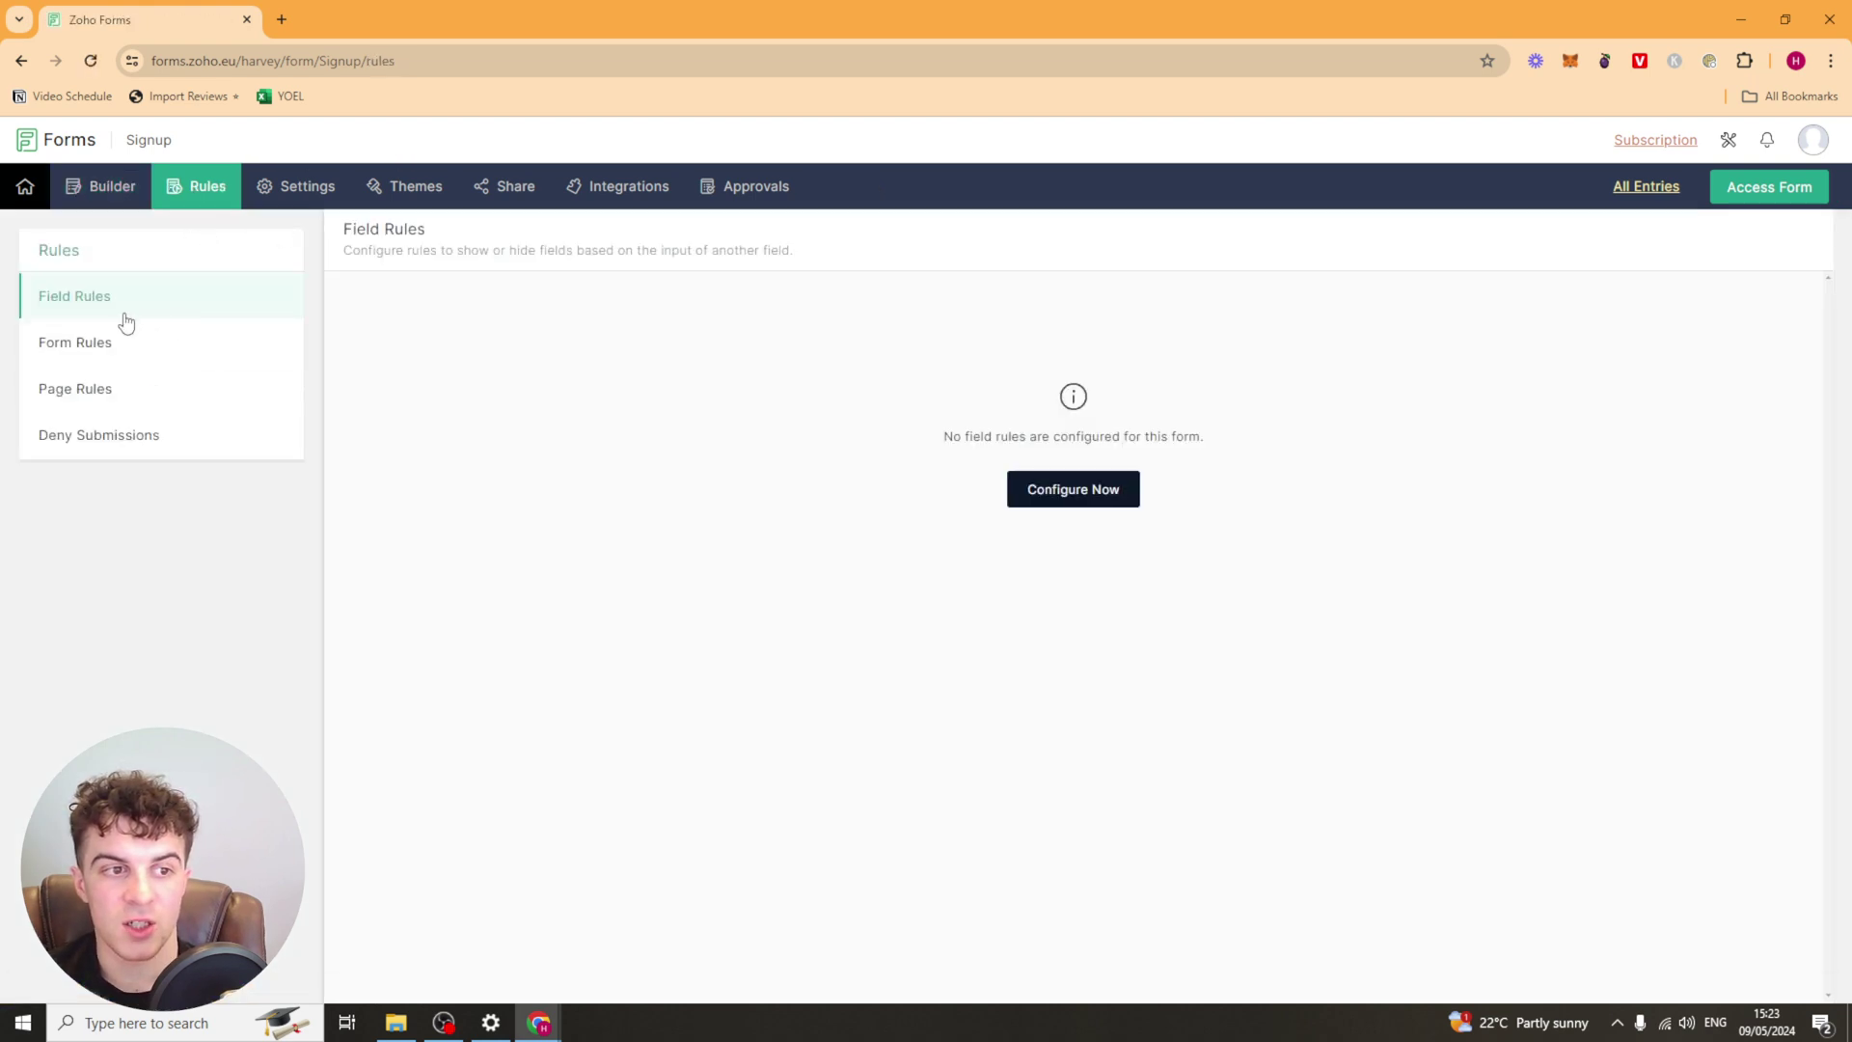
pyautogui.tripleClick(363, 232)
pyautogui.click(364, 257)
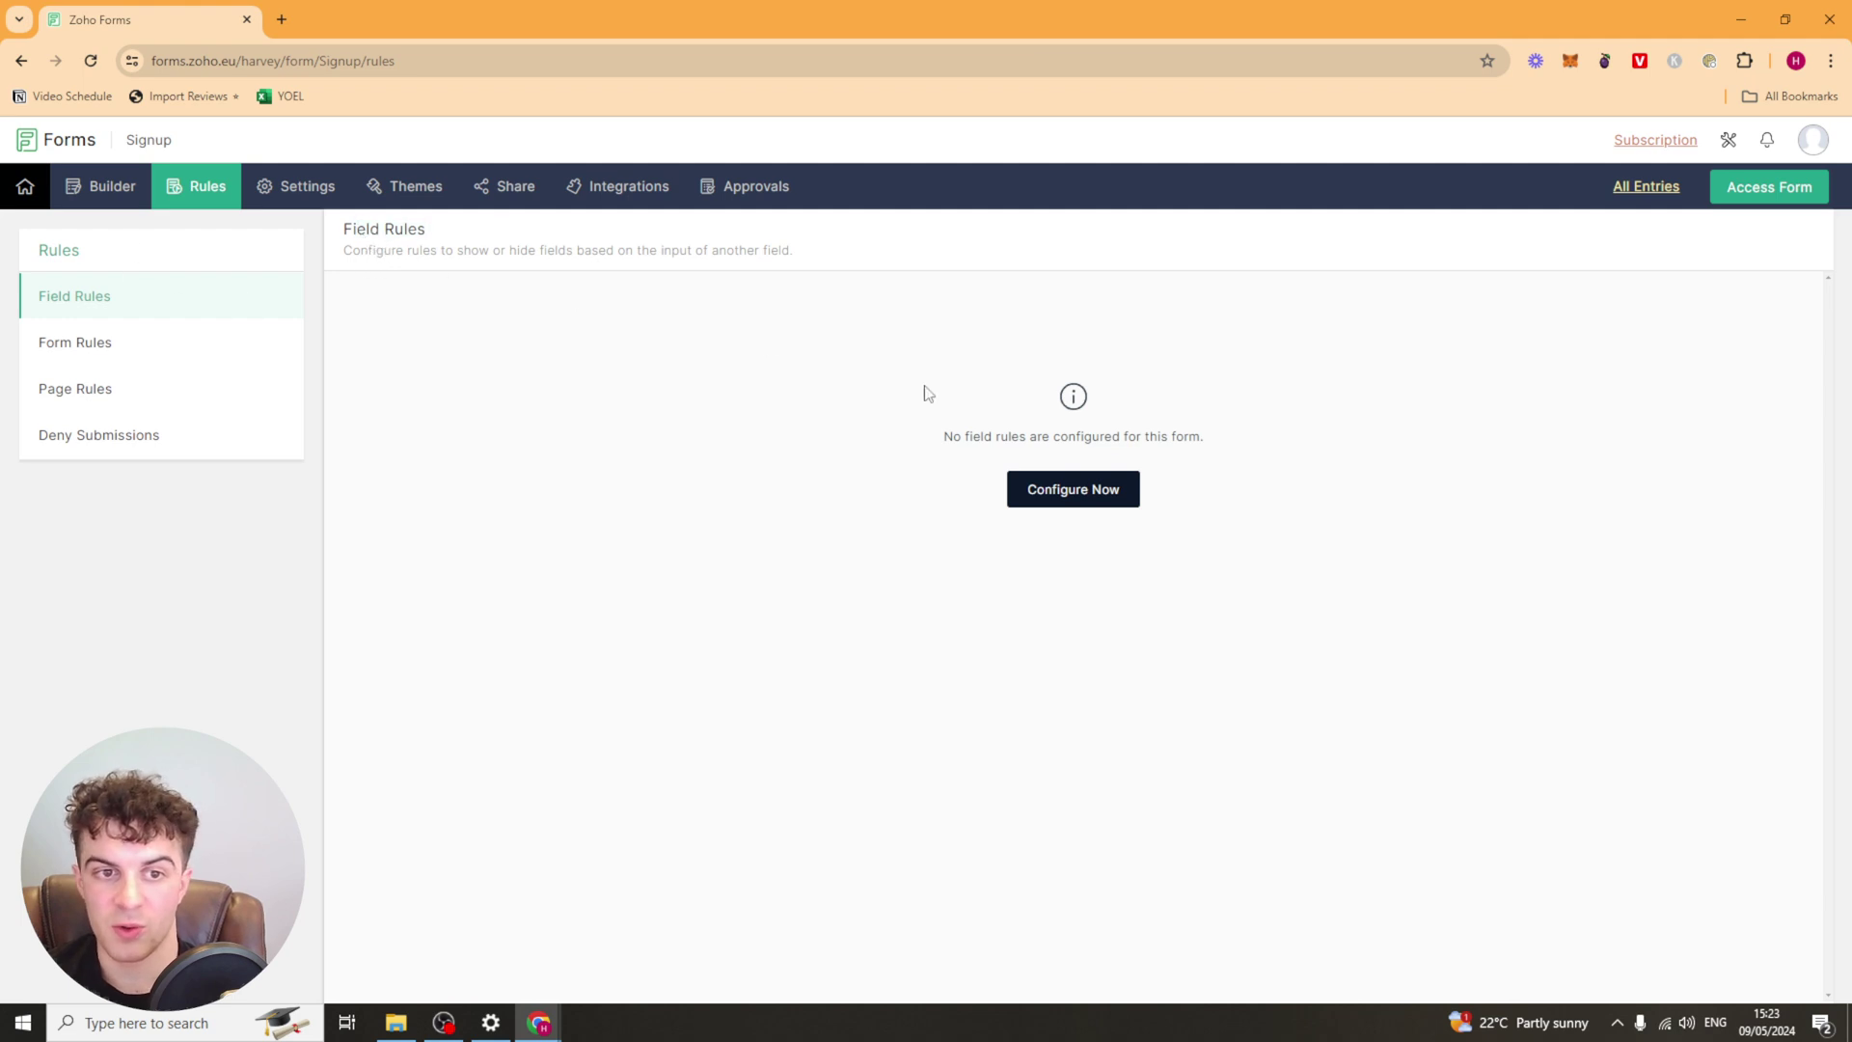
pyautogui.click(1060, 498)
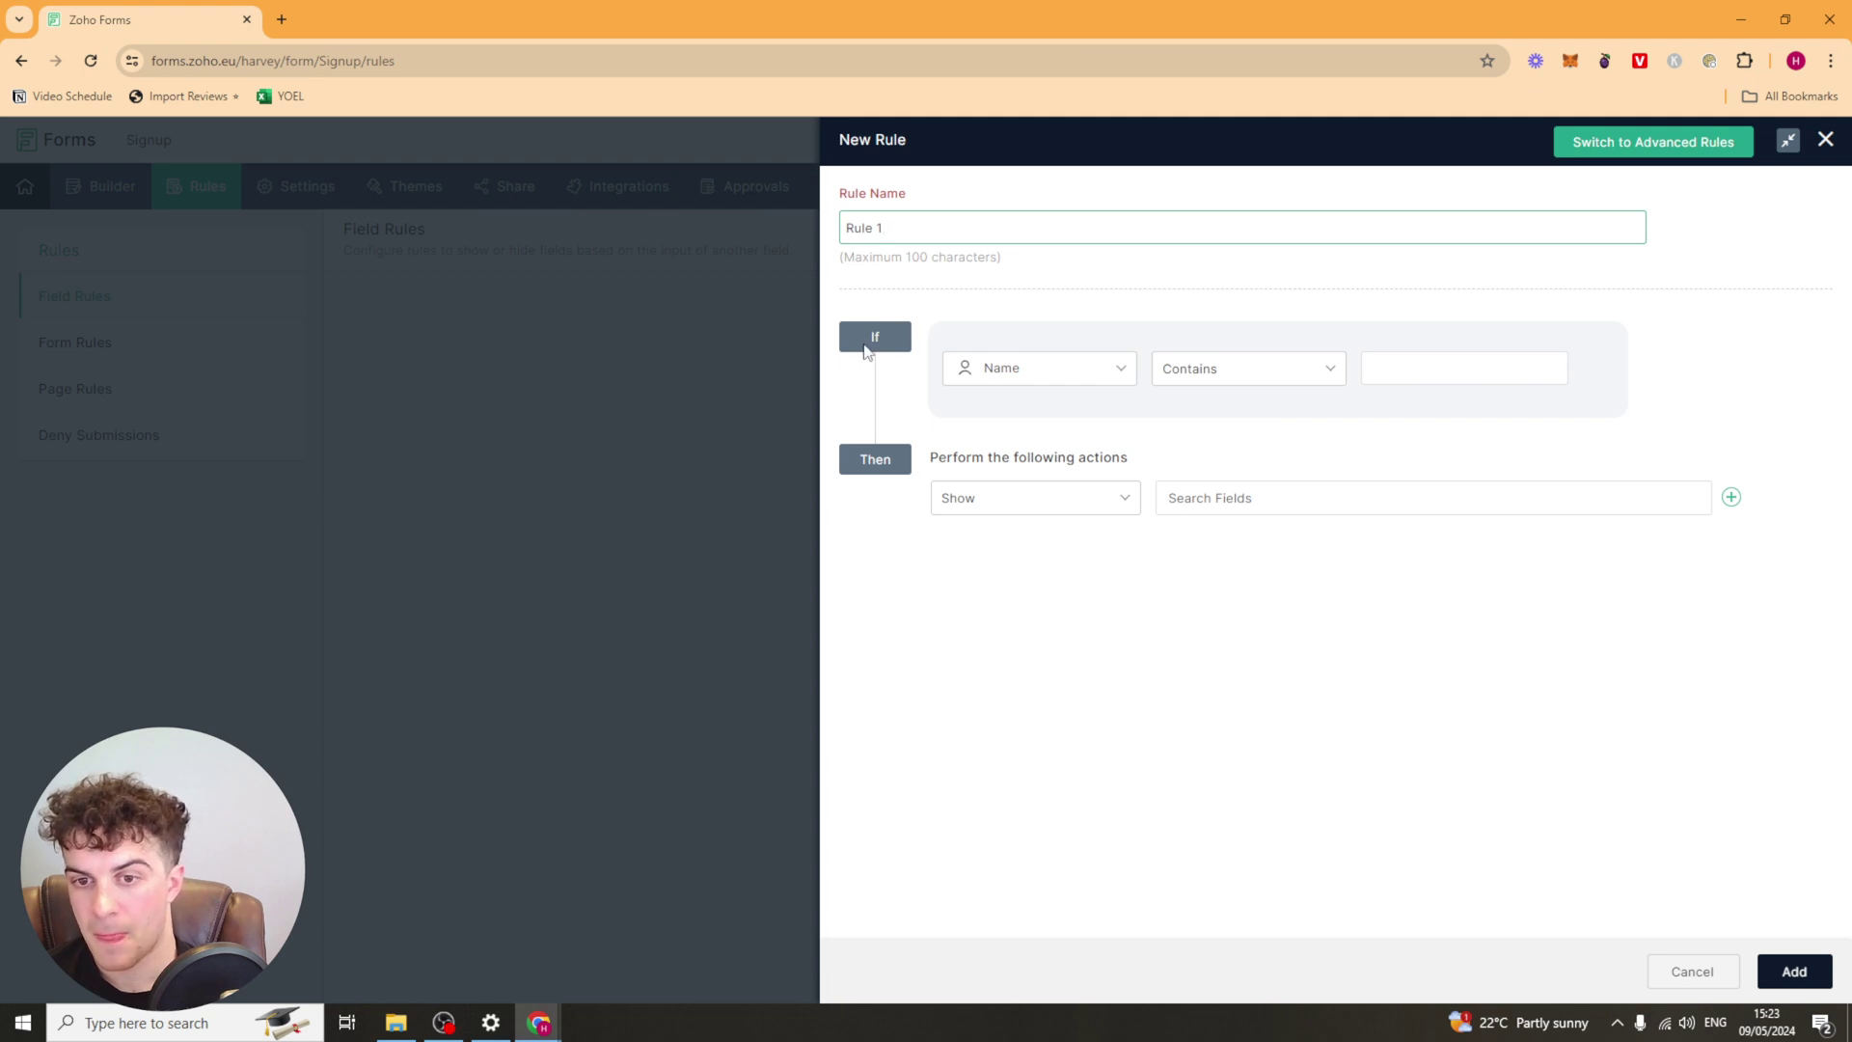
pyautogui.click(1008, 379)
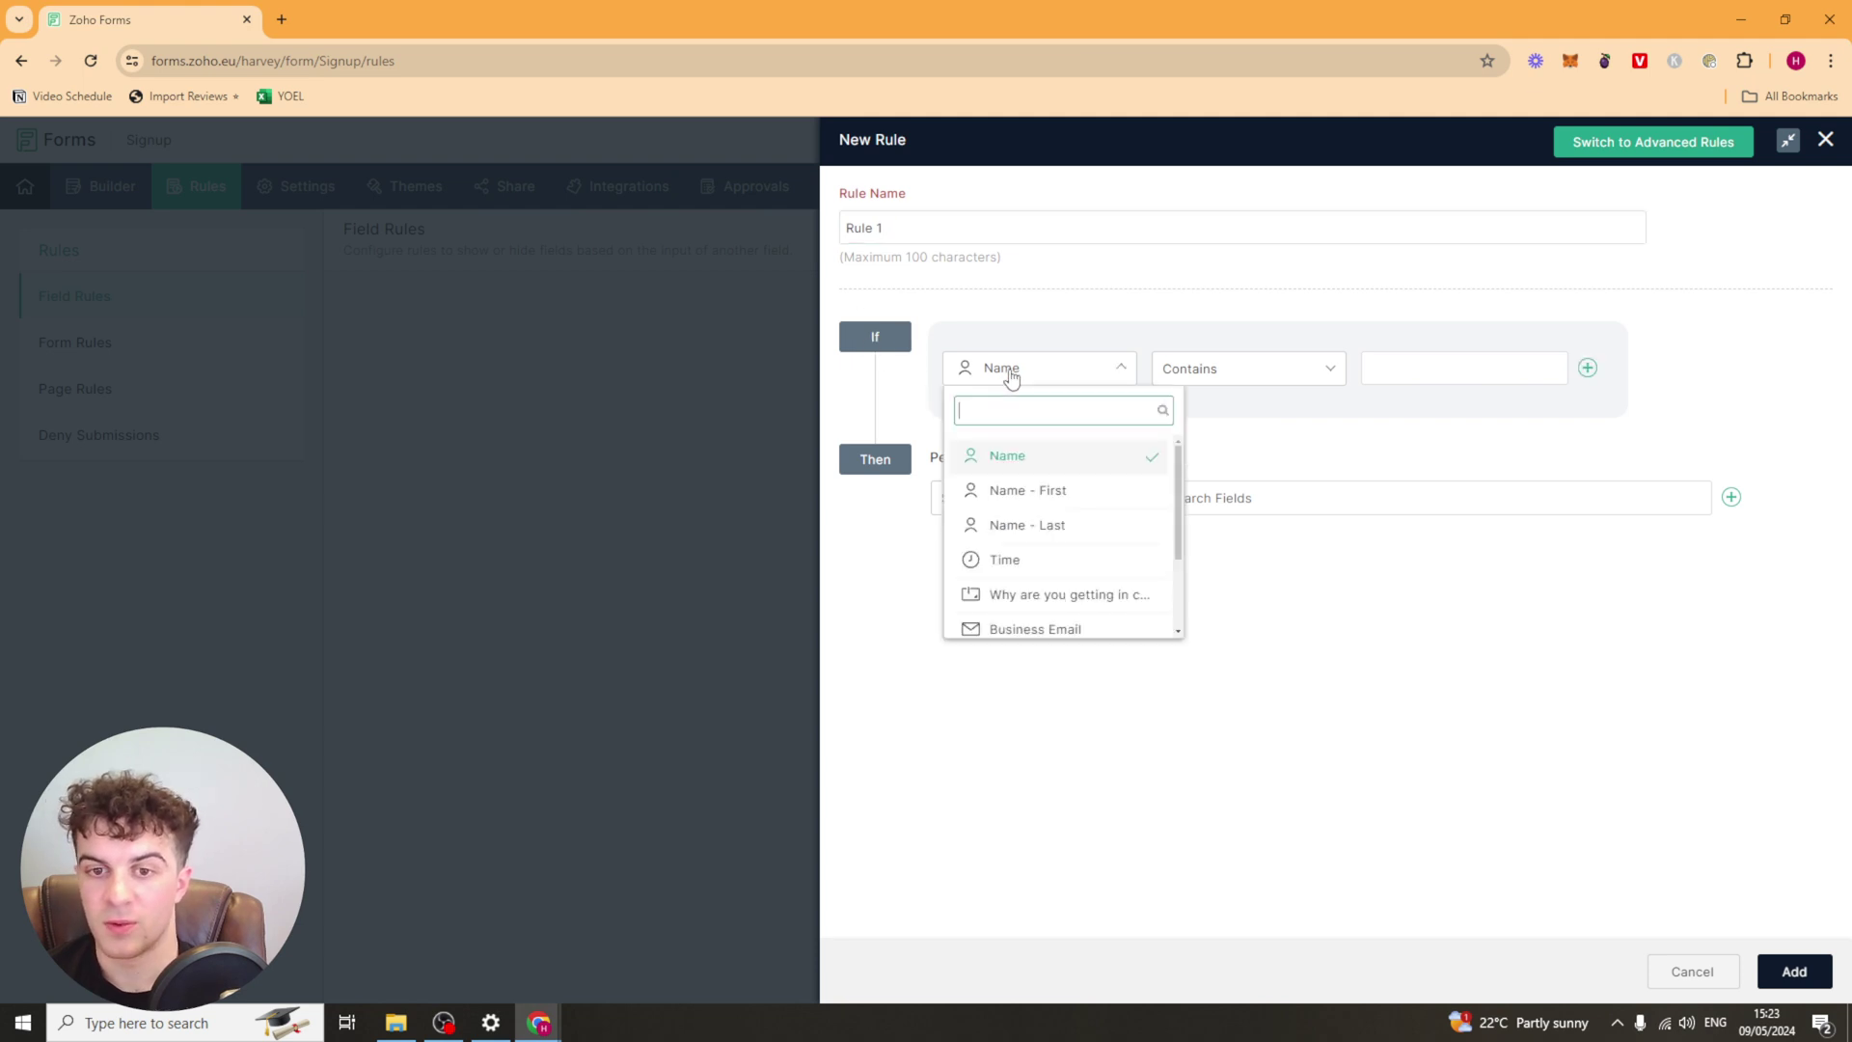
pyautogui.click(1039, 459)
pyautogui.click(1223, 370)
pyautogui.click(1431, 368)
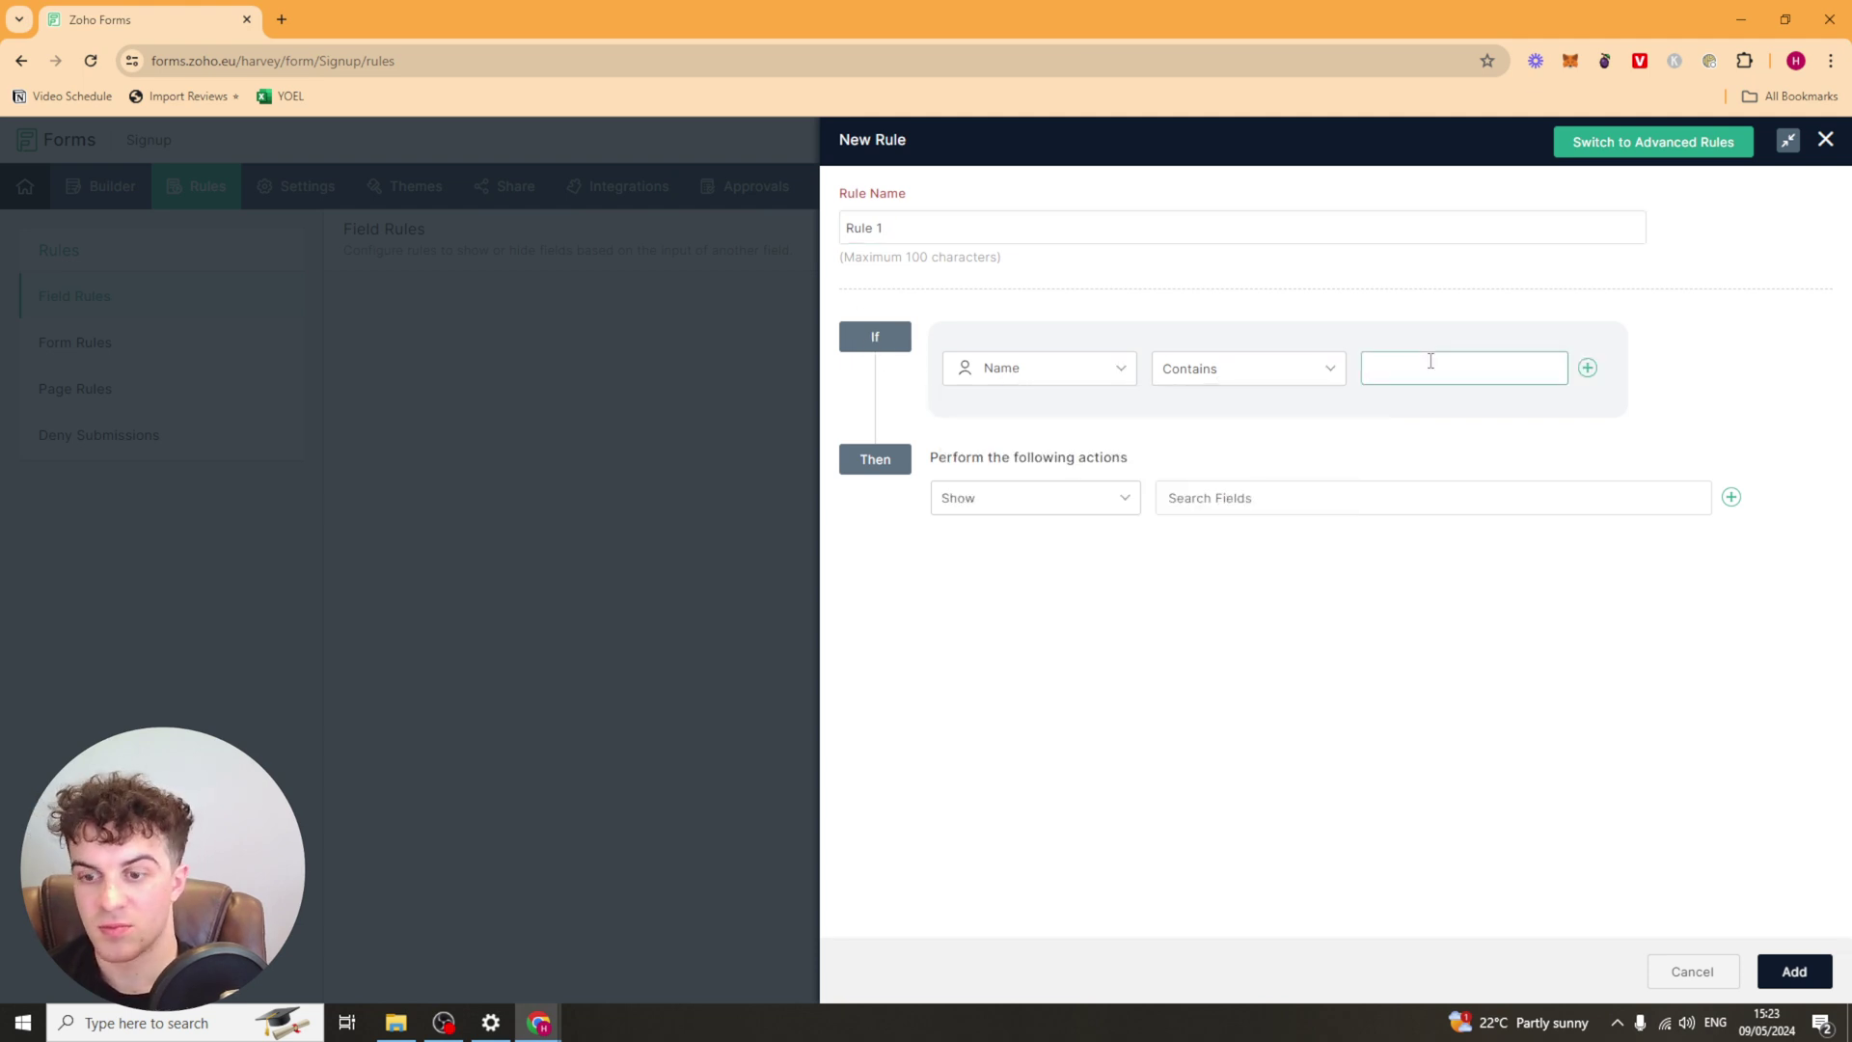
pyautogui.click(1008, 502)
pyautogui.click(1225, 500)
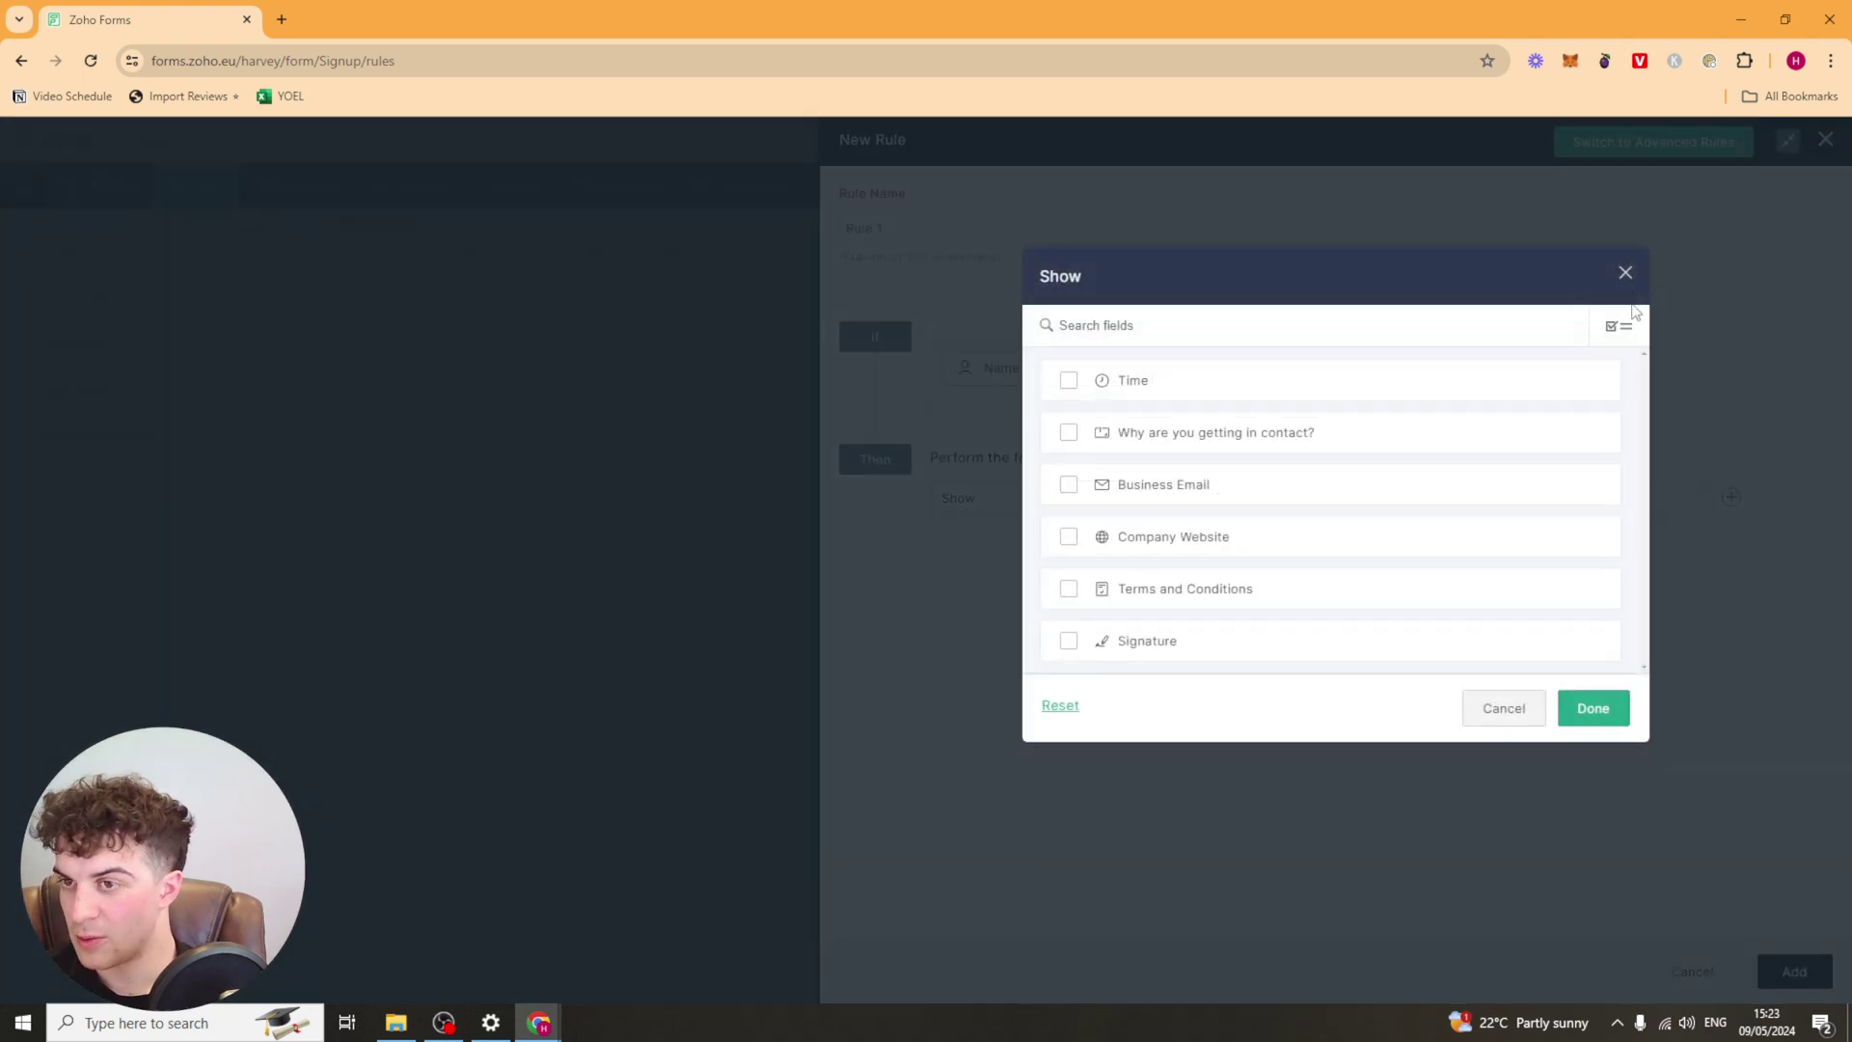
pyautogui.click(1625, 273)
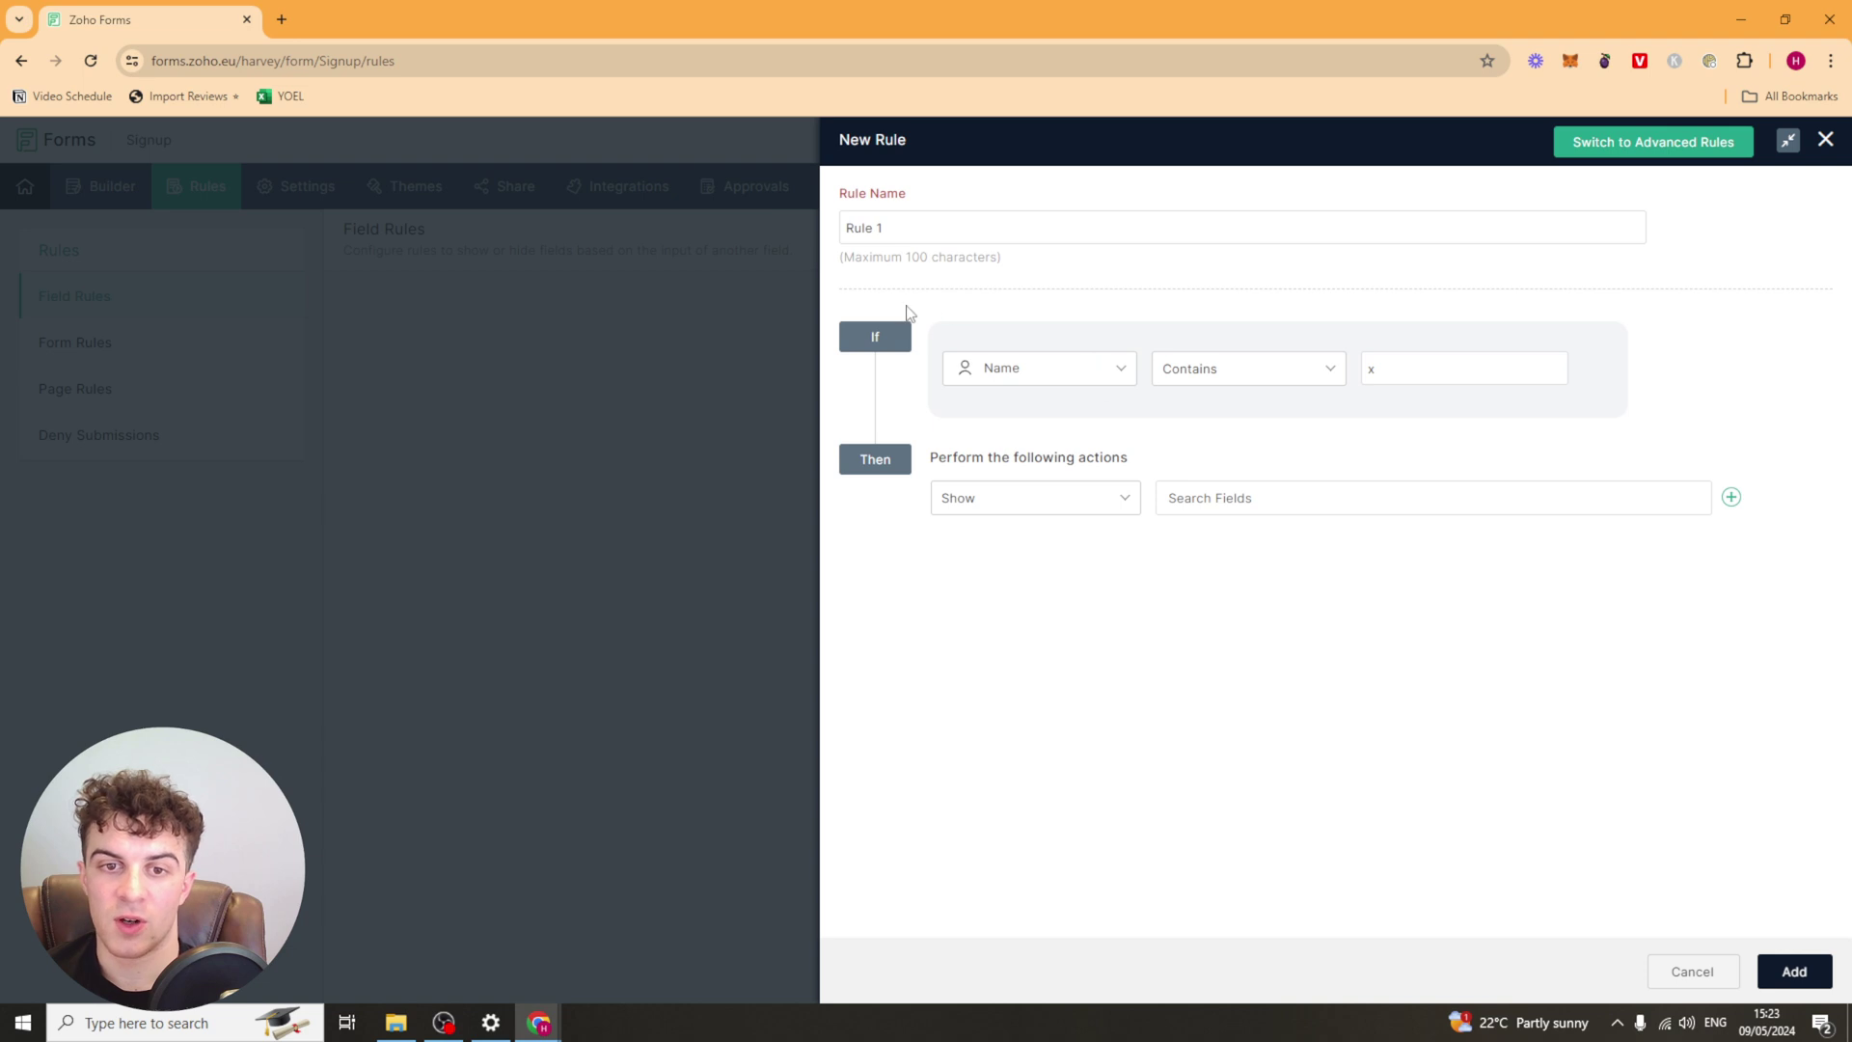
# Discard the unsaved field rule and go to the Form Rules section
pyautogui.click(1066, 370)
pyautogui.click(1044, 324)
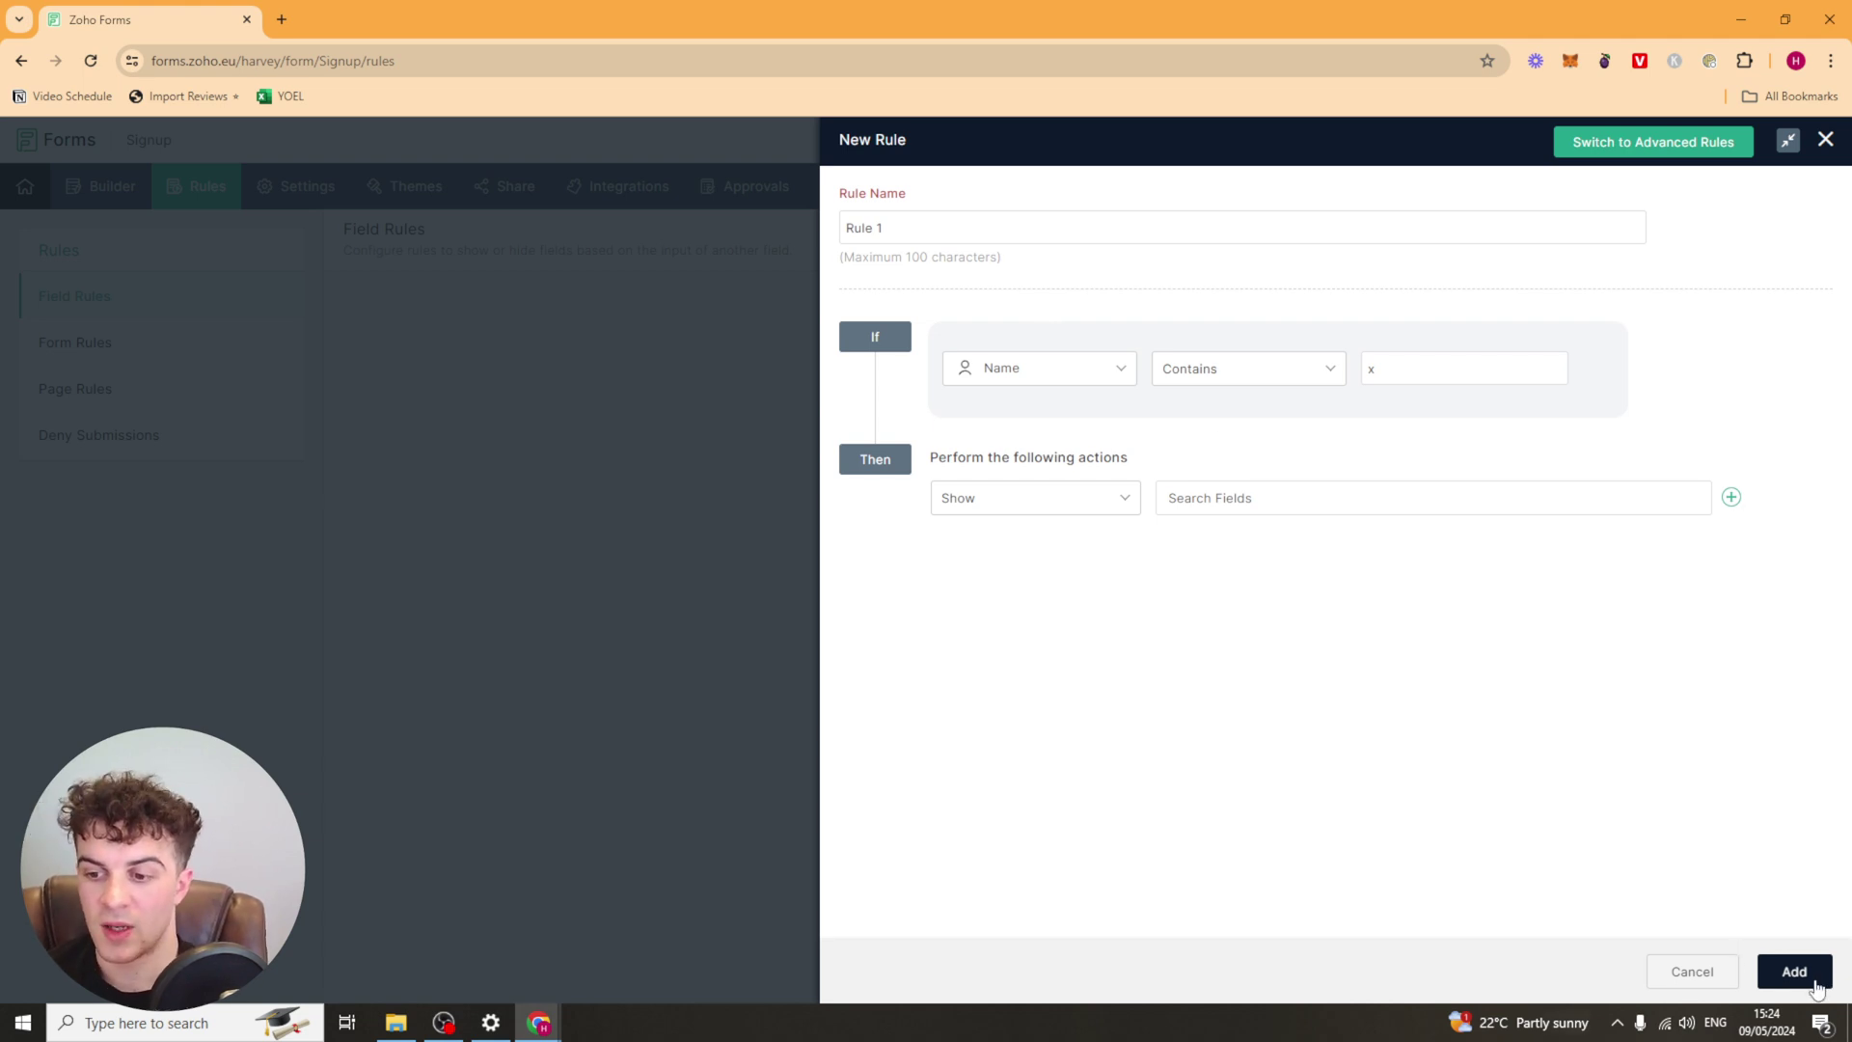
pyautogui.click(1692, 971)
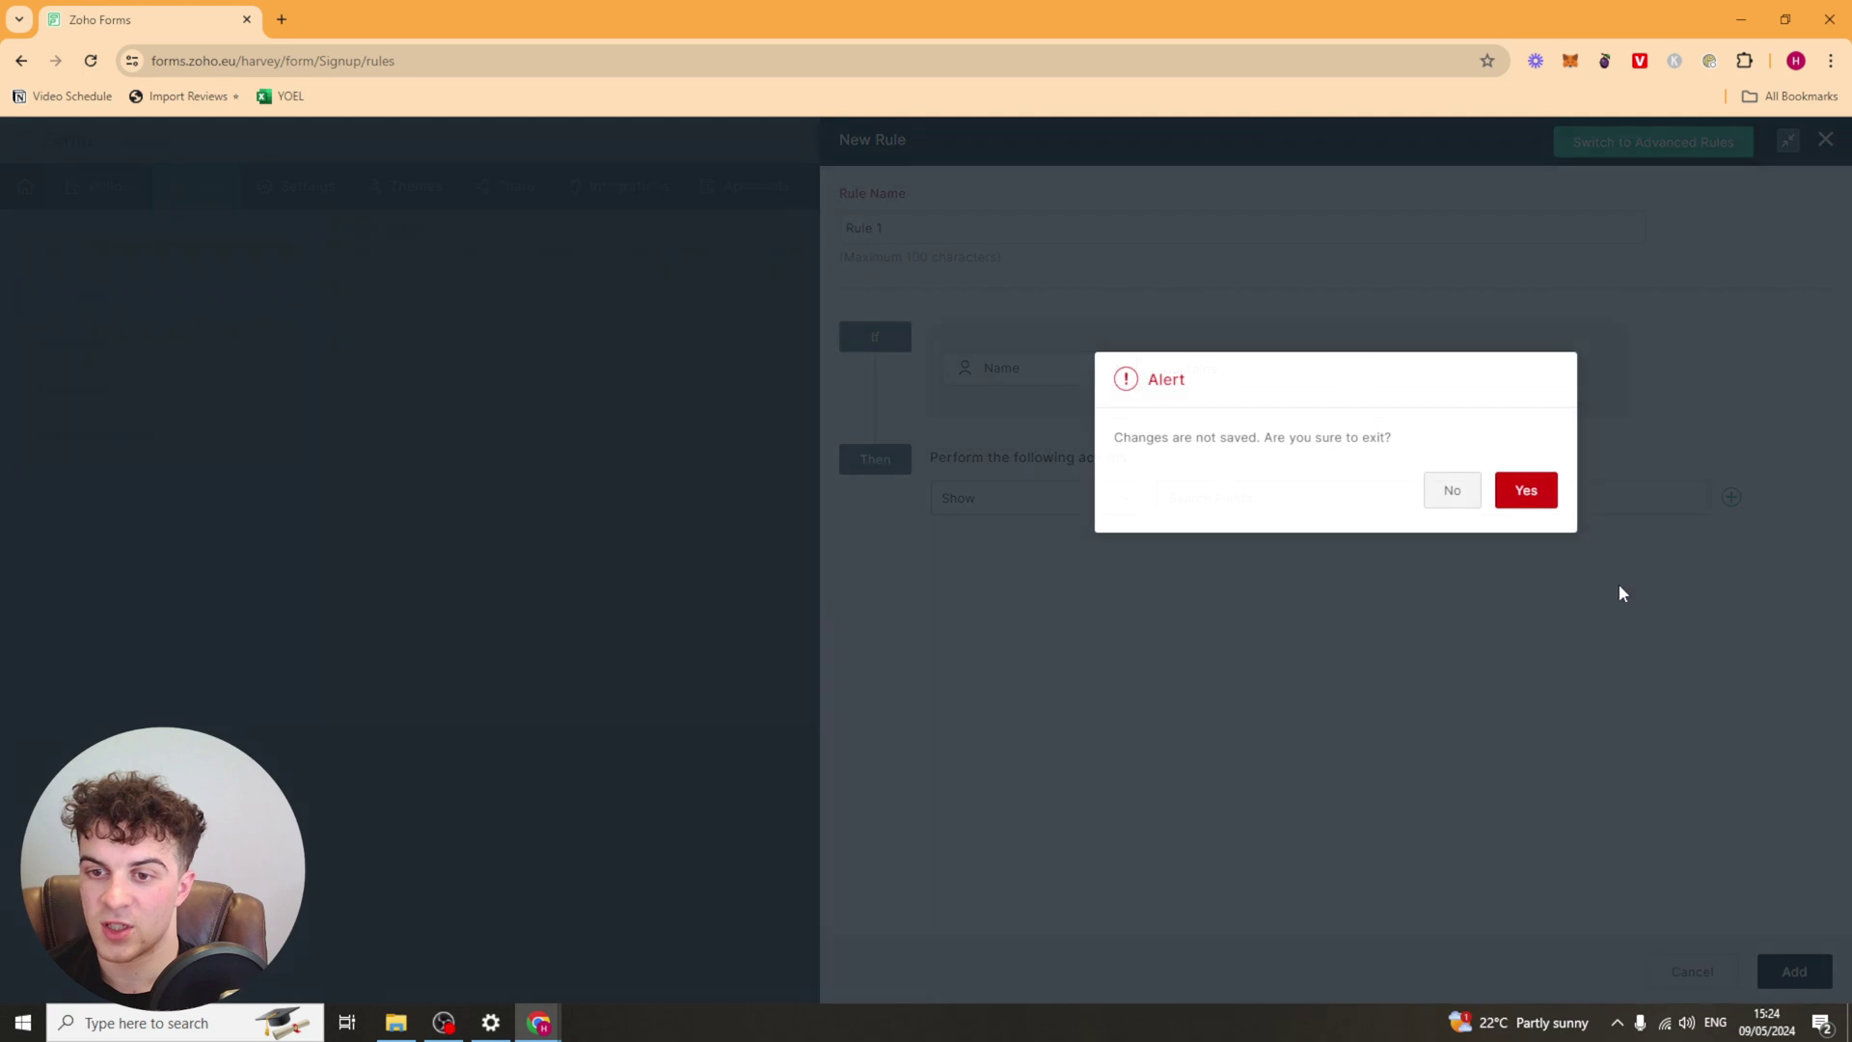
pyautogui.click(1524, 492)
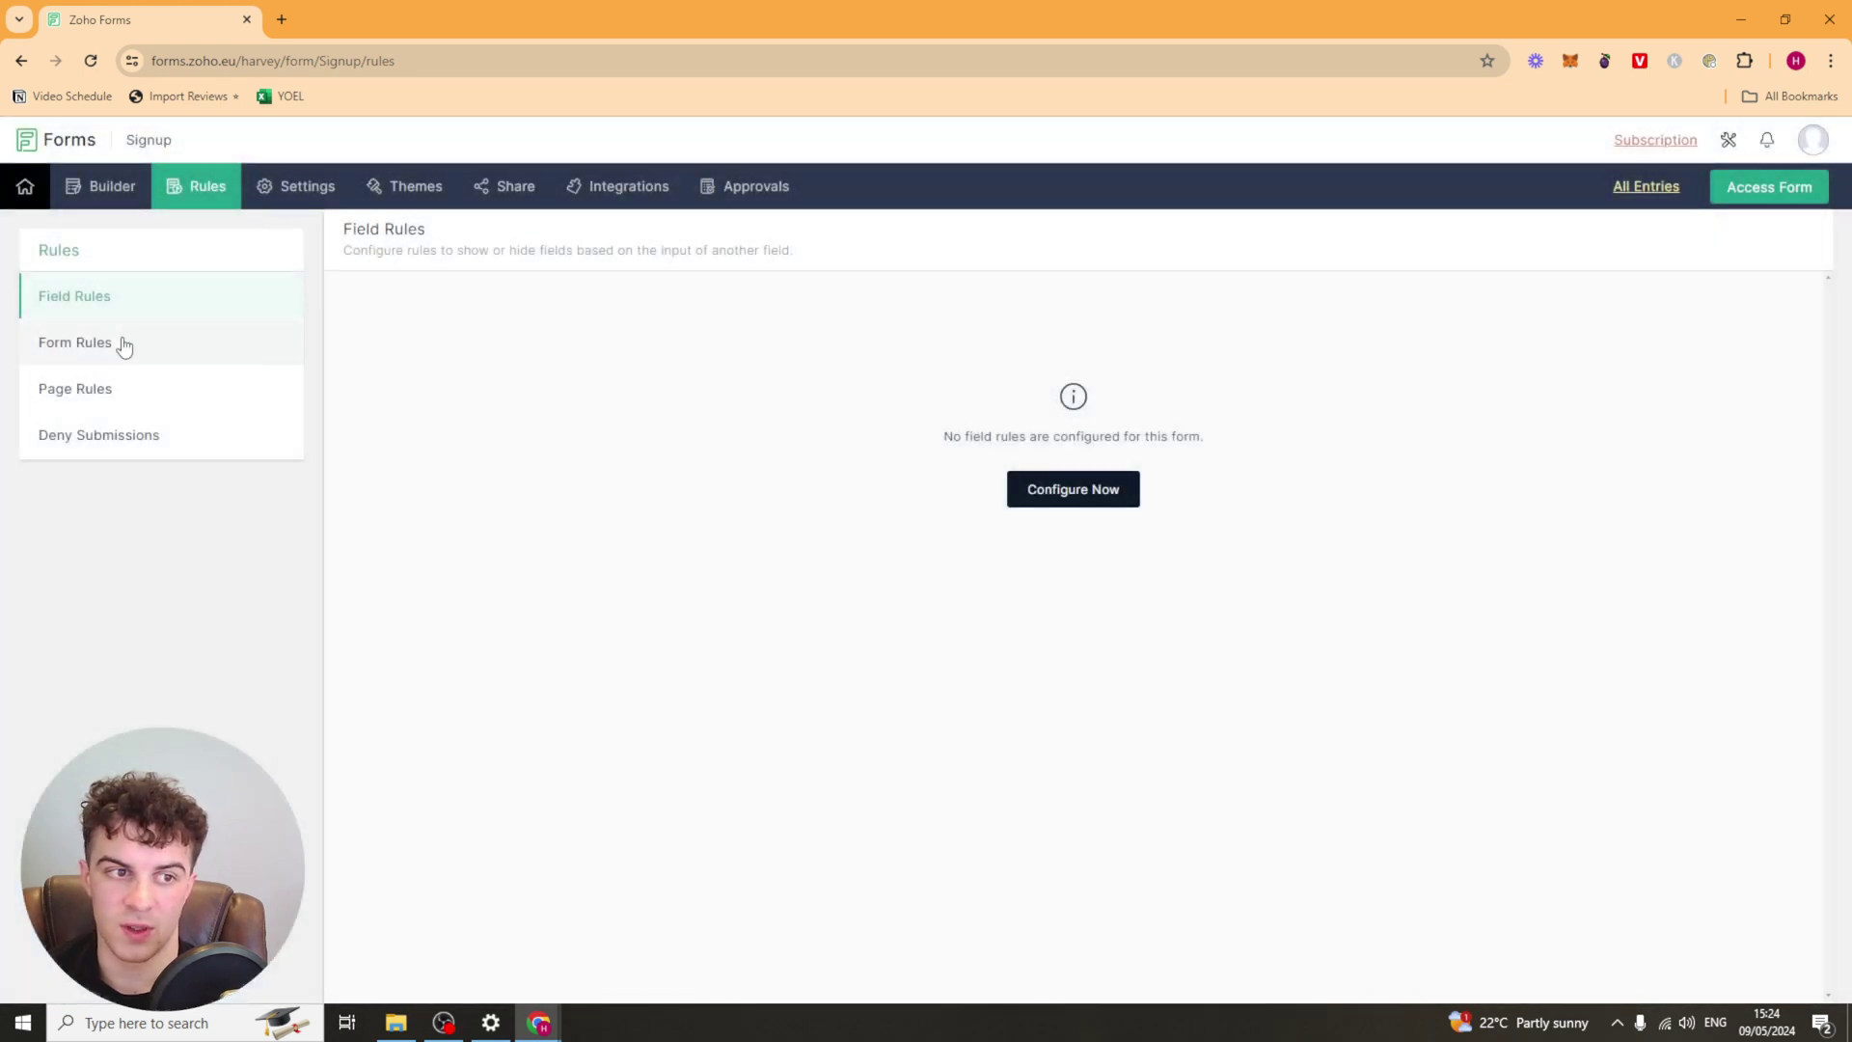
pyautogui.click(123, 344)
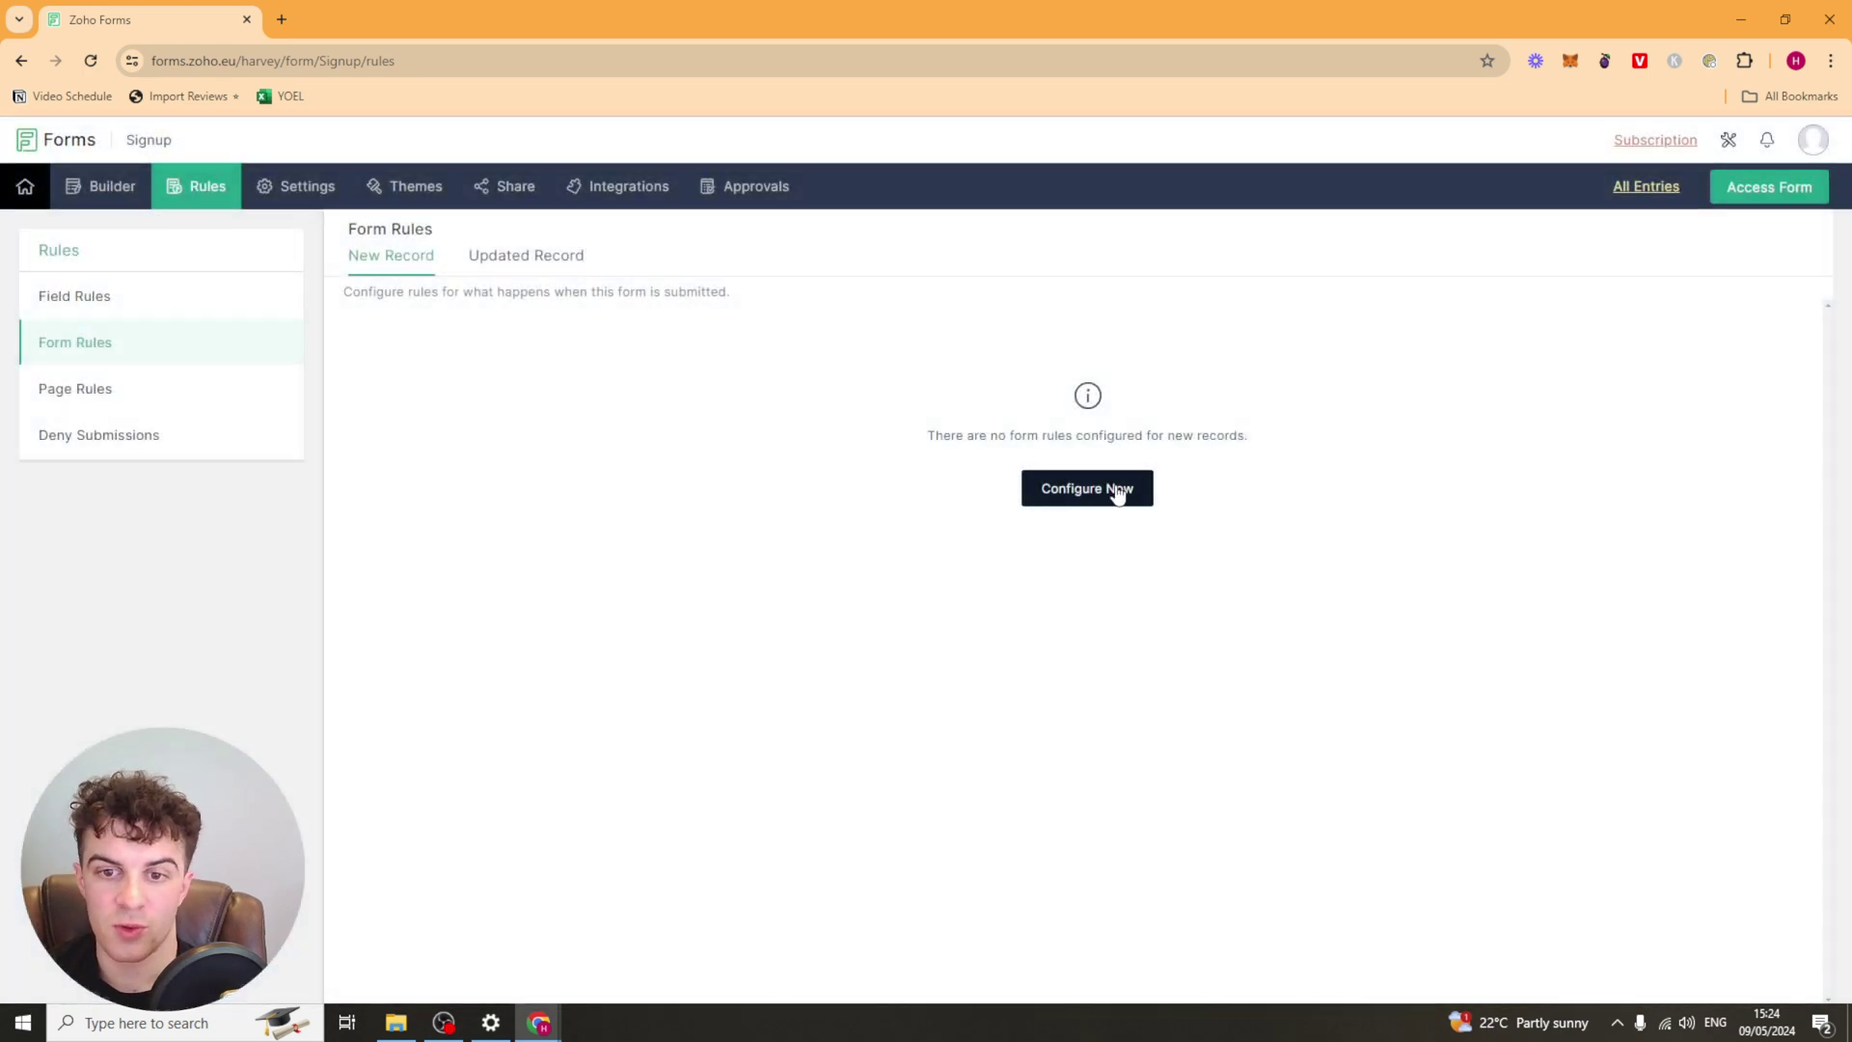
# Start a new form rule and check its post-submission actions, keeping Redirect To
pyautogui.click(1117, 494)
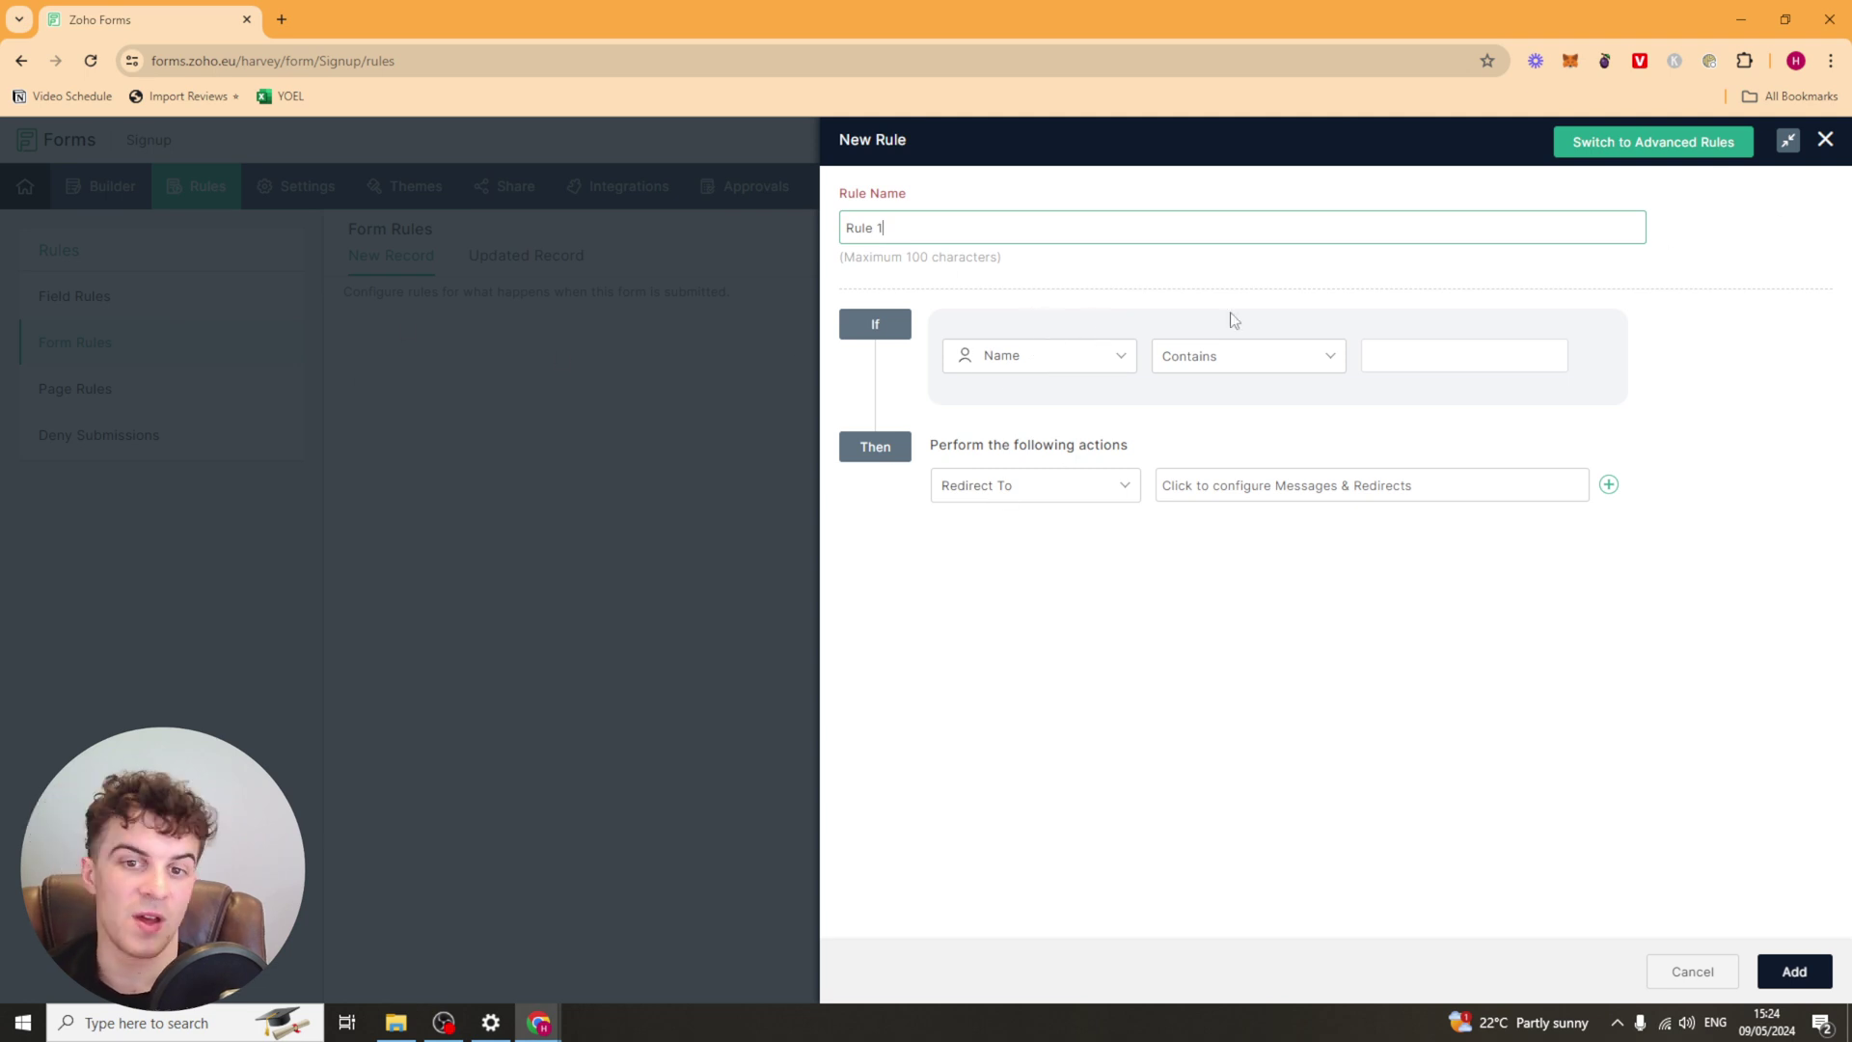
pyautogui.click(1061, 357)
pyautogui.click(1040, 284)
pyautogui.click(1042, 492)
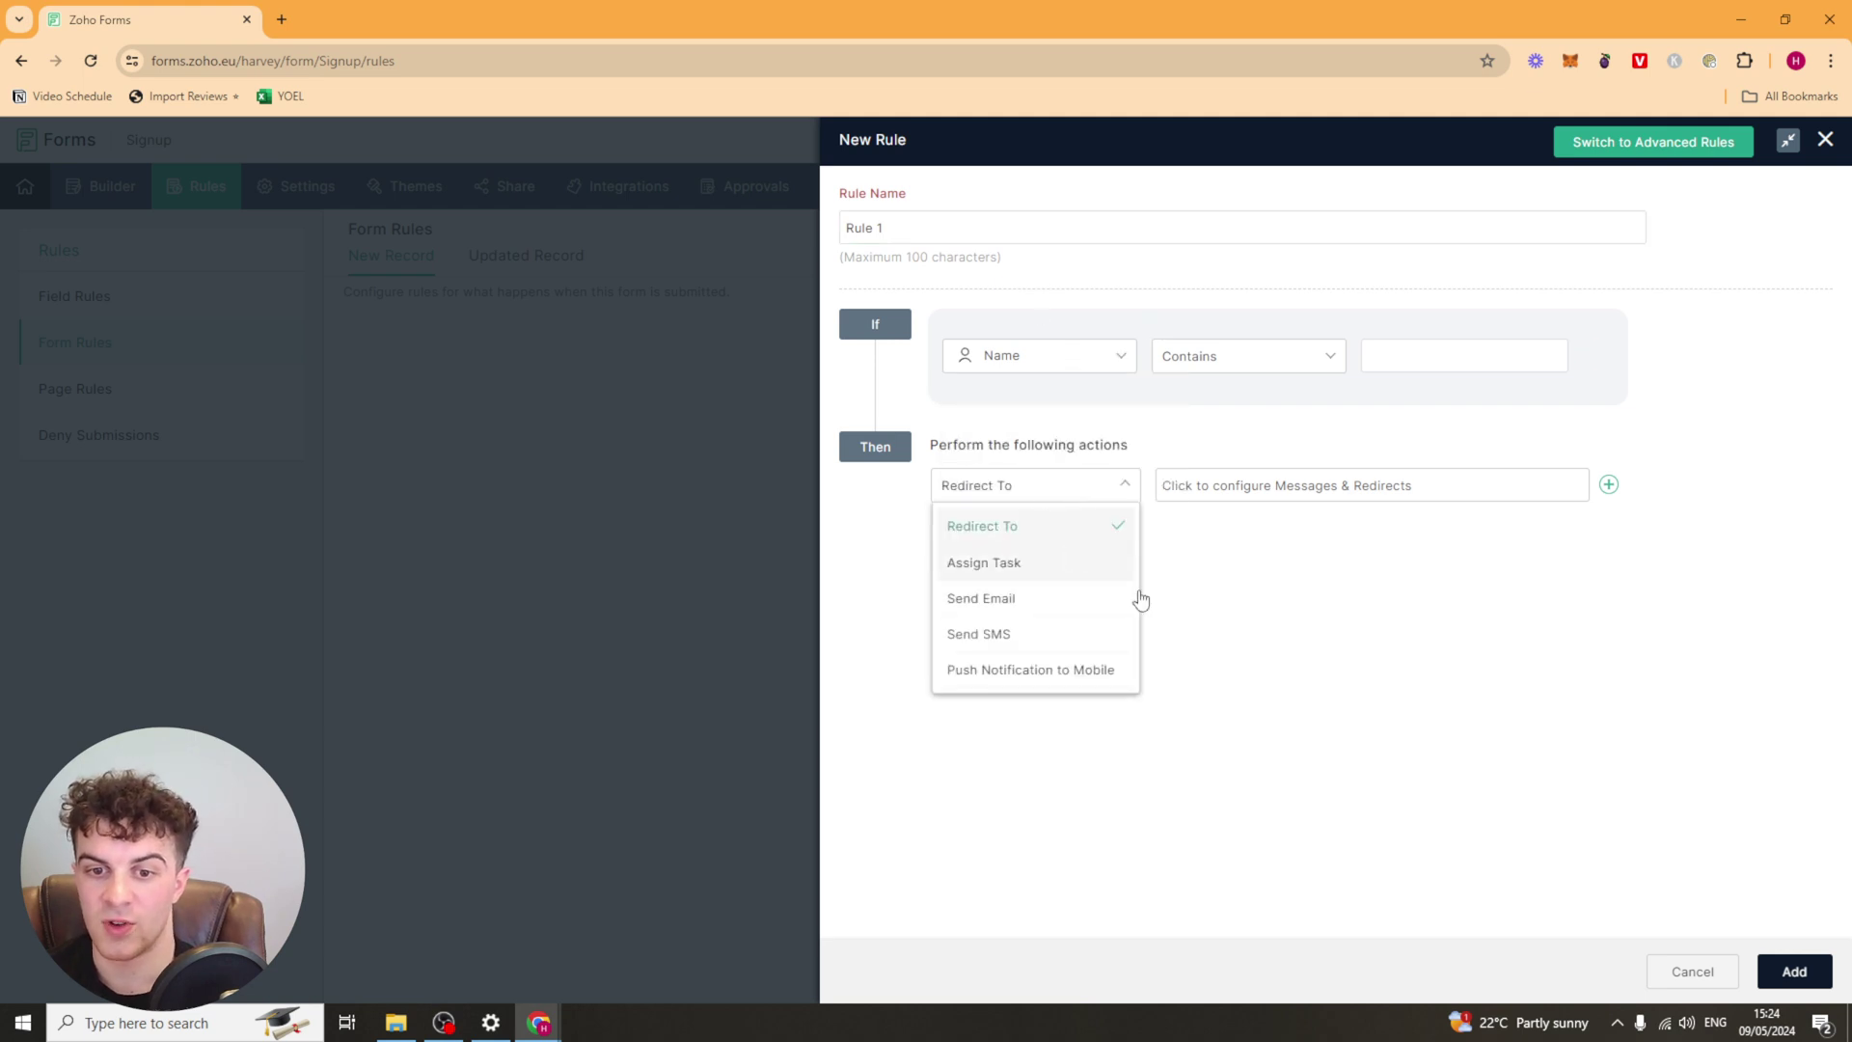
pyautogui.click(1584, 468)
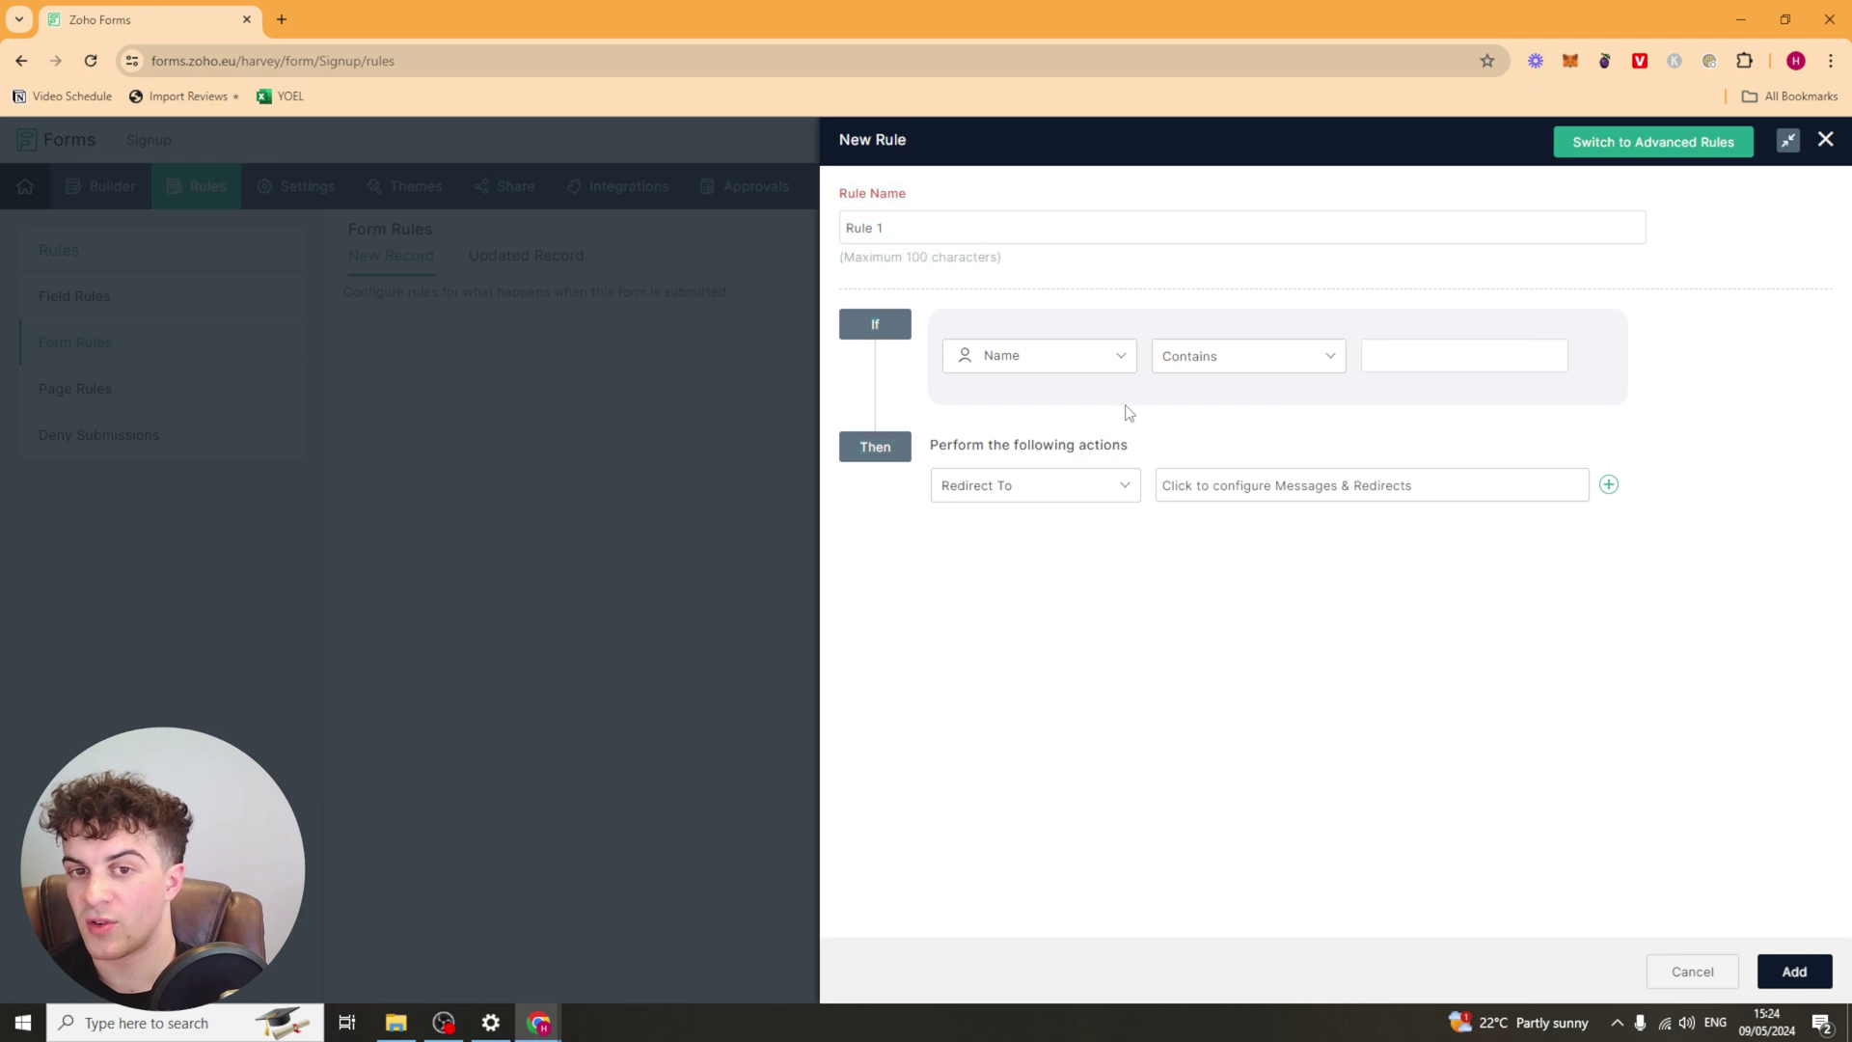
pyautogui.moveTo(848, 267); pyautogui.dragTo(1006, 263)
pyautogui.click(979, 269)
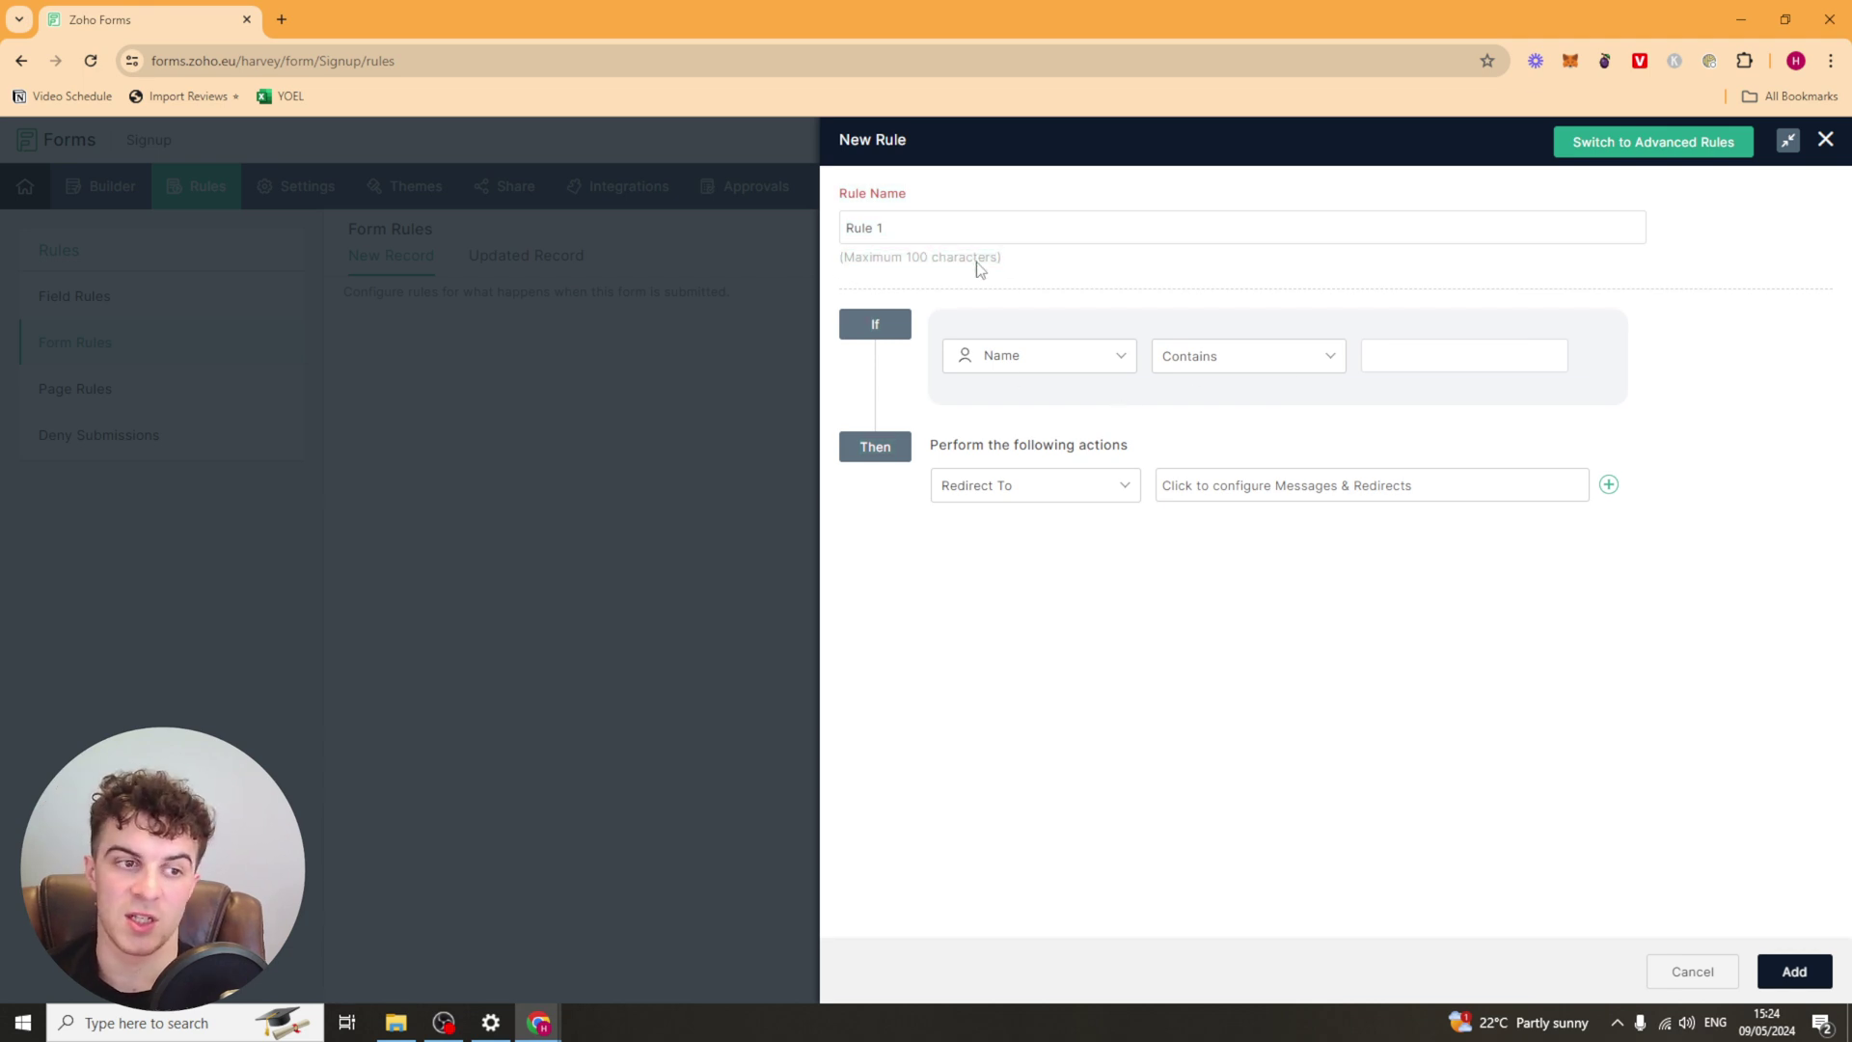
# Review the condition fields and actions again, then discard the unsaved form rule
pyautogui.click(969, 362)
pyautogui.scroll(-2, 1066, 463)
pyautogui.scroll(-2, 1071, 565)
pyautogui.click(1229, 414)
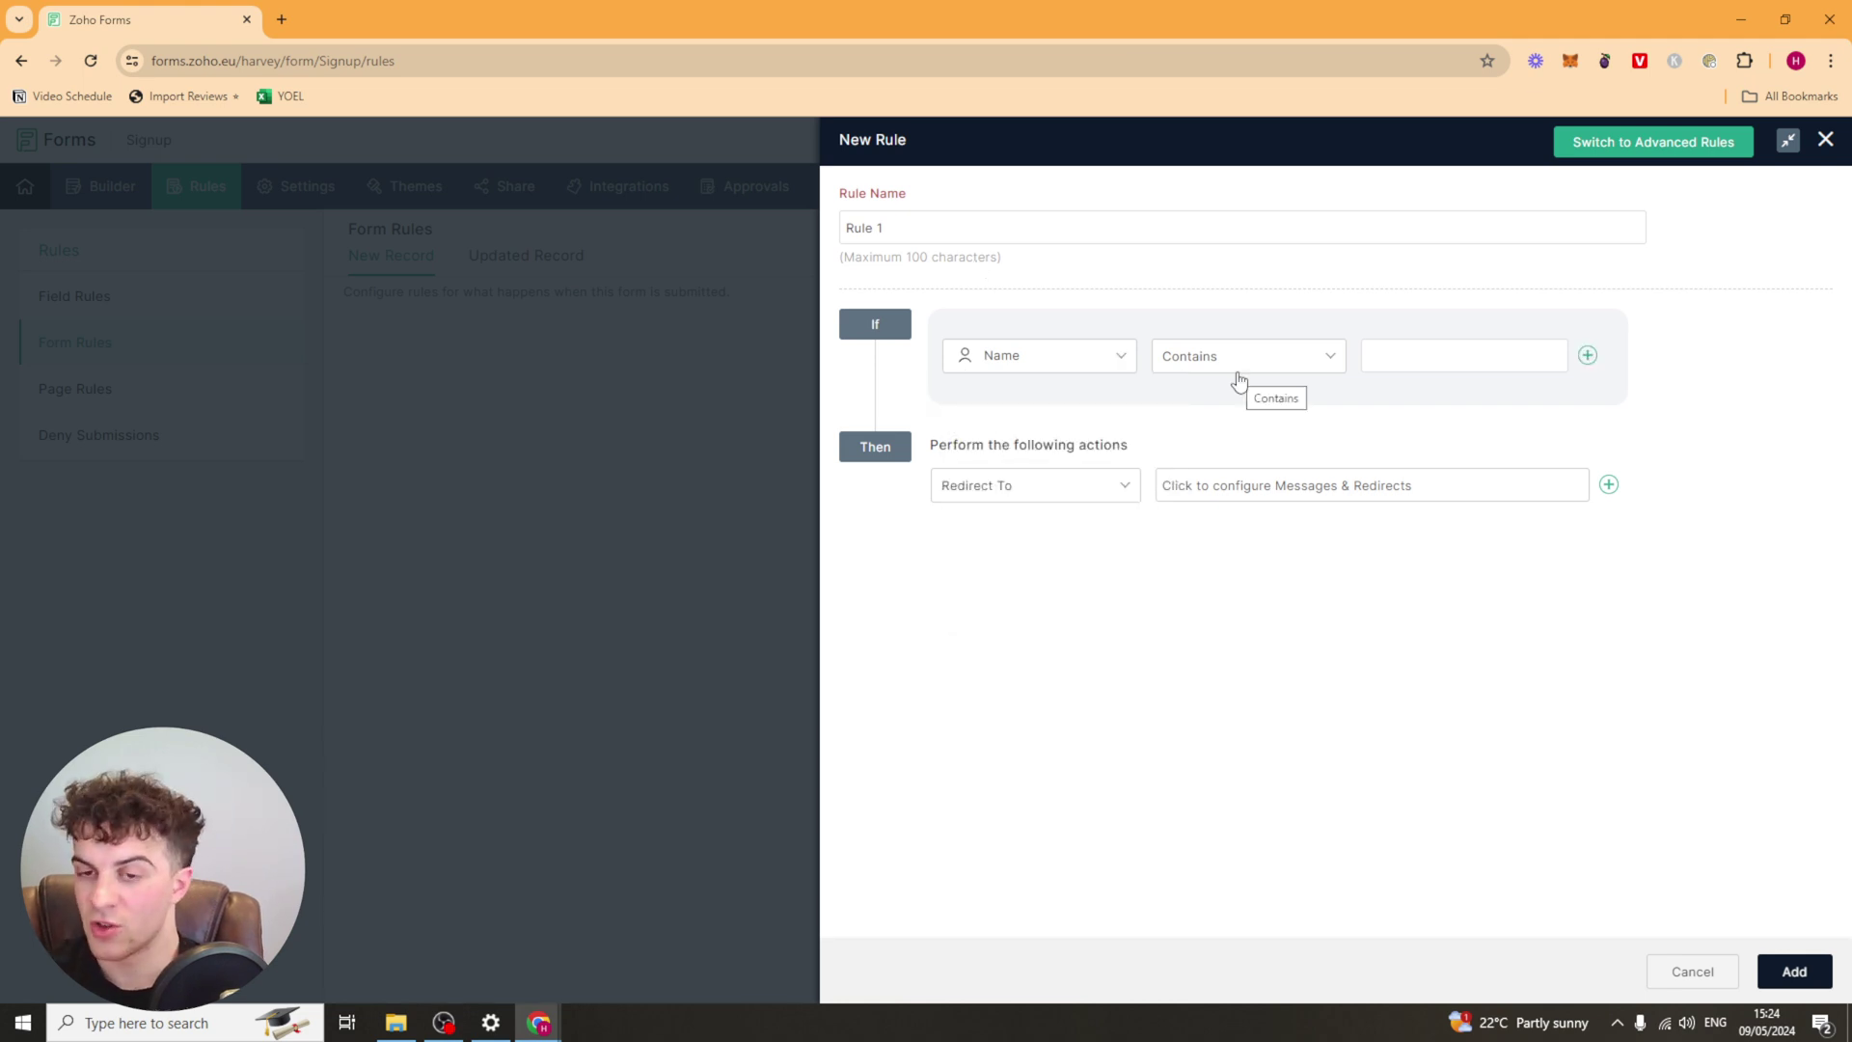
pyautogui.click(1044, 484)
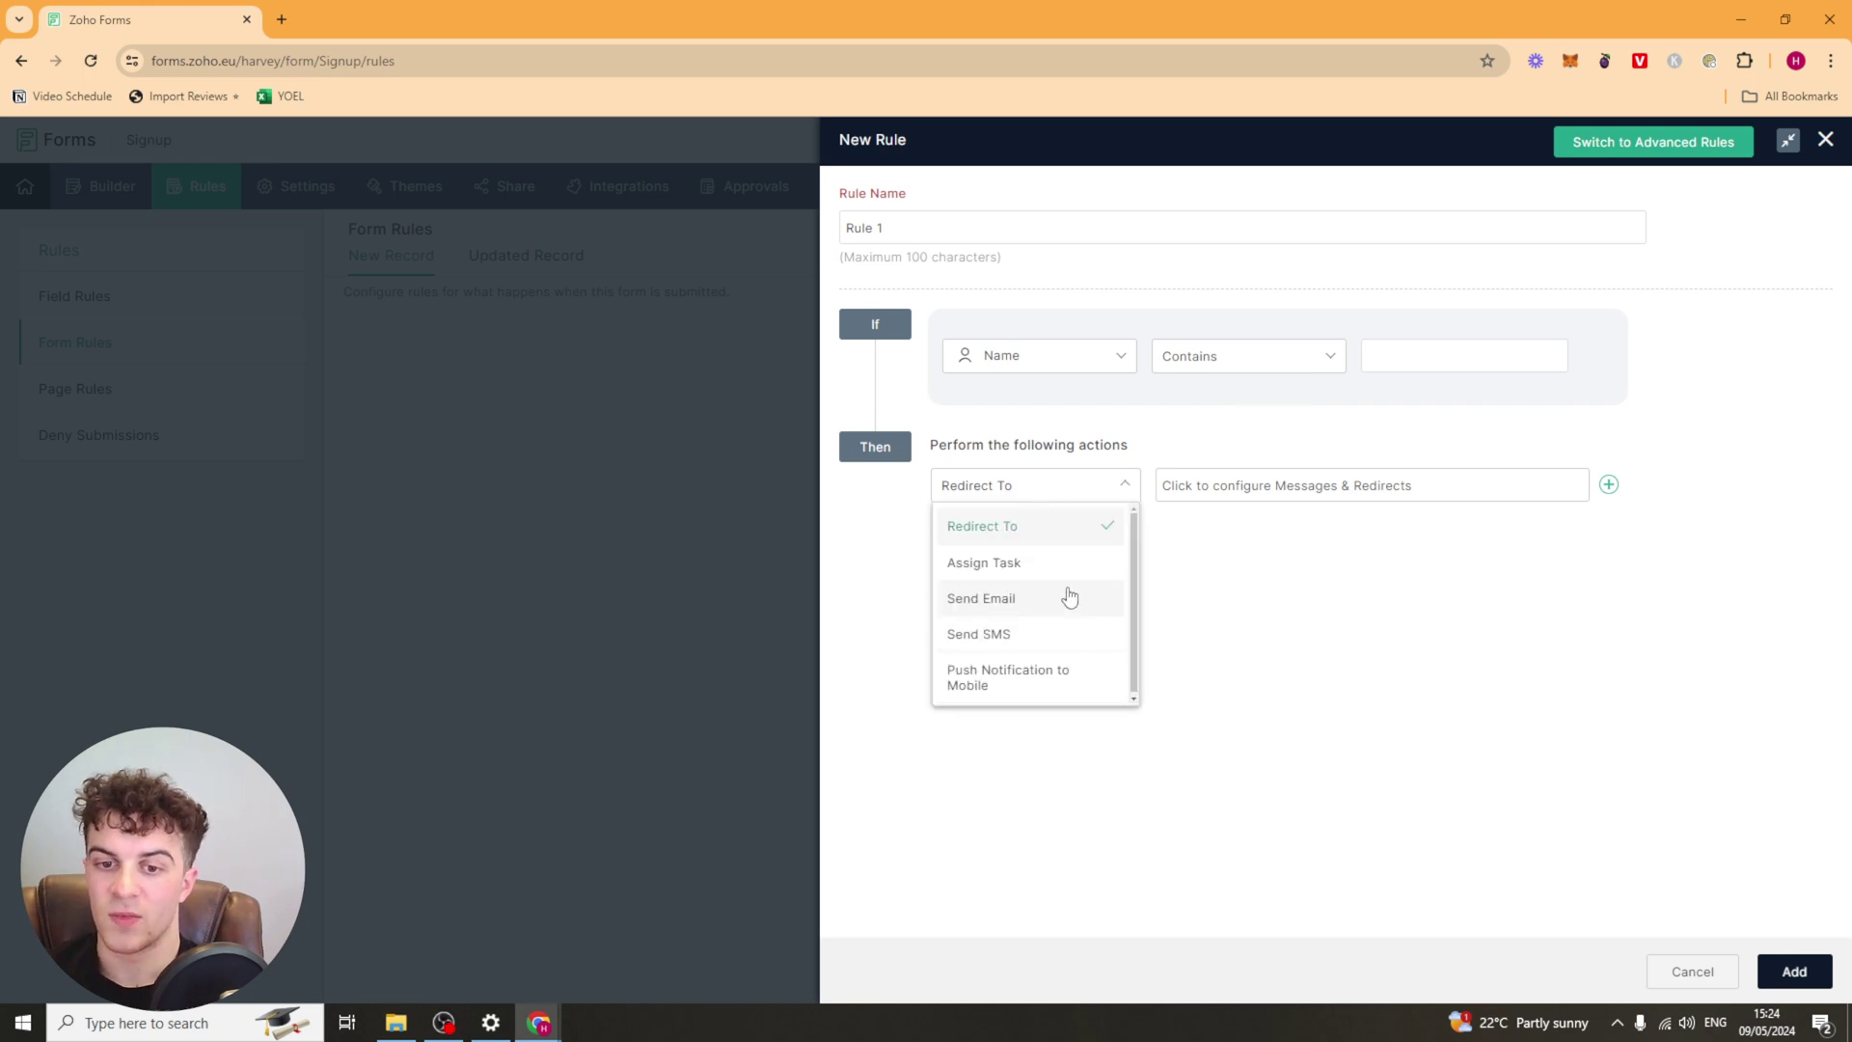
pyautogui.click(1354, 437)
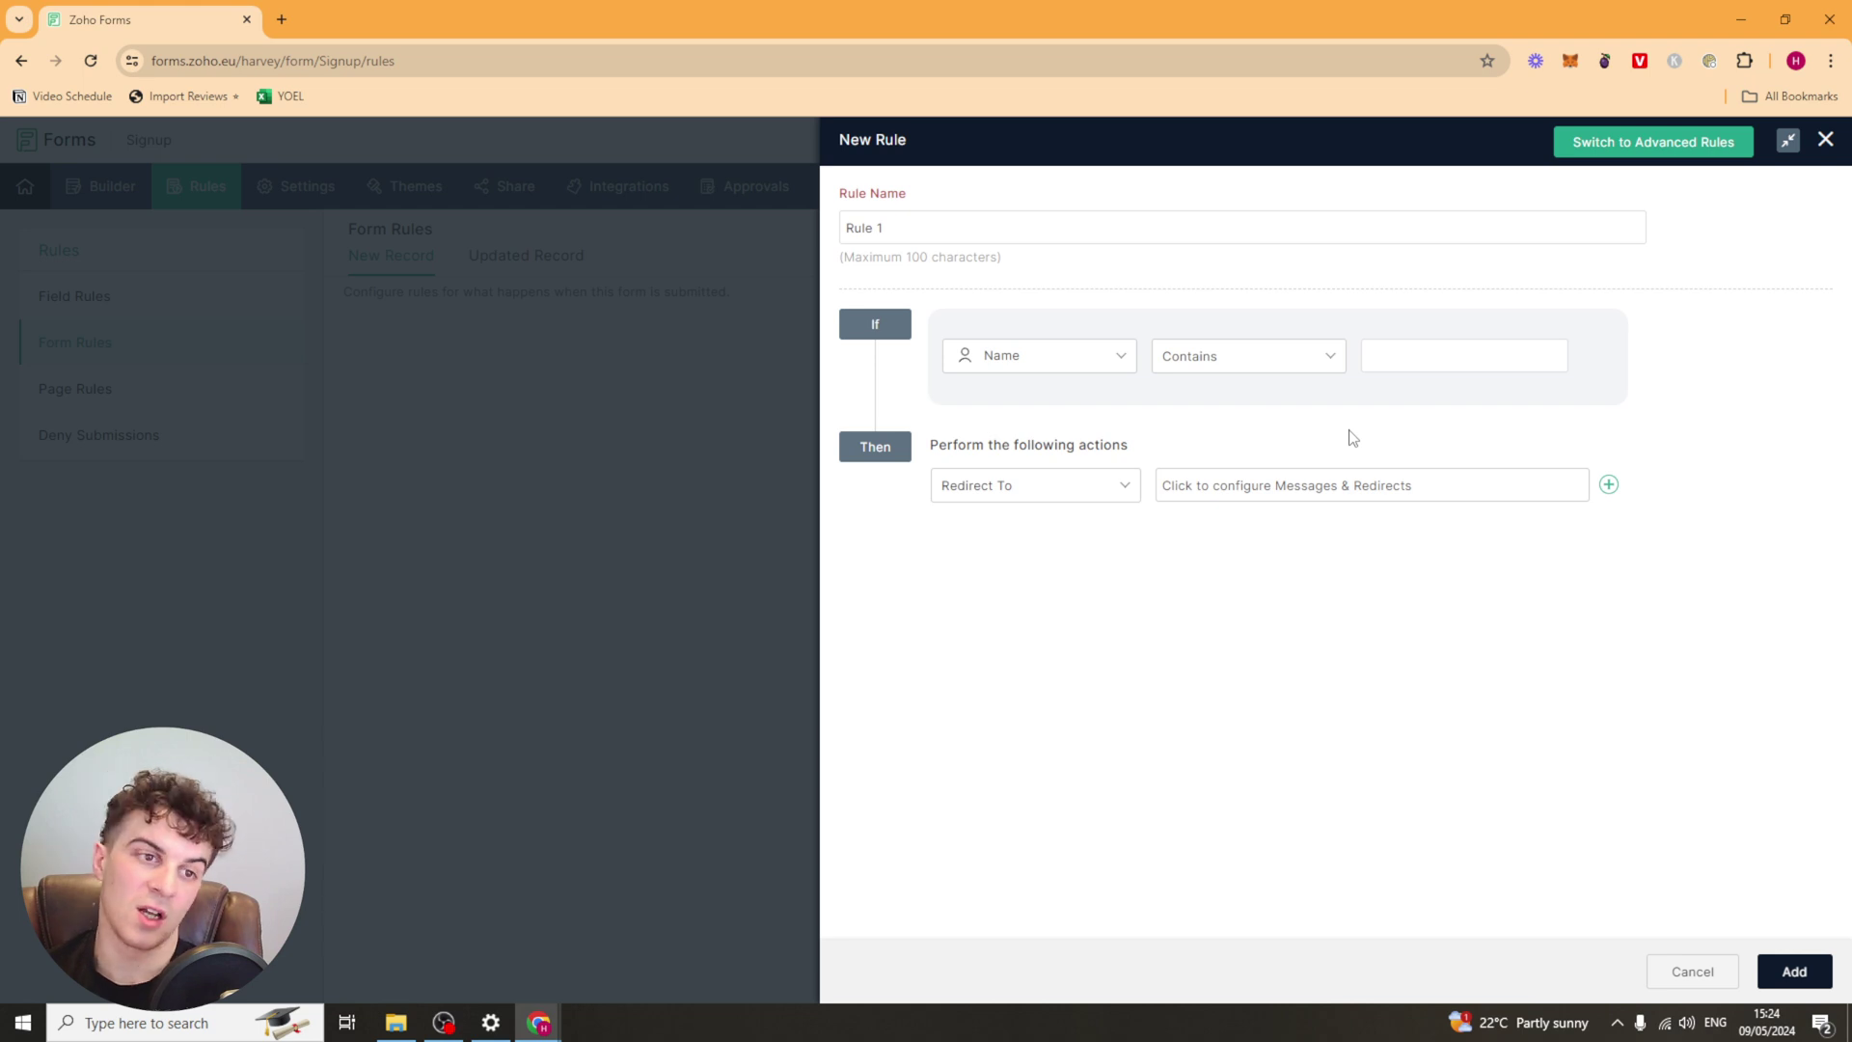
pyautogui.click(1827, 139)
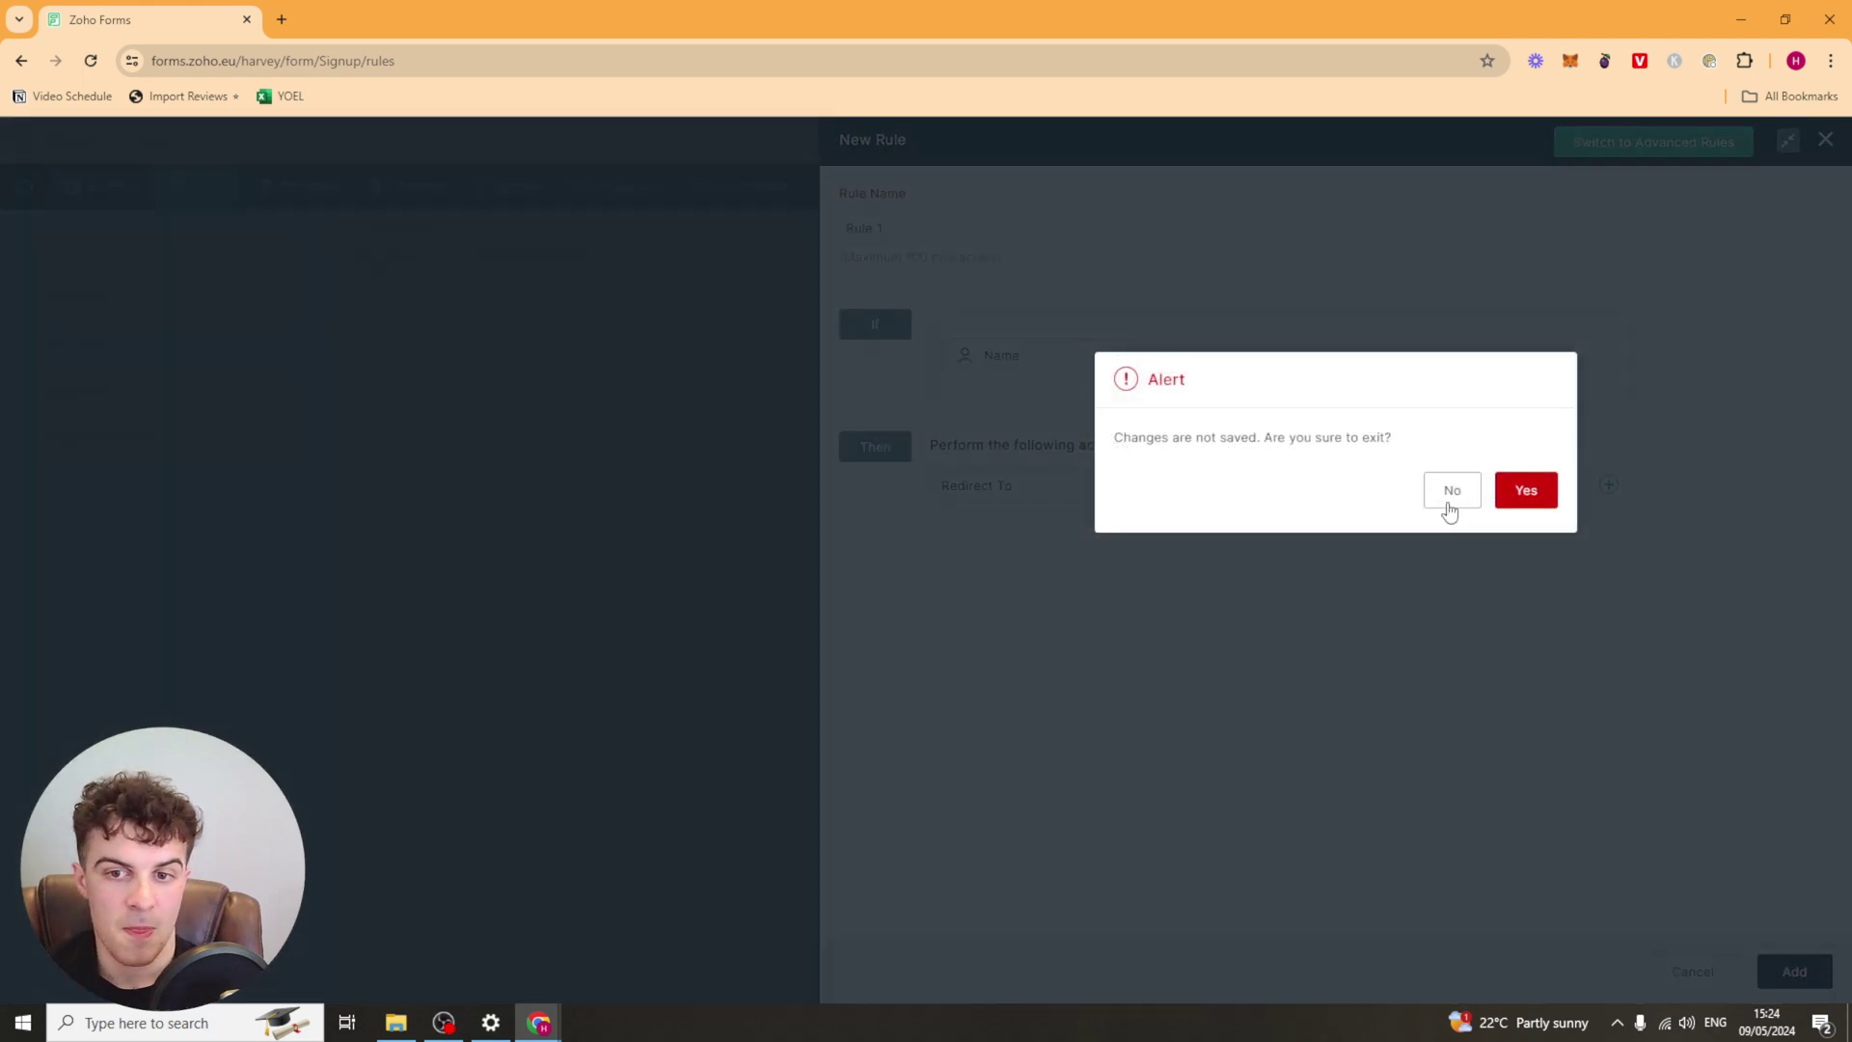
pyautogui.click(1527, 491)
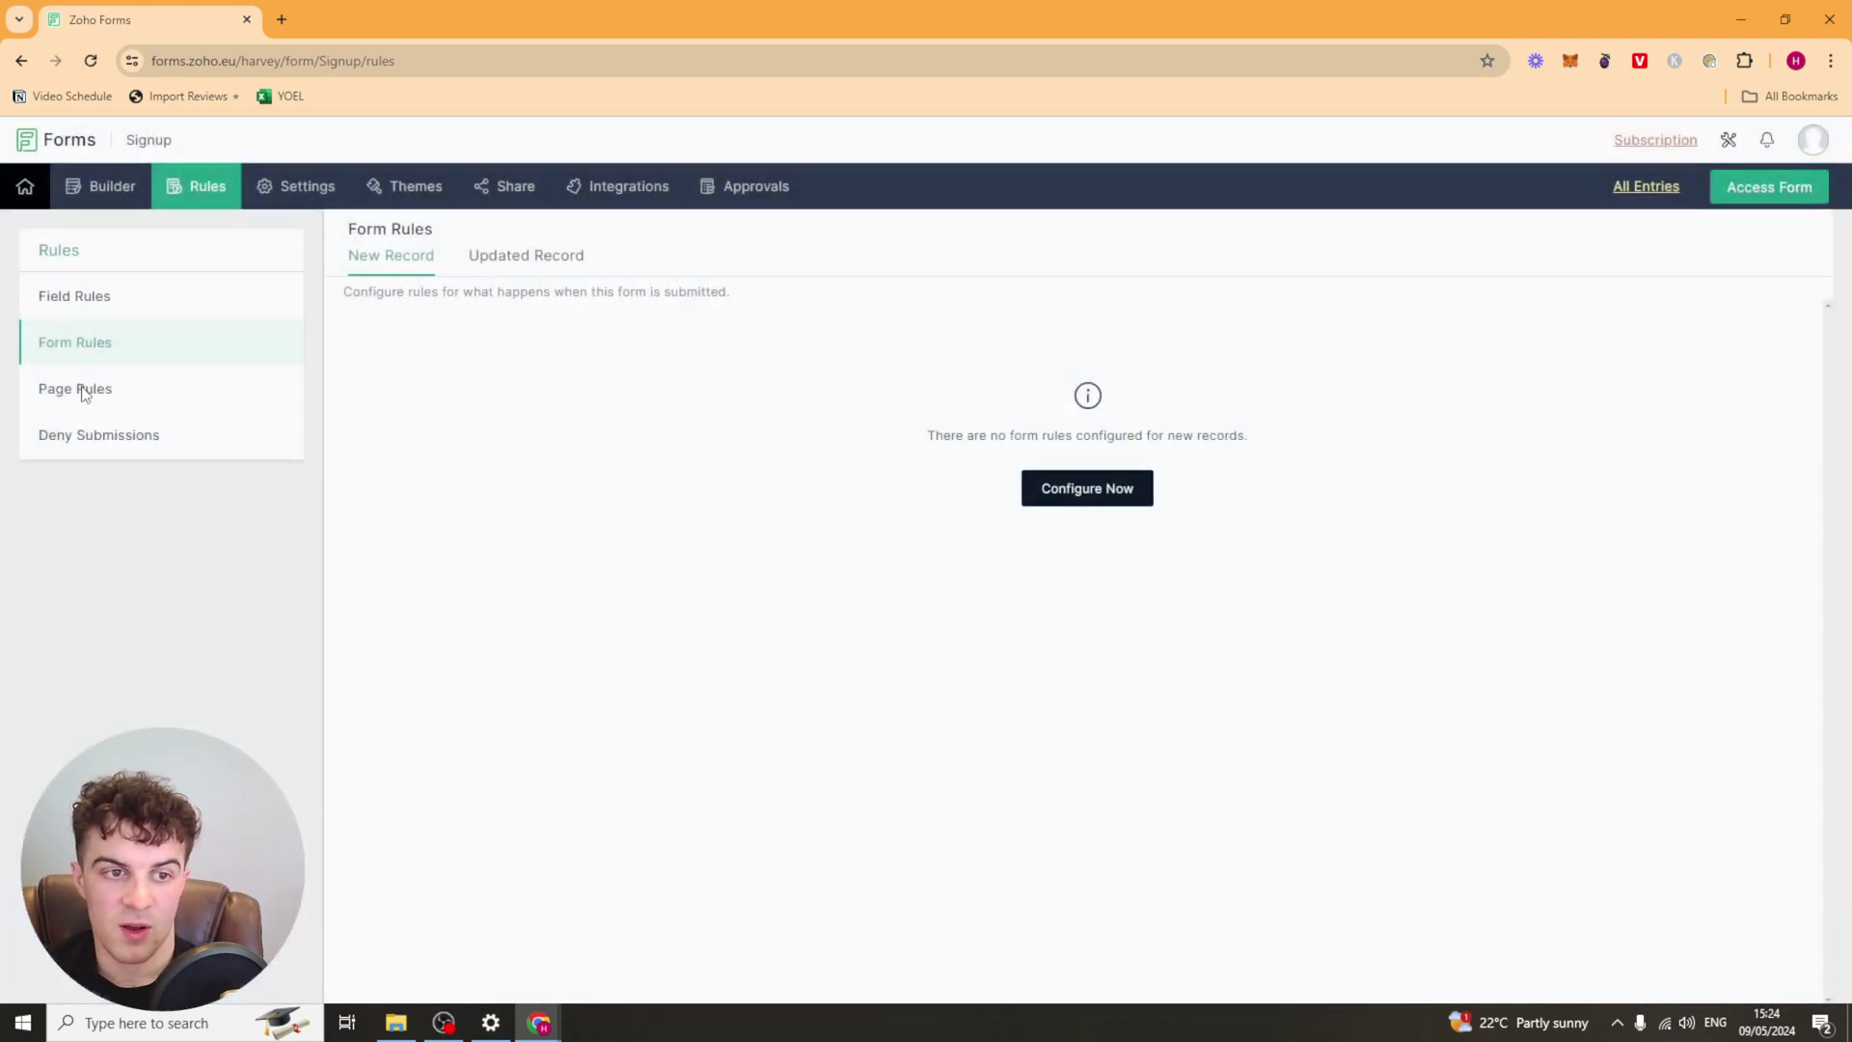
# Open the Deny Submissions rules under Page Rules
pyautogui.click(66, 396)
pyautogui.moveTo(897, 436); pyautogui.dragTo(997, 458)
pyautogui.click(1178, 459)
pyautogui.click(904, 316)
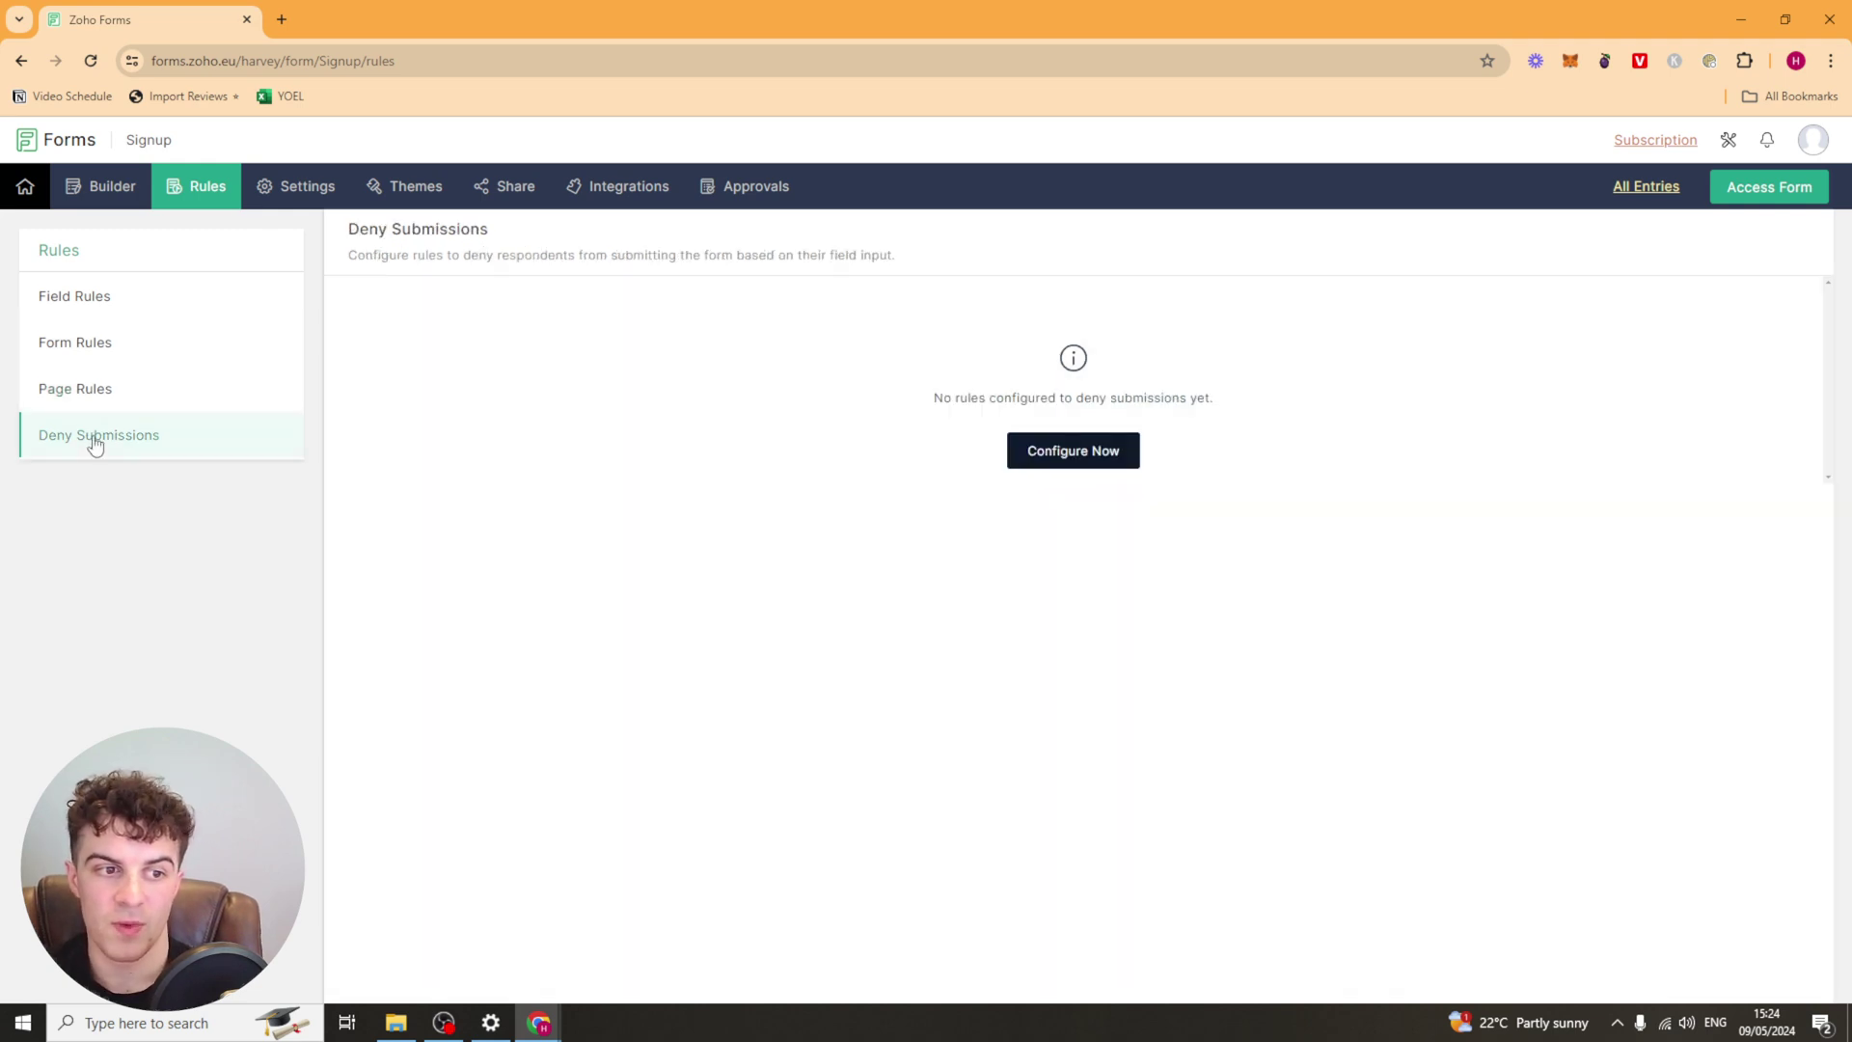
# Try configuring a deny-submissions rule and close the paid-plan upgrade prompt
pyautogui.click(1062, 459)
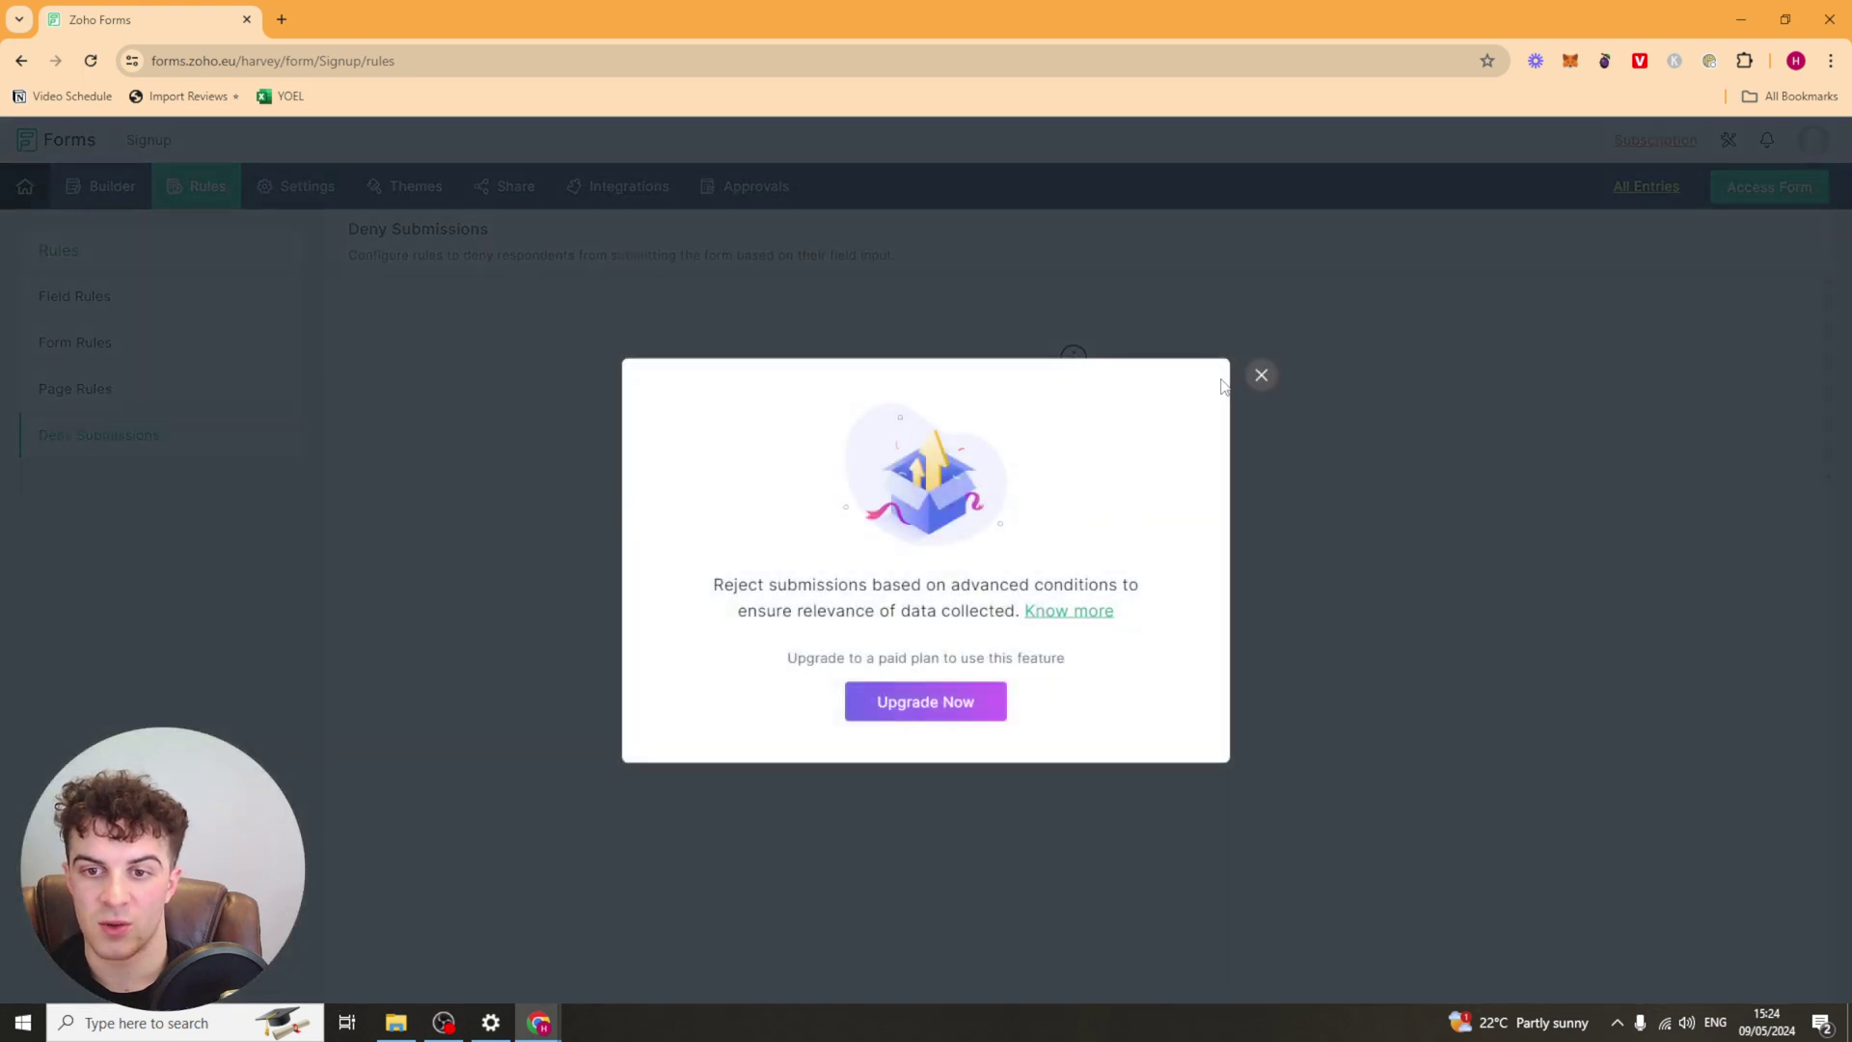
pyautogui.click(1261, 375)
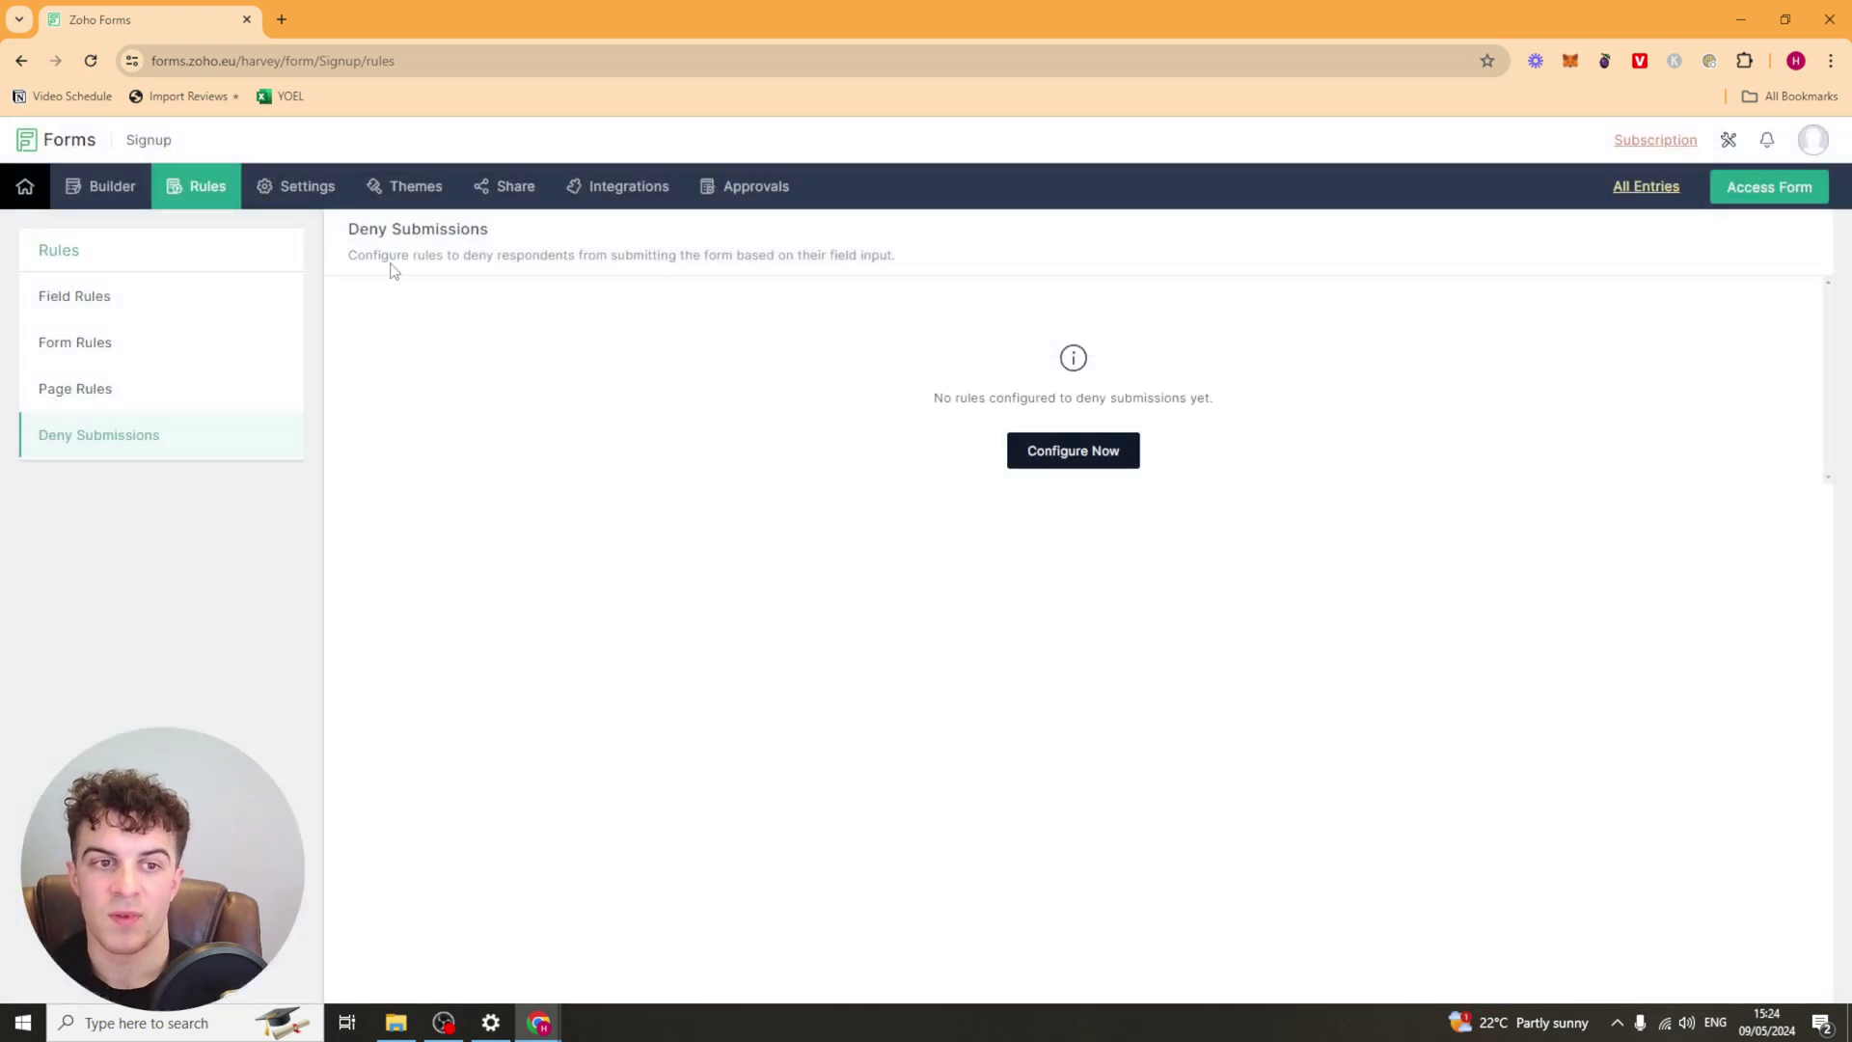
pyautogui.moveTo(391, 271); pyautogui.dragTo(662, 260)
pyautogui.click(470, 262)
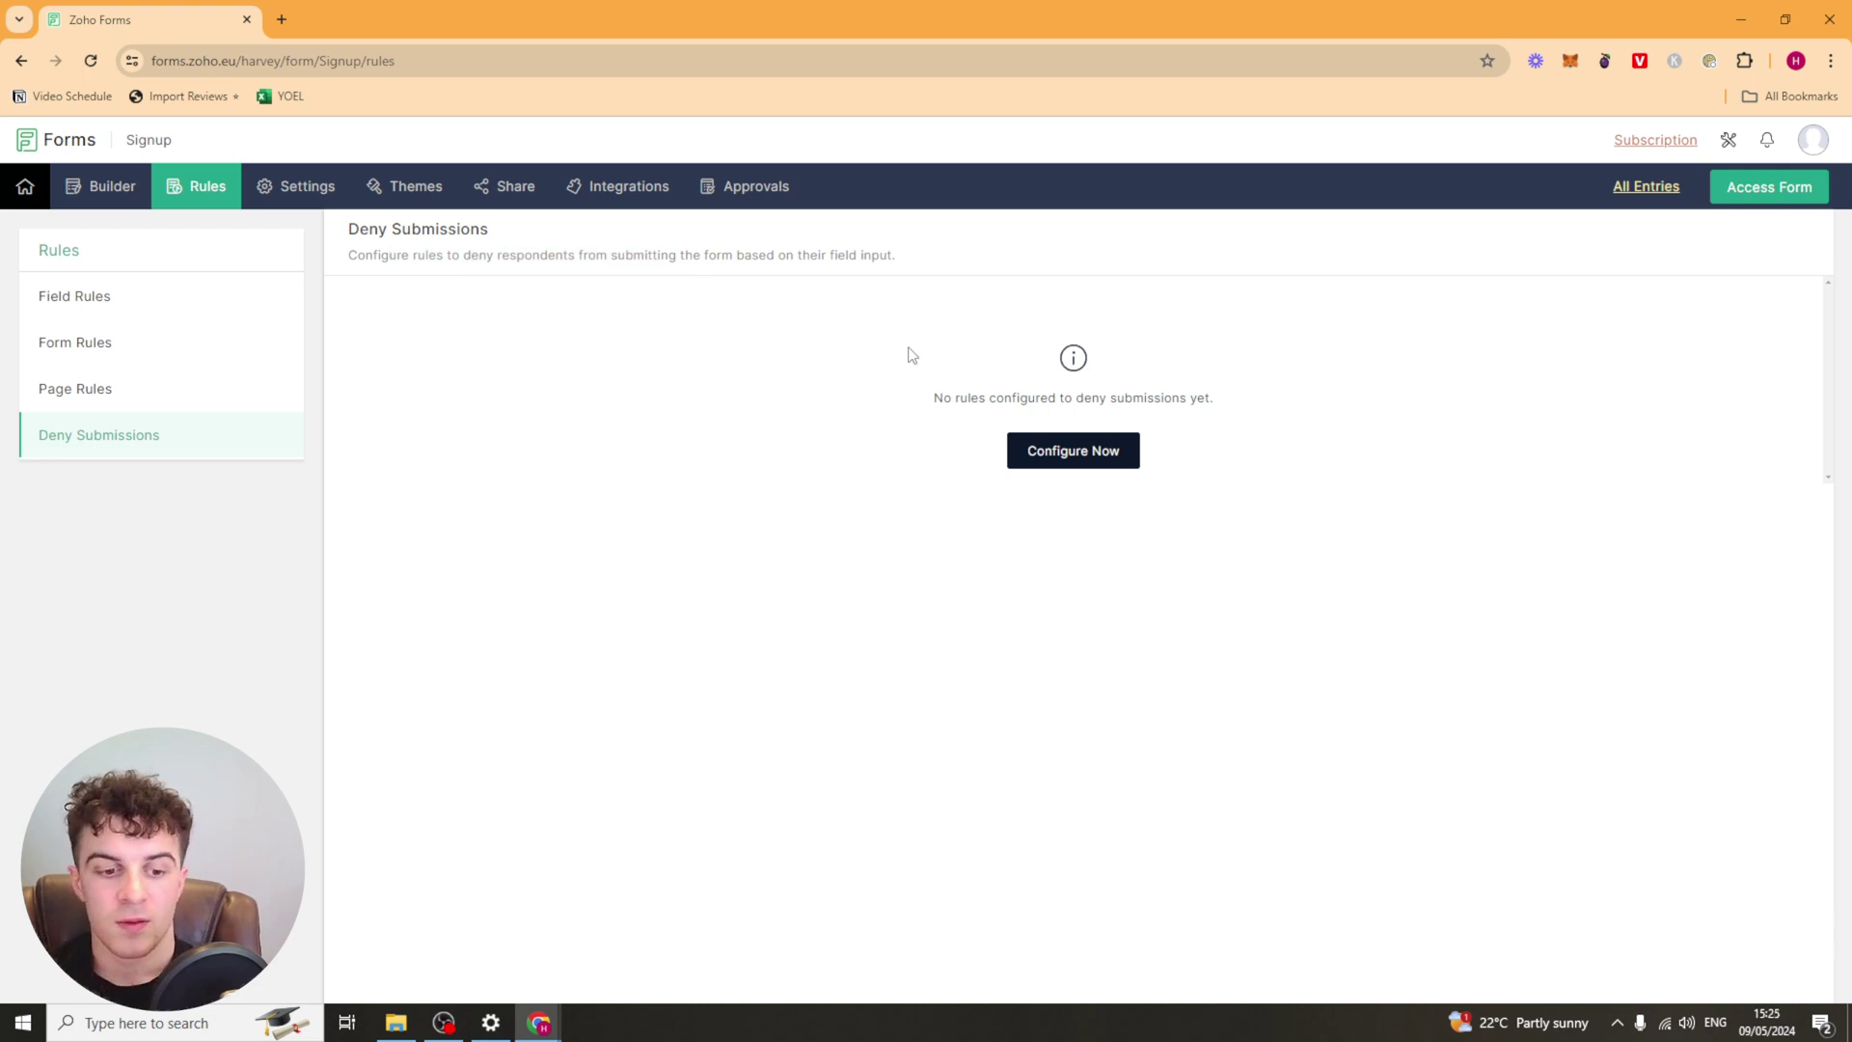
# Review the thank-you page, date/time, prefill URL alias and form availability settings
pyautogui.click(312, 198)
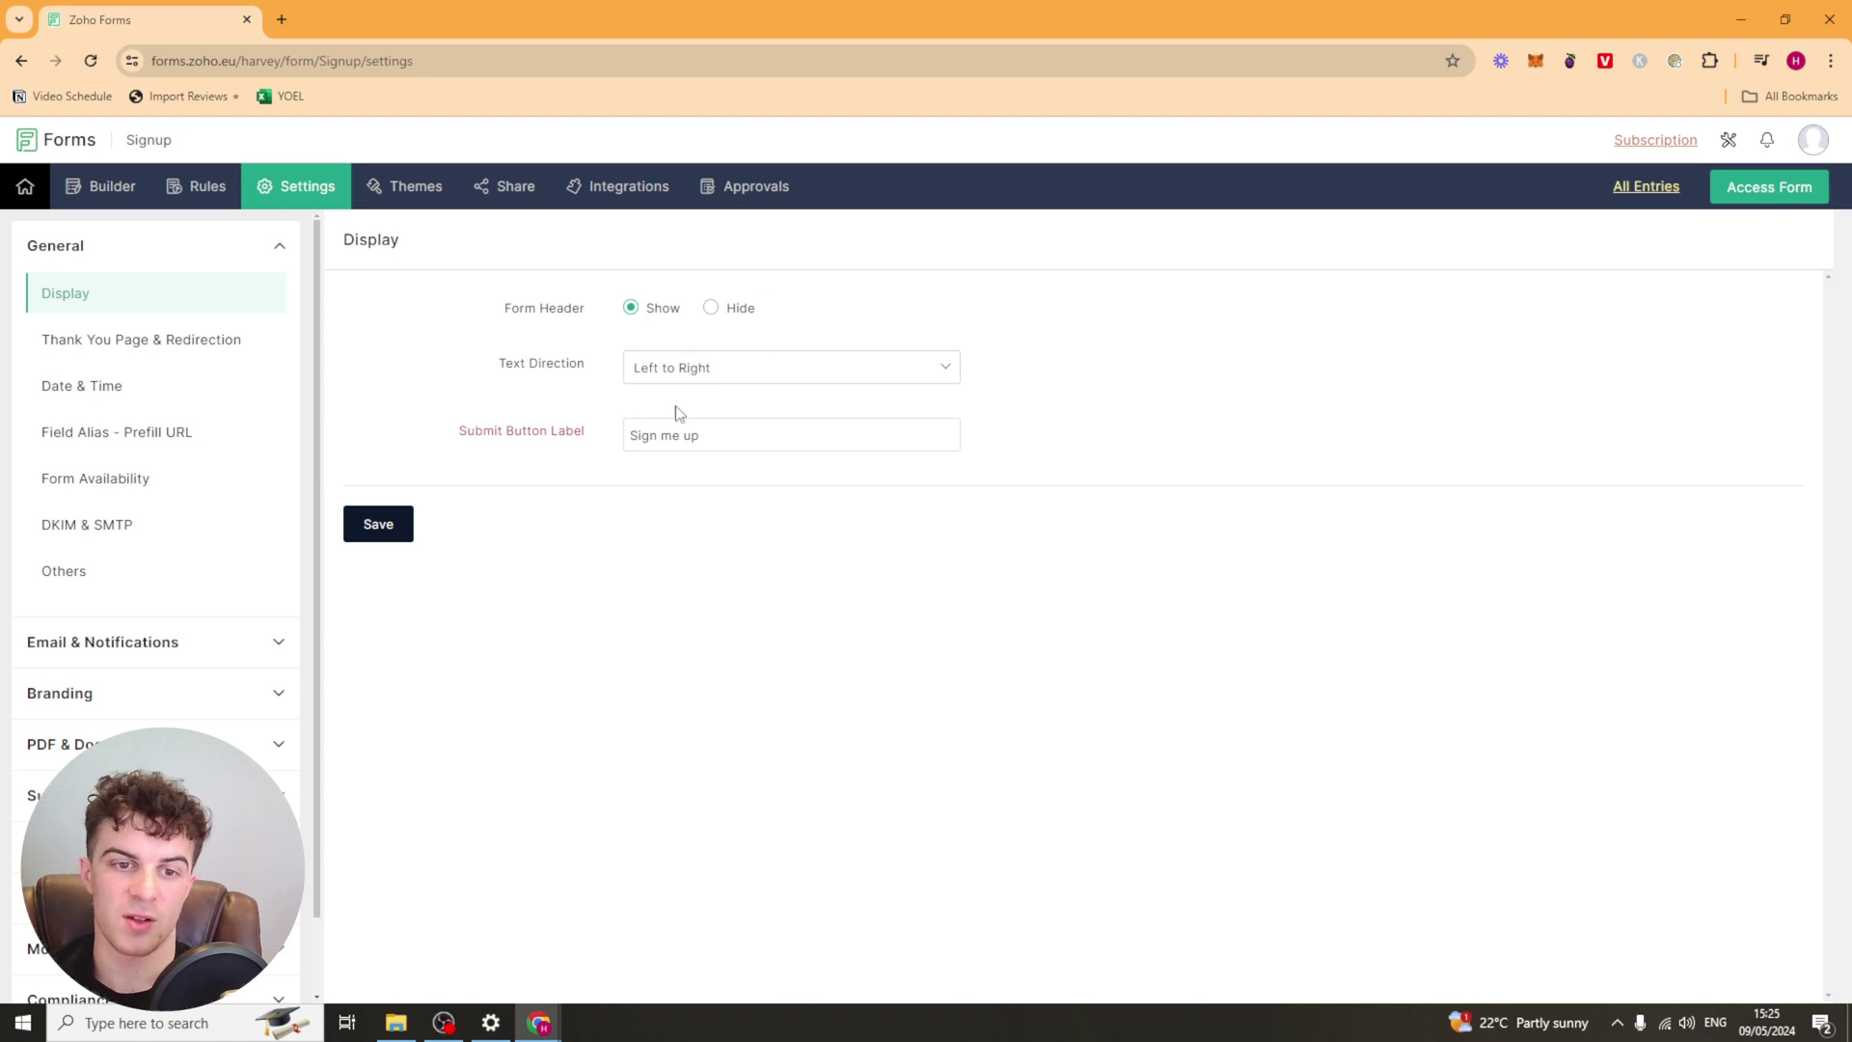
pyautogui.click(154, 341)
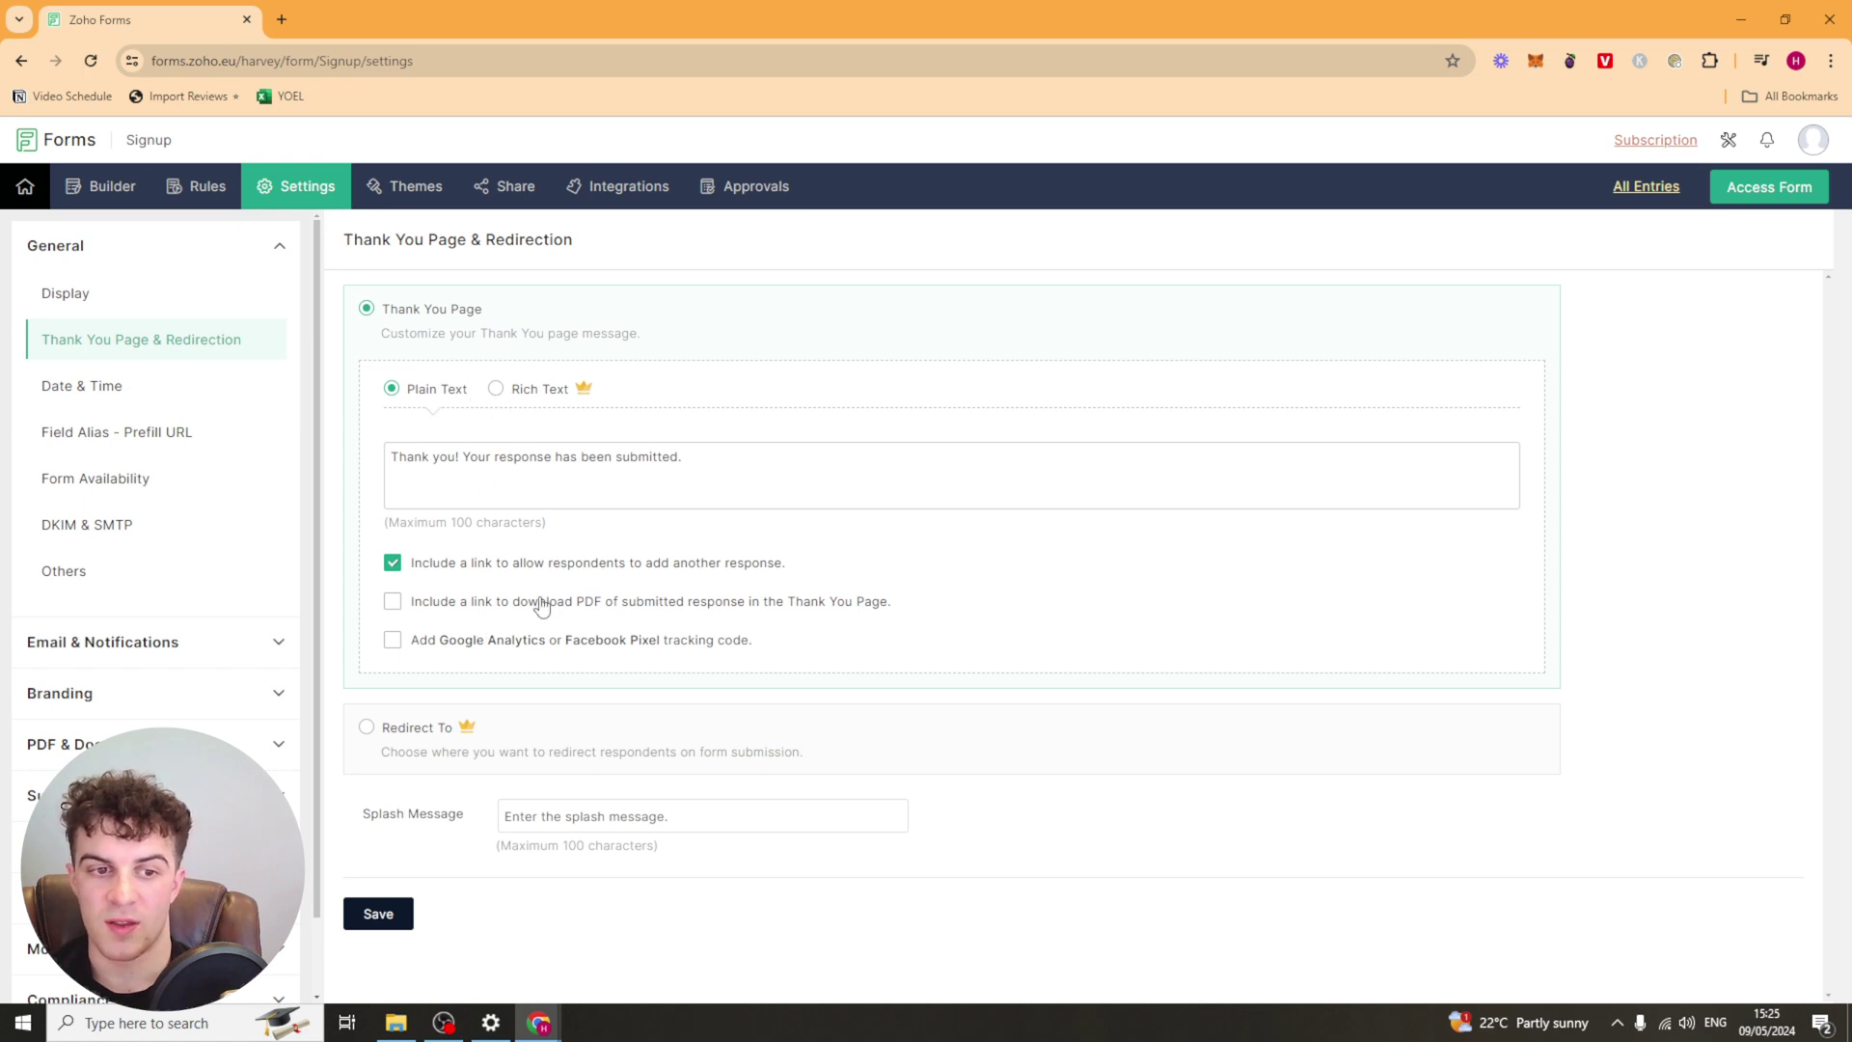
pyautogui.click(128, 385)
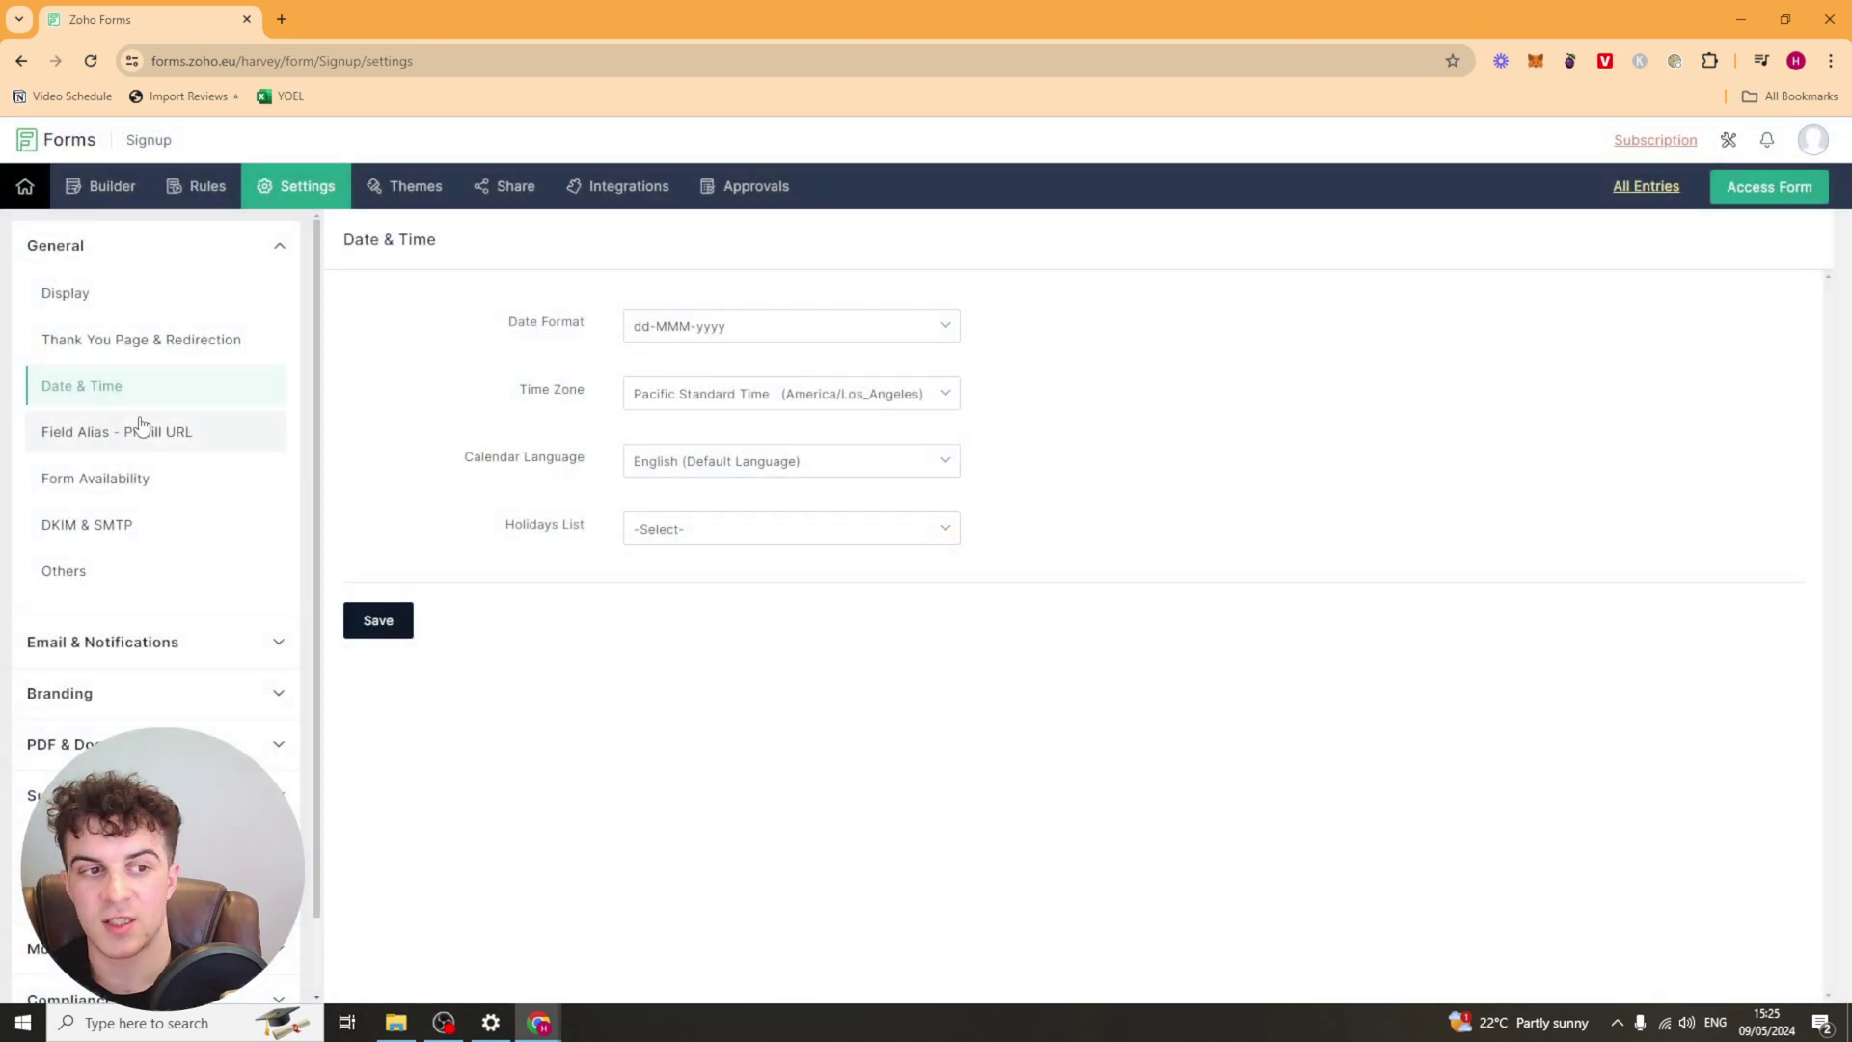
pyautogui.click(140, 430)
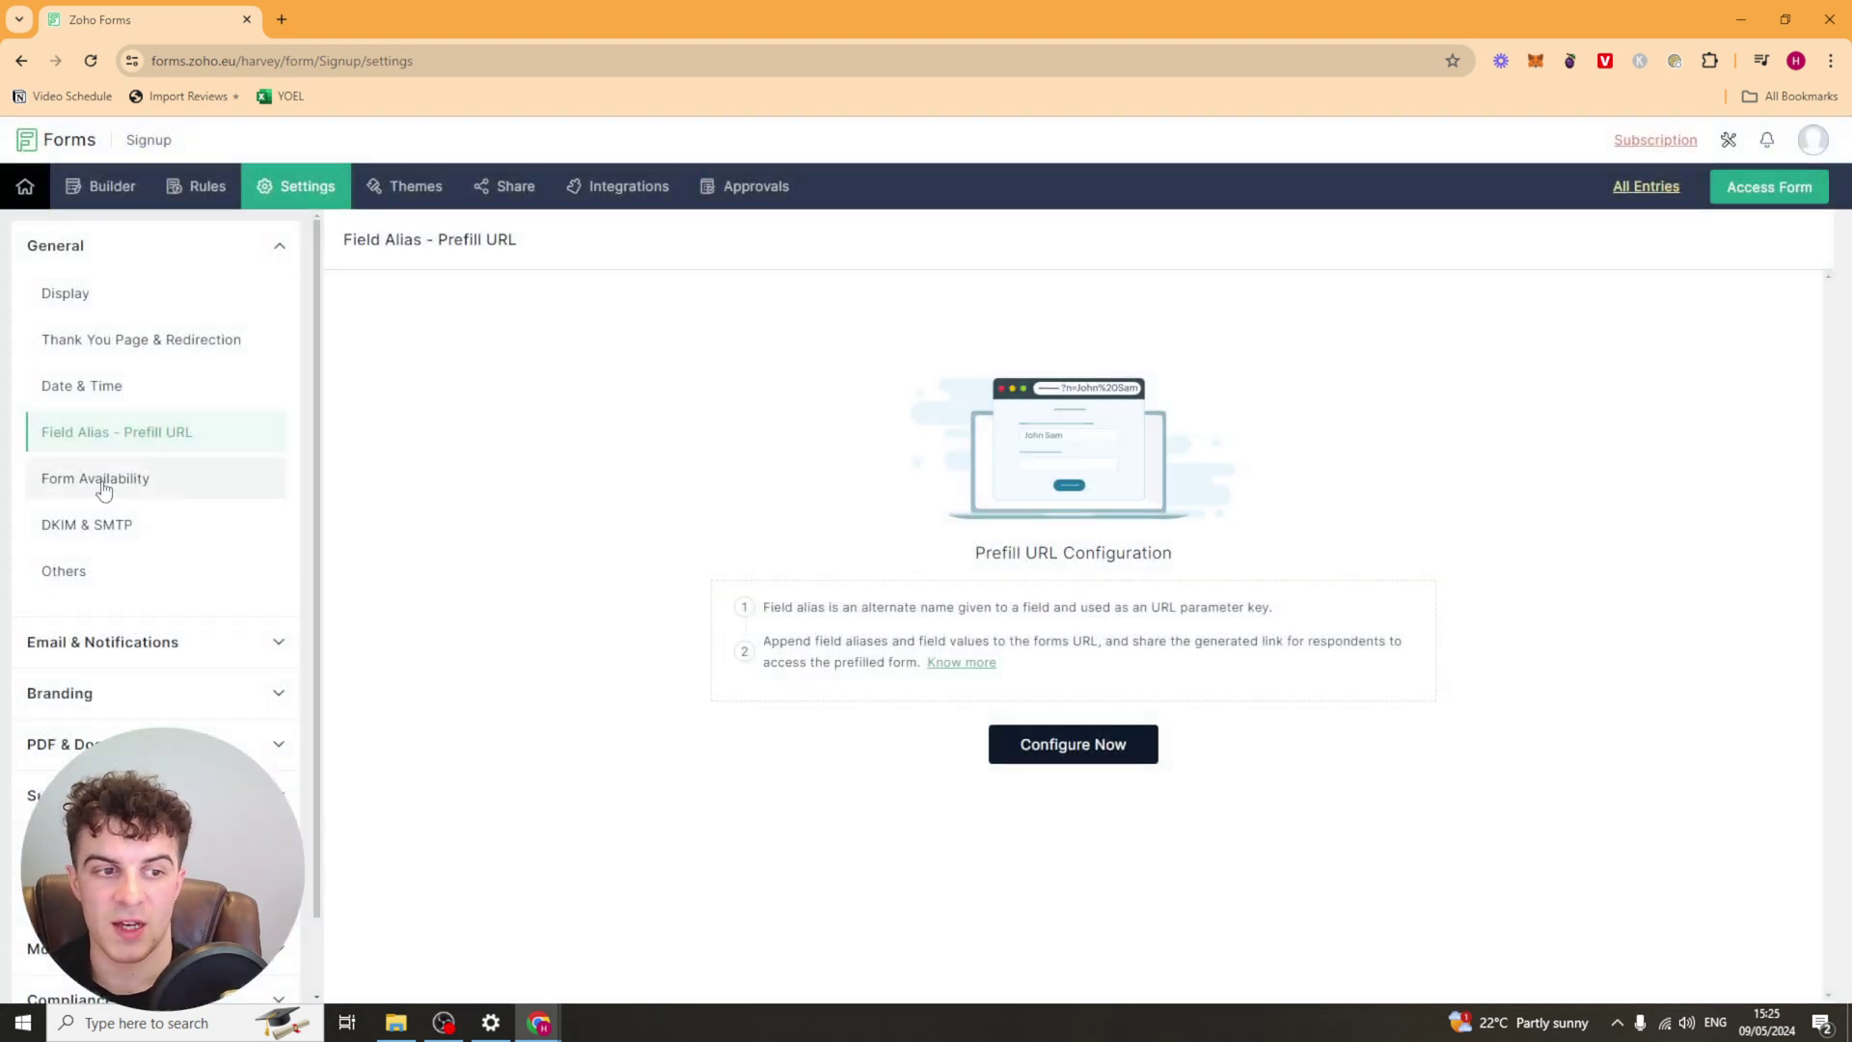
pyautogui.click(104, 491)
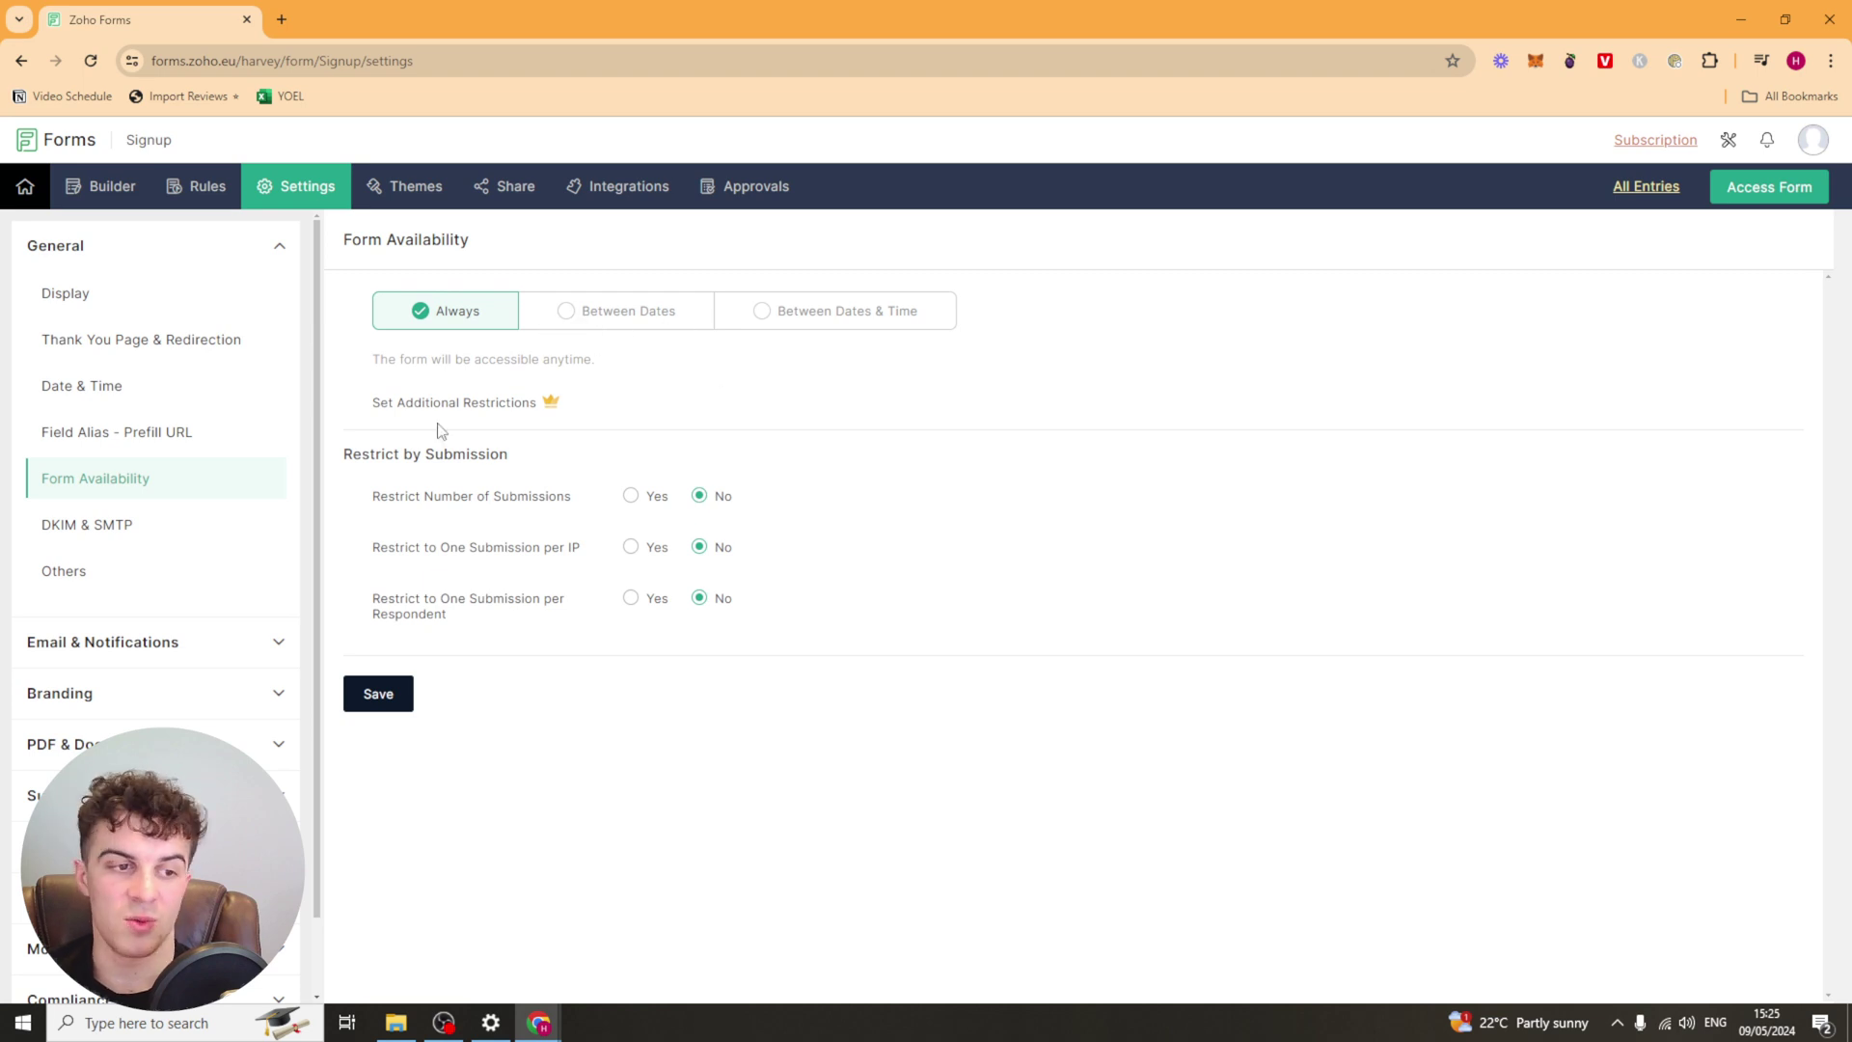
# Check the DKIM & SMTP sending options, keeping the default email server
pyautogui.click(164, 532)
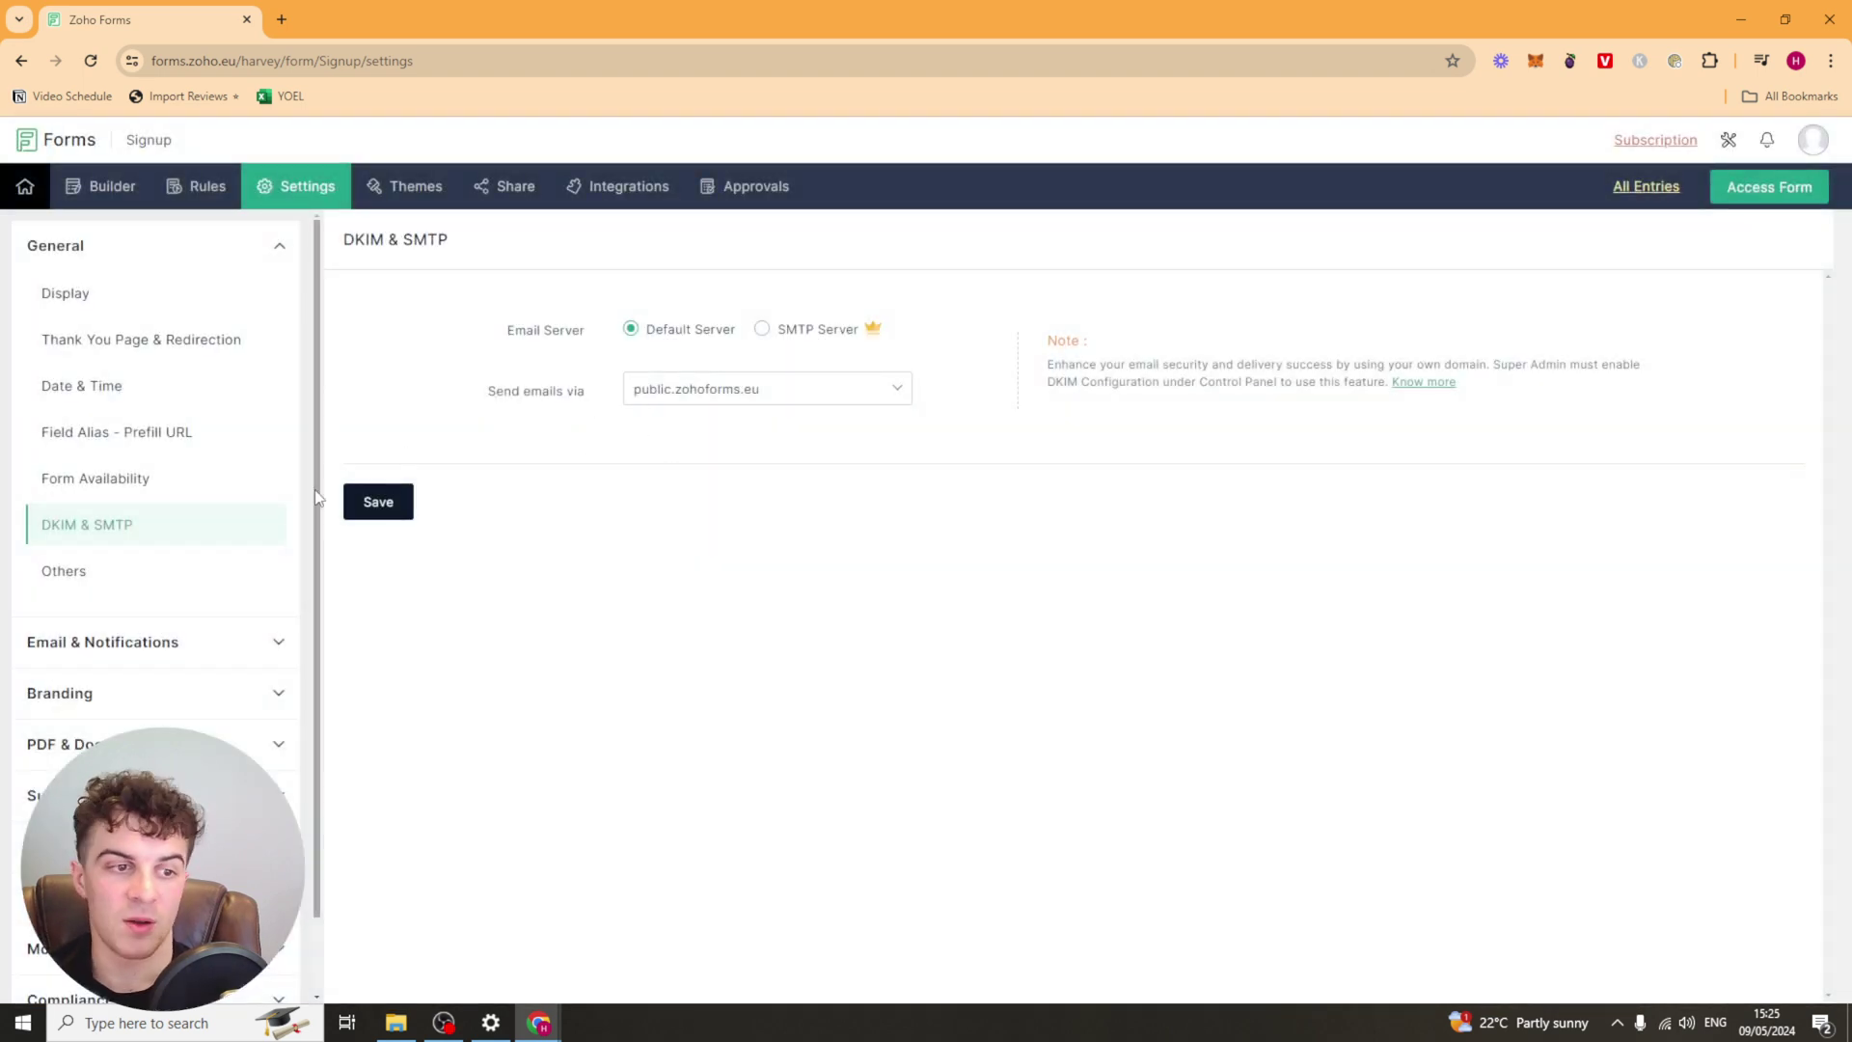
pyautogui.click(748, 395)
pyautogui.click(880, 398)
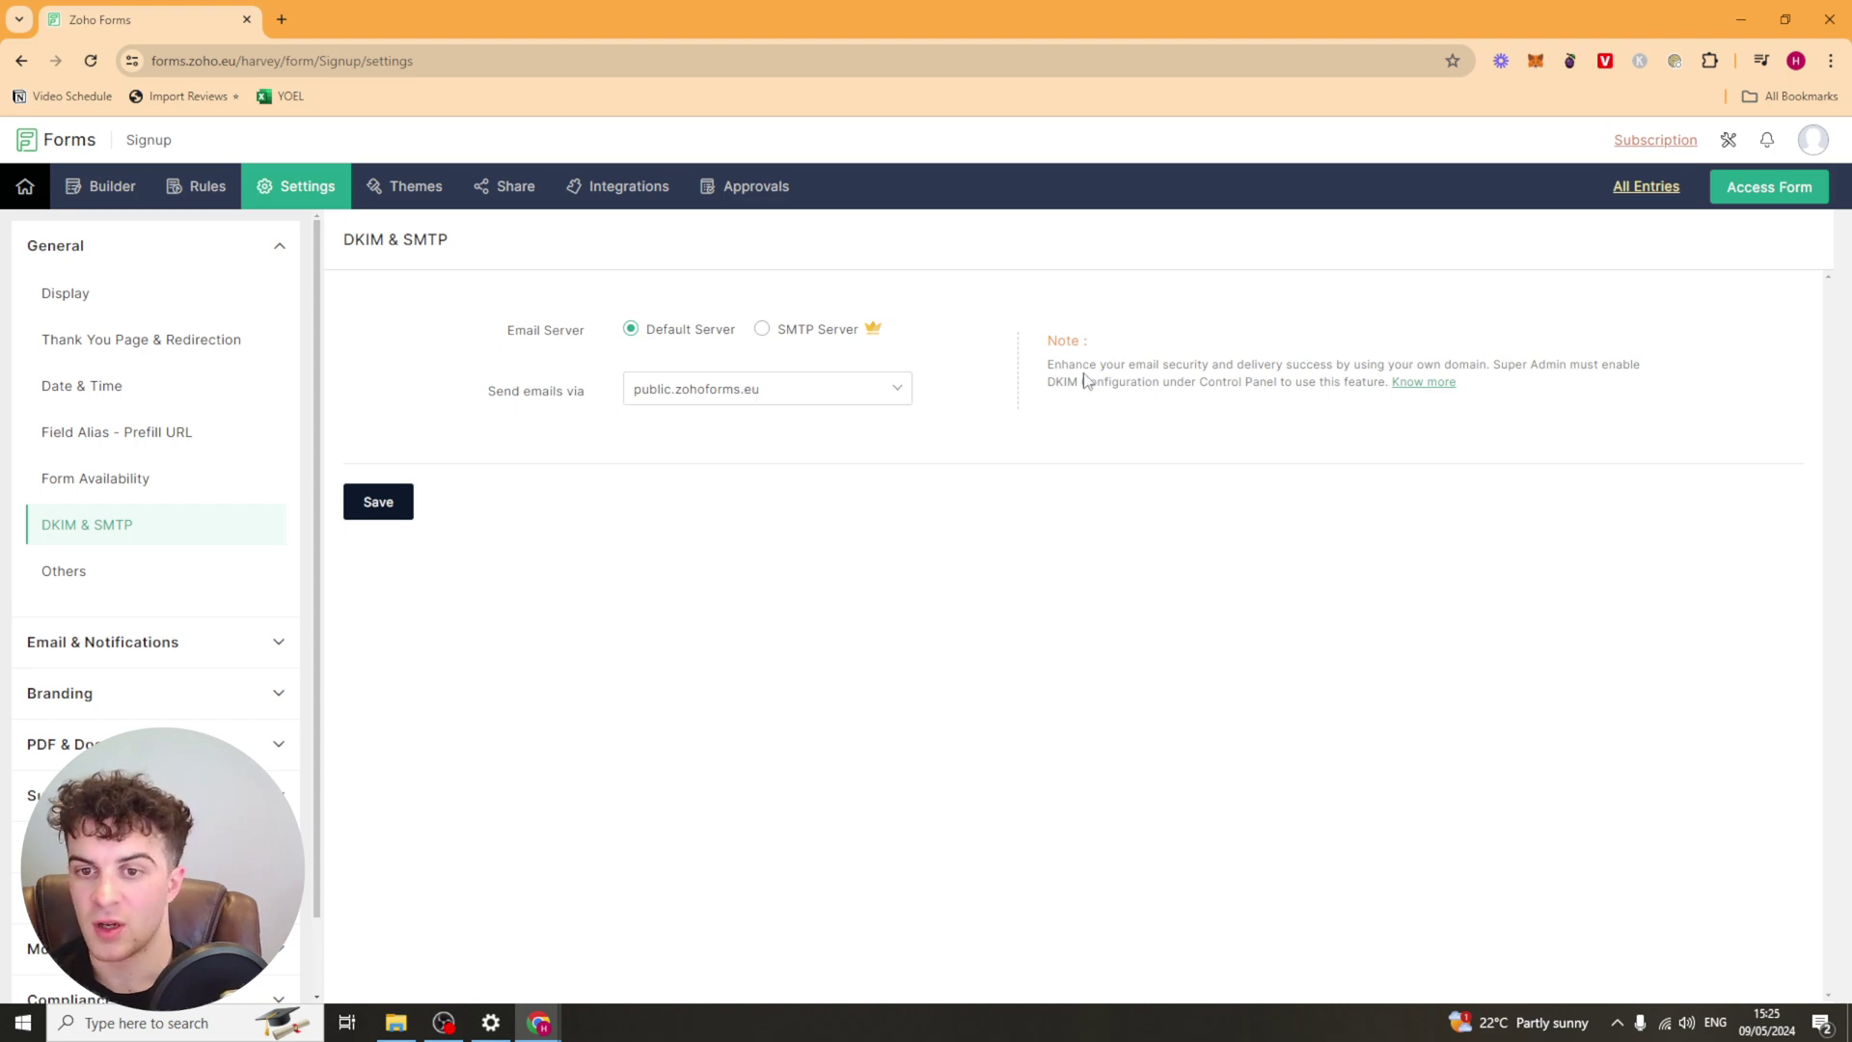
pyautogui.click(763, 330)
pyautogui.click(1259, 376)
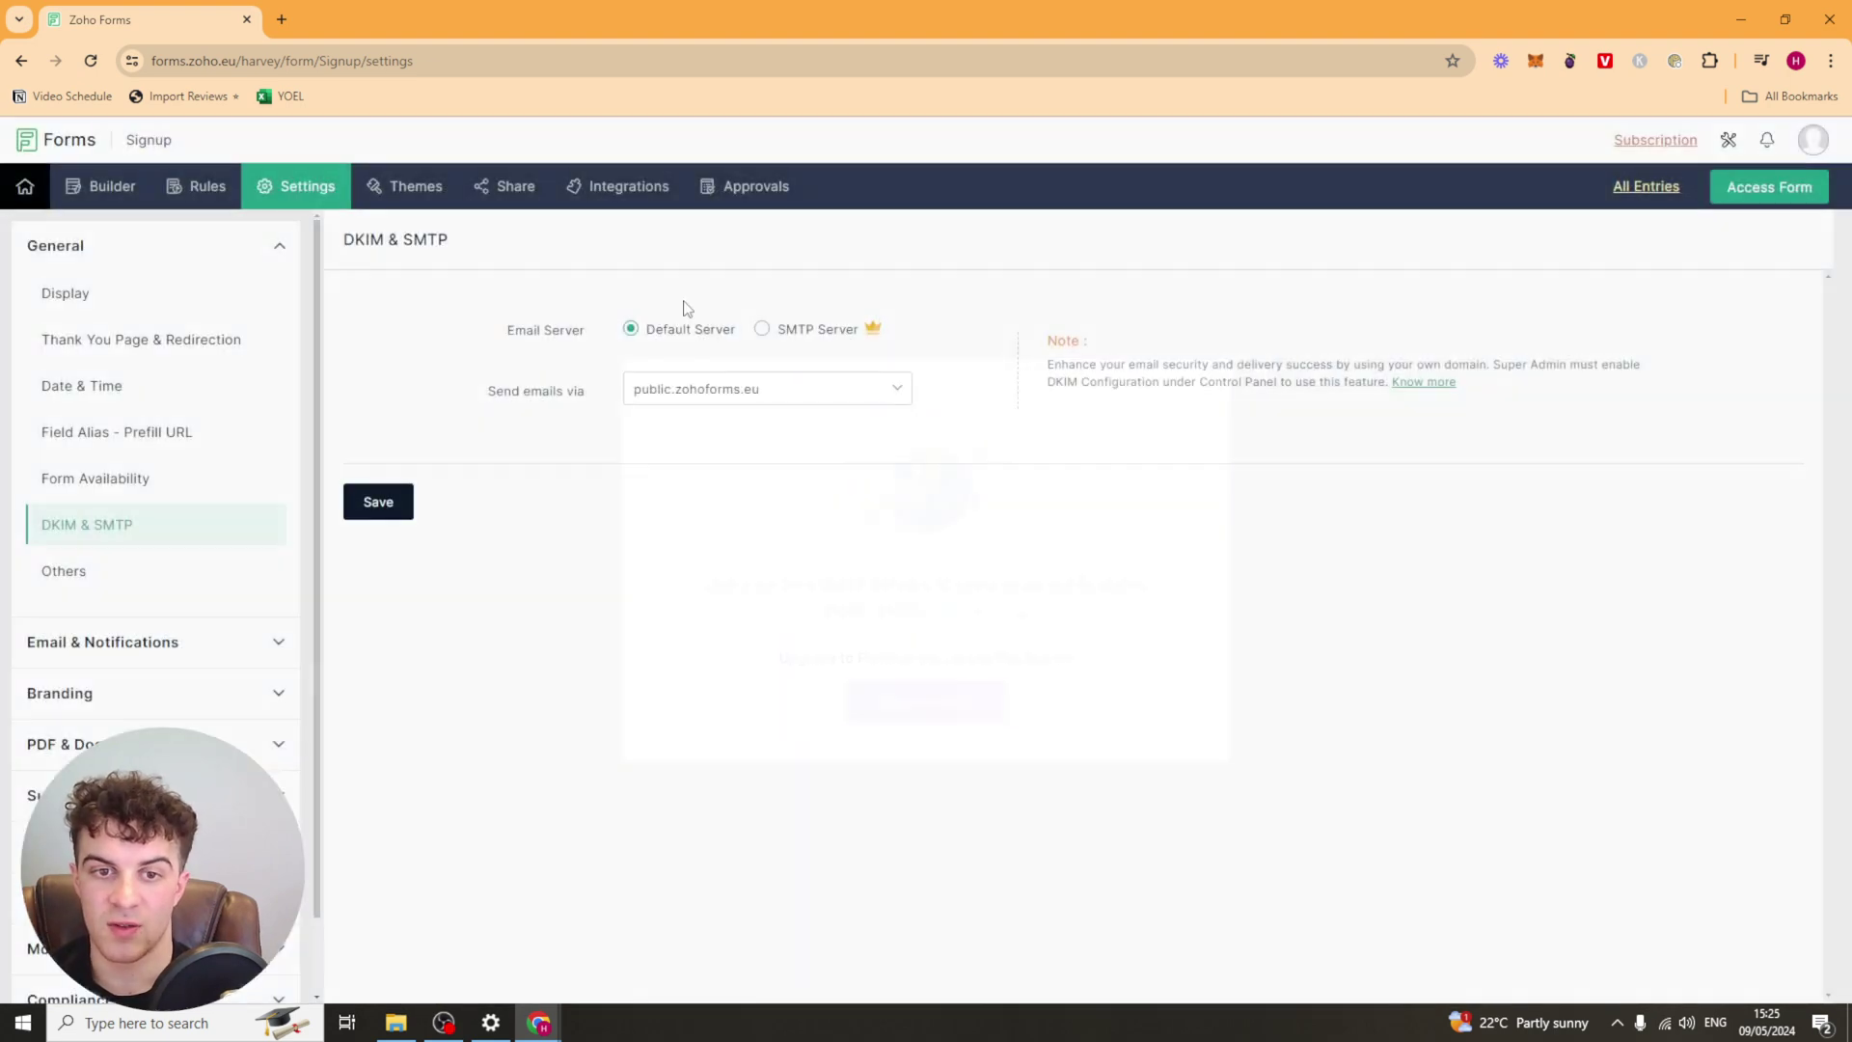
# View the Others settings for name/address delimiters and respondent location
pyautogui.click(130, 564)
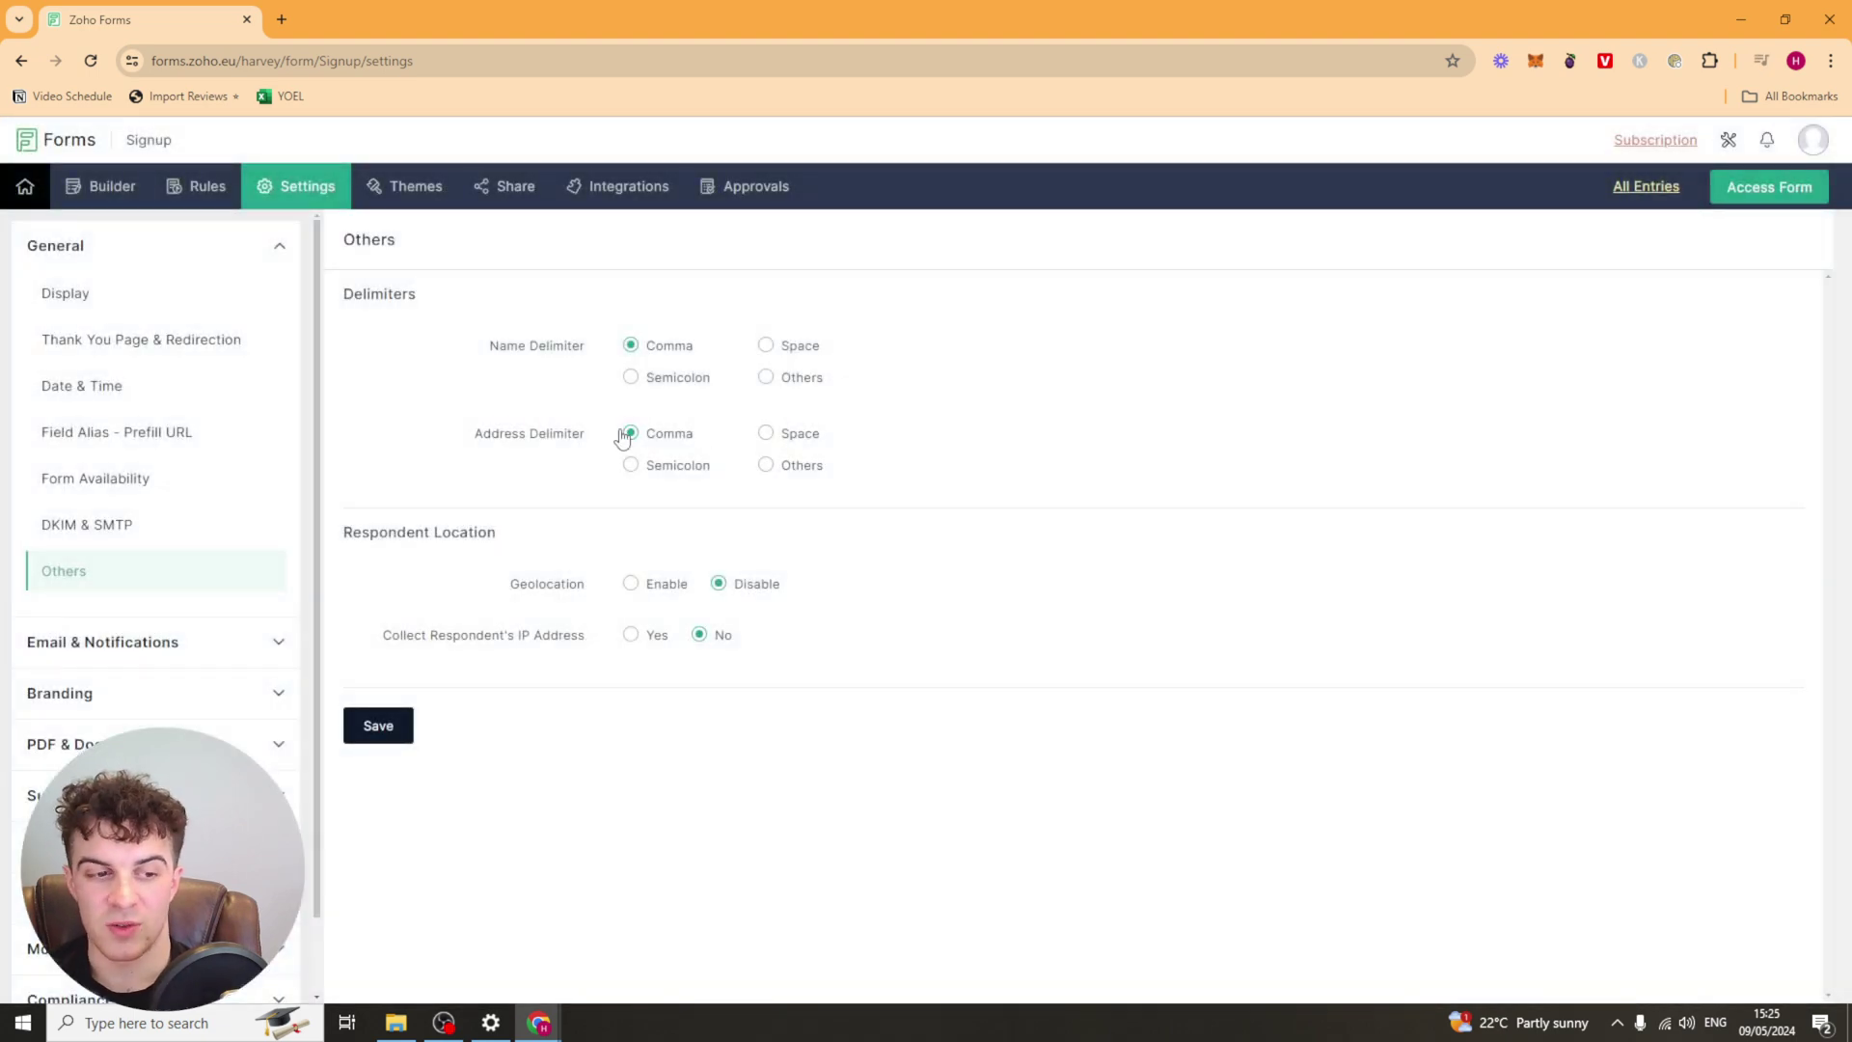
pyautogui.scroll(-2, 111, 579)
pyautogui.click(248, 550)
# Start a new email notification and look over its template
pyautogui.click(48, 338)
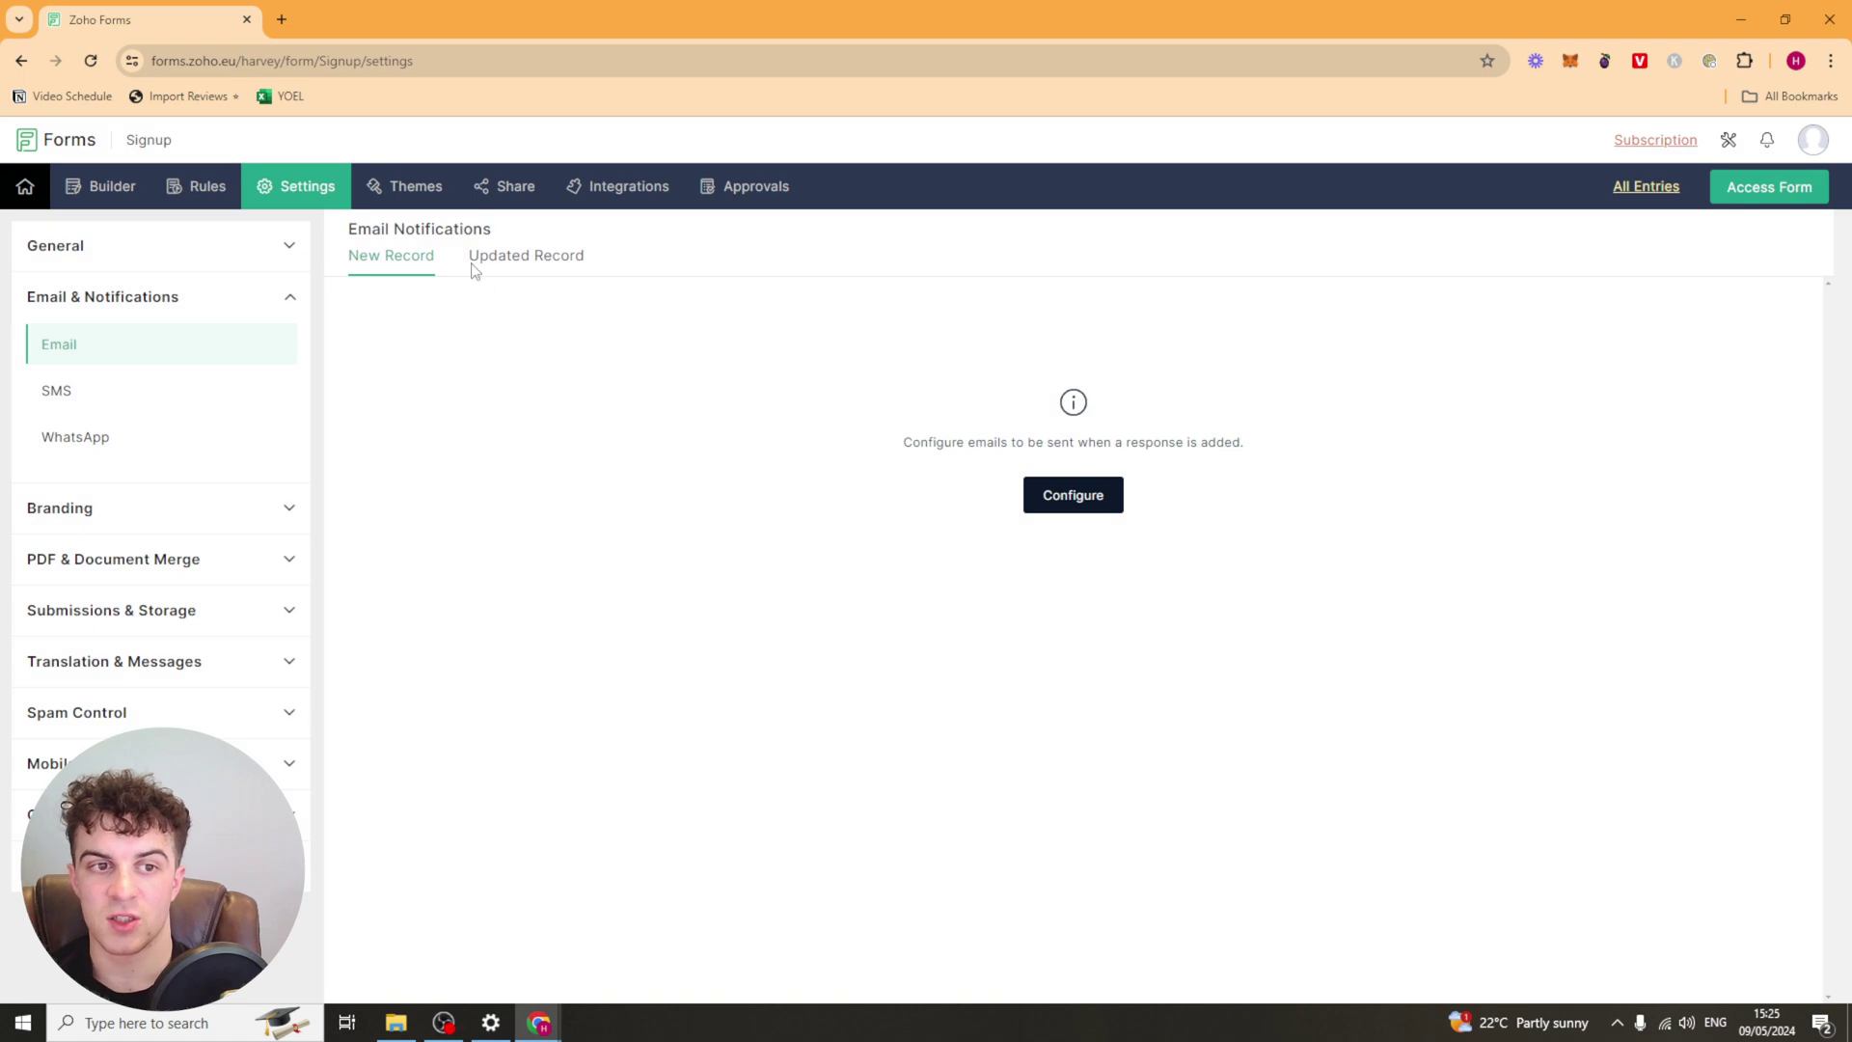
pyautogui.click(1106, 506)
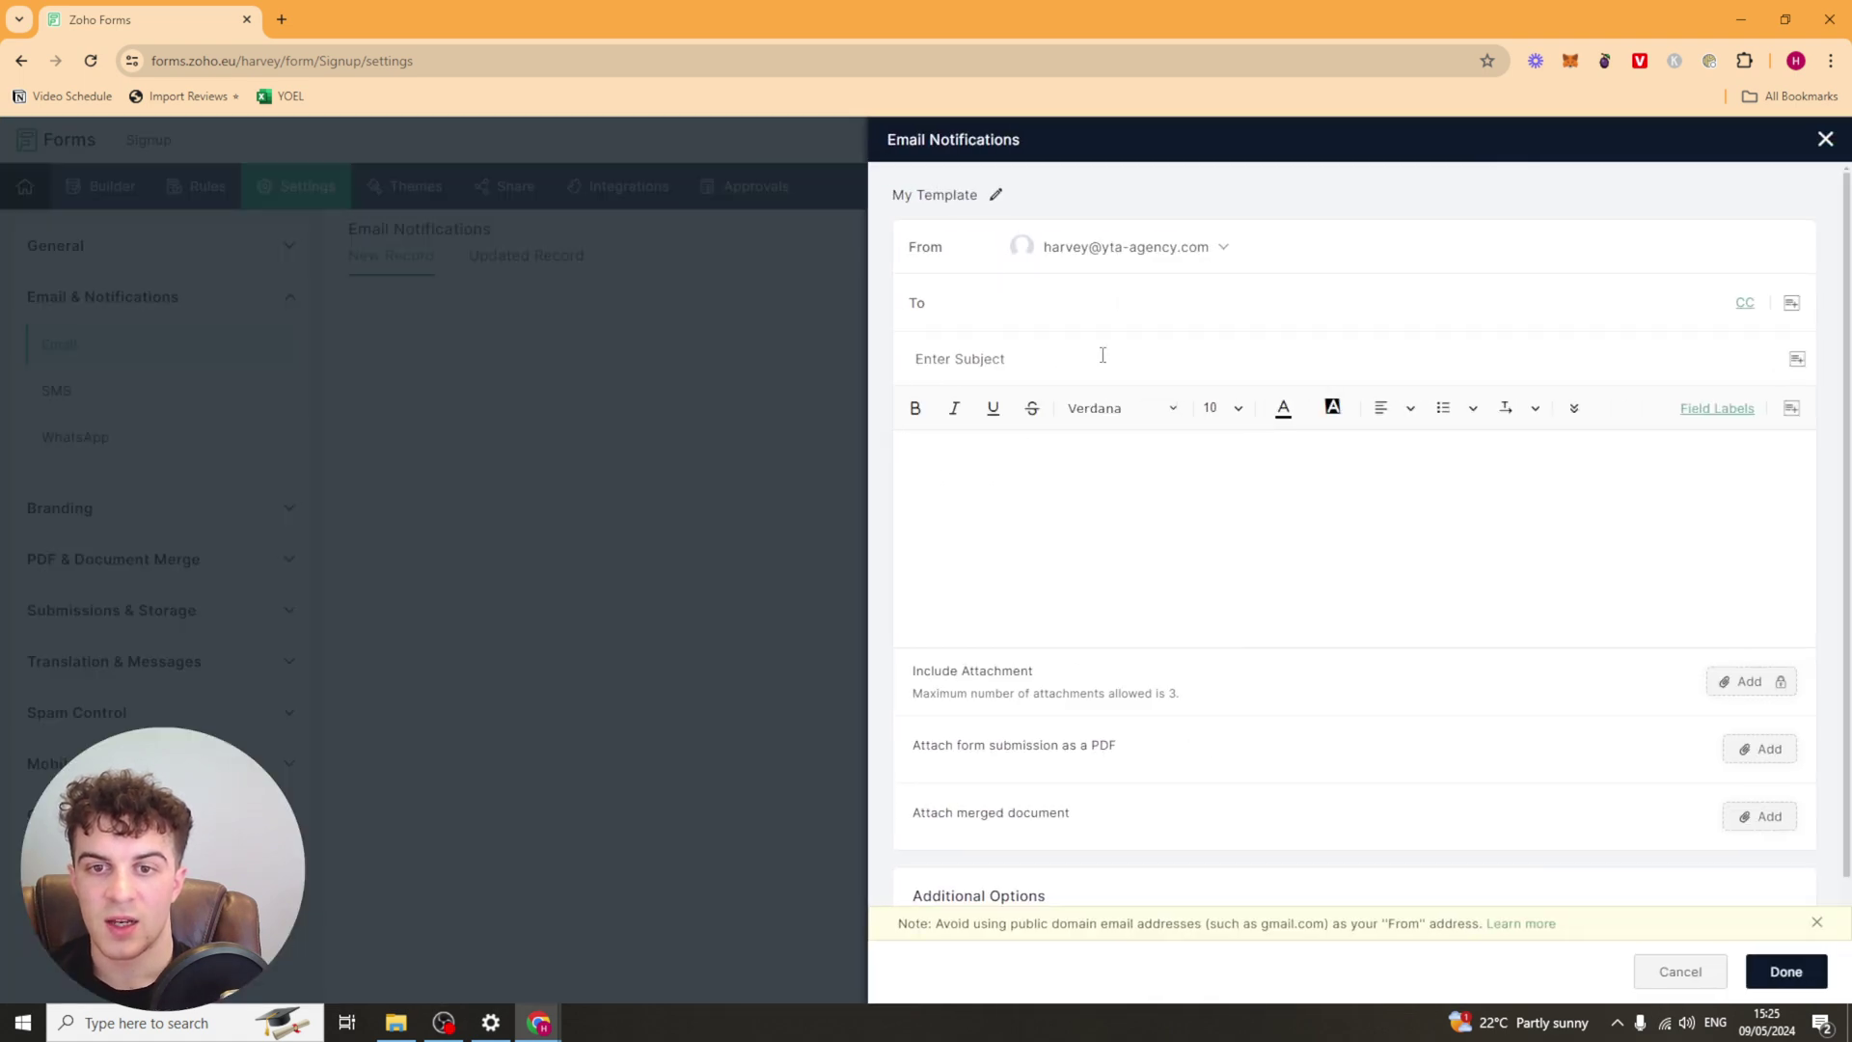
pyautogui.scroll(-1, 1131, 560)
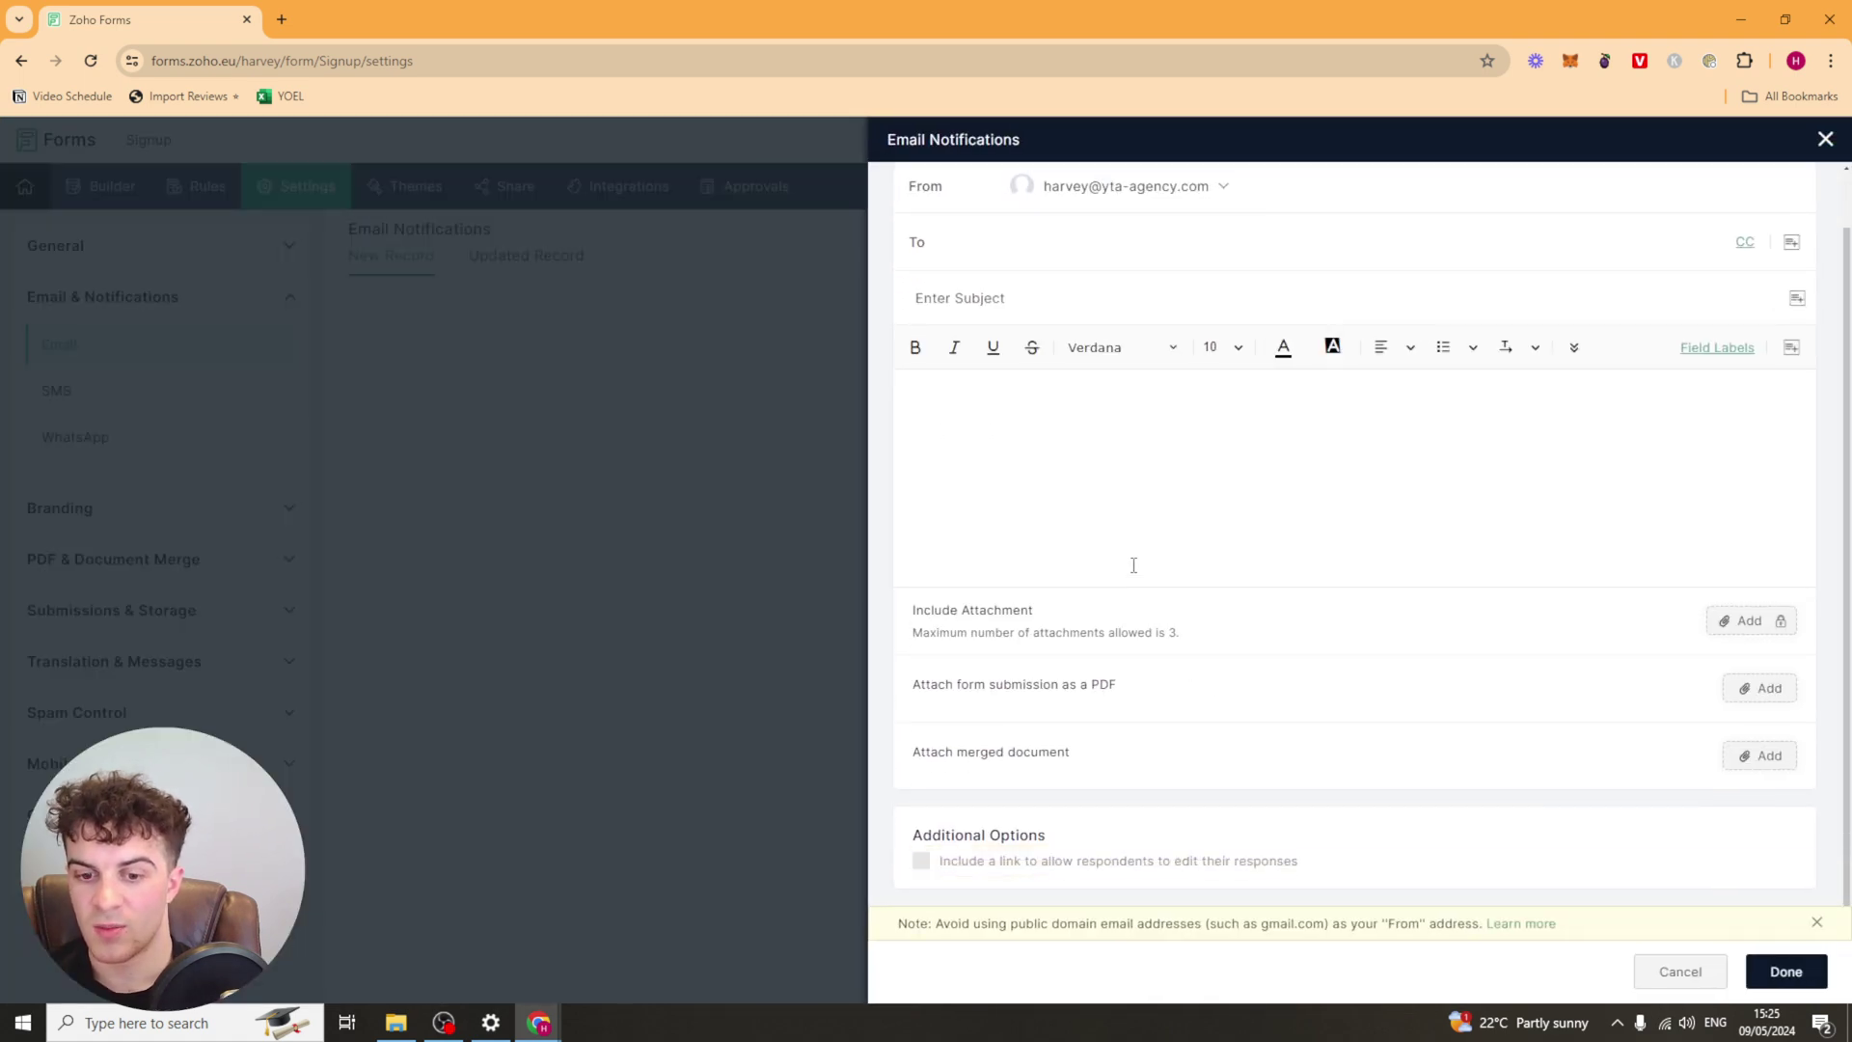
pyautogui.scroll(1, 1147, 605)
pyautogui.scroll(-1, 1141, 595)
pyautogui.scroll(1, 1136, 570)
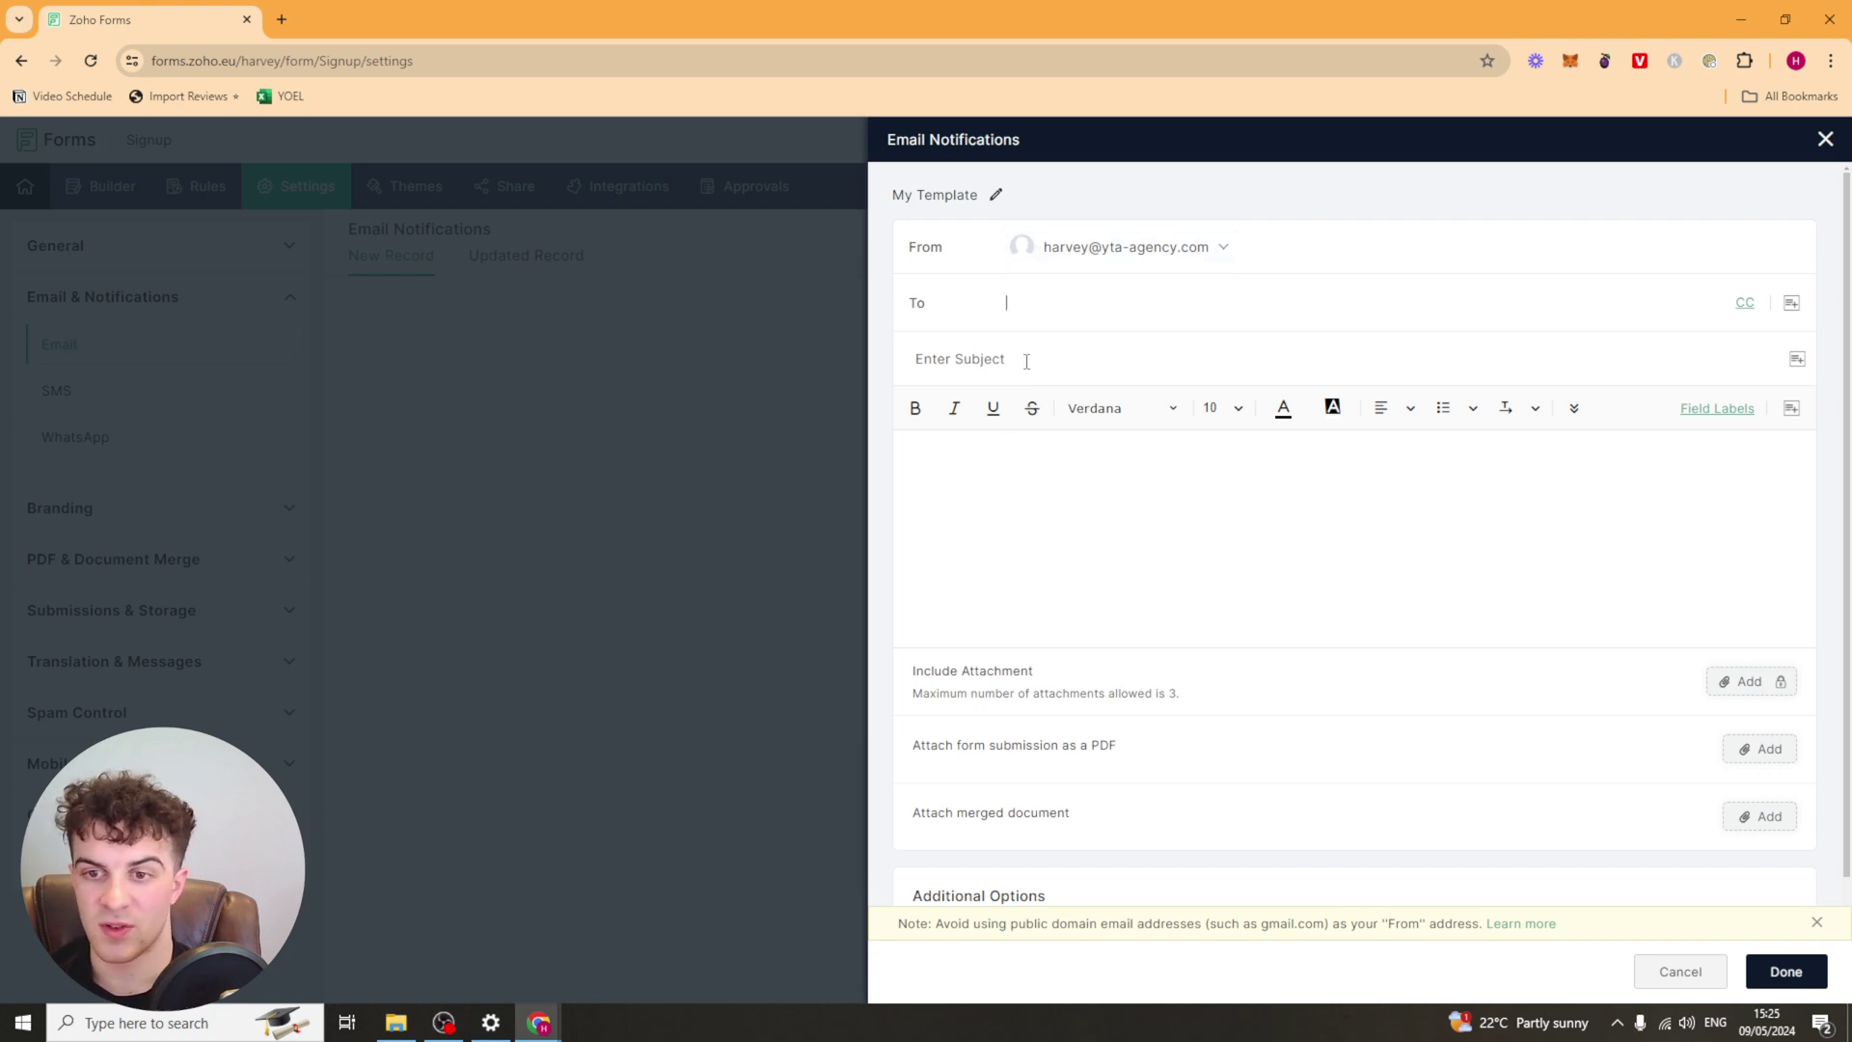
pyautogui.scroll(-1, 1109, 620)
pyautogui.scroll(1, 1255, 673)
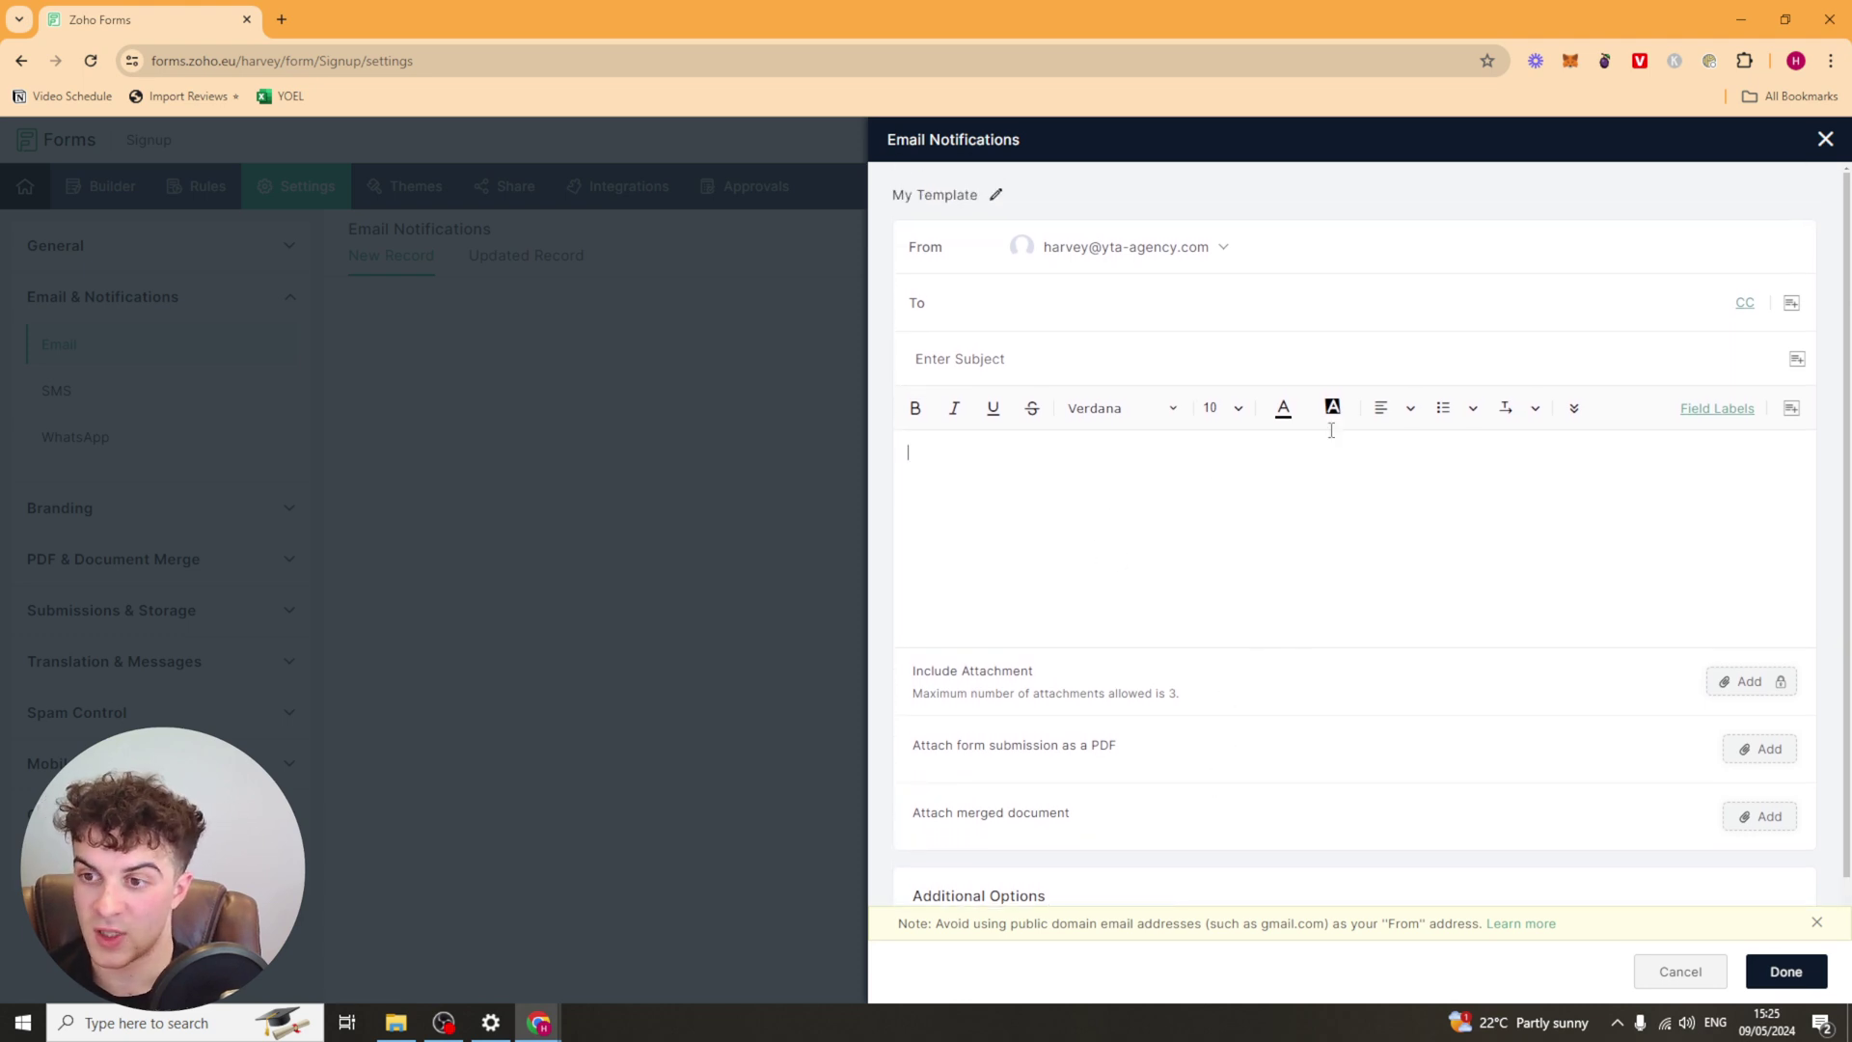
# Insert the Name - First field into the email body, then close the editor
pyautogui.click(1792, 412)
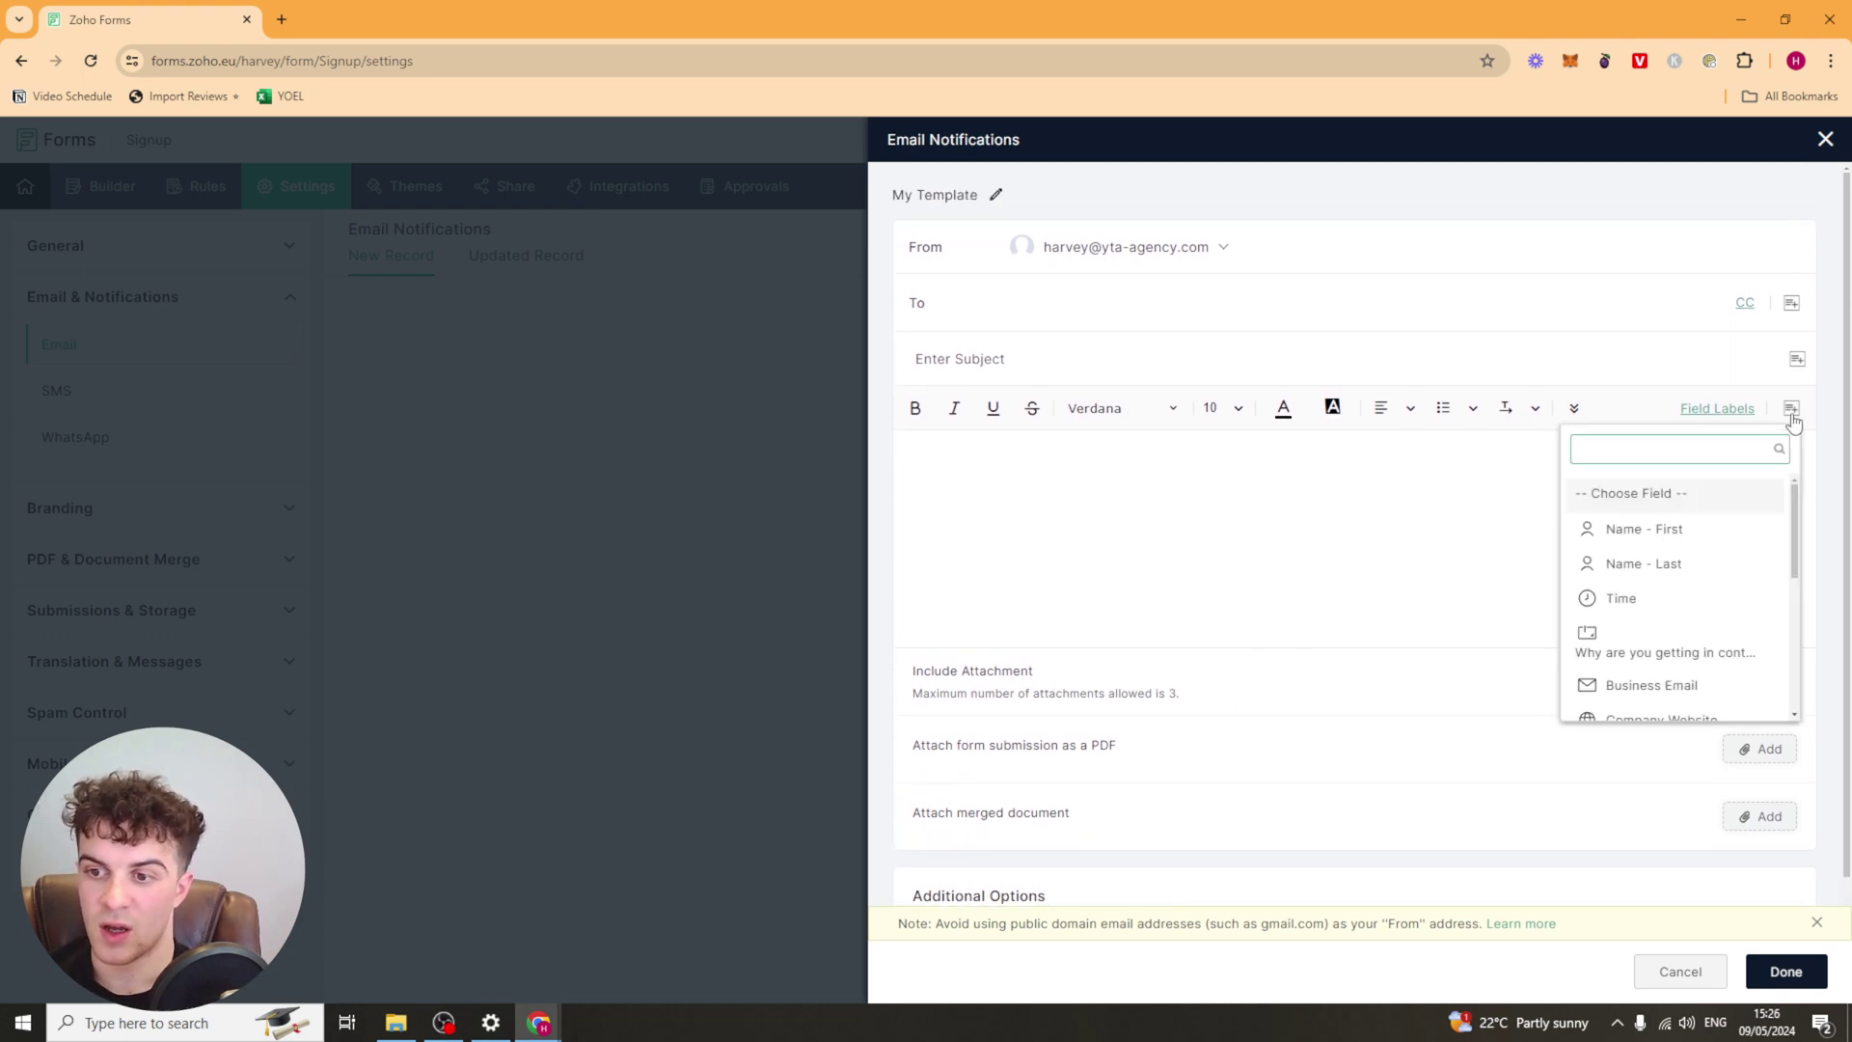
pyautogui.click(1637, 529)
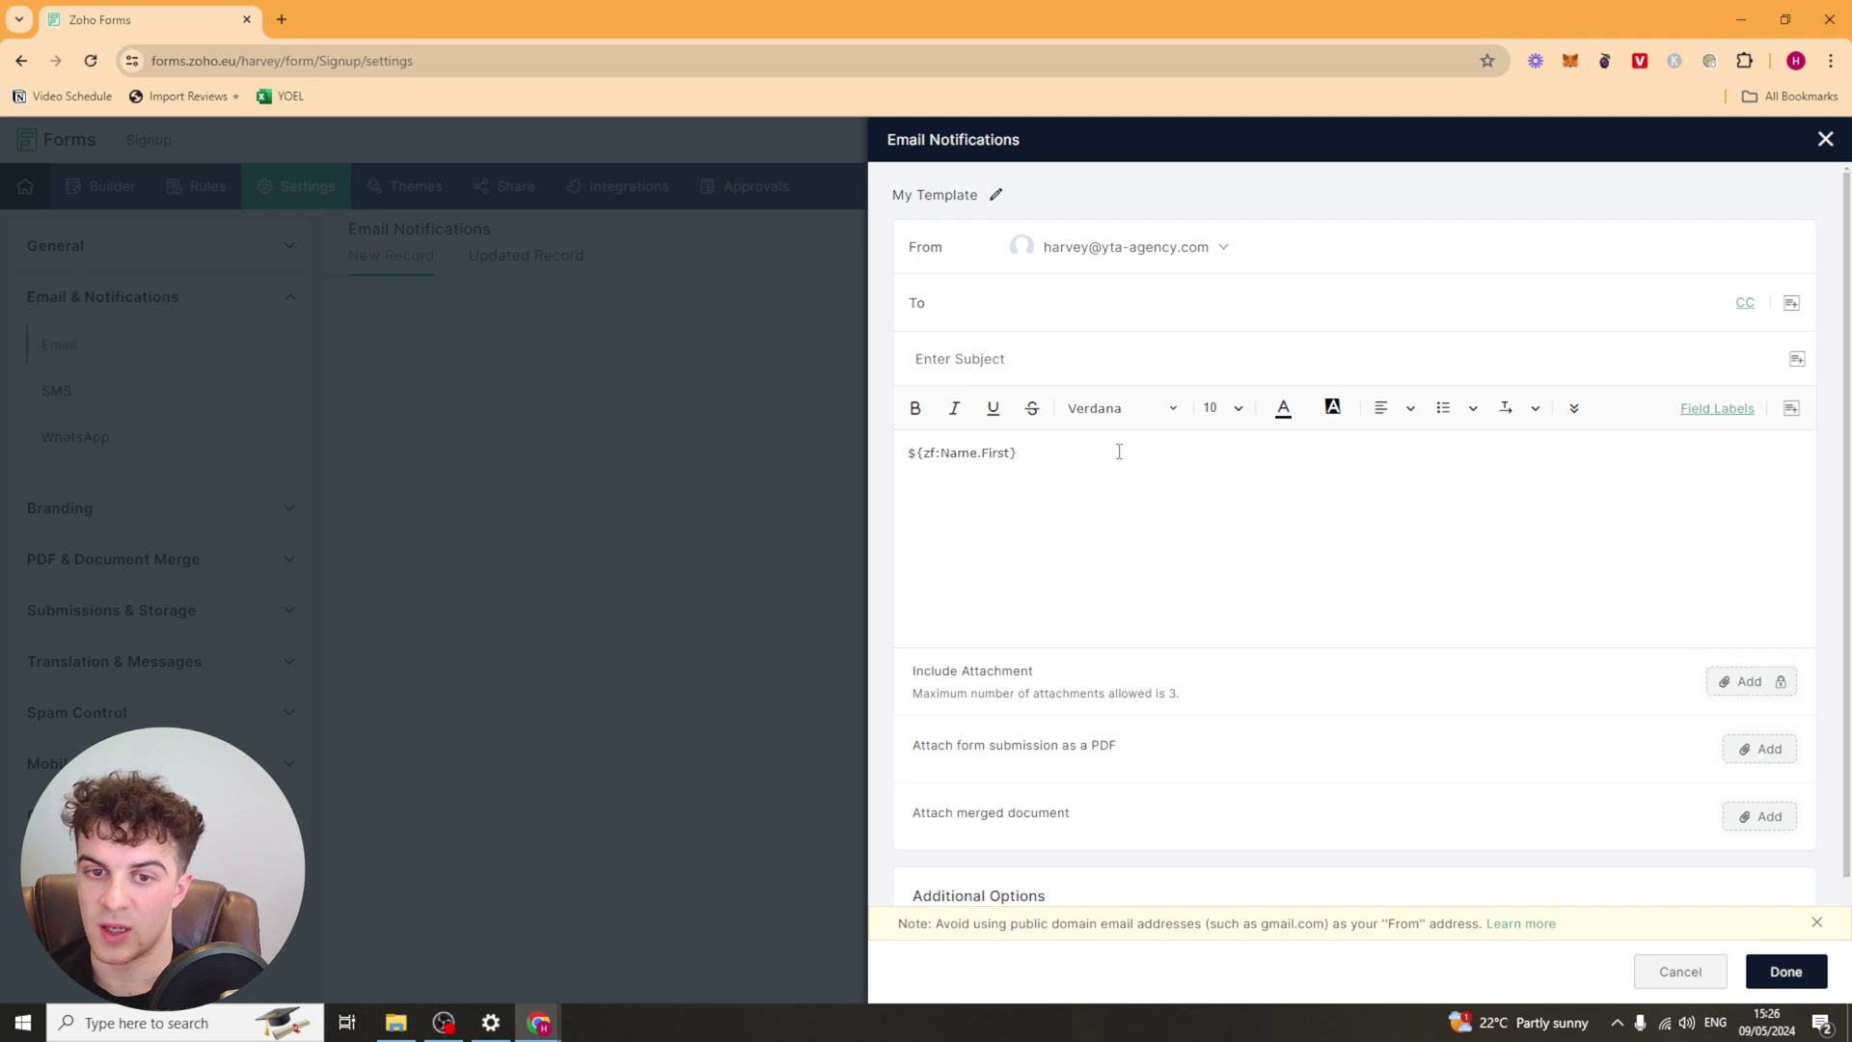
pyautogui.click(1793, 410)
pyautogui.scroll(-1, 1680, 579)
pyautogui.scroll(1, 1675, 582)
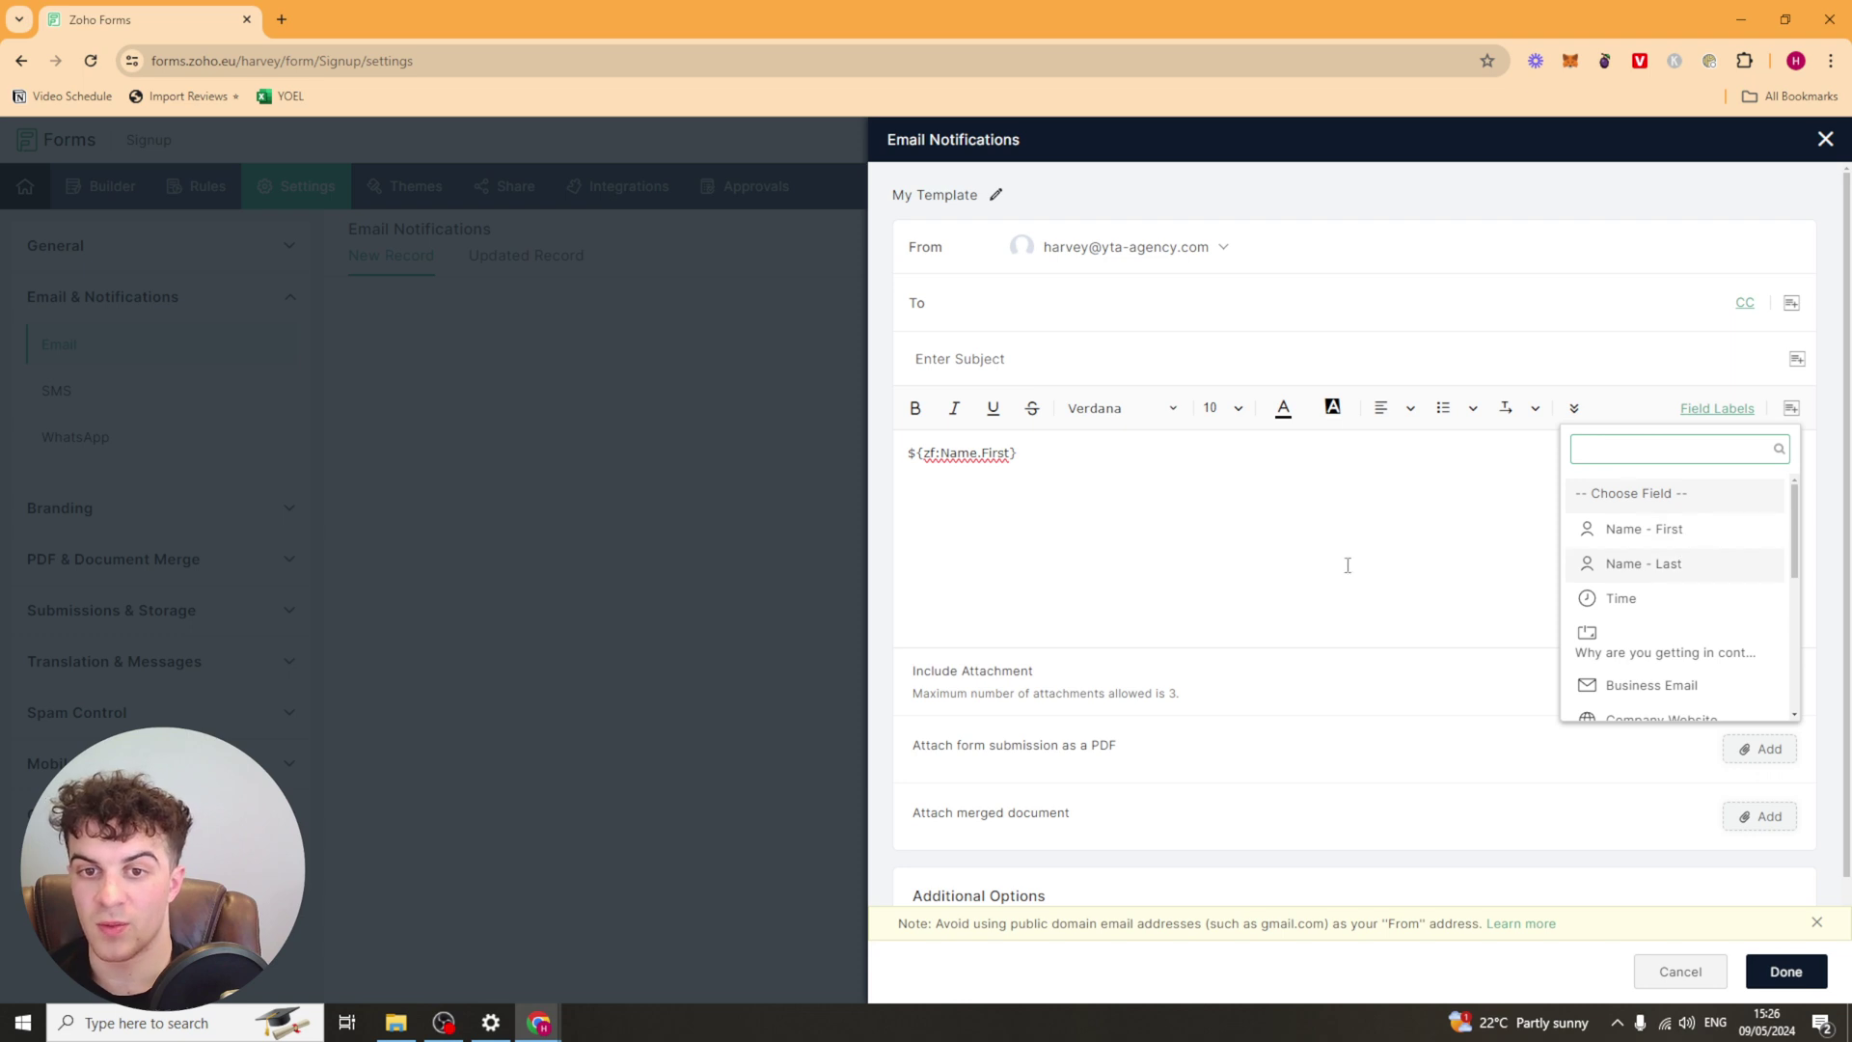
pyautogui.scroll(-2, 1664, 569)
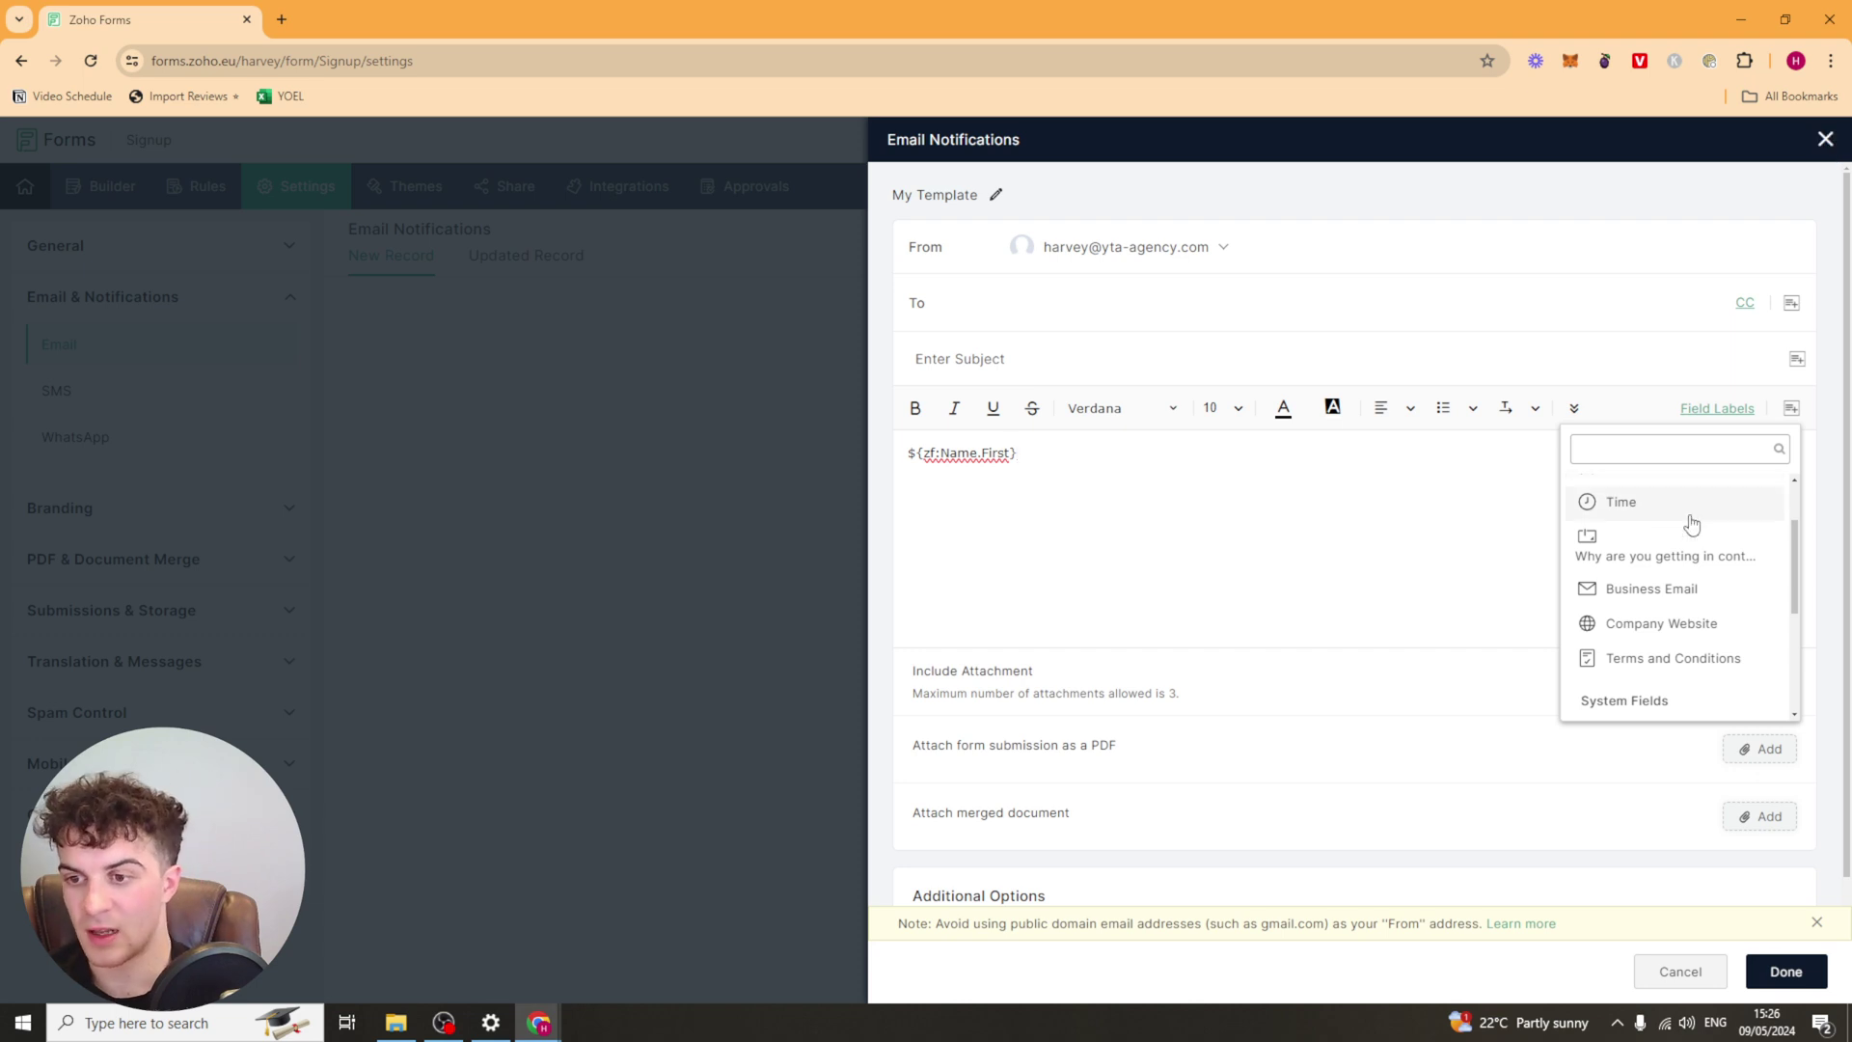
pyautogui.scroll(2, 1633, 620)
pyautogui.click(1421, 712)
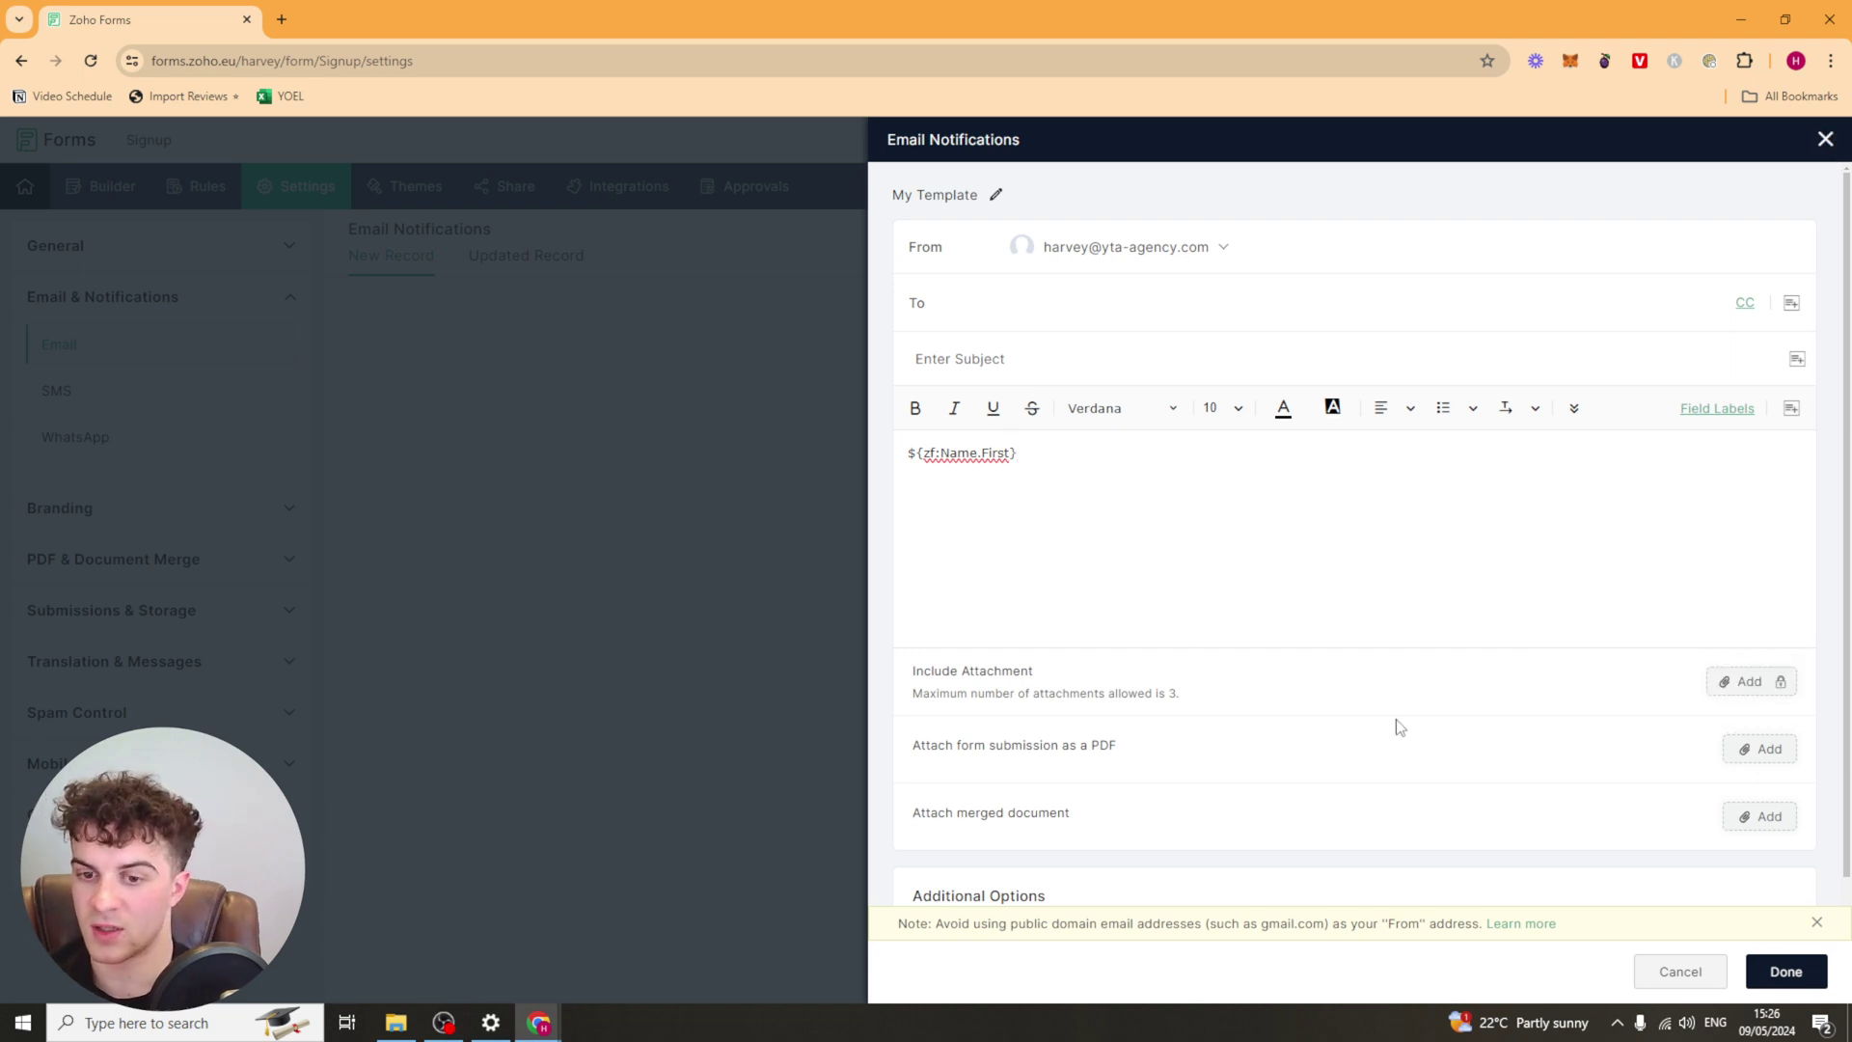
pyautogui.scroll(-1, 1785, 762)
pyautogui.scroll(1, 1478, 763)
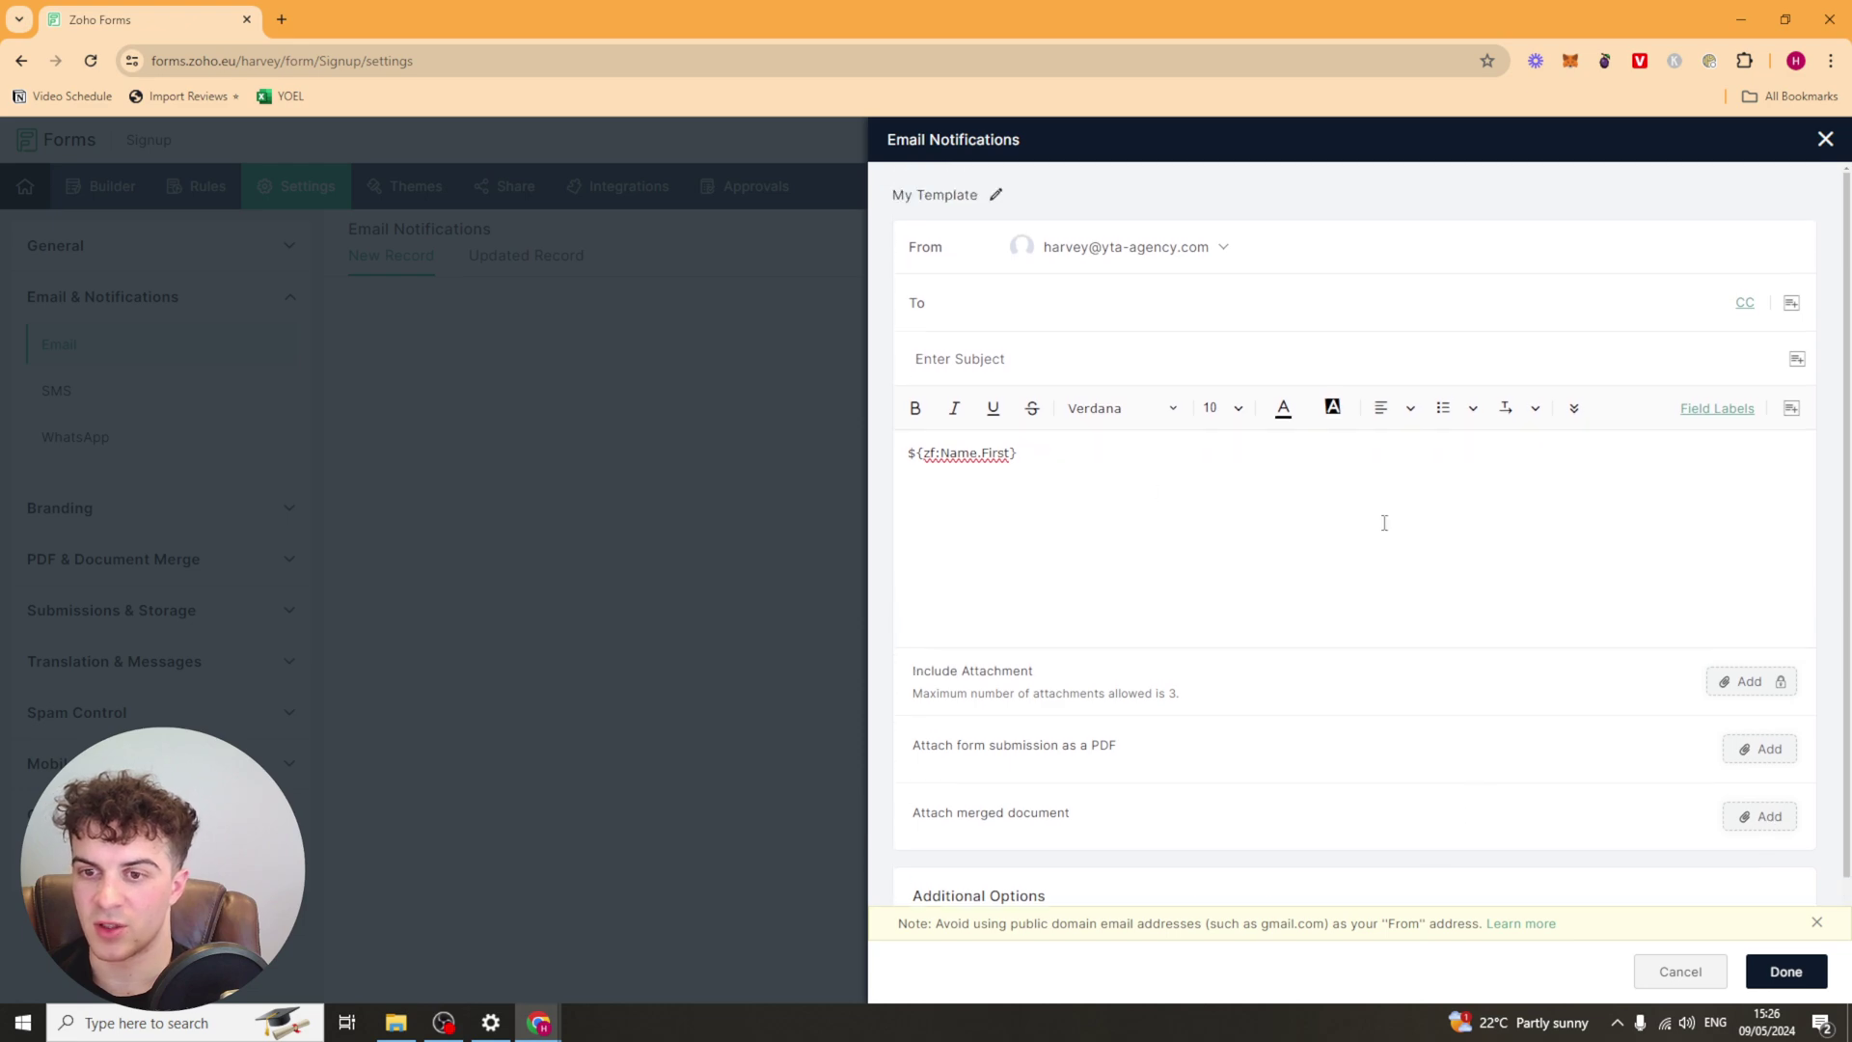
pyautogui.click(1825, 141)
# Discard the email draft, then preview SMS (Twilio) and WhatsApp notification options without connecting
pyautogui.click(1572, 500)
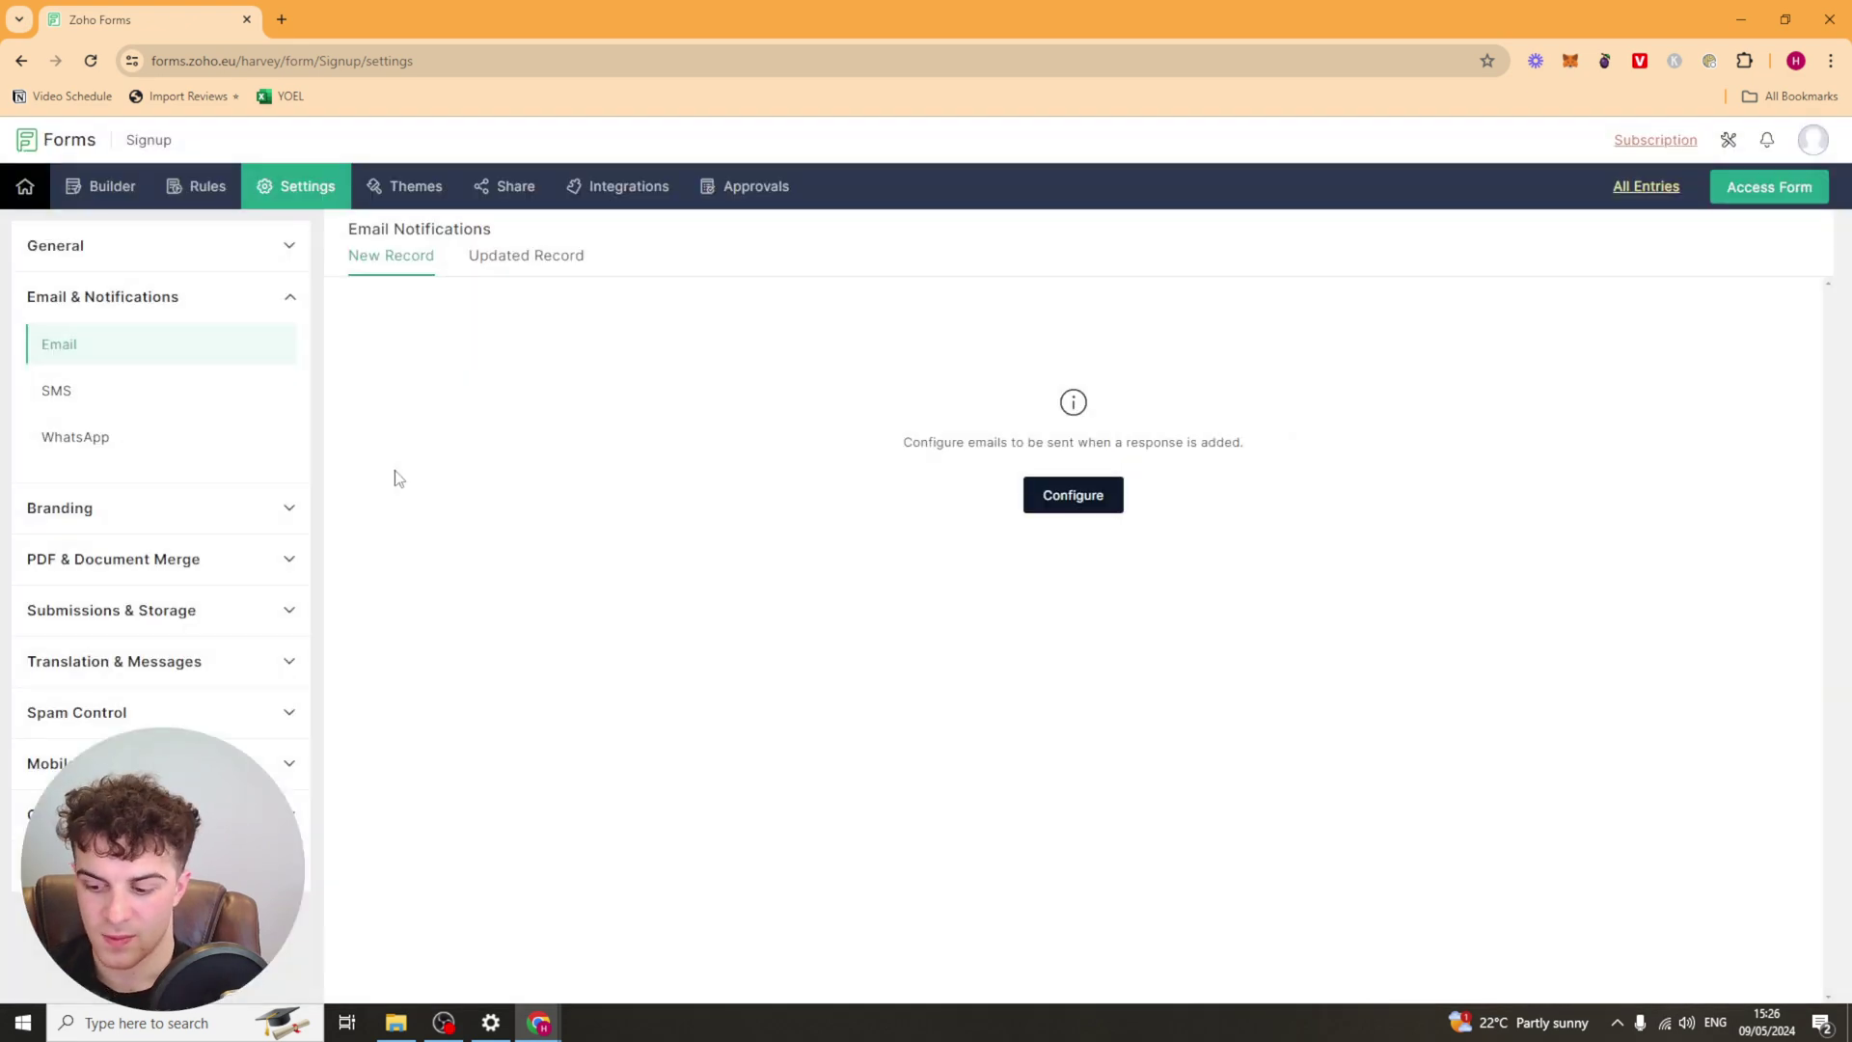
pyautogui.click(56, 390)
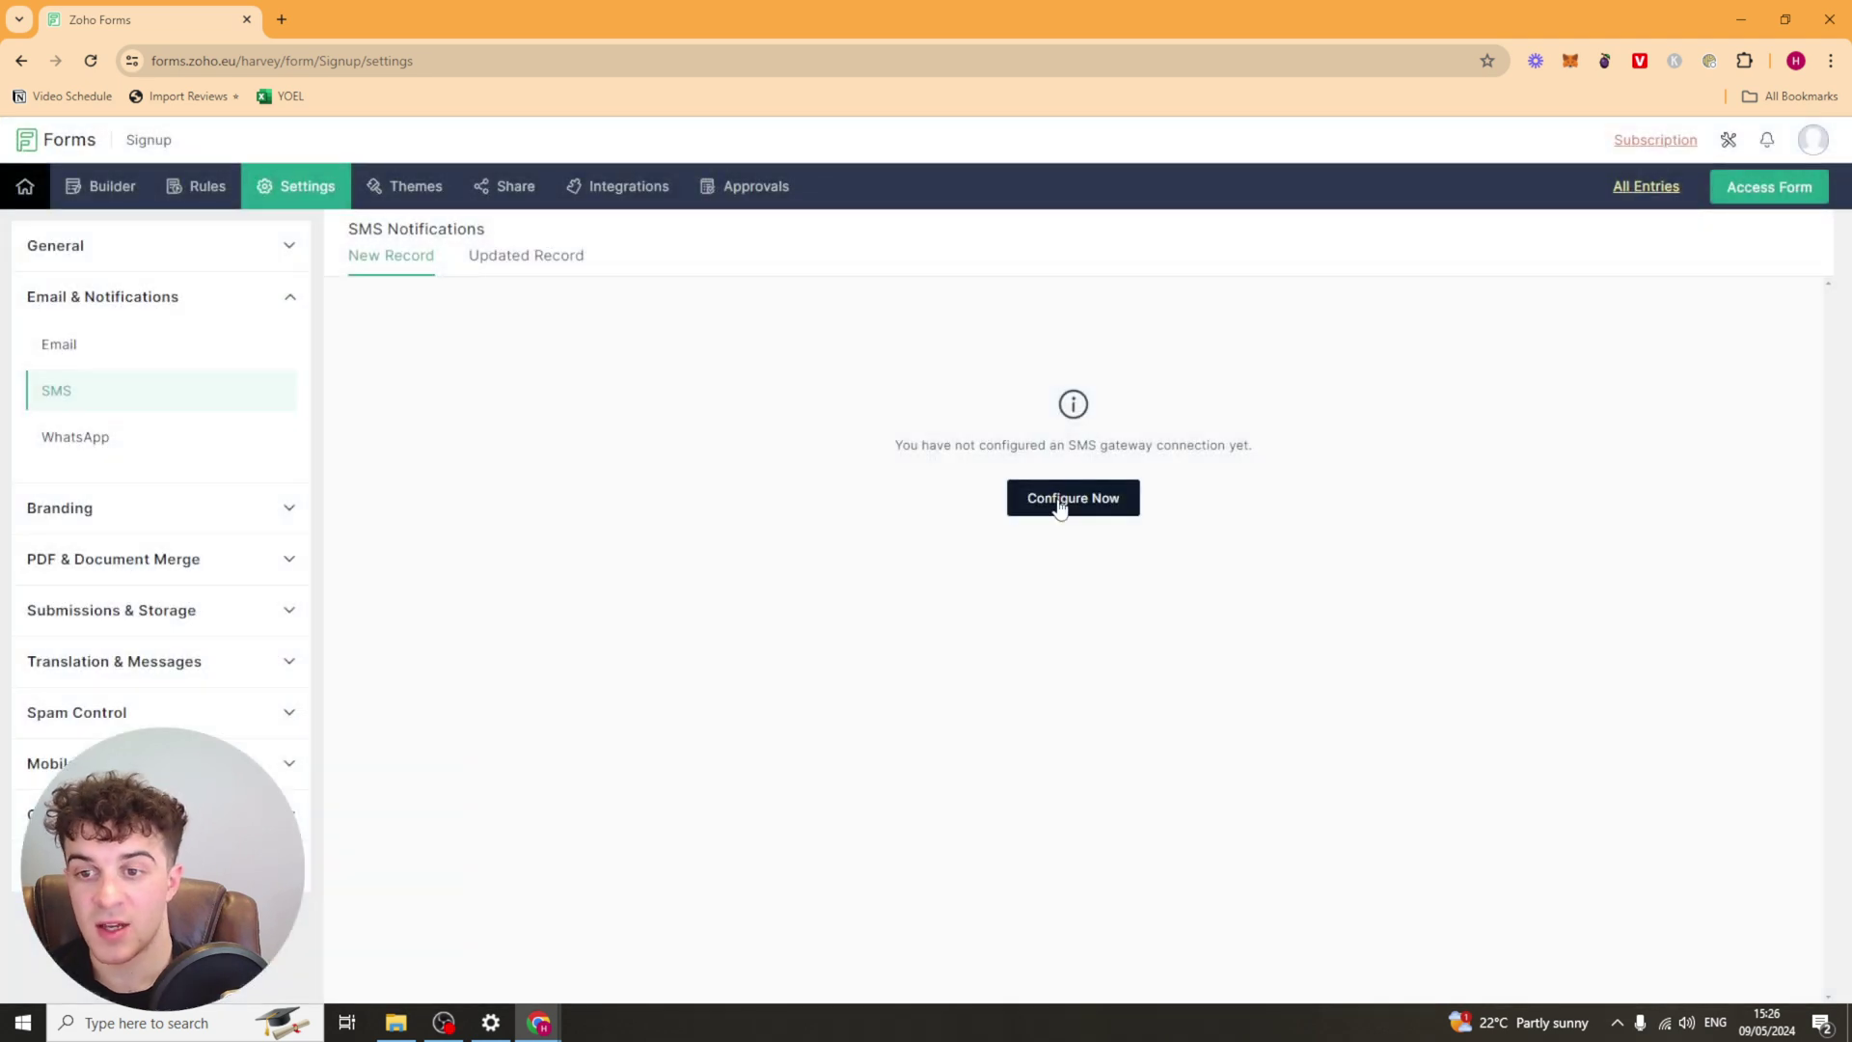
pyautogui.click(1060, 504)
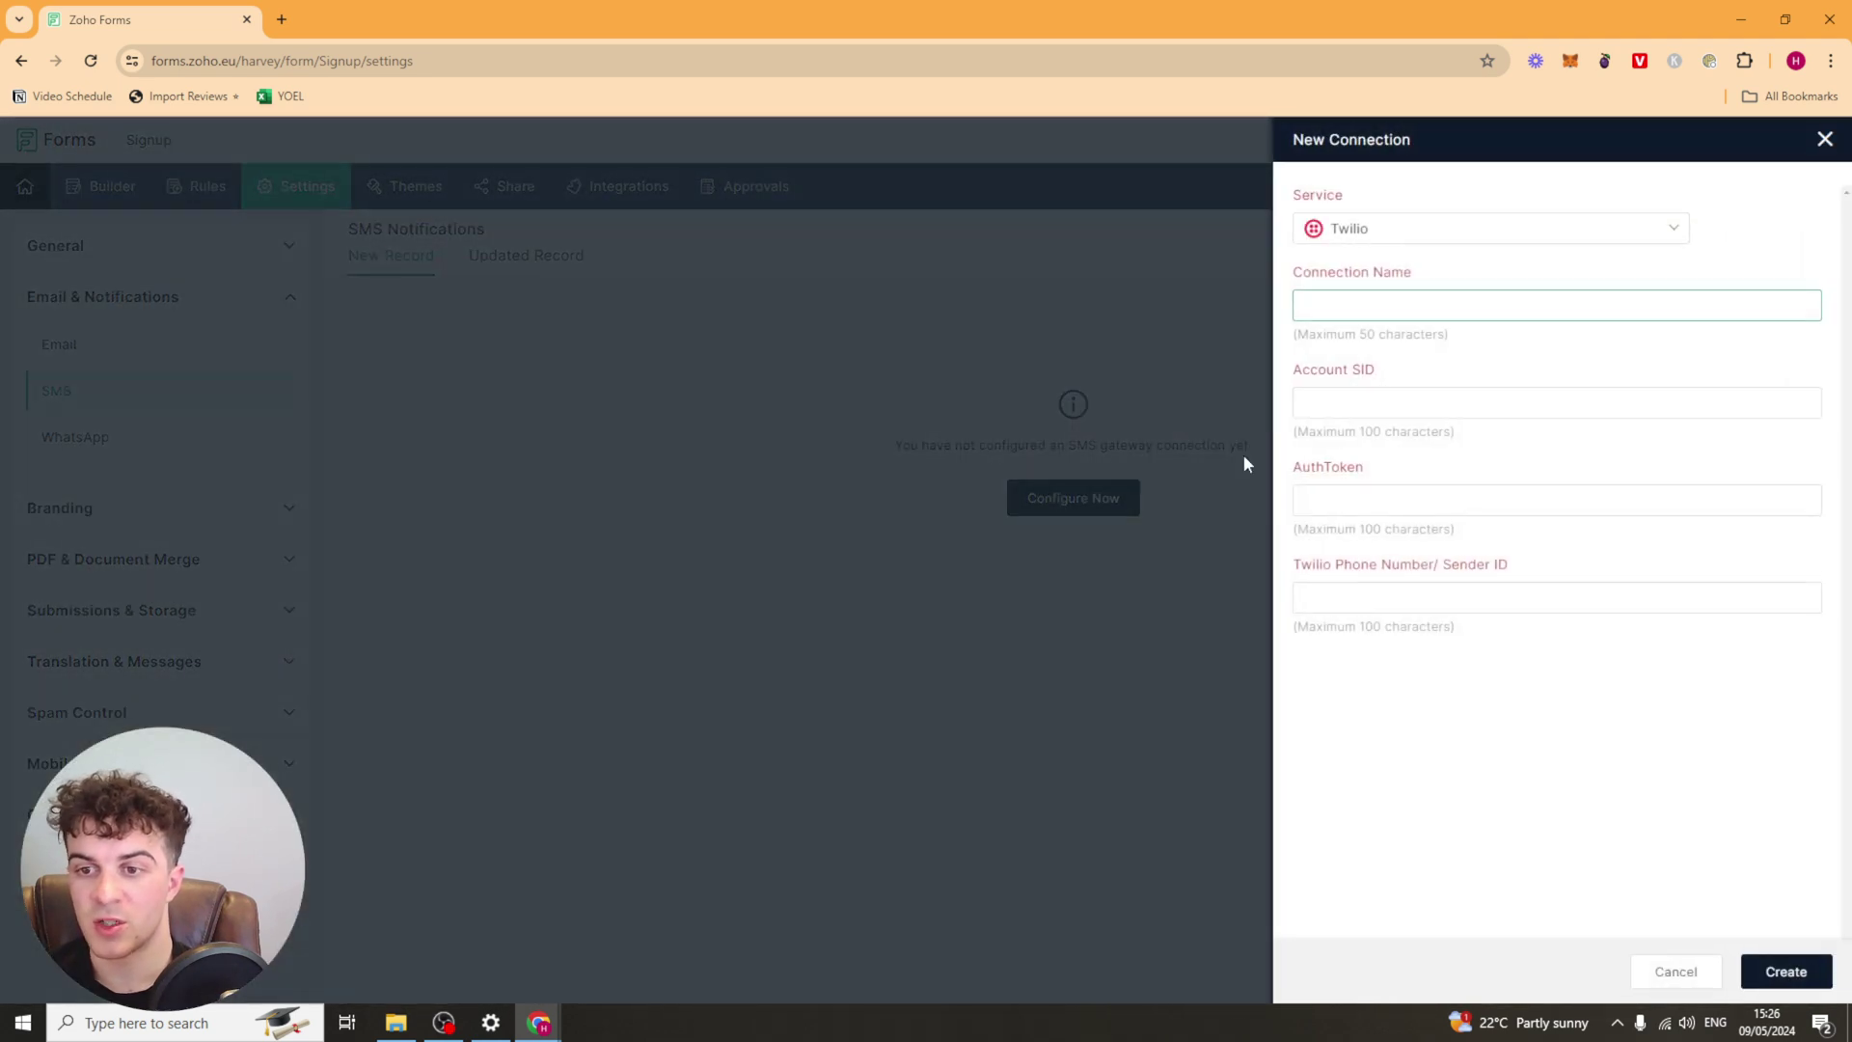
pyautogui.click(1438, 237)
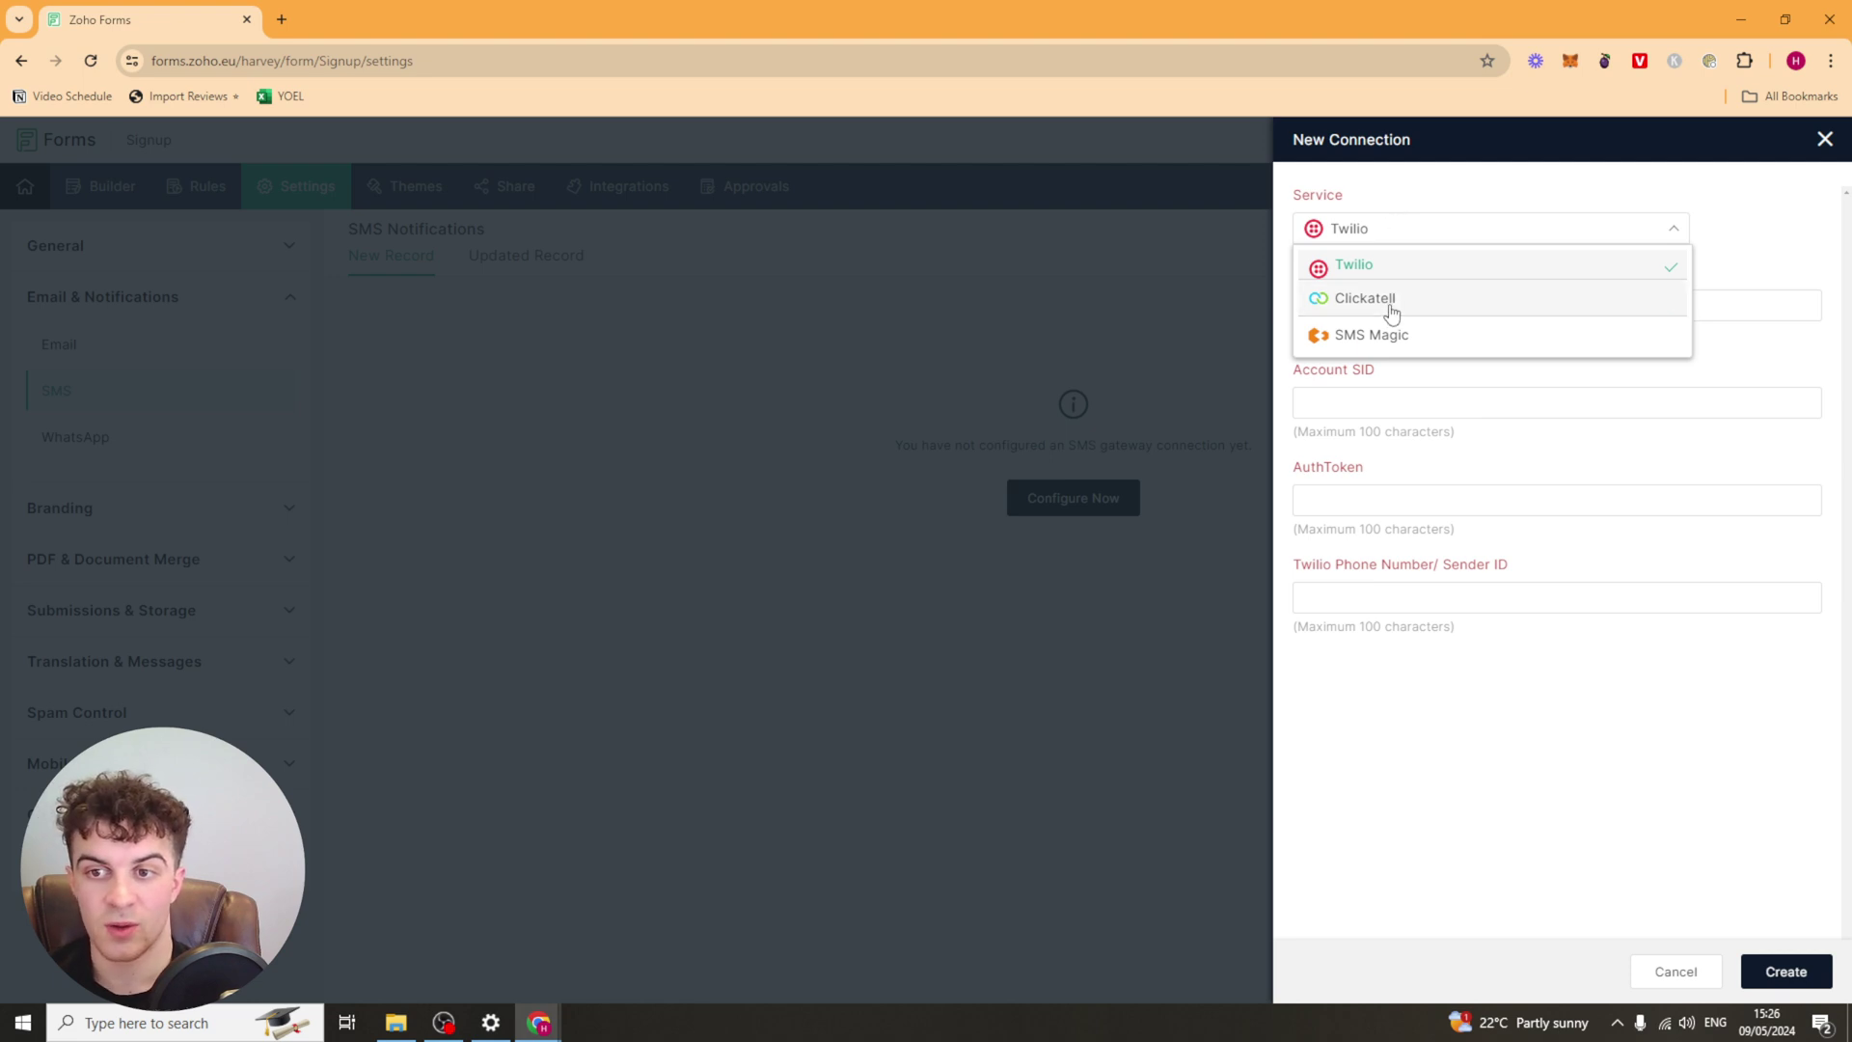
pyautogui.click(1387, 209)
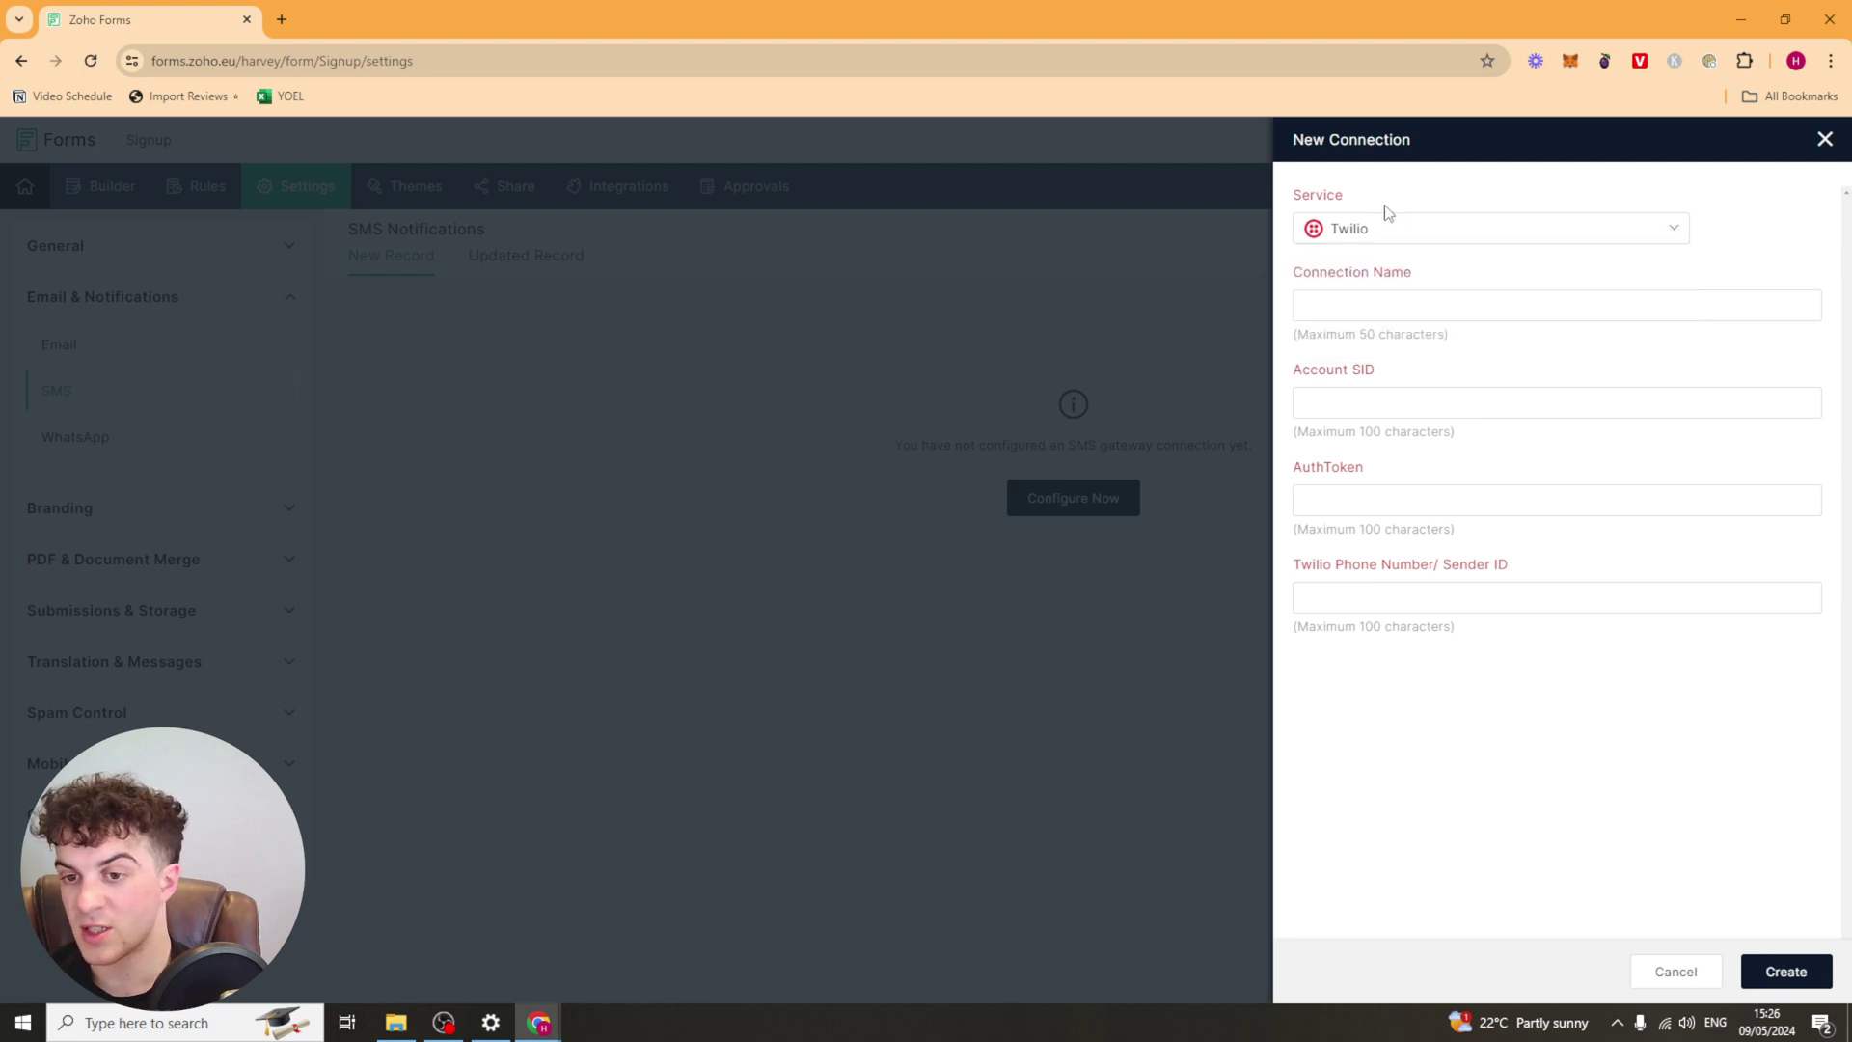
pyautogui.click(1701, 973)
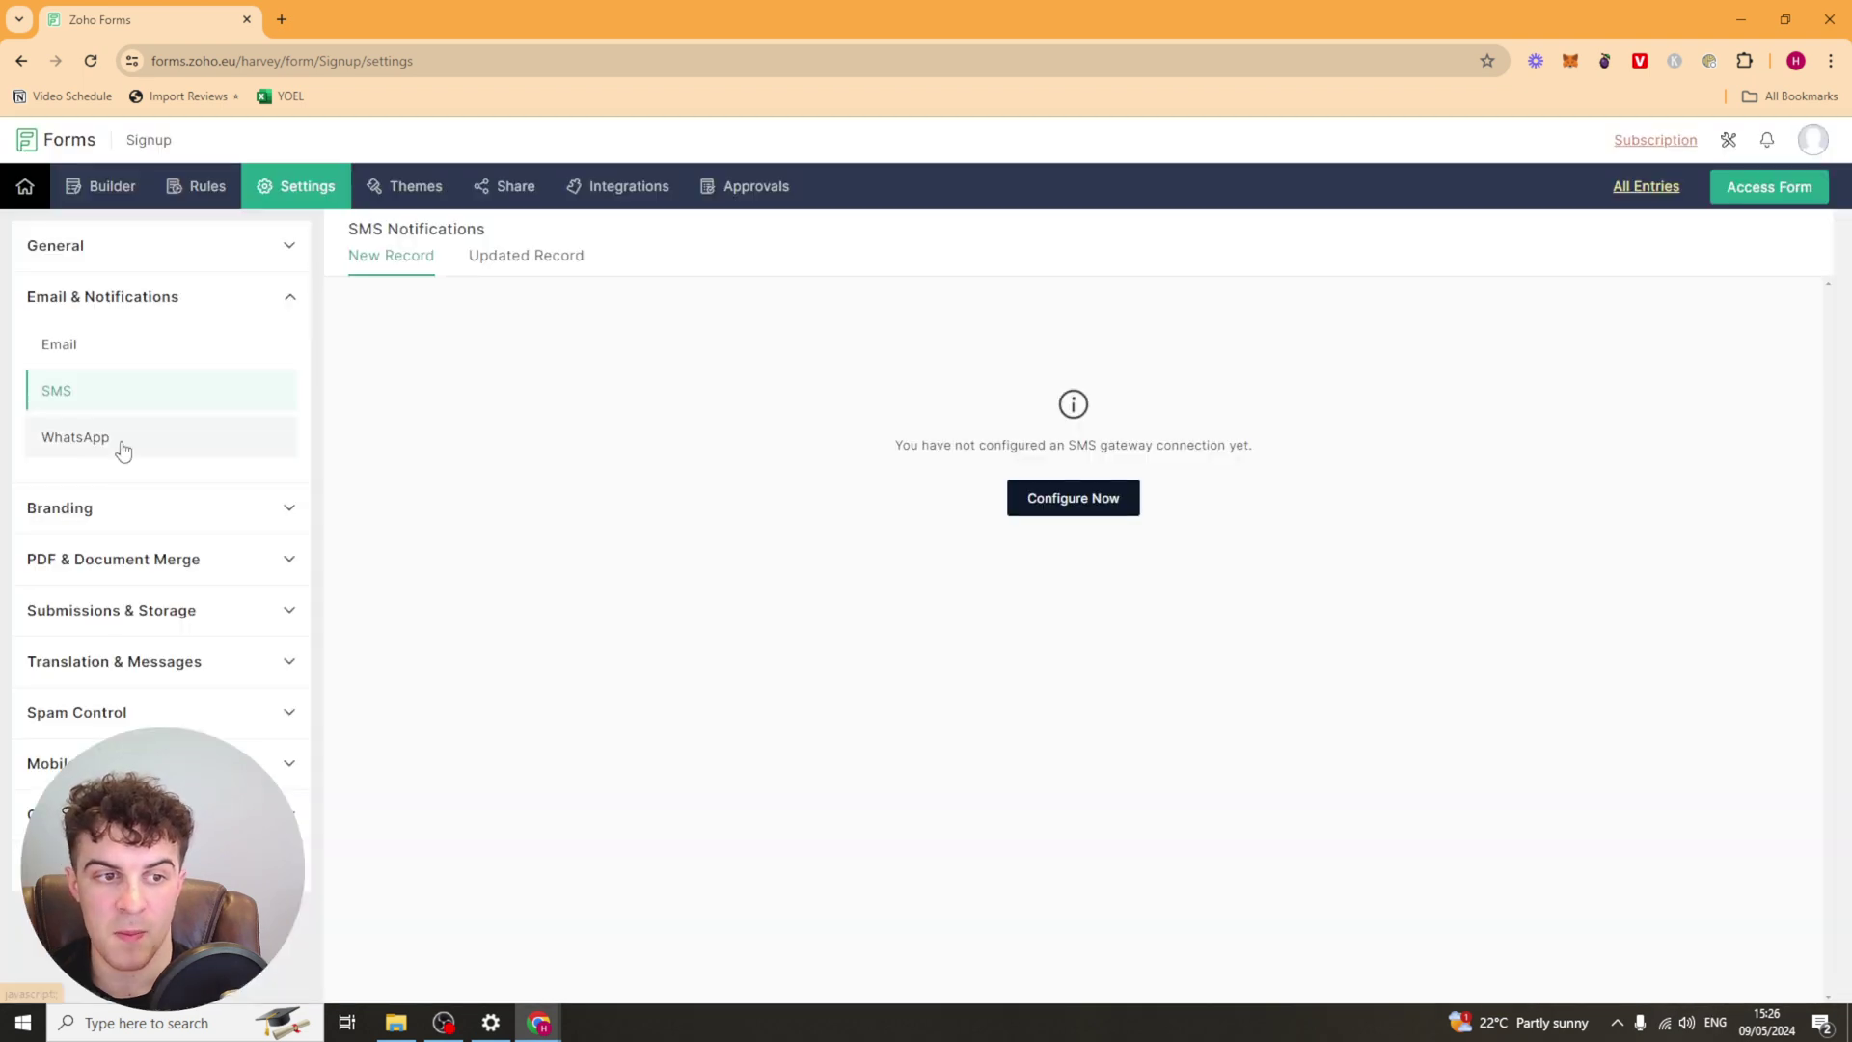
pyautogui.click(123, 449)
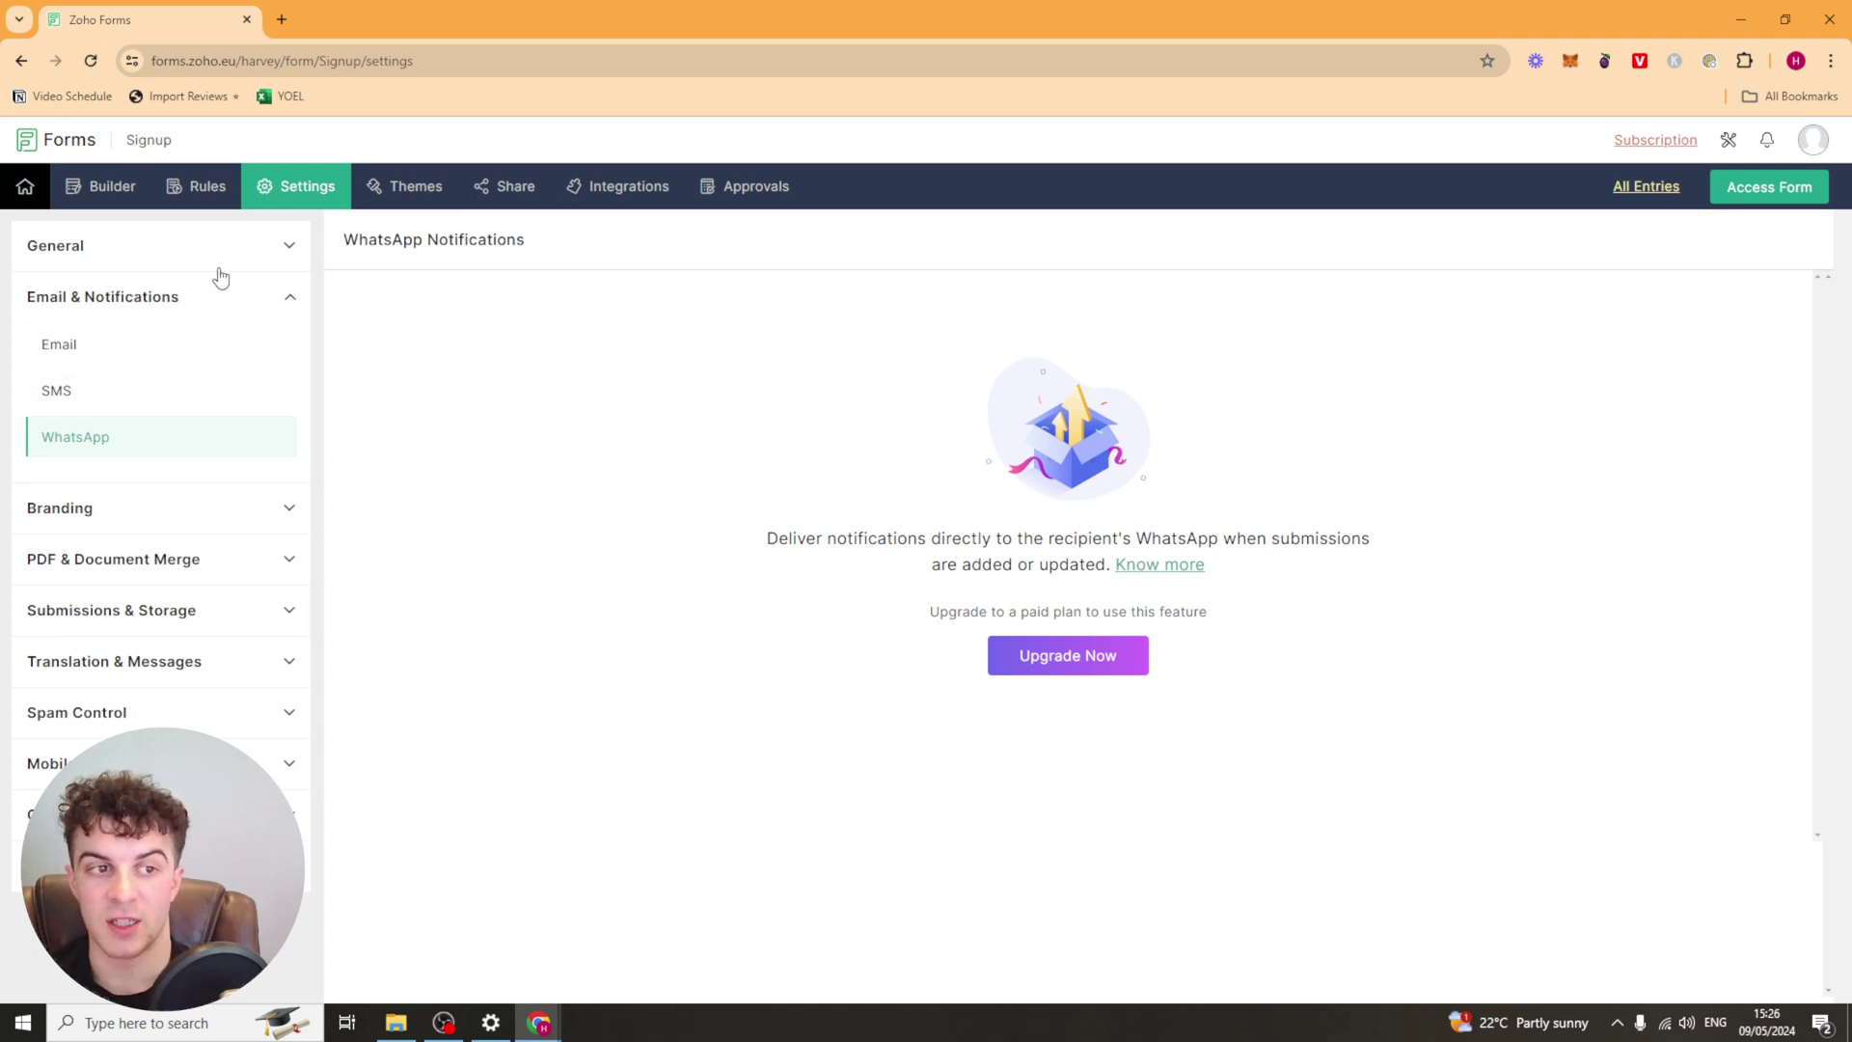
pyautogui.click(278, 508)
# Browse Custom Domain, Browser Tab and PDF Editor settings, ending on Document Merge
pyautogui.click(170, 405)
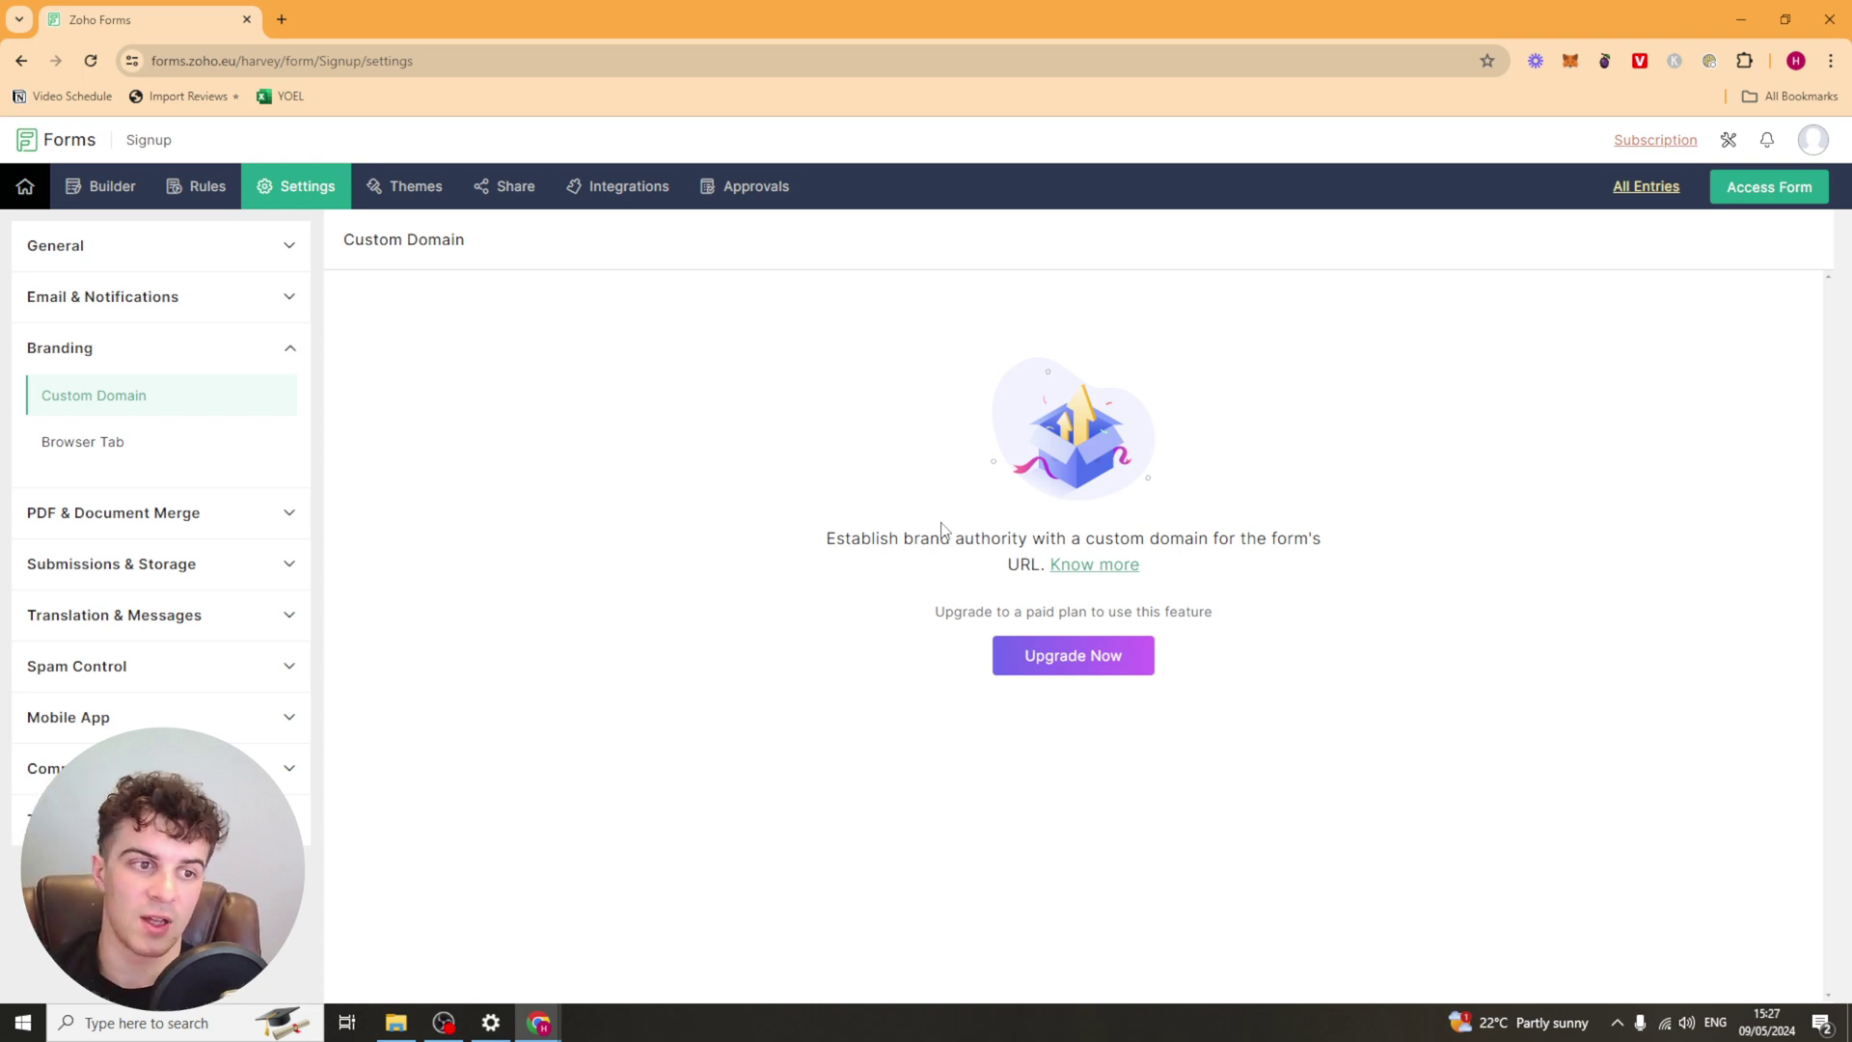
pyautogui.click(154, 448)
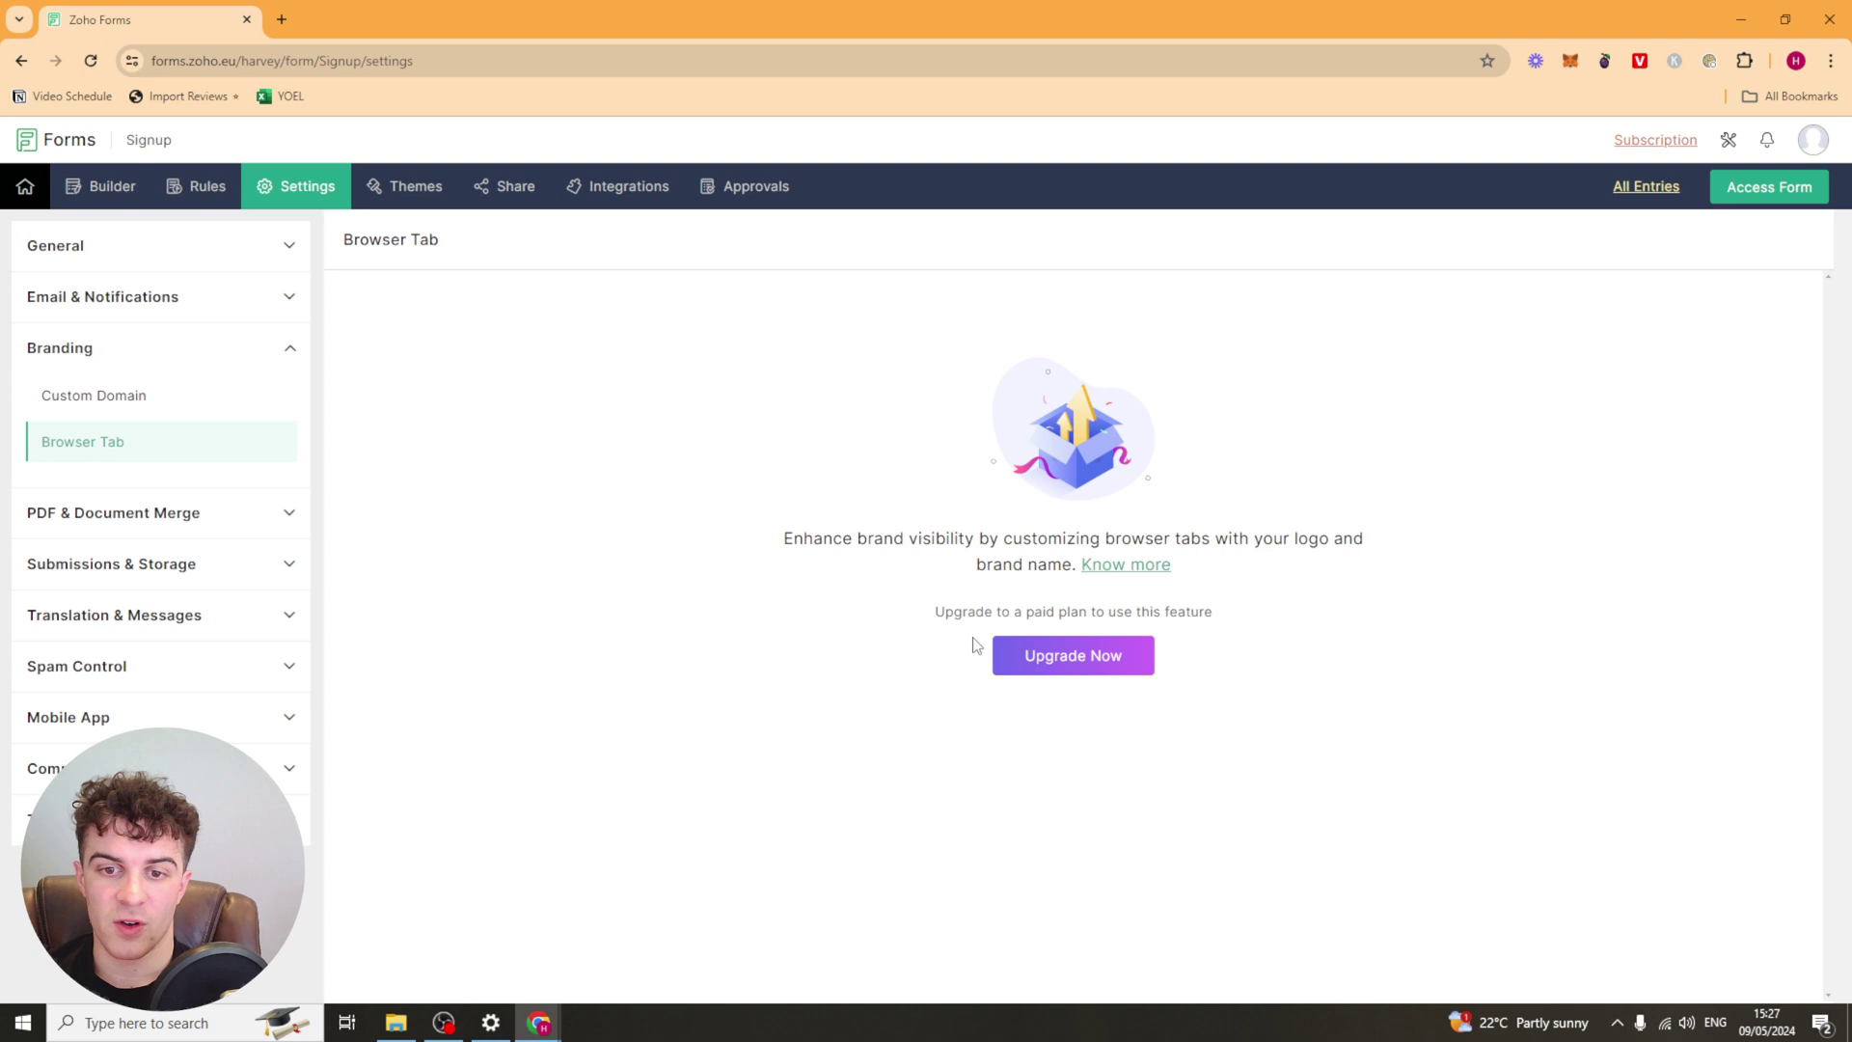
pyautogui.click(223, 512)
pyautogui.click(83, 450)
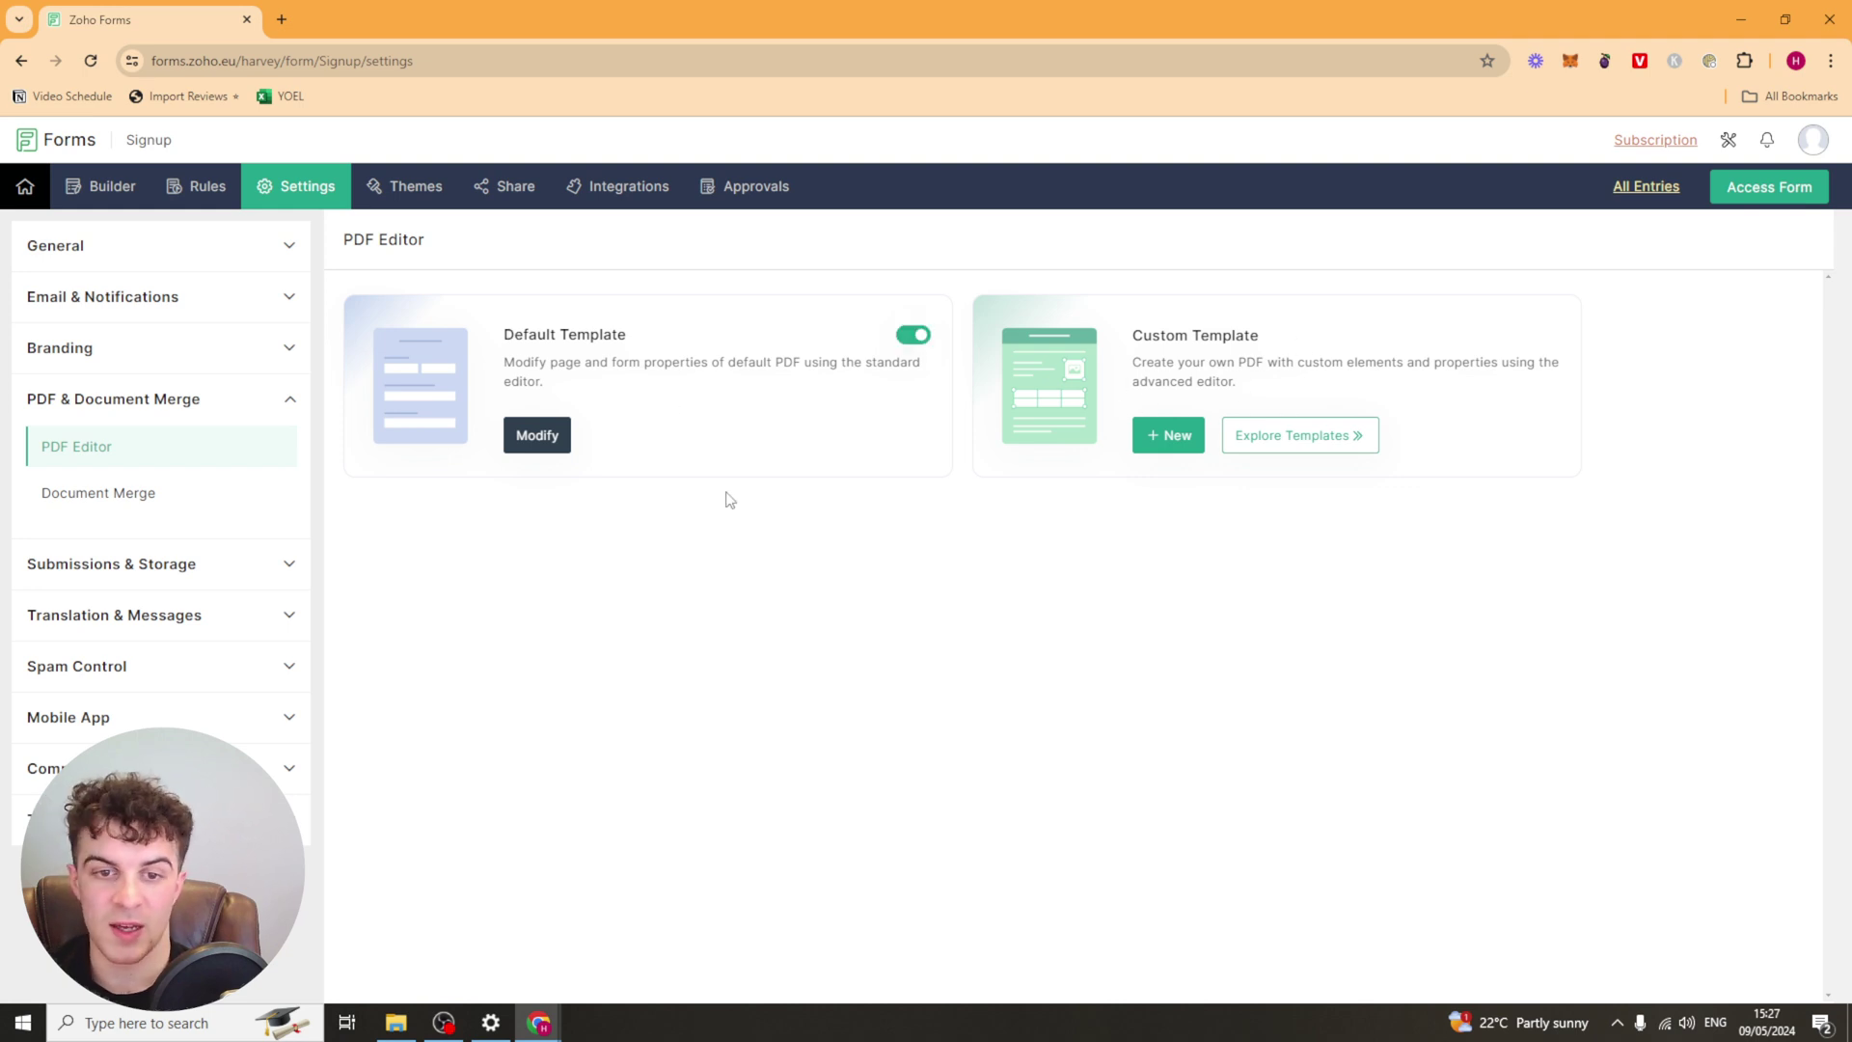
pyautogui.click(189, 494)
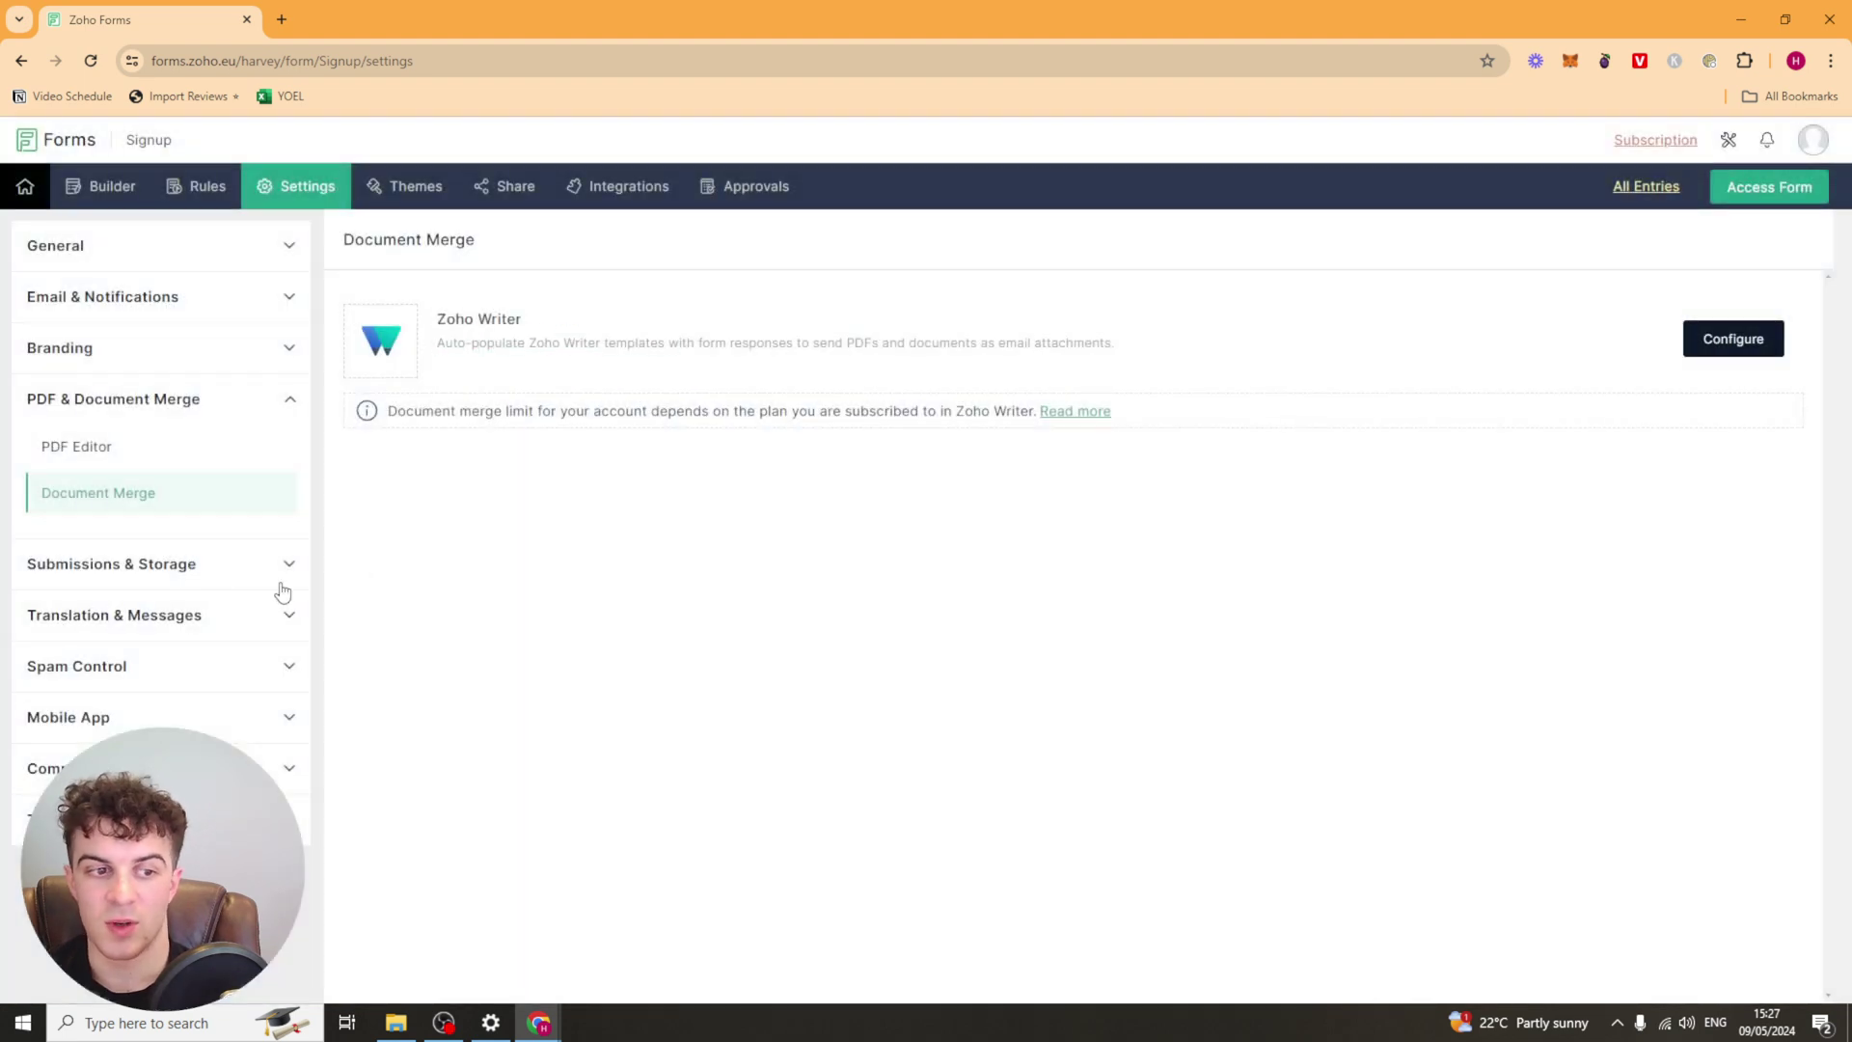
# Toggle Save & Resume, then leave it unsaved and move to Edit Response settings
pyautogui.click(241, 579)
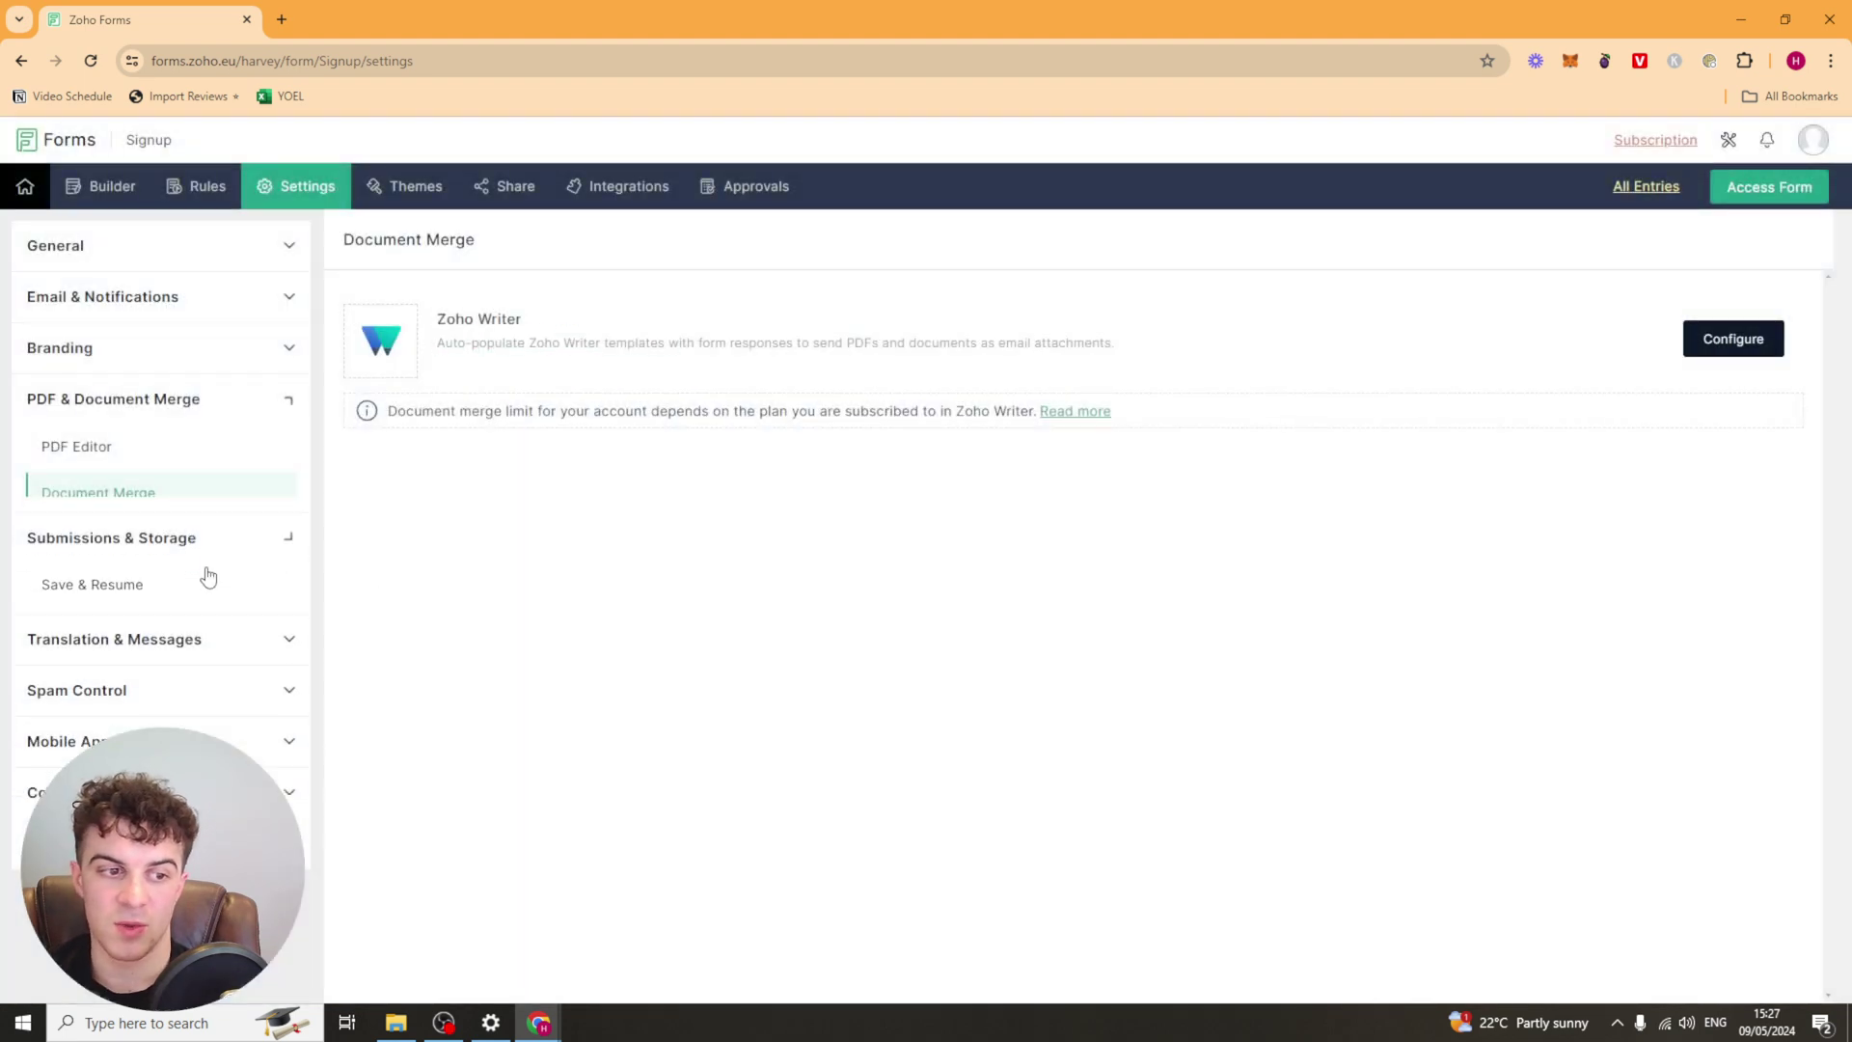
pyautogui.click(140, 511)
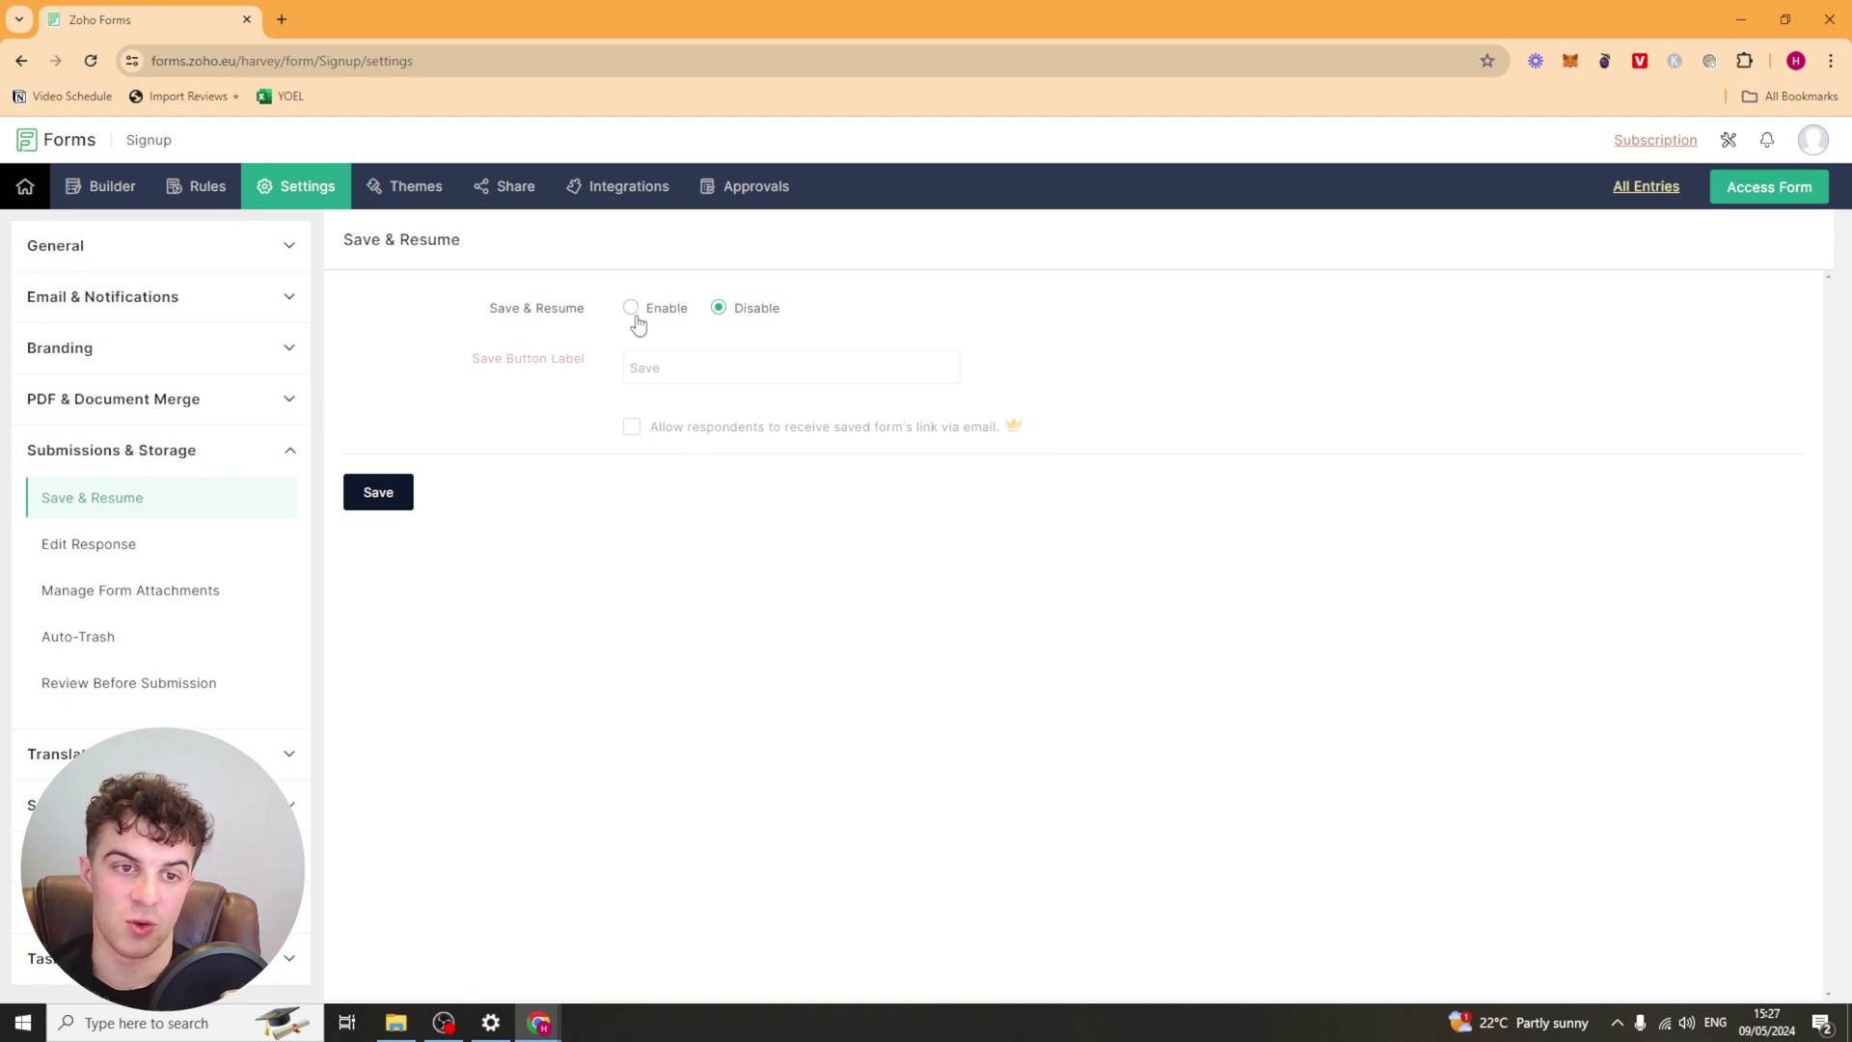
pyautogui.click(630, 309)
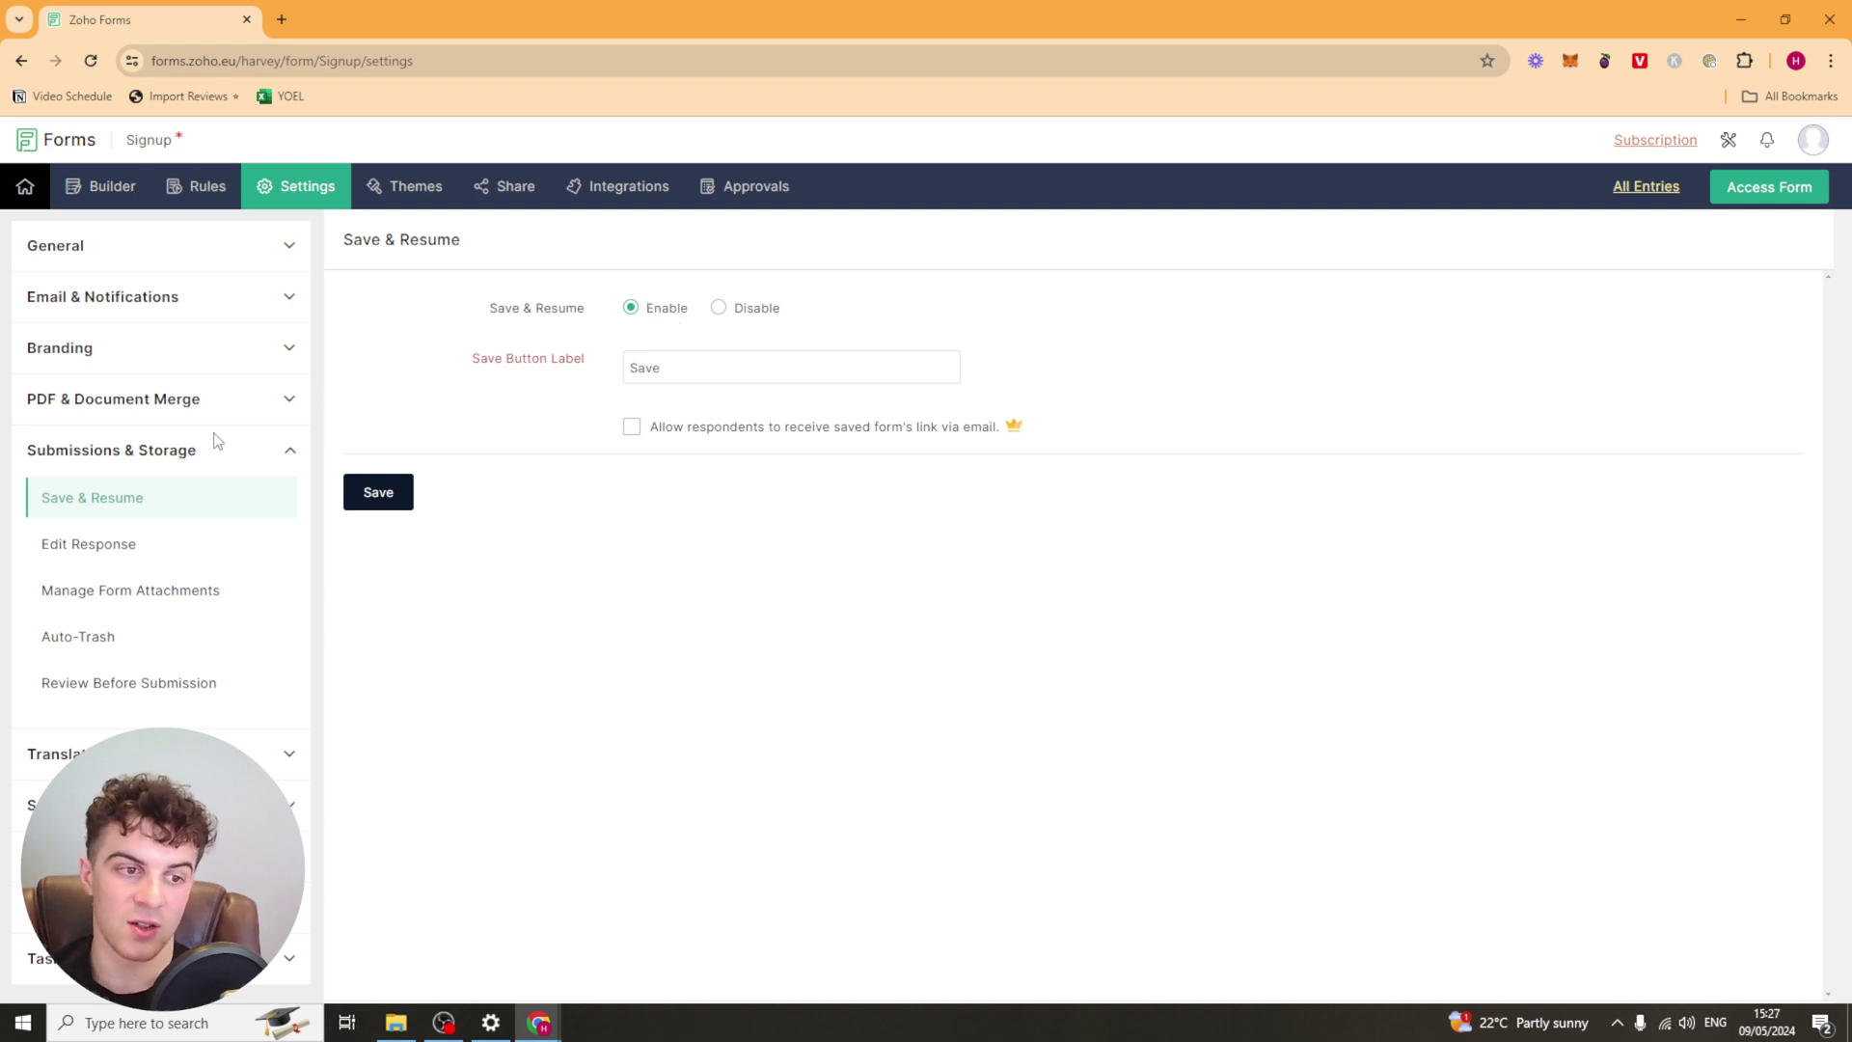
pyautogui.click(85, 546)
pyautogui.click(1124, 492)
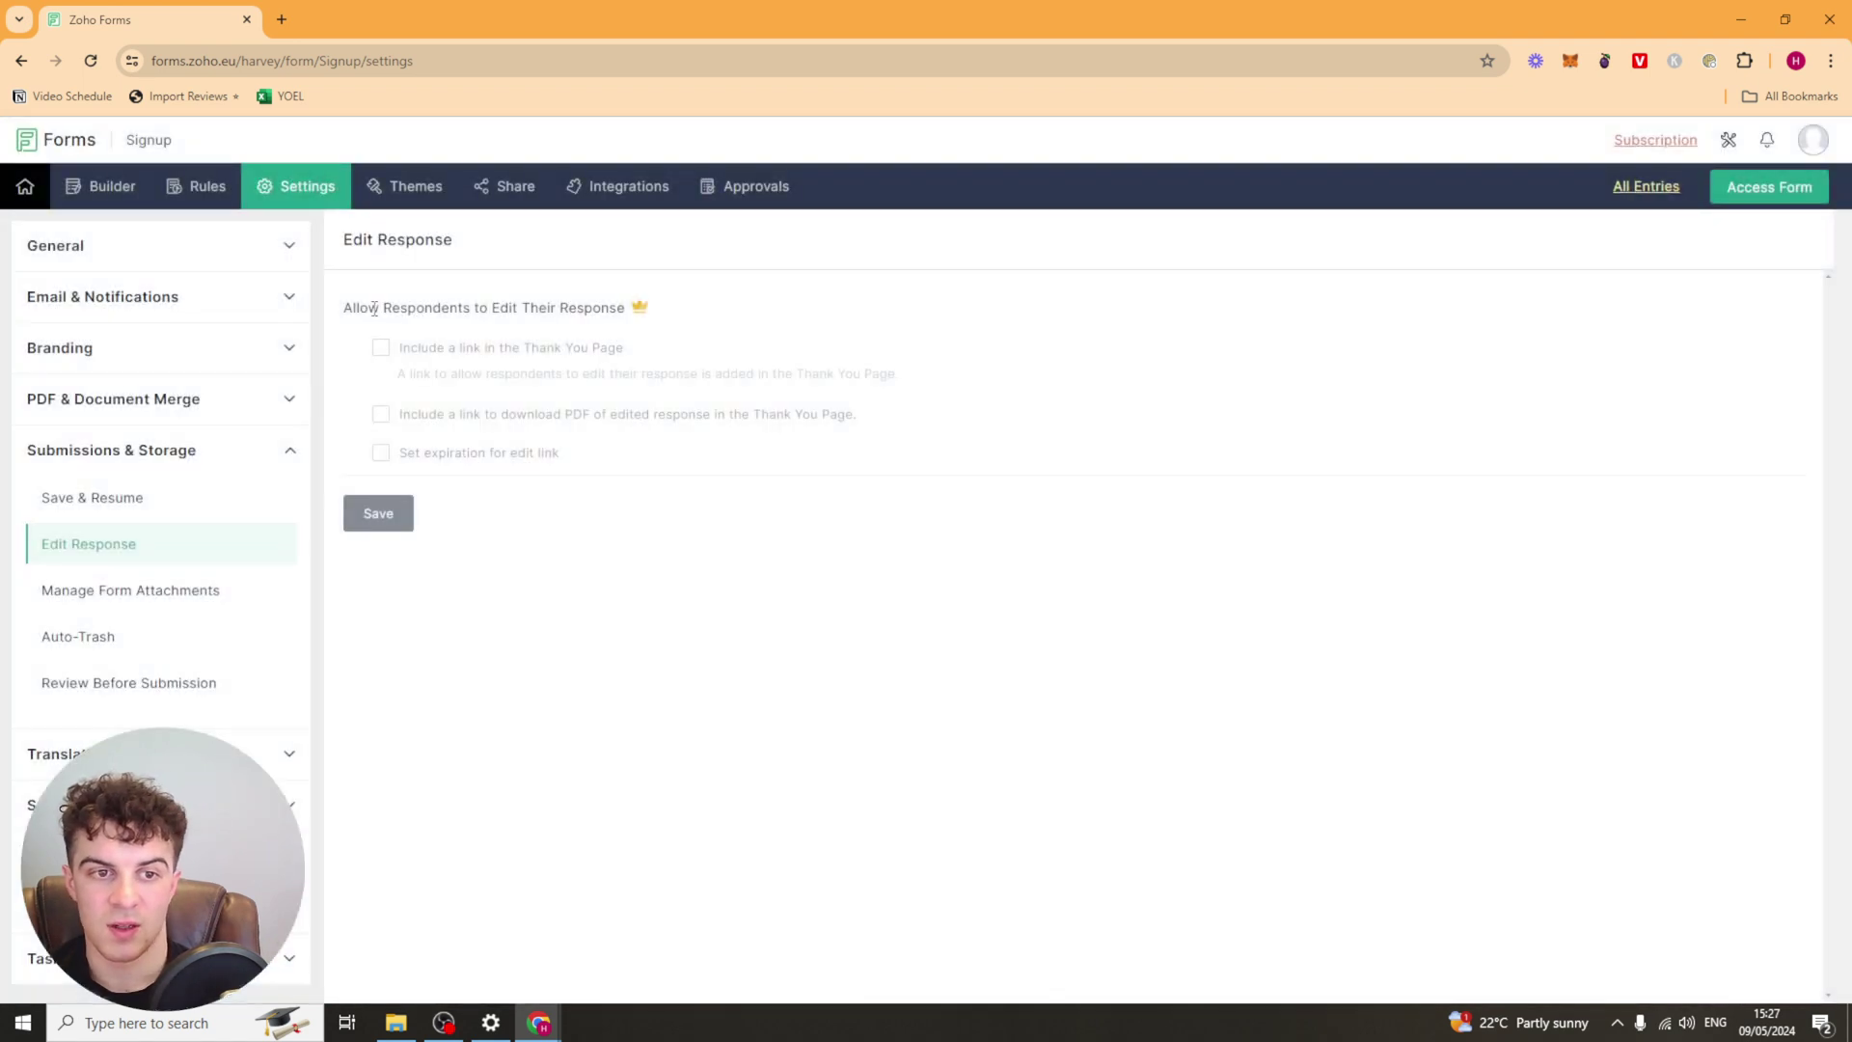
pyautogui.moveTo(375, 309); pyautogui.dragTo(530, 306)
pyautogui.click(695, 302)
# Review attachment and auto-trash settings, then enable Review Before Submission with label 'Review'
pyautogui.click(207, 596)
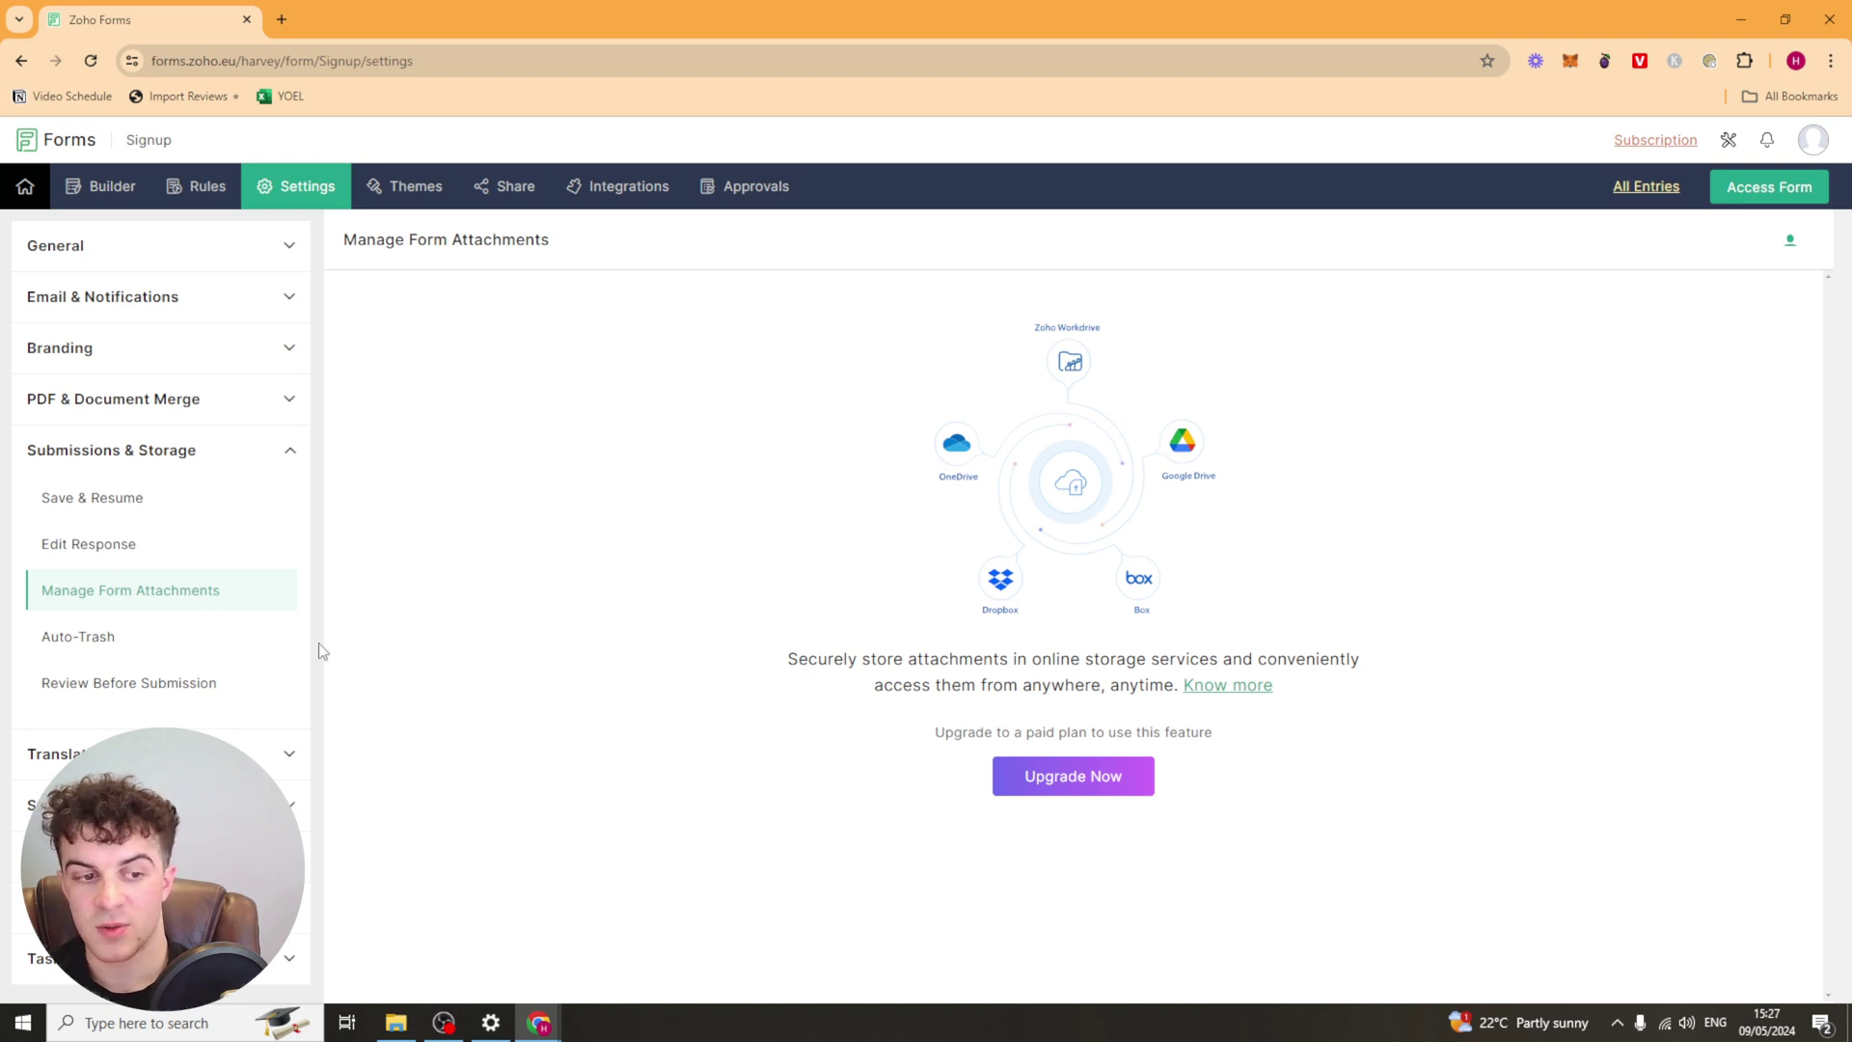
pyautogui.click(108, 643)
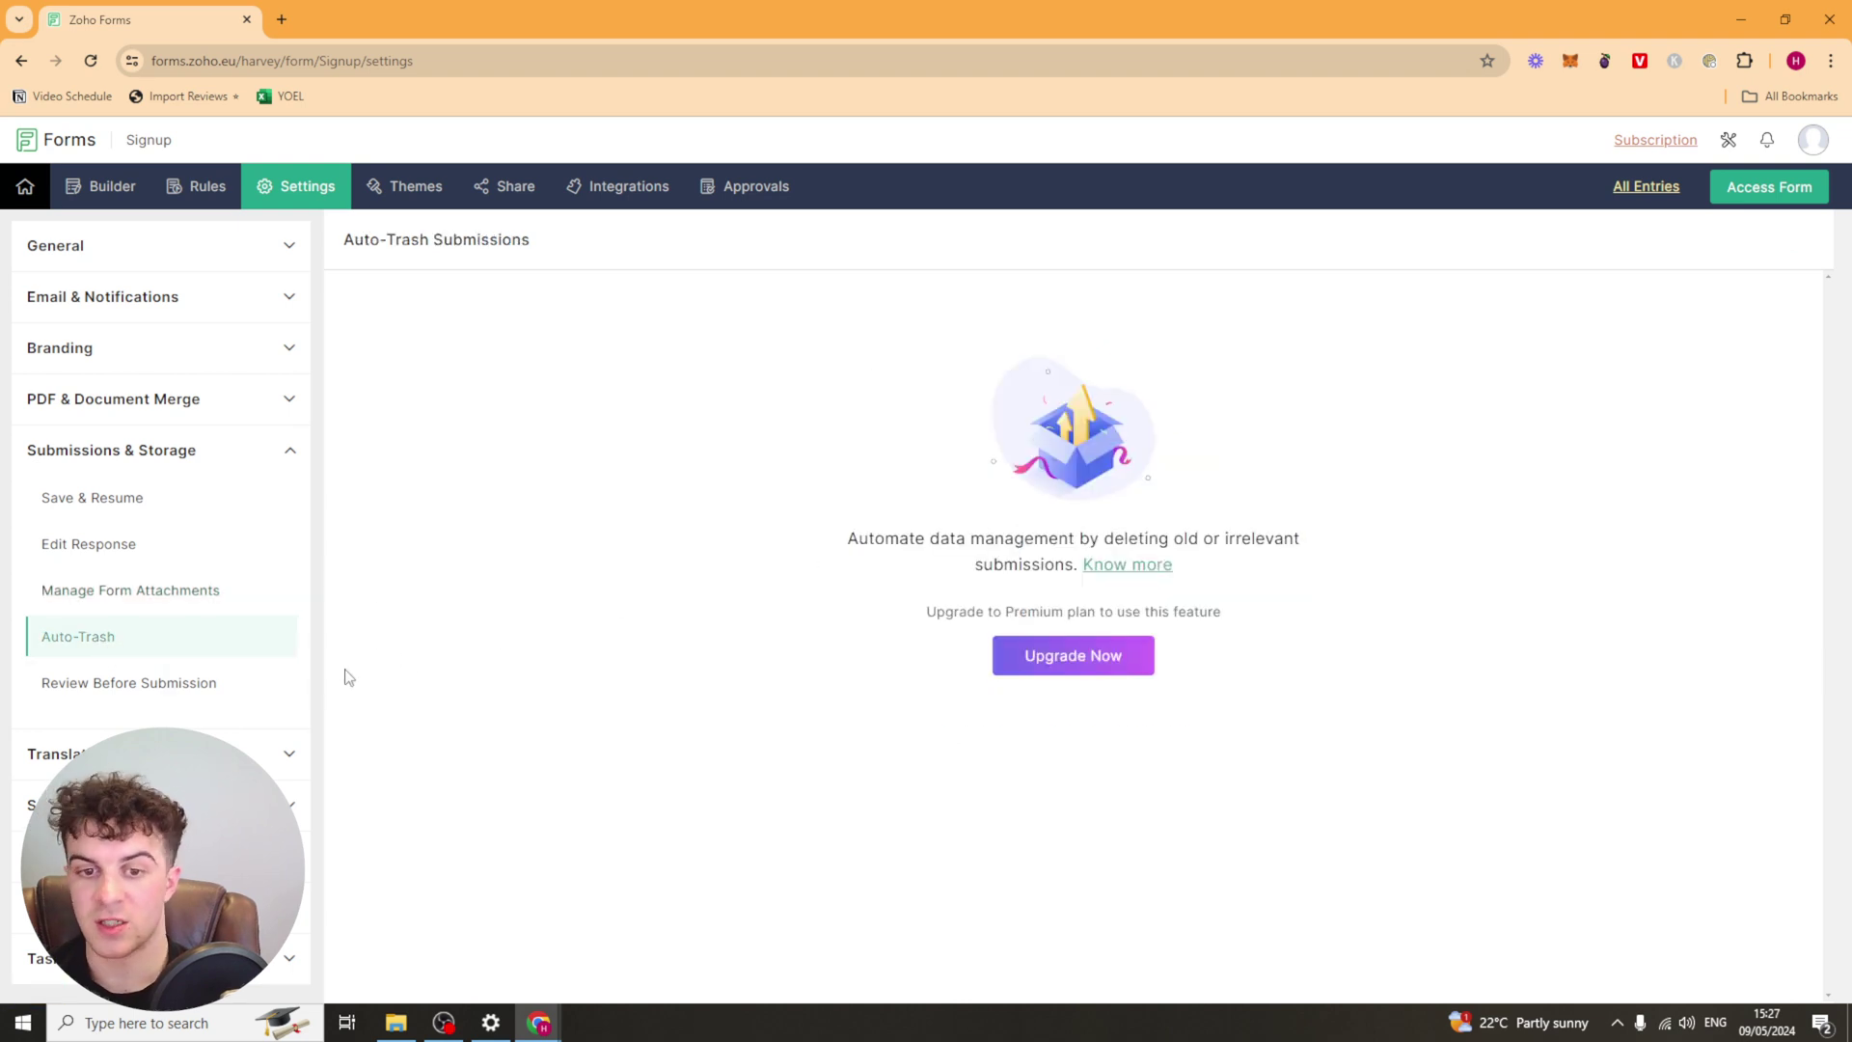
pyautogui.click(203, 687)
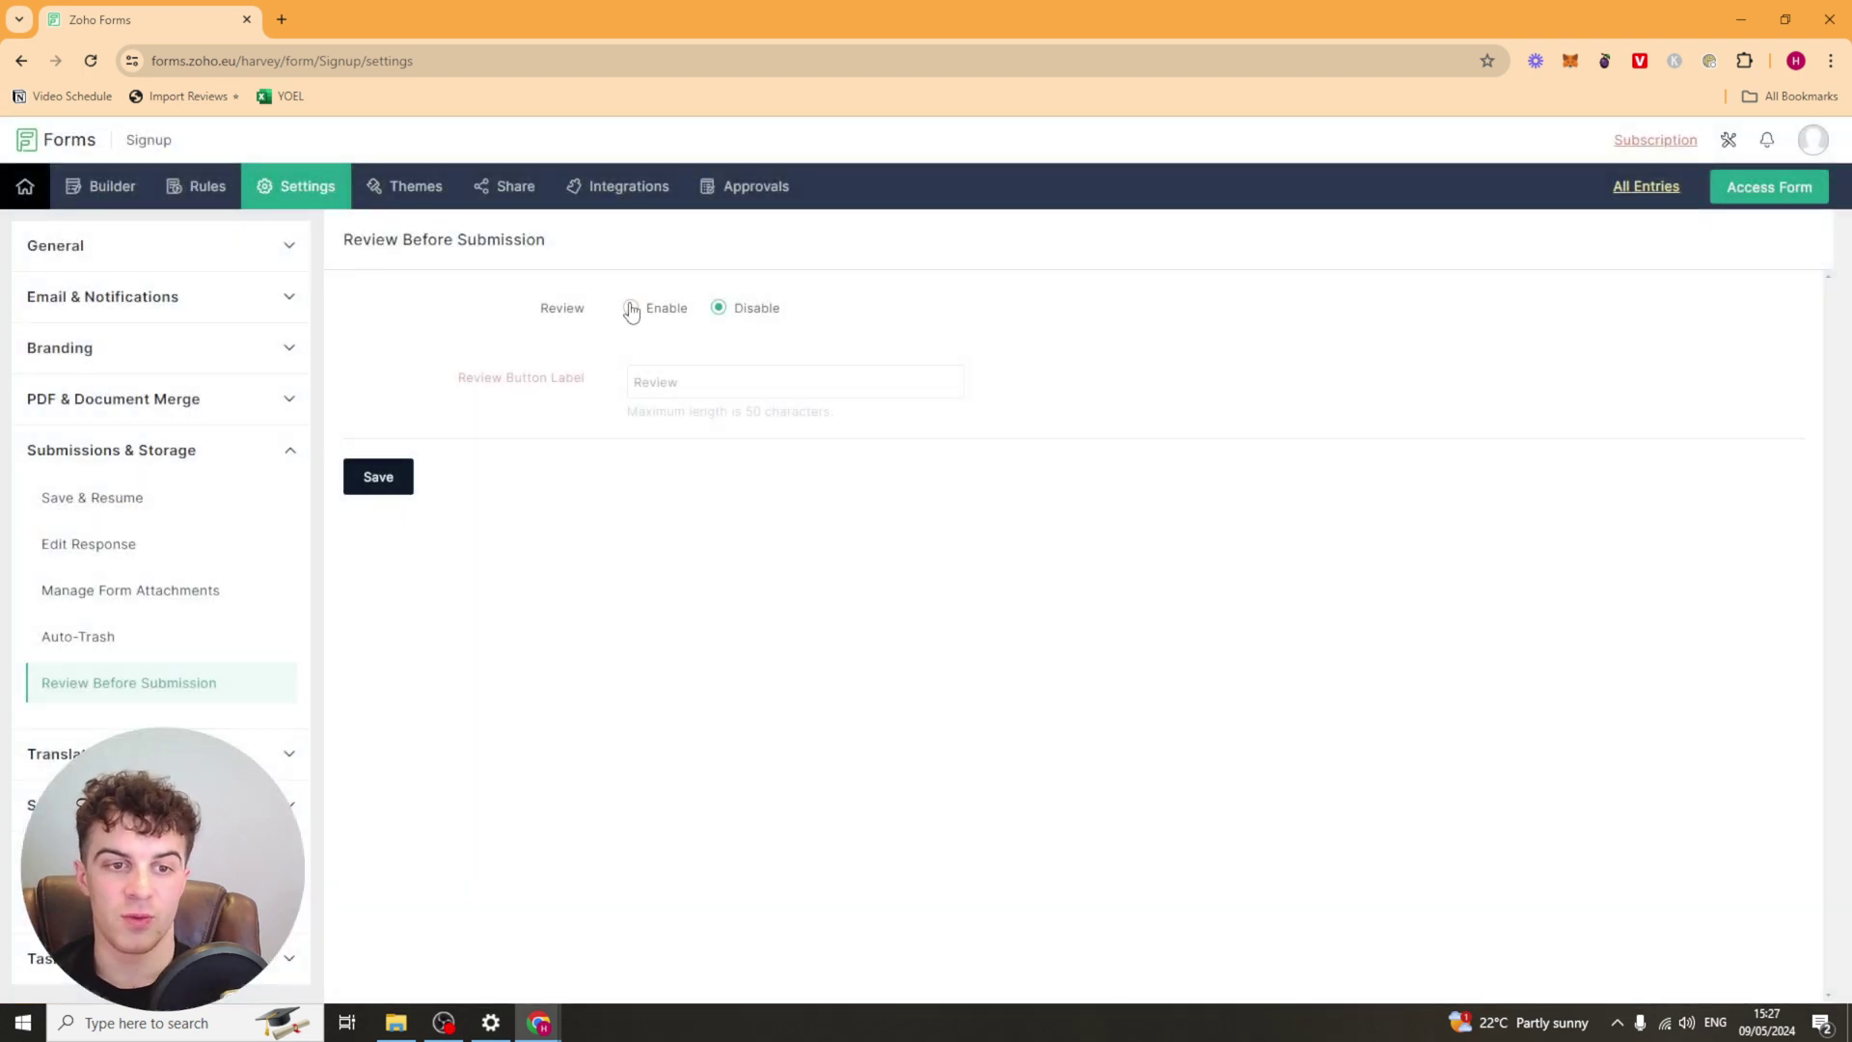
pyautogui.click(631, 309)
pyautogui.click(695, 381)
# Start customizing the form's messages and look through the text input field messages
pyautogui.click(246, 754)
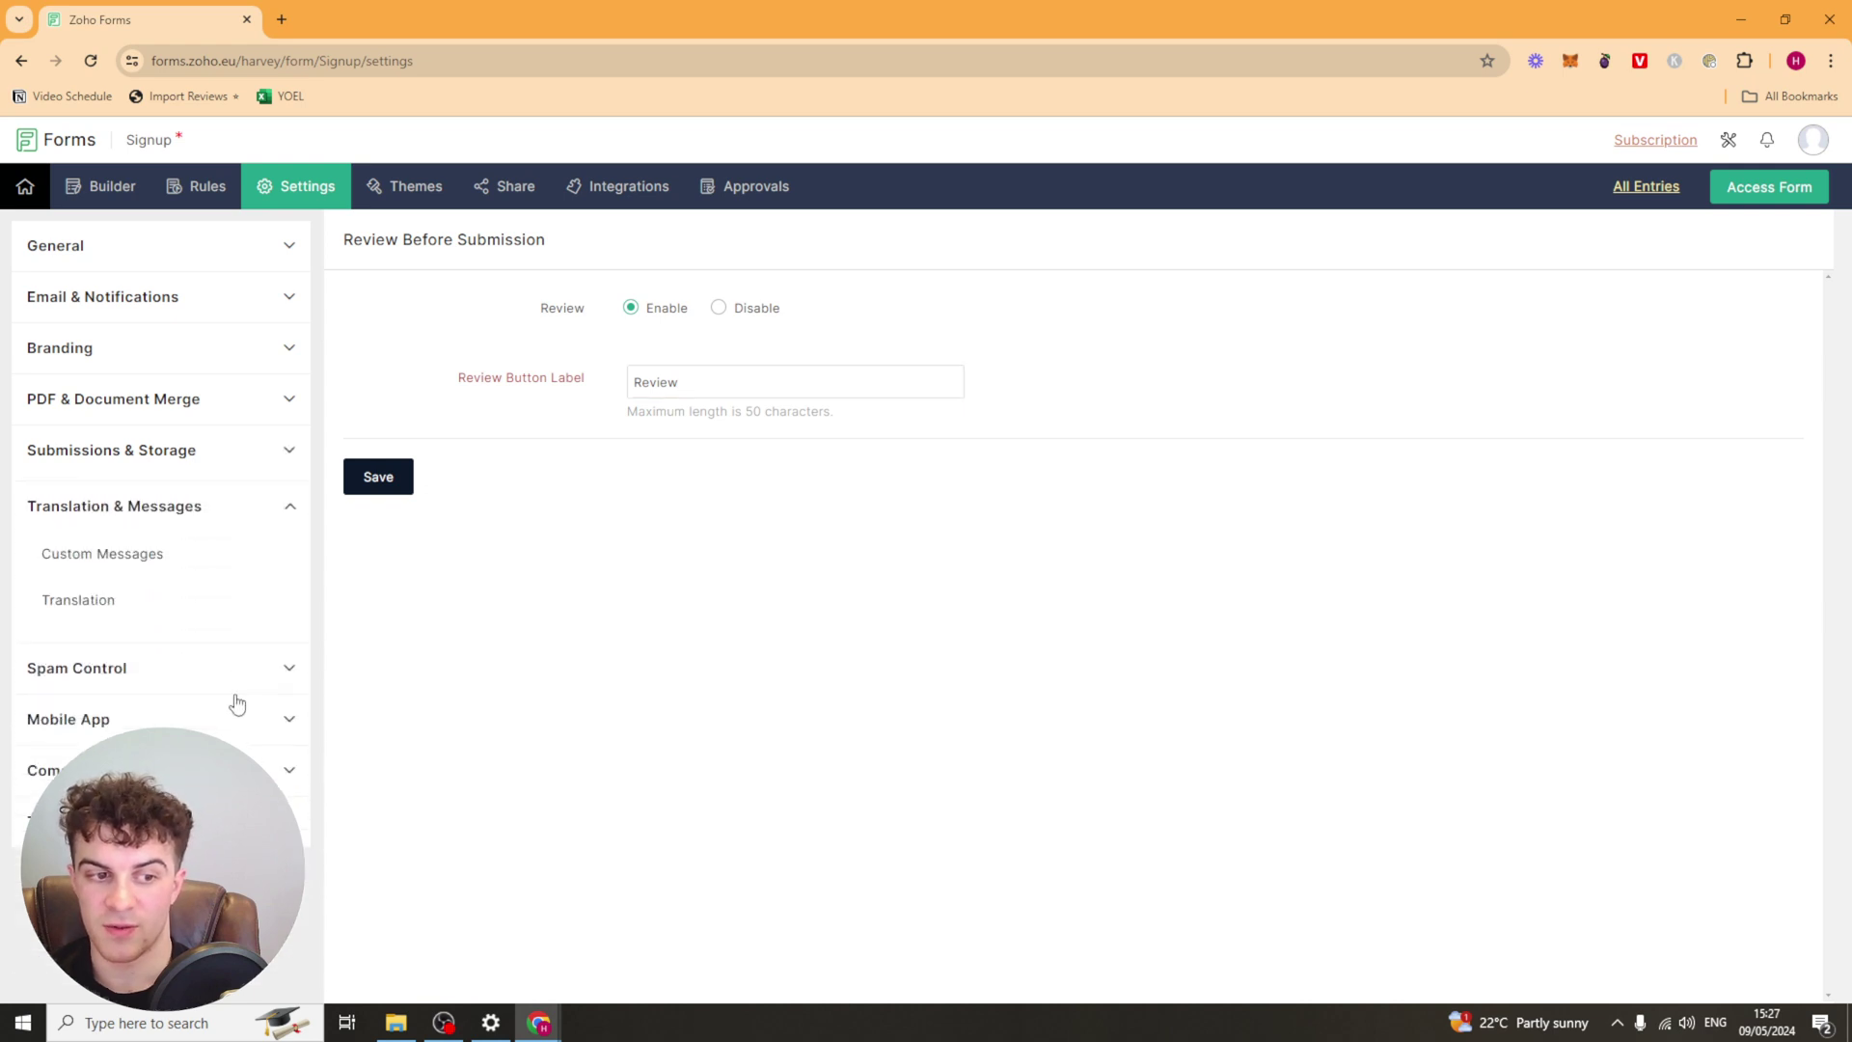
pyautogui.click(241, 562)
pyautogui.click(1105, 500)
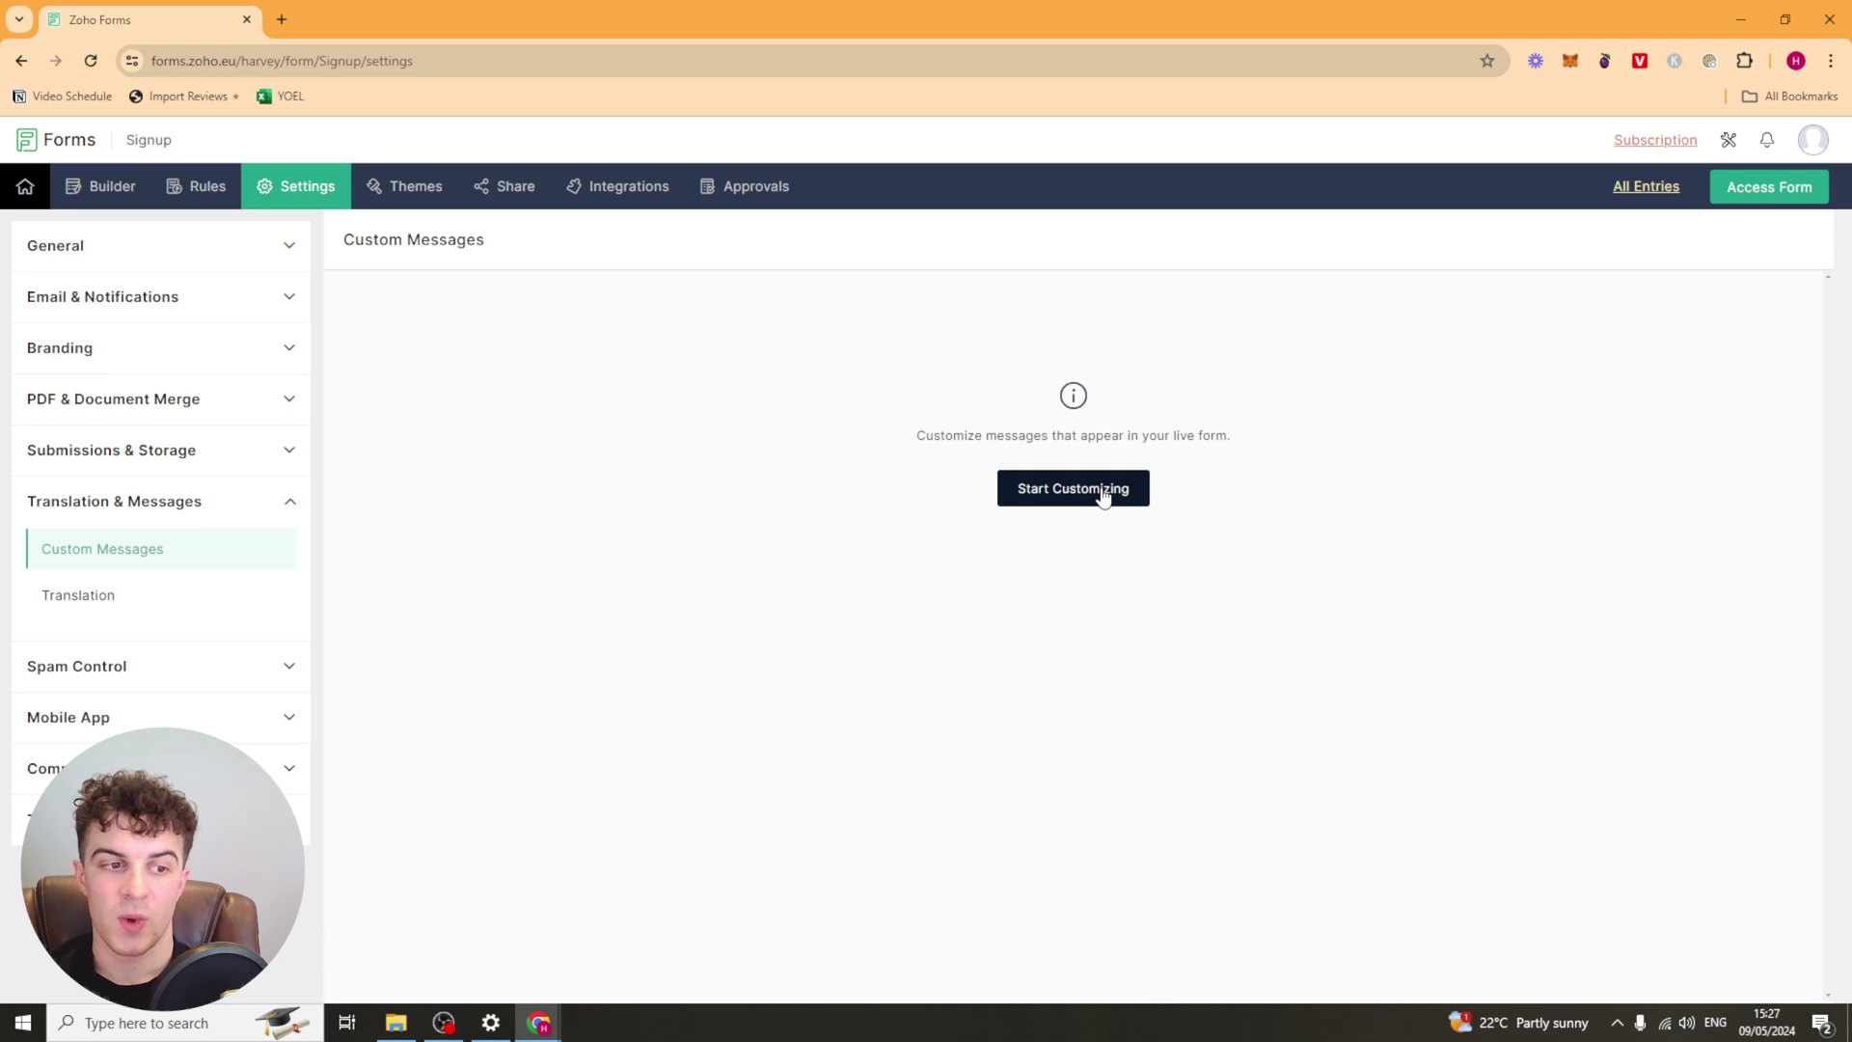
pyautogui.click(1105, 495)
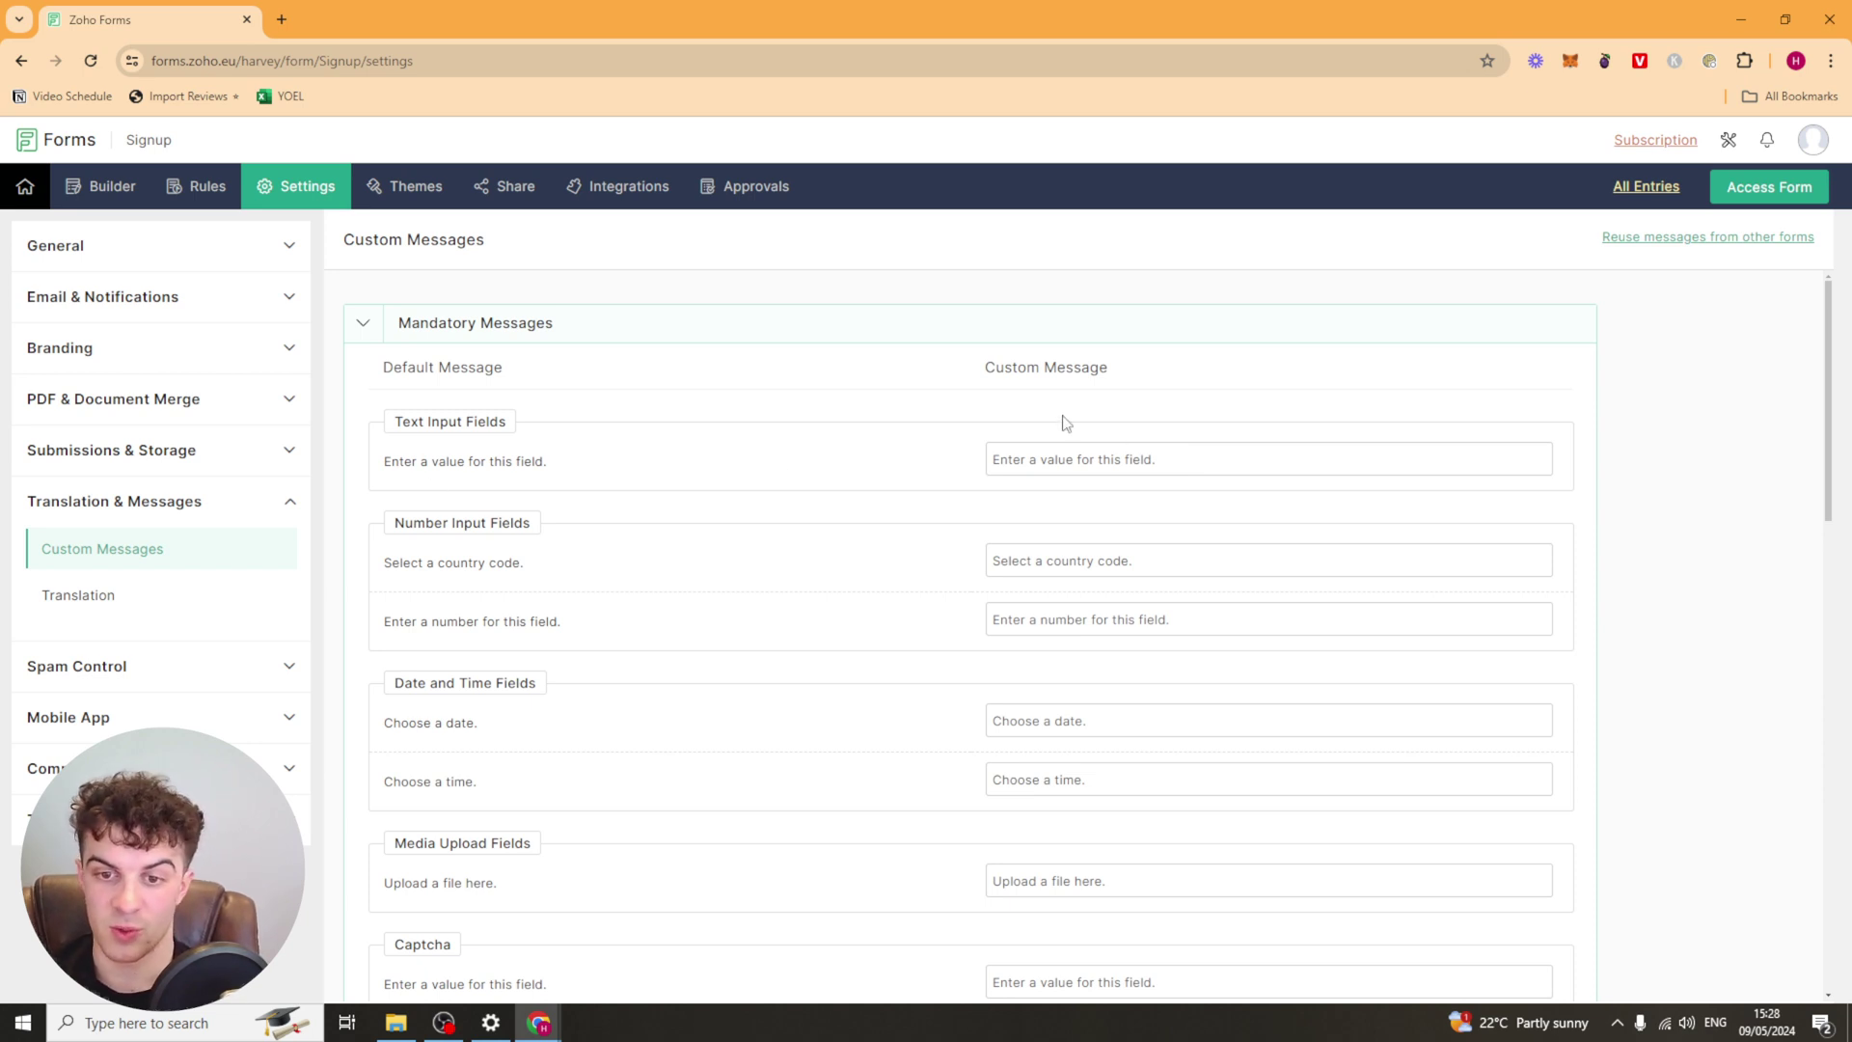
pyautogui.click(1083, 454)
pyautogui.scroll(-15, 1003, 483)
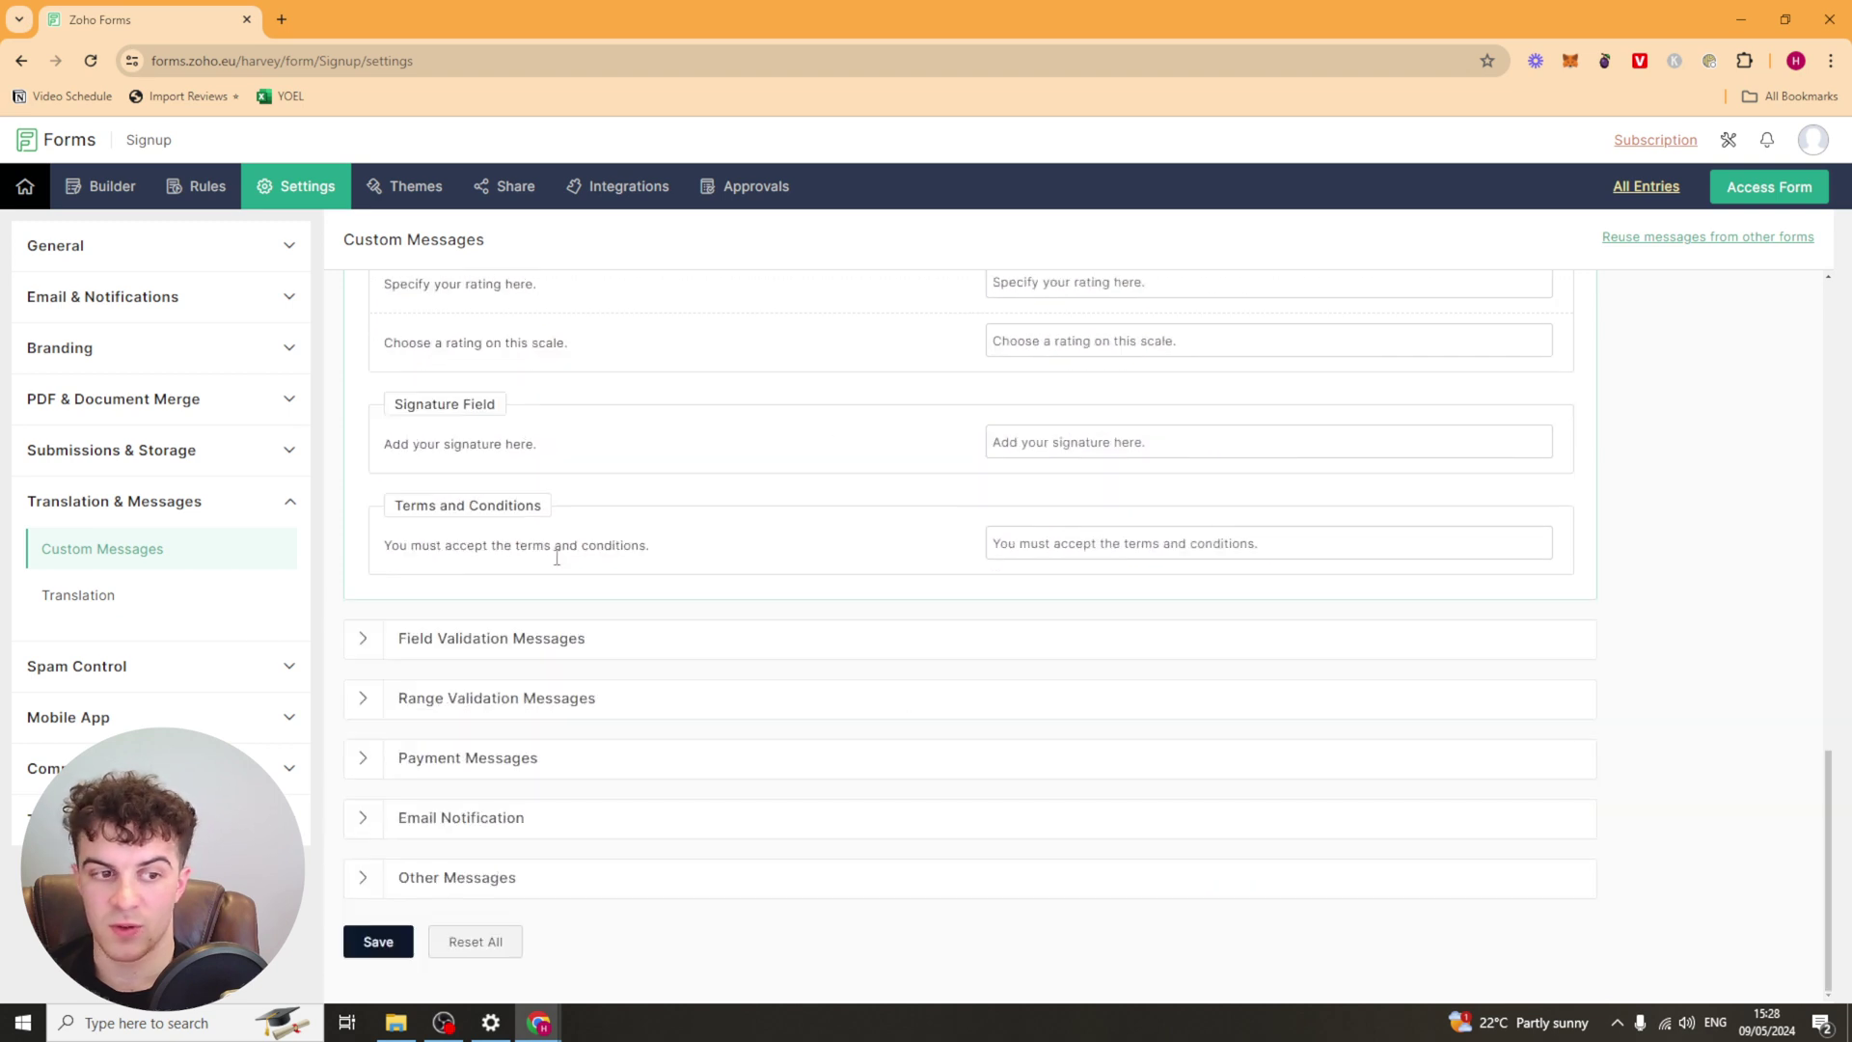
# Open Language Translation settings and read its paid-plan upgrade notice
pyautogui.click(77, 598)
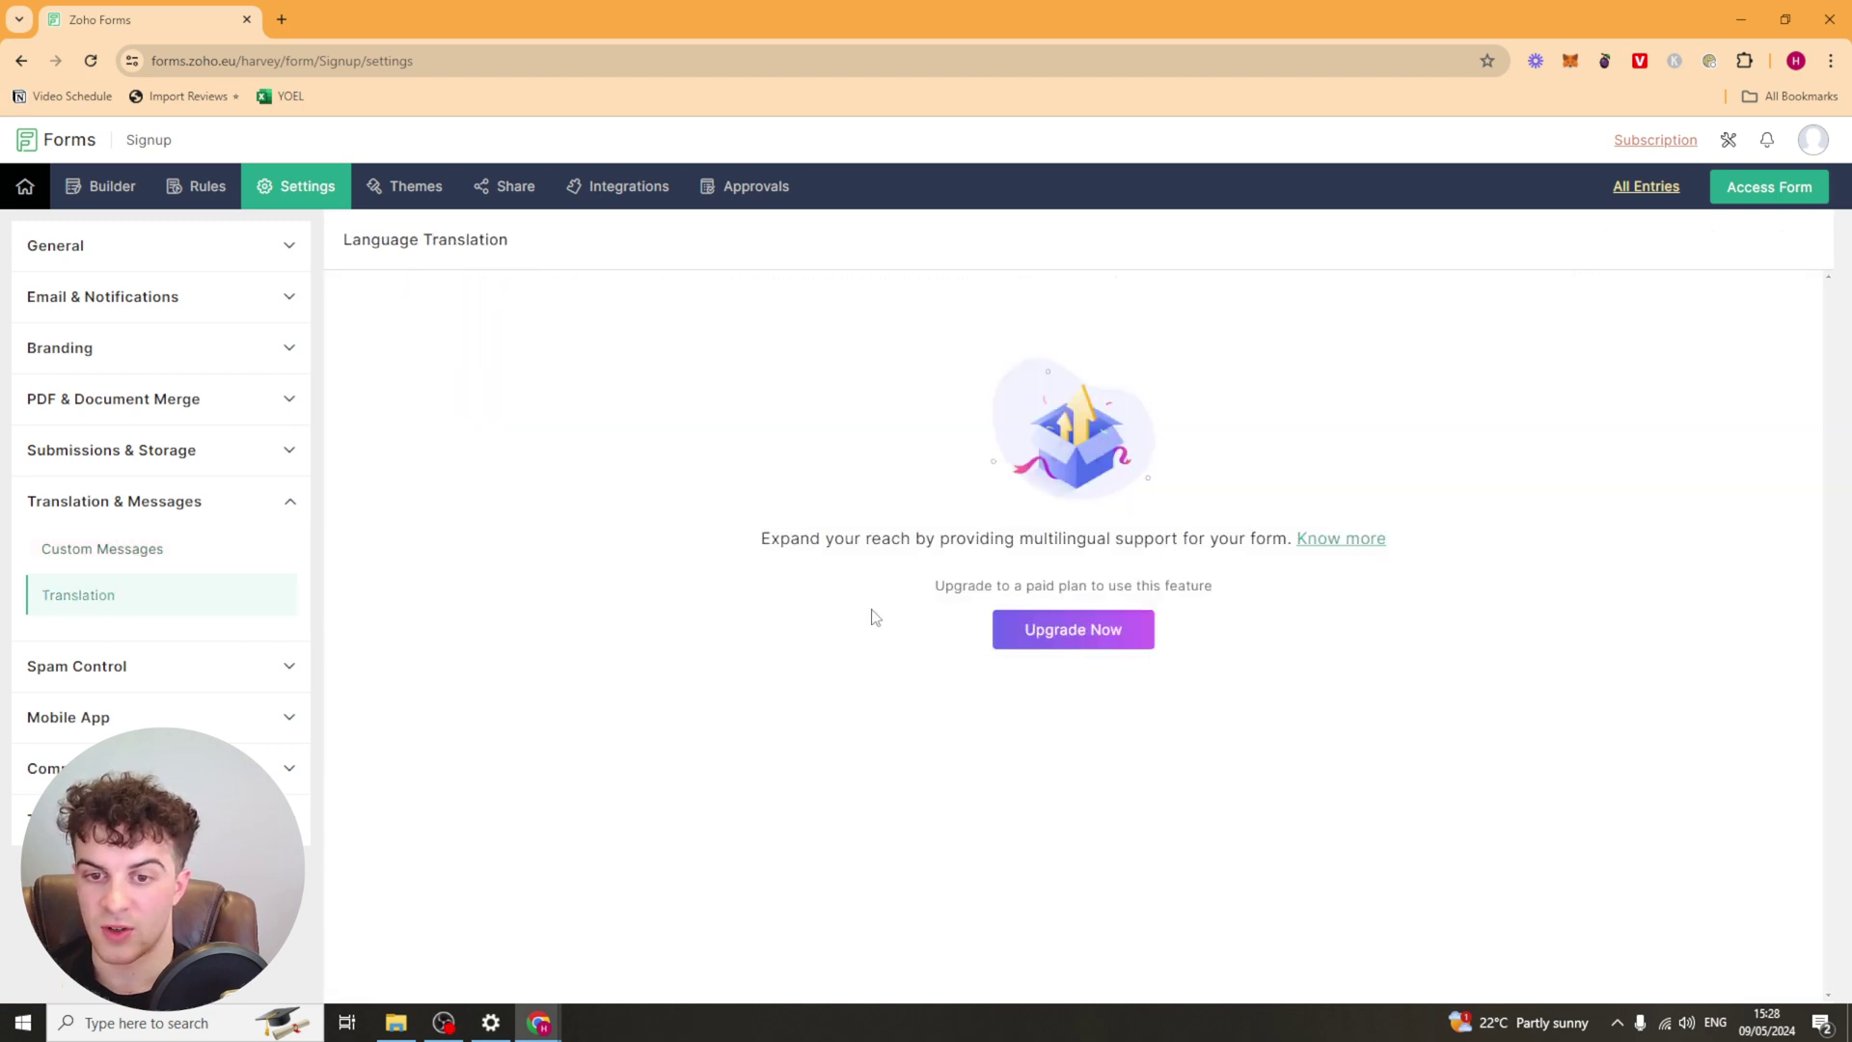
pyautogui.moveTo(736, 545); pyautogui.dragTo(1332, 540)
pyautogui.click(1249, 645)
pyautogui.moveTo(979, 585); pyautogui.dragTo(1141, 588)
pyautogui.click(1139, 589)
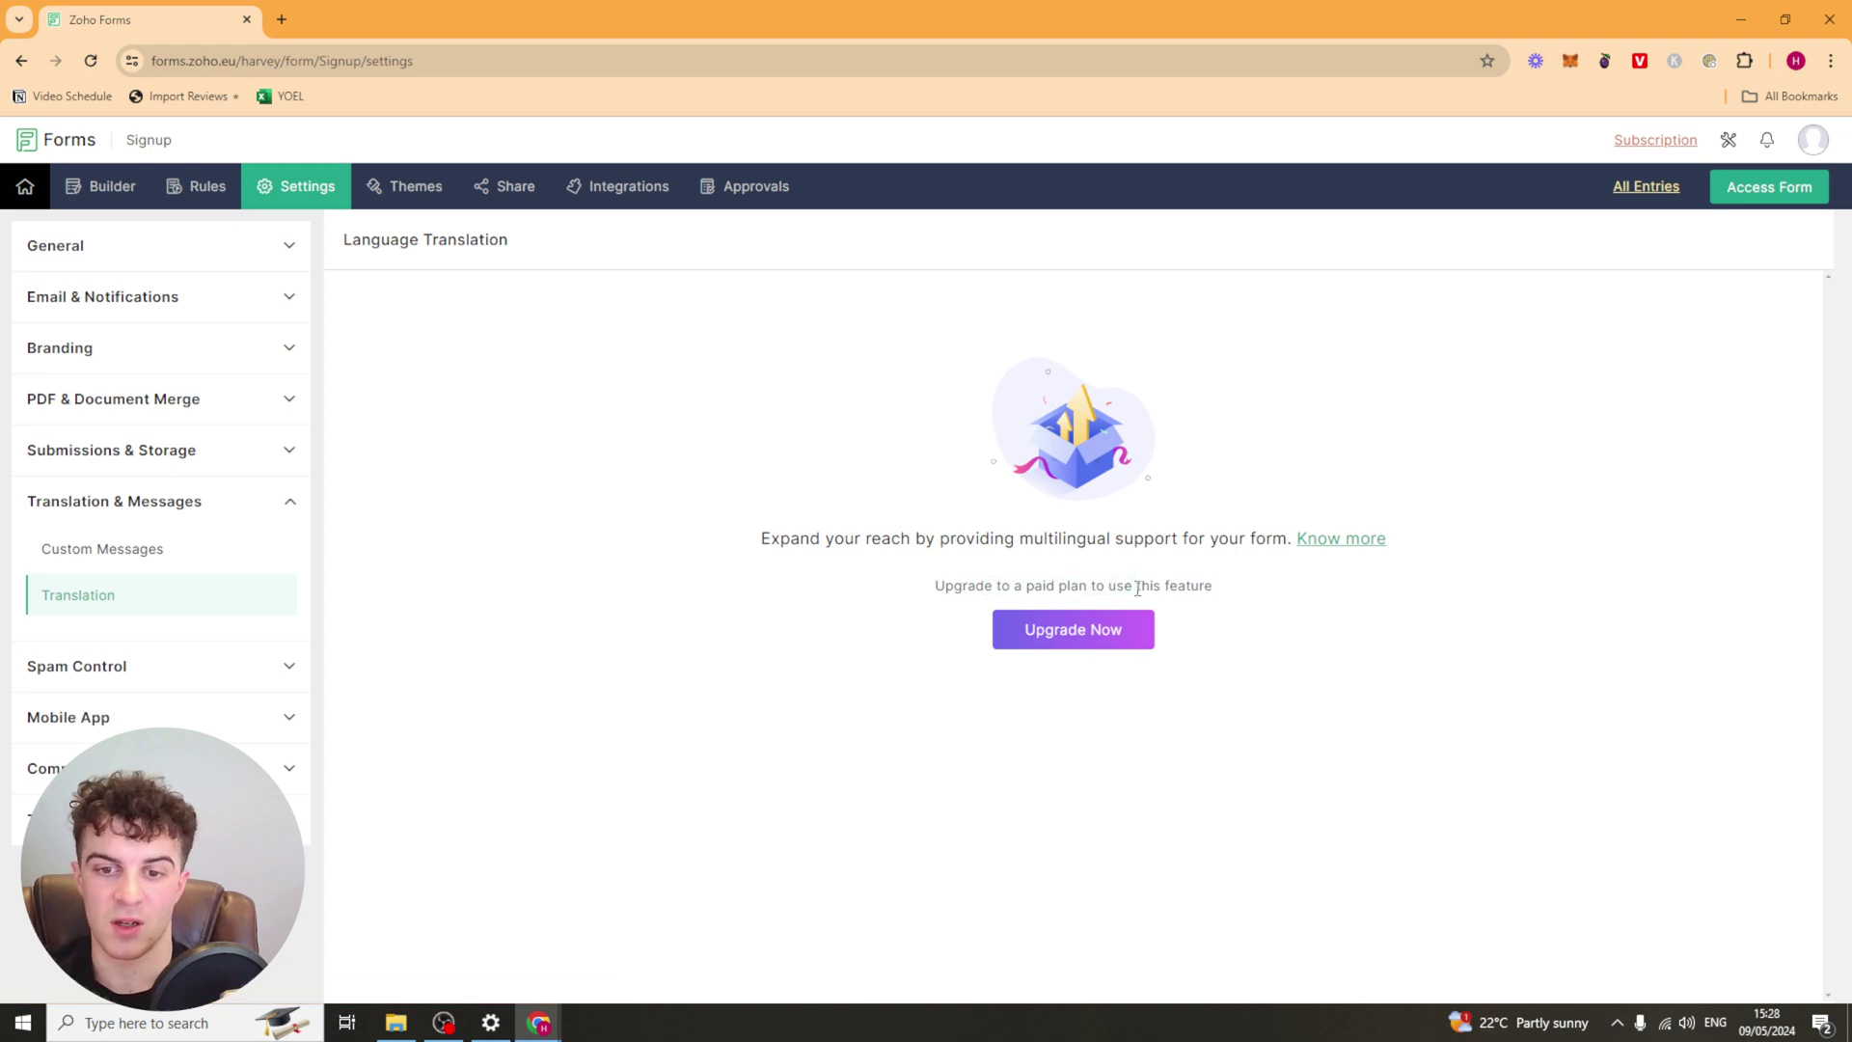
# Review the Double Opt-In and OTP Verification spam-control settings
pyautogui.click(222, 664)
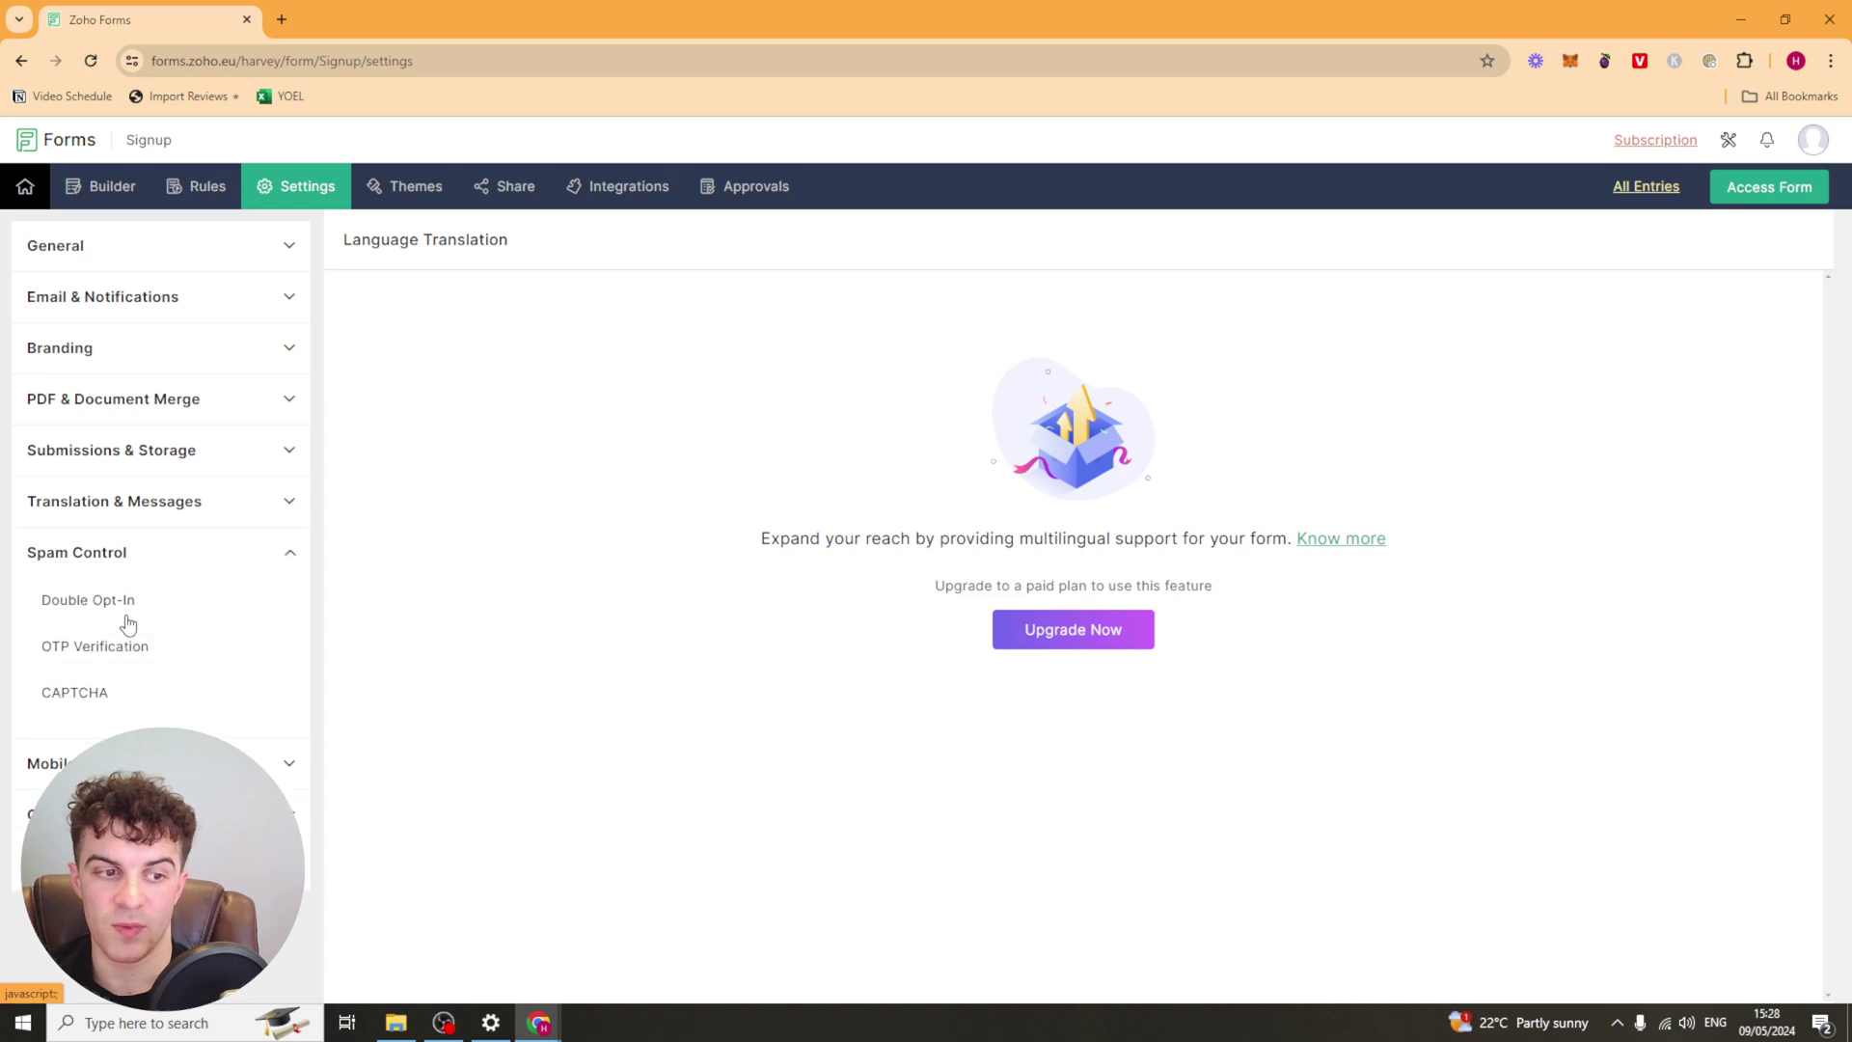
pyautogui.click(107, 603)
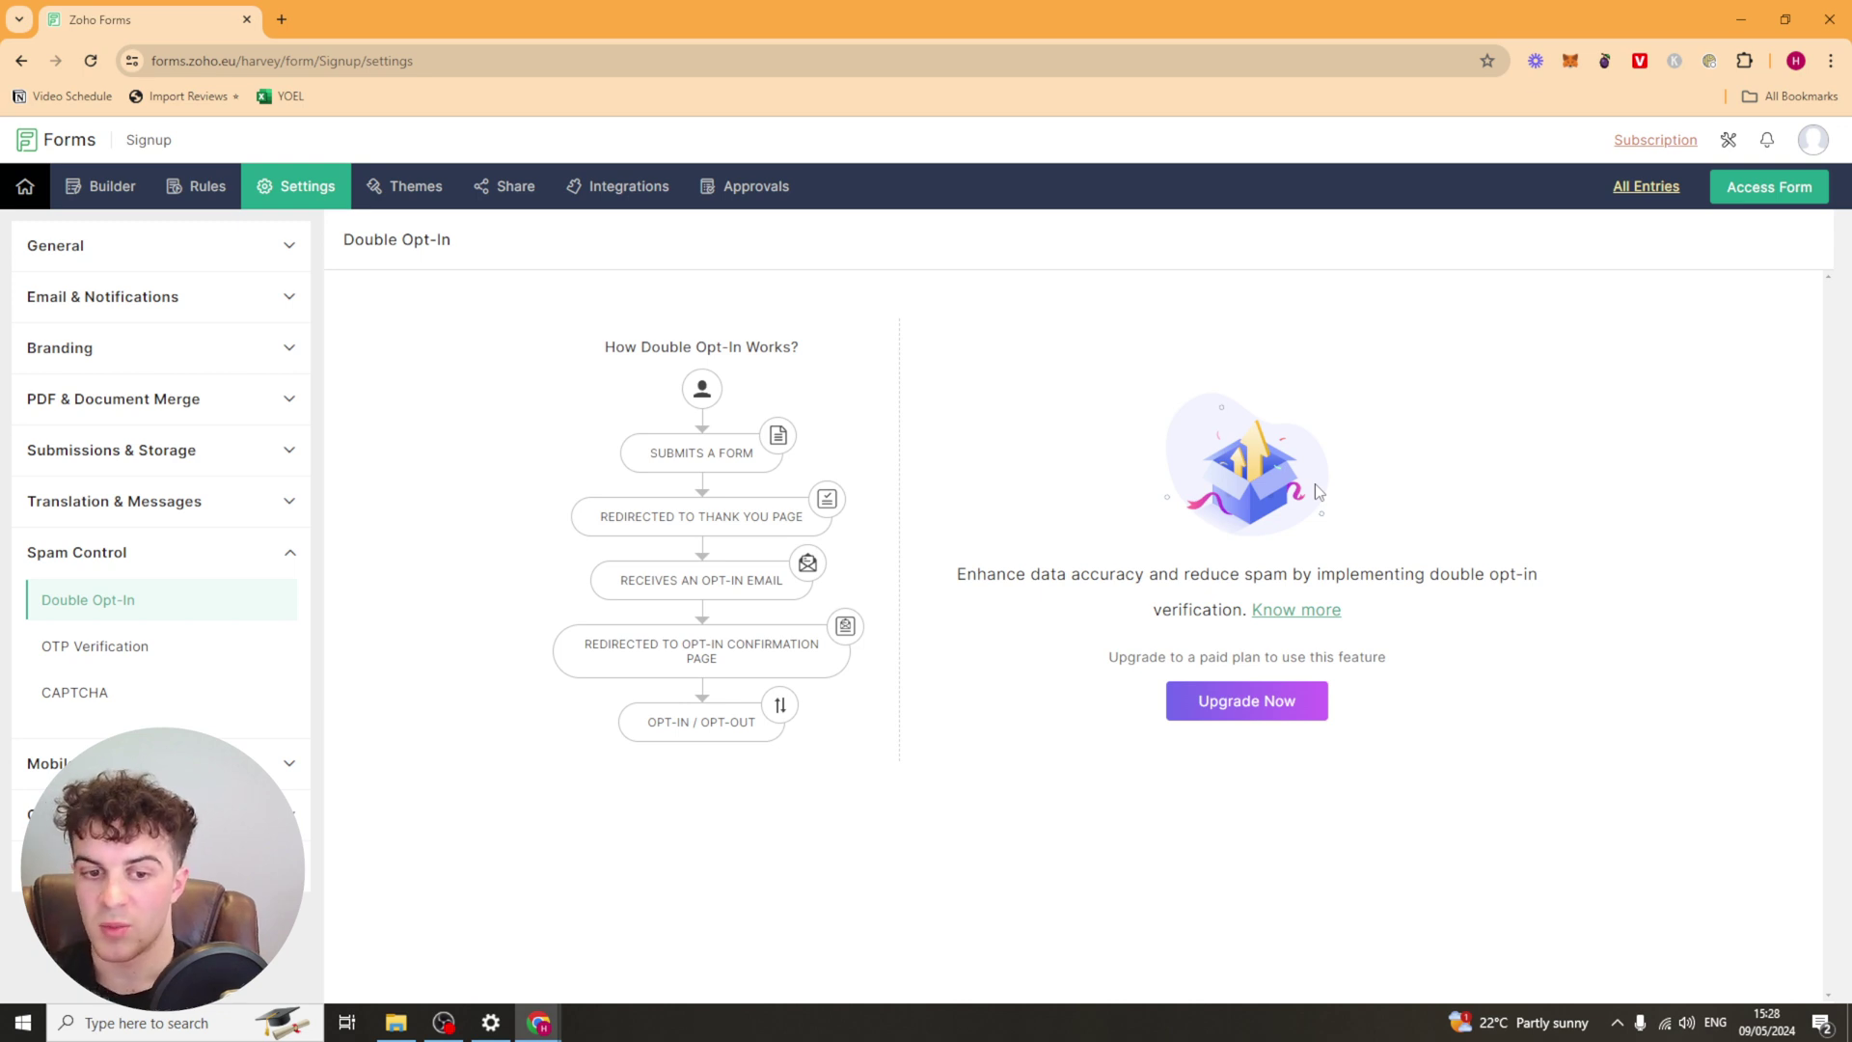
pyautogui.click(135, 646)
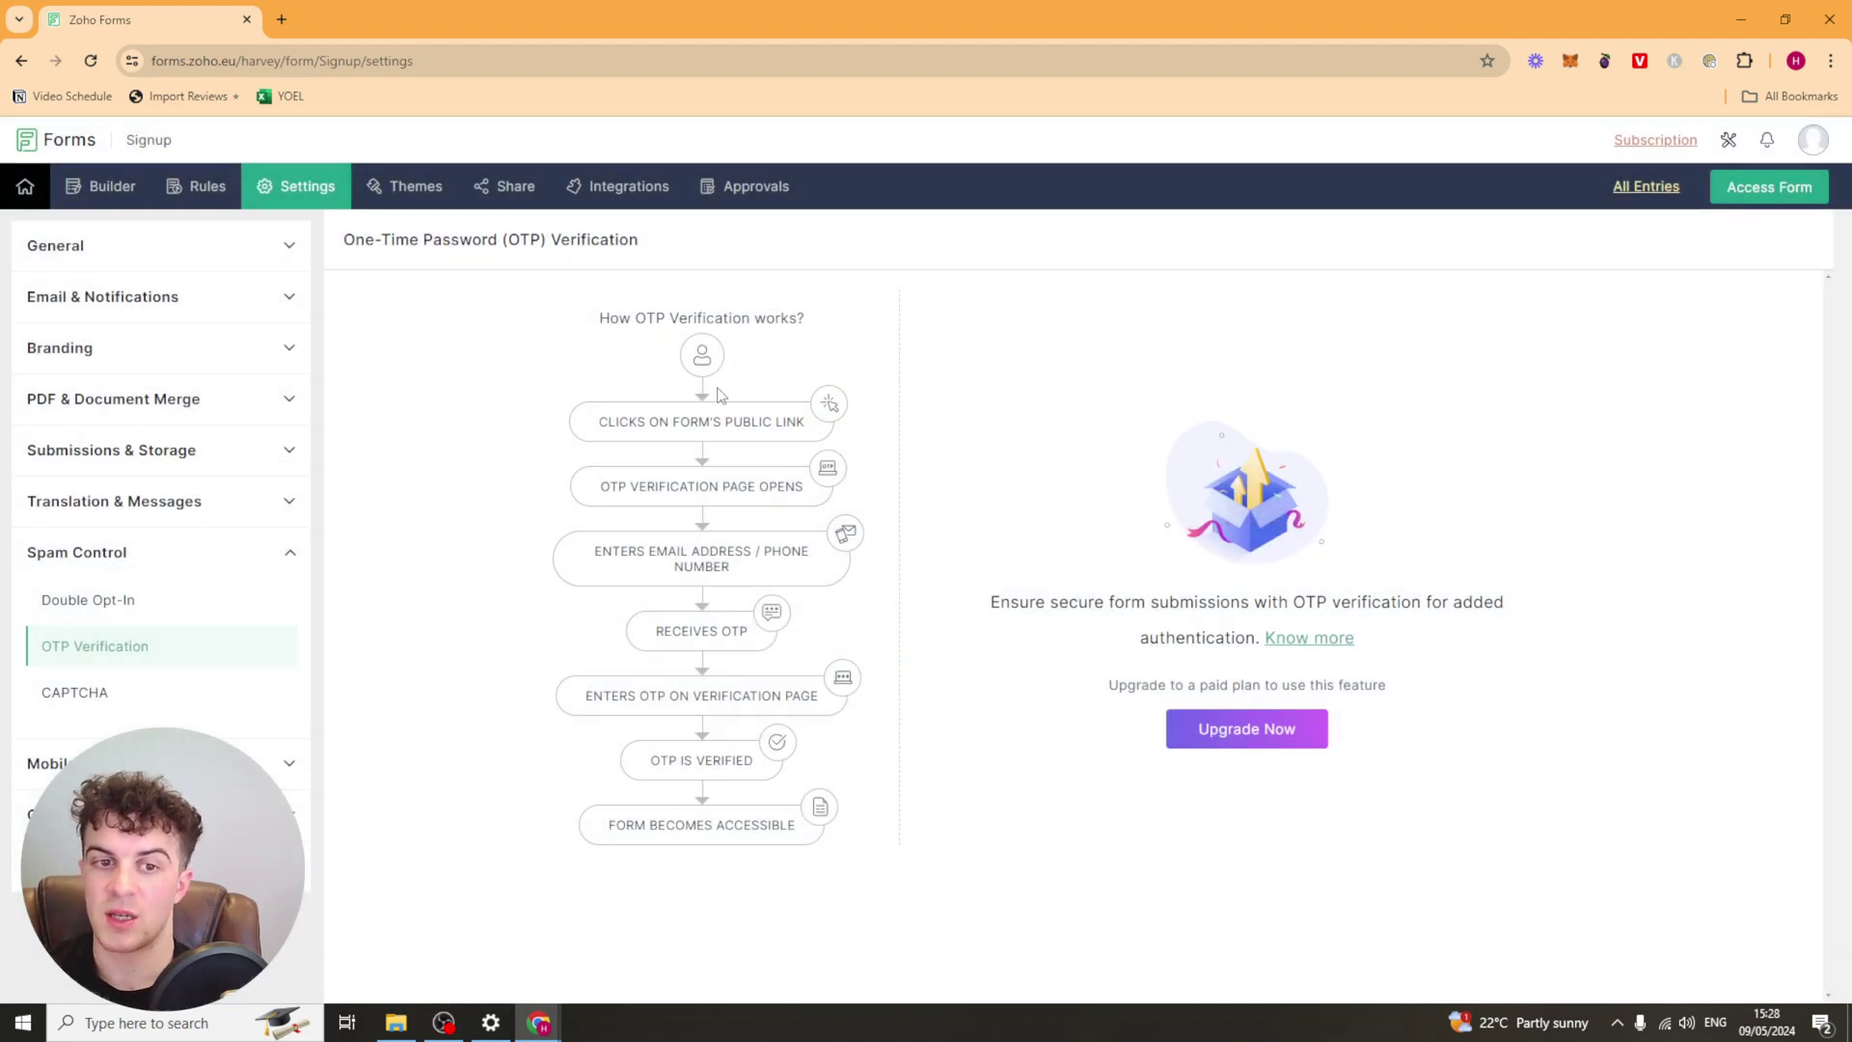
pyautogui.moveTo(612, 316); pyautogui.dragTo(805, 319)
pyautogui.click(646, 413)
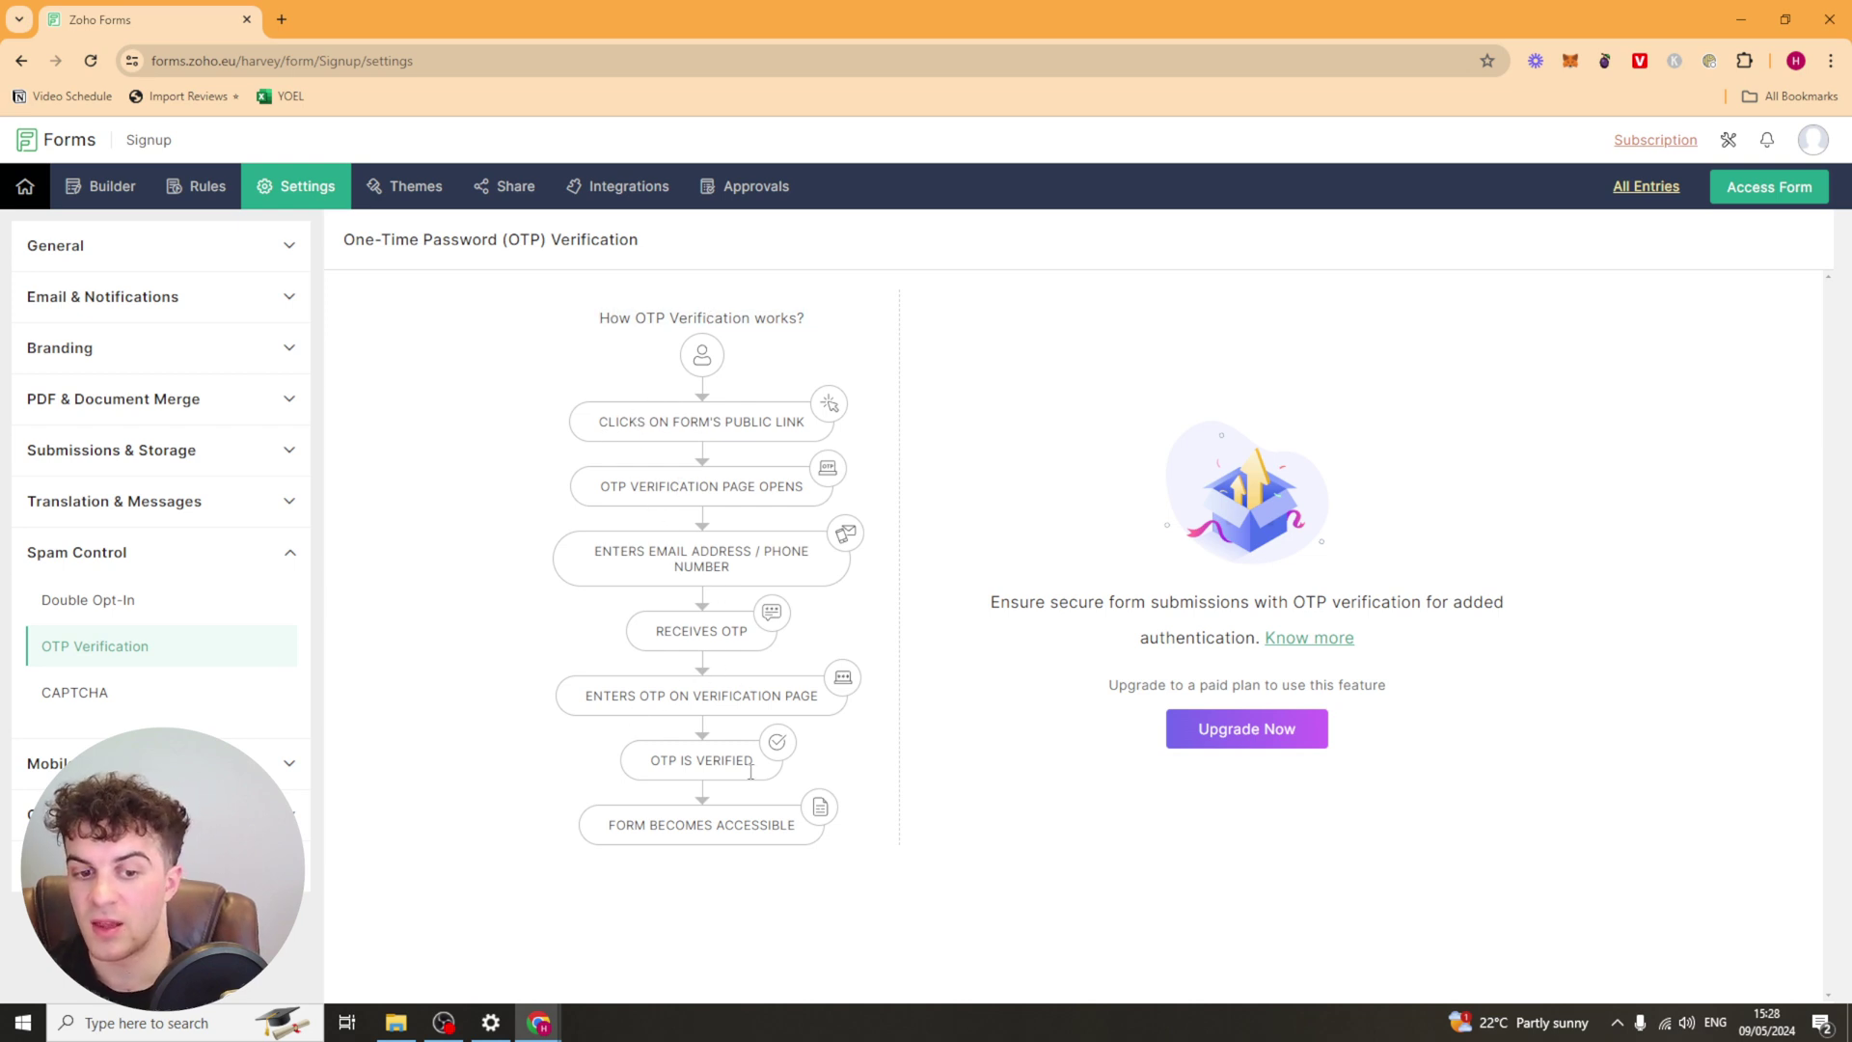
# Check the CAPTCHA version list, leaving it set to None
pyautogui.click(94, 675)
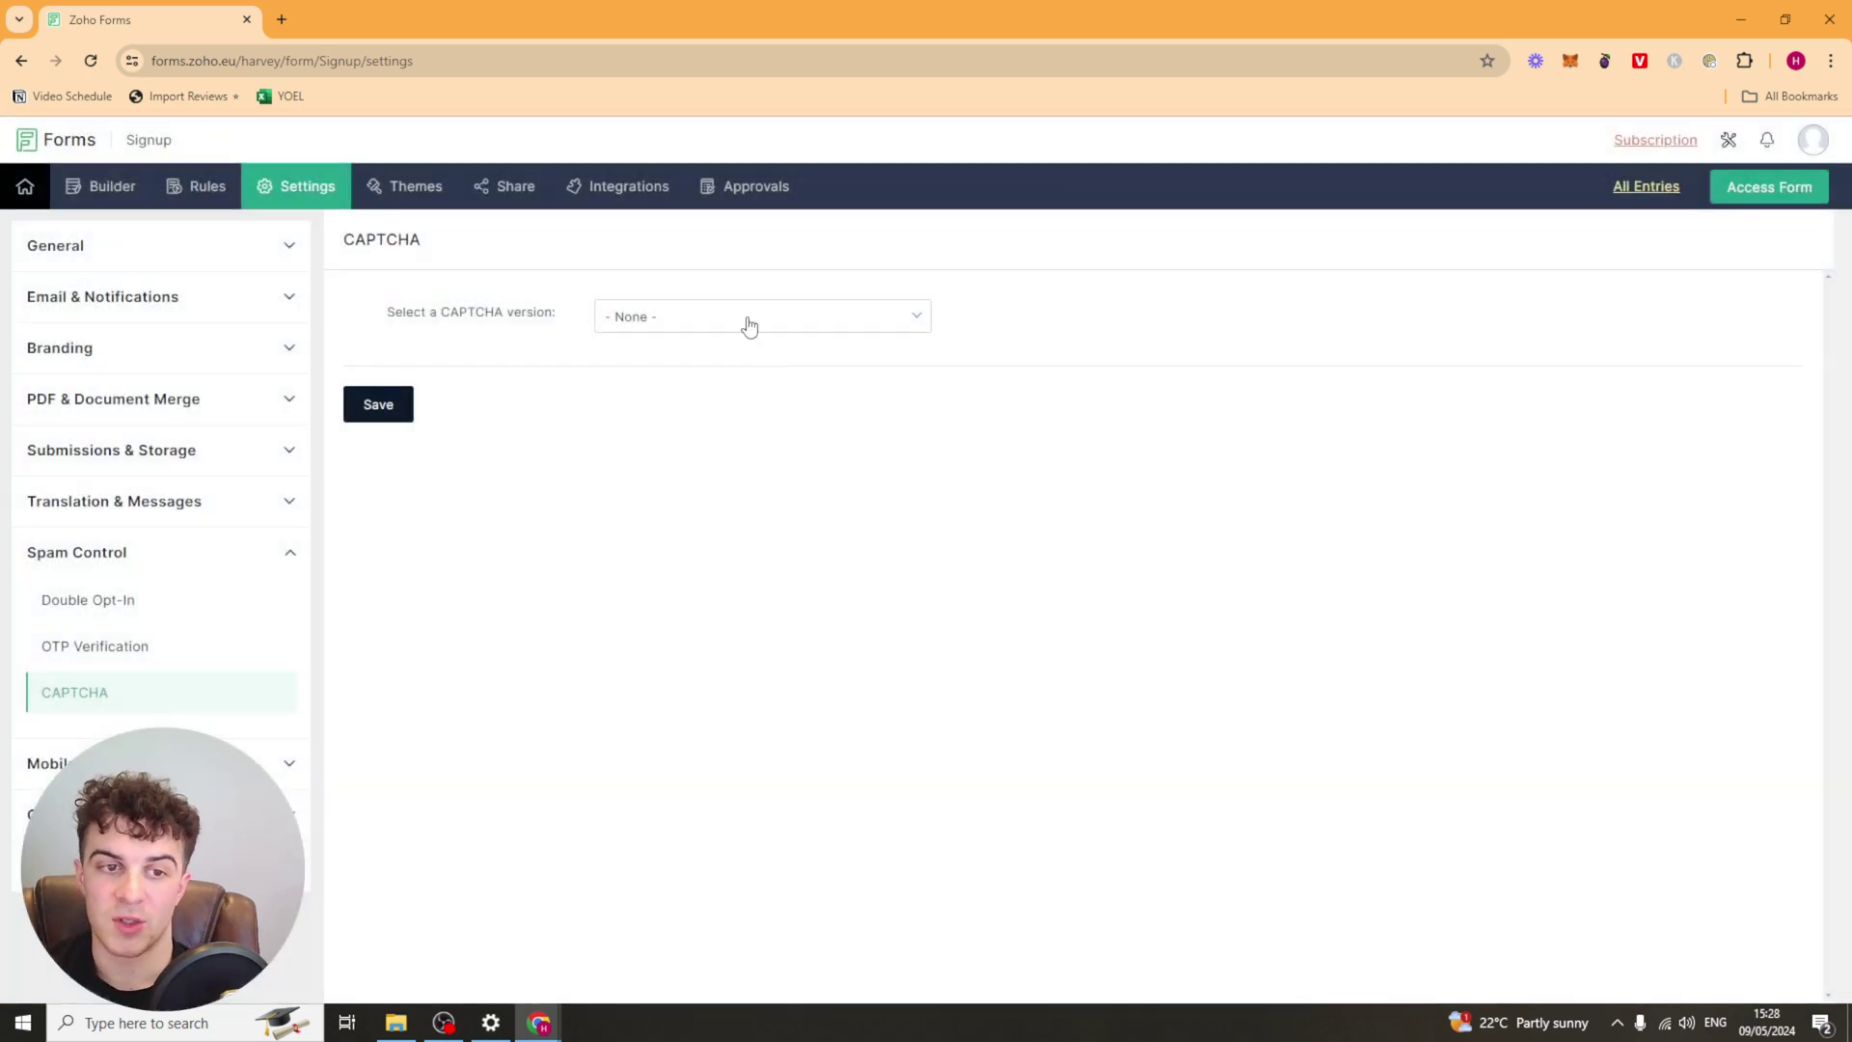
pyautogui.click(749, 320)
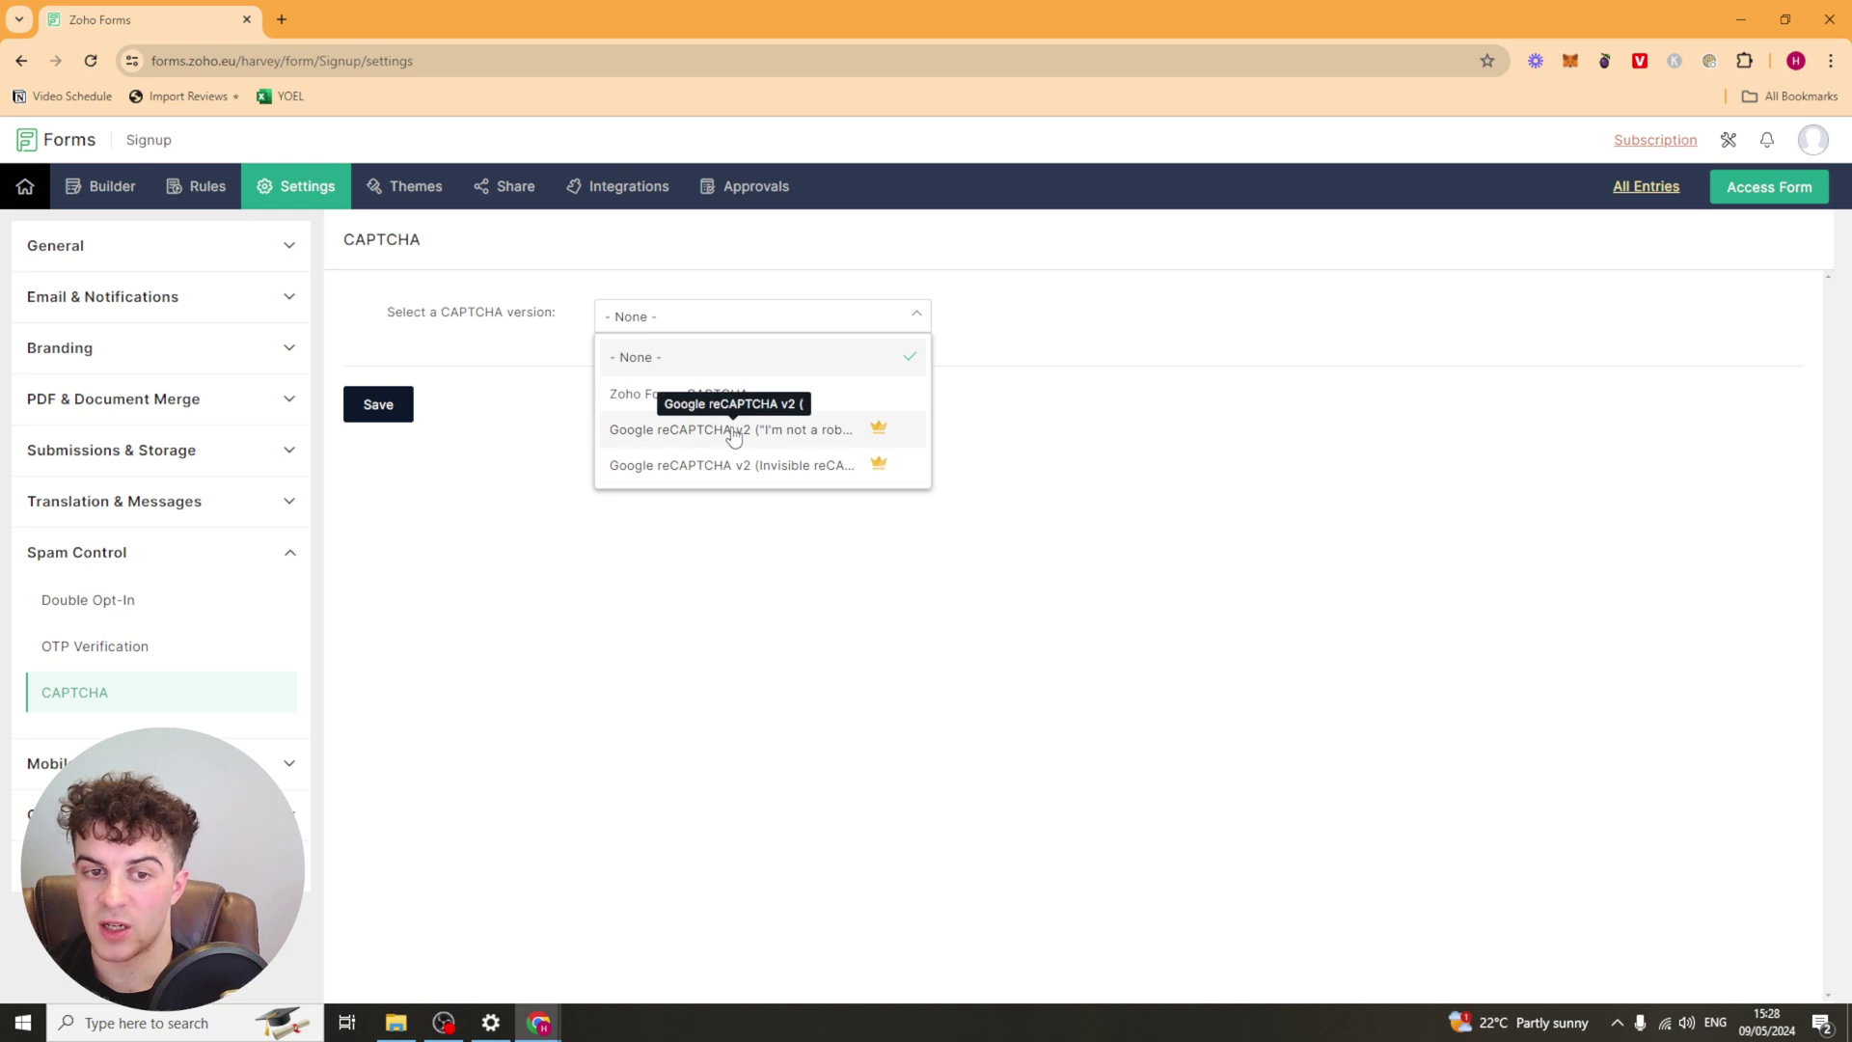
pyautogui.click(1172, 446)
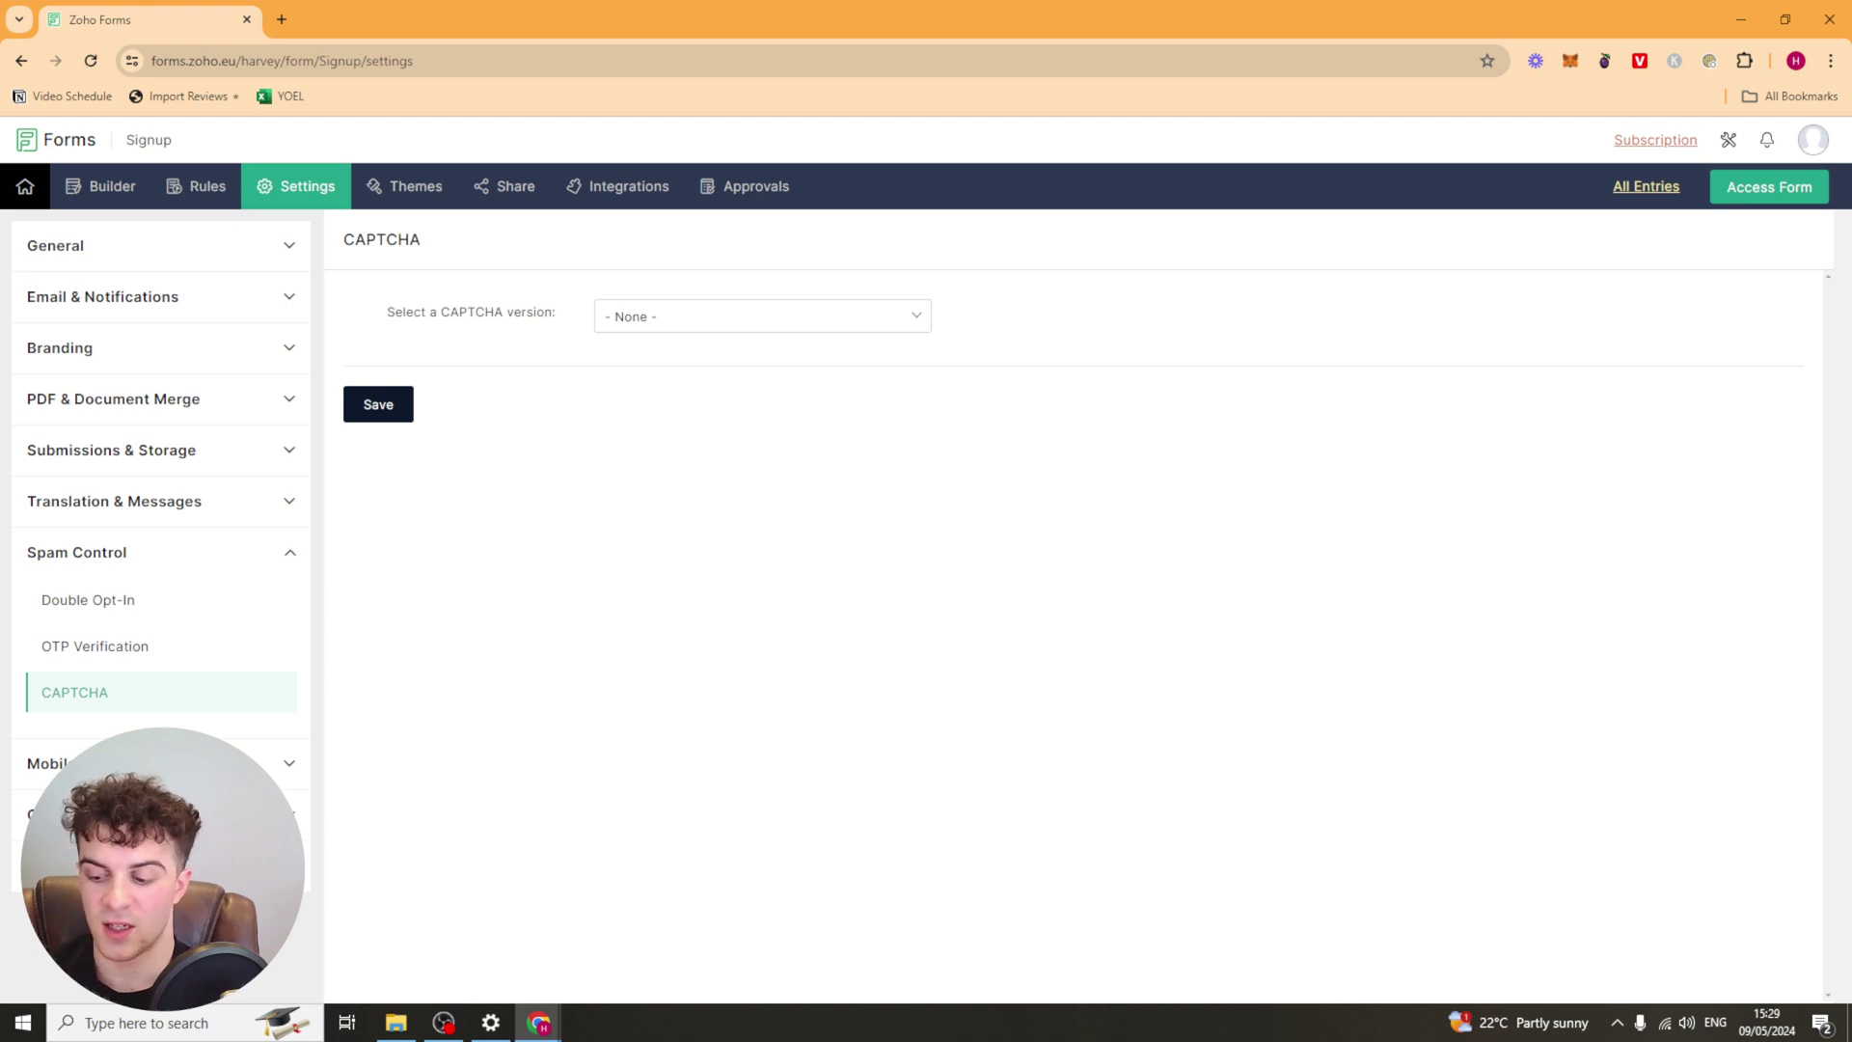
# Open the Mobile App Scan & Fill settings and read its description
pyautogui.click(232, 757)
pyautogui.click(107, 652)
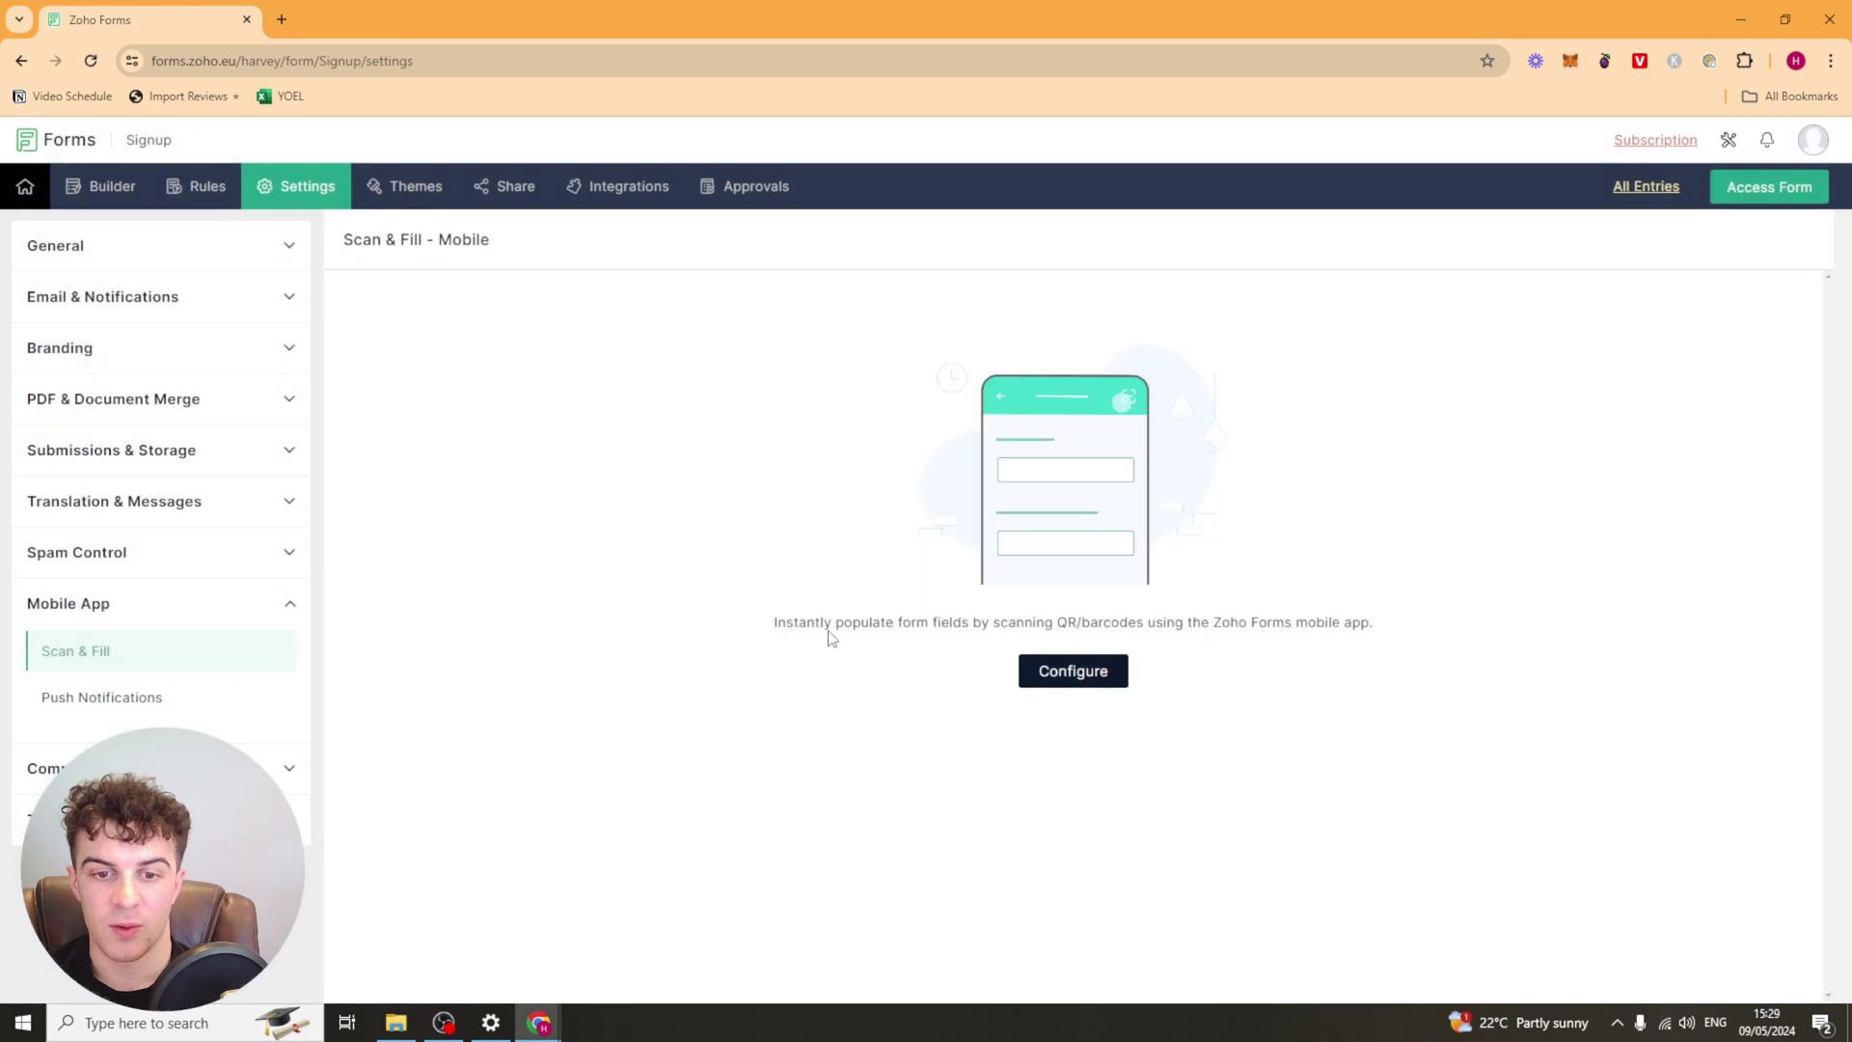
pyautogui.moveTo(831, 637); pyautogui.dragTo(1180, 622)
pyautogui.click(1180, 622)
pyautogui.moveTo(897, 622); pyautogui.dragTo(1085, 622)
pyautogui.moveTo(1231, 622); pyautogui.dragTo(1389, 633)
# Try Scan & Fill configuration, then start a blank push-notification template for new records
pyautogui.click(1109, 675)
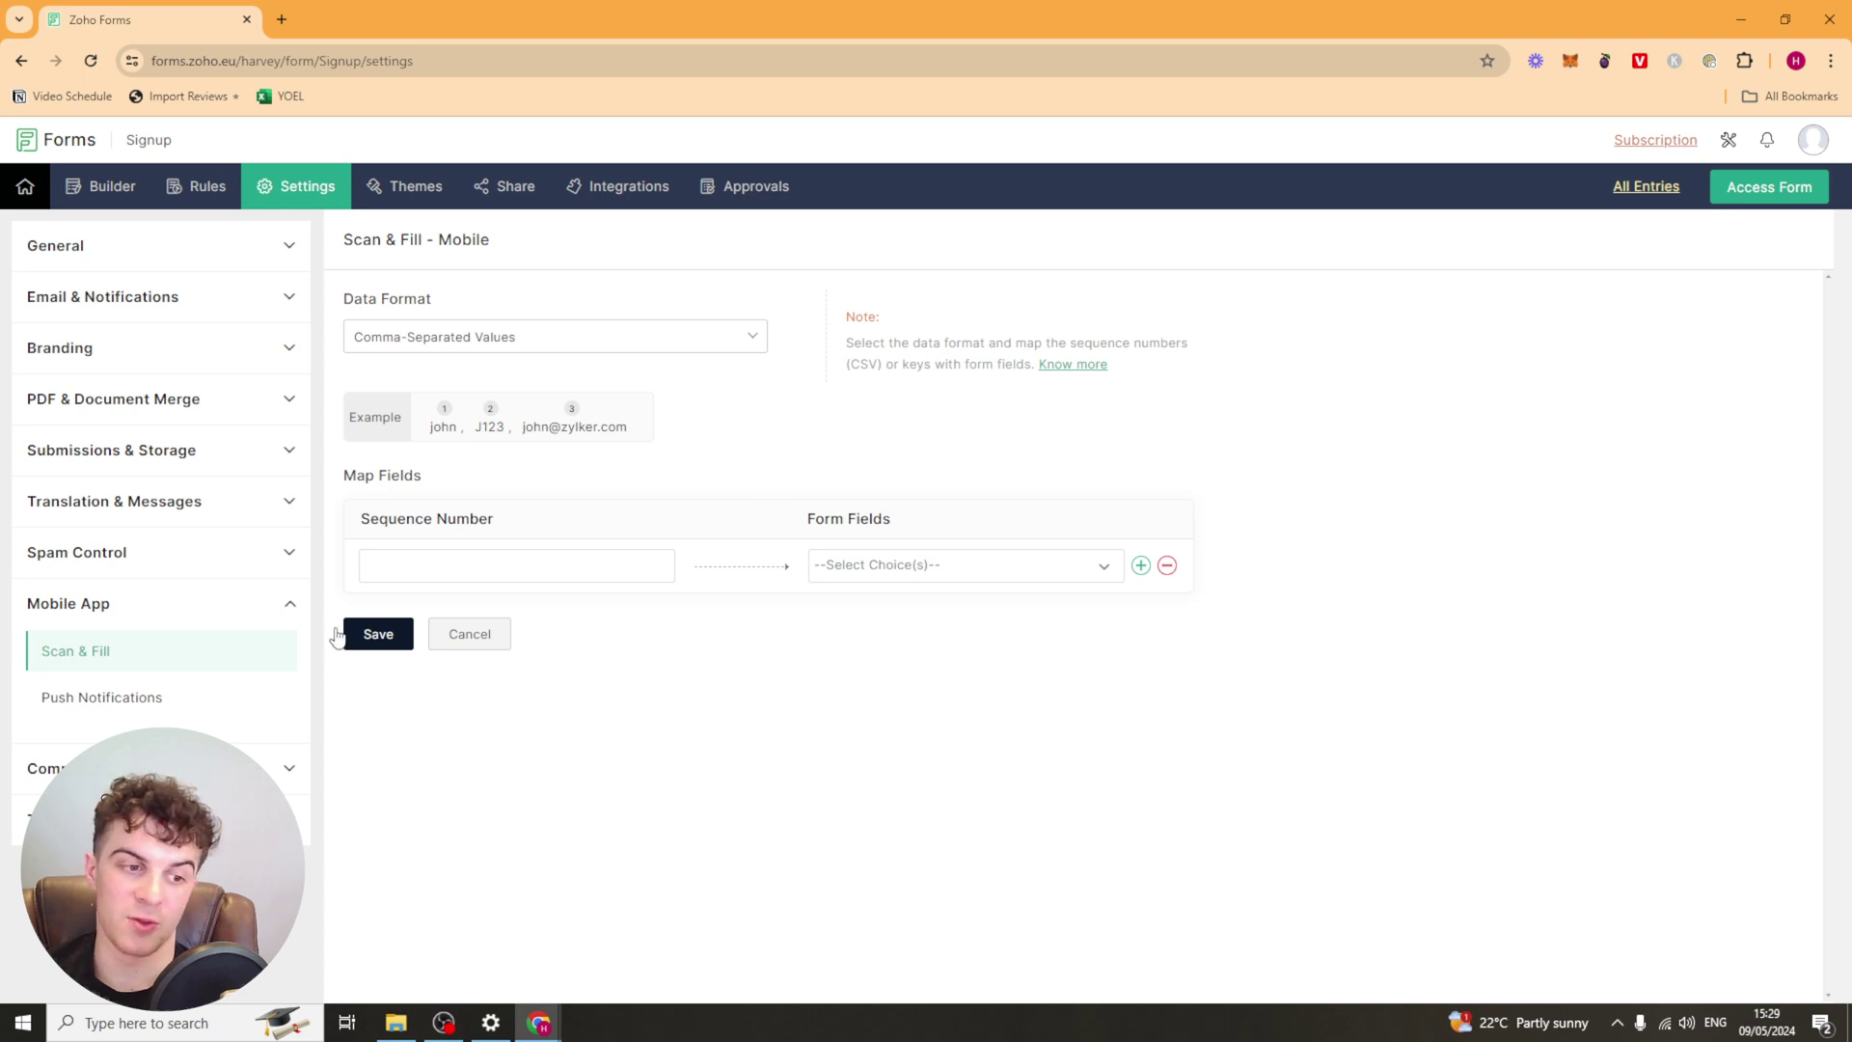
pyautogui.click(89, 697)
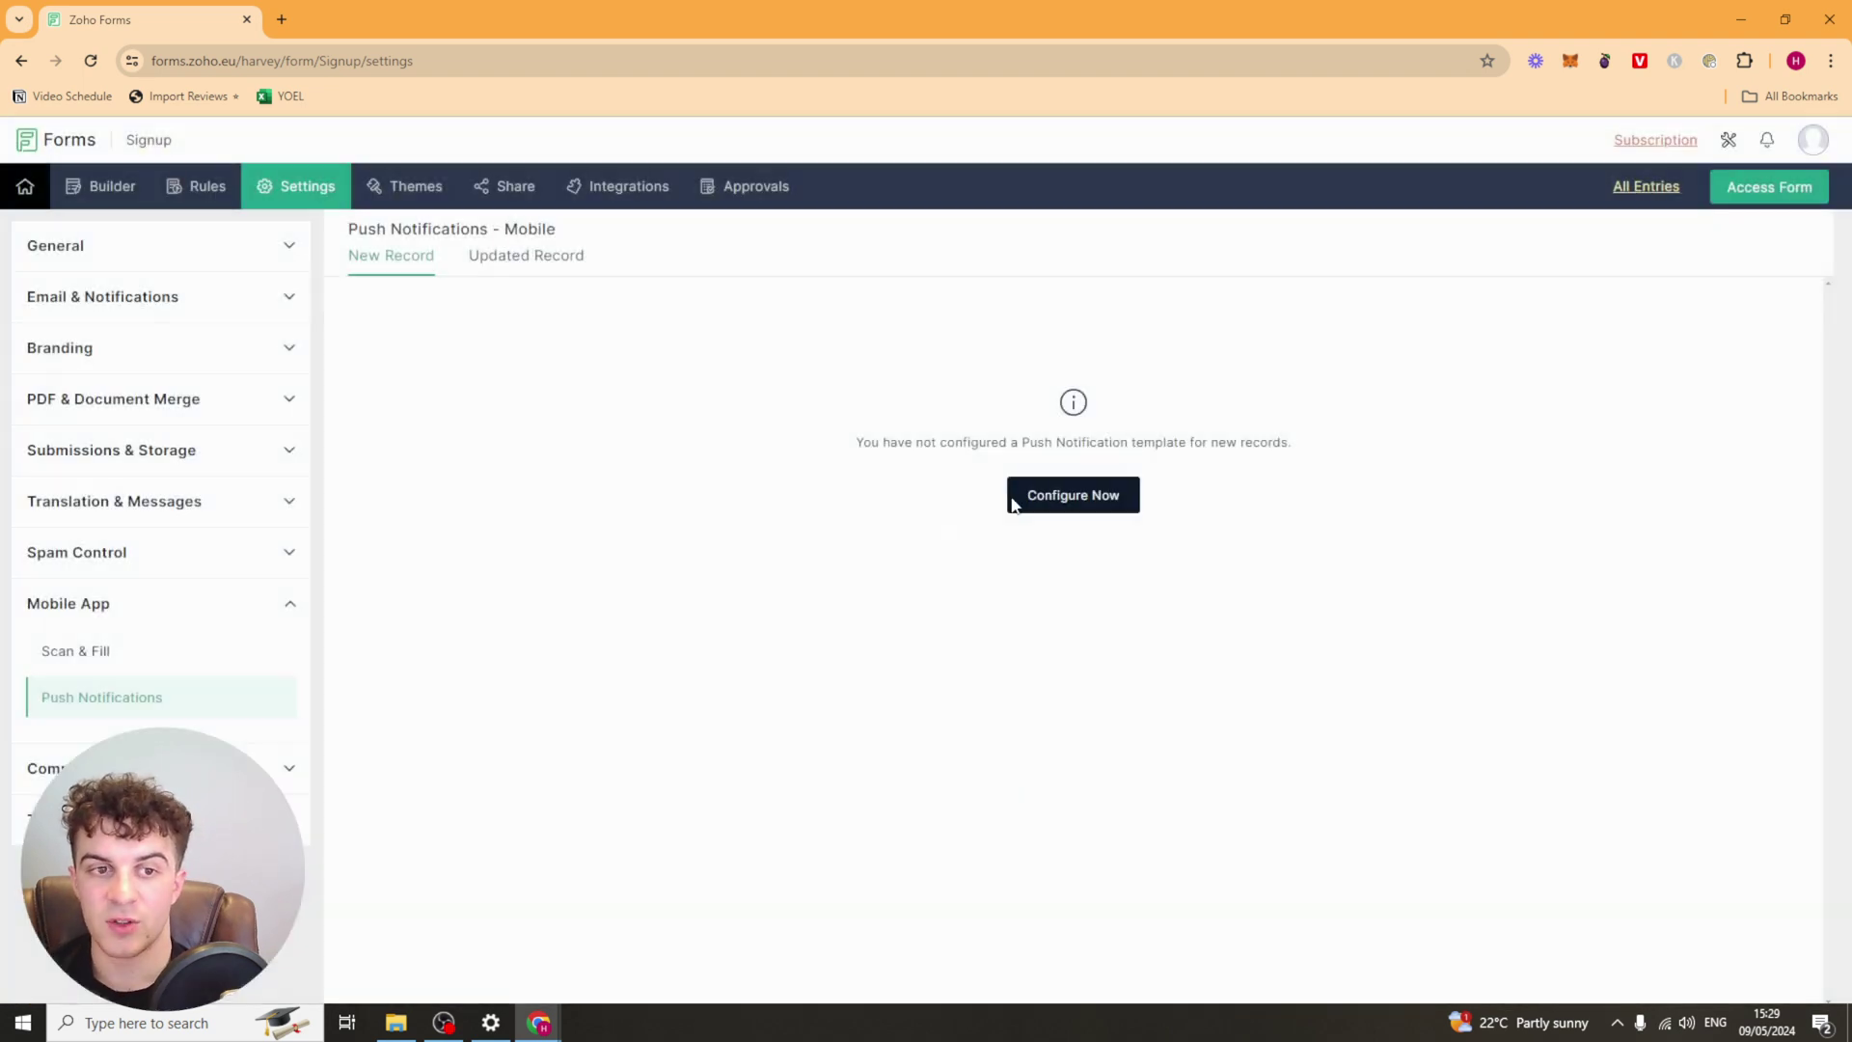
pyautogui.click(1015, 496)
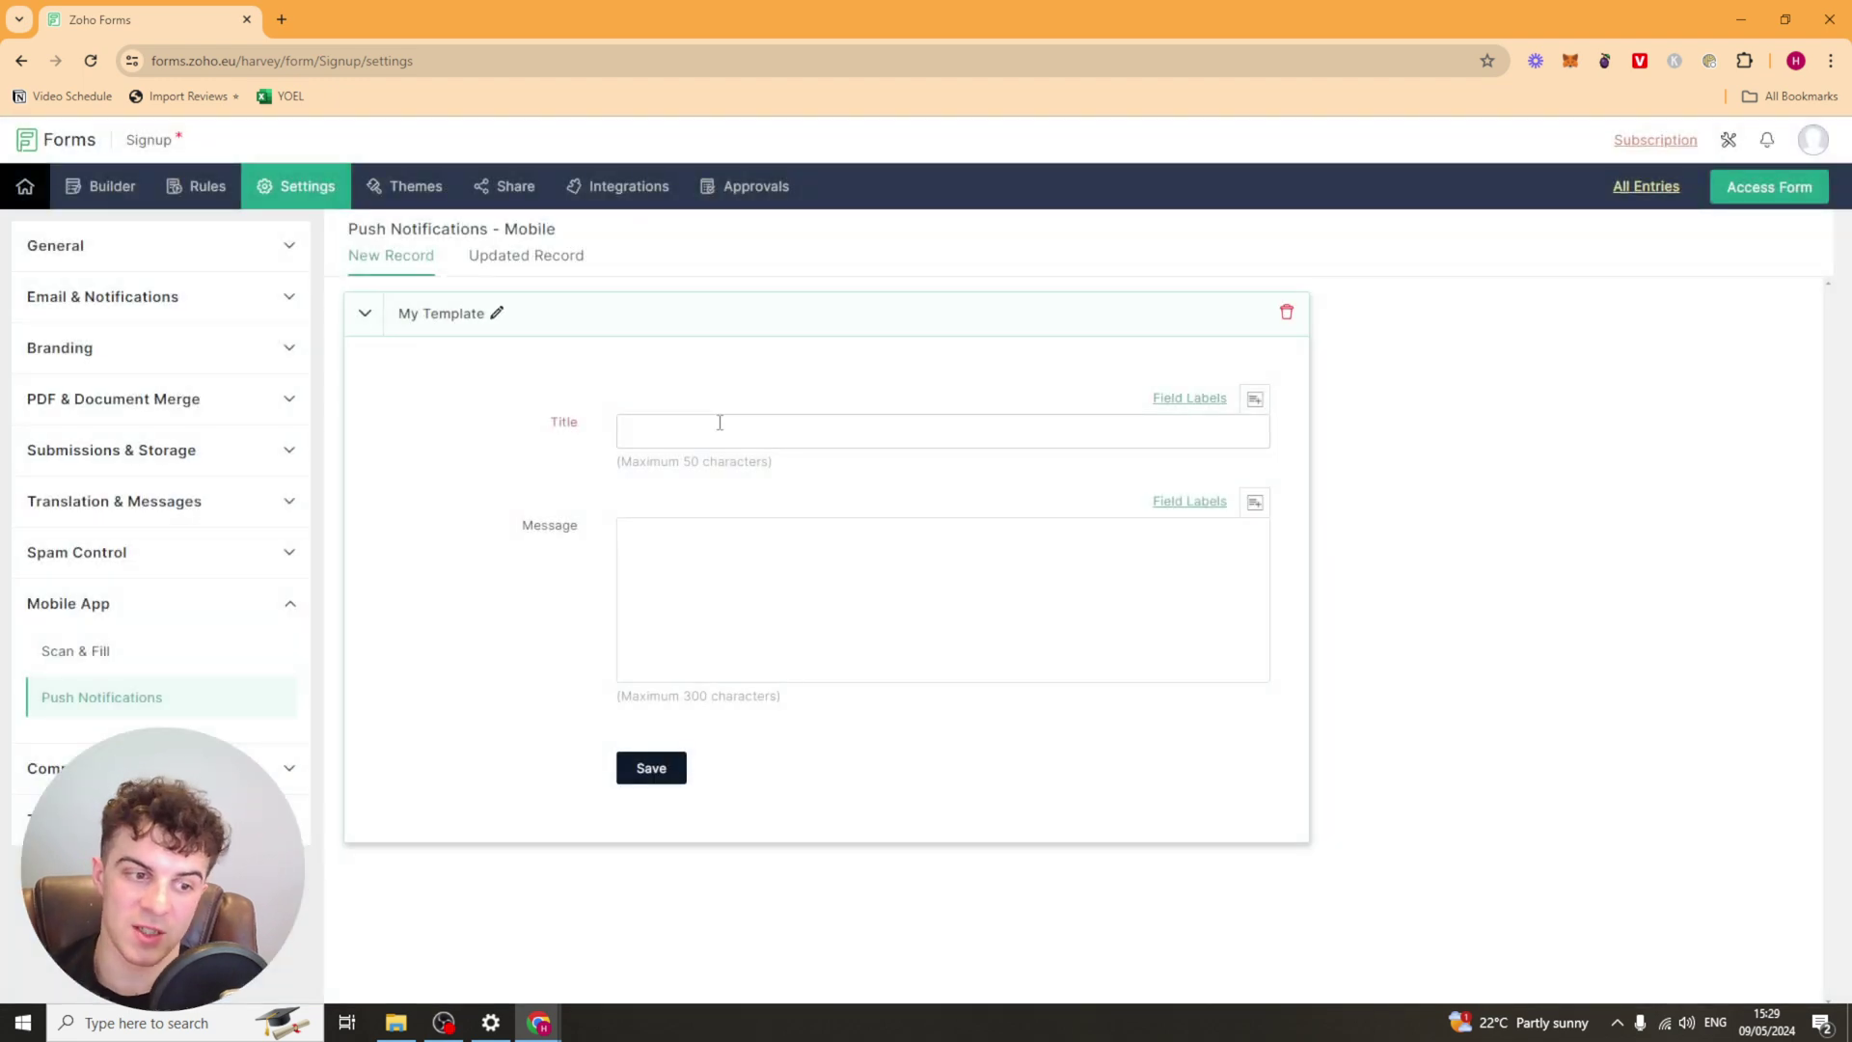
# Browse HIPAA, Accessibility and Record Audit compliance pages, discarding the unsaved push template
pyautogui.click(116, 770)
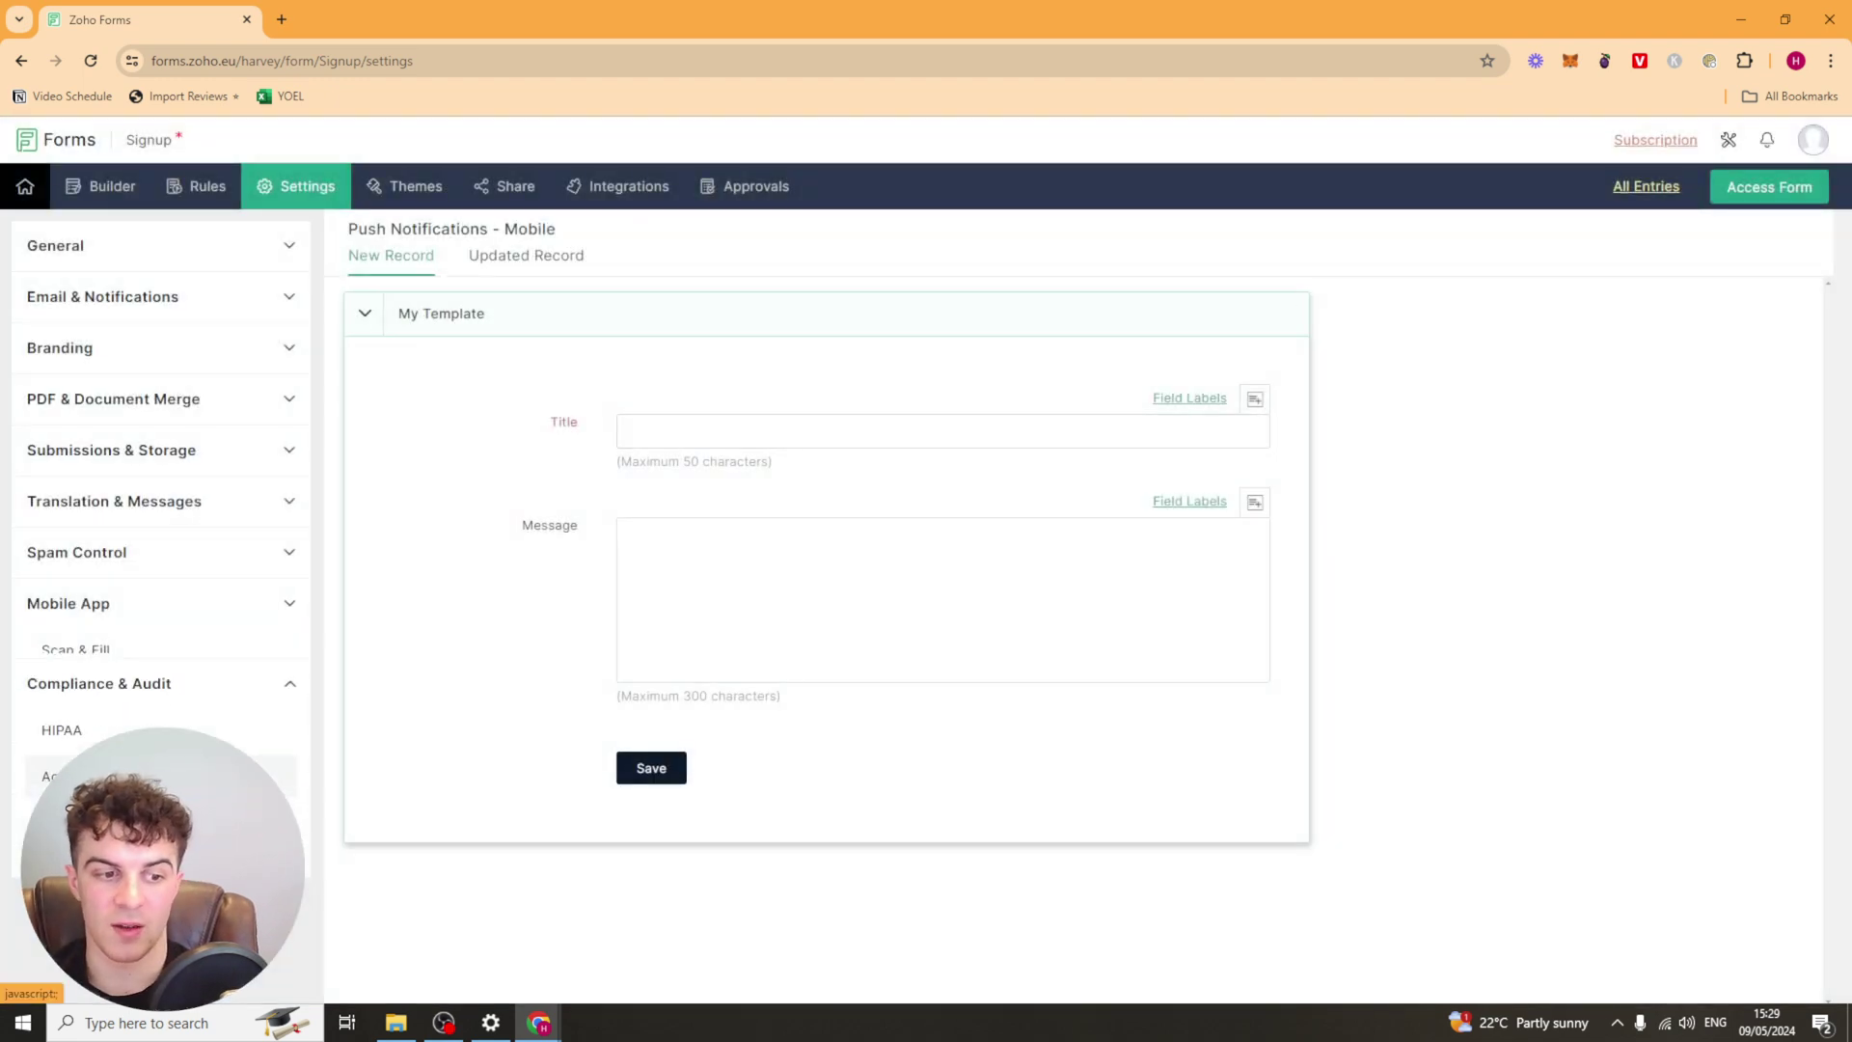
pyautogui.click(101, 702)
pyautogui.click(1167, 578)
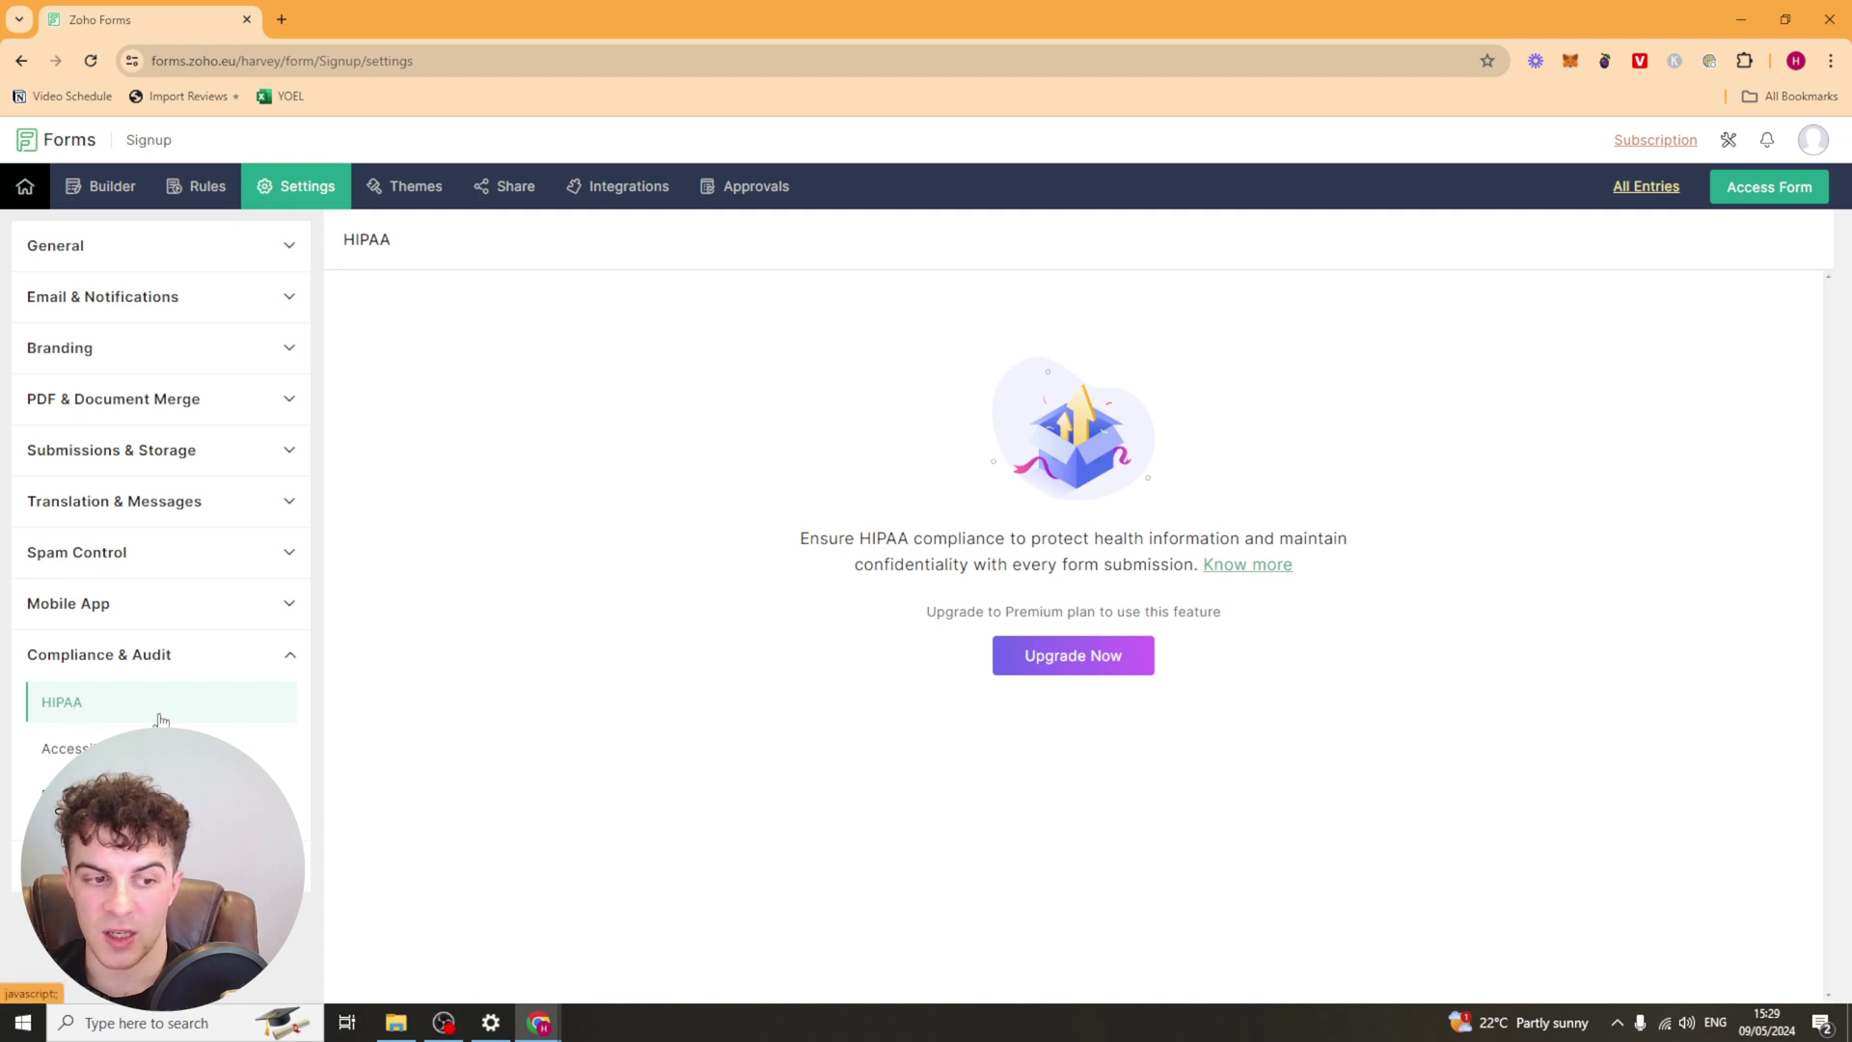
pyautogui.moveTo(929, 538); pyautogui.dragTo(1207, 527)
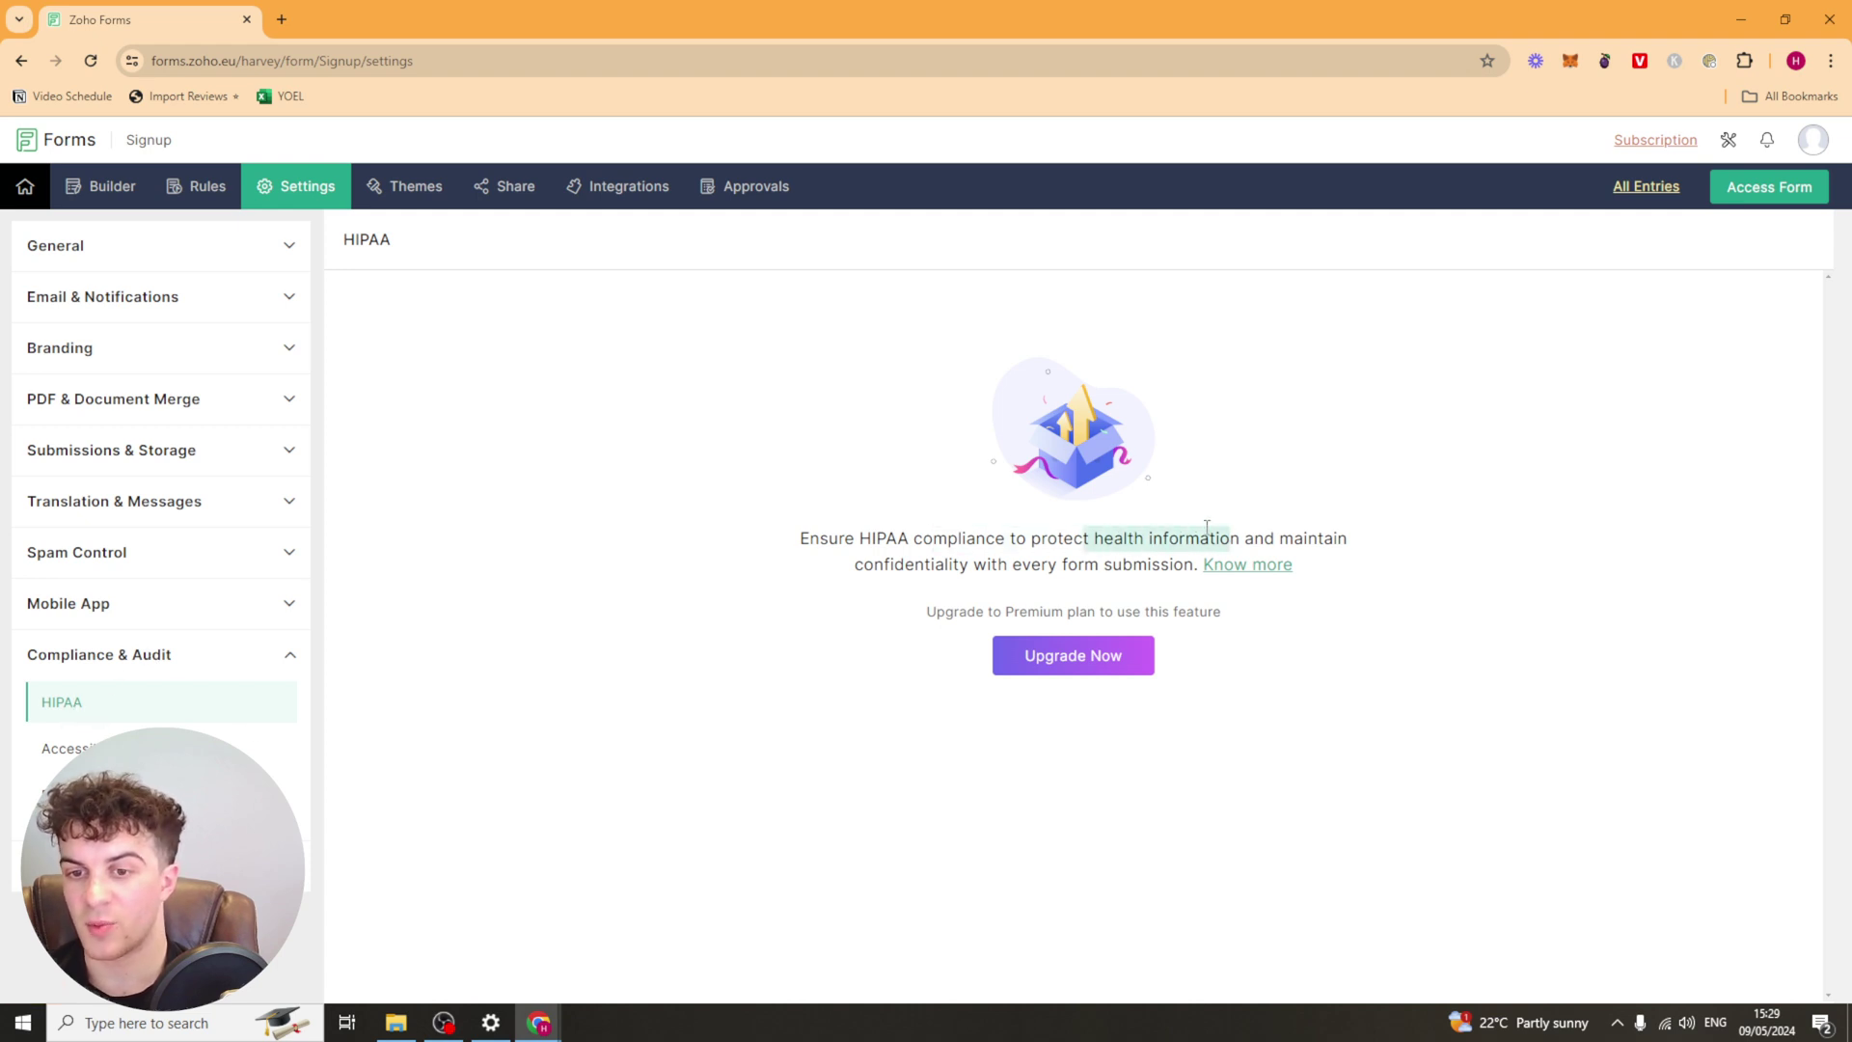
pyautogui.click(60, 752)
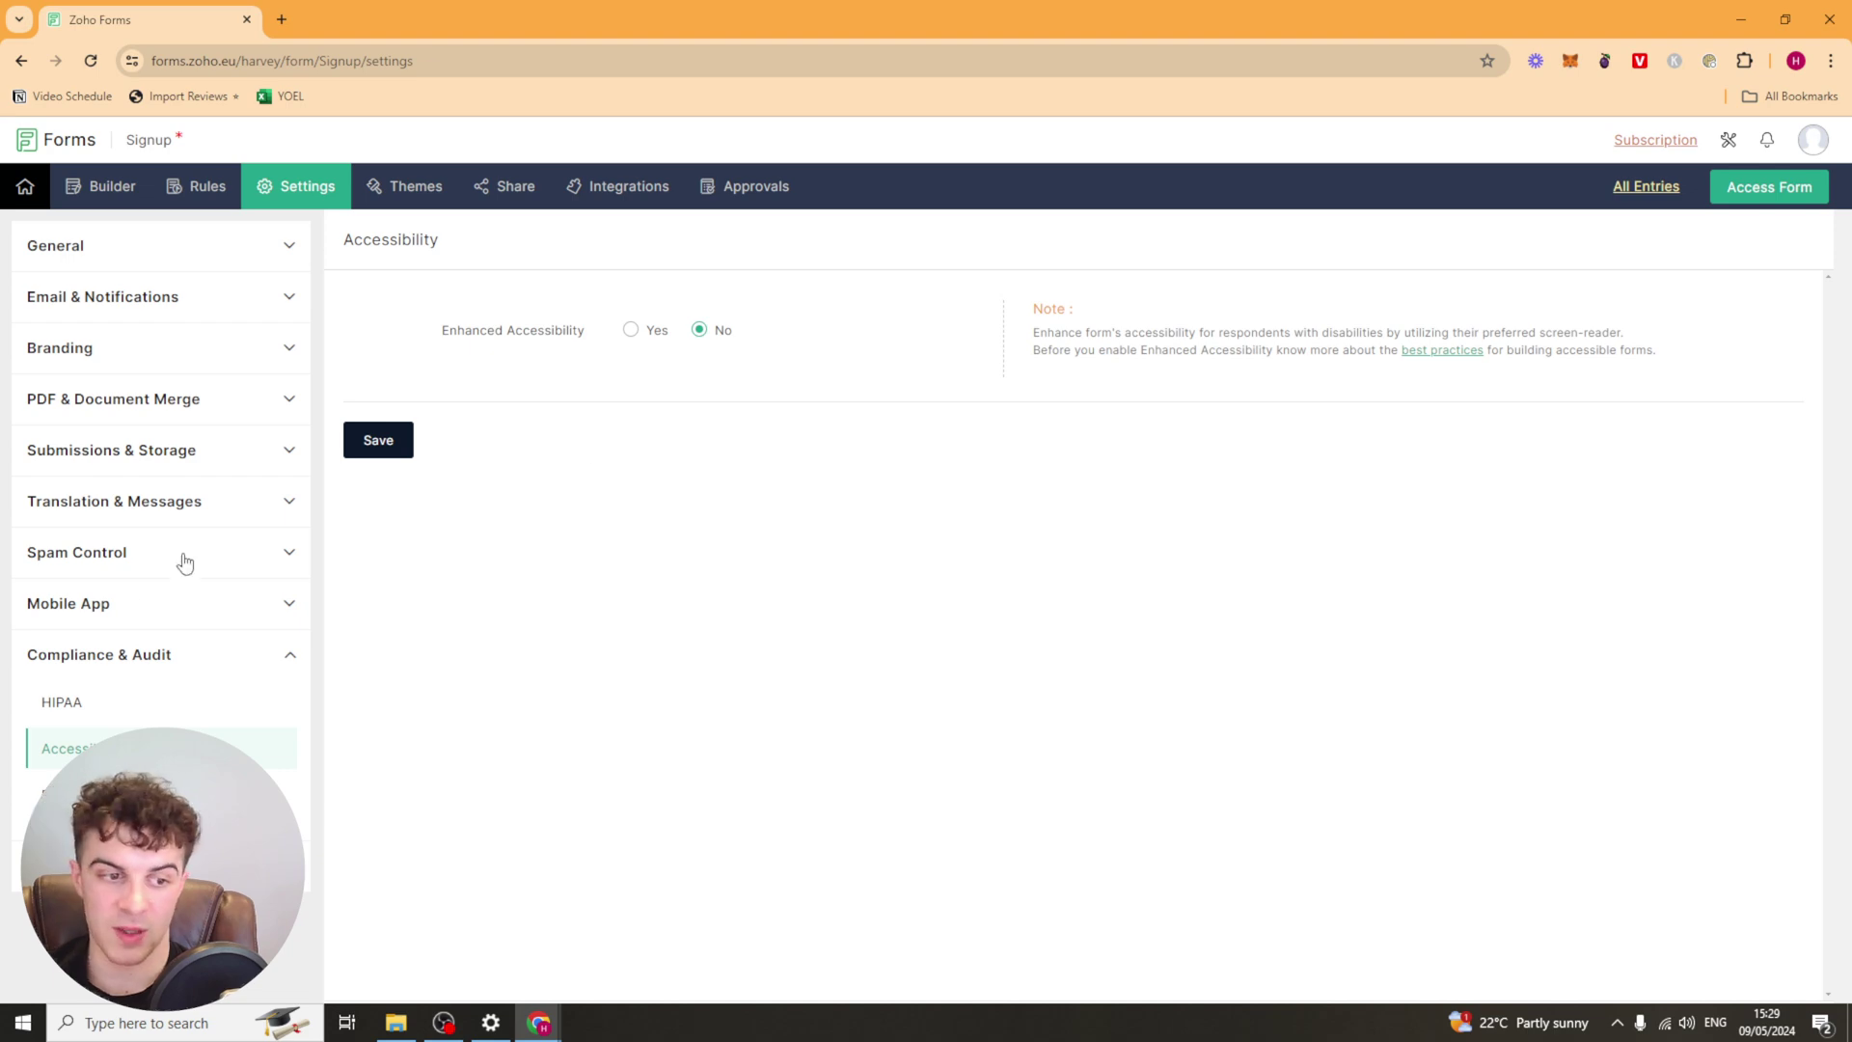
pyautogui.click(57, 796)
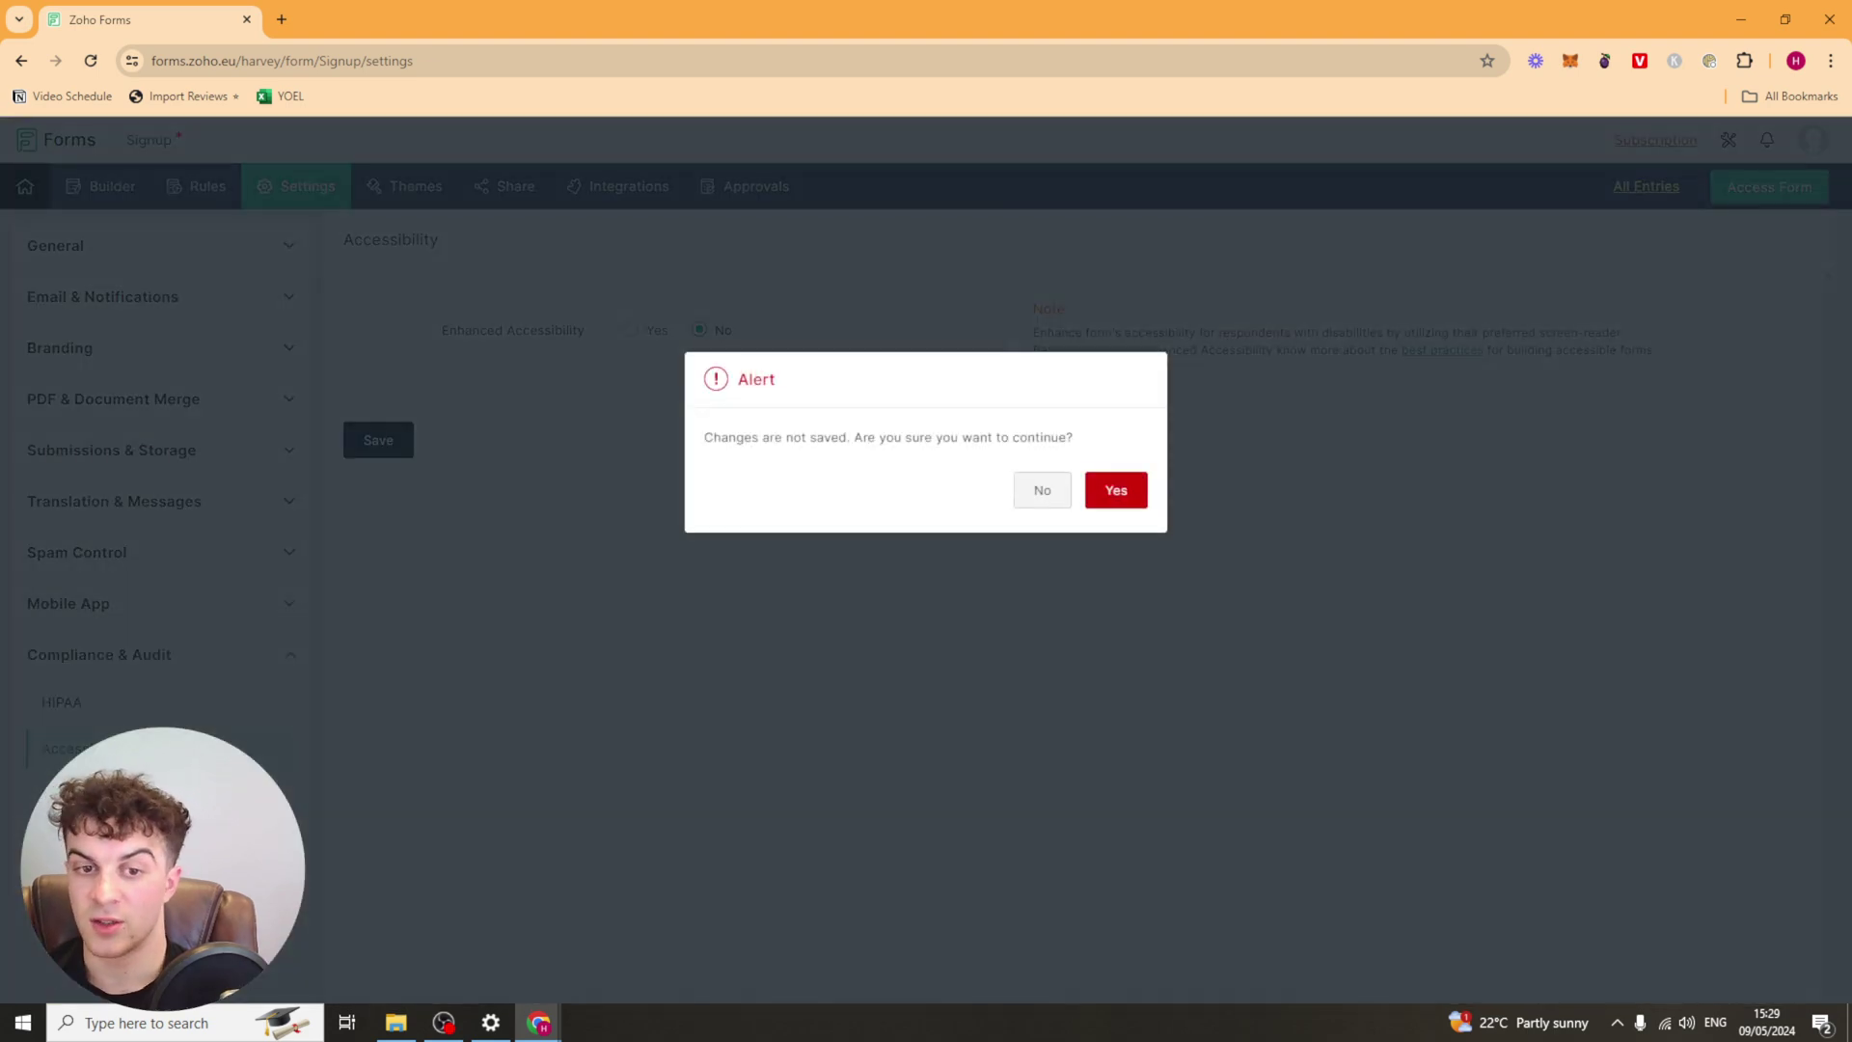
pyautogui.click(1088, 491)
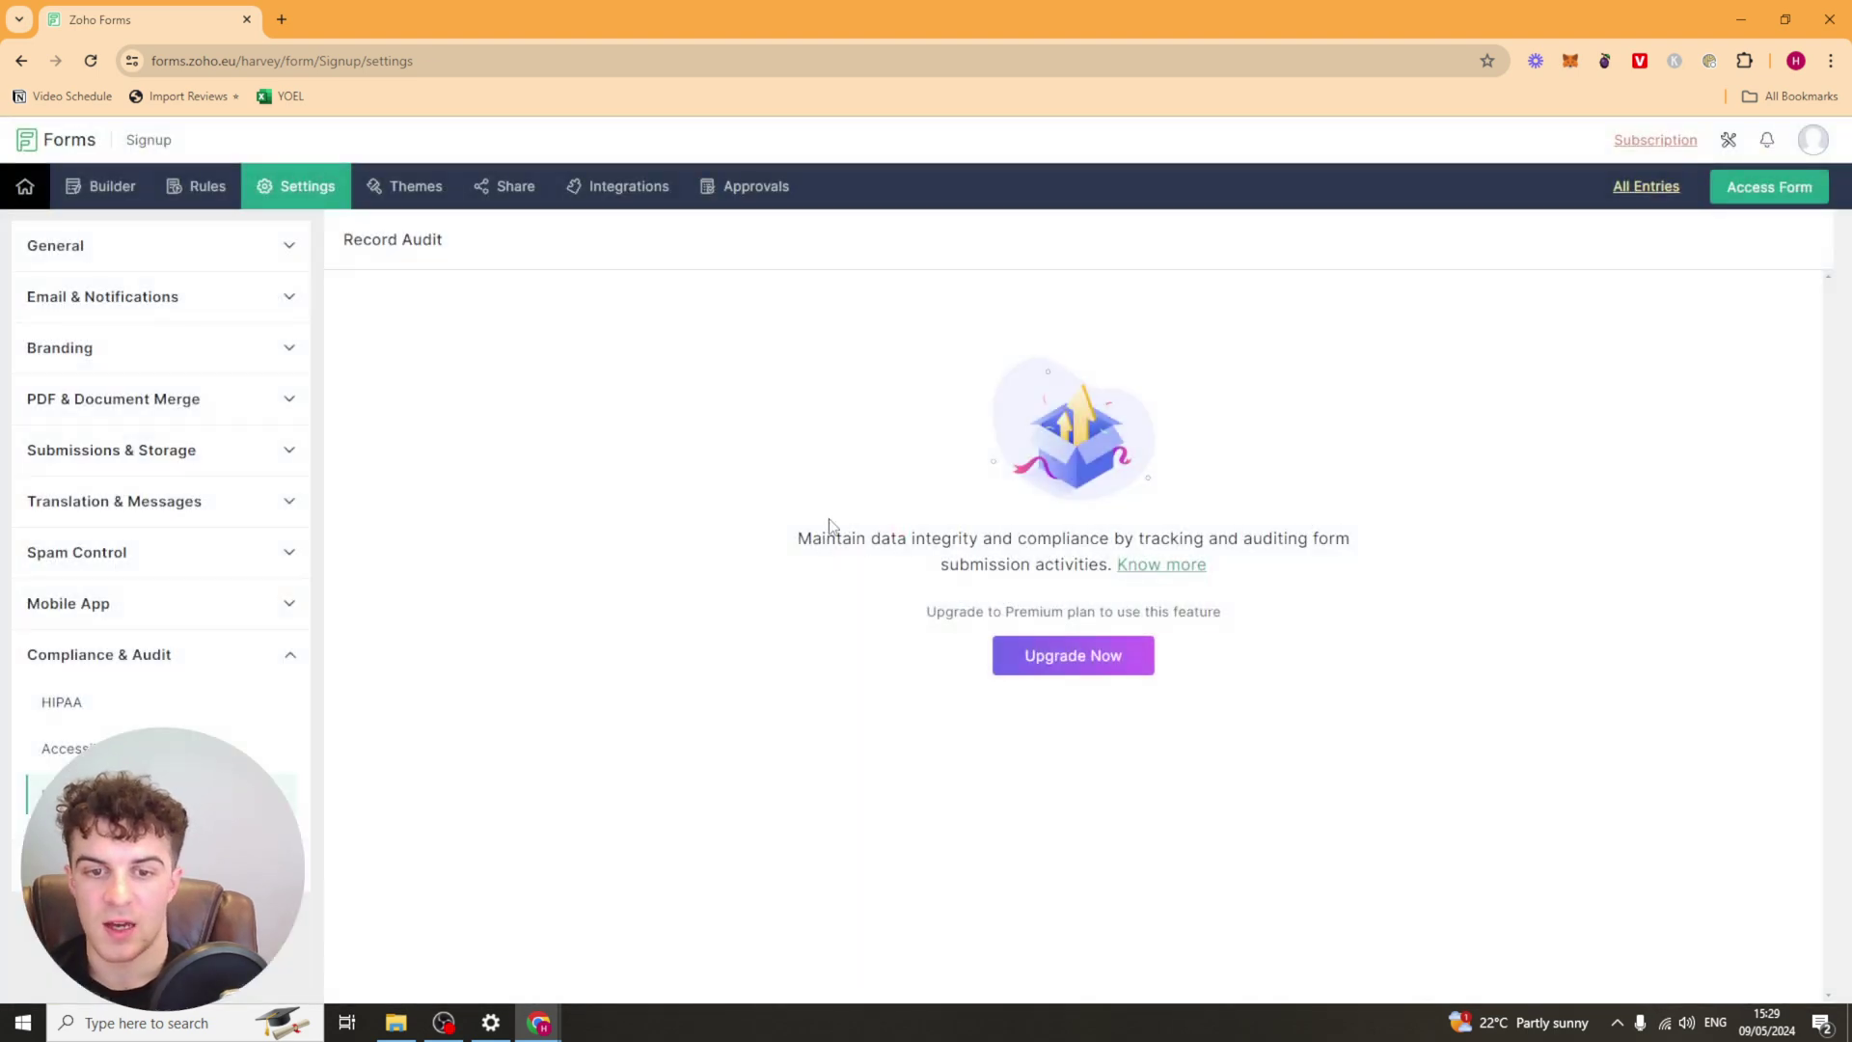
pyautogui.moveTo(842, 537); pyautogui.dragTo(1313, 563)
pyautogui.click(1022, 558)
pyautogui.click(1016, 572)
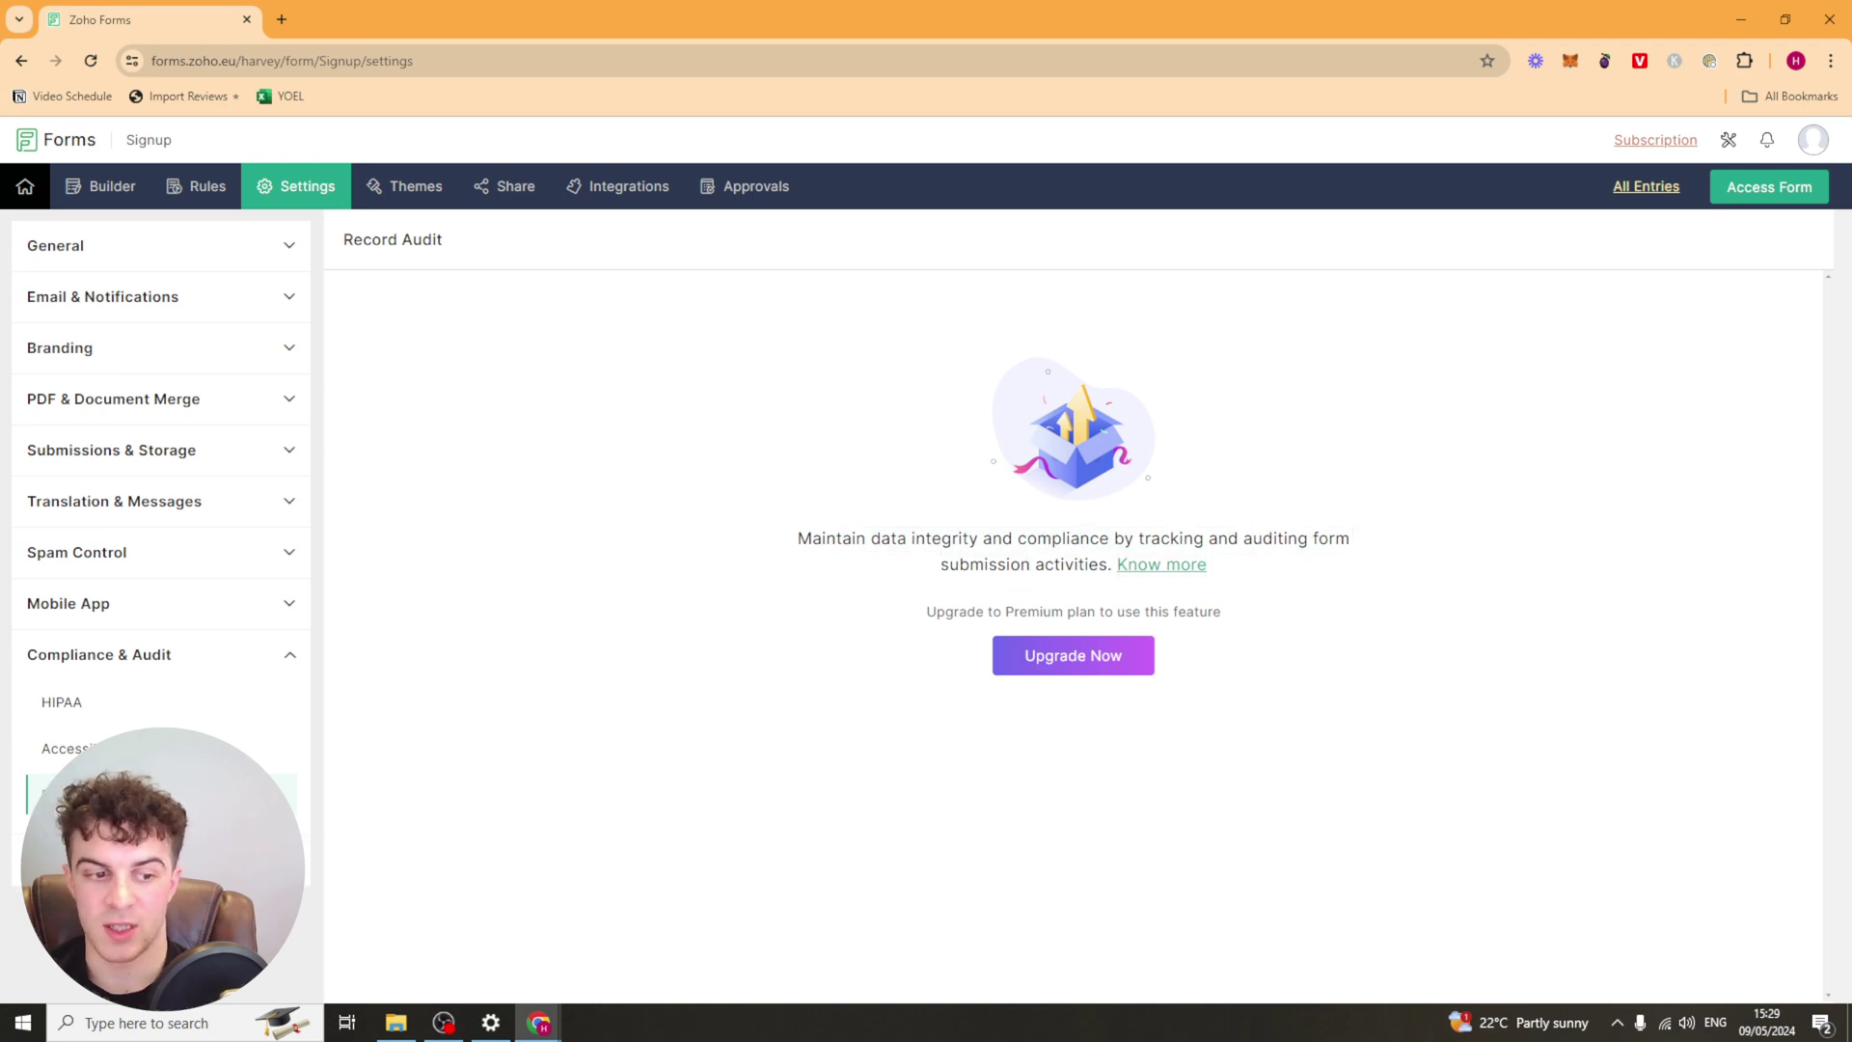
# Review the task Permissions page, then open the task Filters settings
pyautogui.click(145, 753)
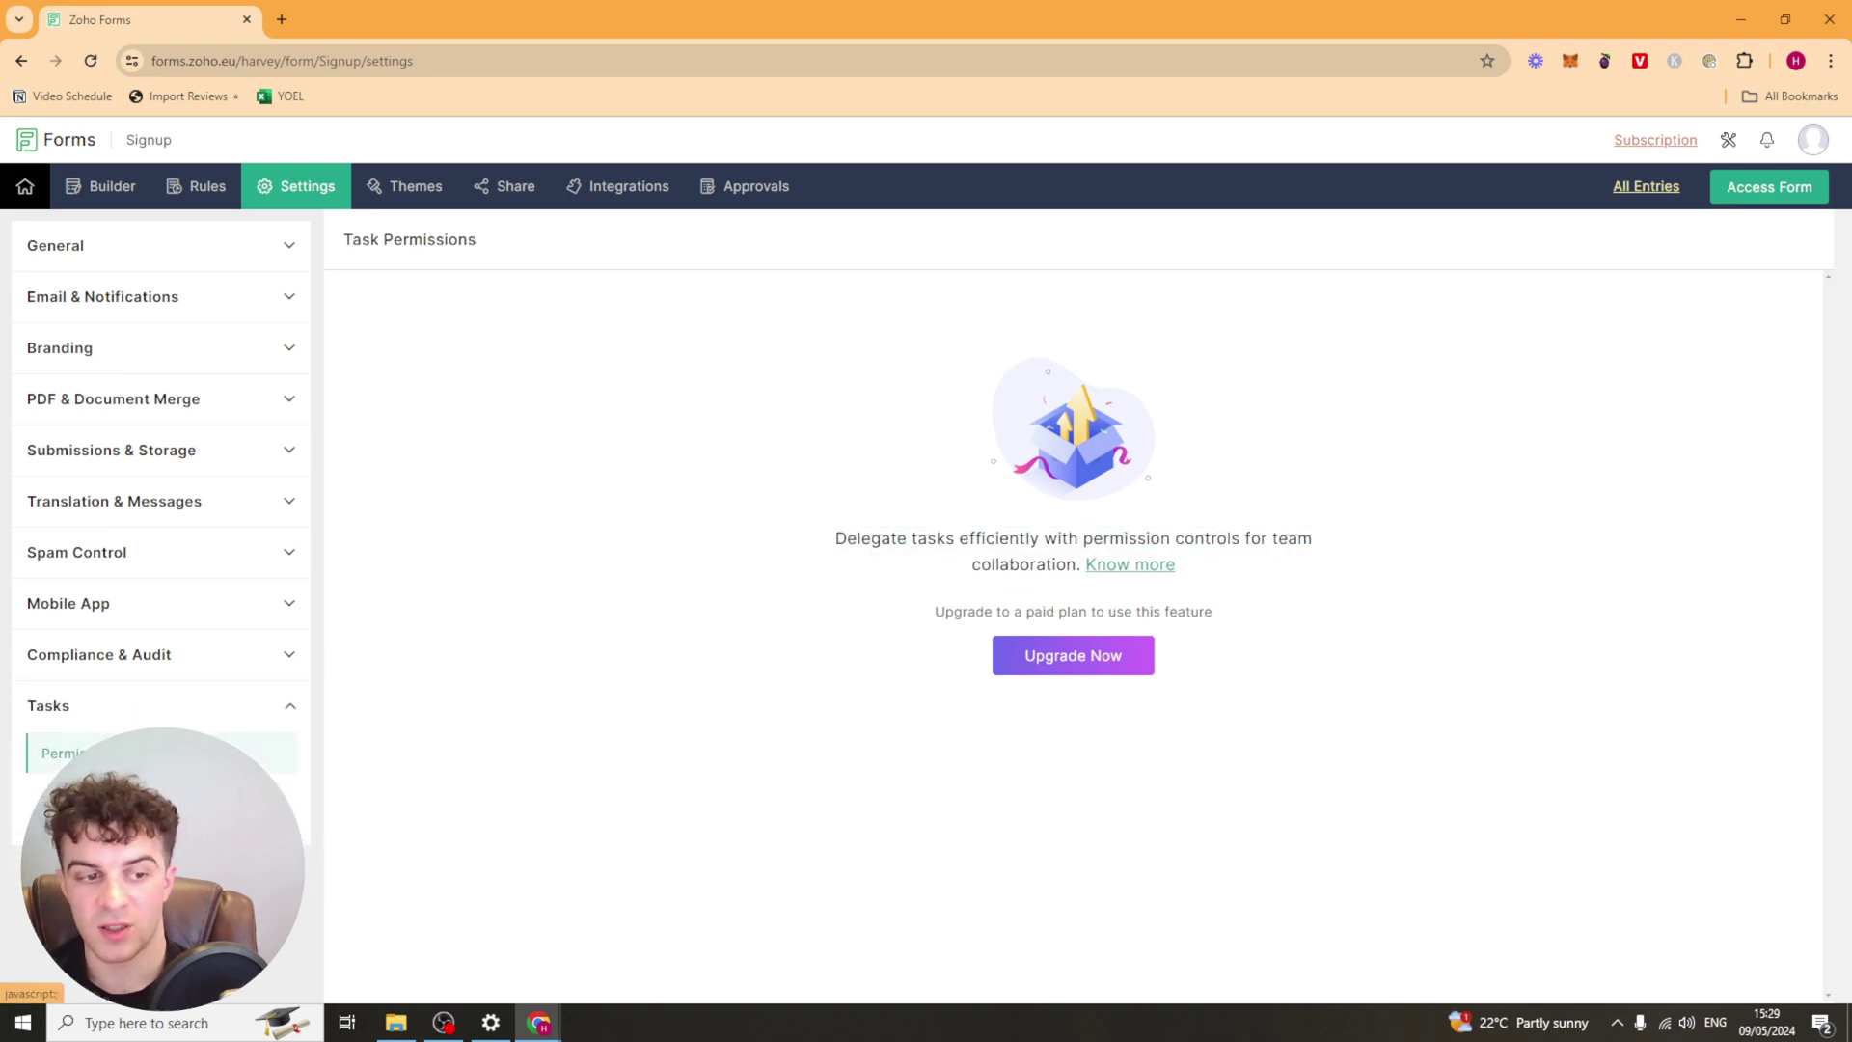
pyautogui.moveTo(881, 547); pyautogui.dragTo(1212, 540)
pyautogui.tripleClick(1211, 540)
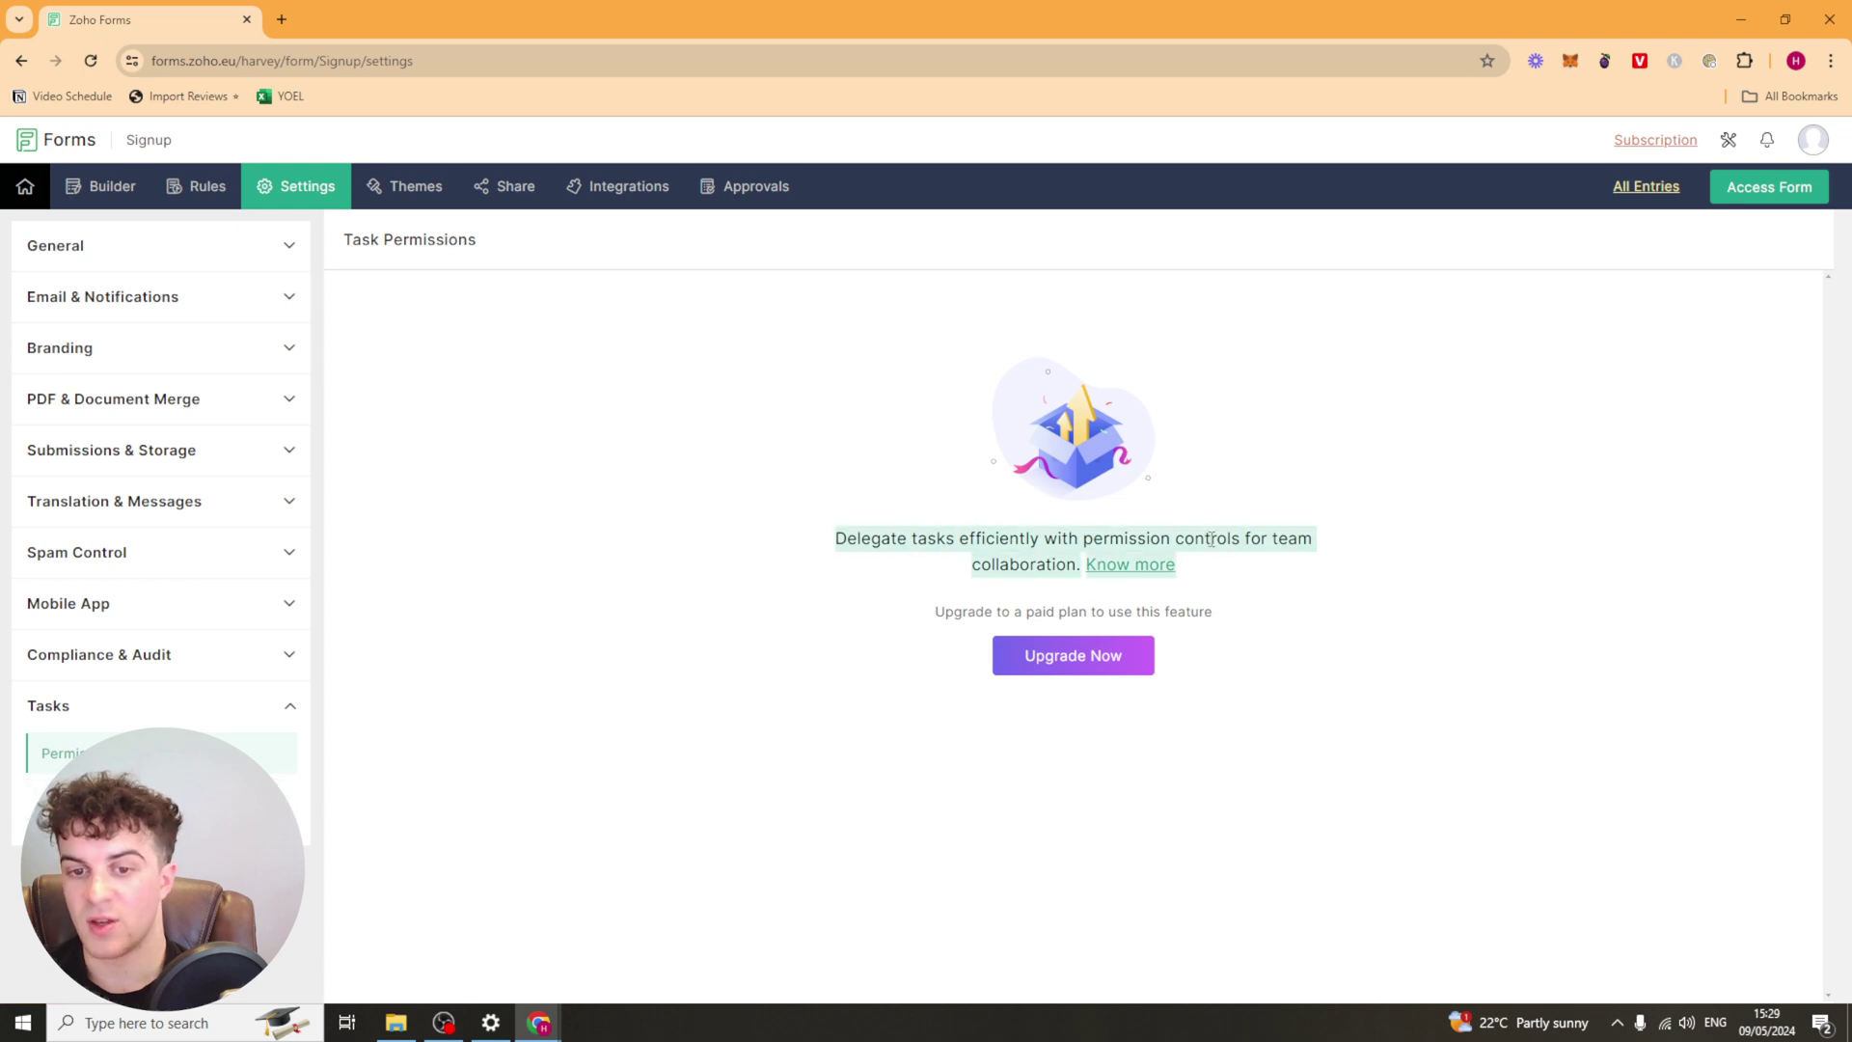
pyautogui.click(1028, 542)
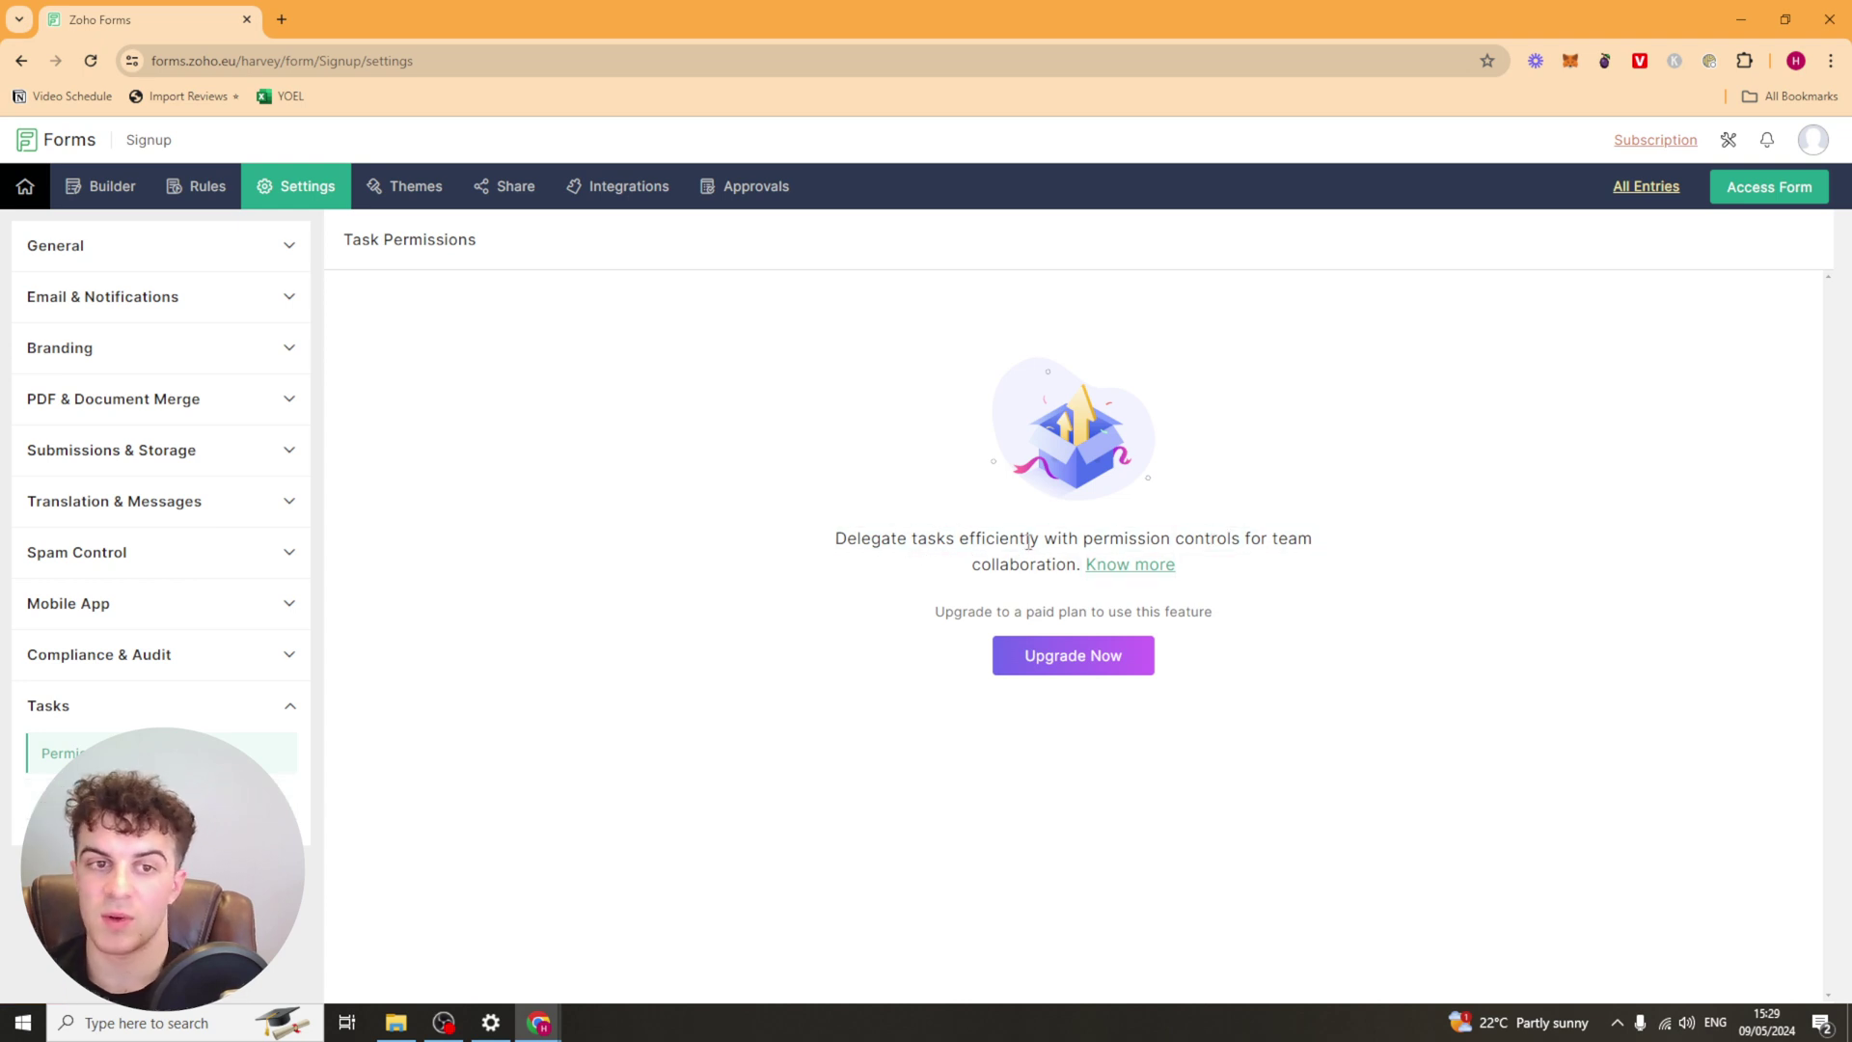
pyautogui.click(145, 804)
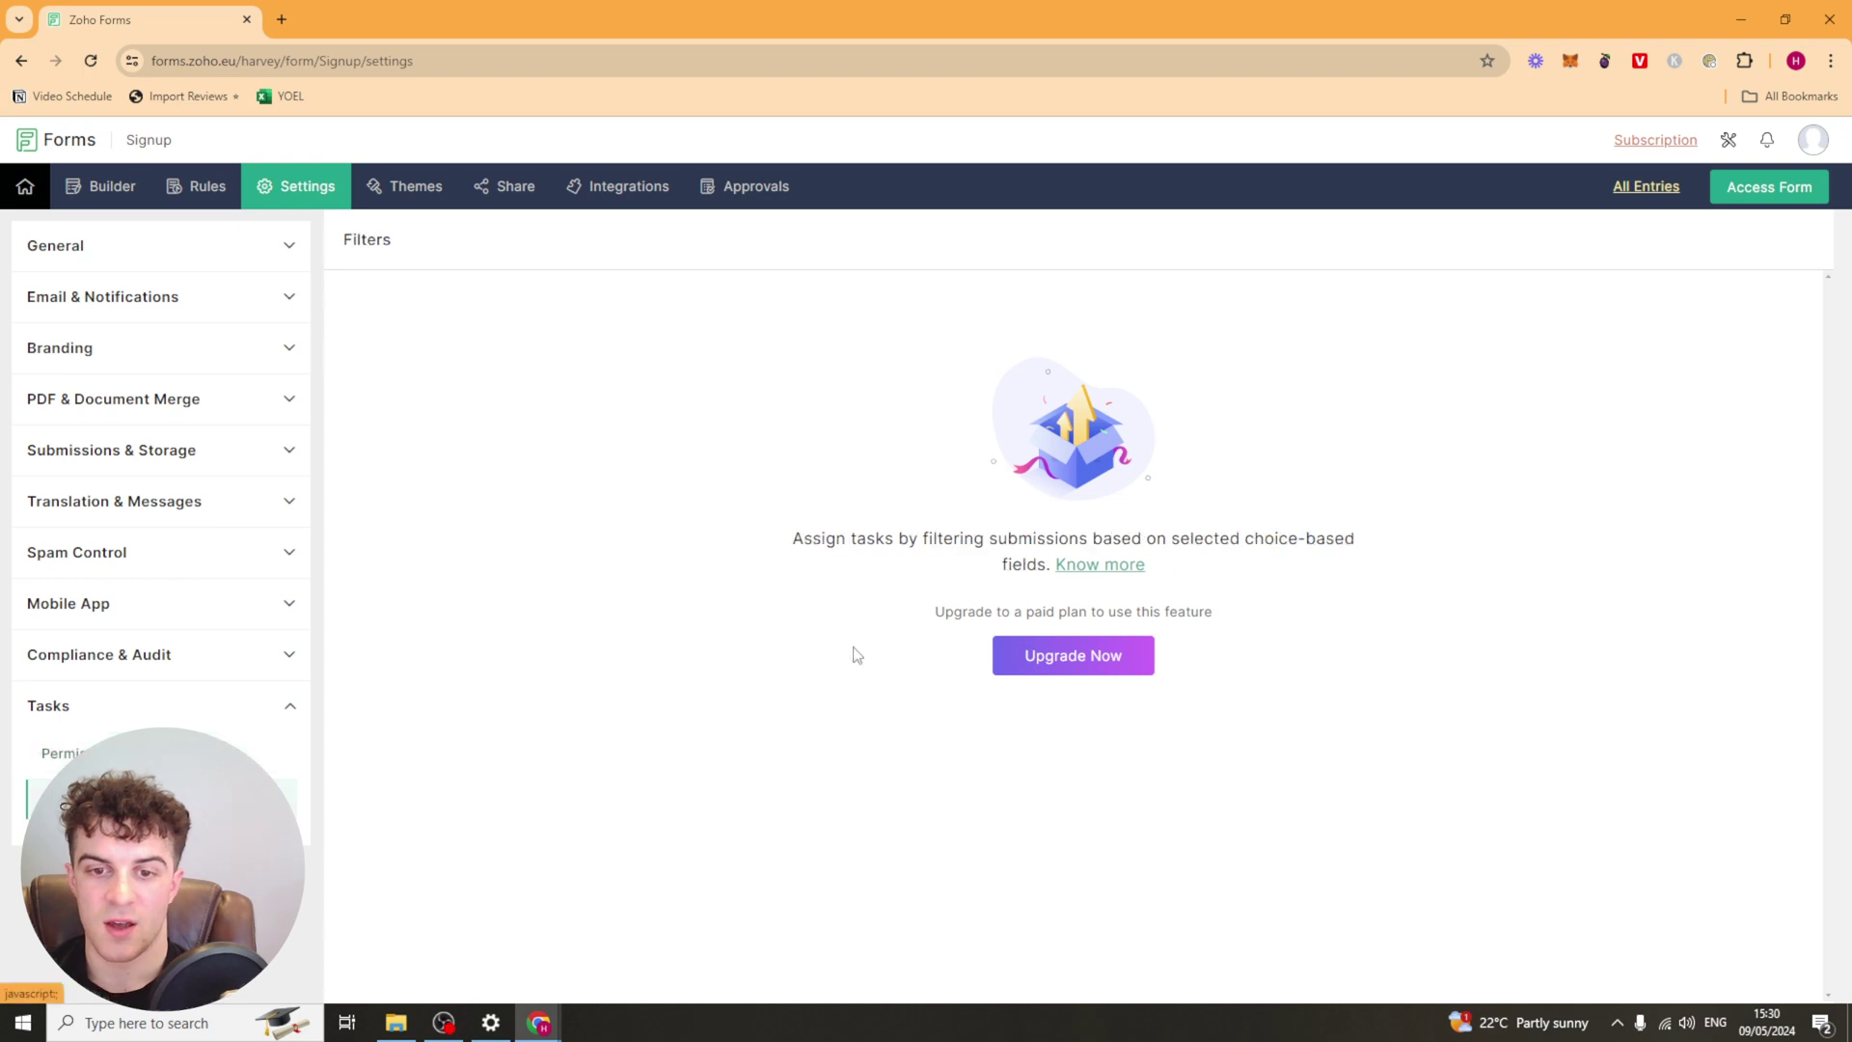
pyautogui.moveTo(865, 542); pyautogui.dragTo(1148, 540)
pyautogui.tripleClick(1148, 541)
pyautogui.click(1272, 535)
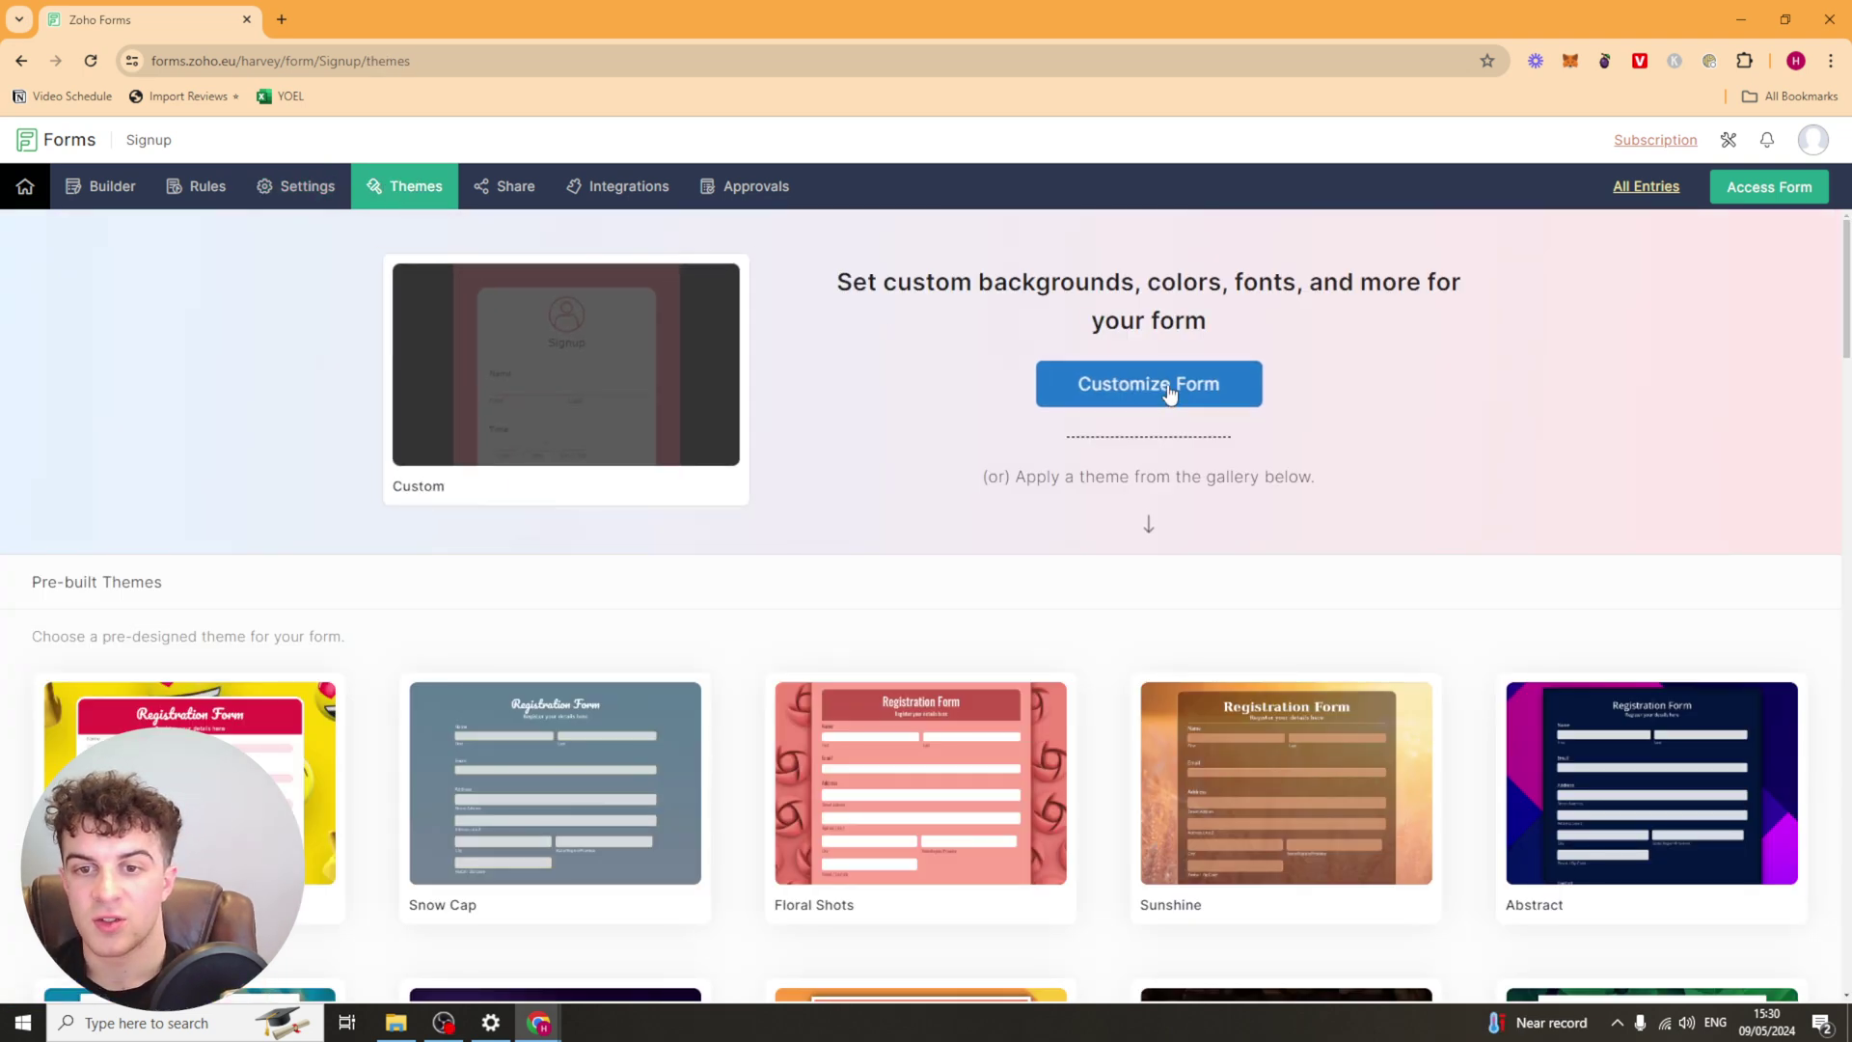
# Scroll through the pre-built themes gallery (Snow Cap, Floral Shots, Tulip, Plain, Baby Shower) and back up
pyautogui.scroll(-4, 1061, 400)
pyautogui.scroll(2, 873, 357)
pyautogui.scroll(-2, 897, 415)
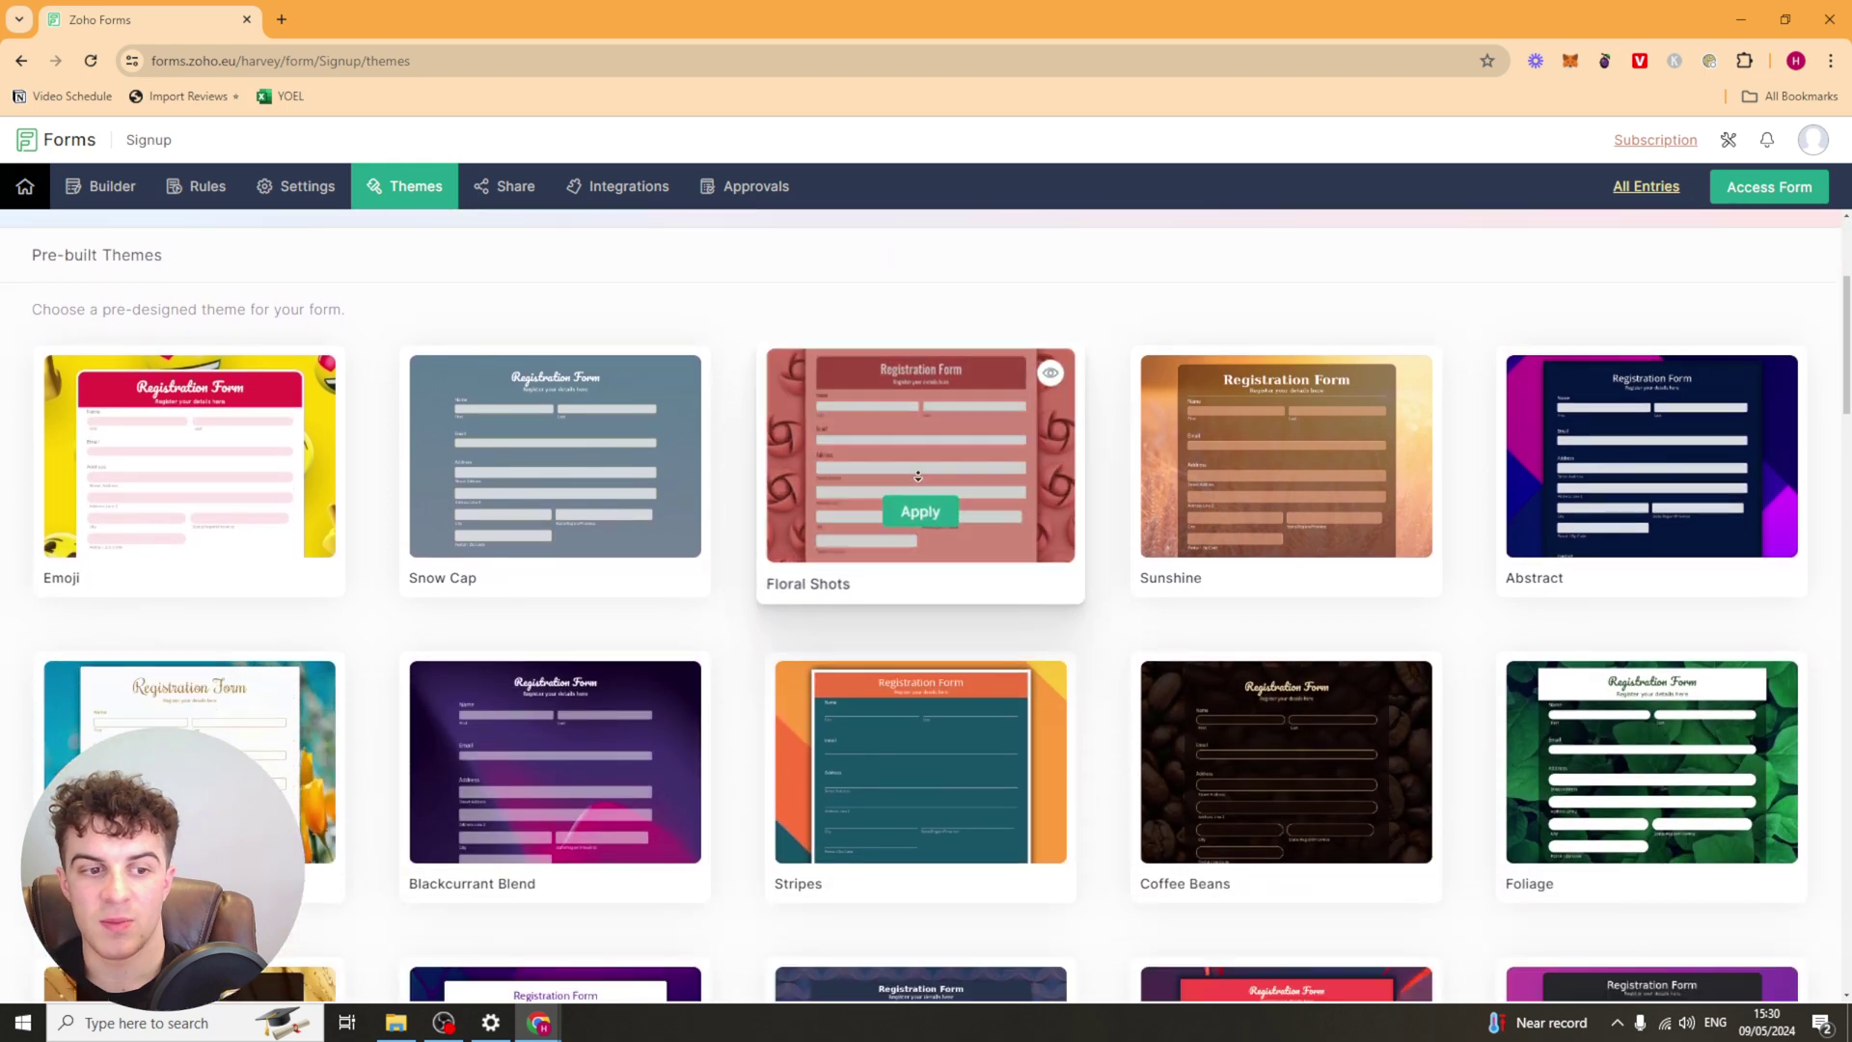
pyautogui.scroll(-3, 919, 478)
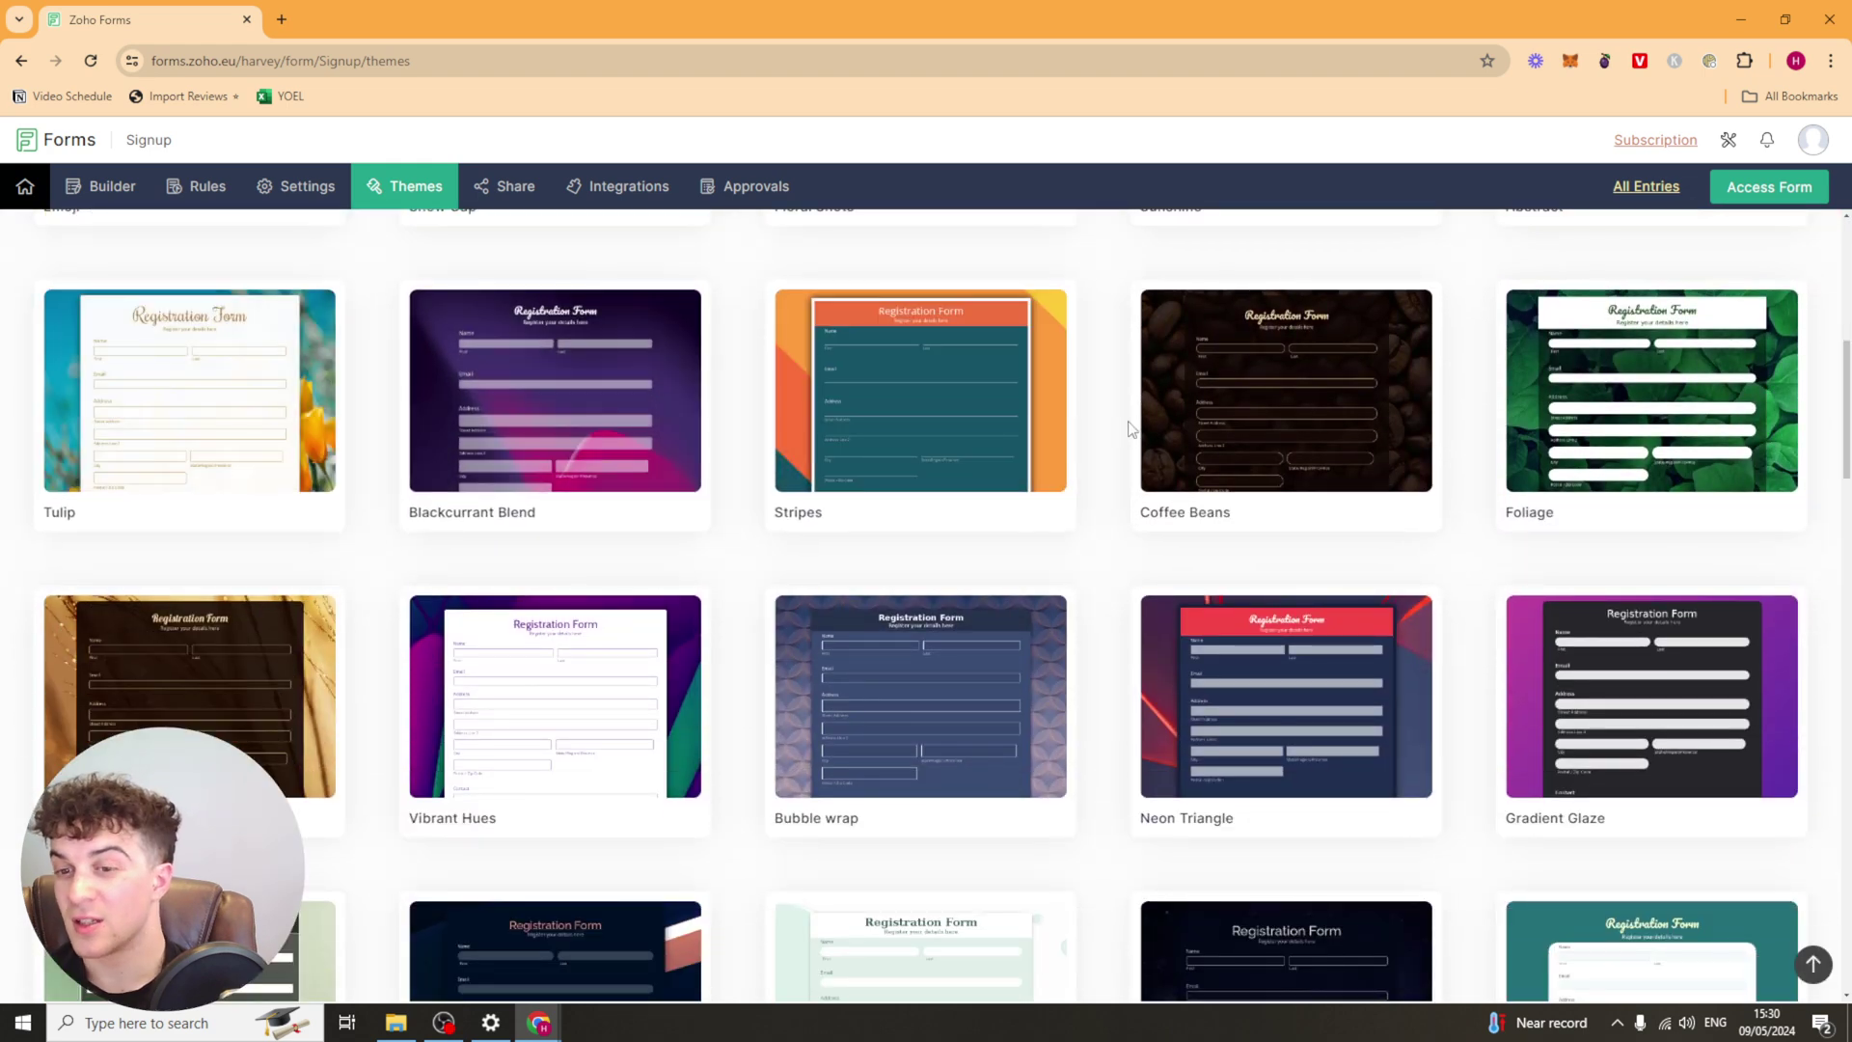
pyautogui.scroll(-13, 1131, 429)
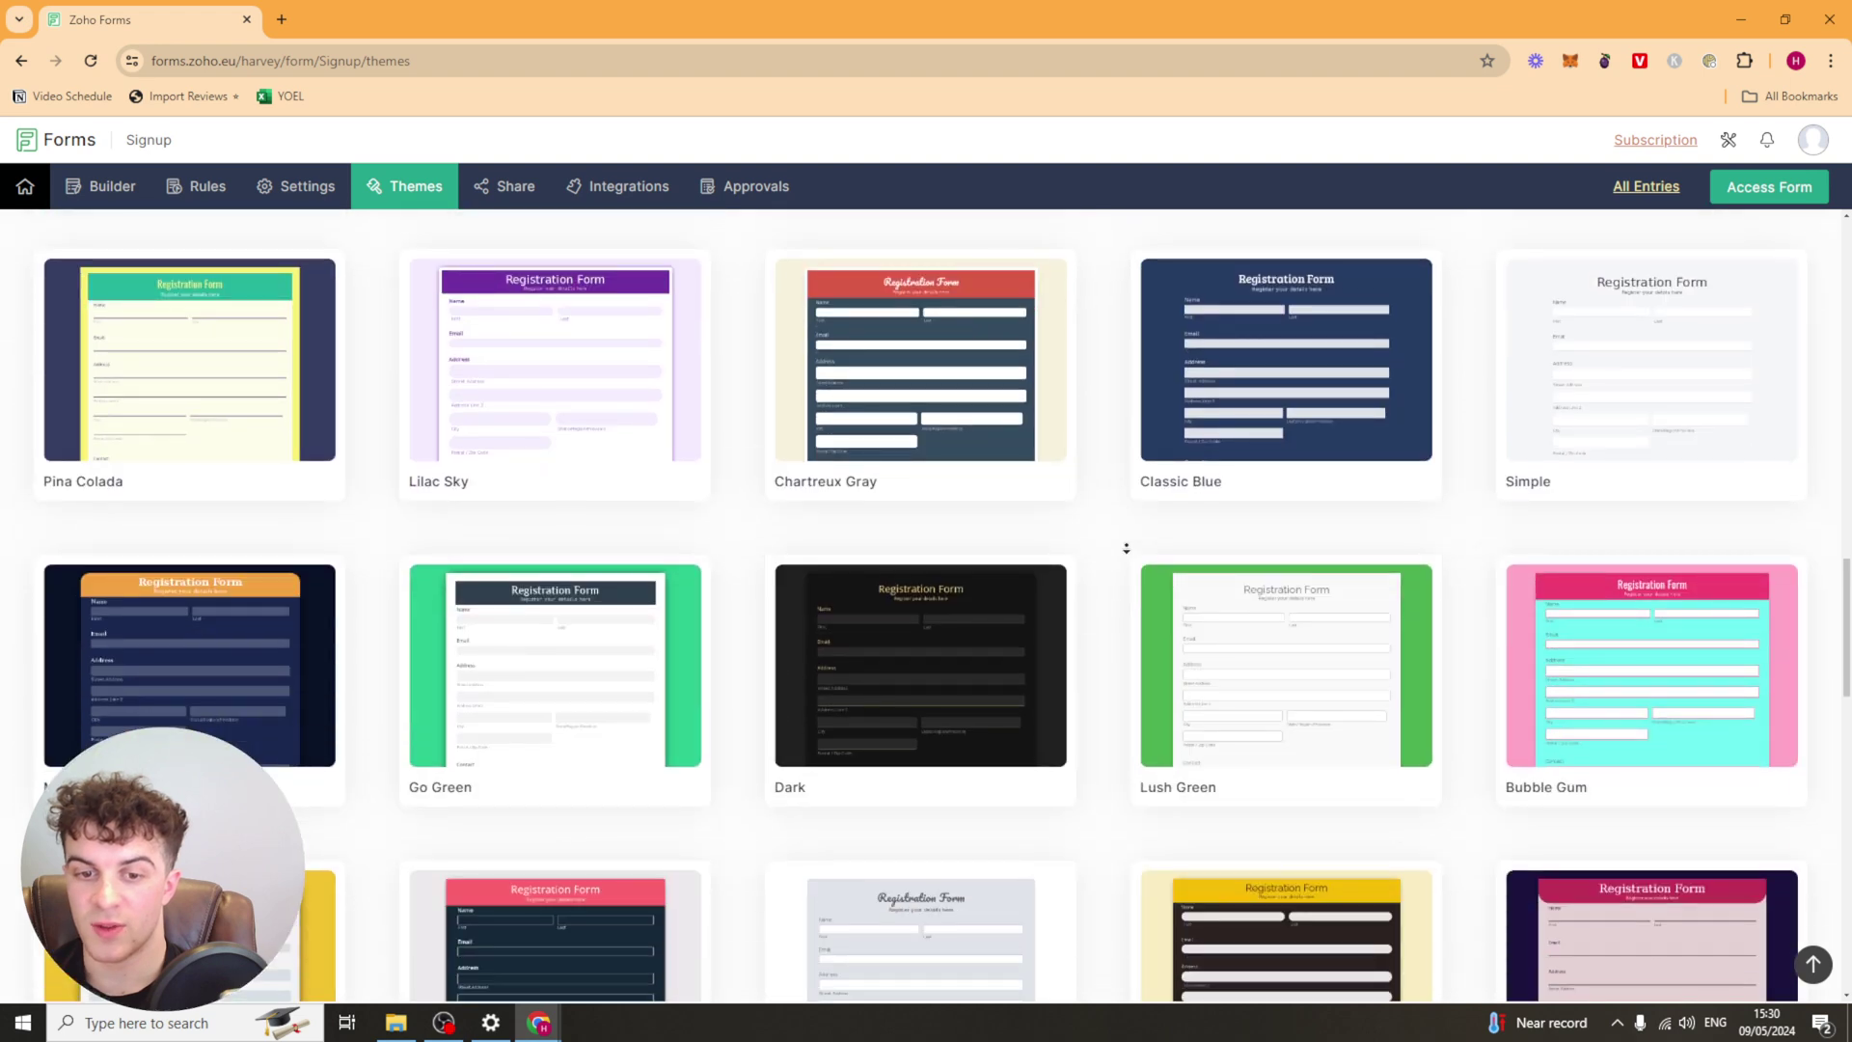
pyautogui.scroll(-8, 1124, 588)
pyautogui.scroll(-3, 1118, 560)
pyautogui.scroll(3, 1118, 464)
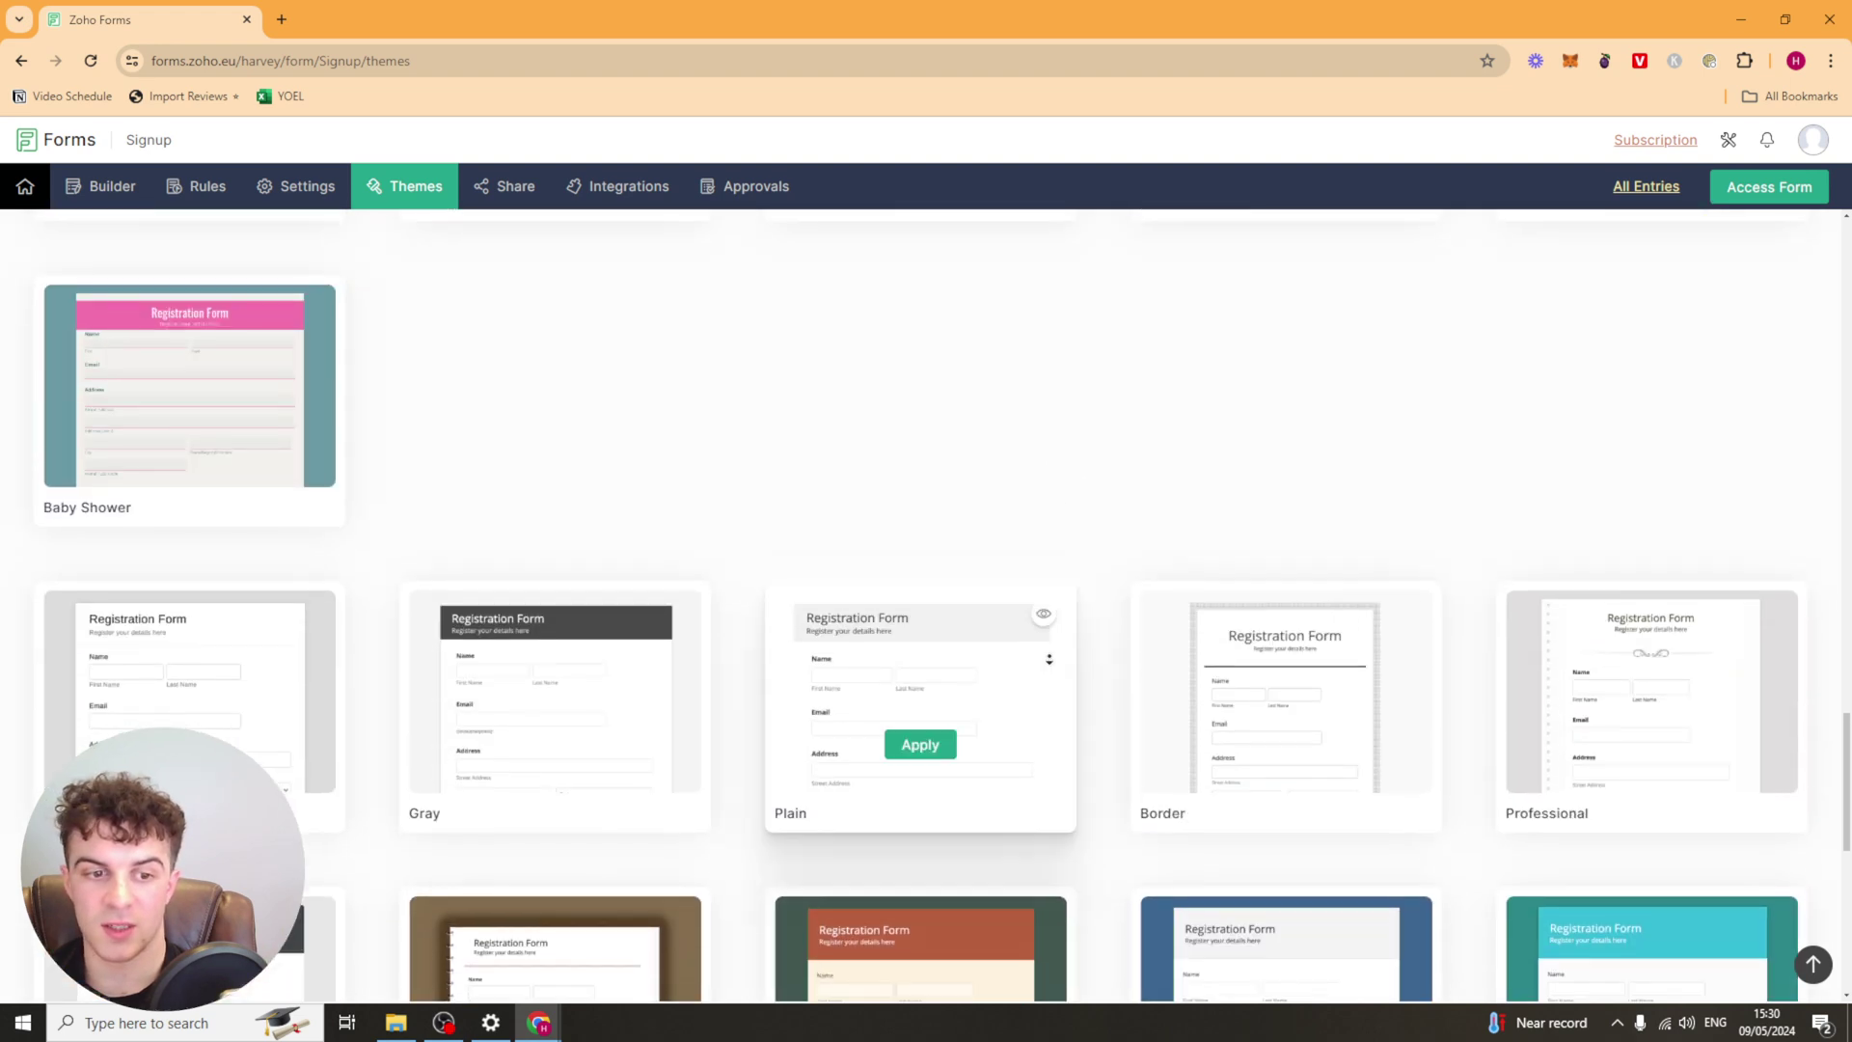
pyautogui.scroll(-1, 1081, 579)
pyautogui.scroll(-6, 1053, 700)
pyautogui.scroll(20, 1081, 579)
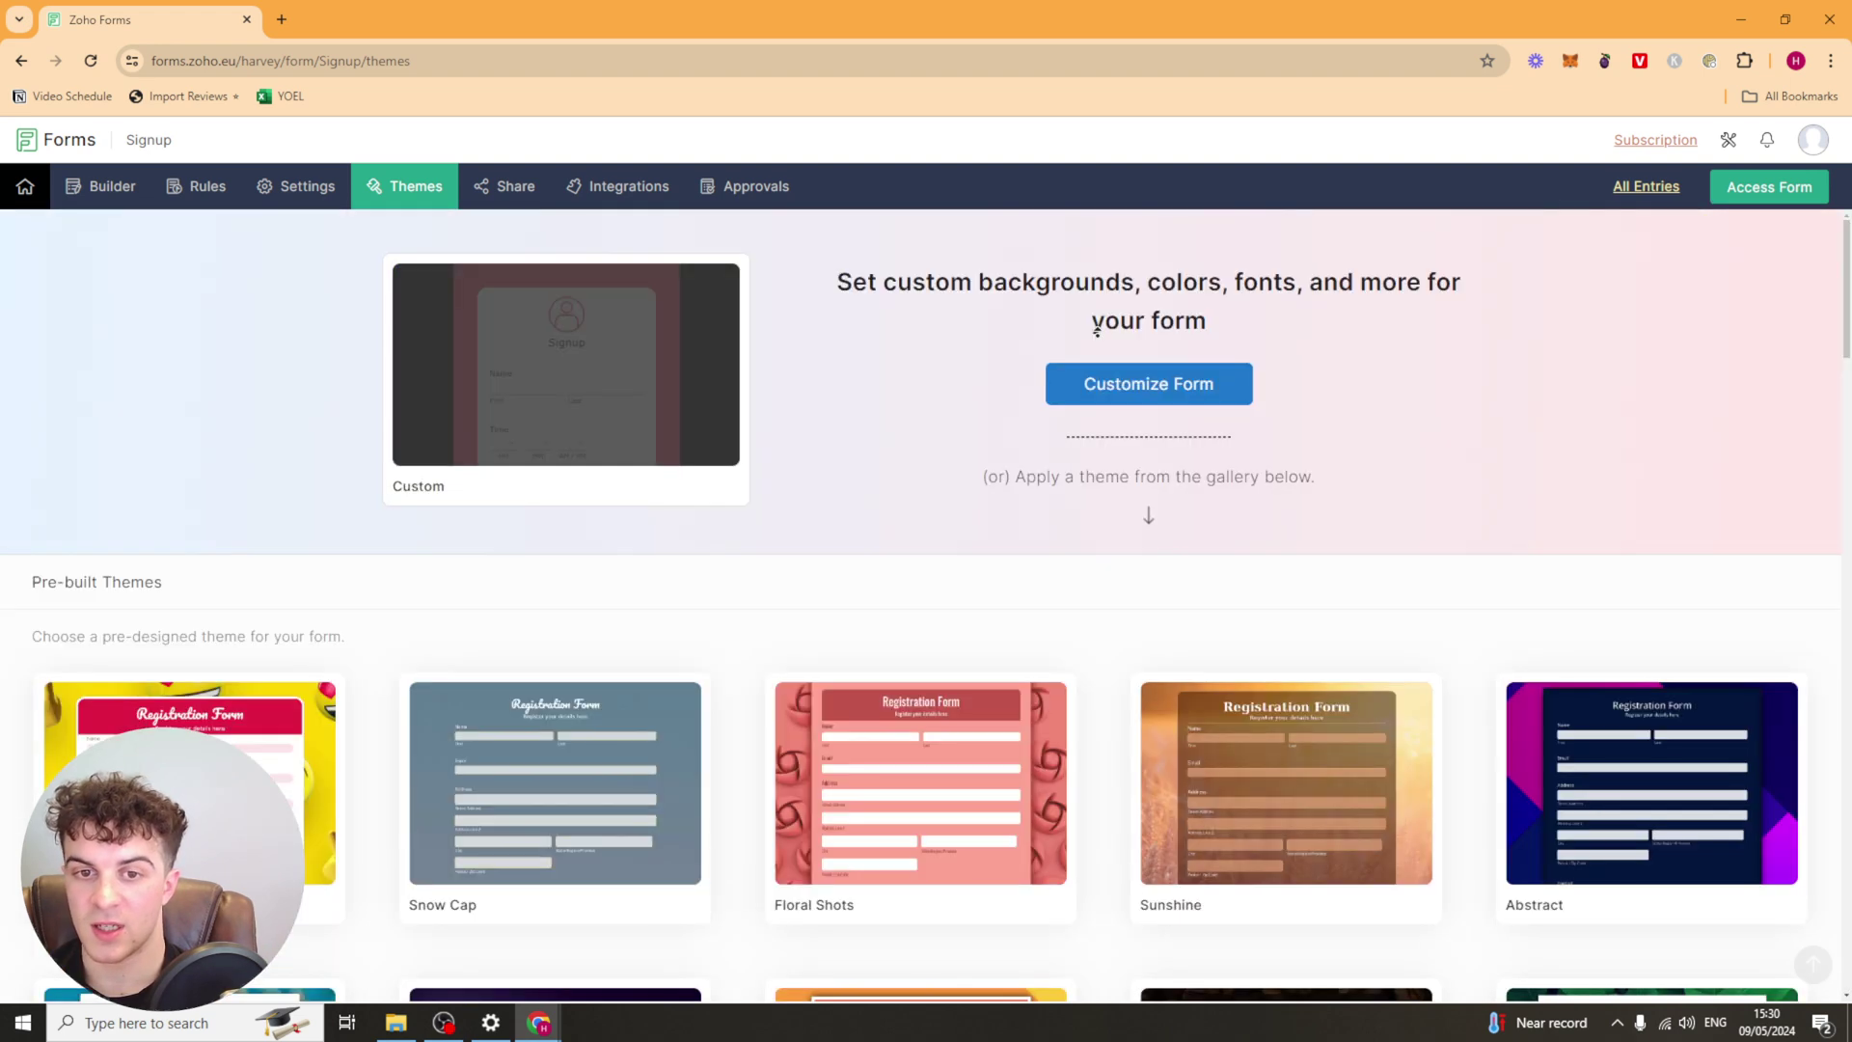
# Start customizing the form and set the wallpaper colour to navy #002060
pyautogui.click(1103, 392)
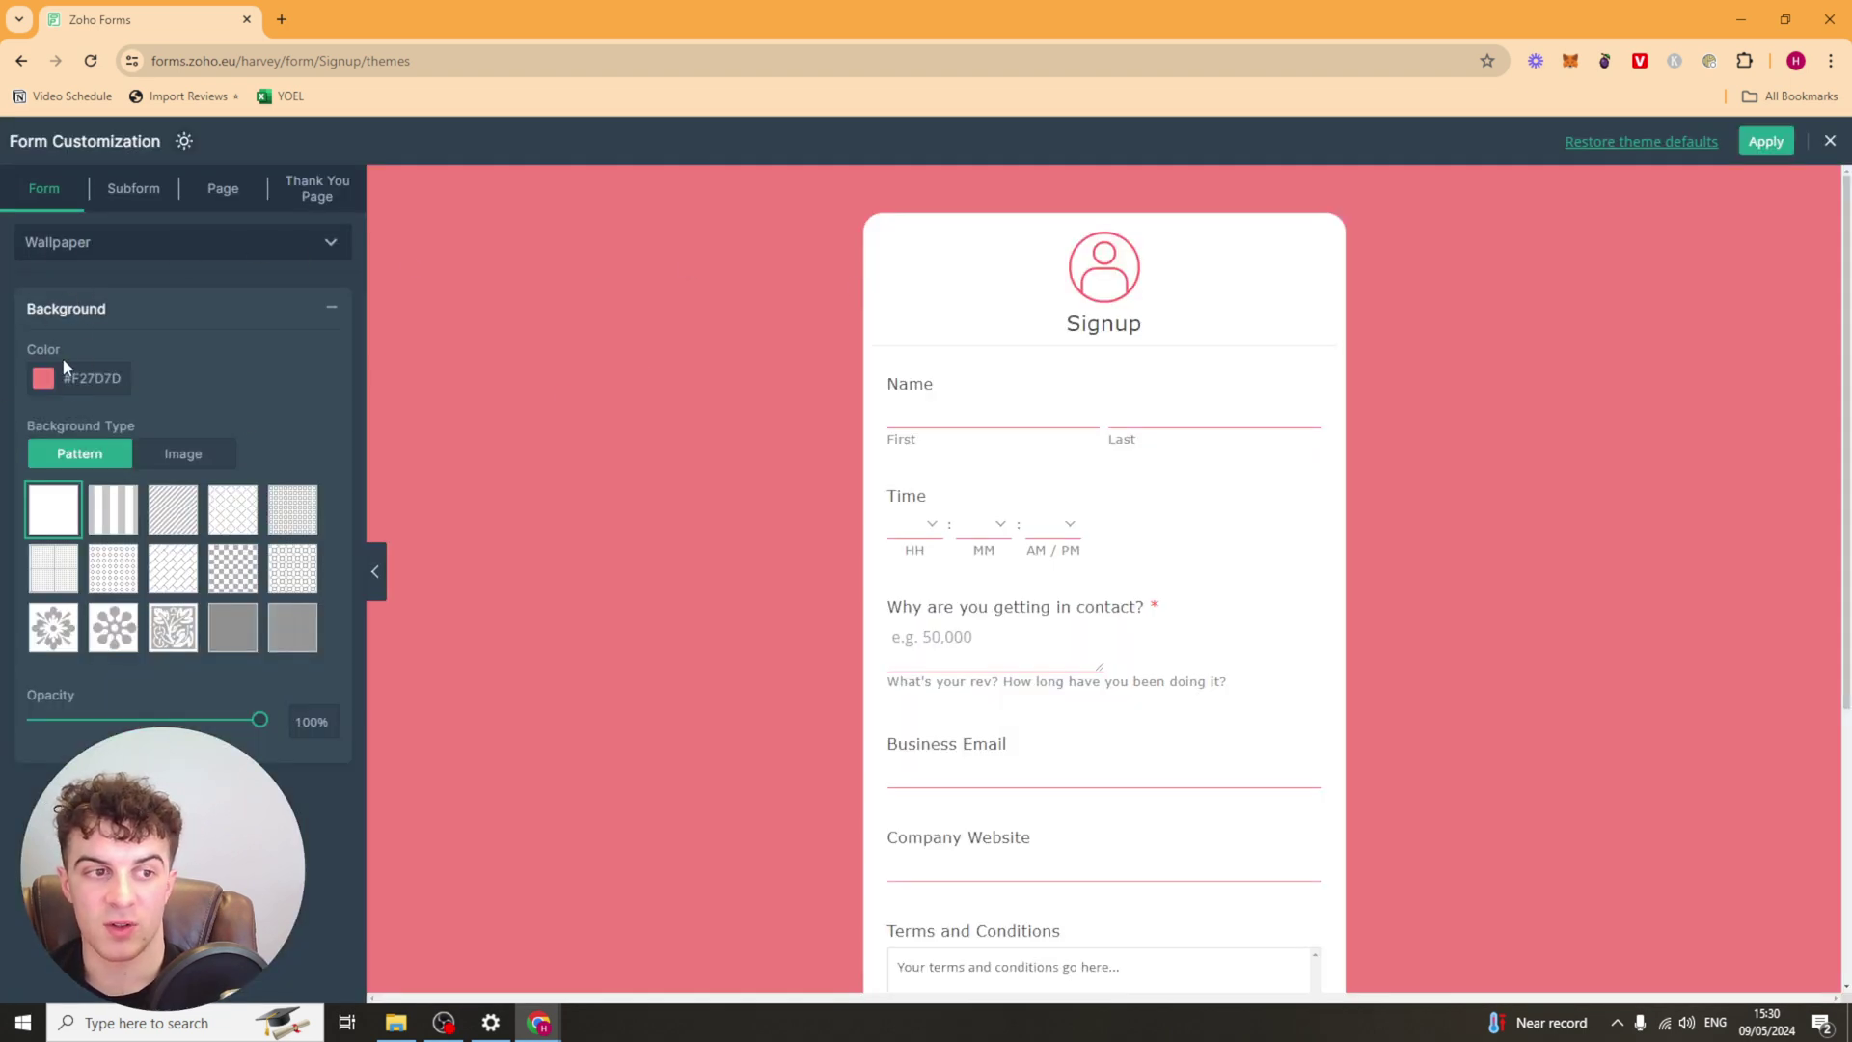
pyautogui.click(42, 380)
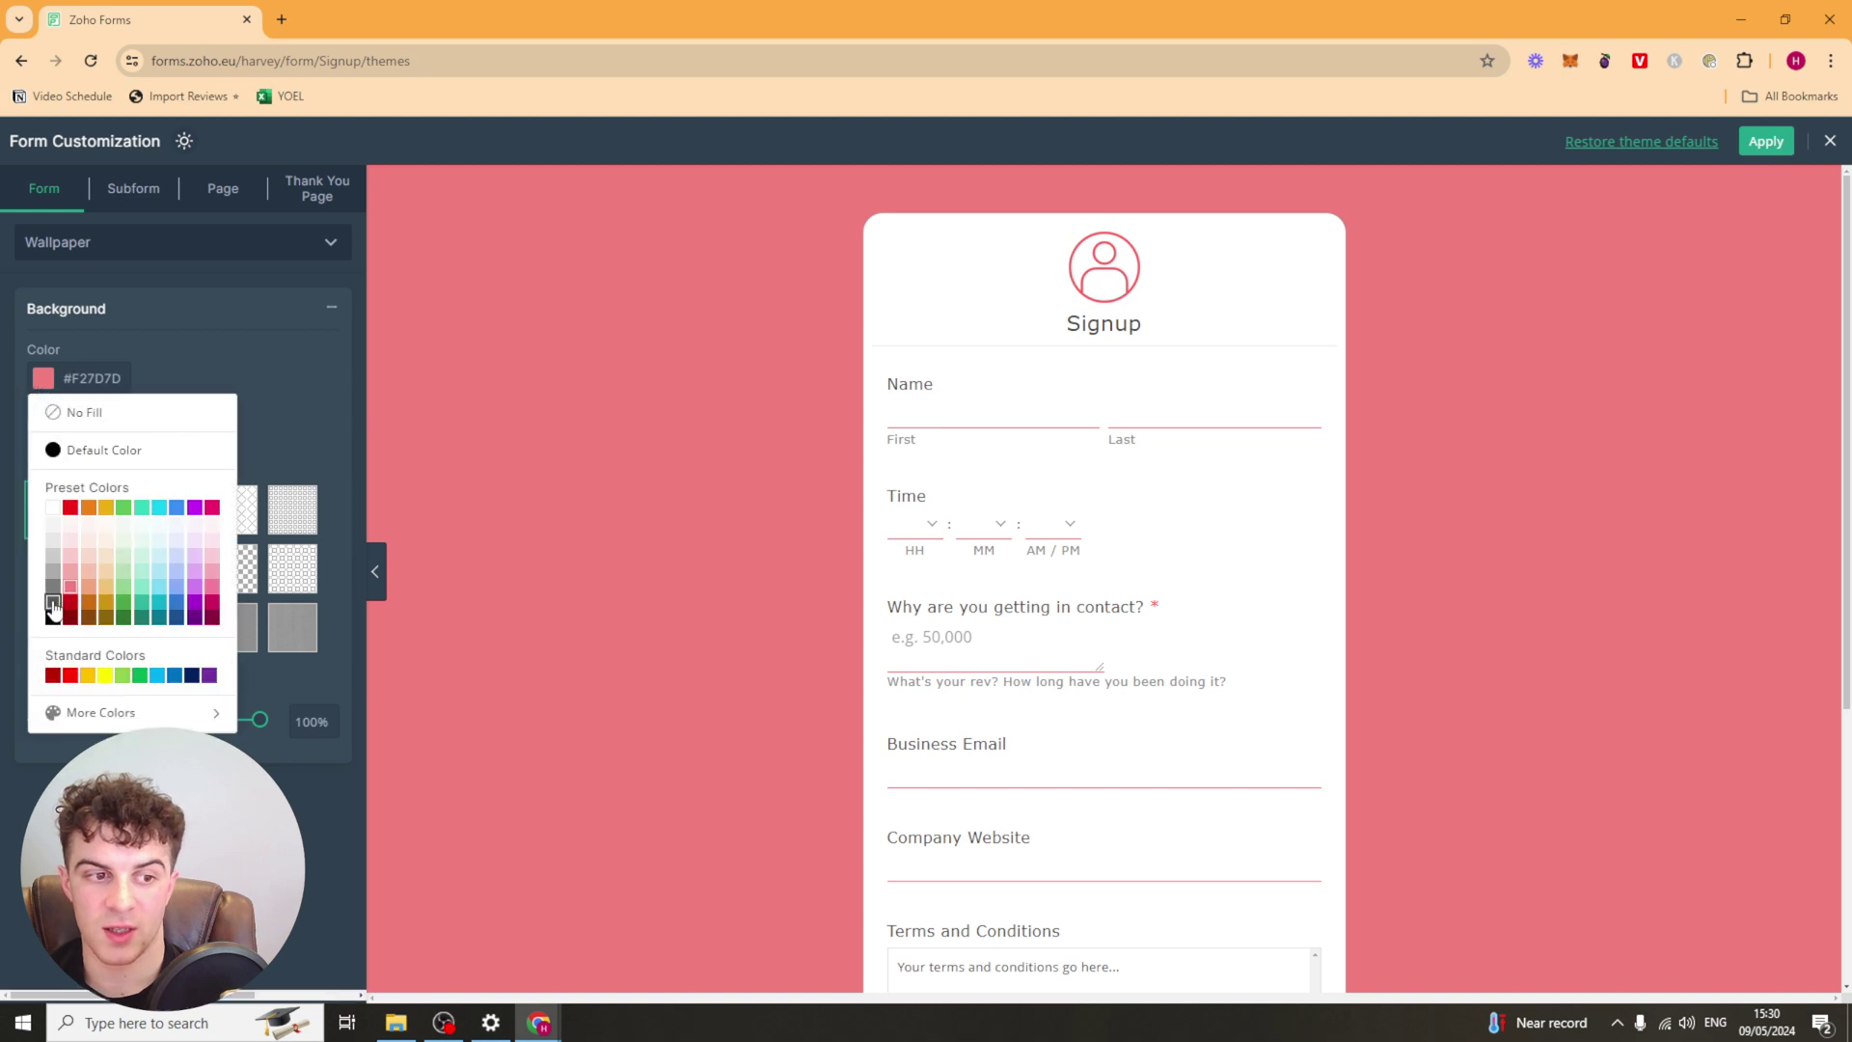
pyautogui.click(194, 676)
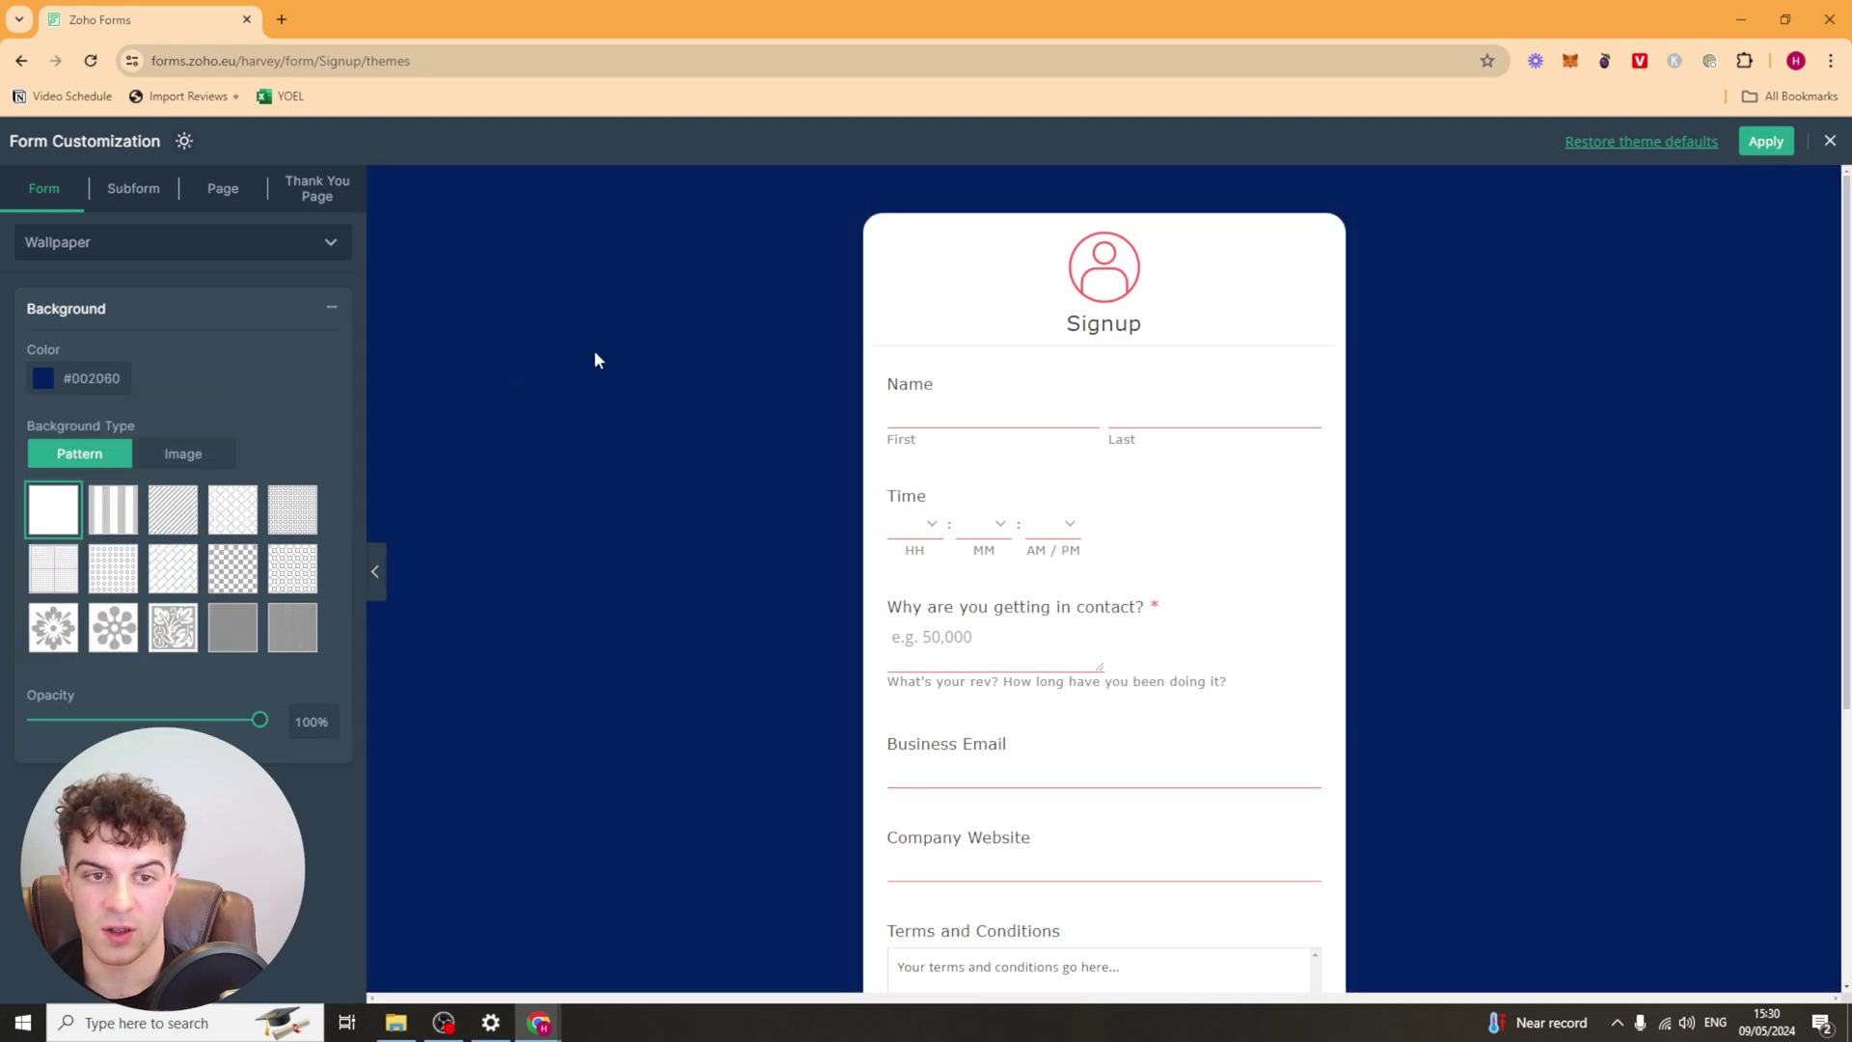
# Try several wallpaper patterns, settle on small dots at 100% opacity, then choose Image
pyautogui.click(103, 526)
pyautogui.click(53, 509)
pyautogui.click(183, 584)
pyautogui.click(246, 652)
pyautogui.click(294, 648)
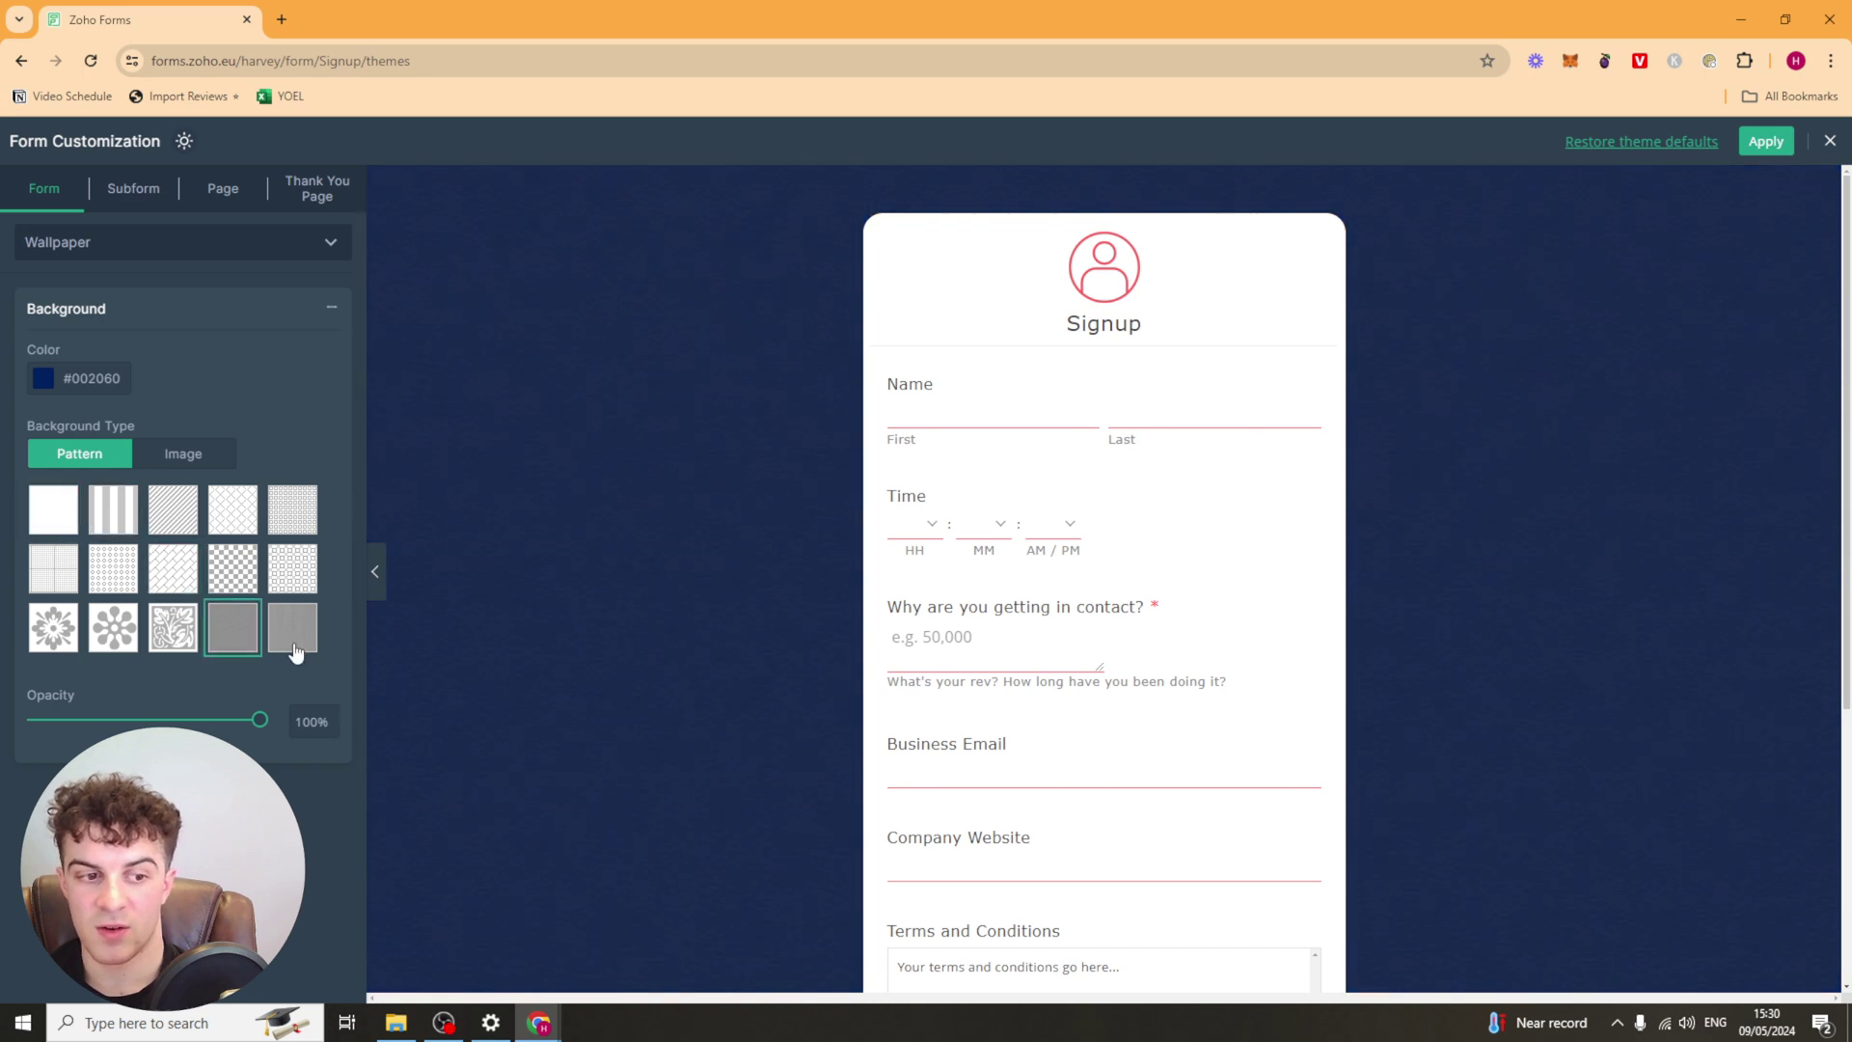
pyautogui.click(114, 570)
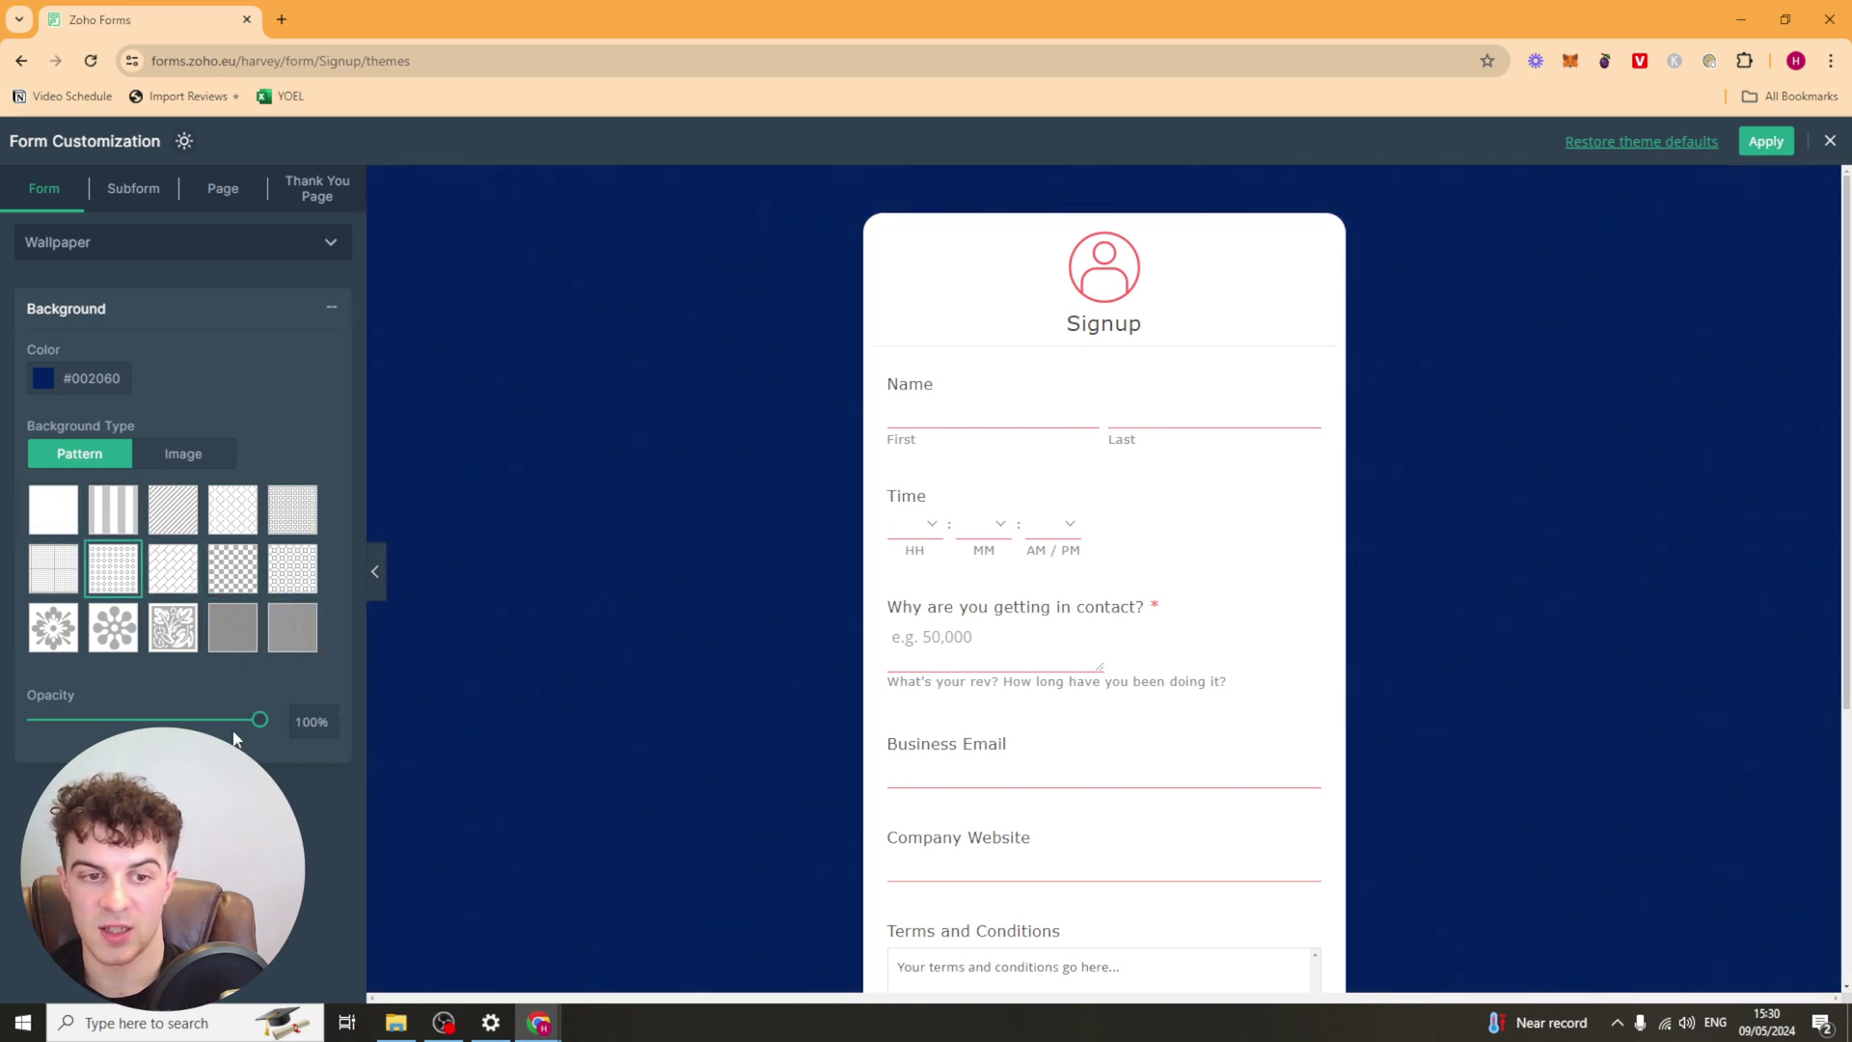
pyautogui.click(111, 720)
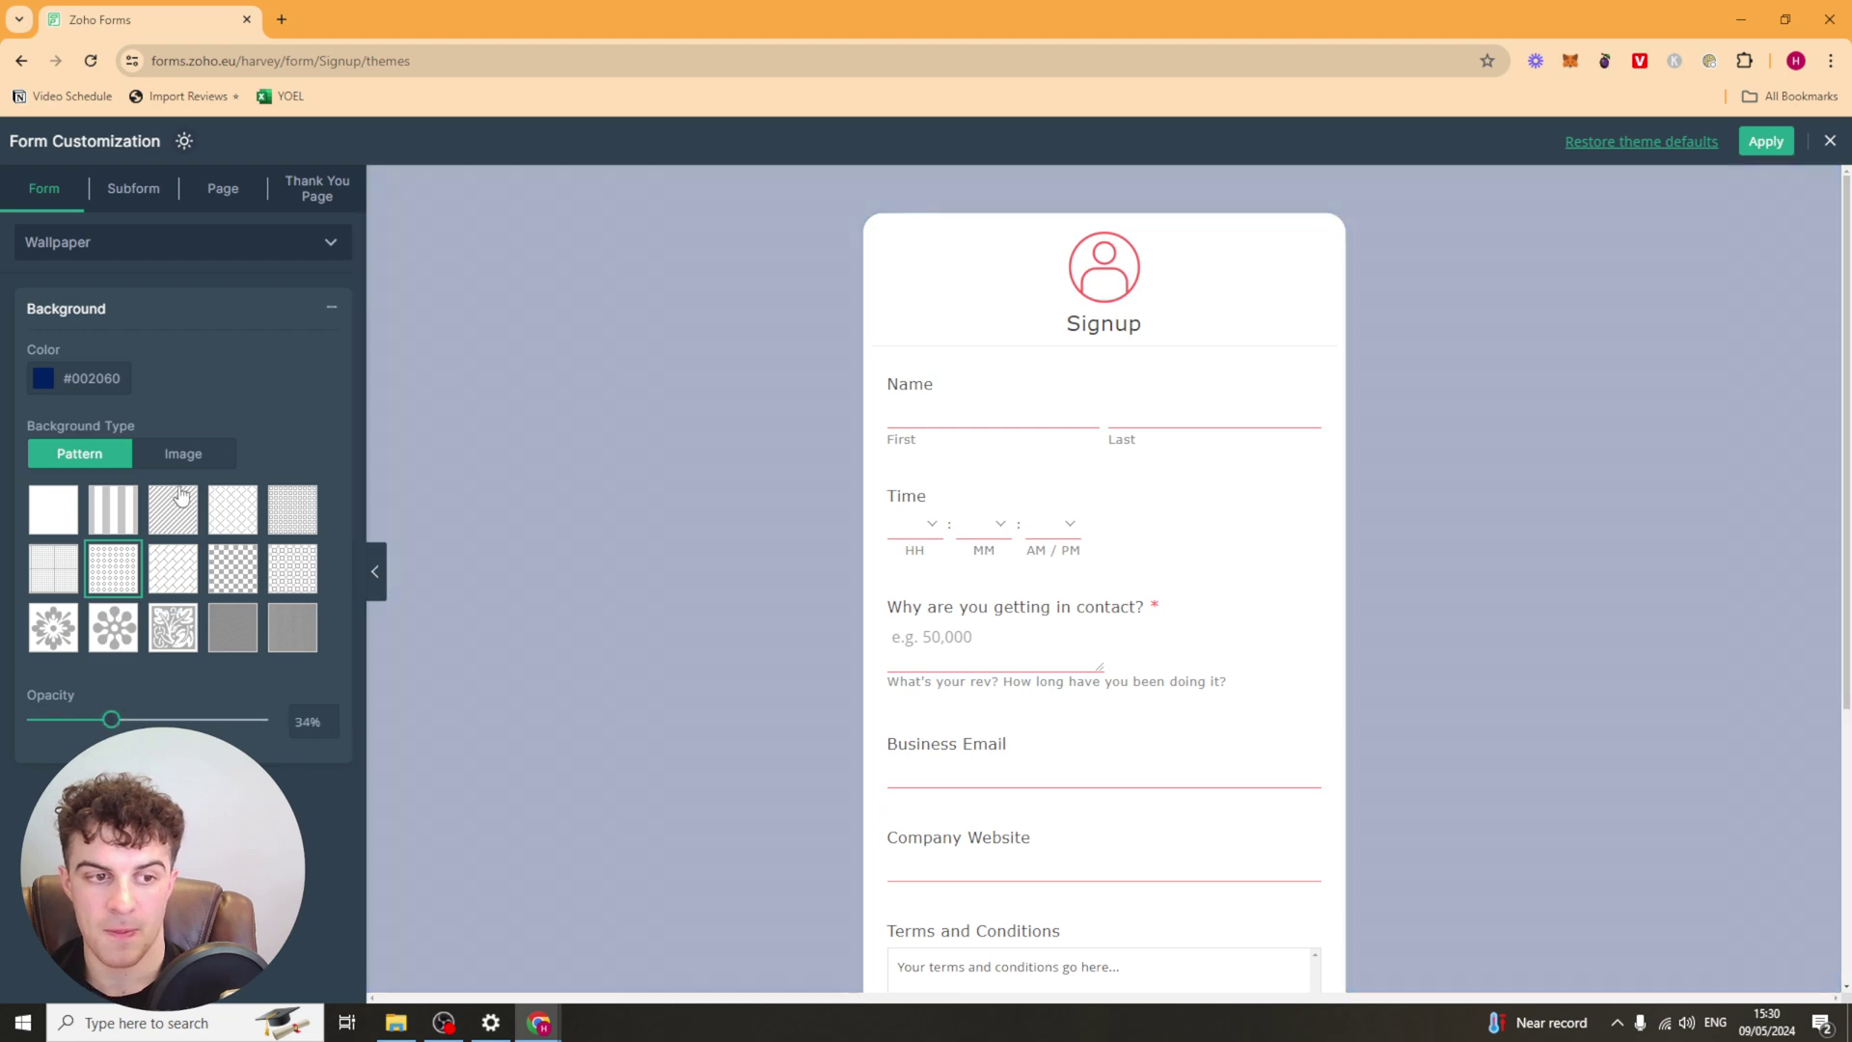
pyautogui.moveTo(111, 720); pyautogui.dragTo(265, 722)
pyautogui.click(188, 451)
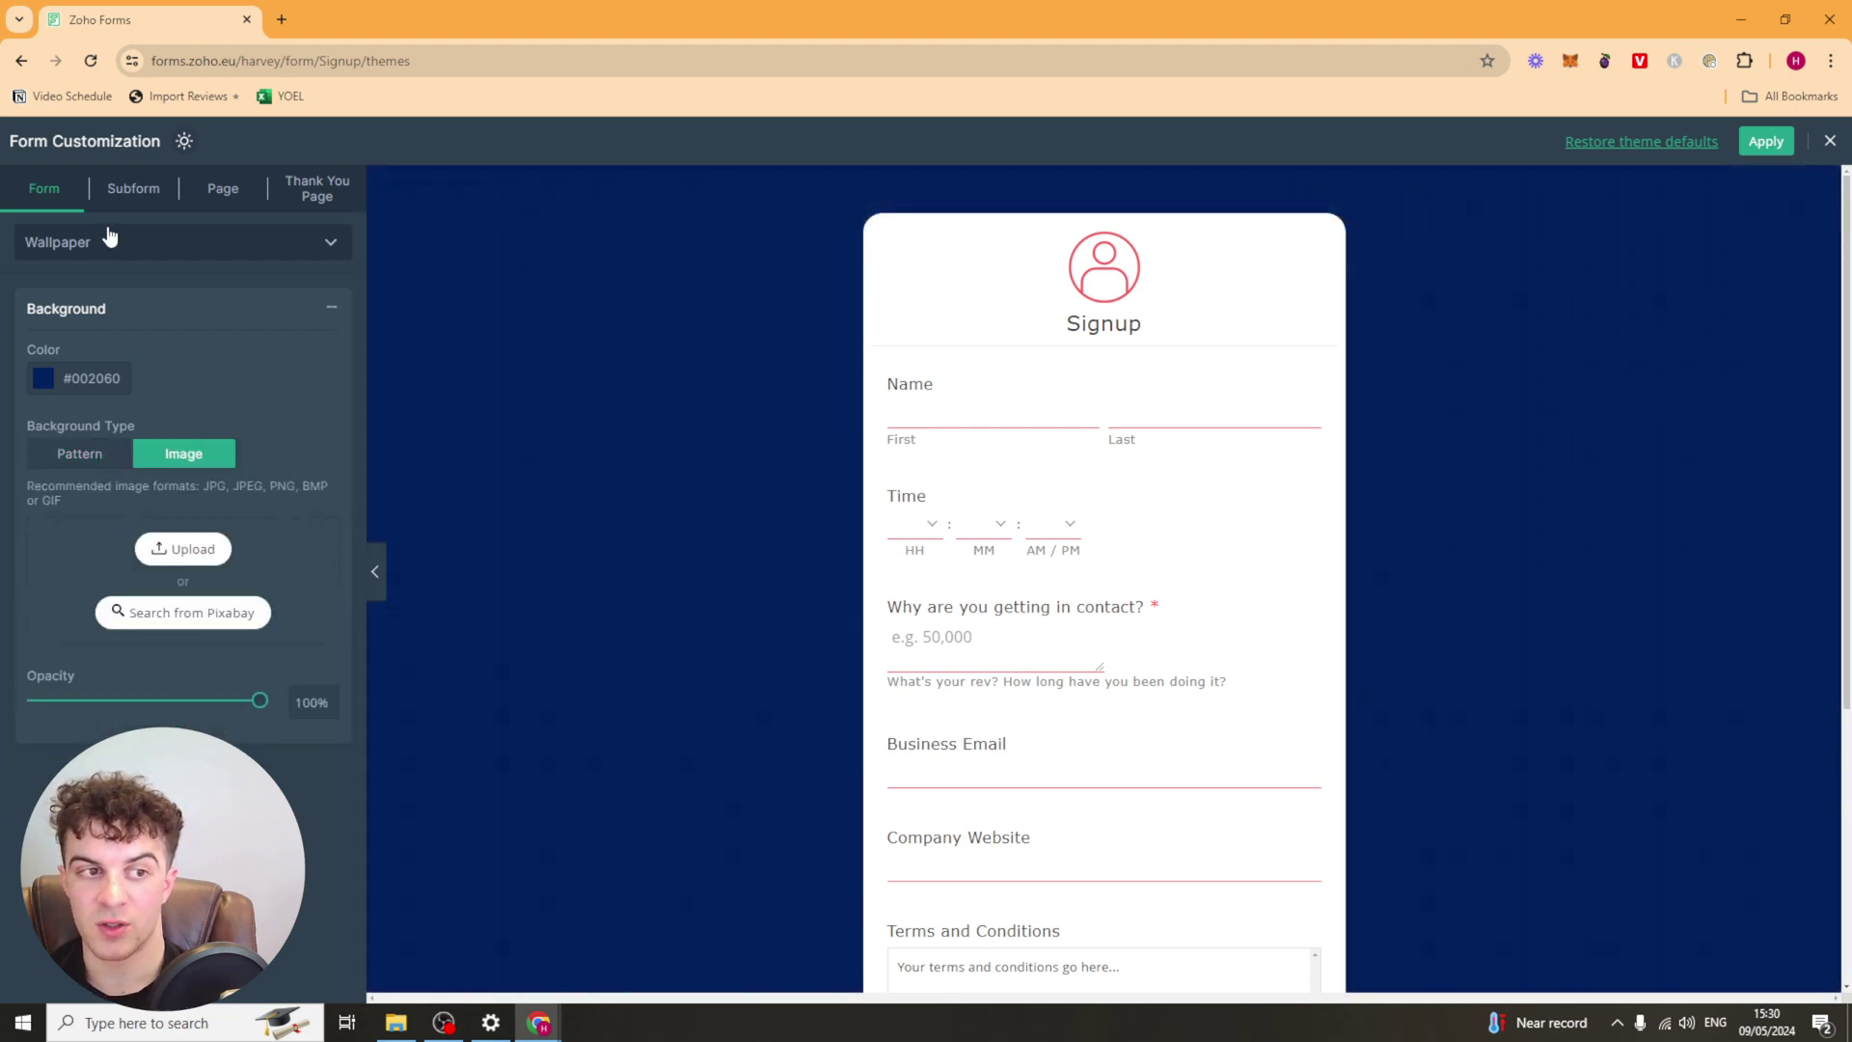
# Open the Width section and toggle the form between Fit to screen and Standard width
pyautogui.click(209, 245)
pyautogui.click(99, 344)
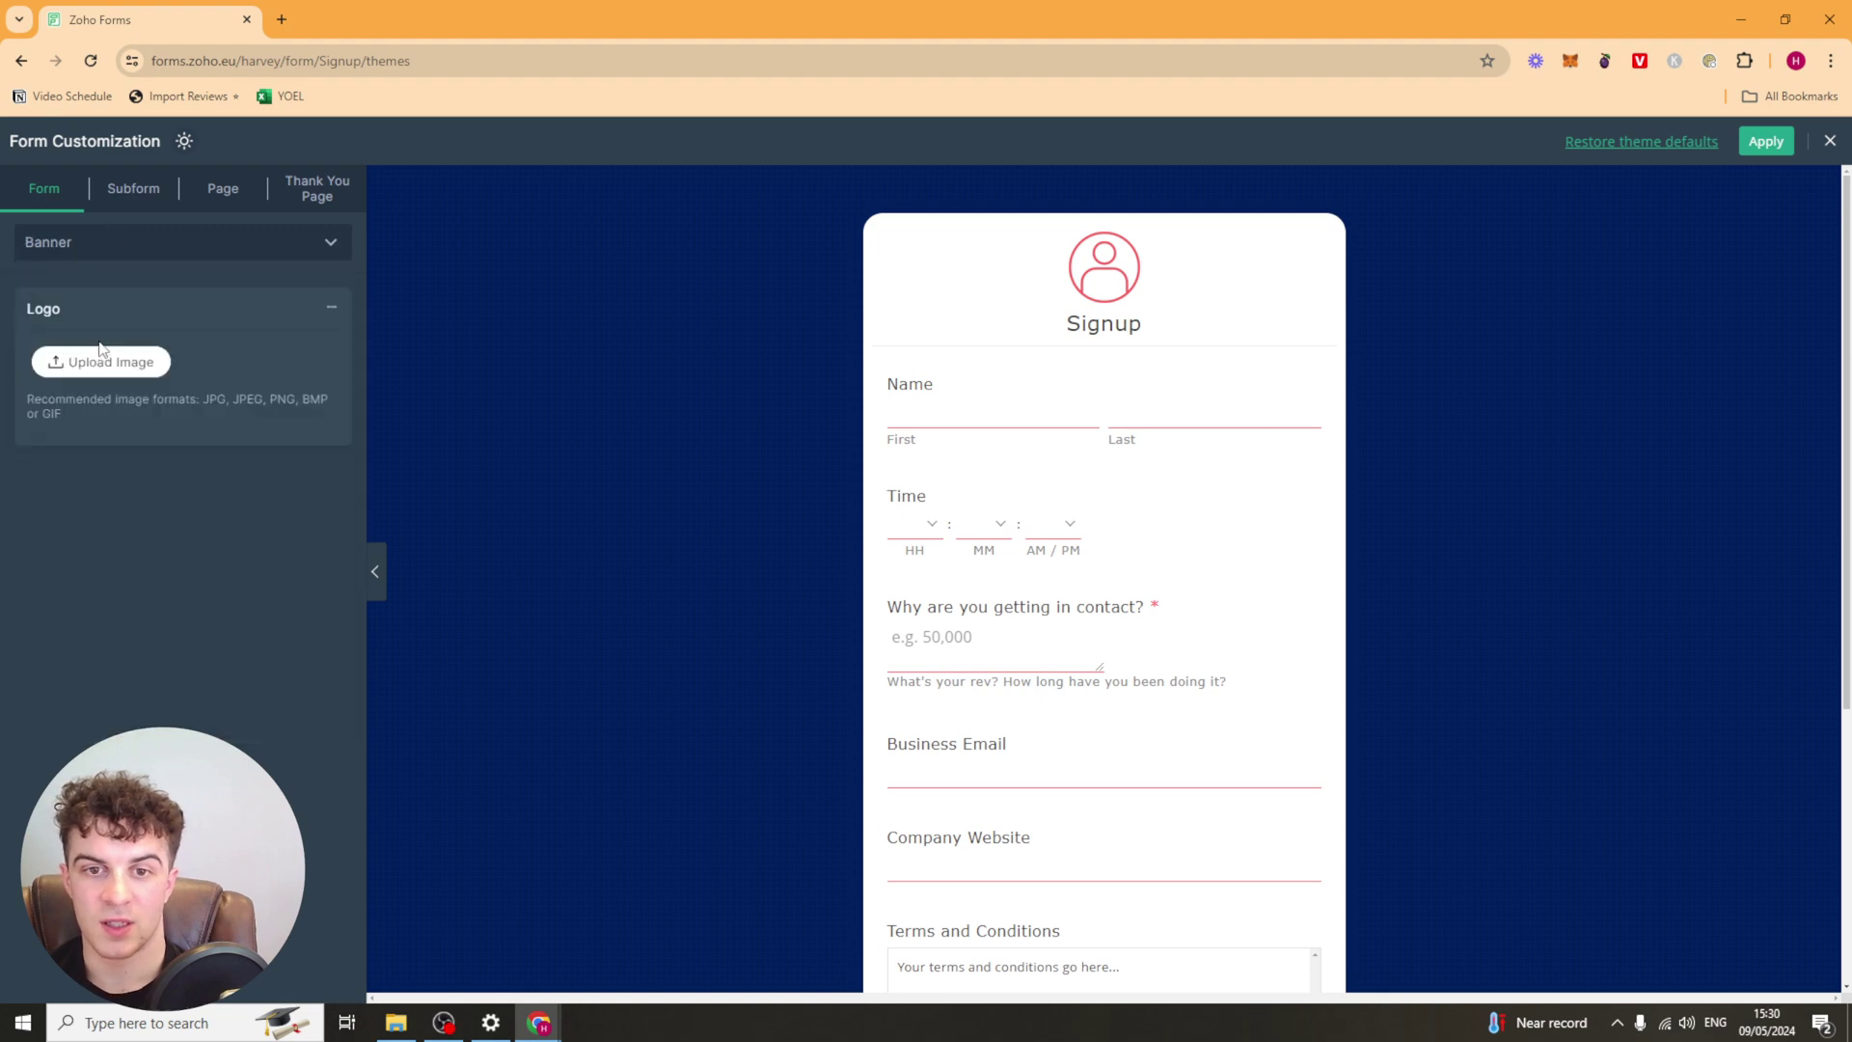
pyautogui.click(165, 249)
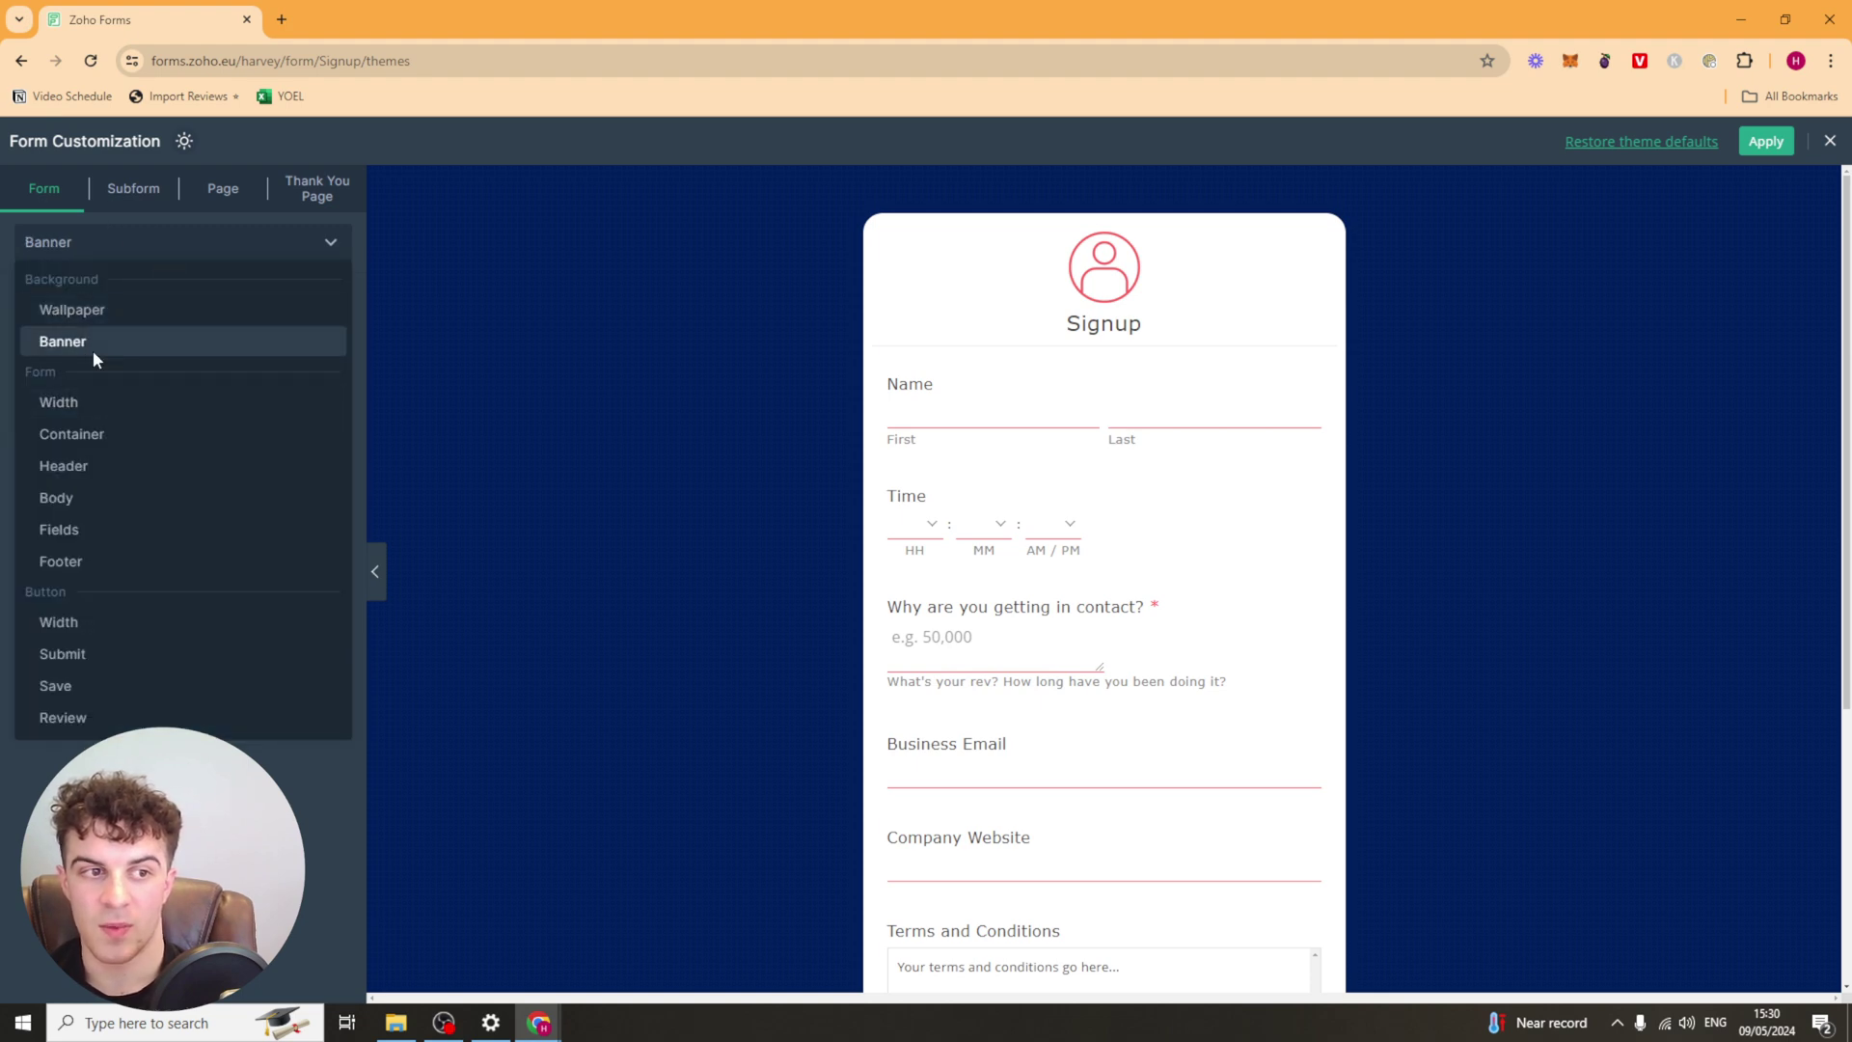
pyautogui.click(87, 348)
pyautogui.click(161, 251)
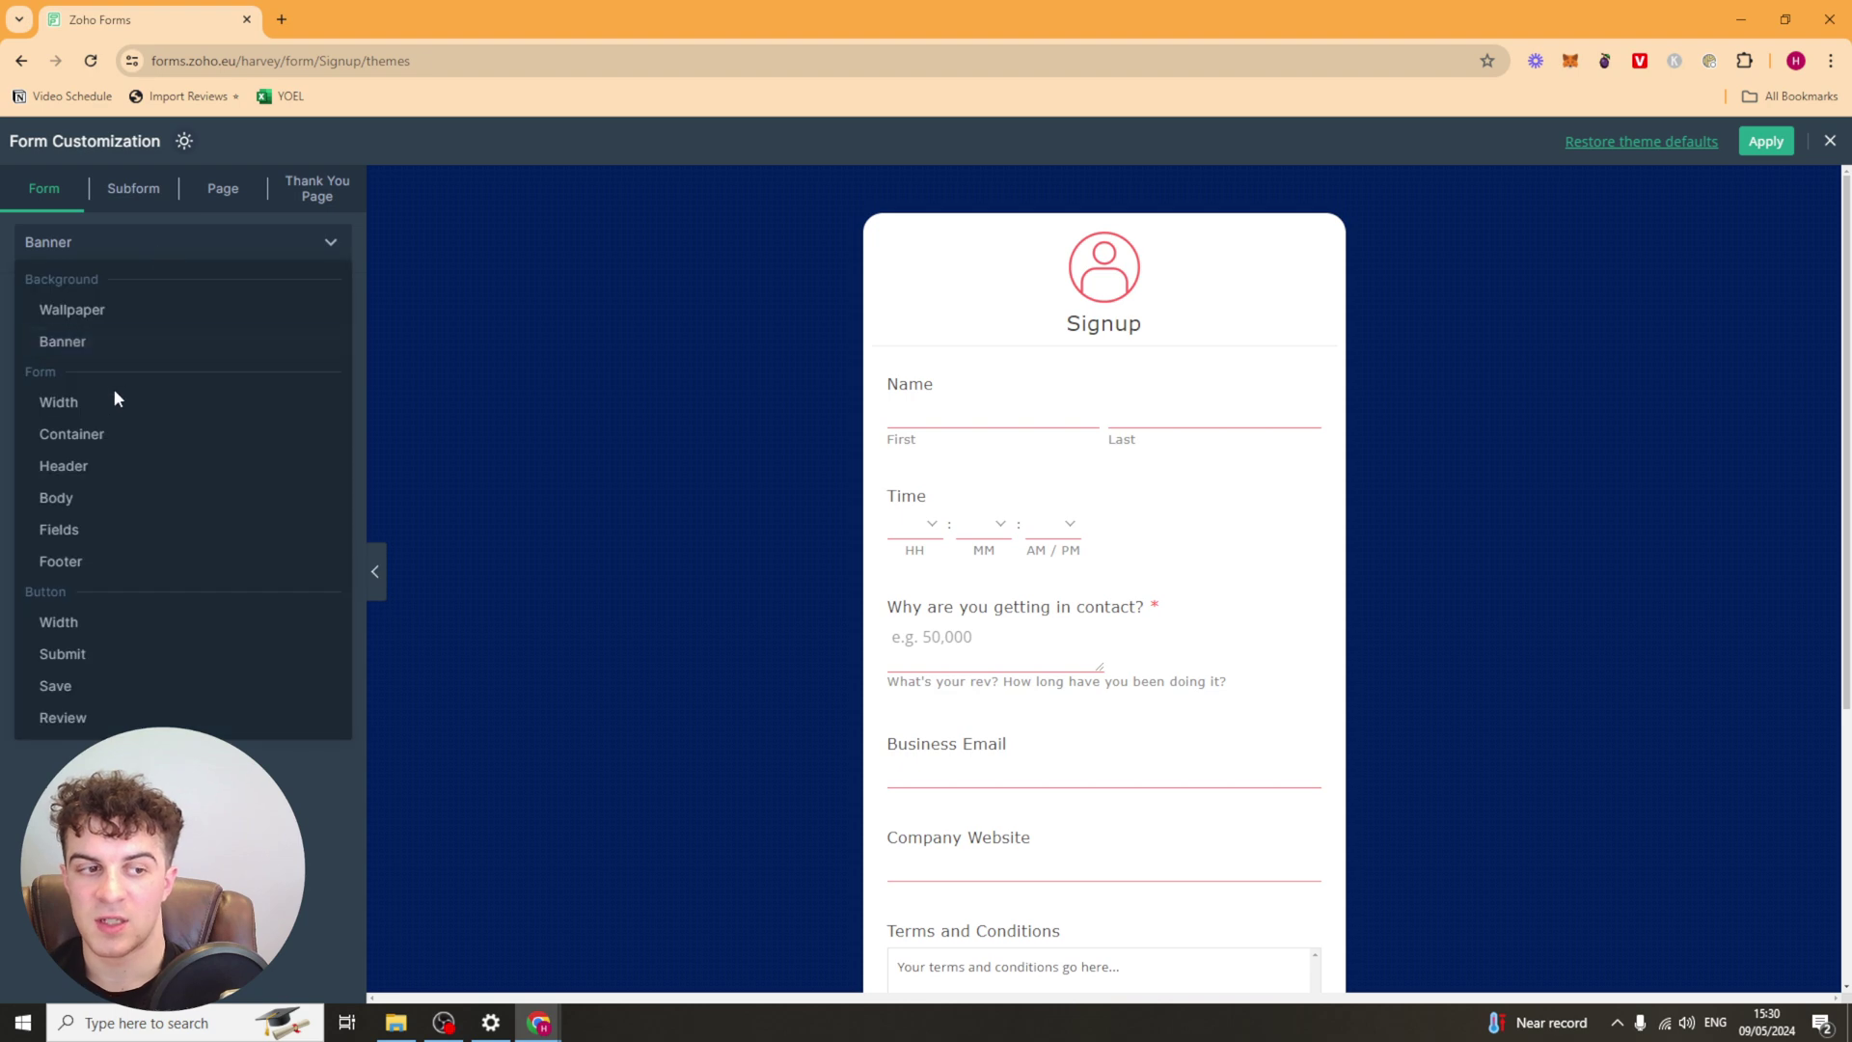
pyautogui.click(112, 407)
pyautogui.click(152, 253)
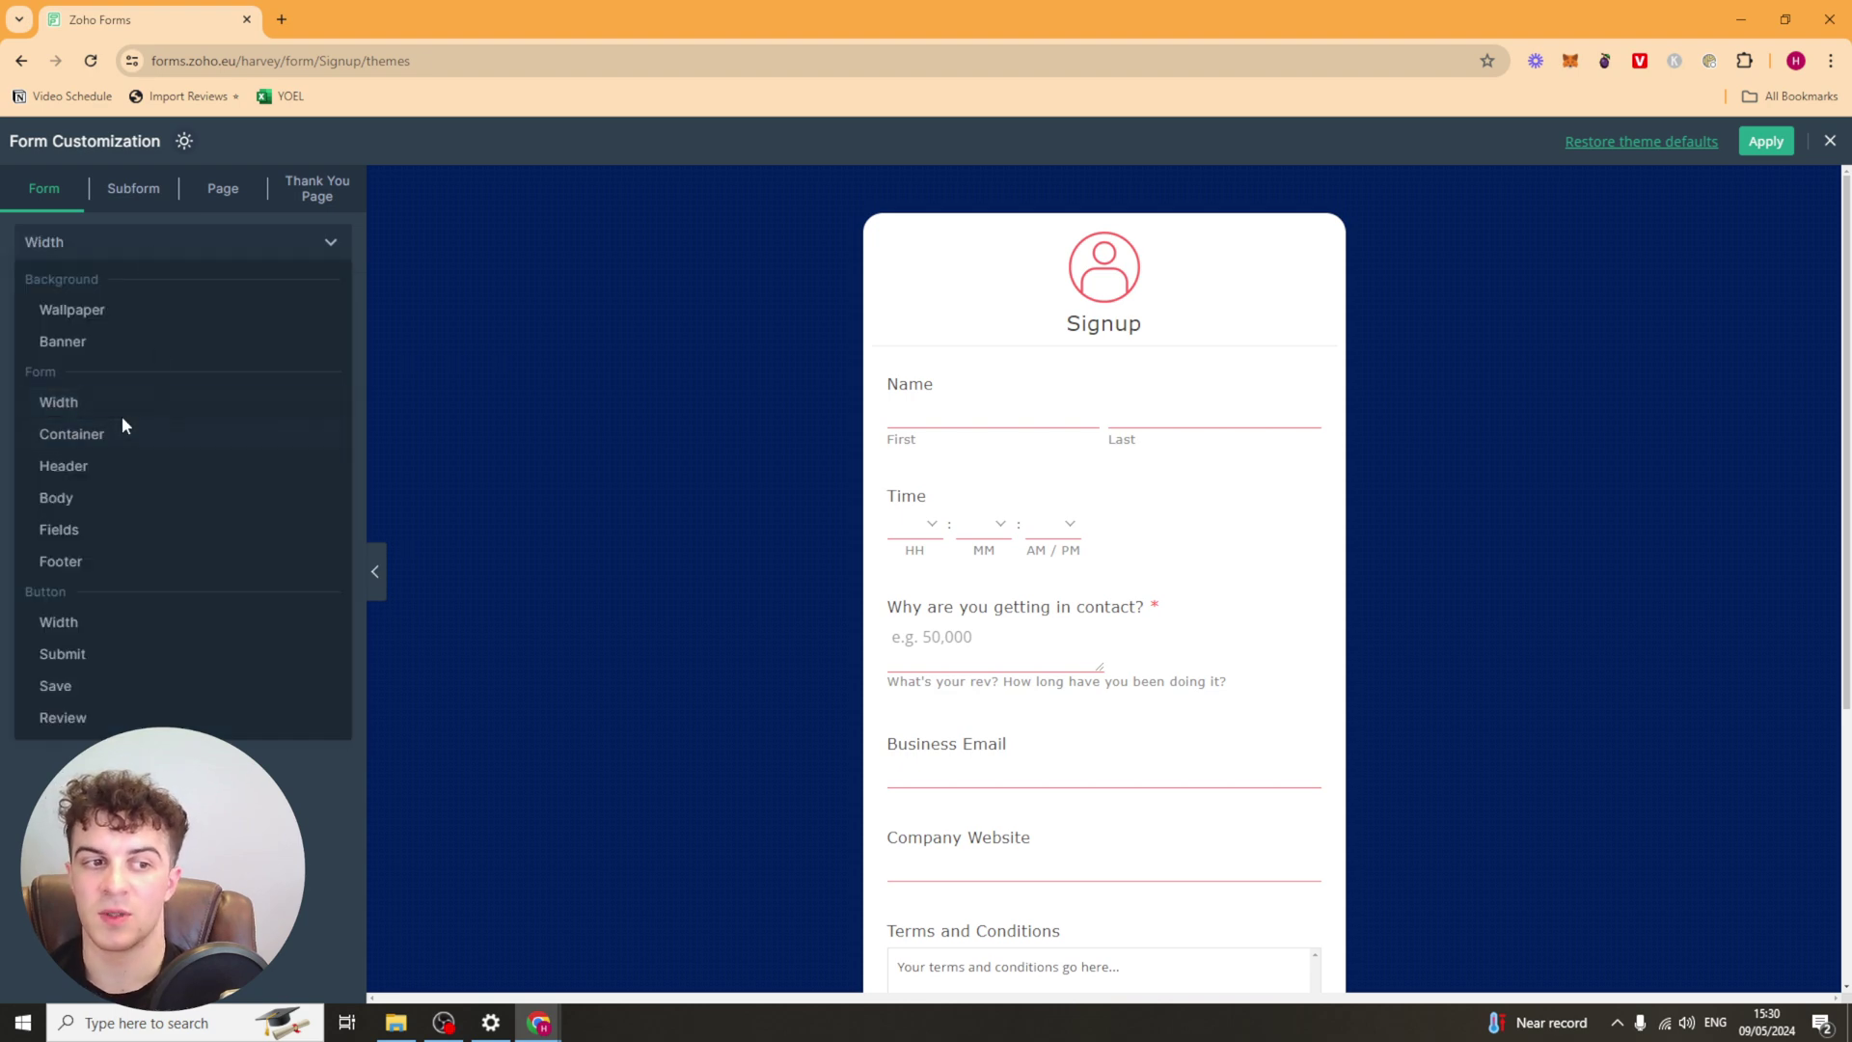
pyautogui.click(141, 404)
pyautogui.click(241, 247)
pyautogui.click(129, 395)
pyautogui.click(176, 359)
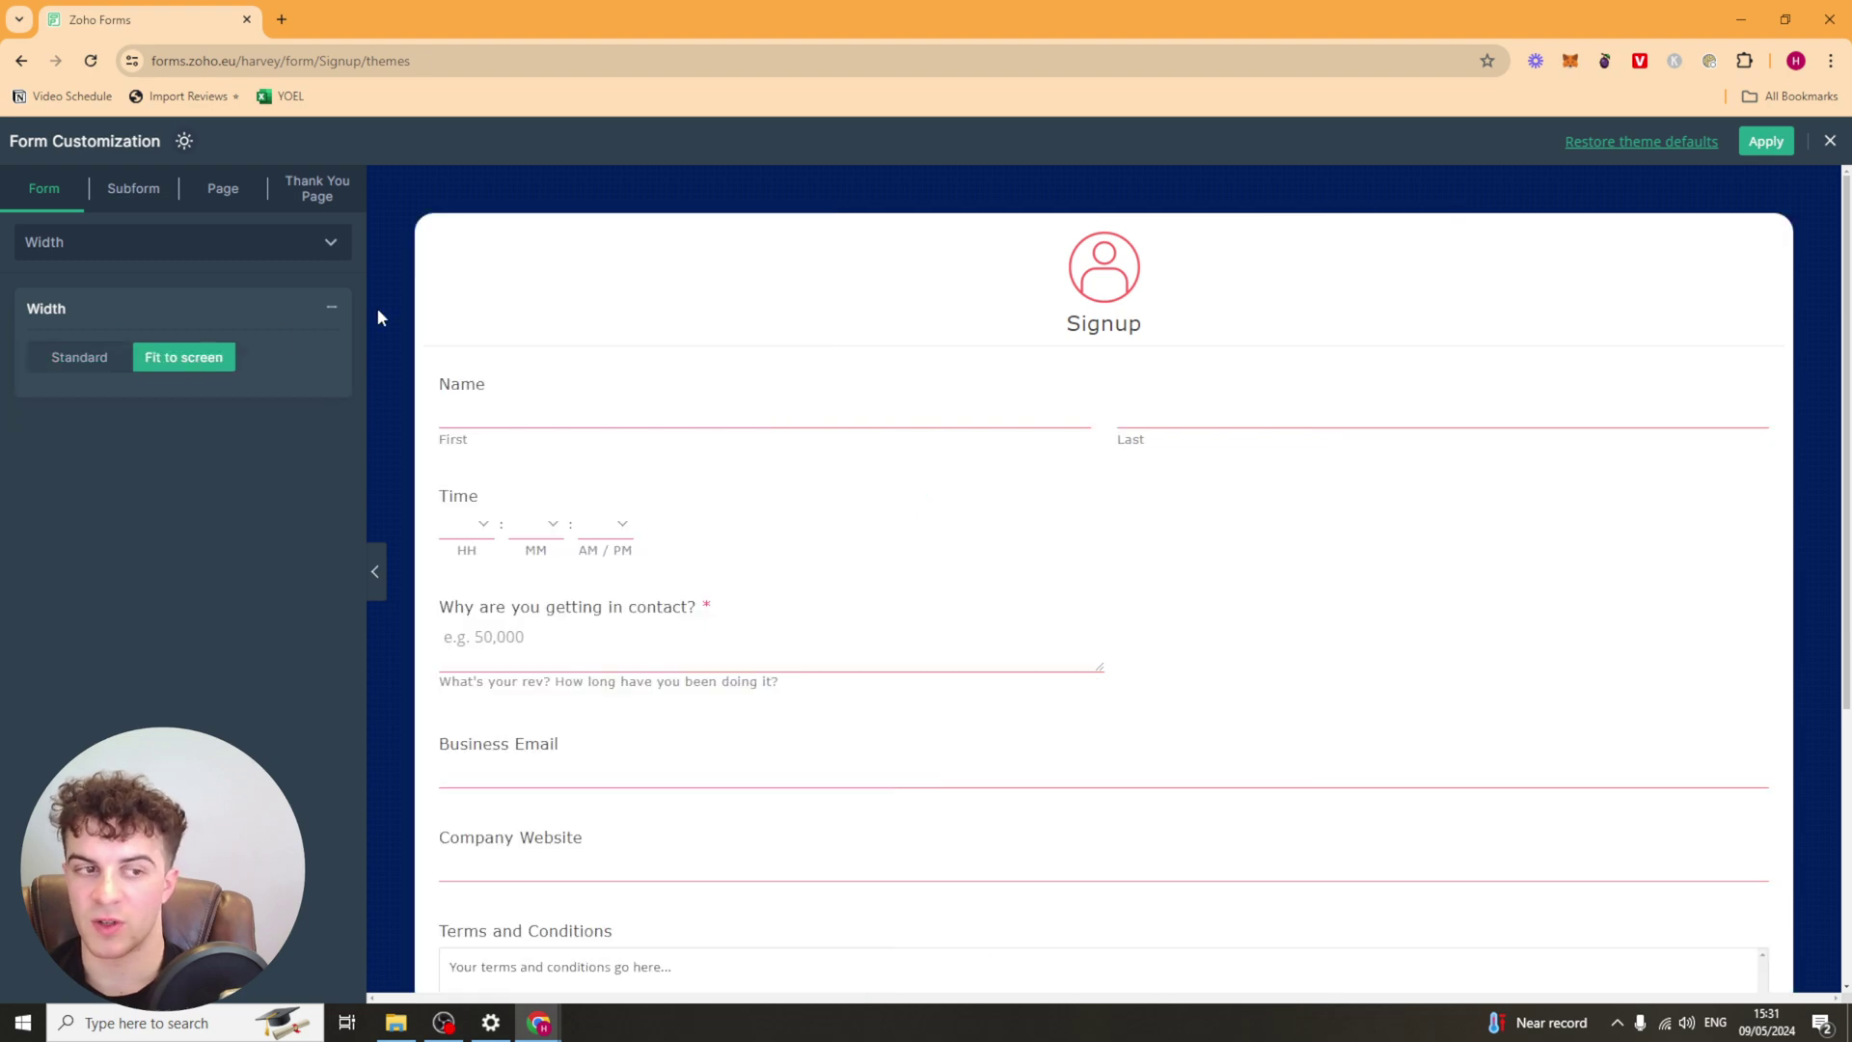
pyautogui.click(81, 357)
# Make the form container background translucent light grey by lowering its opacity
pyautogui.click(145, 243)
pyautogui.click(126, 432)
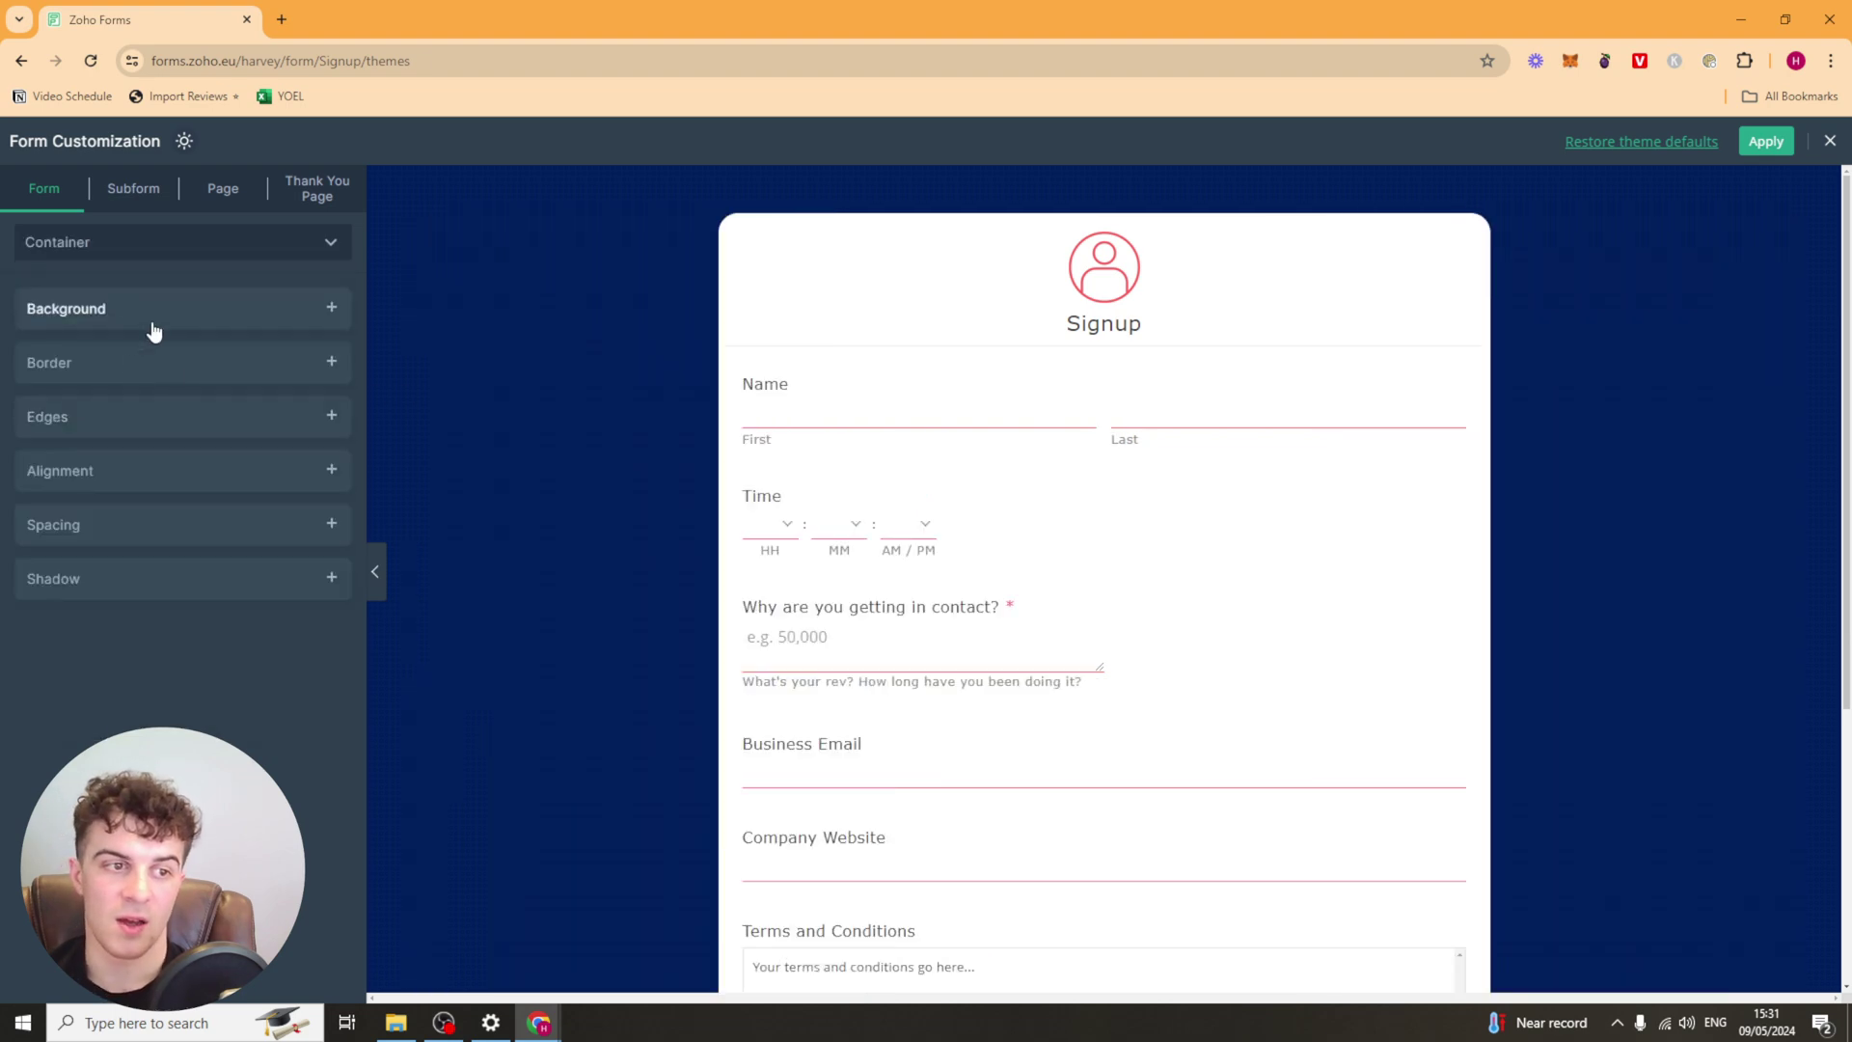
pyautogui.click(162, 321)
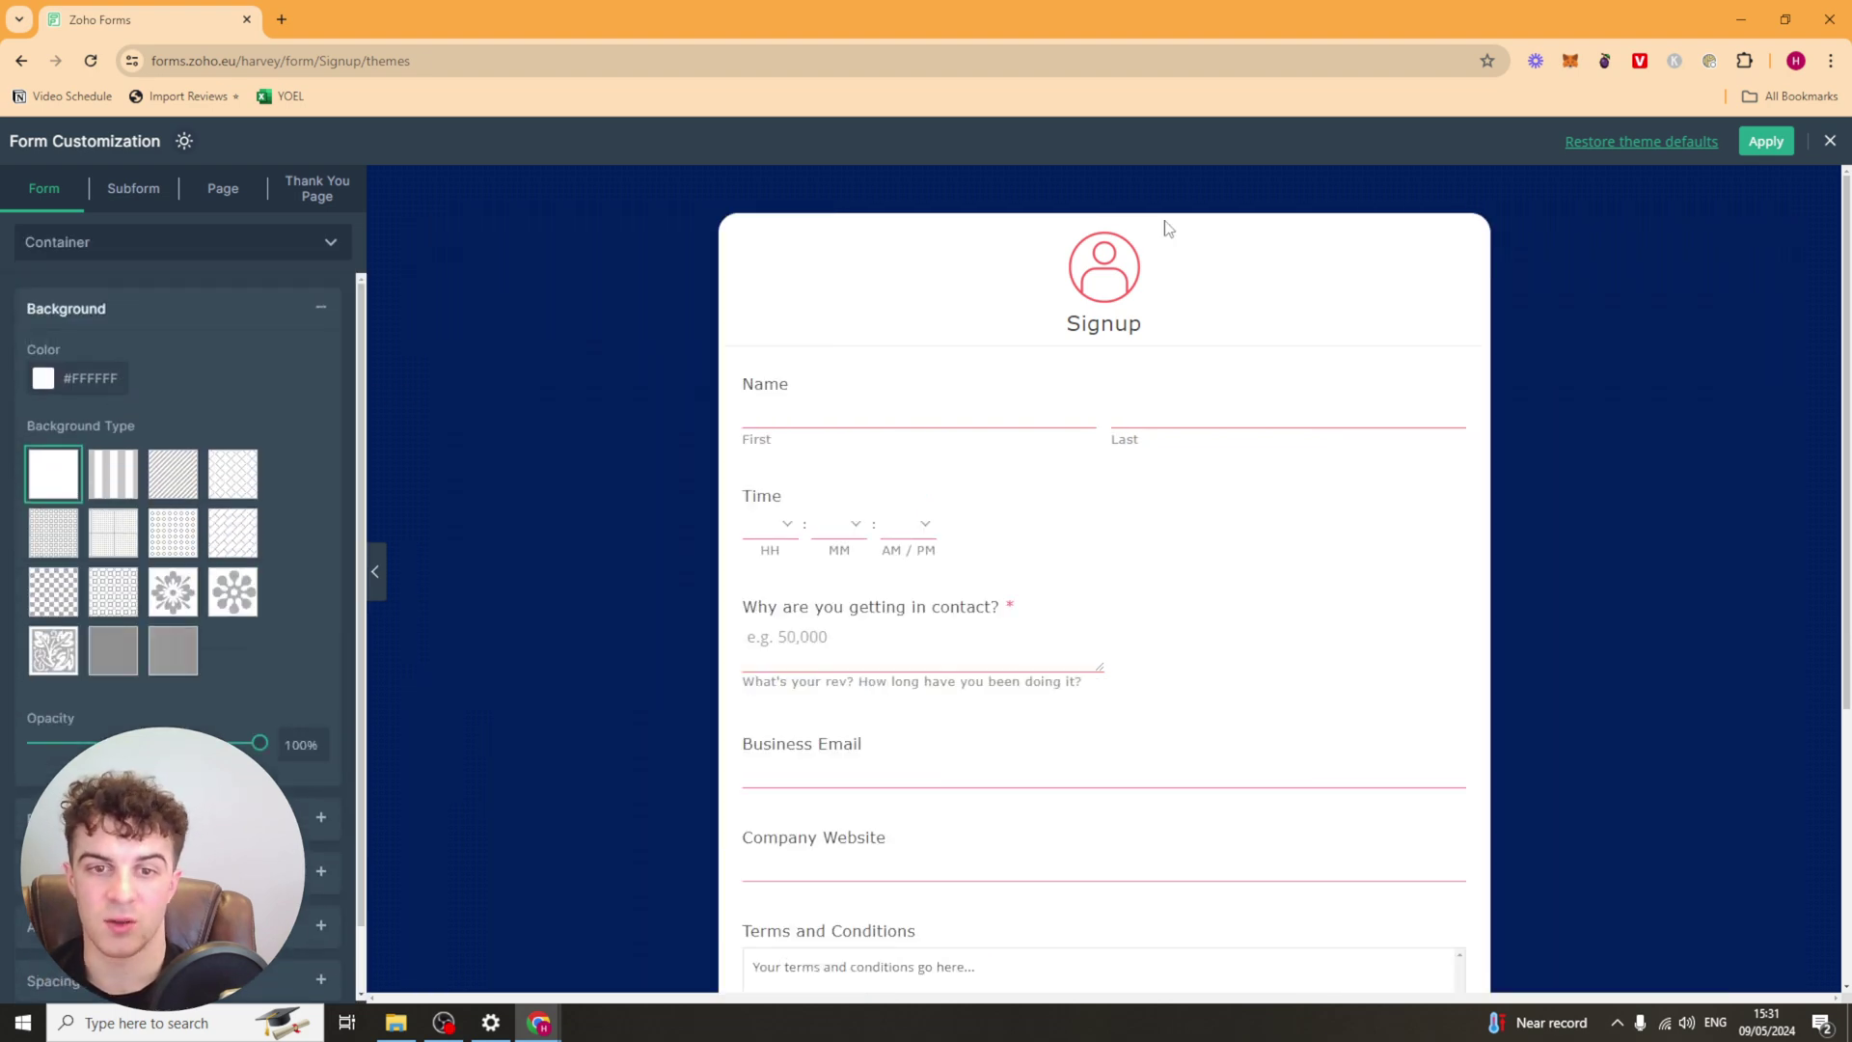
pyautogui.click(63, 379)
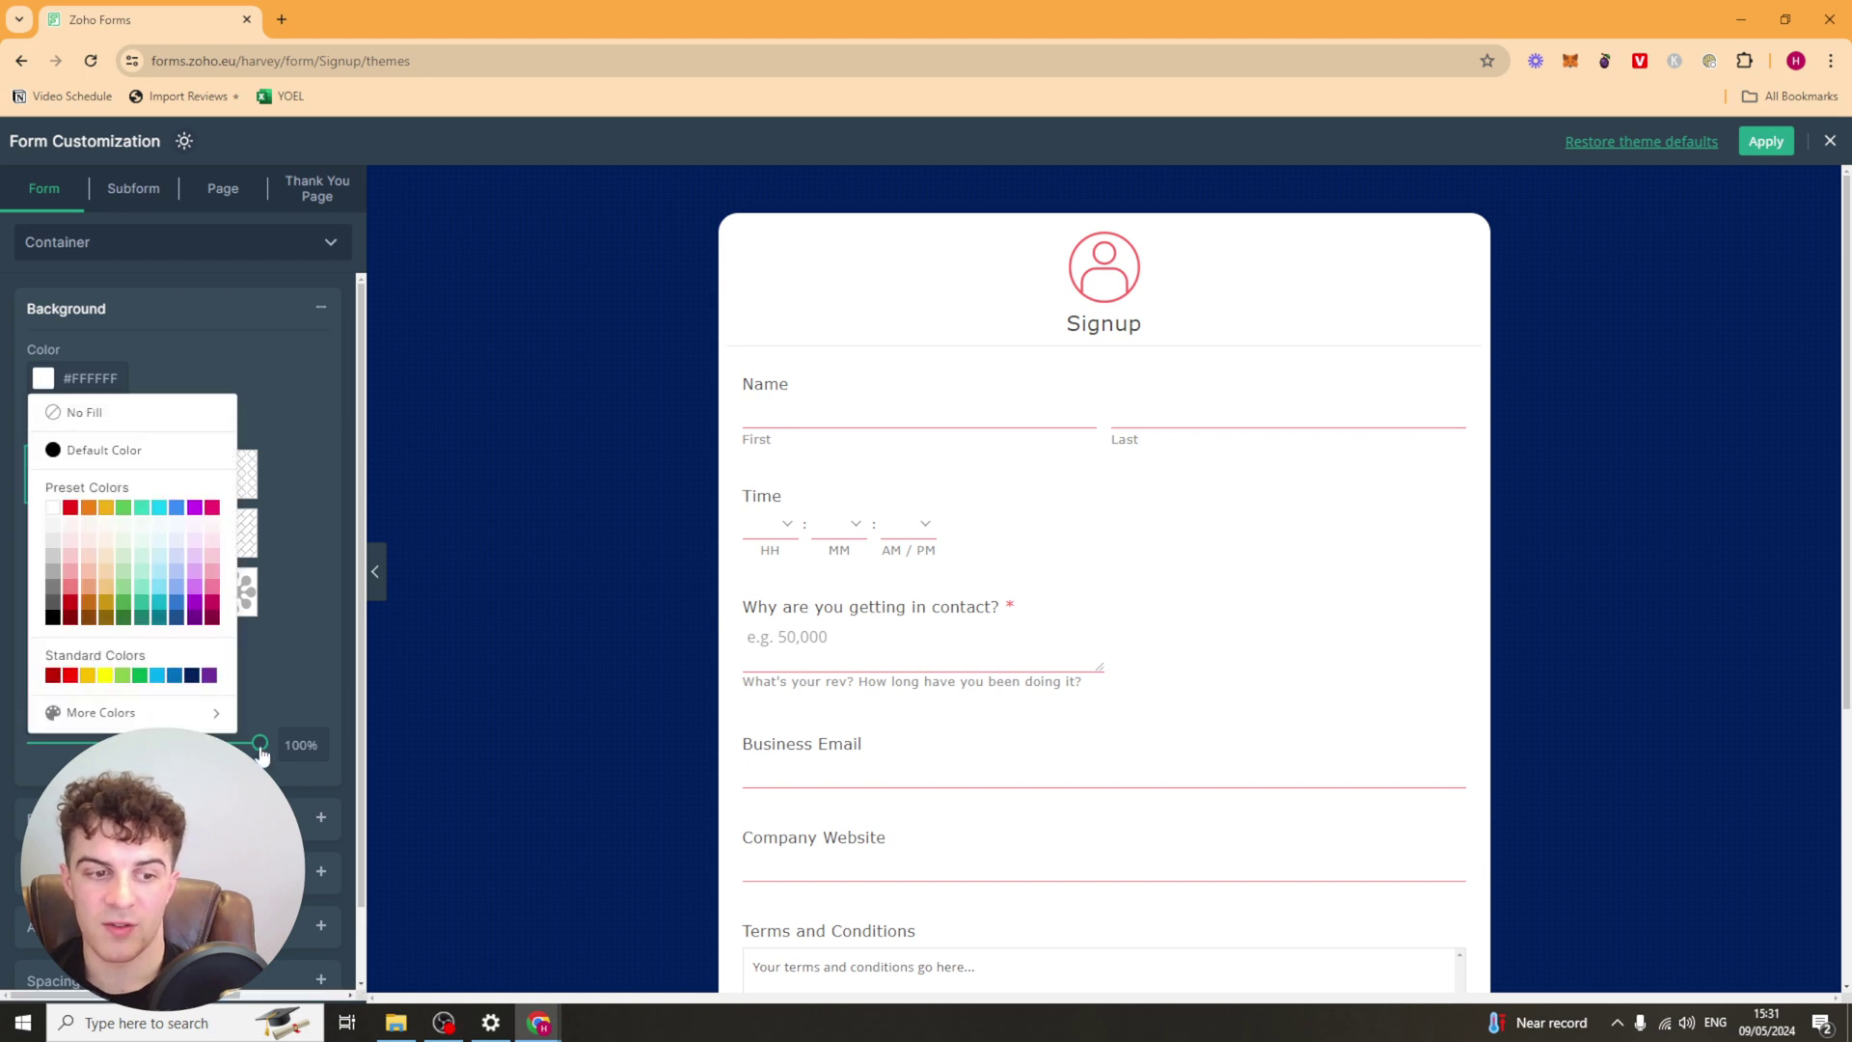
pyautogui.moveTo(260, 742); pyautogui.dragTo(223, 742)
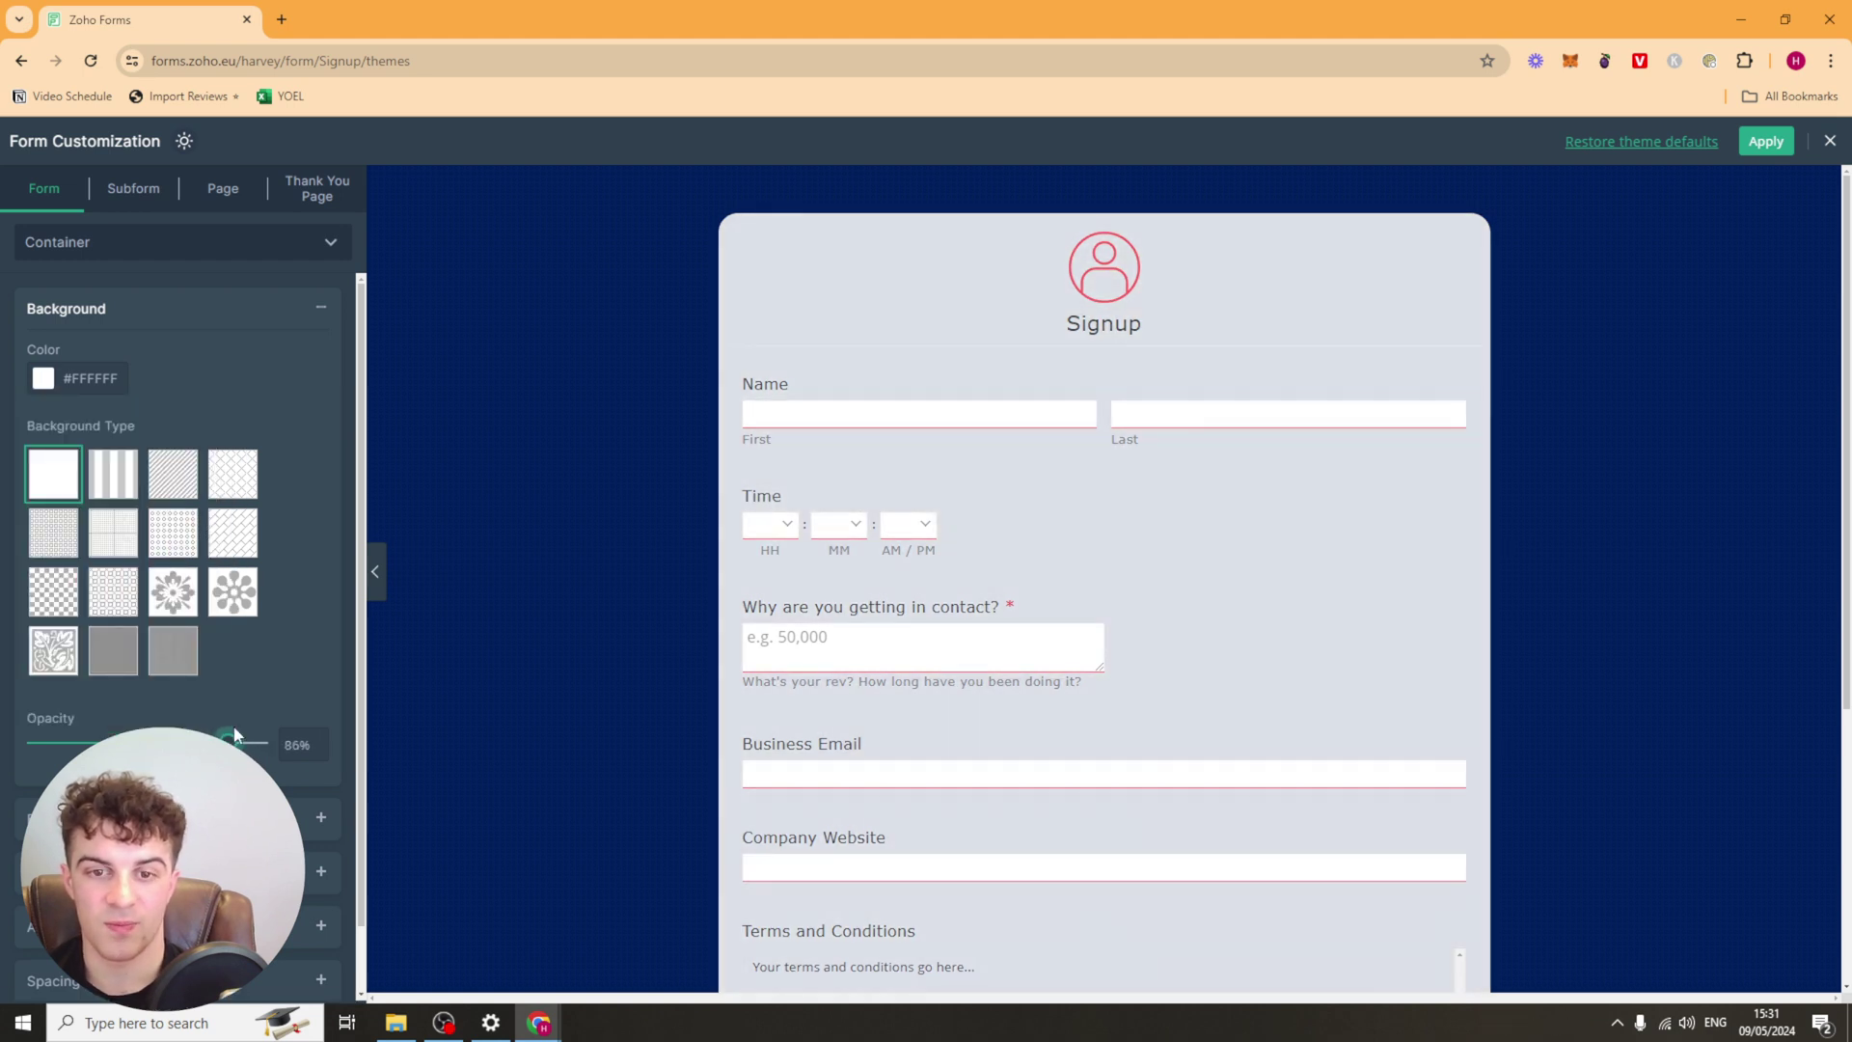
pyautogui.click(182, 319)
pyautogui.click(158, 371)
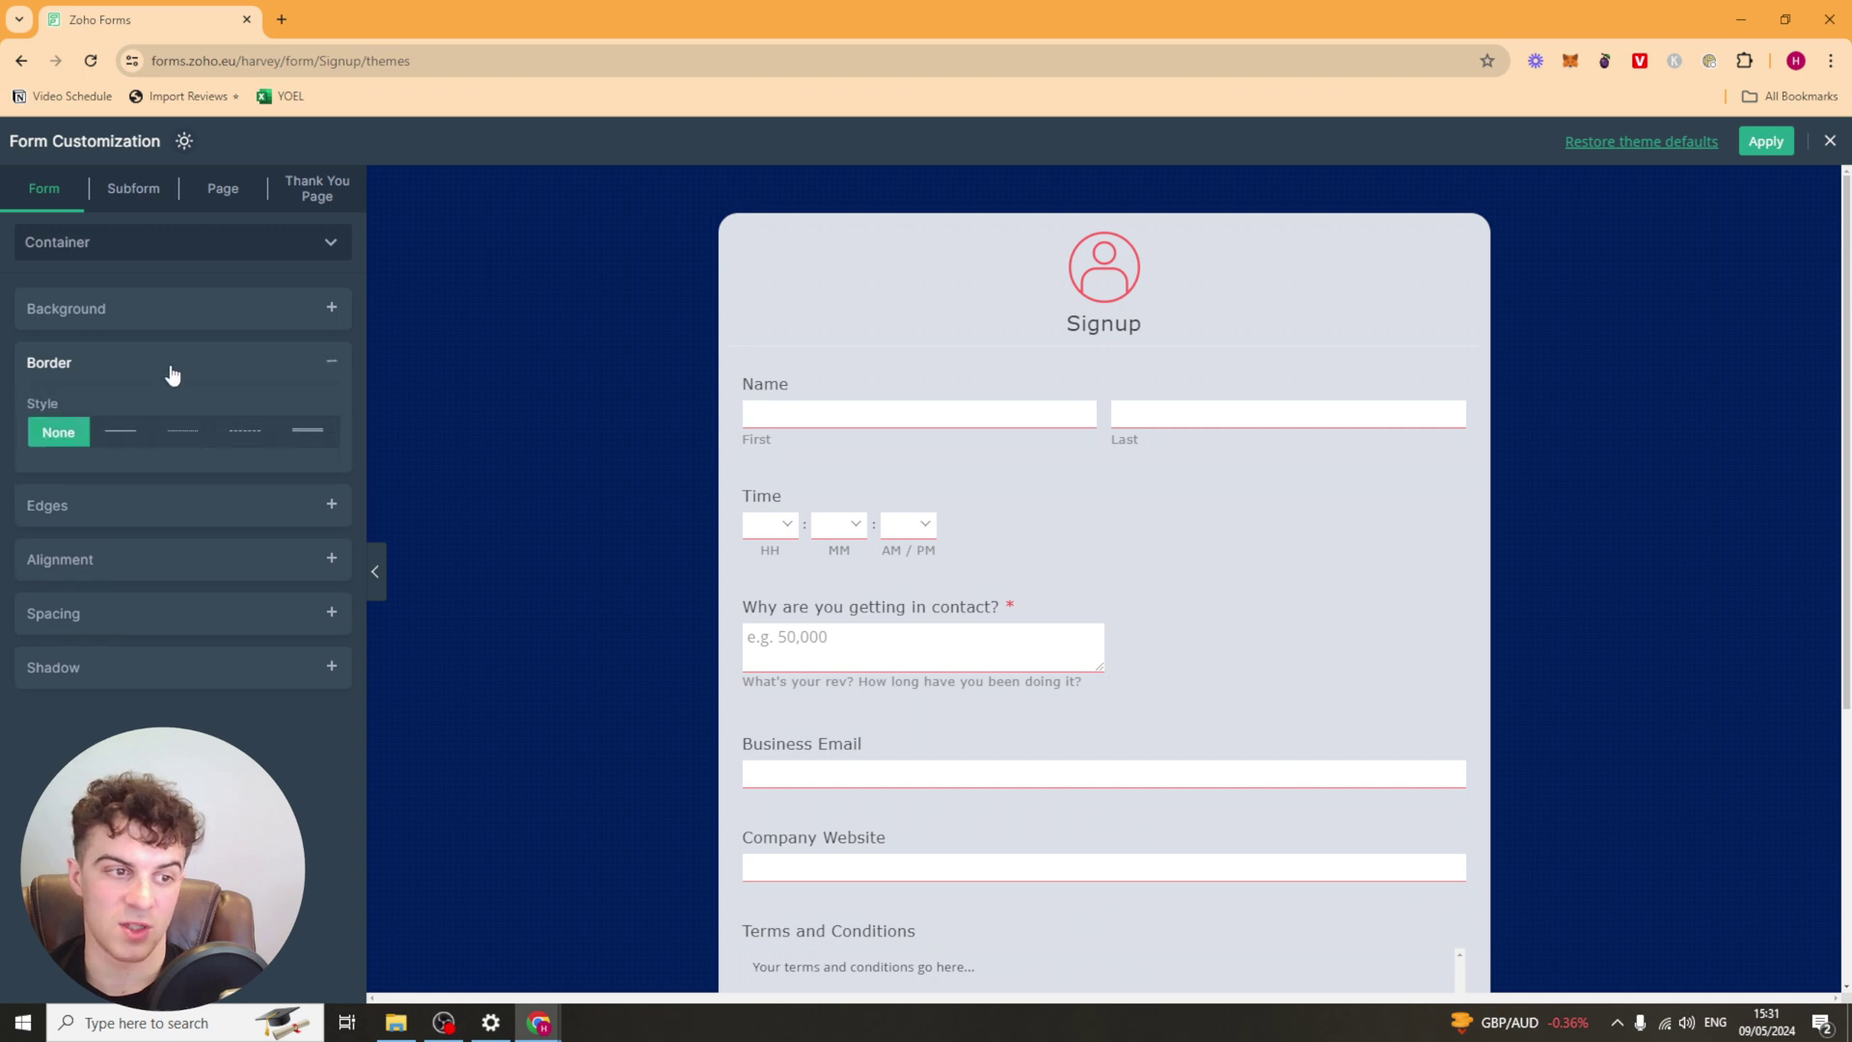
# Round the form card's corners to a 95px radius
pyautogui.click(272, 365)
pyautogui.click(268, 423)
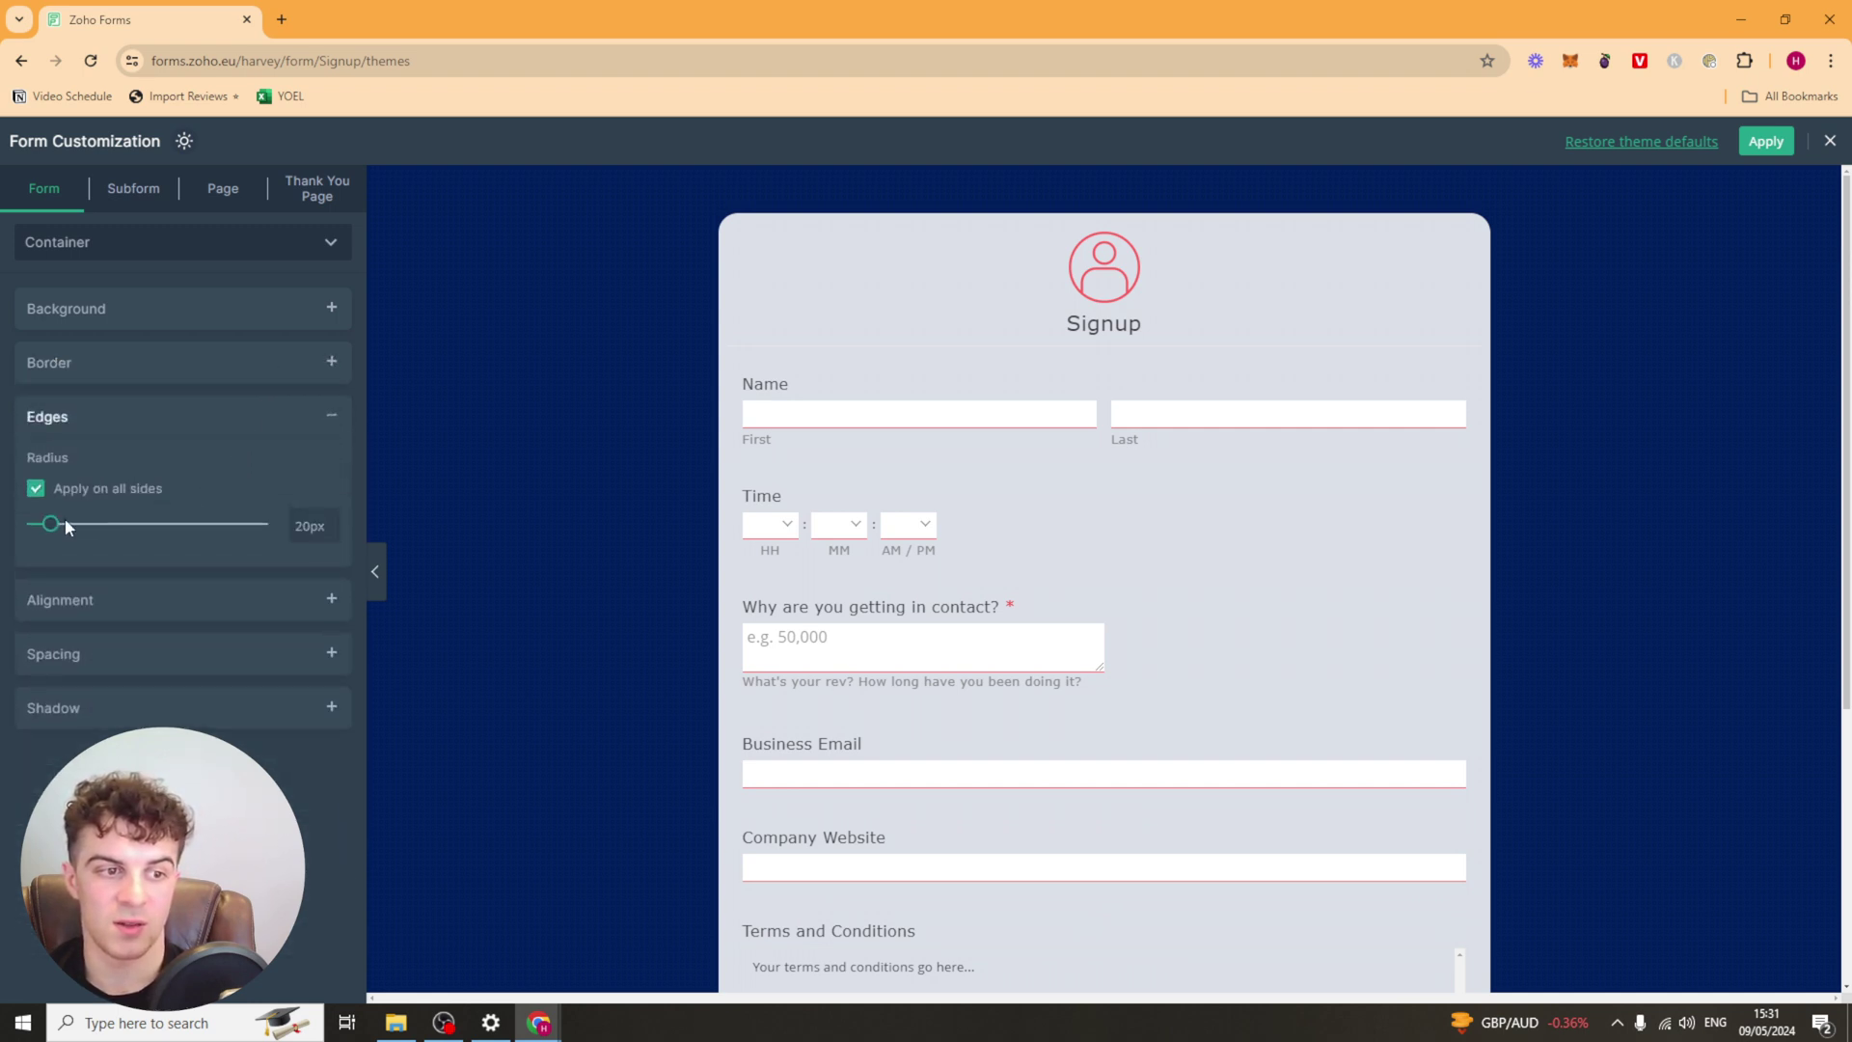
pyautogui.moveTo(62, 524)
pyautogui.mouseDown()
pyautogui.moveTo(106, 524)
pyautogui.moveTo(43, 526)
pyautogui.mouseUp()
pyautogui.click(257, 415)
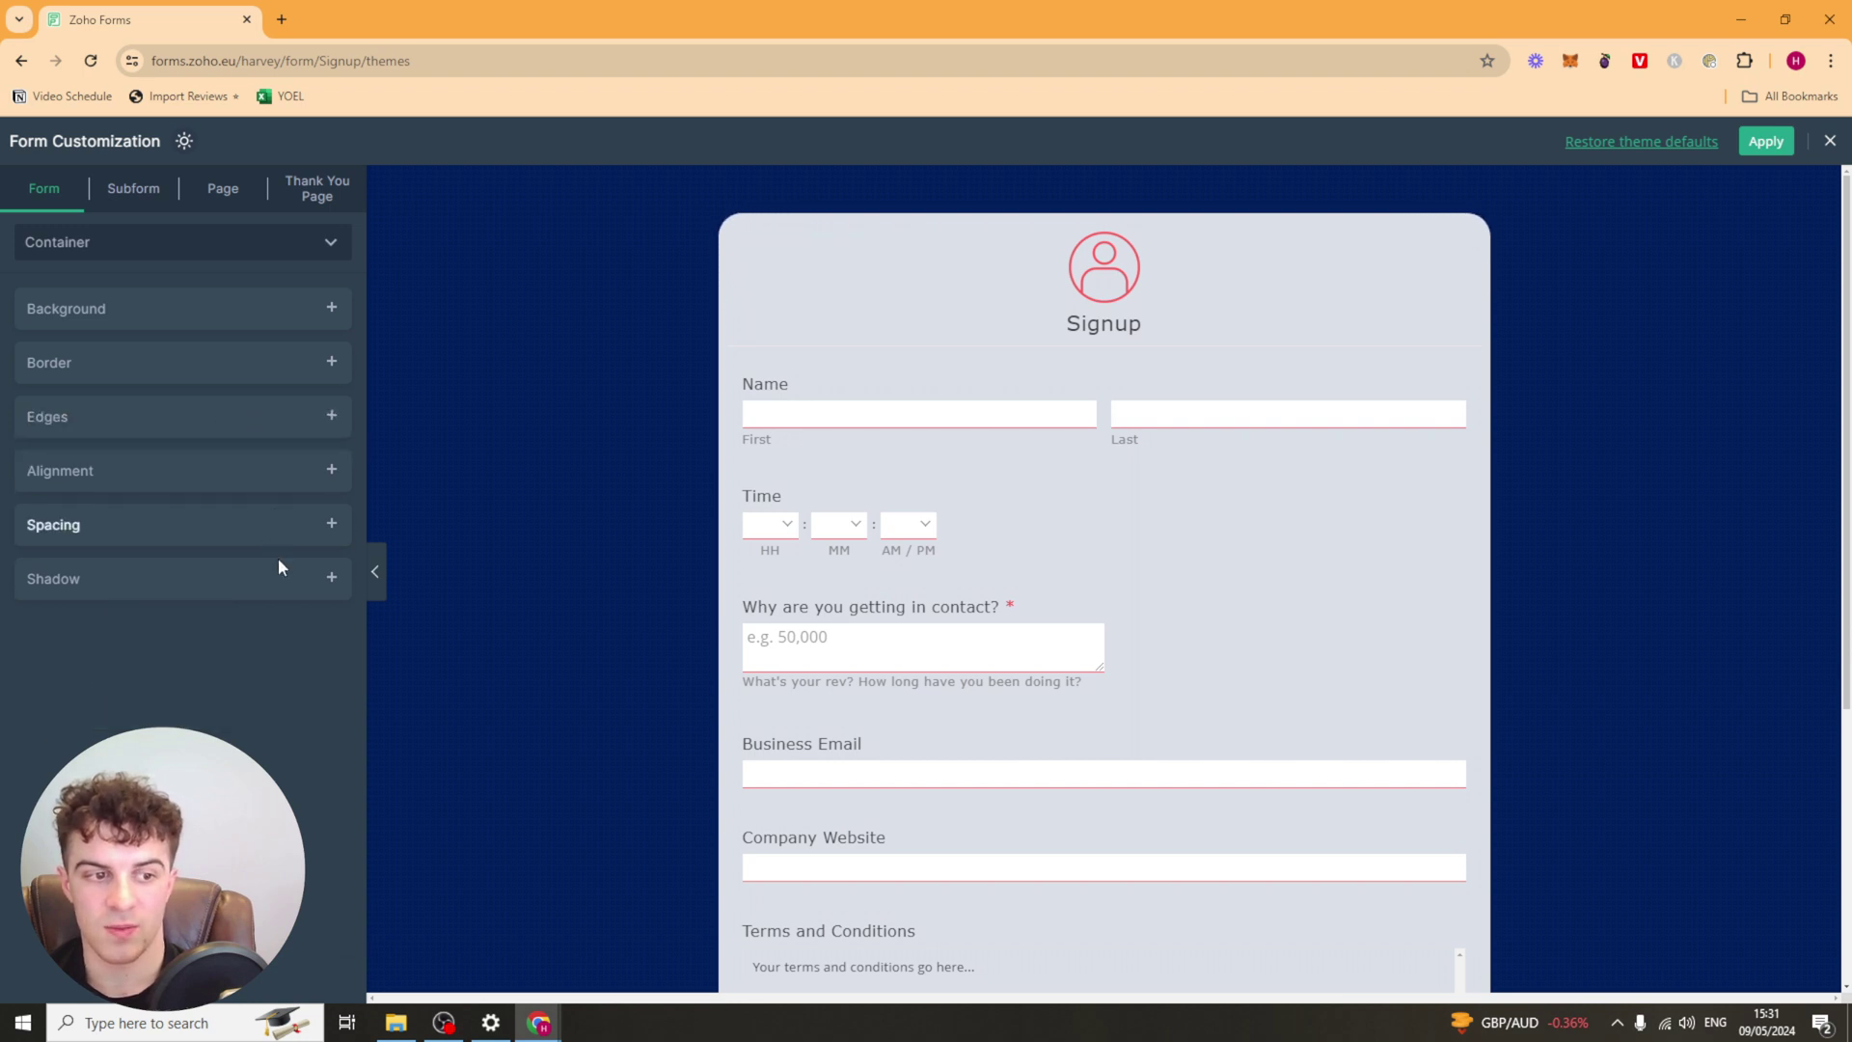
# Give the form card a black #000000 shadow offset 39px horizontally
pyautogui.click(281, 572)
pyautogui.click(65, 650)
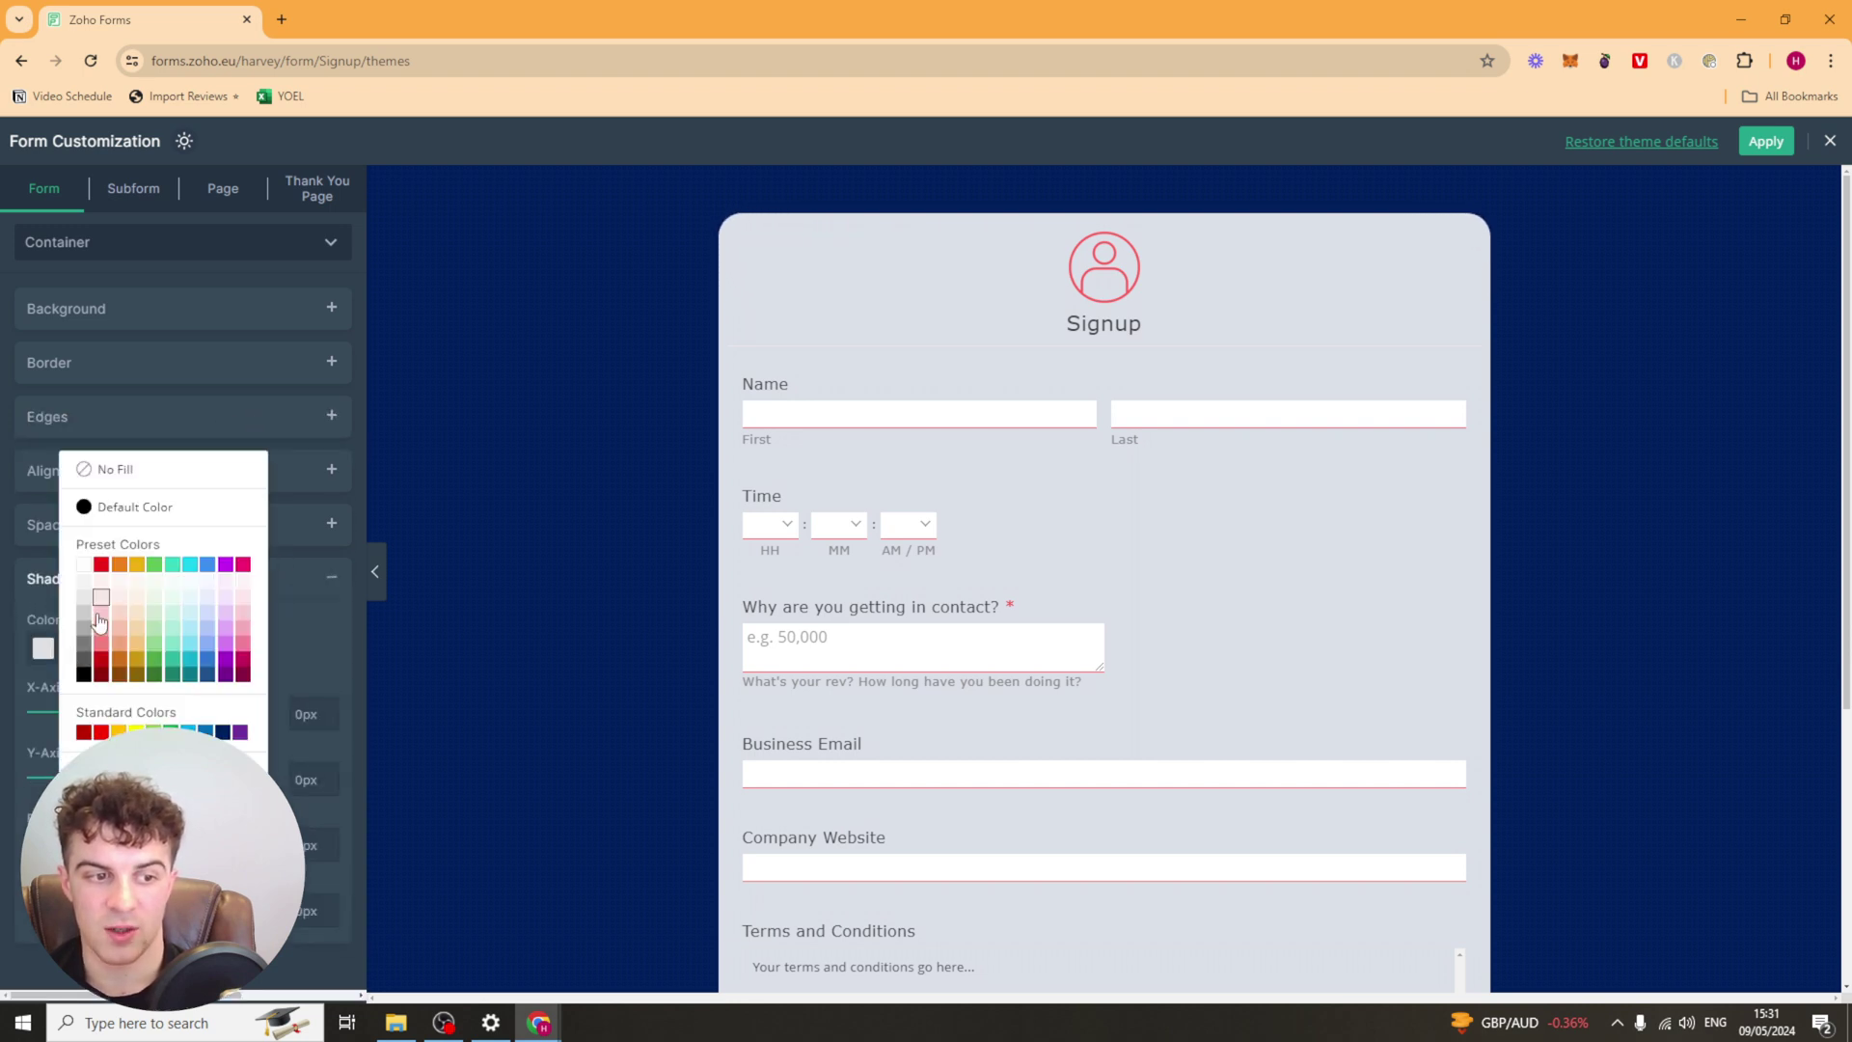
pyautogui.click(84, 676)
pyautogui.moveTo(159, 714); pyautogui.dragTo(192, 713)
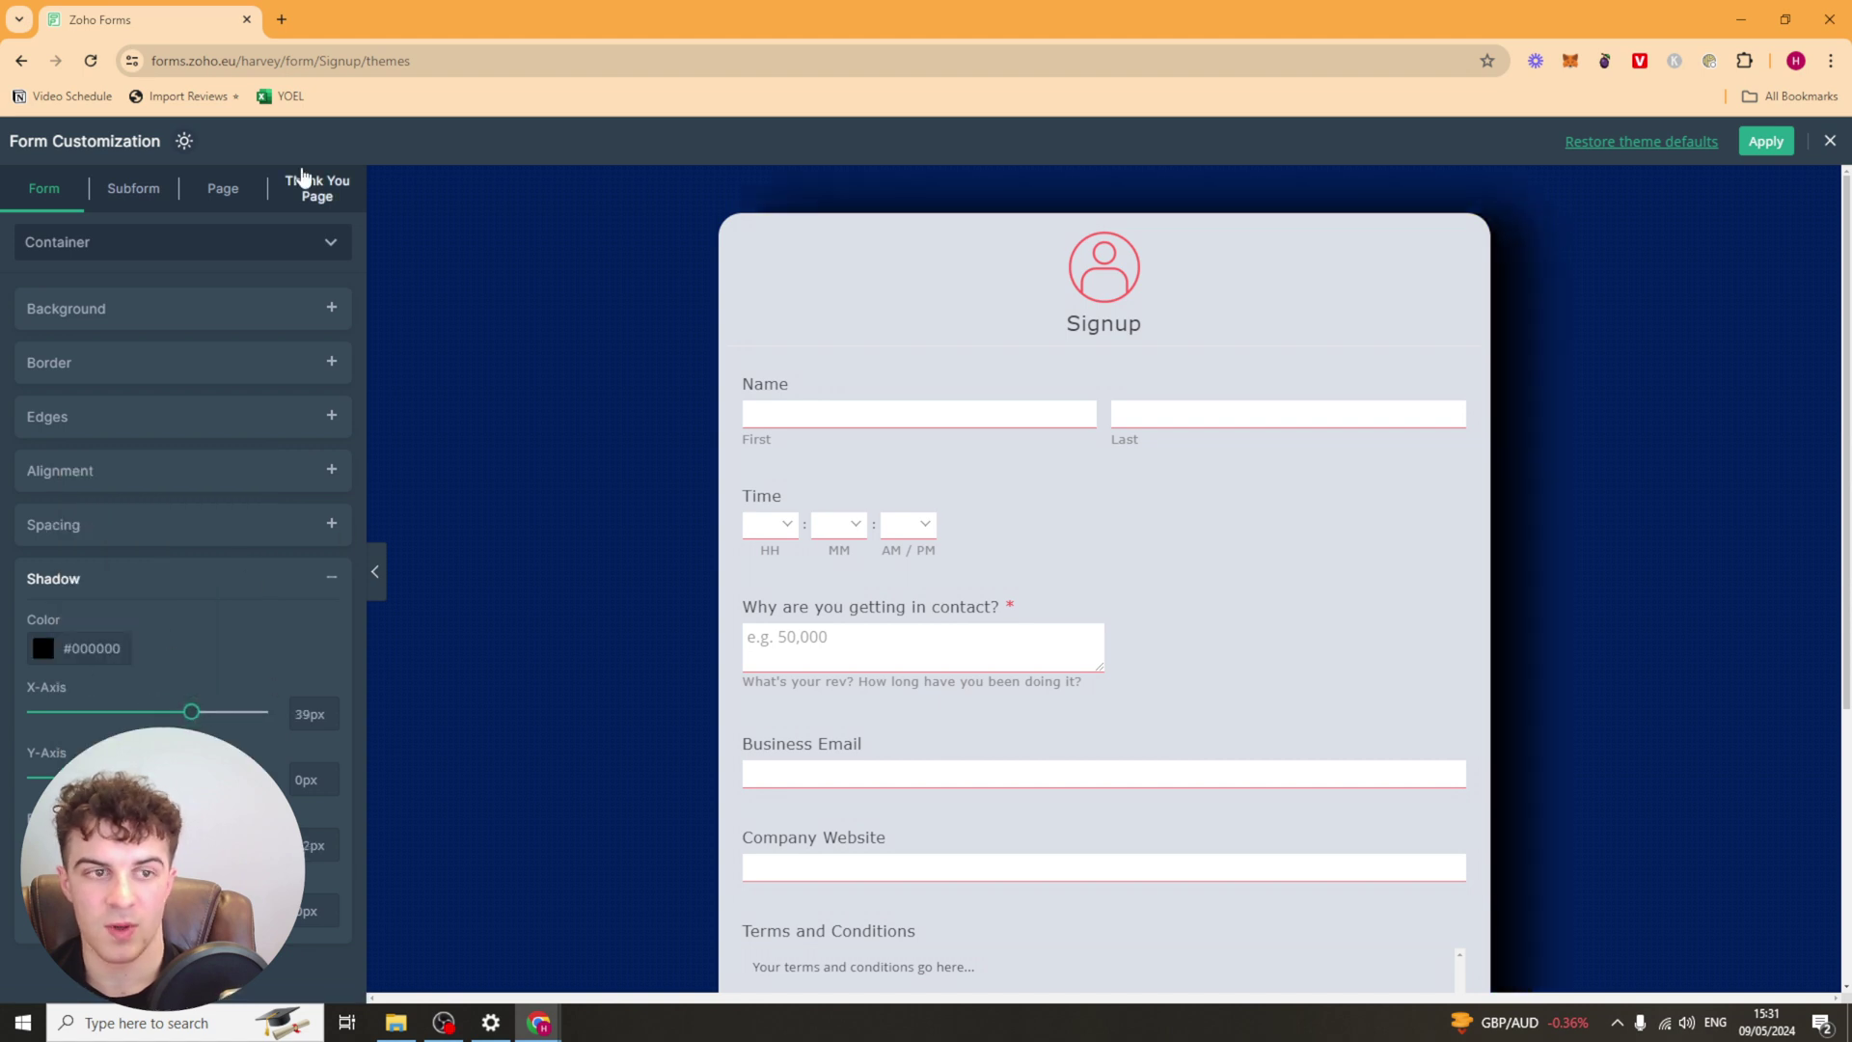
# Switch to the Subform styling options, which report the form has no subforms
pyautogui.click(150, 252)
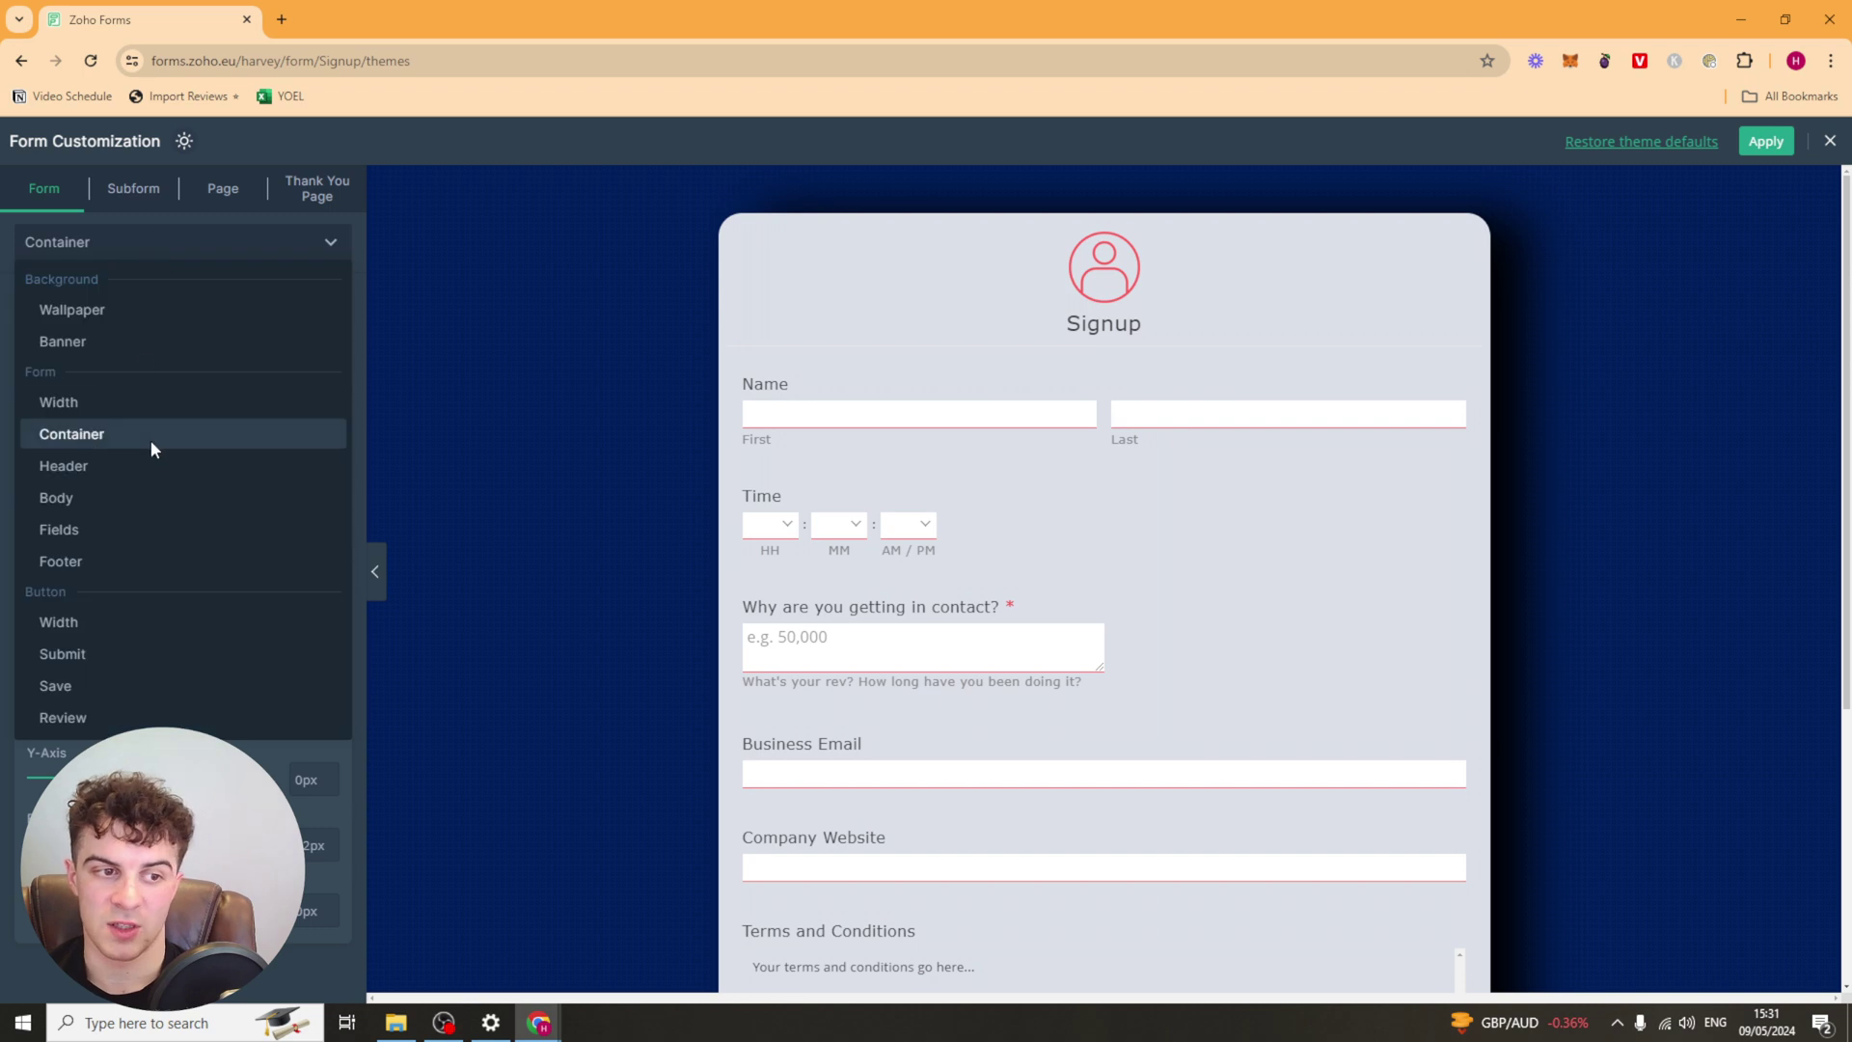
pyautogui.click(198, 247)
pyautogui.click(185, 251)
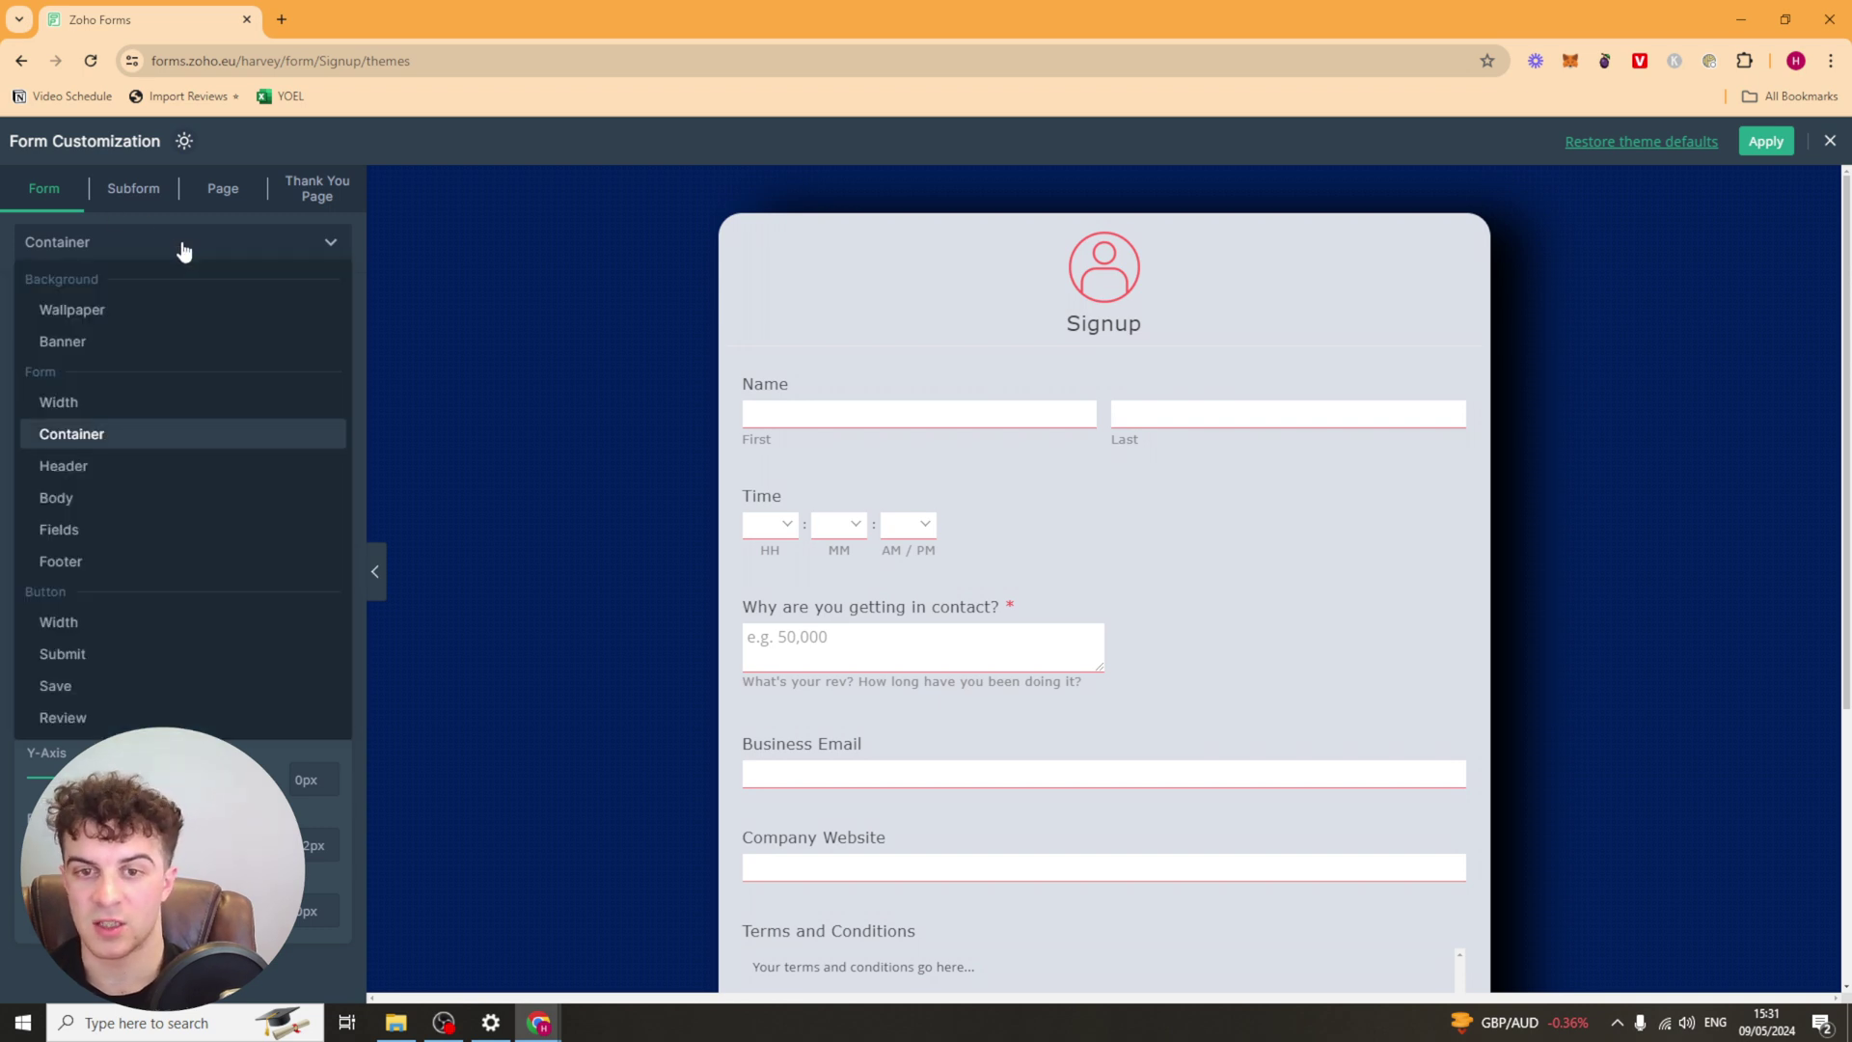
pyautogui.click(329, 246)
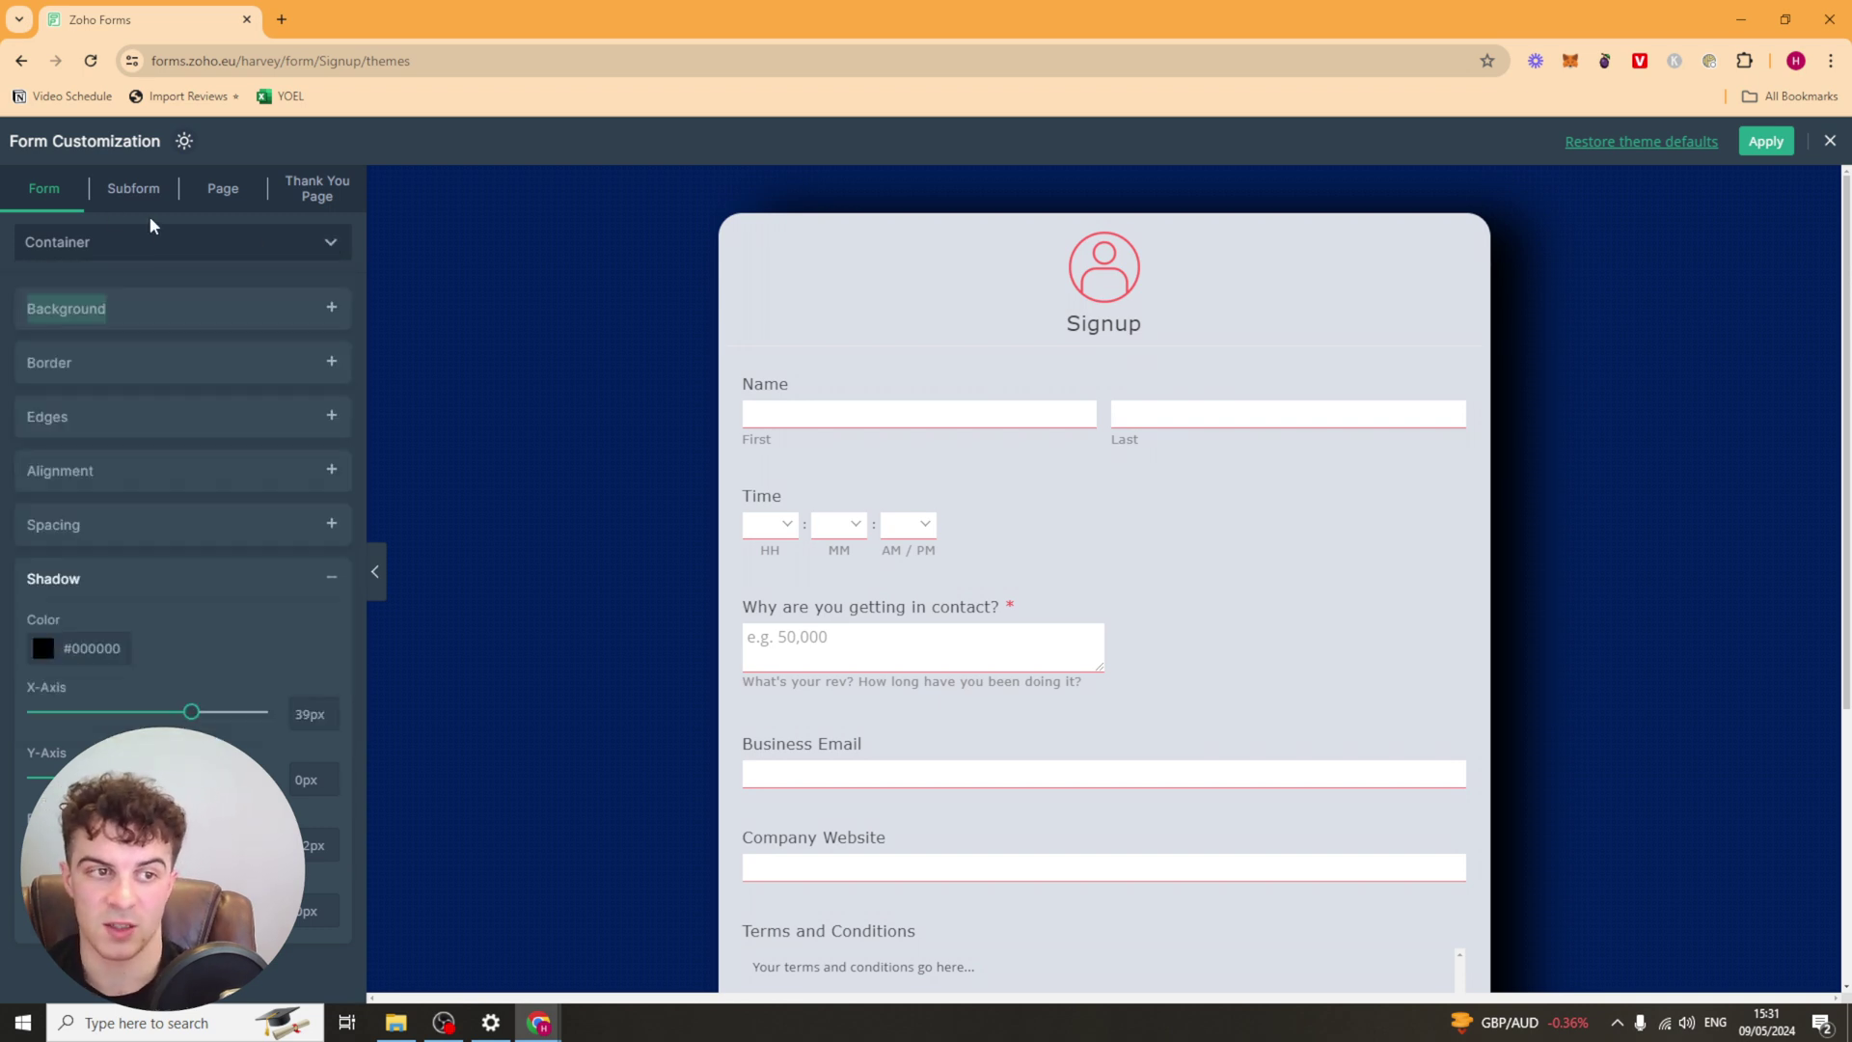
pyautogui.click(134, 190)
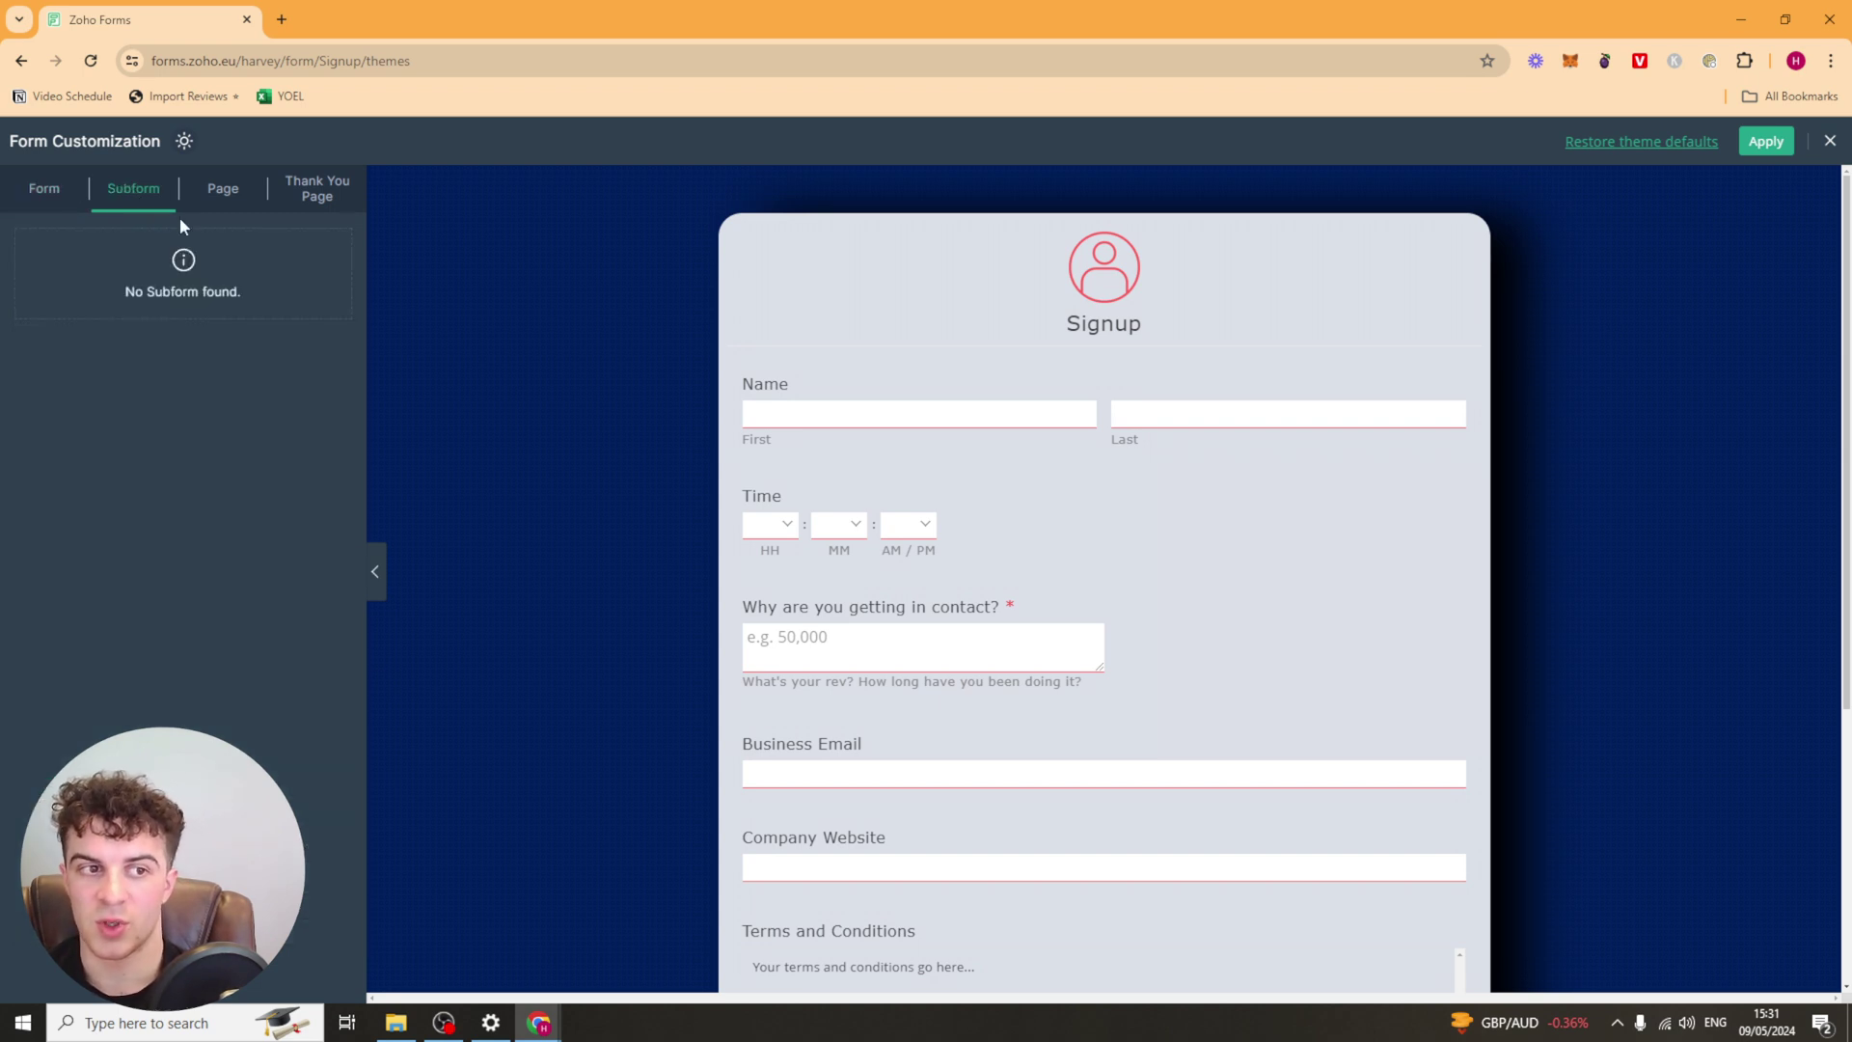
# Give the Thank You page a Custom style under Page styling
pyautogui.click(220, 191)
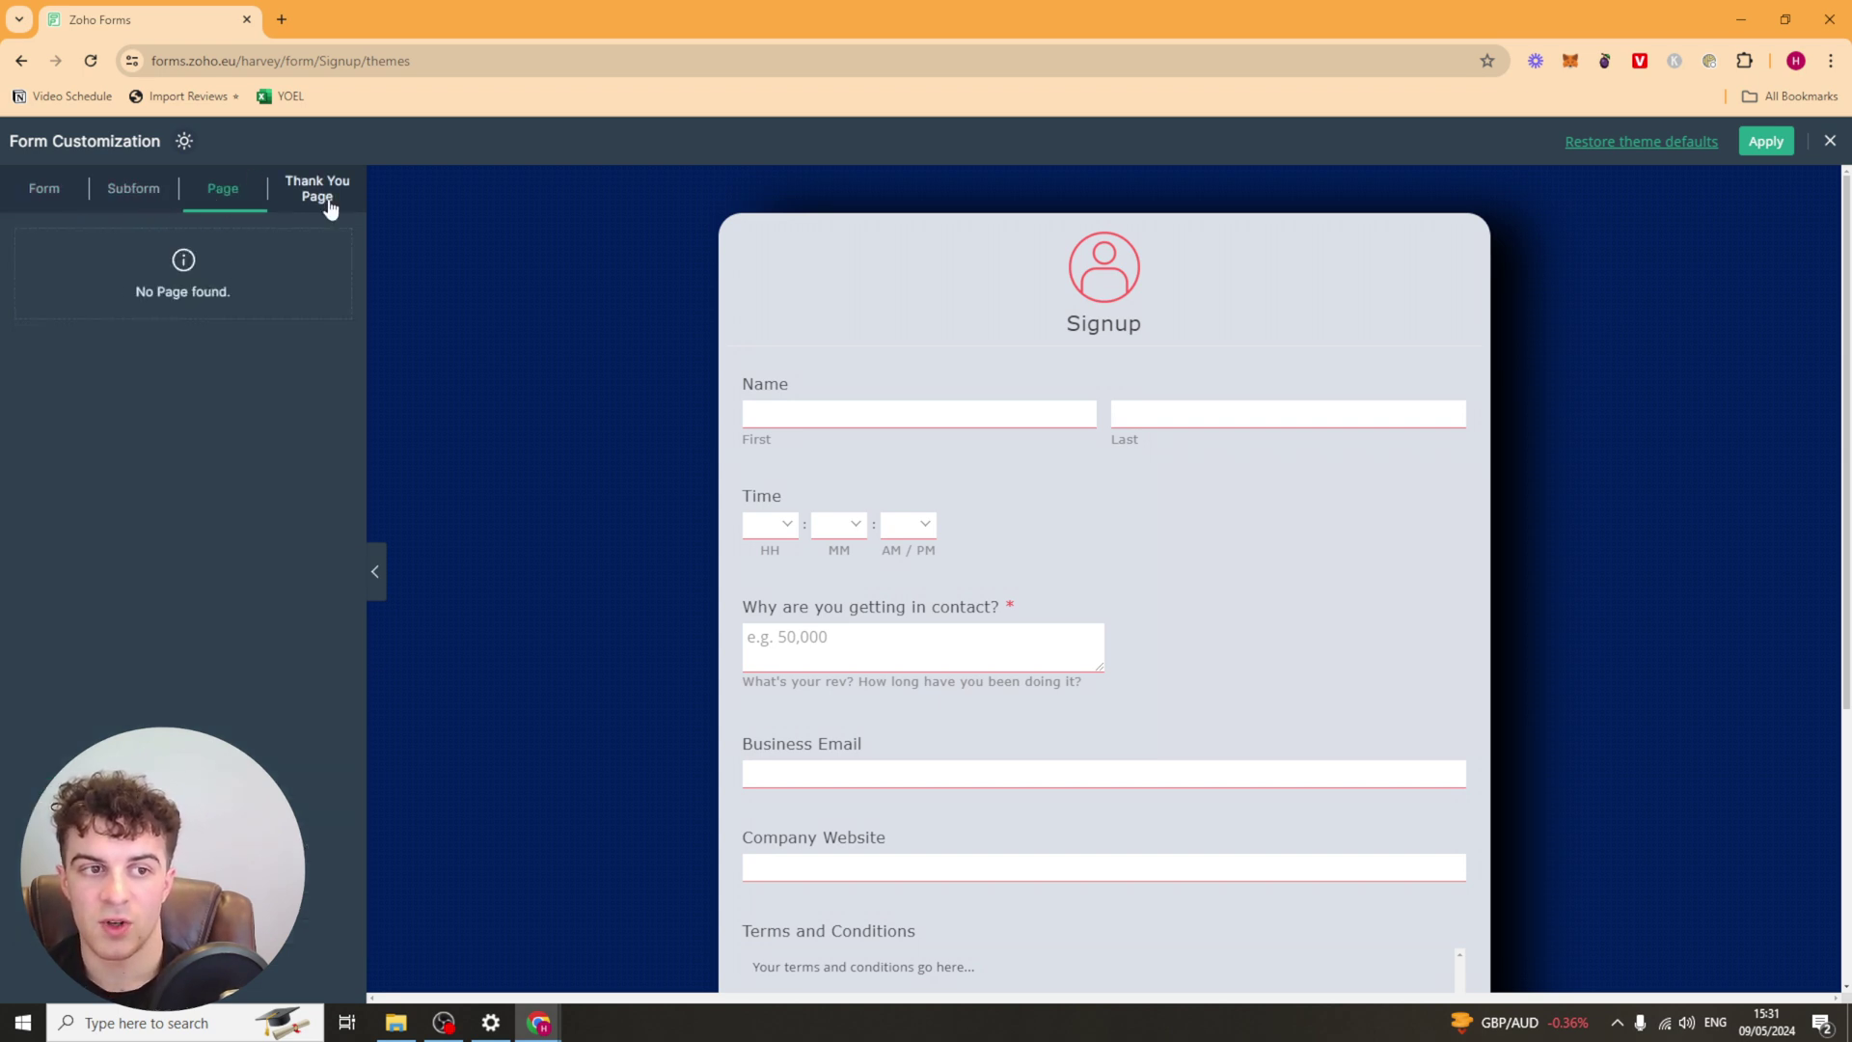
pyautogui.click(139, 191)
pyautogui.click(223, 191)
pyautogui.click(295, 198)
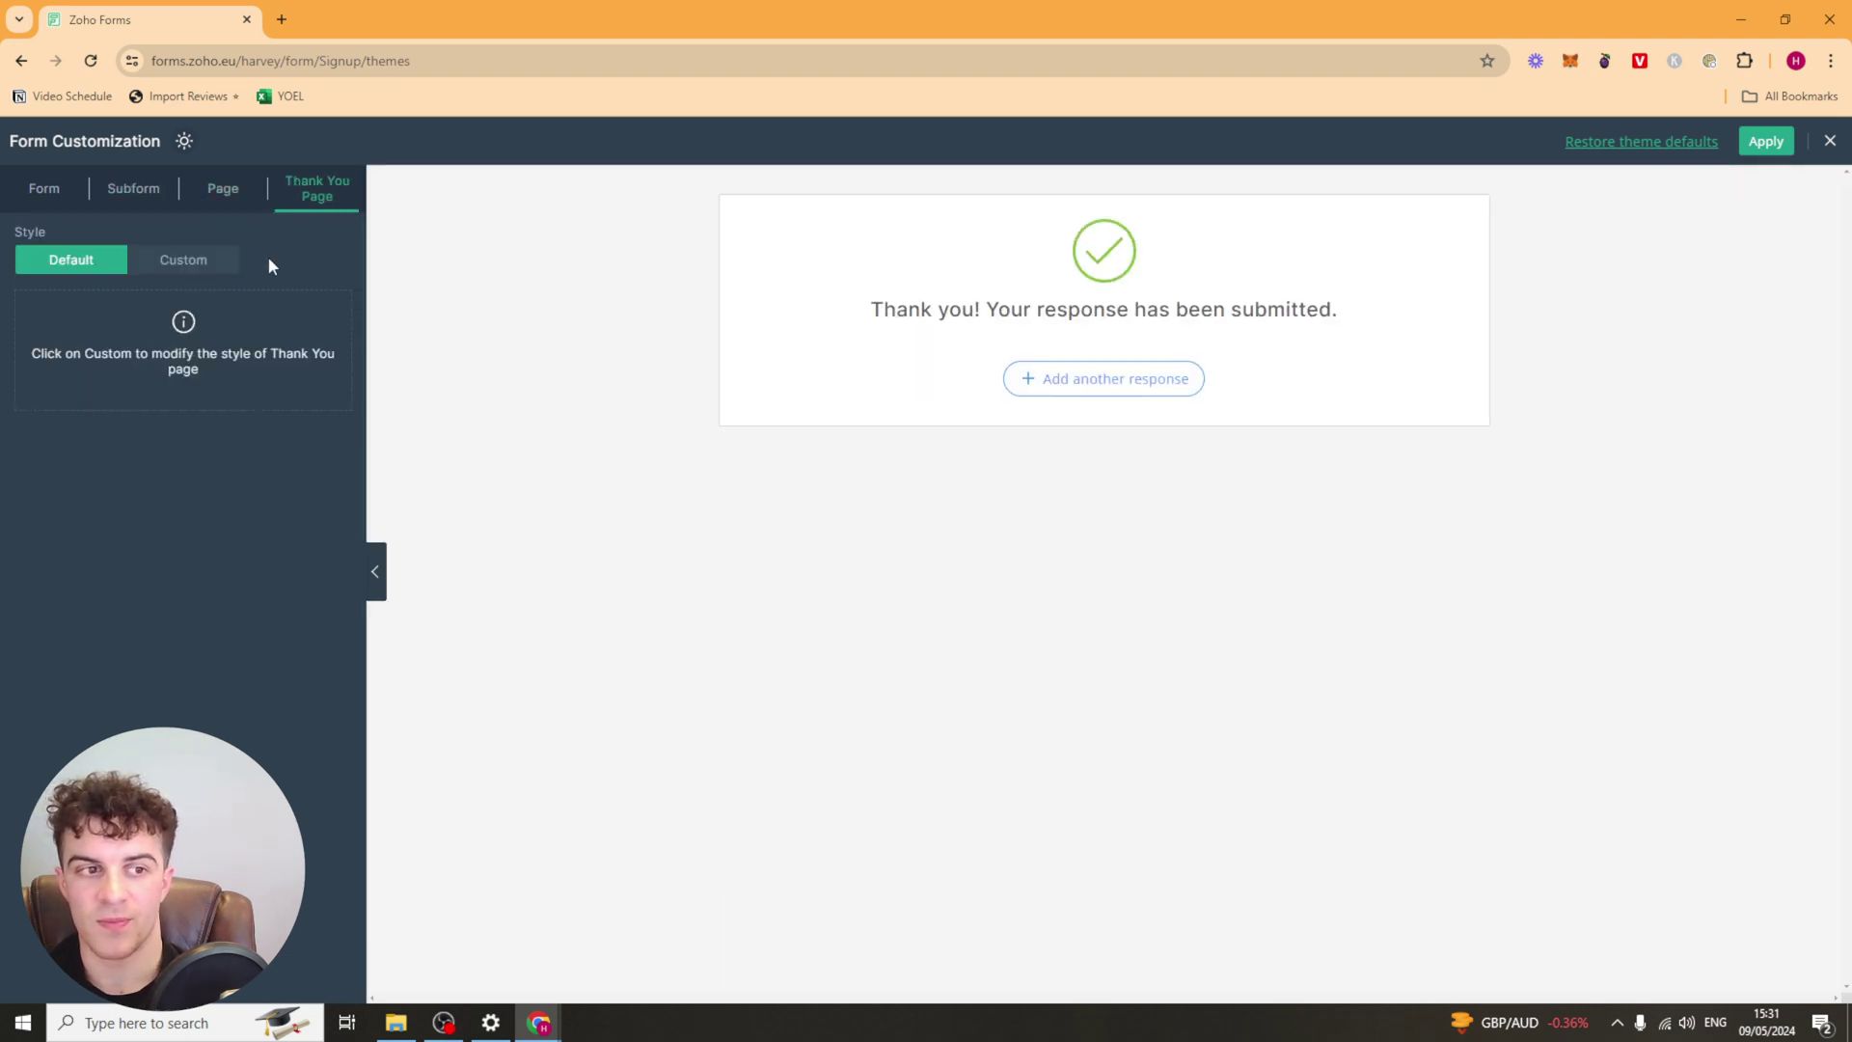
pyautogui.click(162, 264)
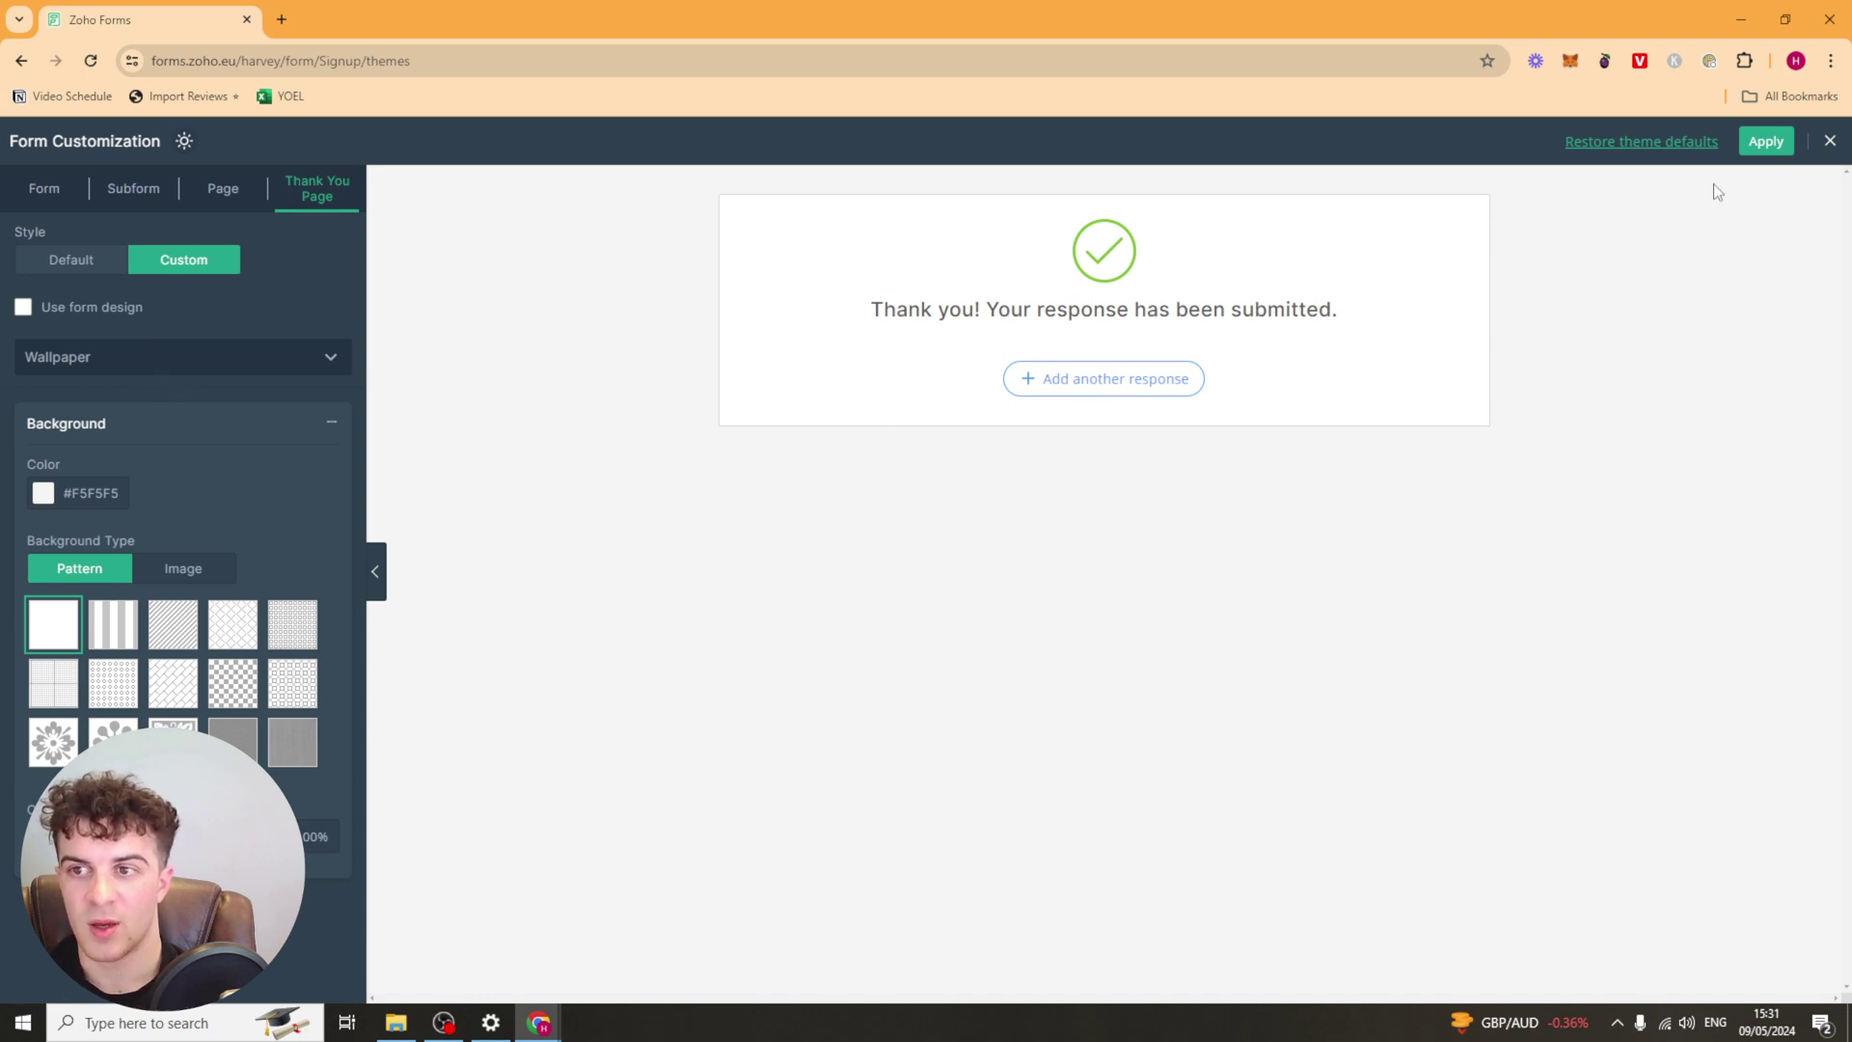
# Try applying the custom theme, dismiss the paid-plan upgrade prompt, and exit customization
pyautogui.click(1777, 152)
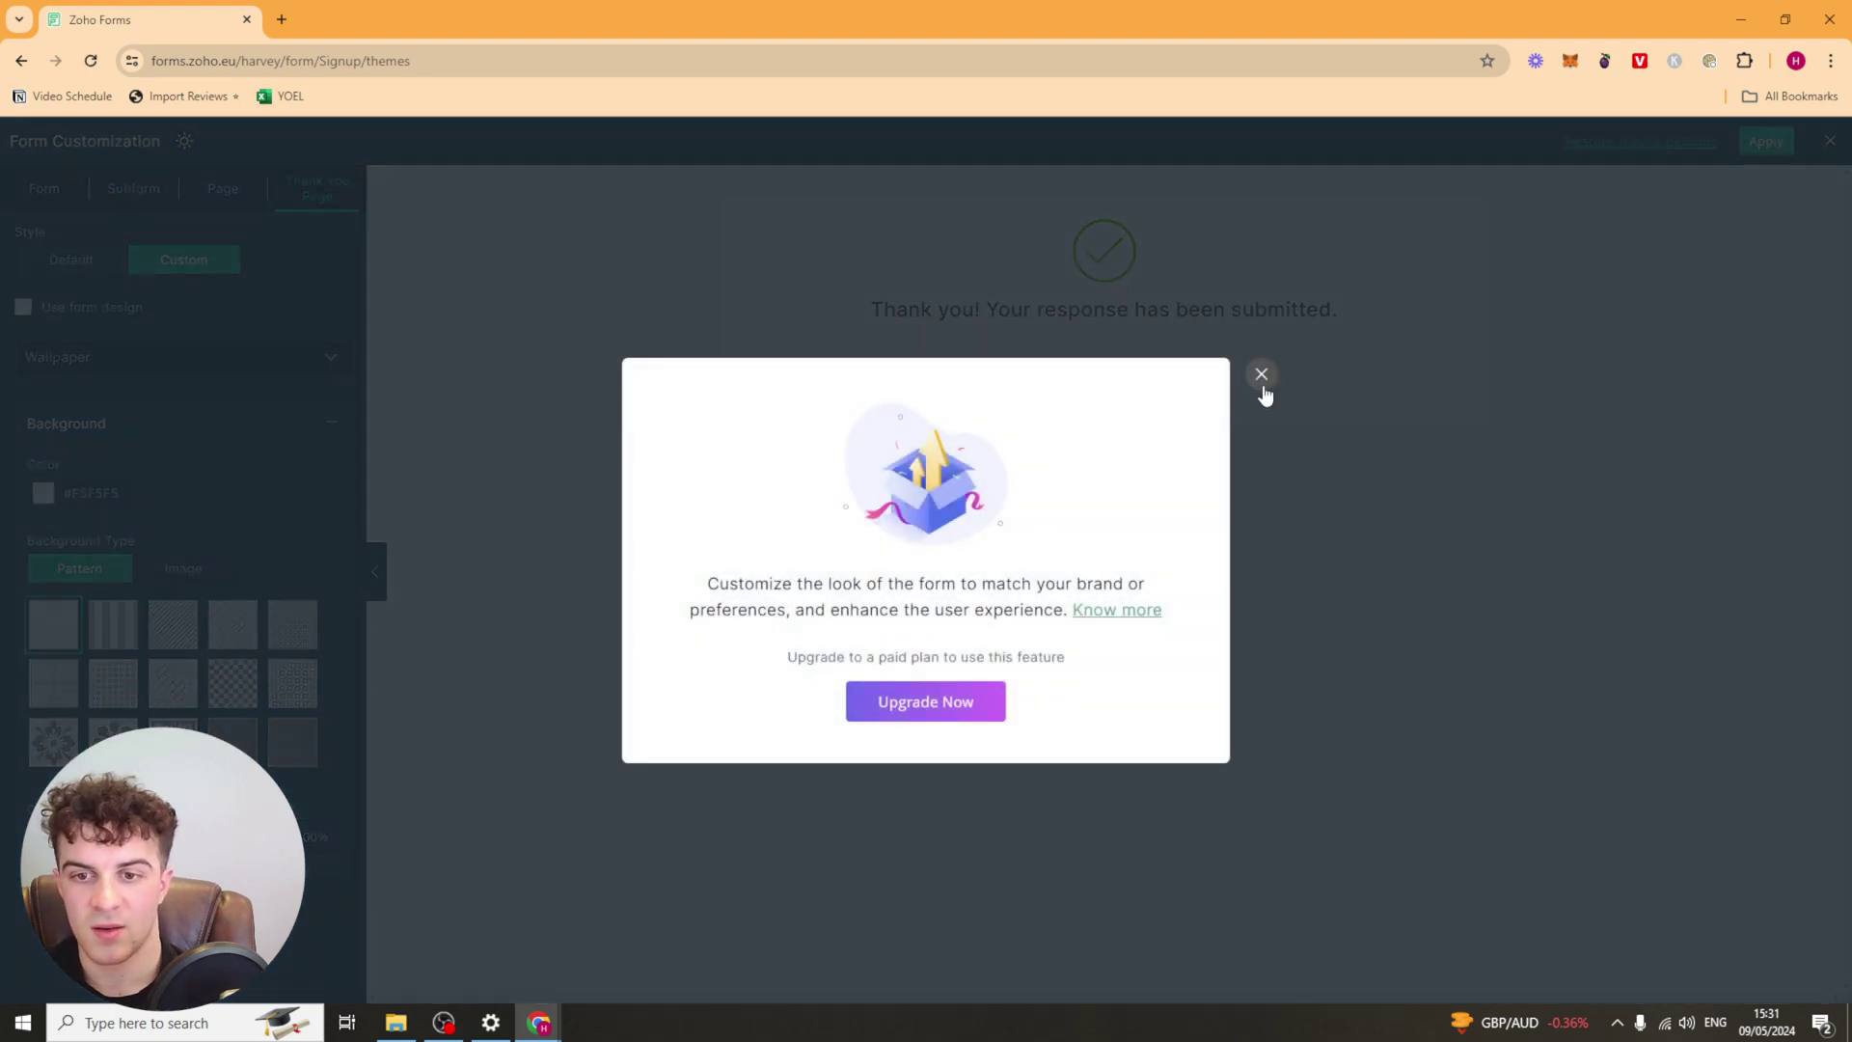
pyautogui.click(1262, 378)
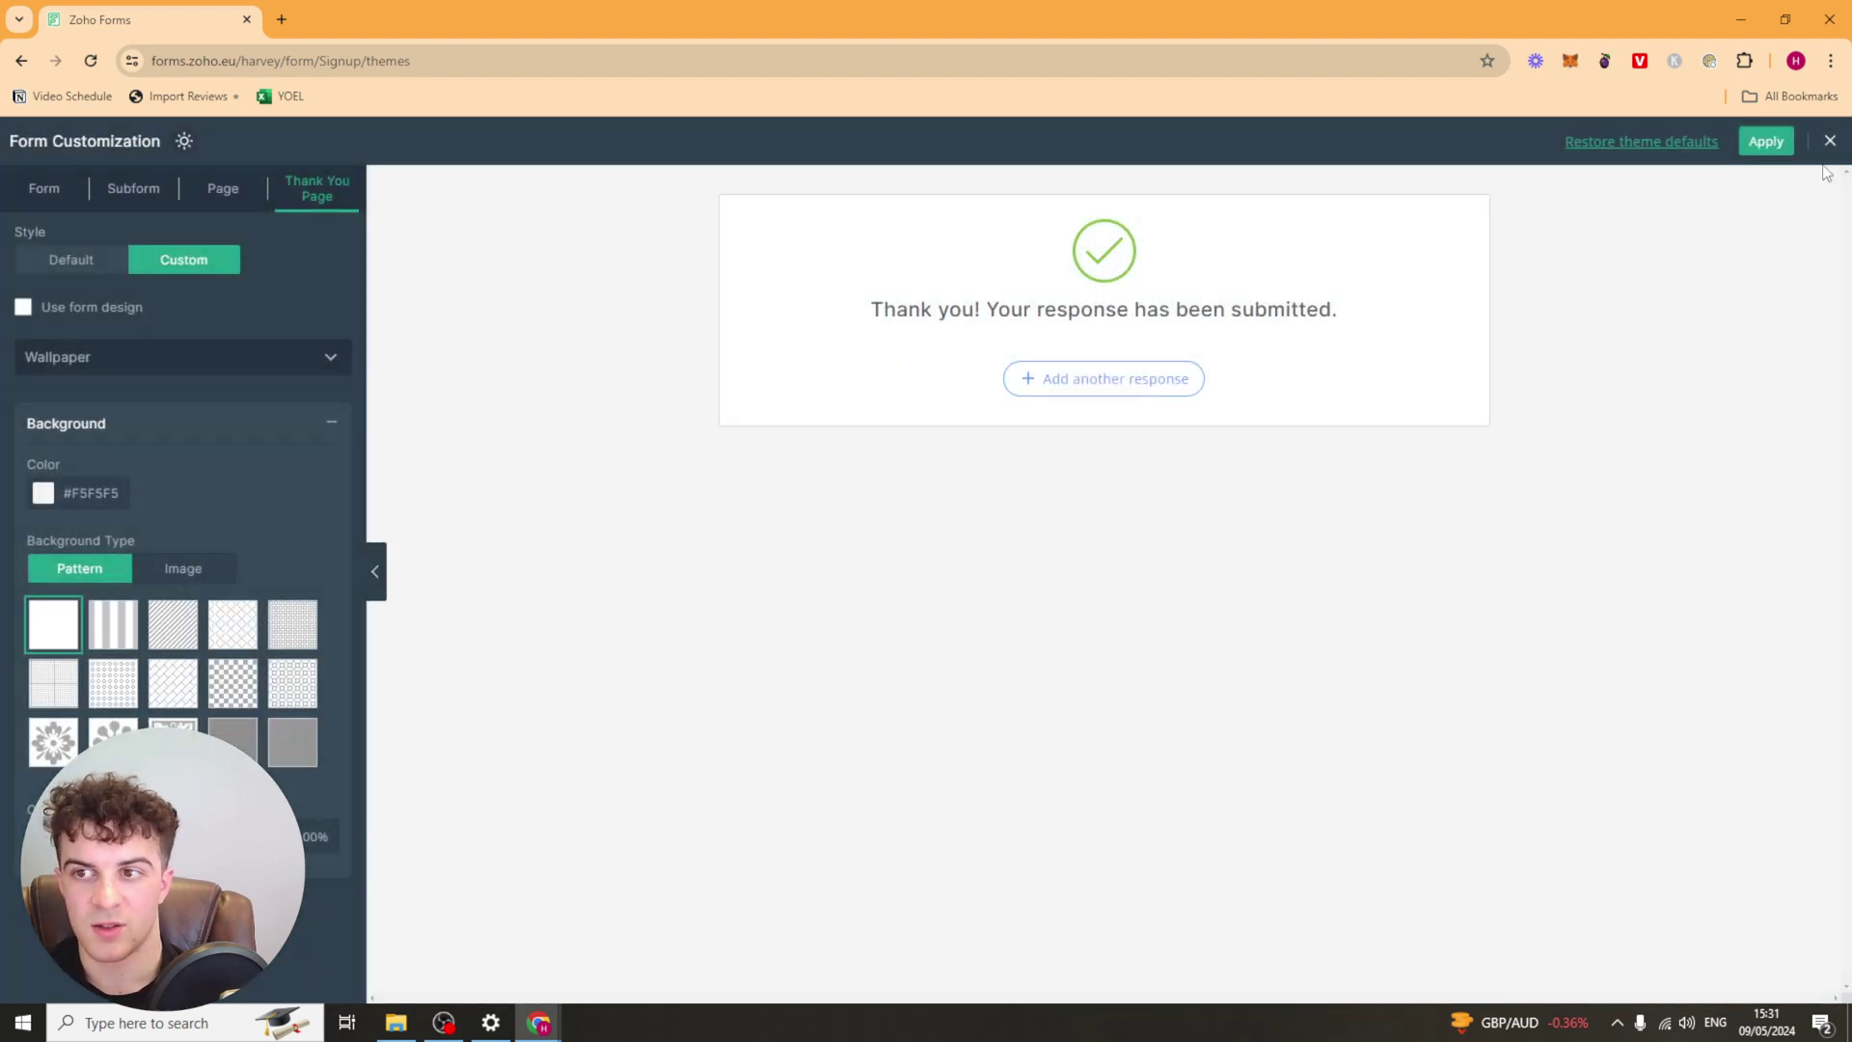
pyautogui.click(1831, 142)
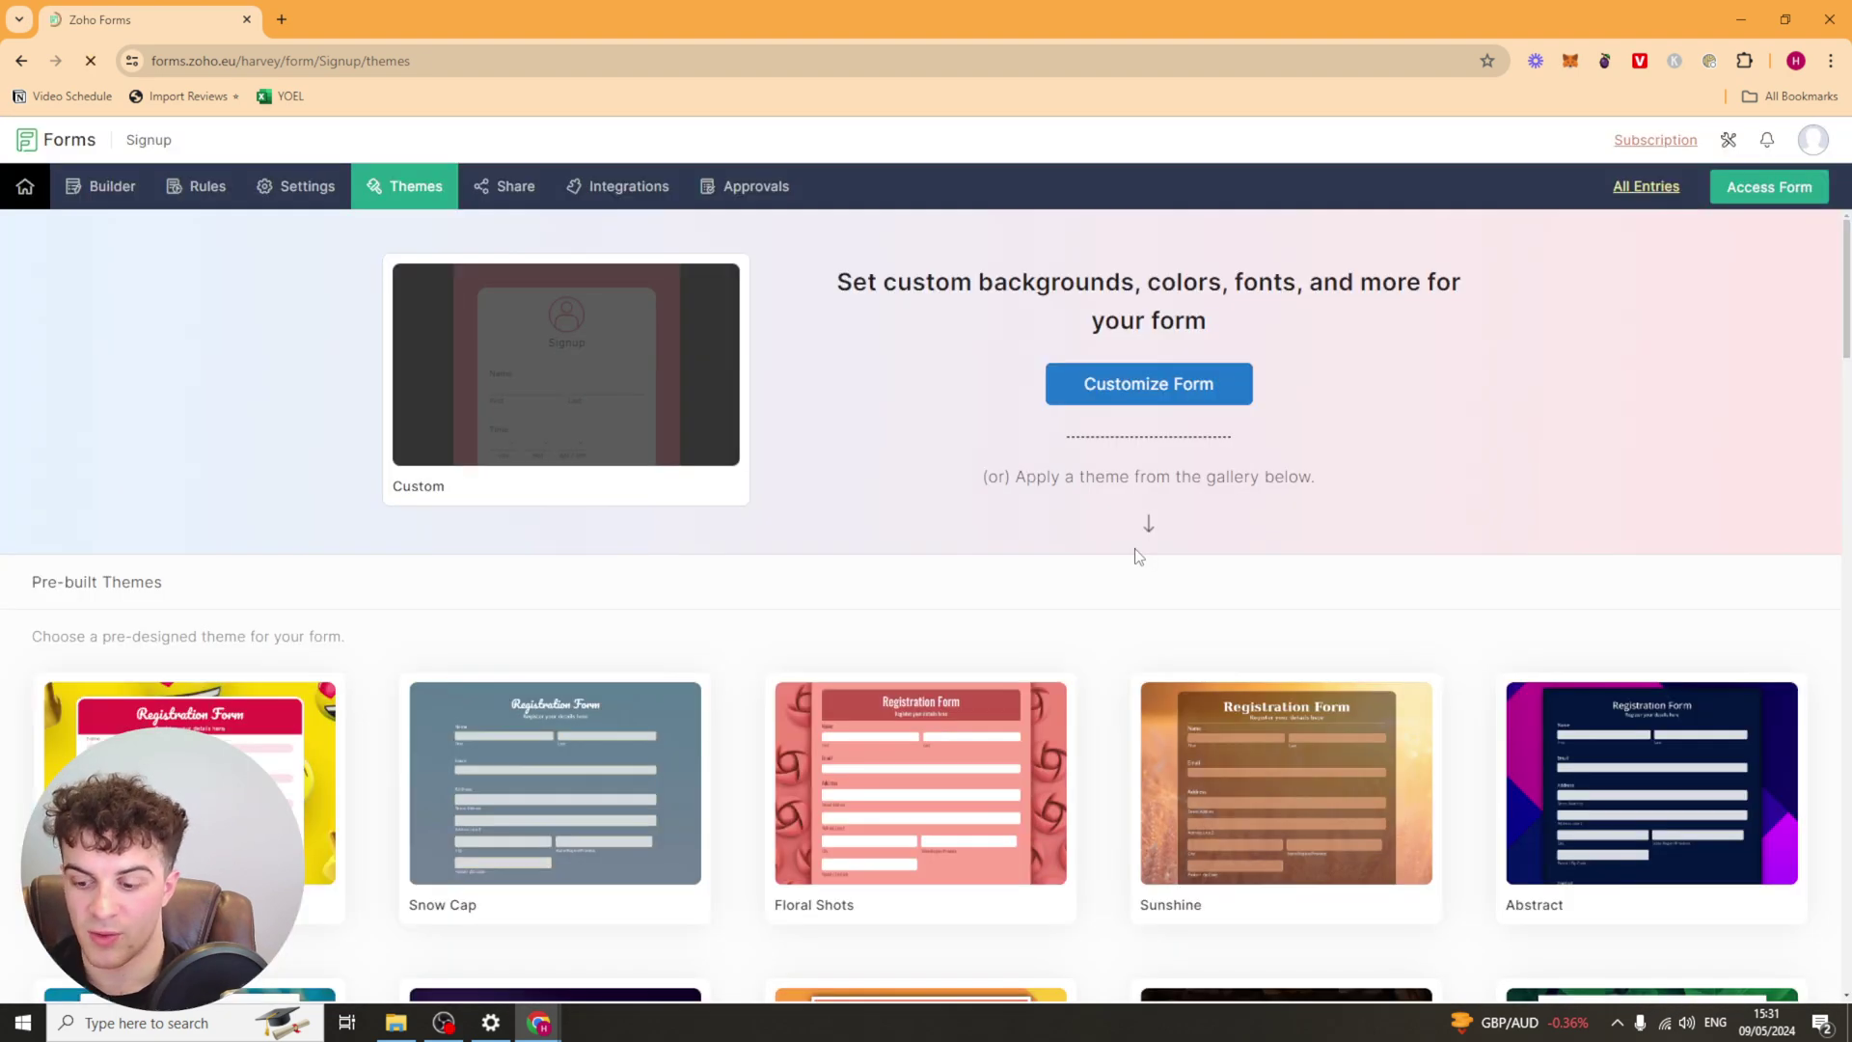
# Review the Share With page, including the referral-tracking example URL
pyautogui.click(510, 193)
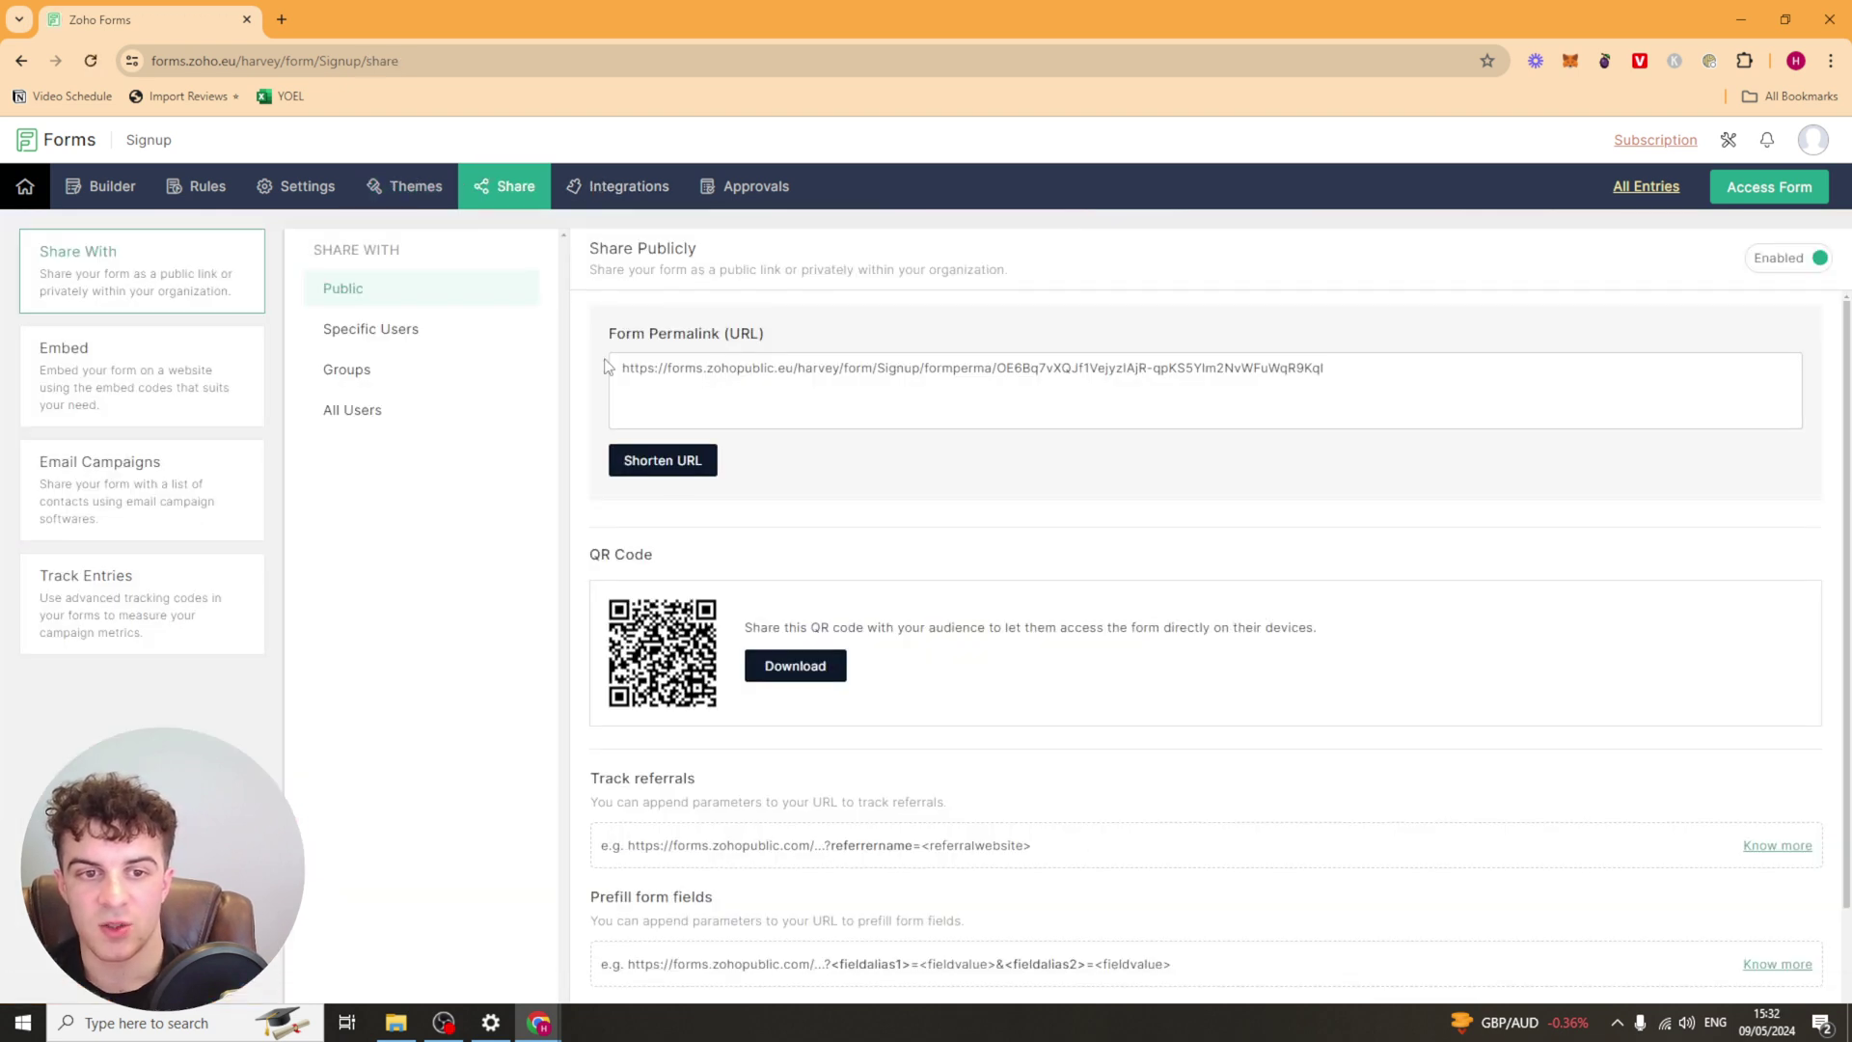
pyautogui.scroll(-1, 770, 442)
pyautogui.scroll(1, 776, 463)
pyautogui.scroll(-1, 761, 566)
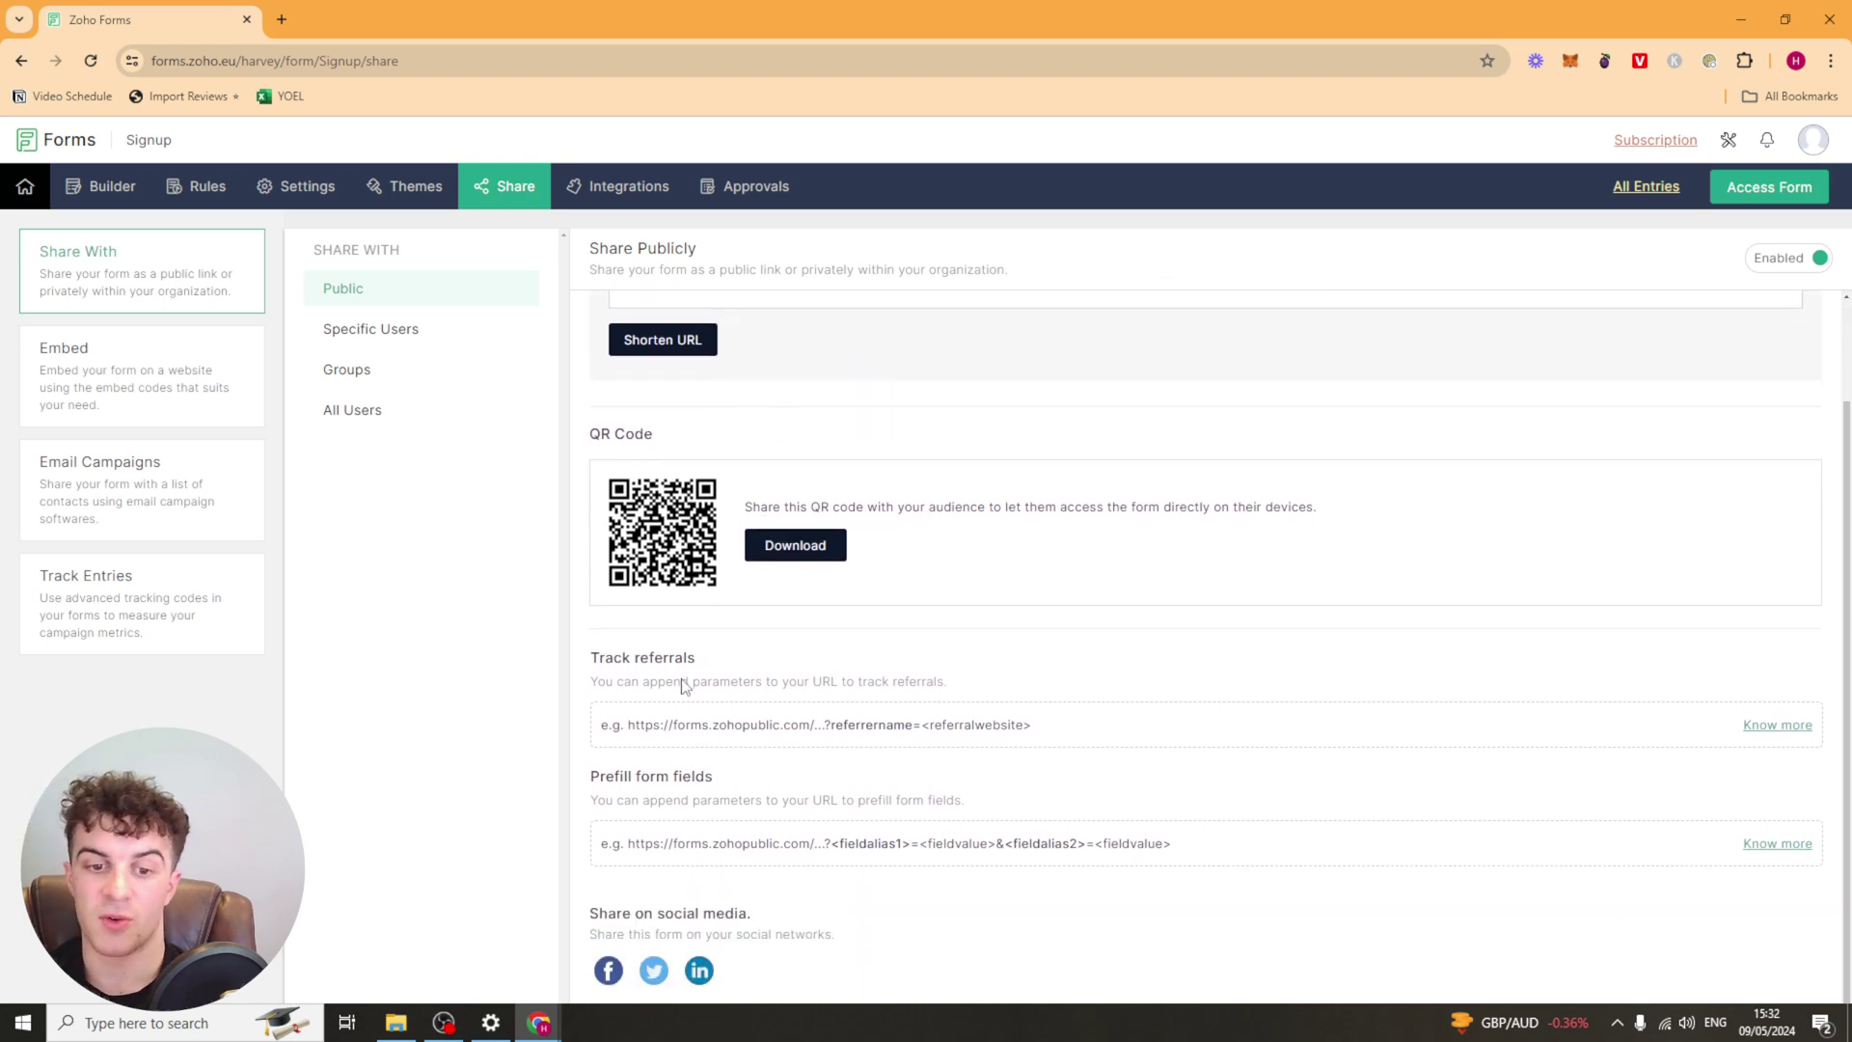
pyautogui.moveTo(637, 724); pyautogui.dragTo(979, 734)
pyautogui.click(926, 764)
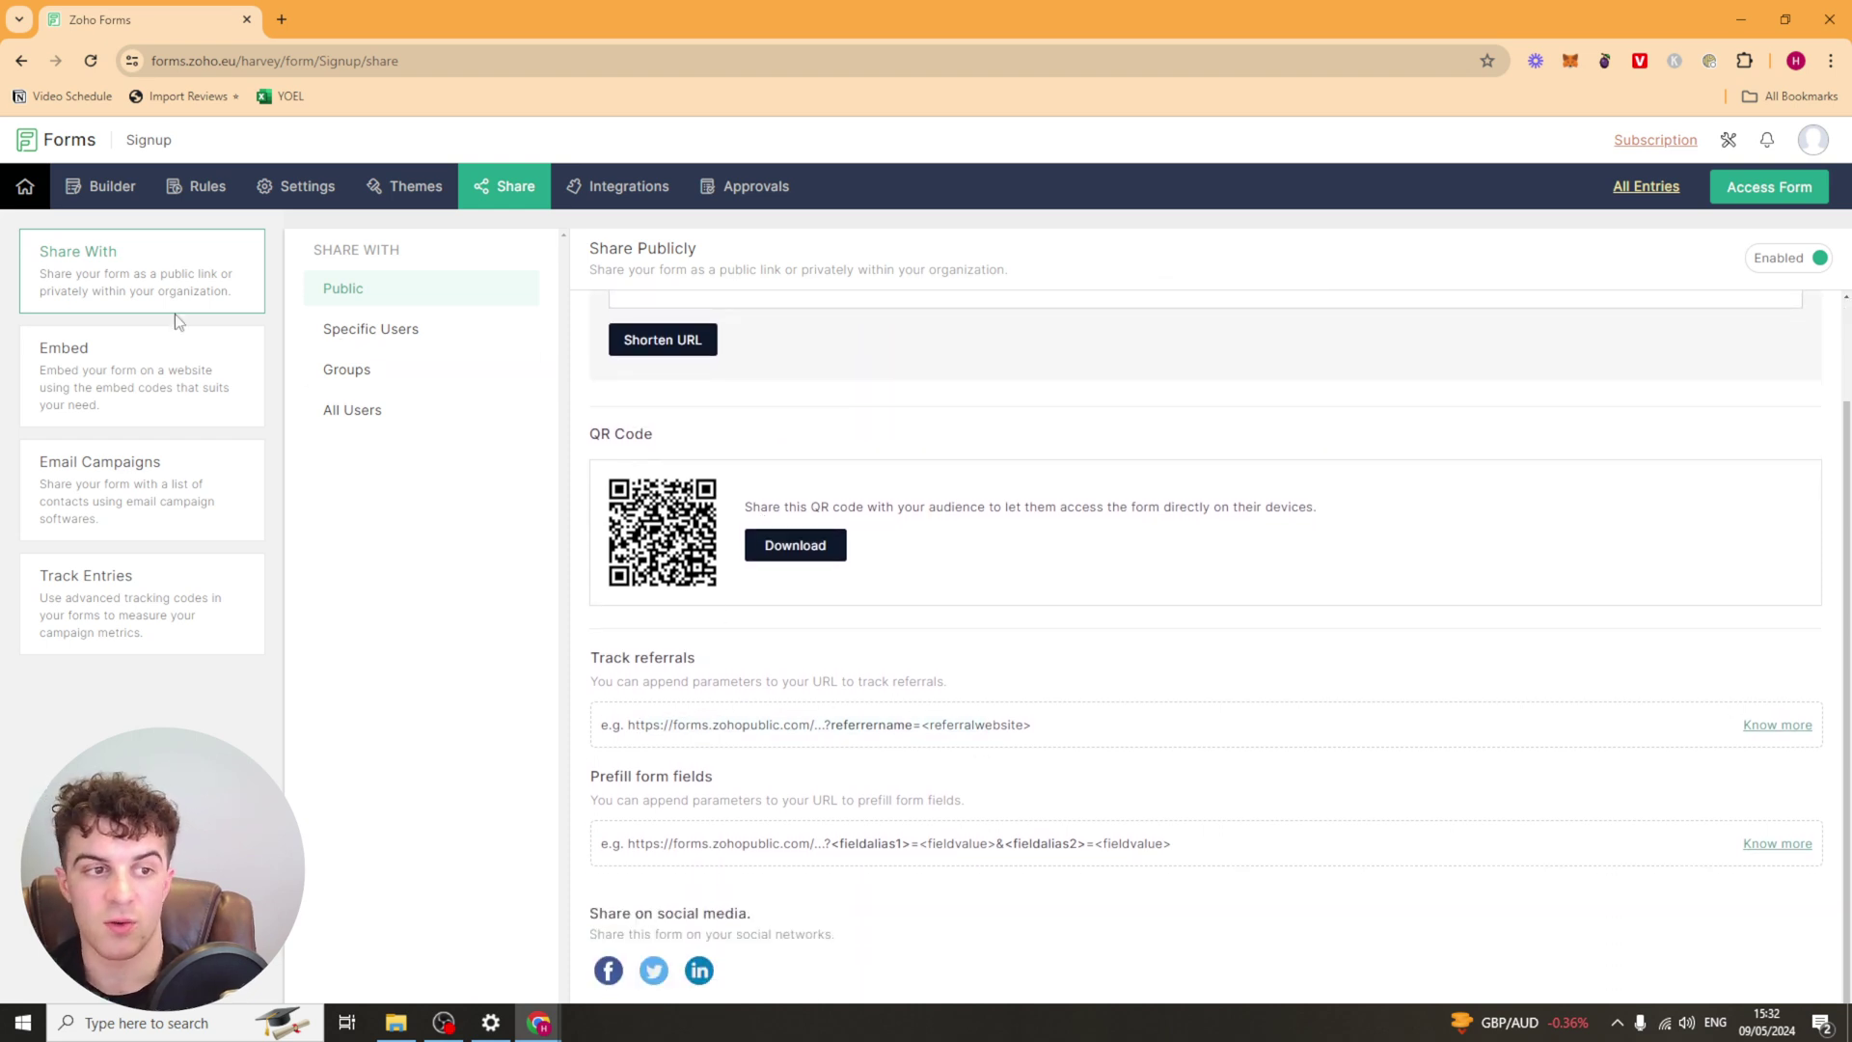
# Review the Embed options (website builders, iframe code) and Email Campaigns via MailChimp
pyautogui.click(120, 376)
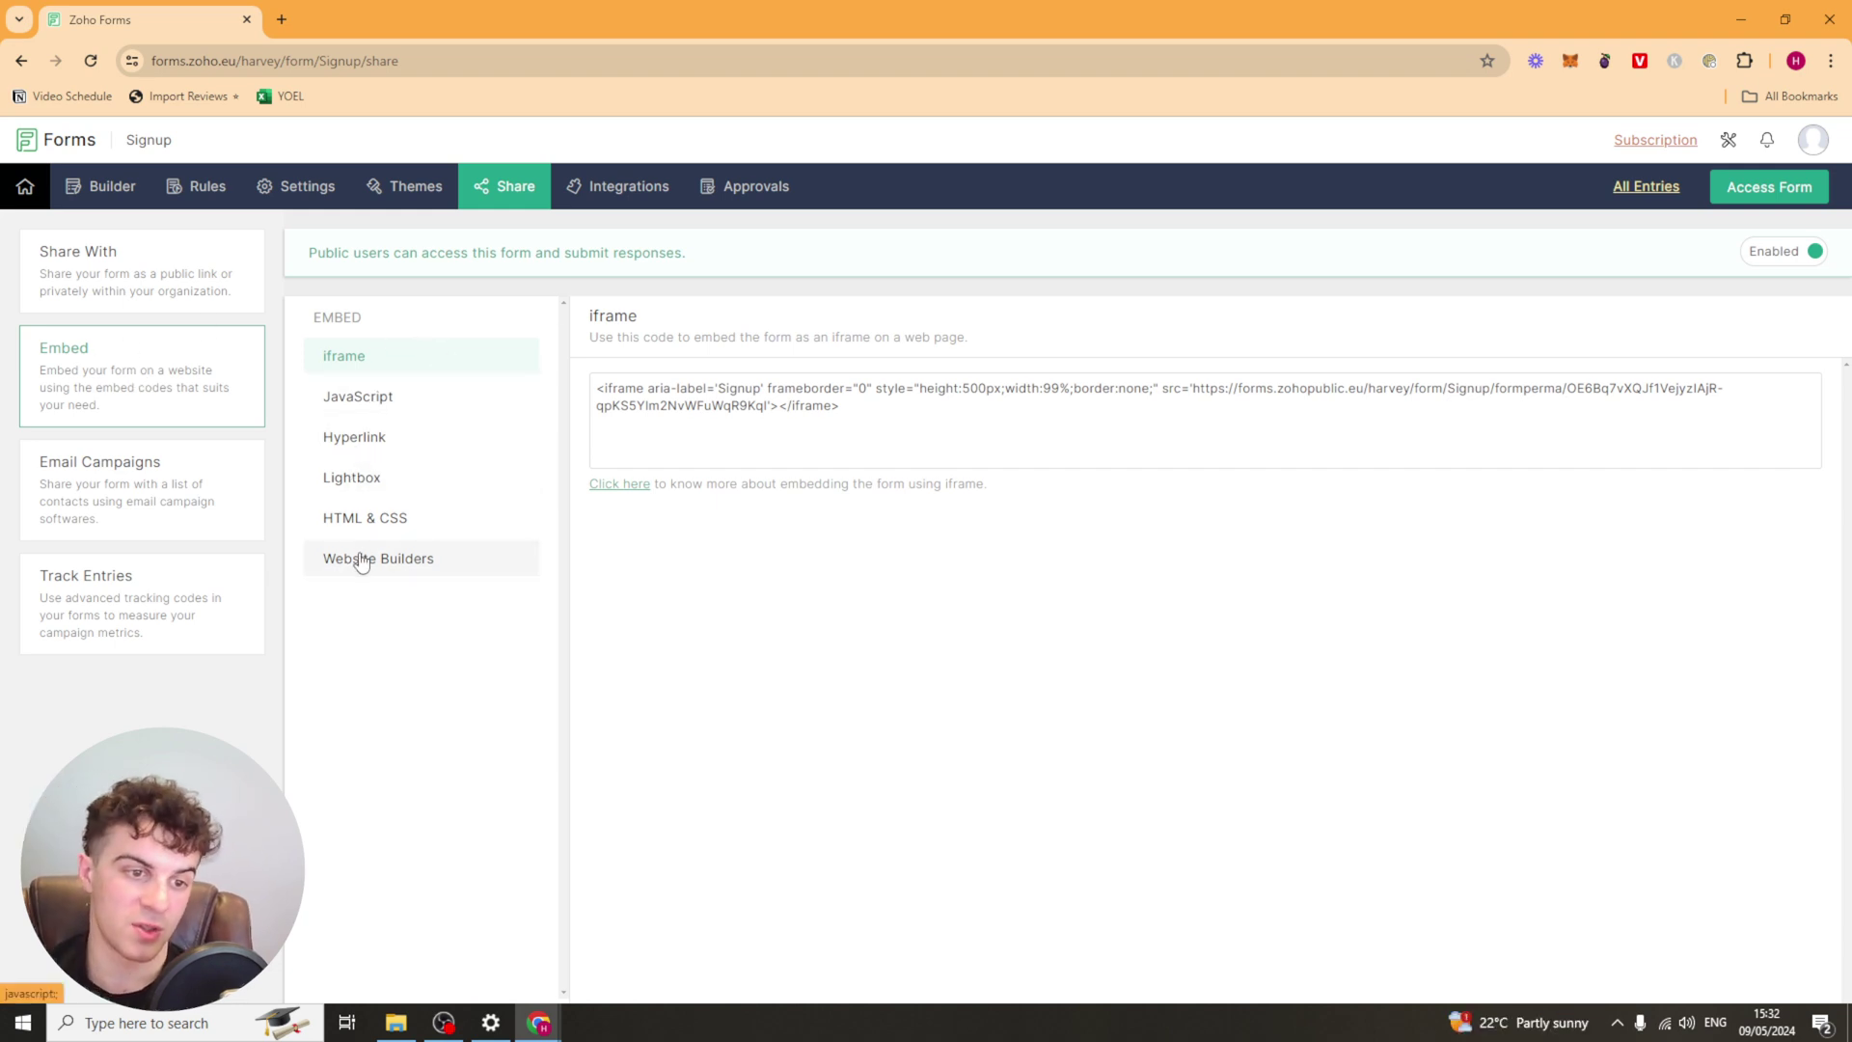
pyautogui.click(432, 564)
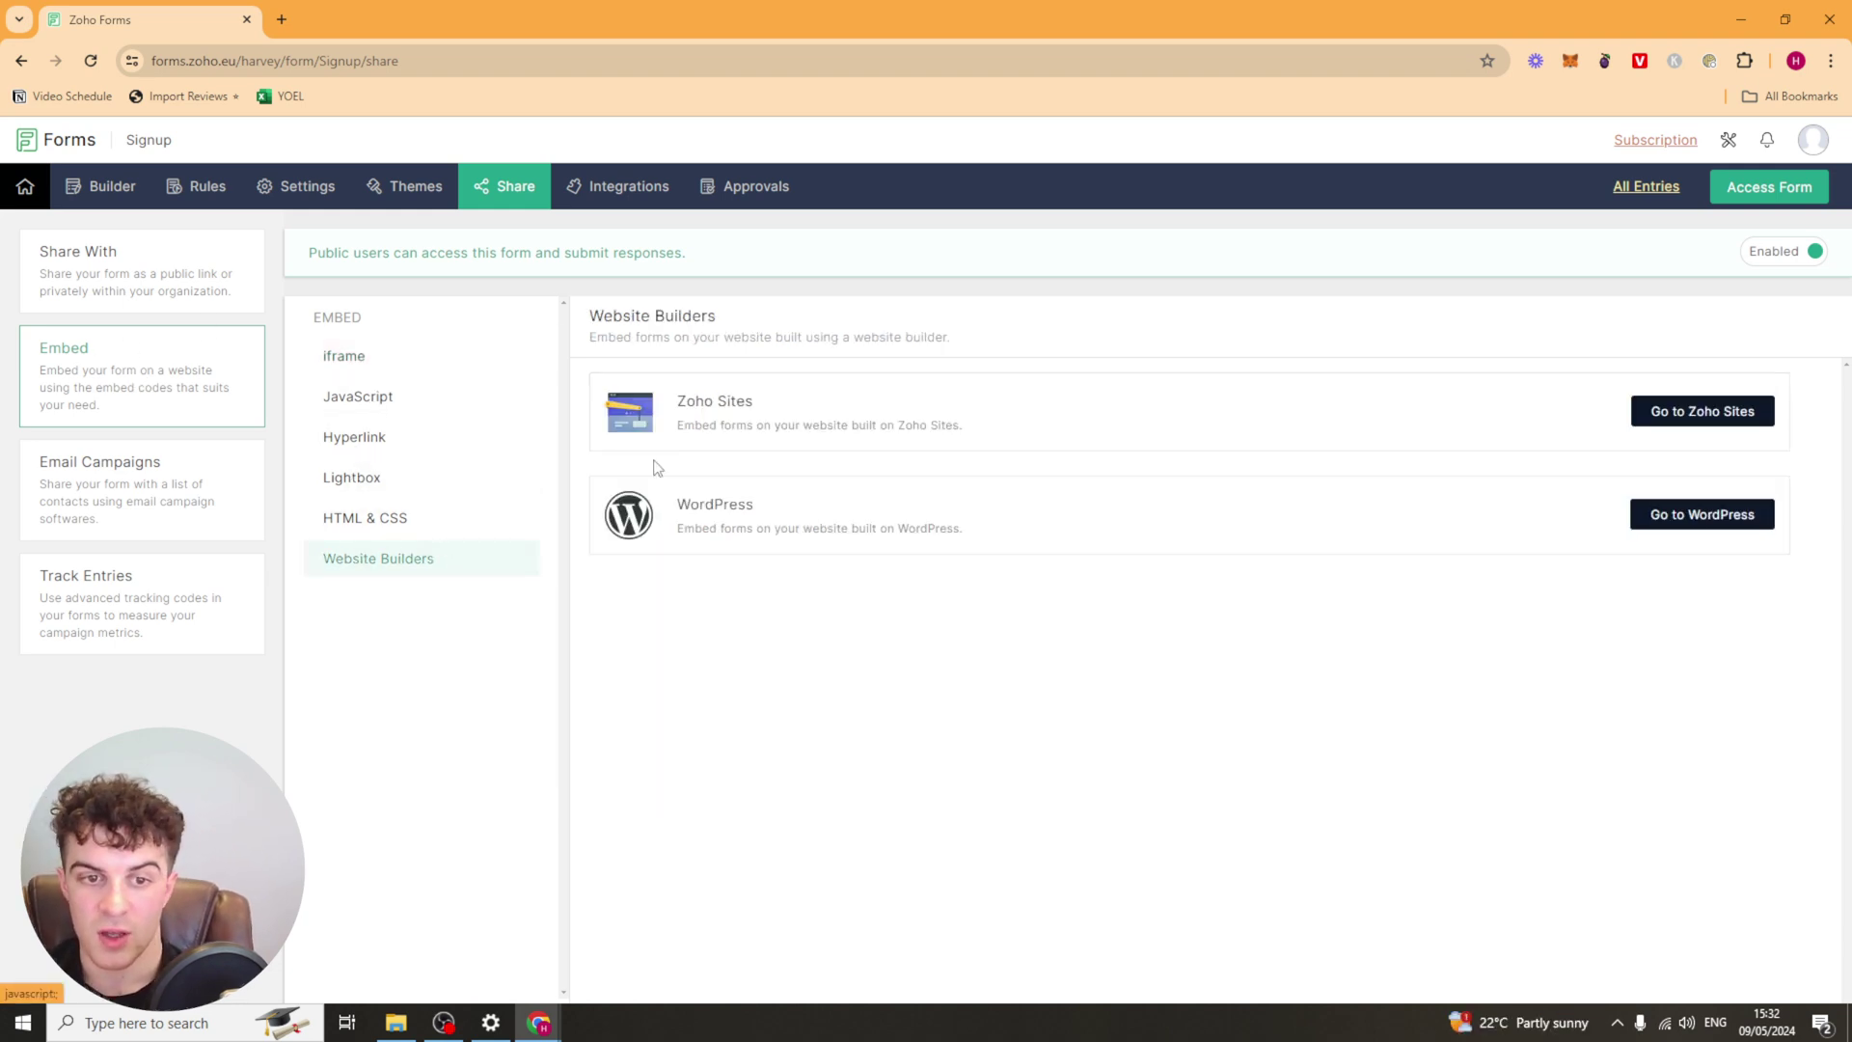
pyautogui.click(385, 361)
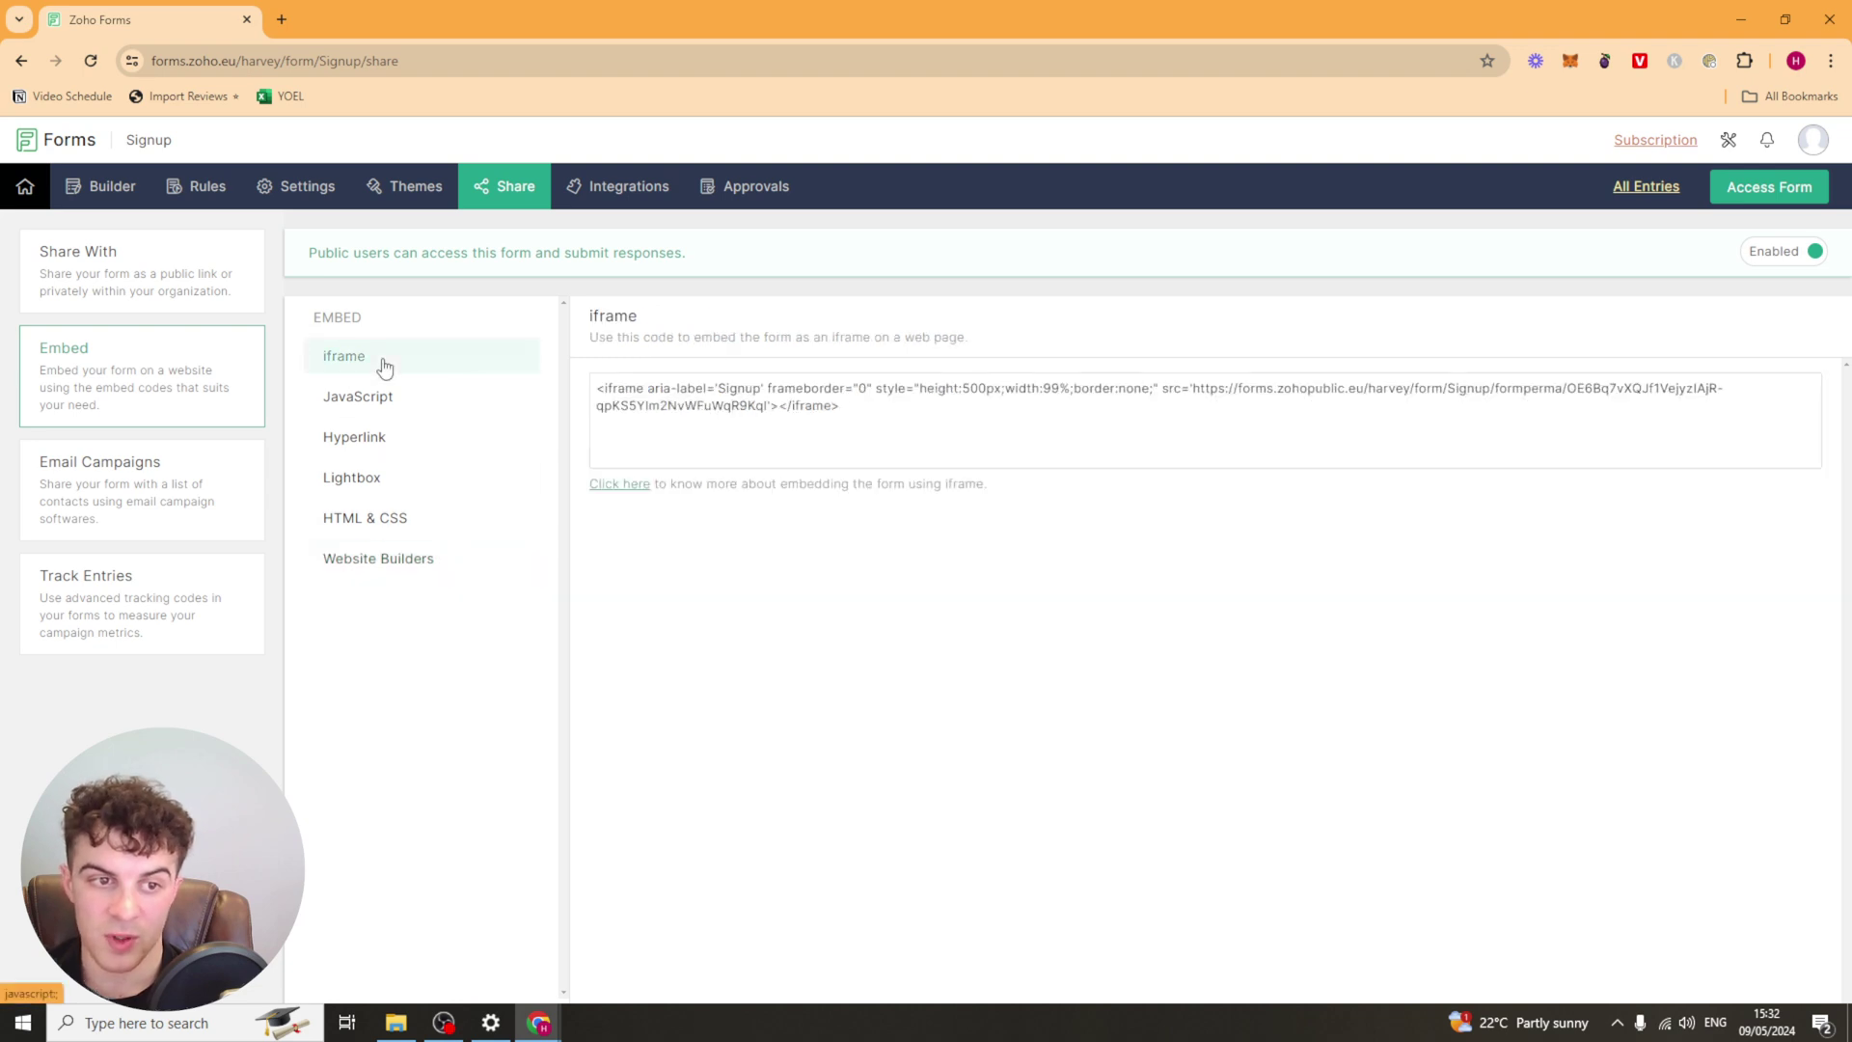
pyautogui.click(184, 482)
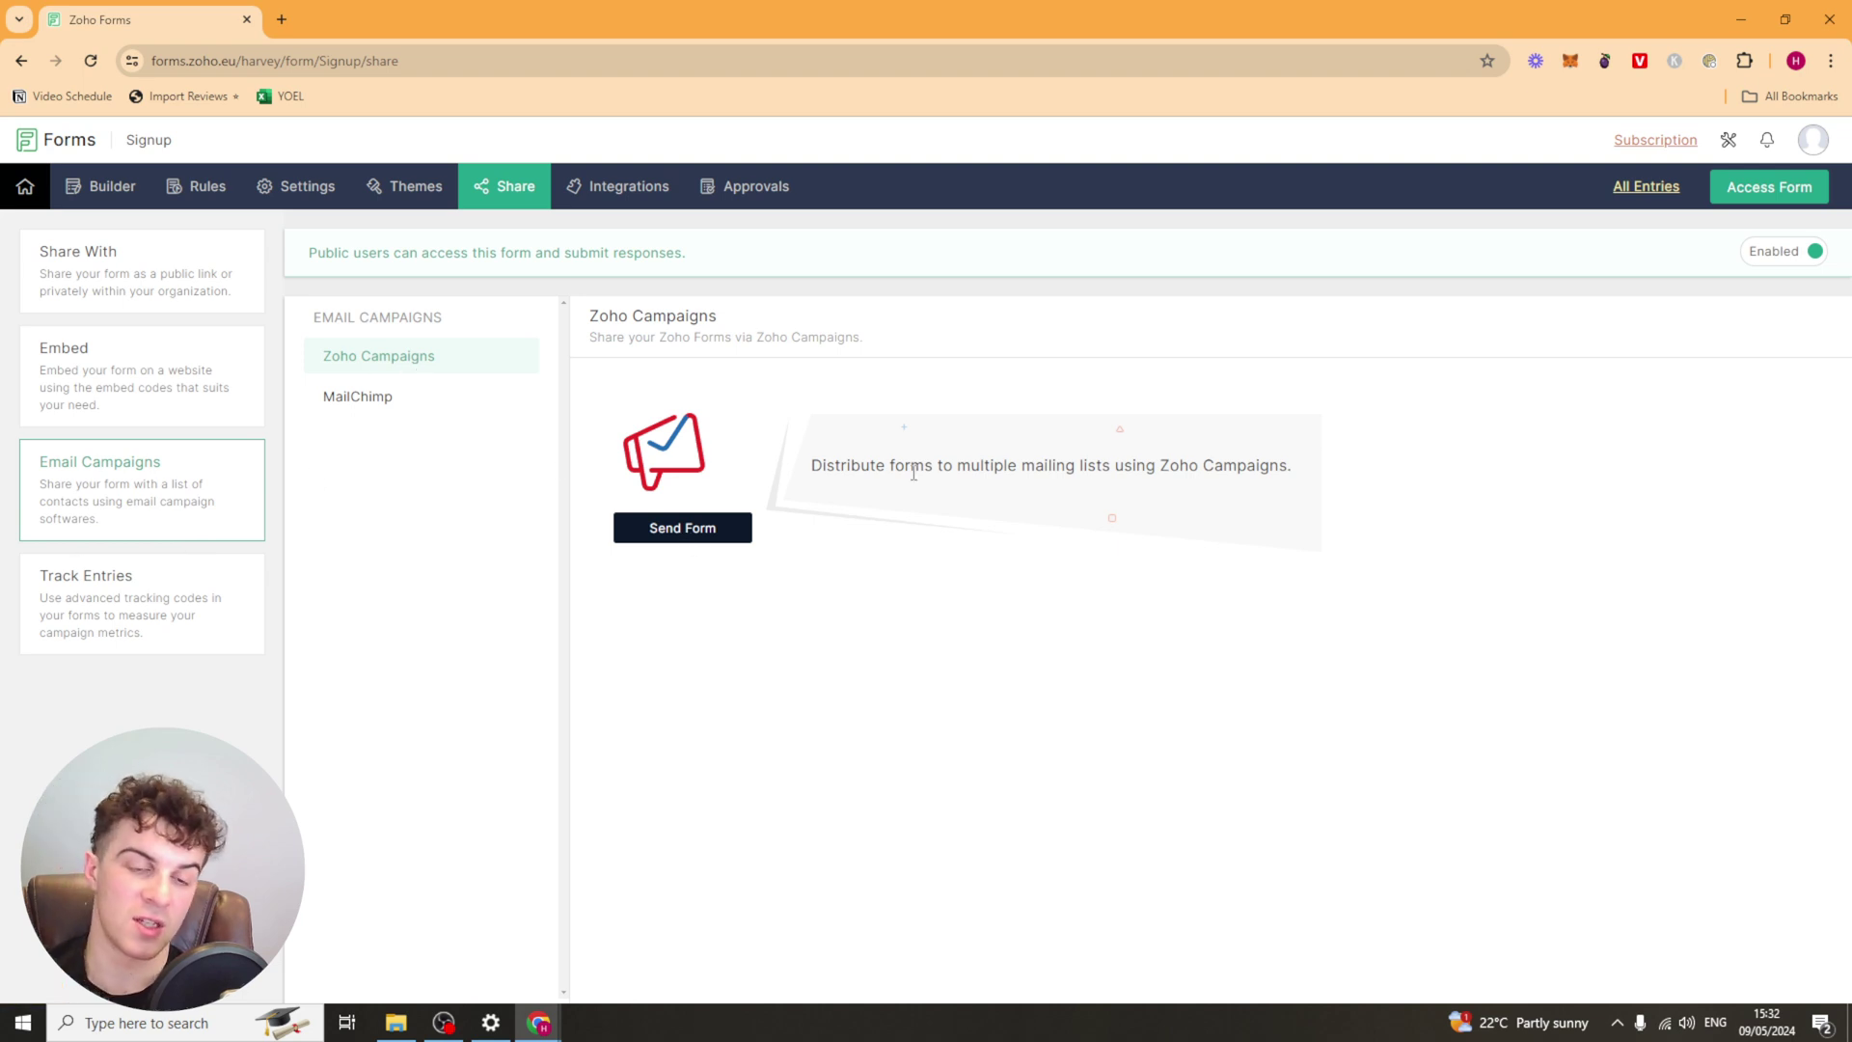
pyautogui.click(359, 397)
# Read the Track Entries page's Website Tracking and UTM parameters descriptions
pyautogui.click(101, 600)
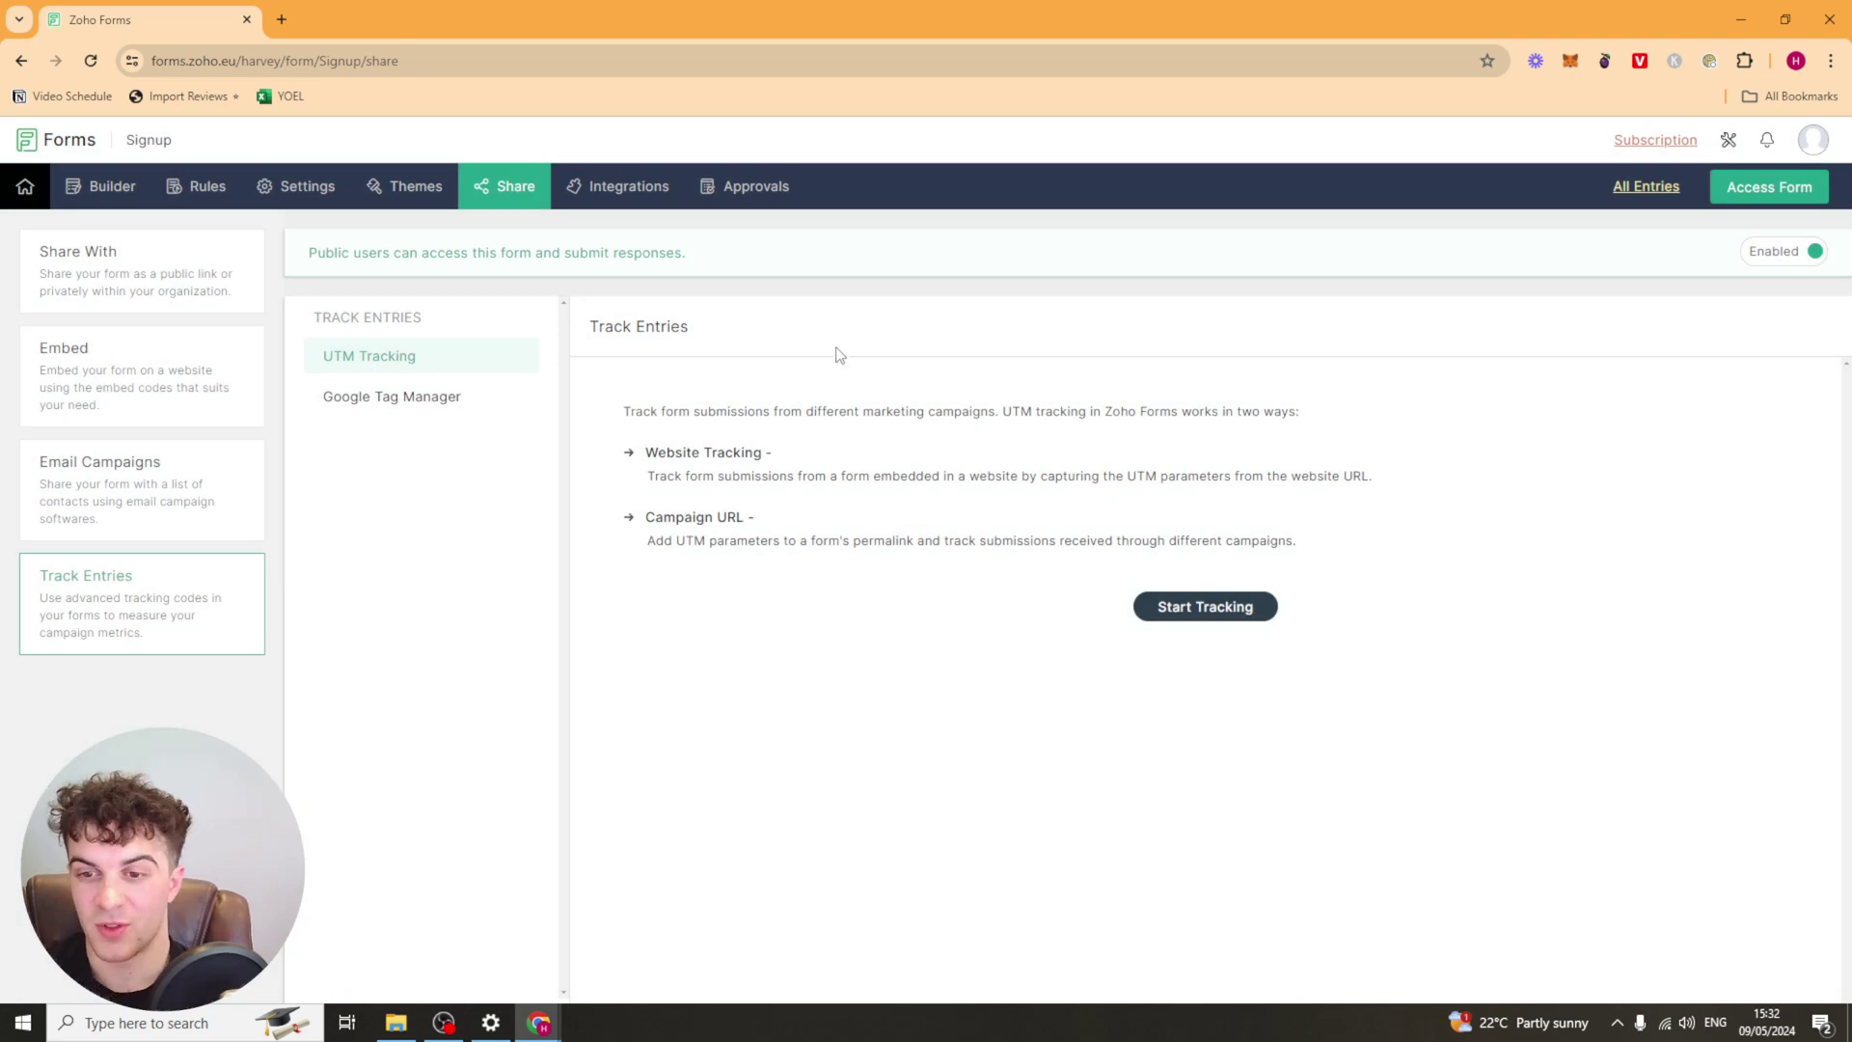
pyautogui.moveTo(641, 485); pyautogui.dragTo(1386, 490)
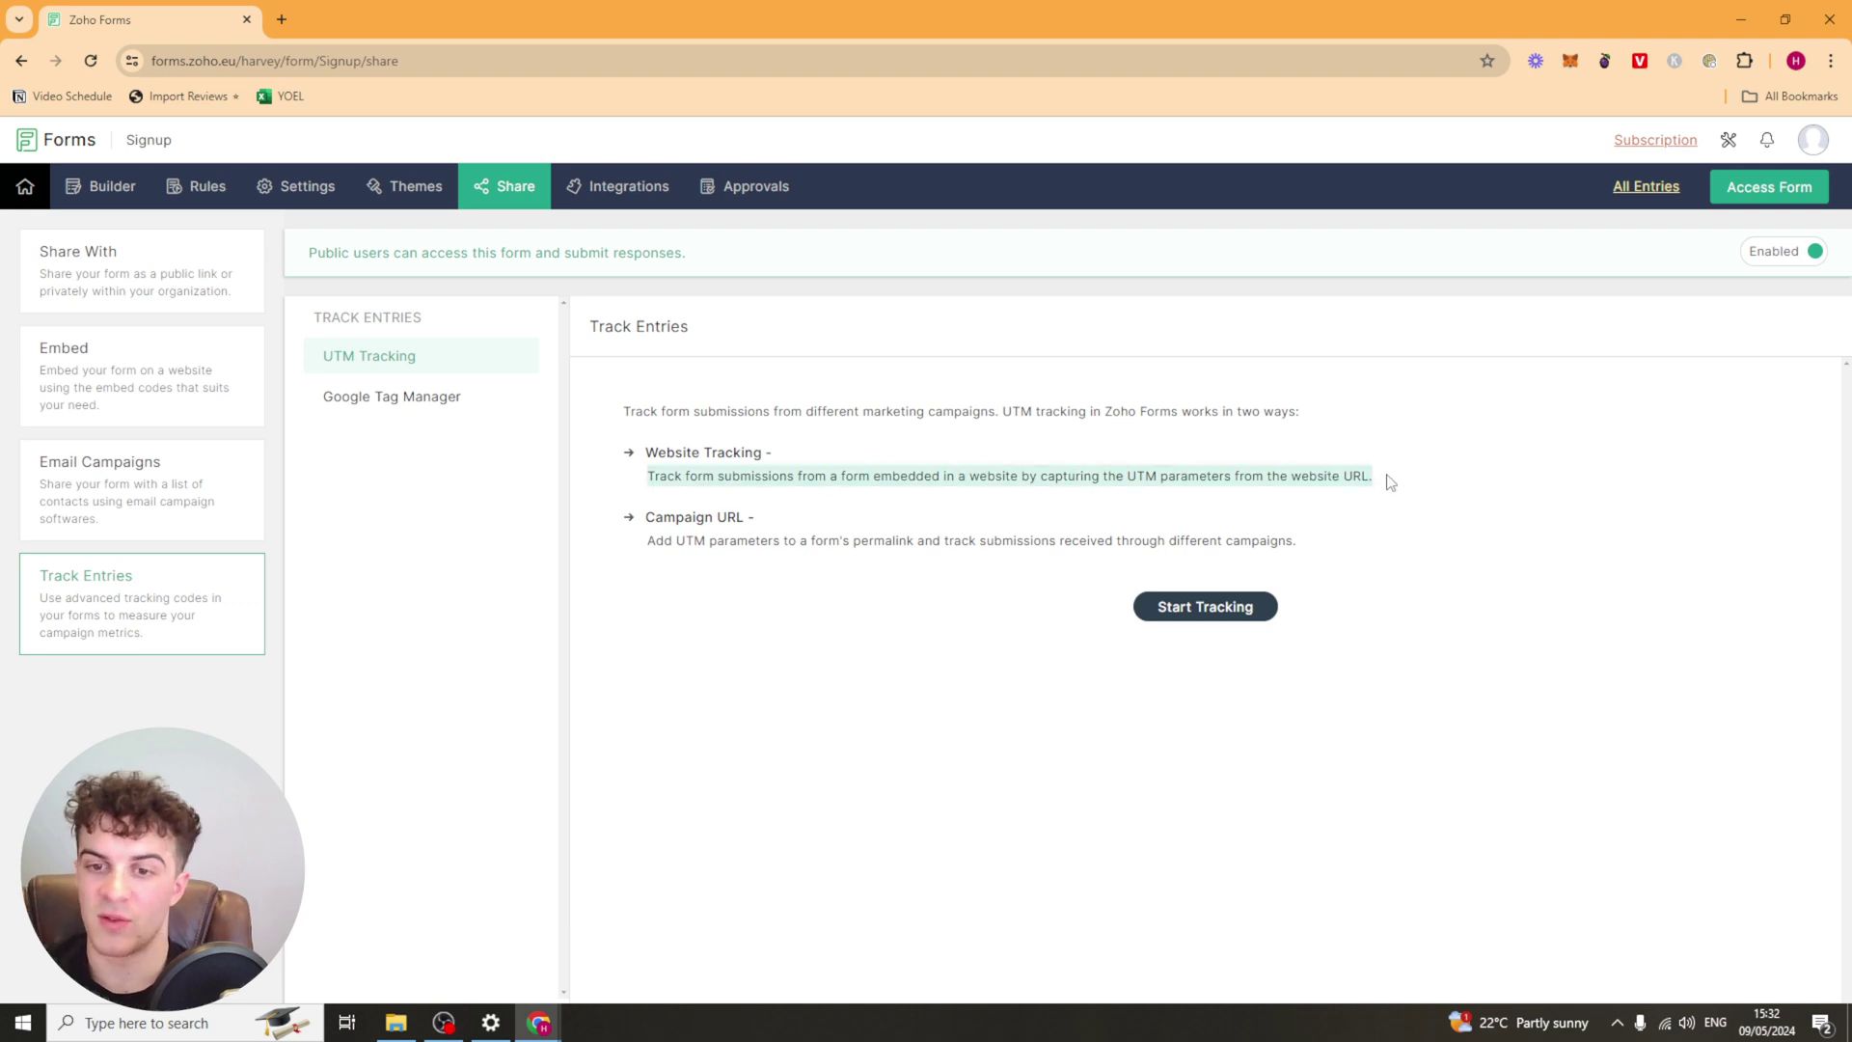
pyautogui.click(1390, 482)
pyautogui.moveTo(1119, 476); pyautogui.dragTo(1265, 478)
pyautogui.click(1042, 483)
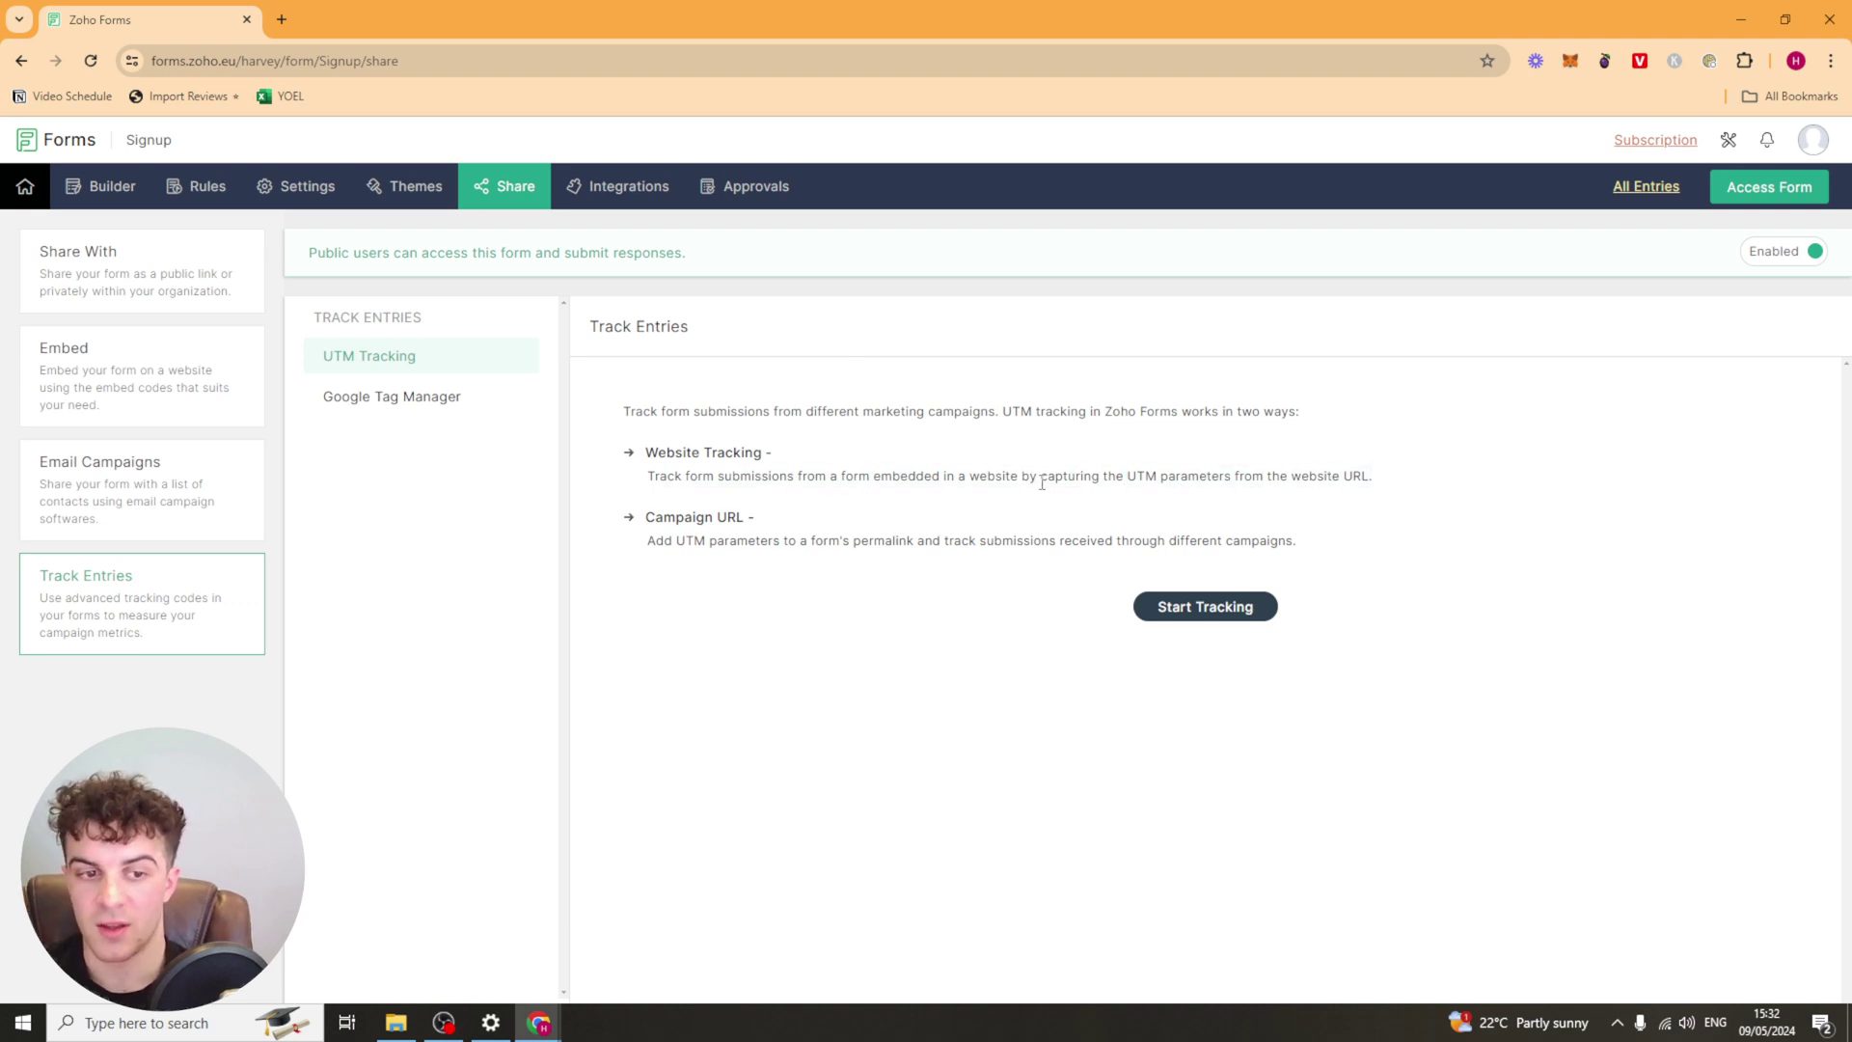
# Browse the integrations Bigin, Zoho SalesIQ, Desk, Campaigns and Sheet, returning to Zoho CRM
pyautogui.click(653, 184)
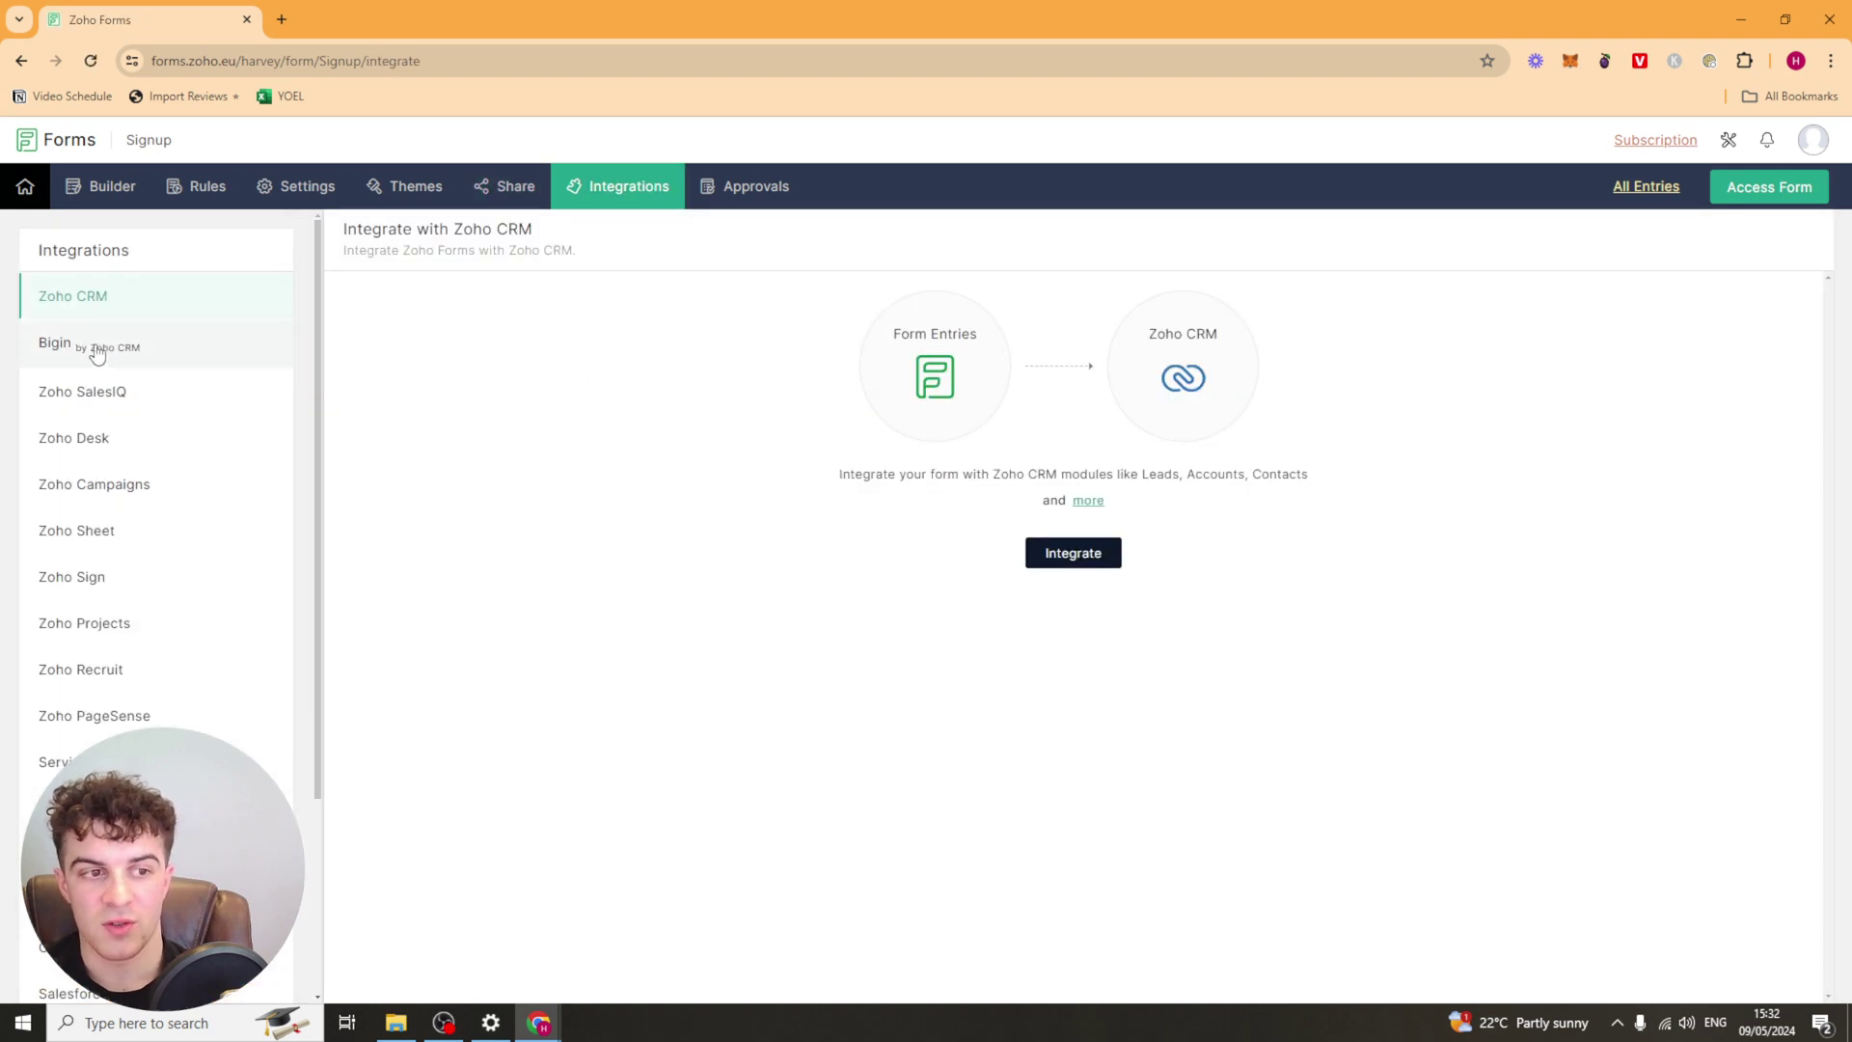
pyautogui.click(96, 349)
pyautogui.click(135, 393)
pyautogui.click(162, 439)
pyautogui.click(160, 492)
pyautogui.click(141, 539)
pyautogui.click(114, 306)
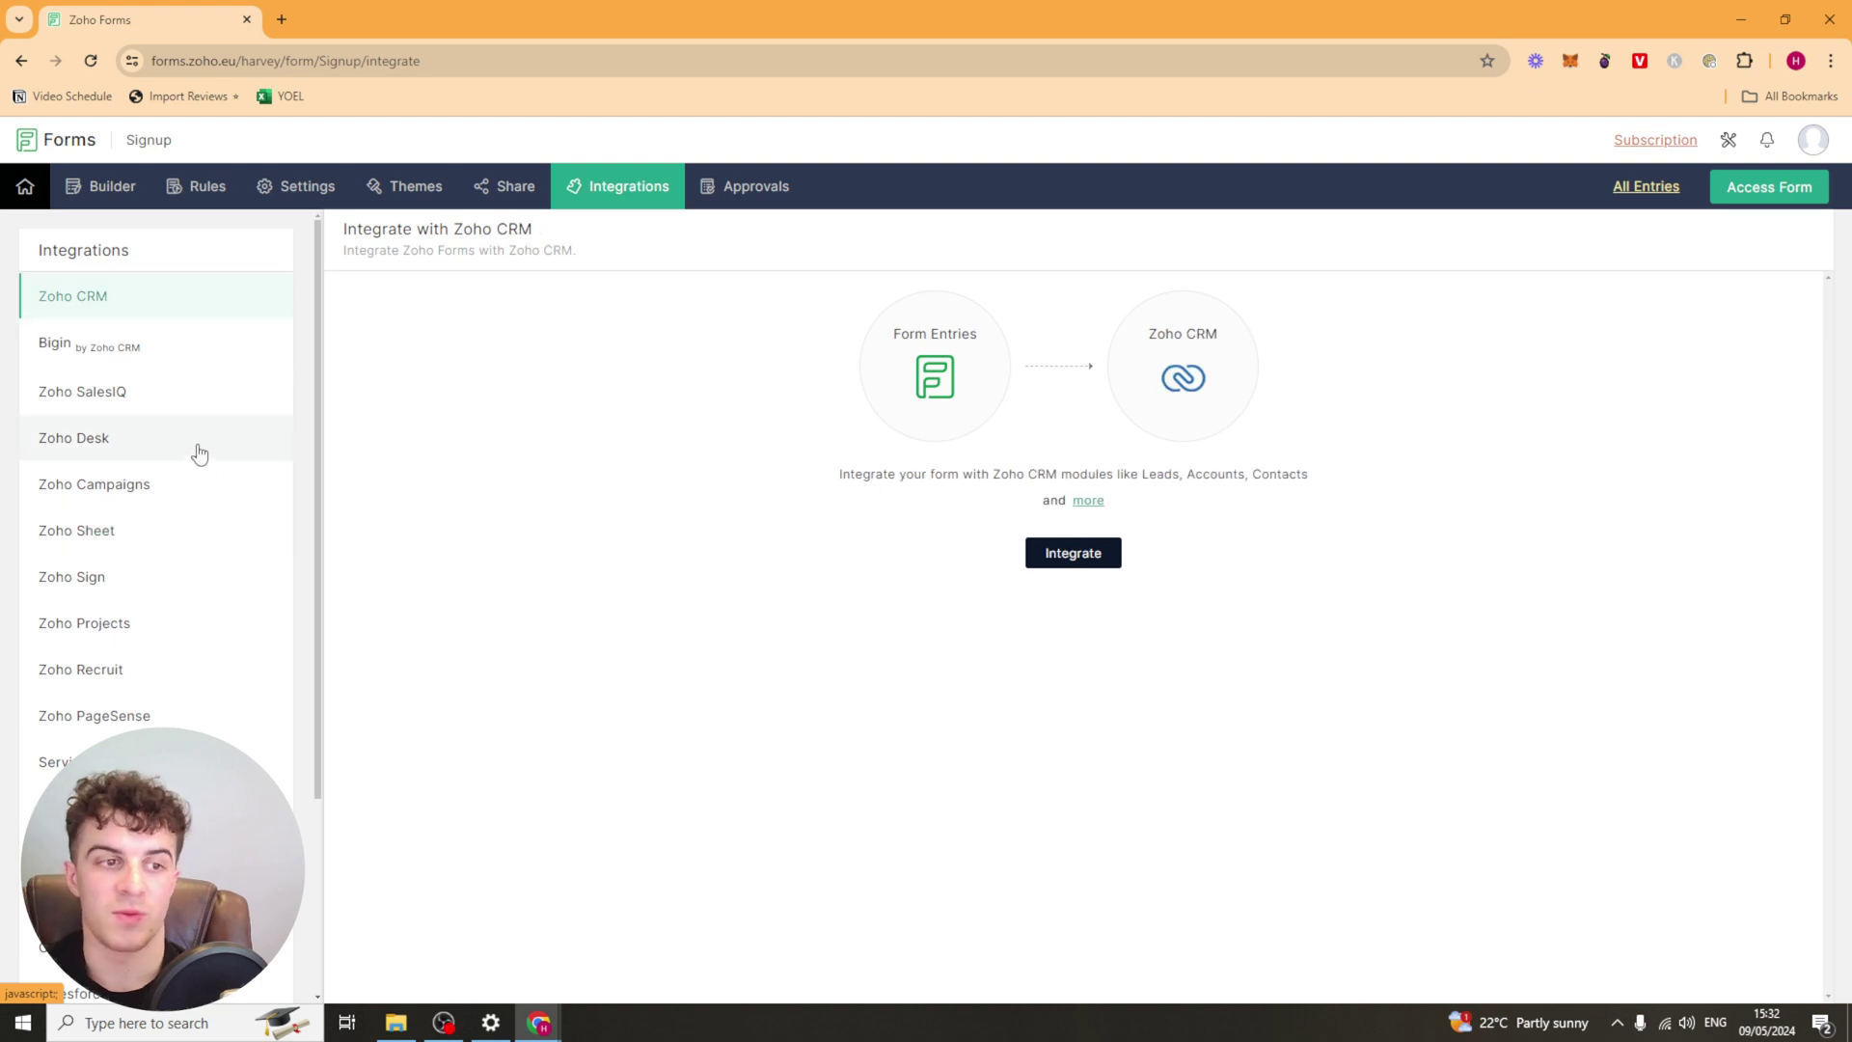
# Look at the Calendars and Zoho Flow integrations, then try integrating Zoho CRM
pyautogui.scroll(-1, 145, 467)
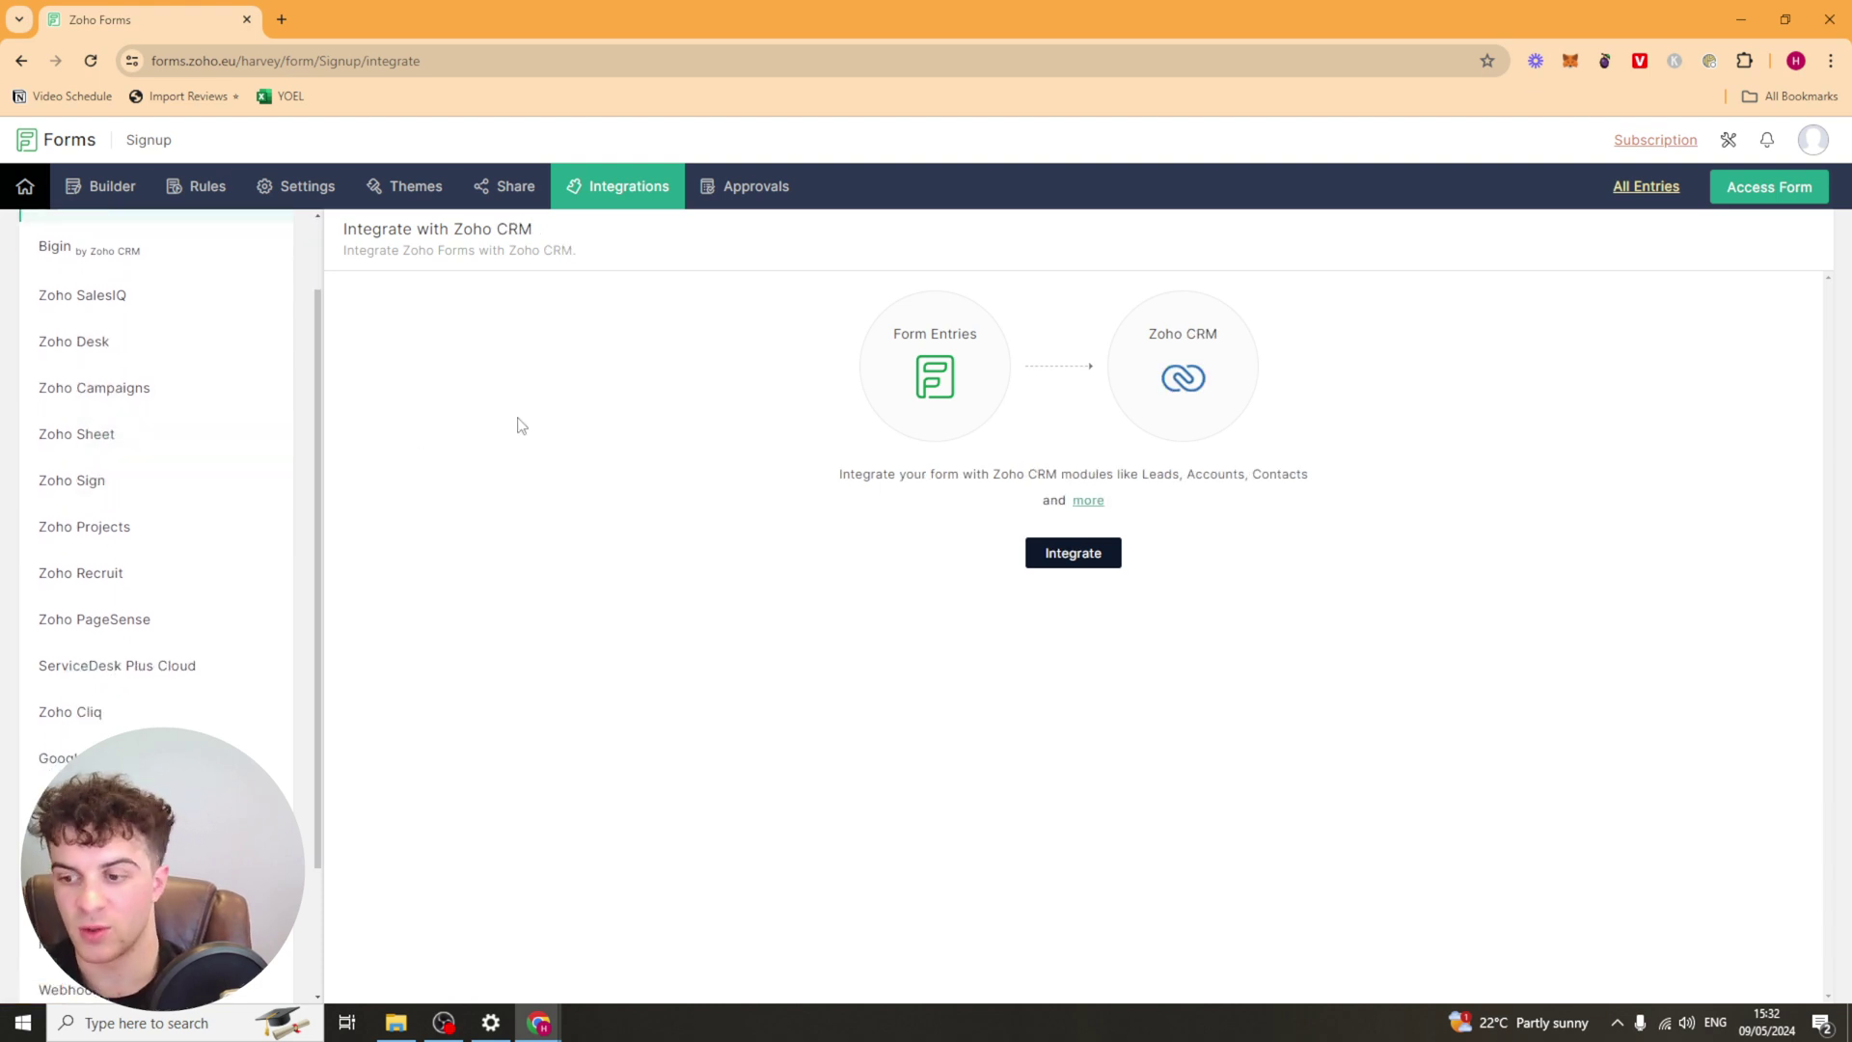
pyautogui.scroll(-2, 215, 456)
pyautogui.scroll(1, 157, 633)
pyautogui.scroll(-1, 170, 632)
pyautogui.click(120, 677)
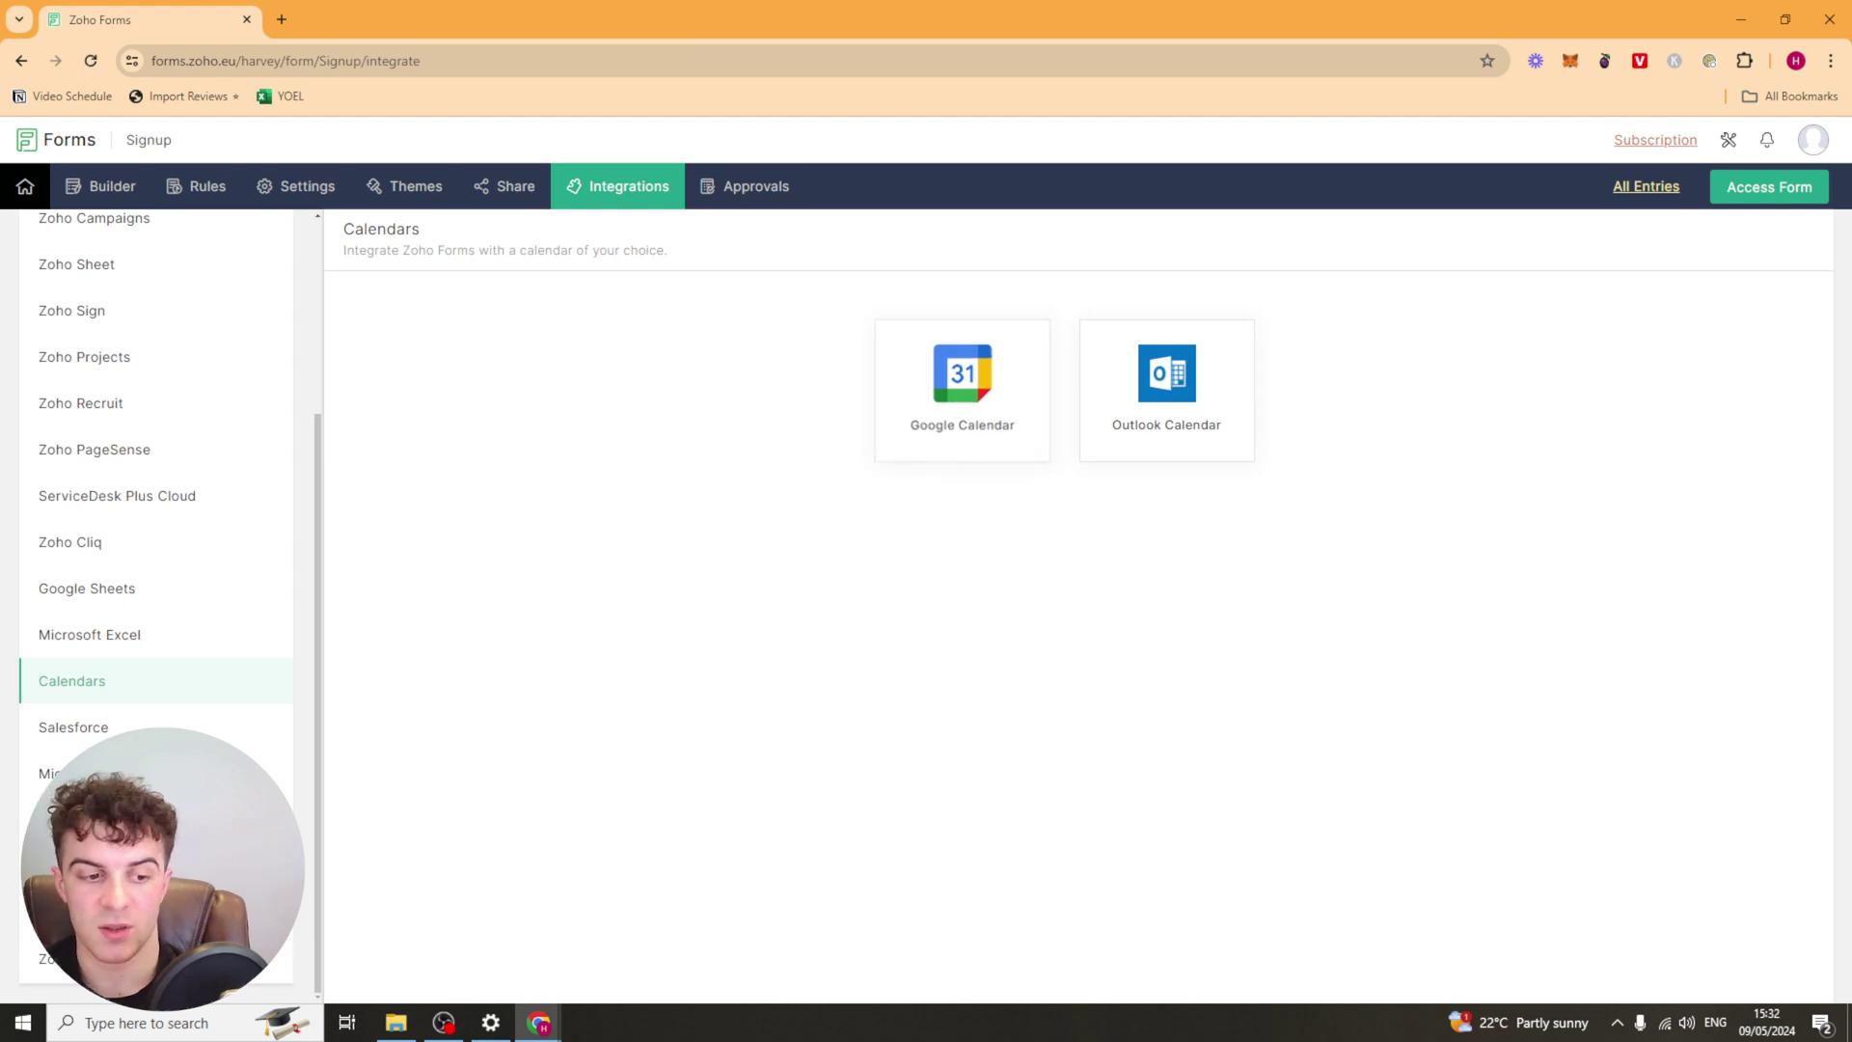
pyautogui.click(277, 959)
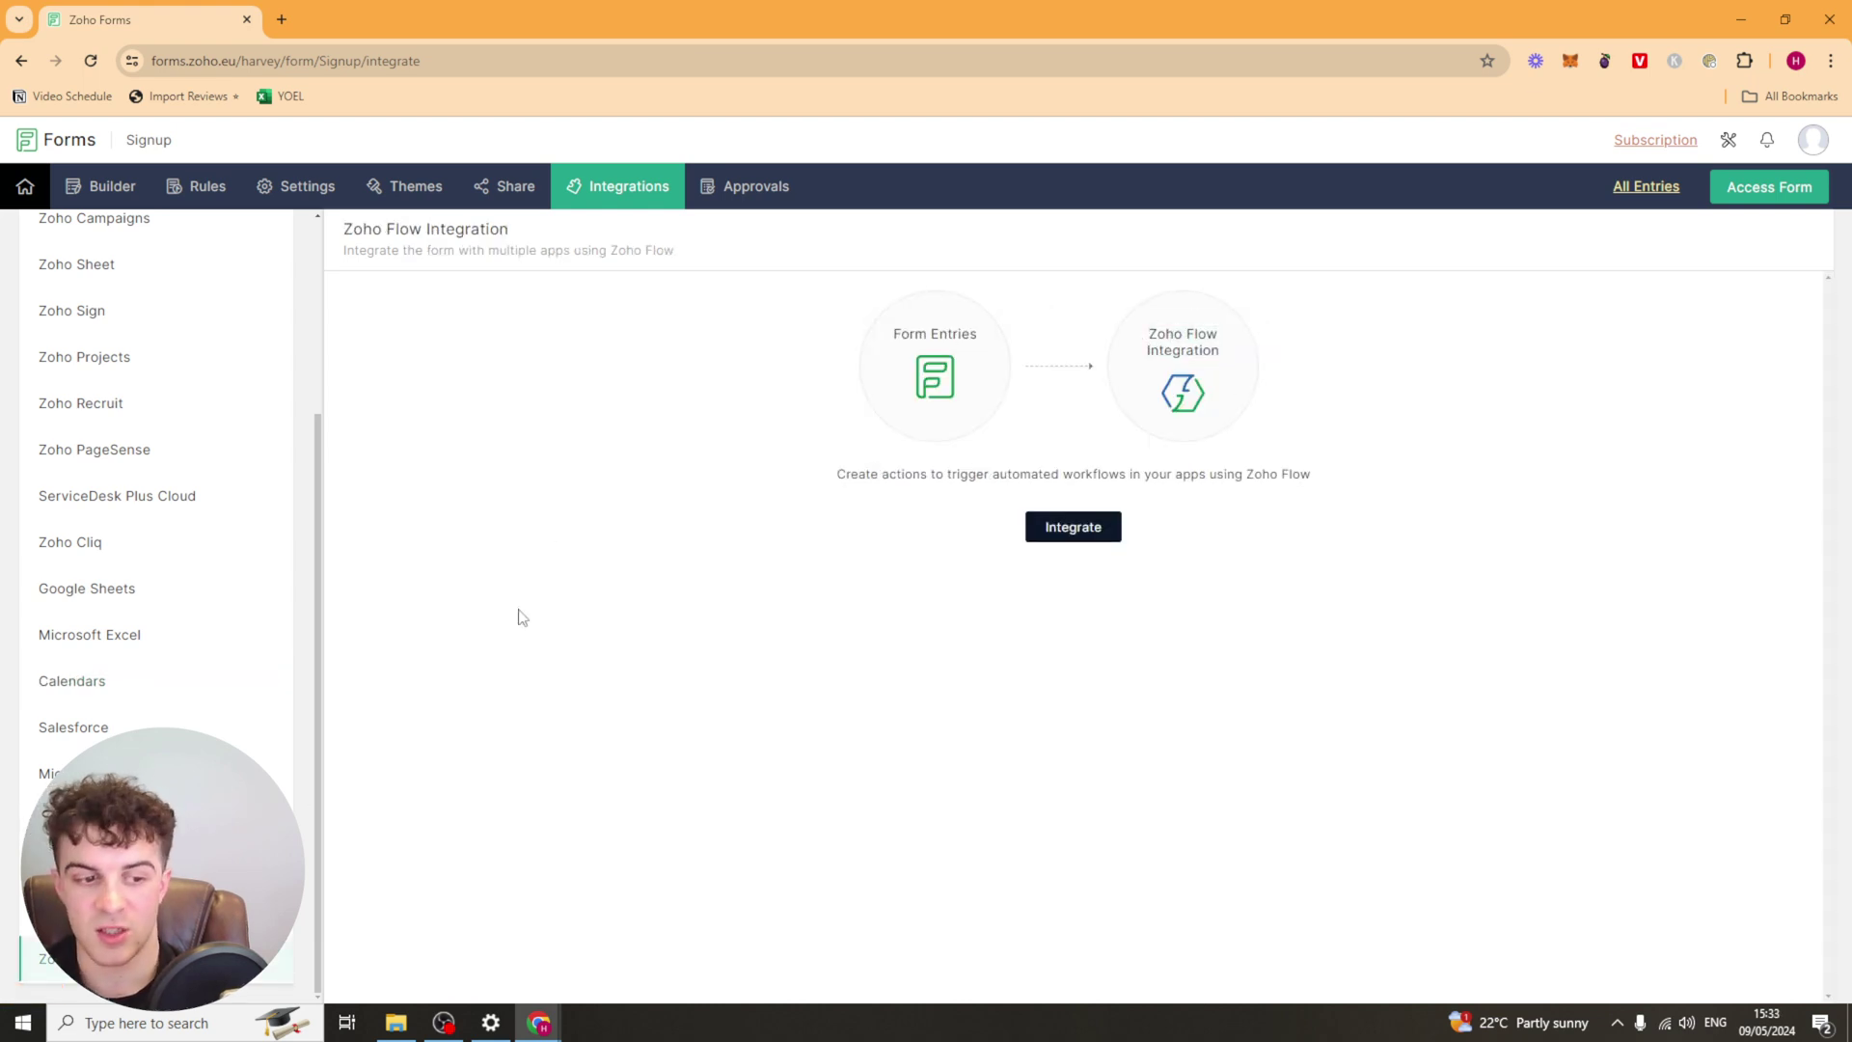
pyautogui.scroll(3, 314, 717)
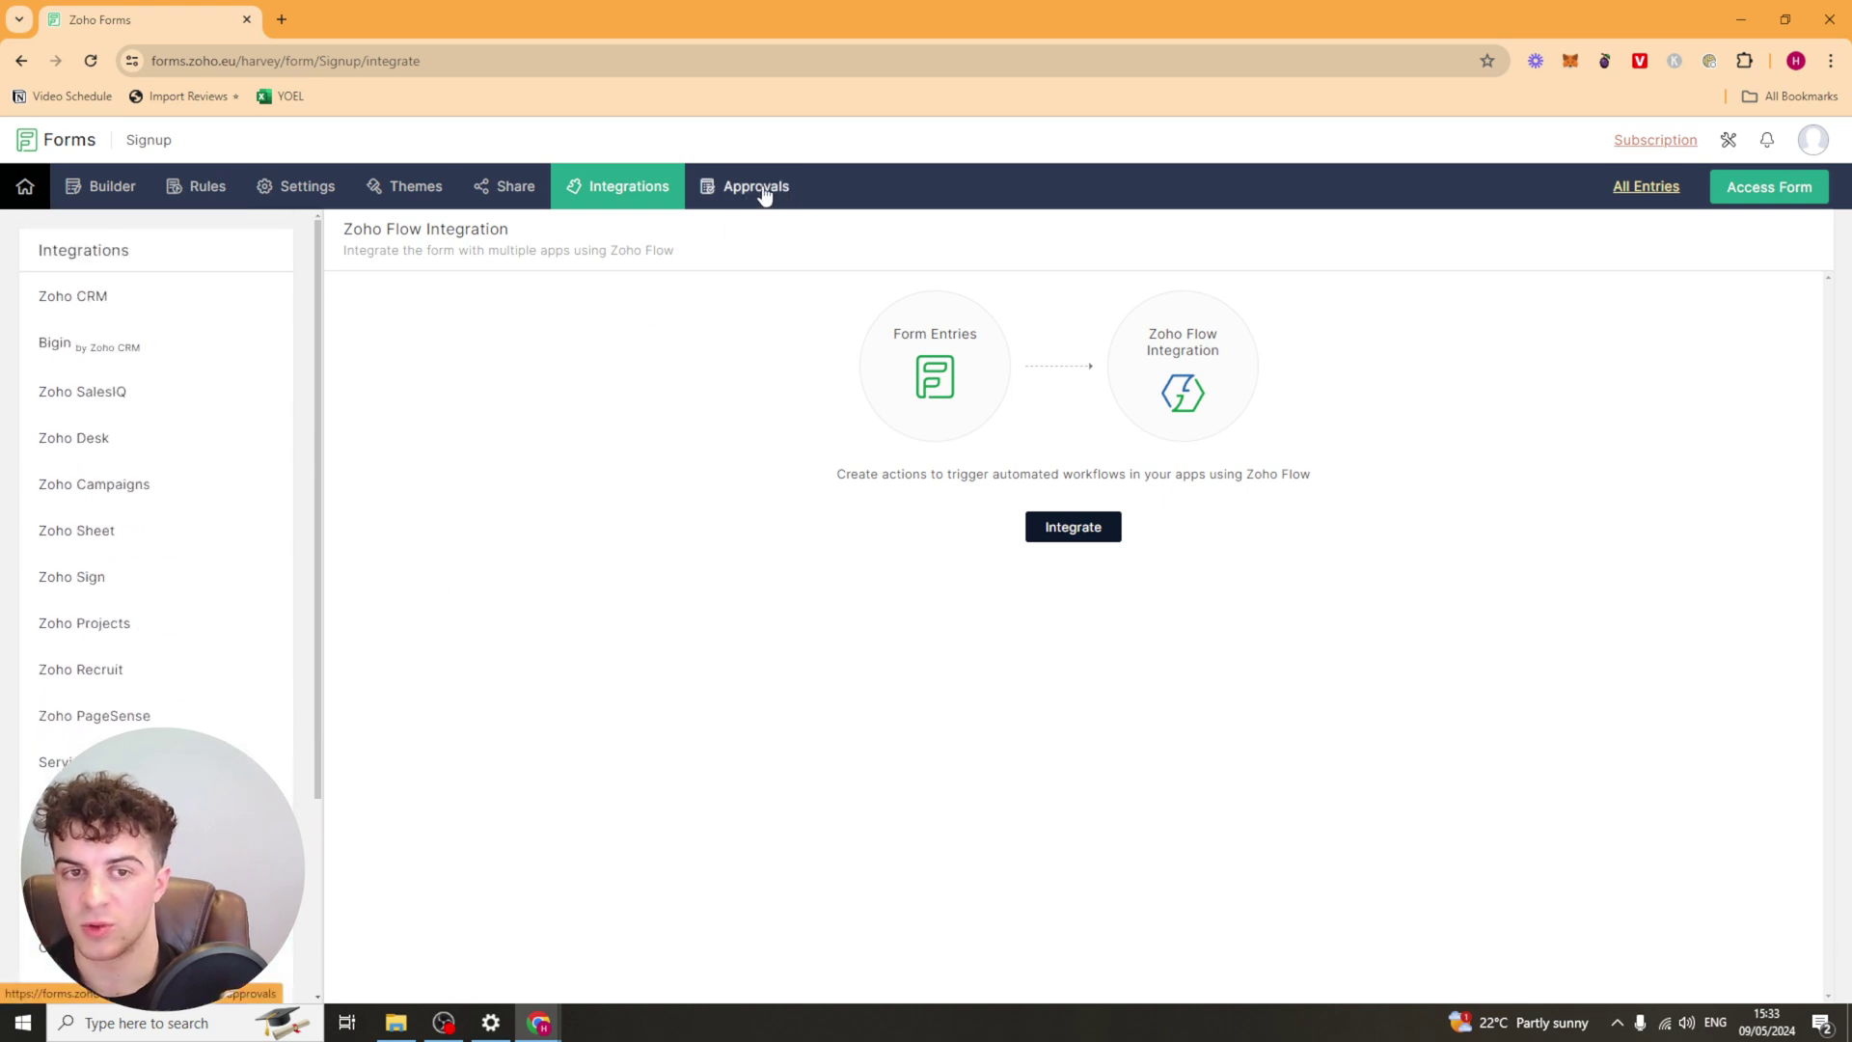
pyautogui.click(140, 313)
pyautogui.click(1062, 552)
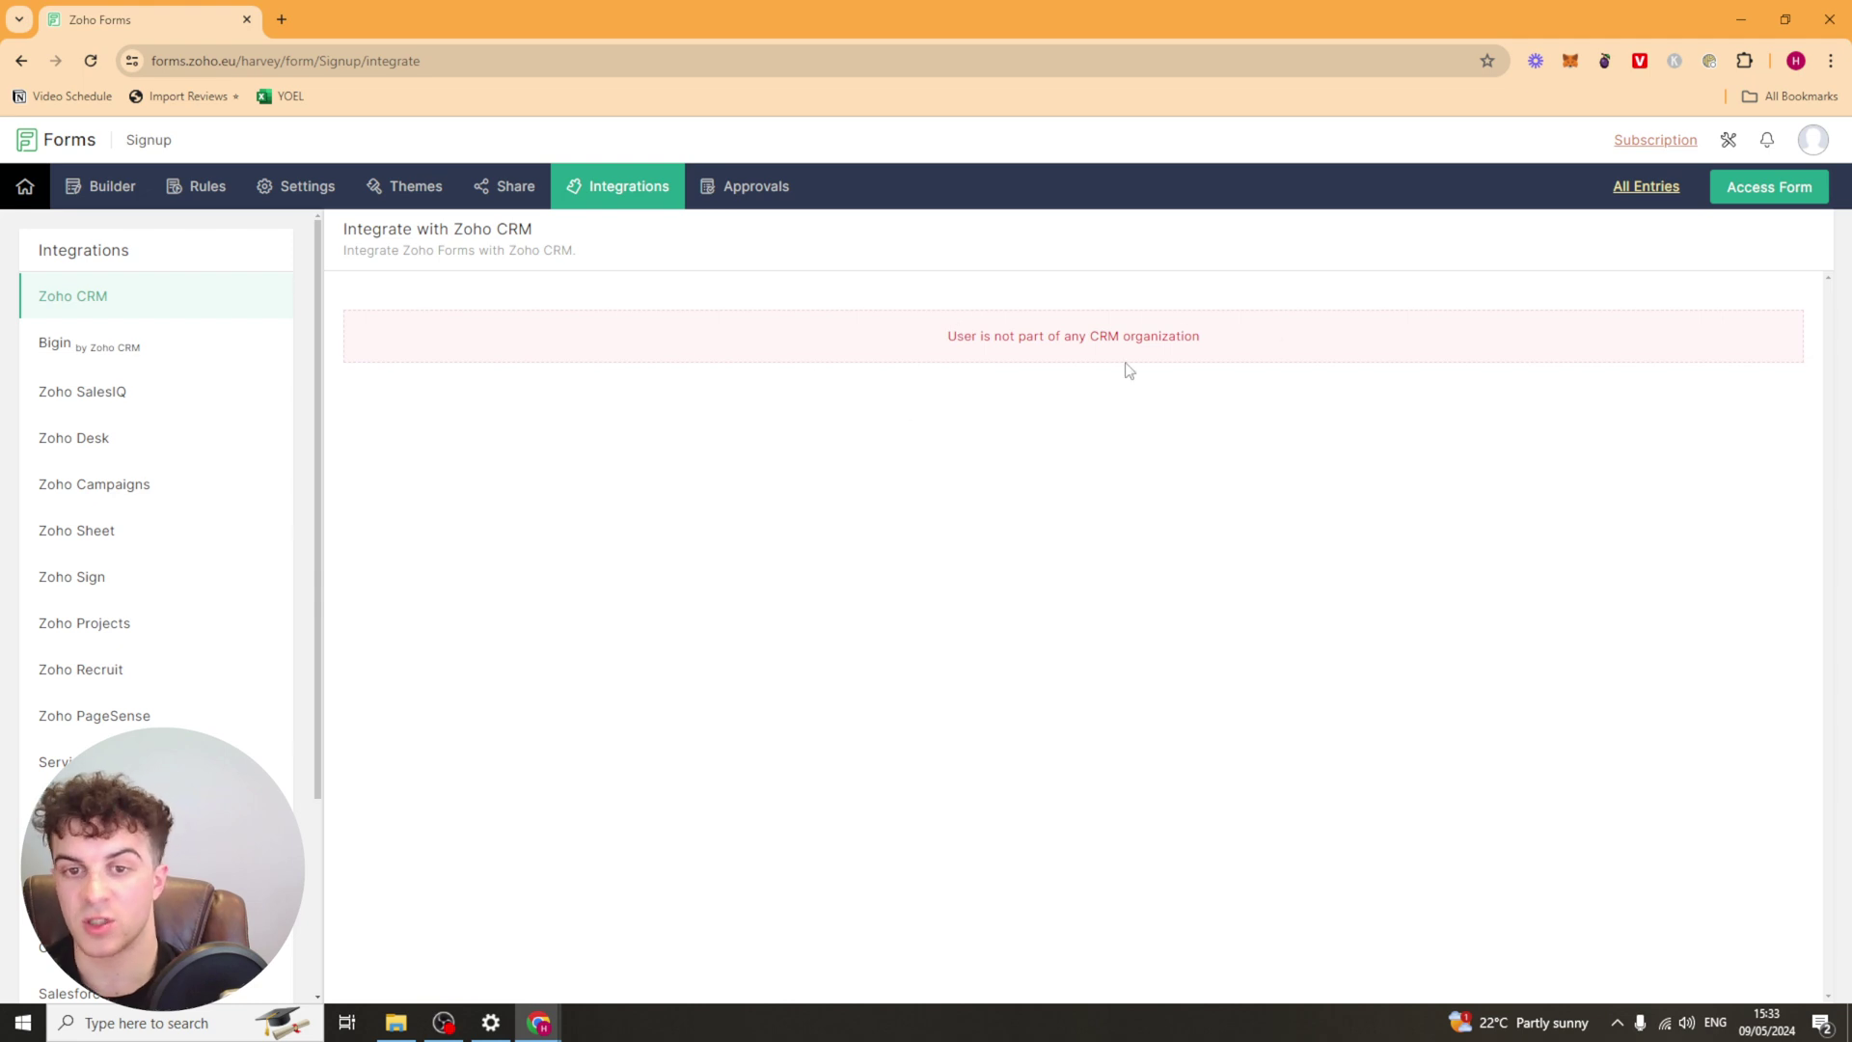
# Check Approvals, then open the empty All Entries report and its view and layout options
pyautogui.click(775, 186)
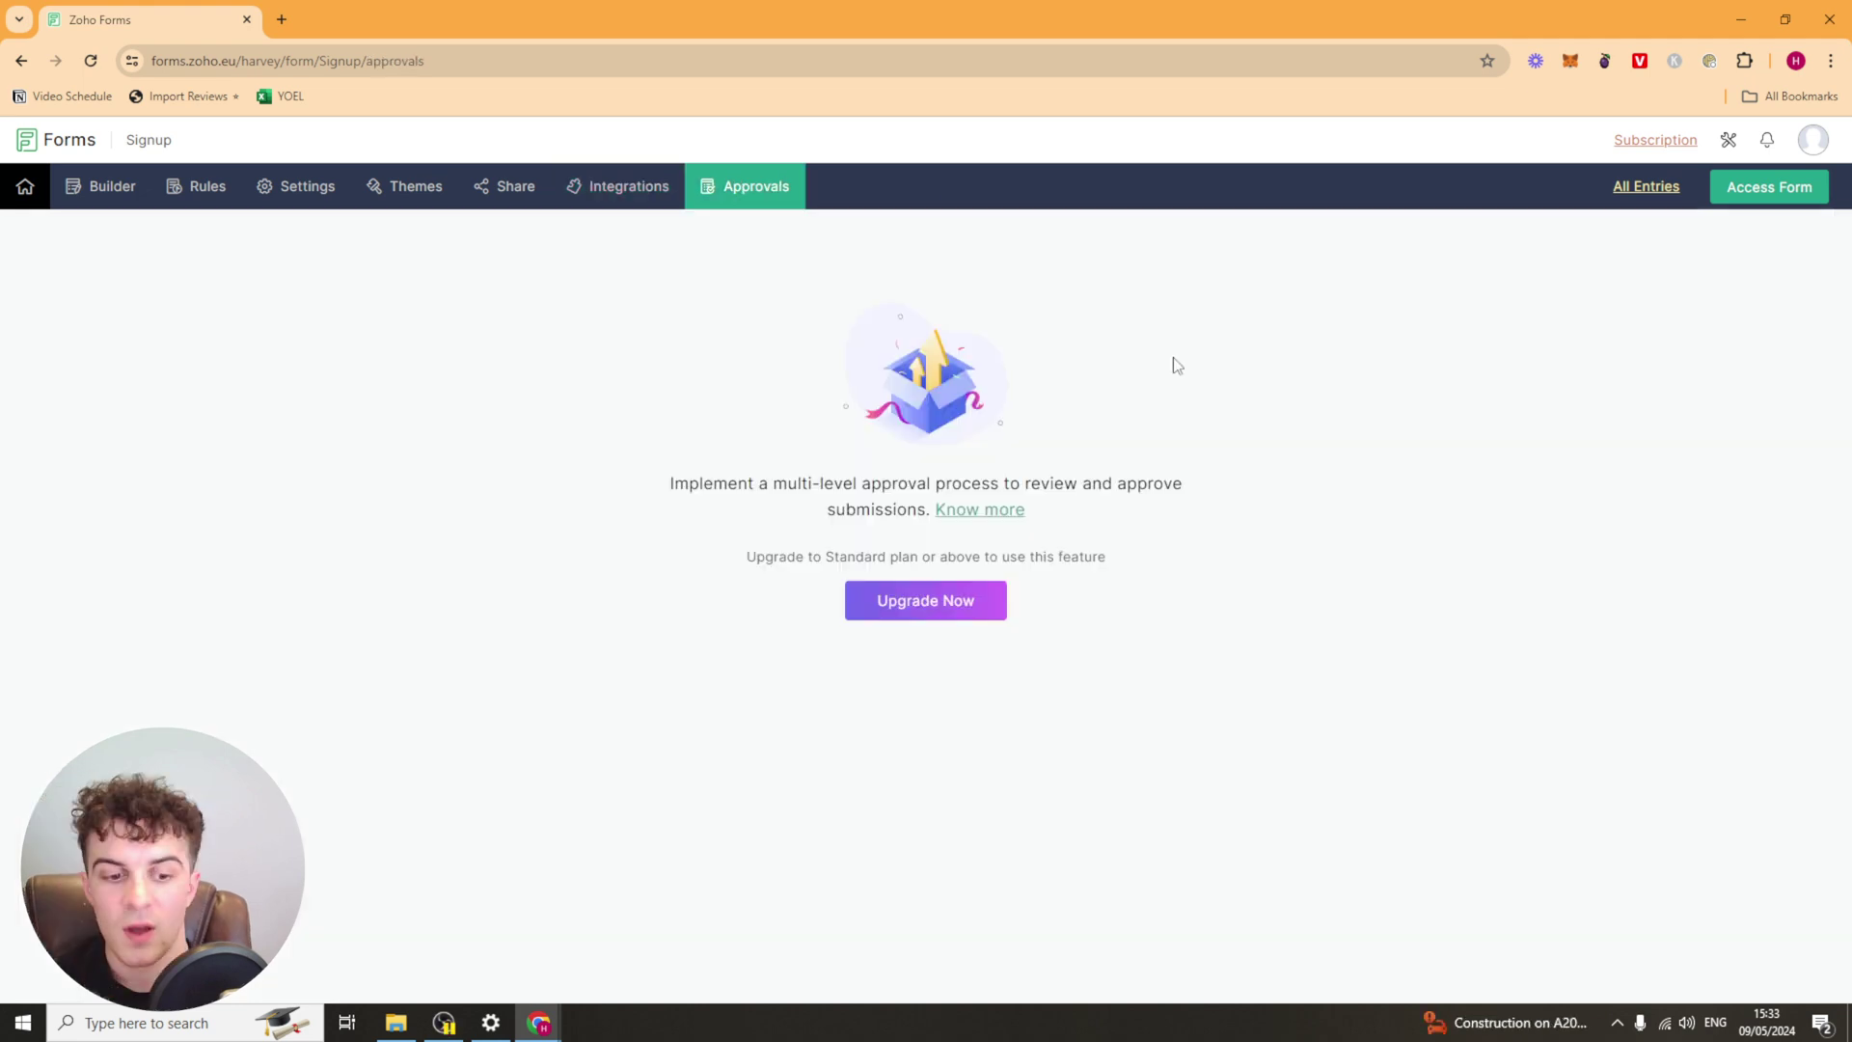
pyautogui.click(1650, 186)
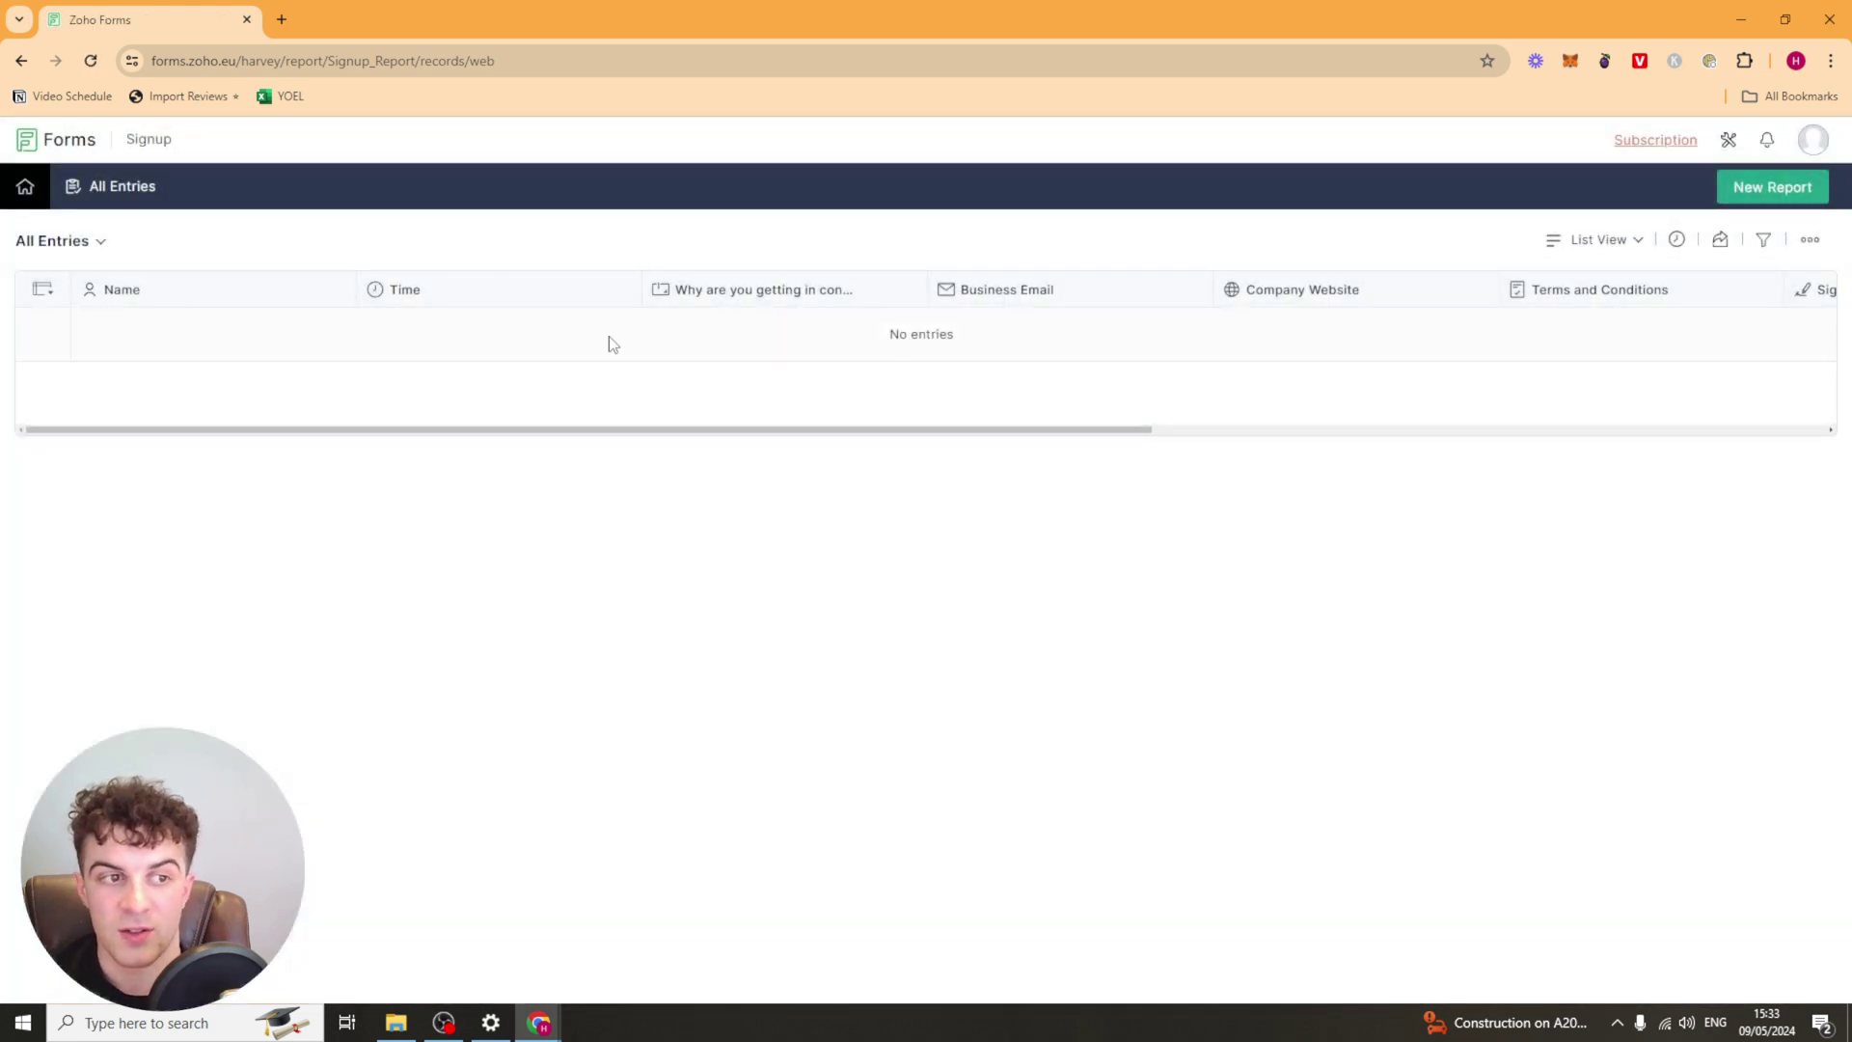
pyautogui.click(1625, 244)
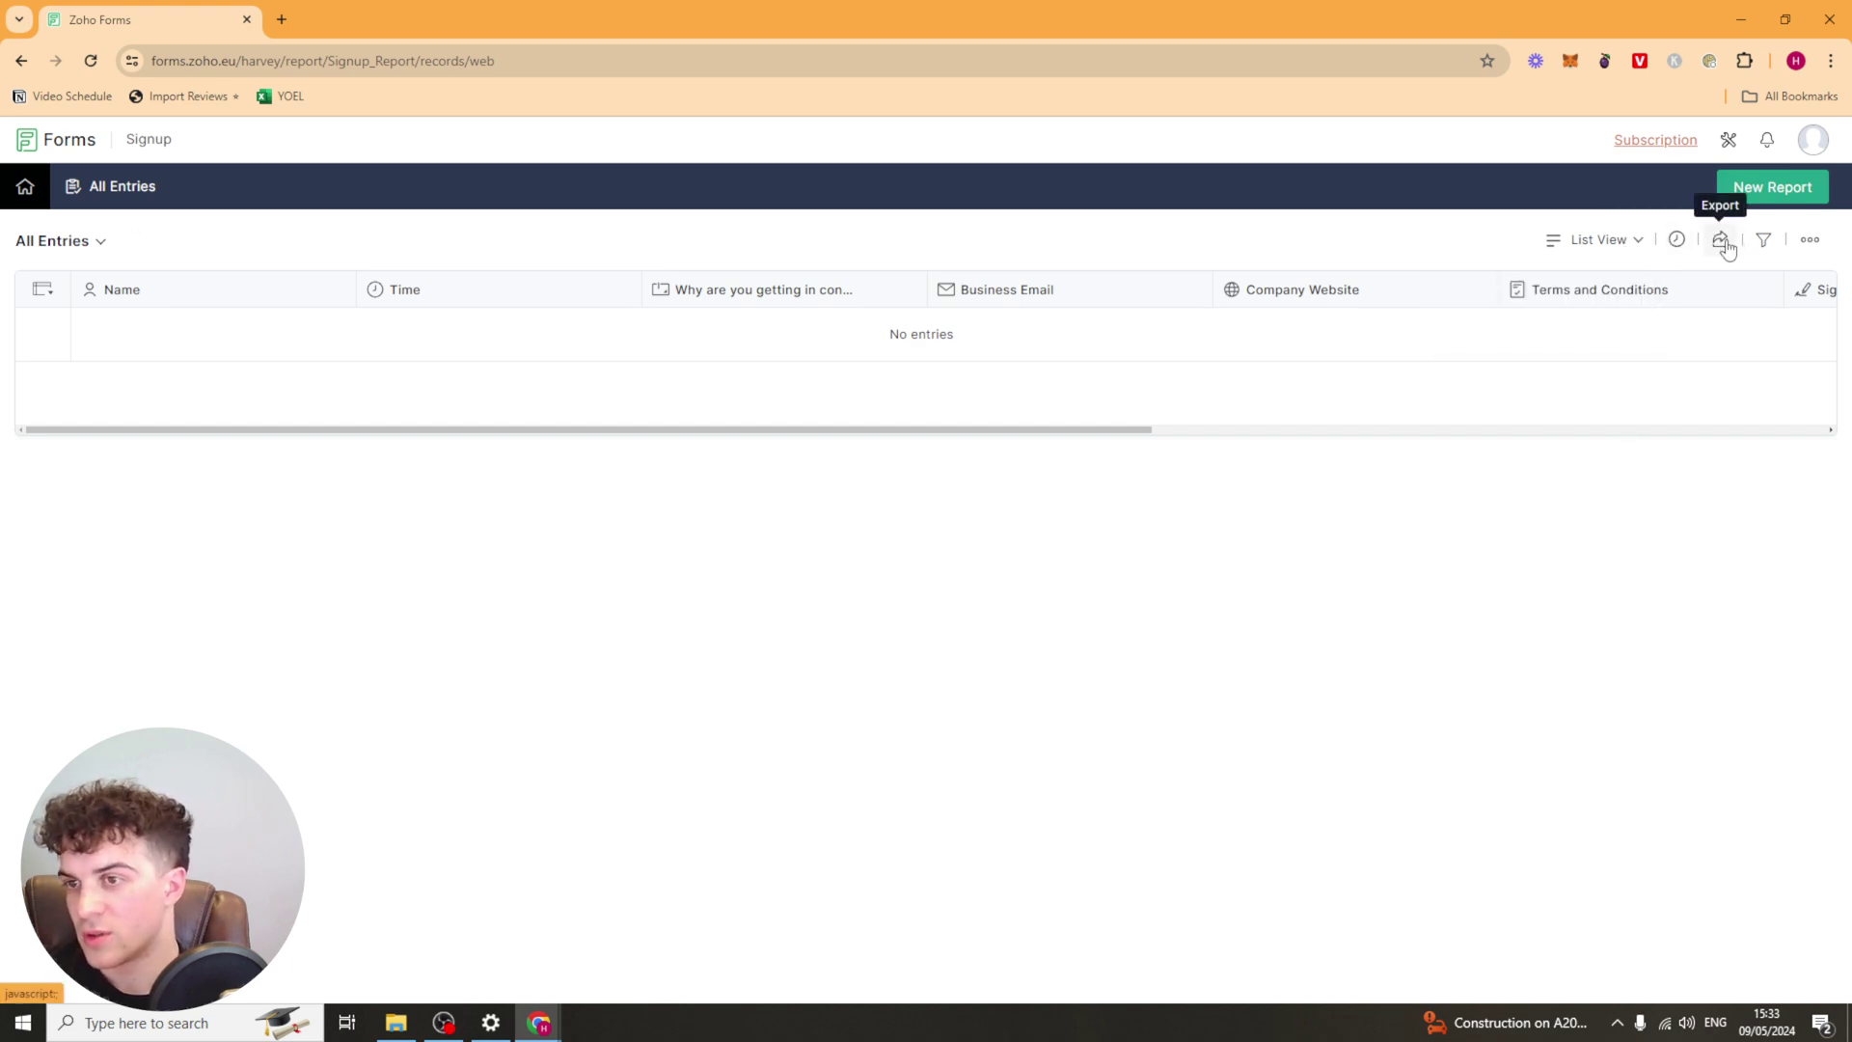
pyautogui.click(1800, 242)
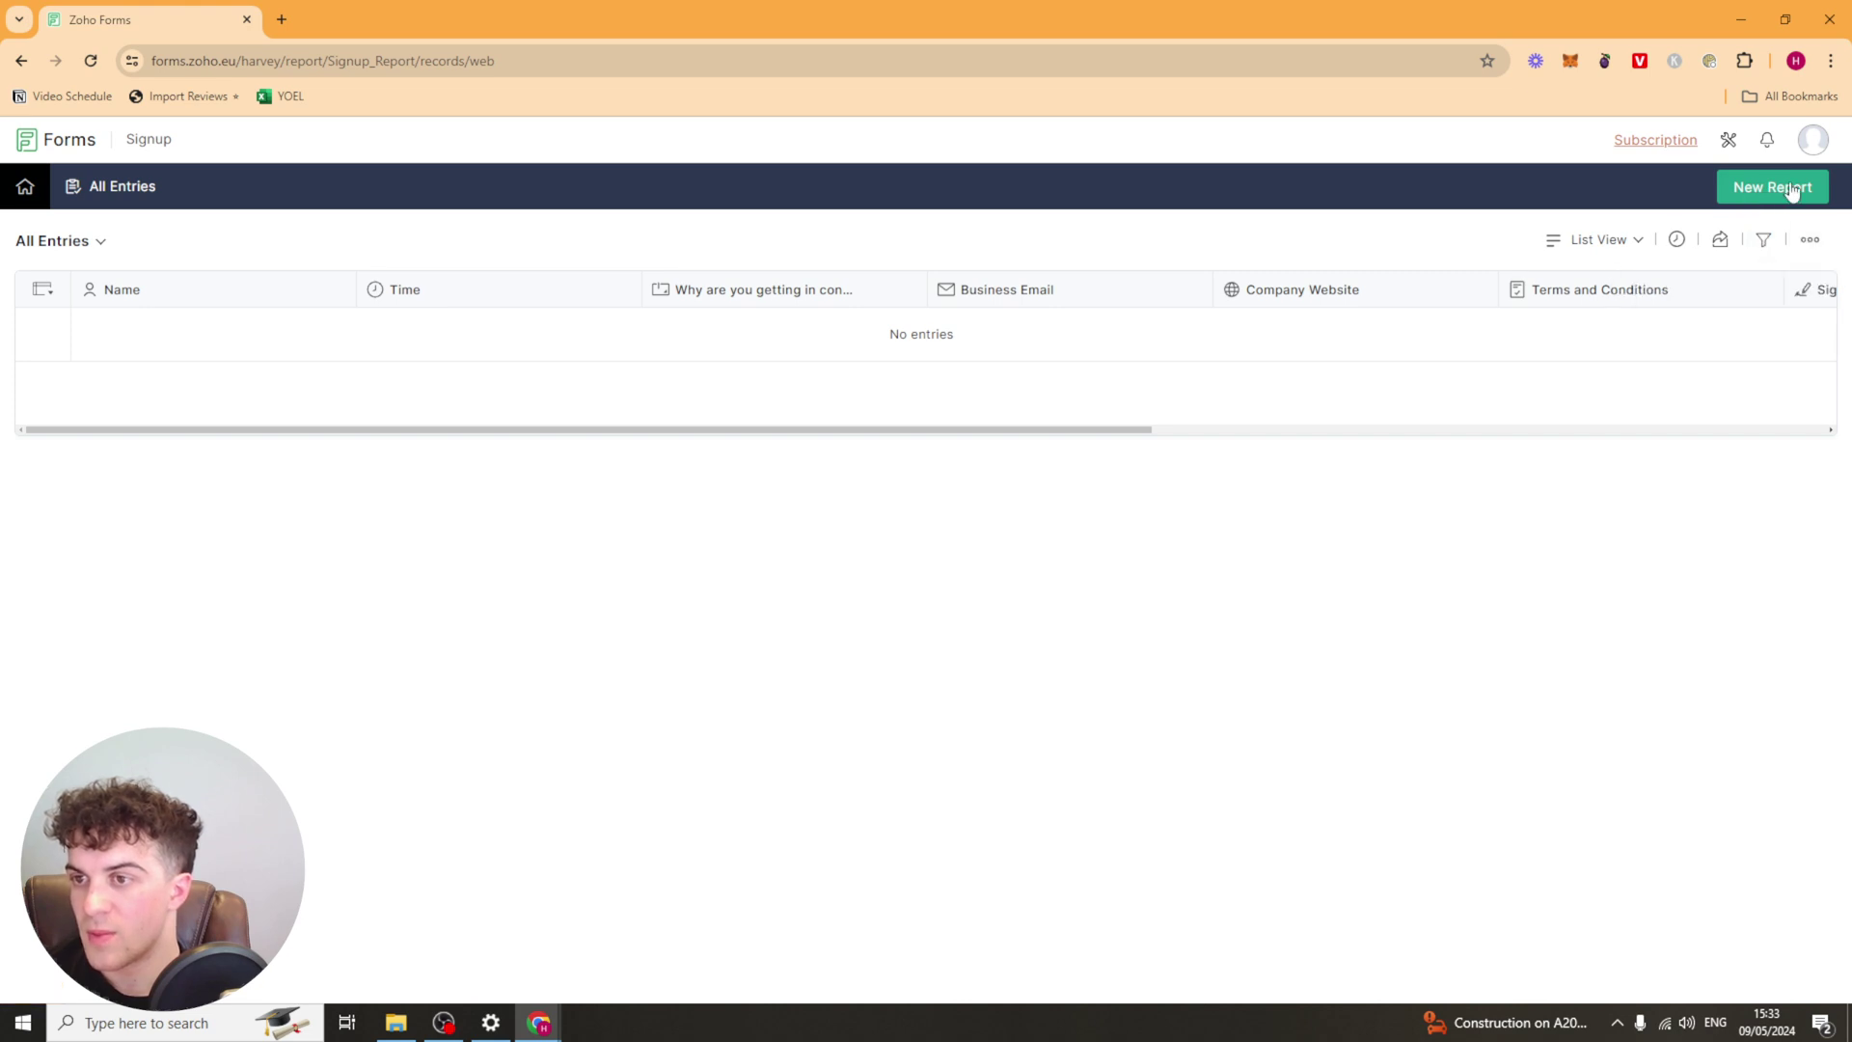
pyautogui.moveTo(21, 184)
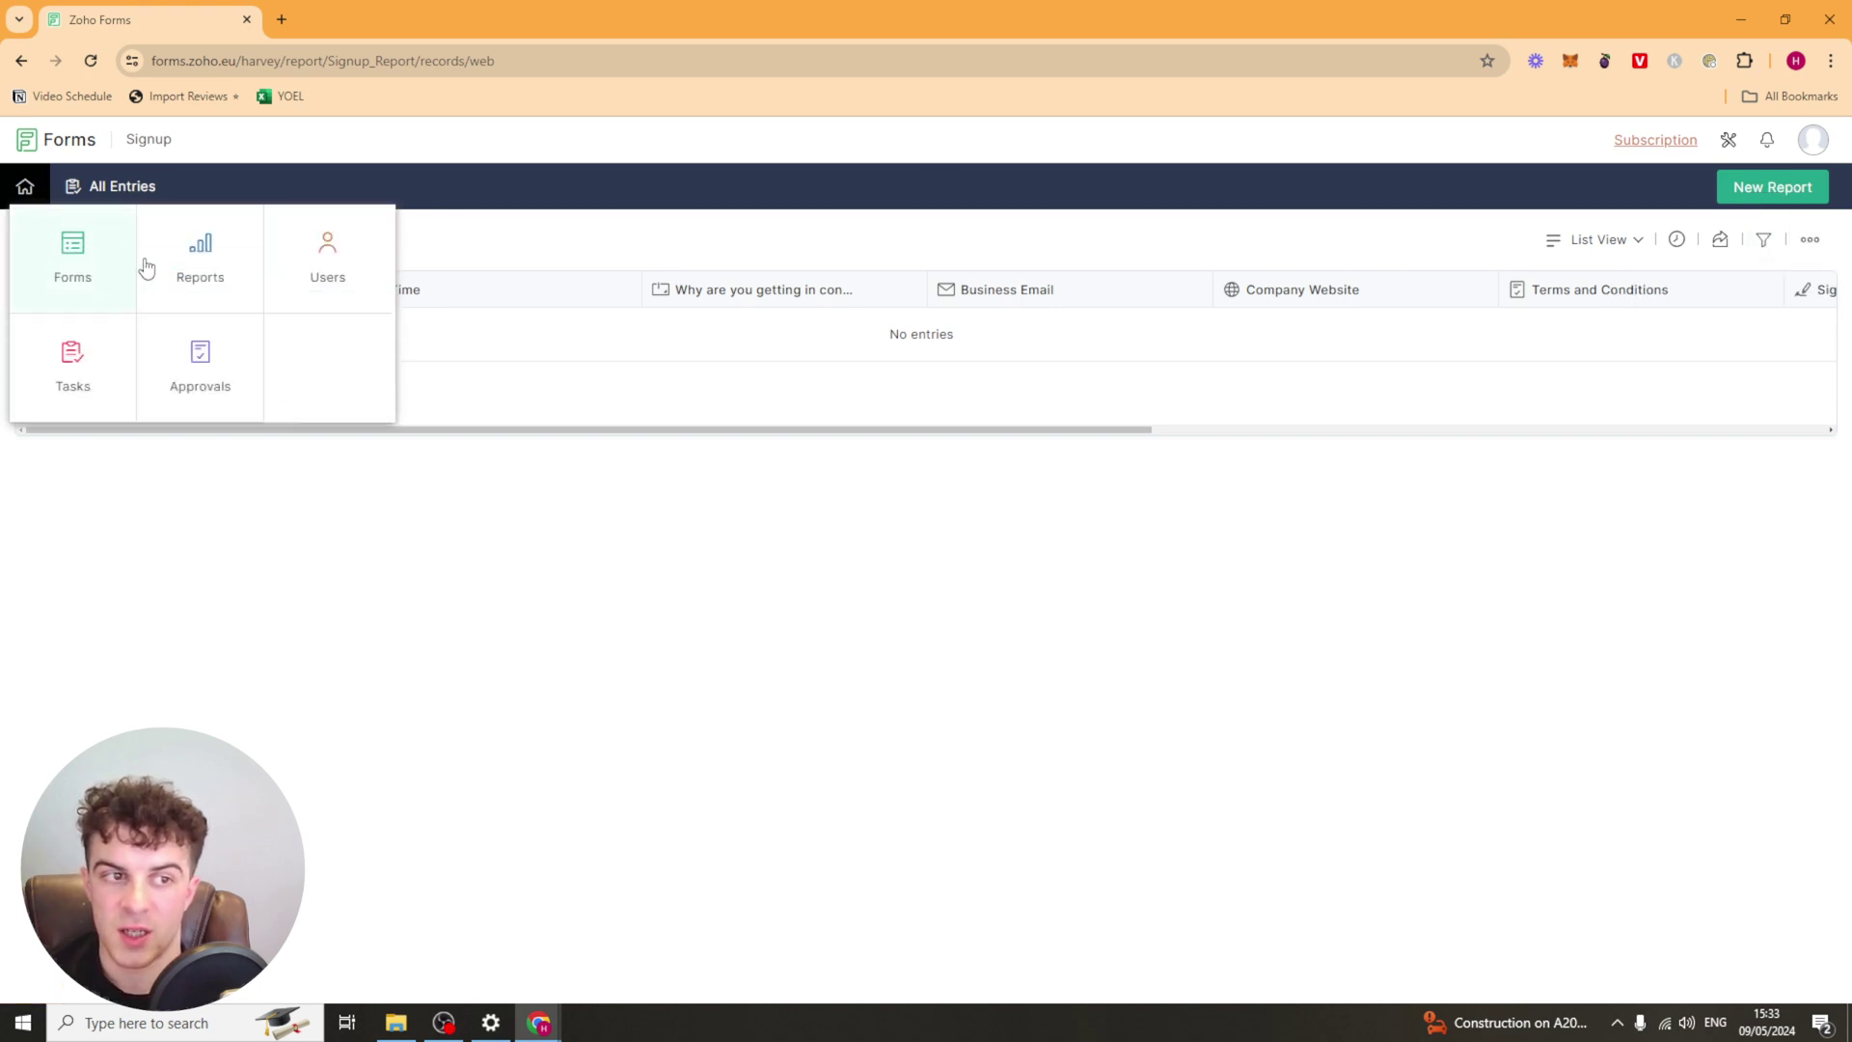
# Create a List View report named 'adgfadg' based on the Signup form
pyautogui.click(192, 265)
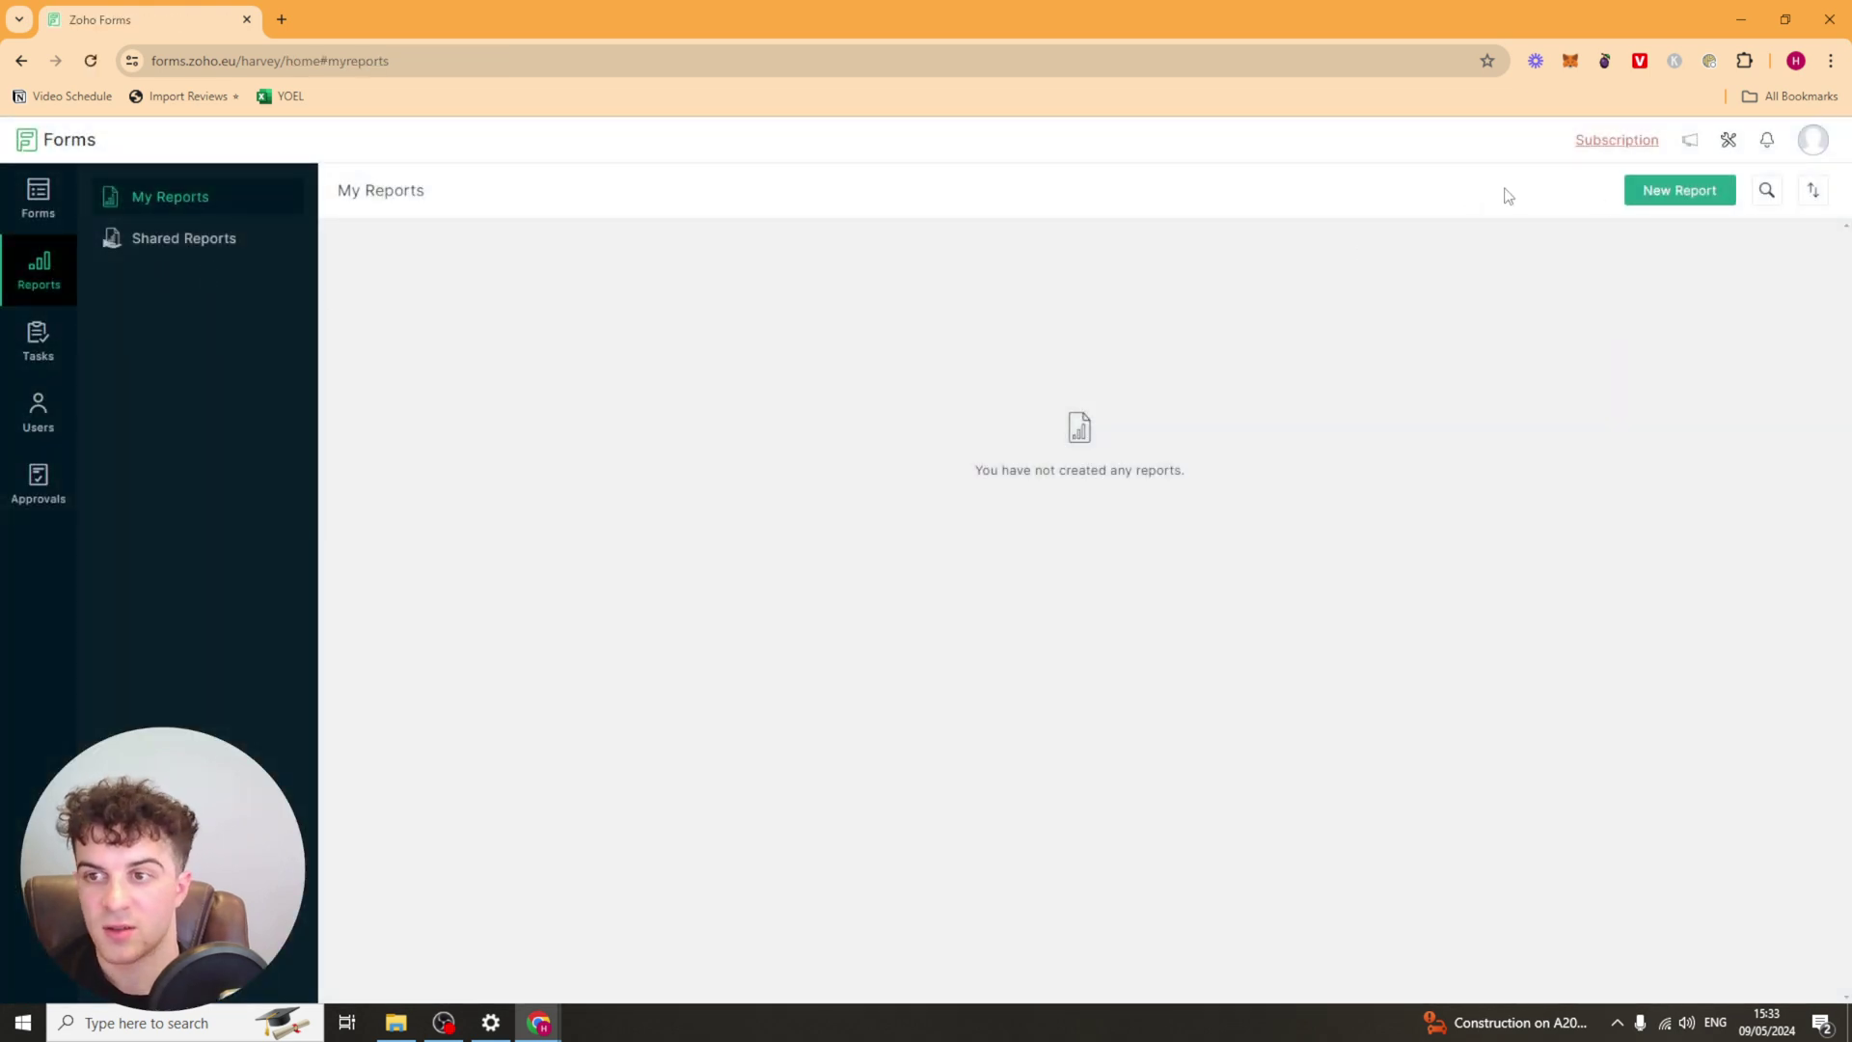
pyautogui.click(1672, 204)
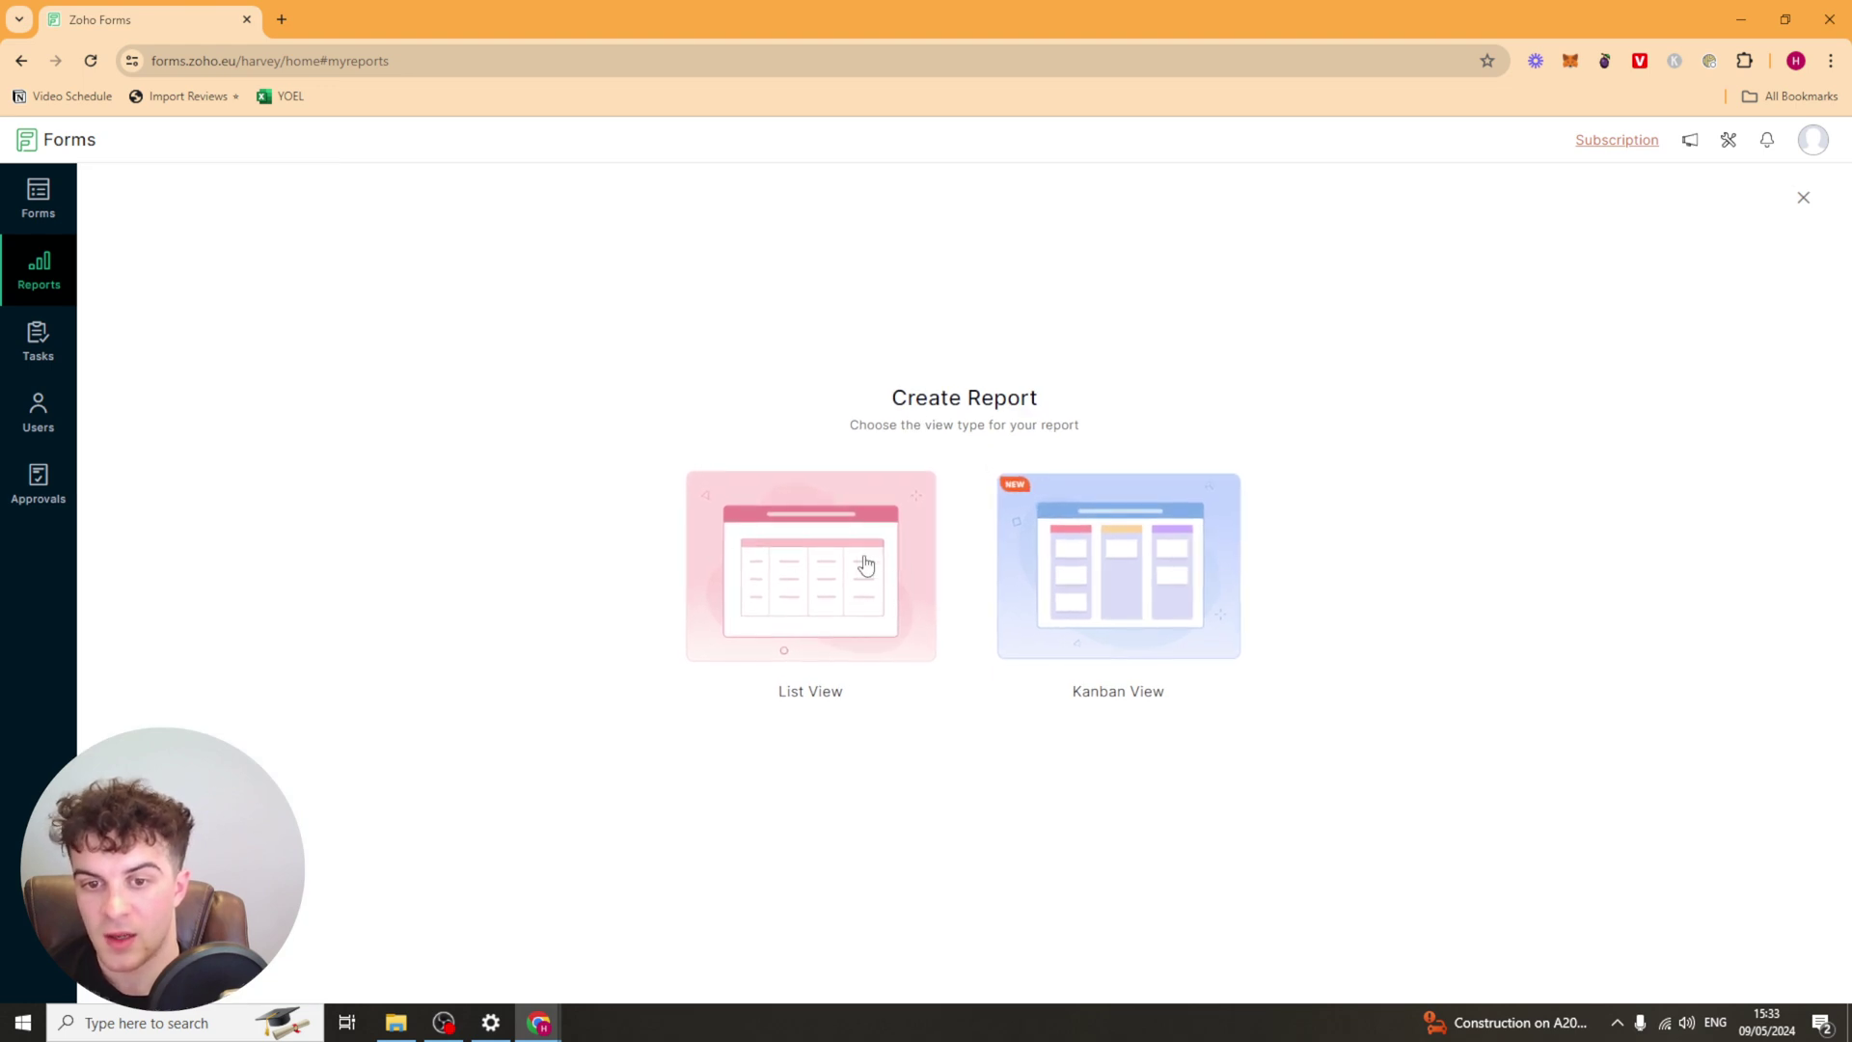
pyautogui.click(815, 561)
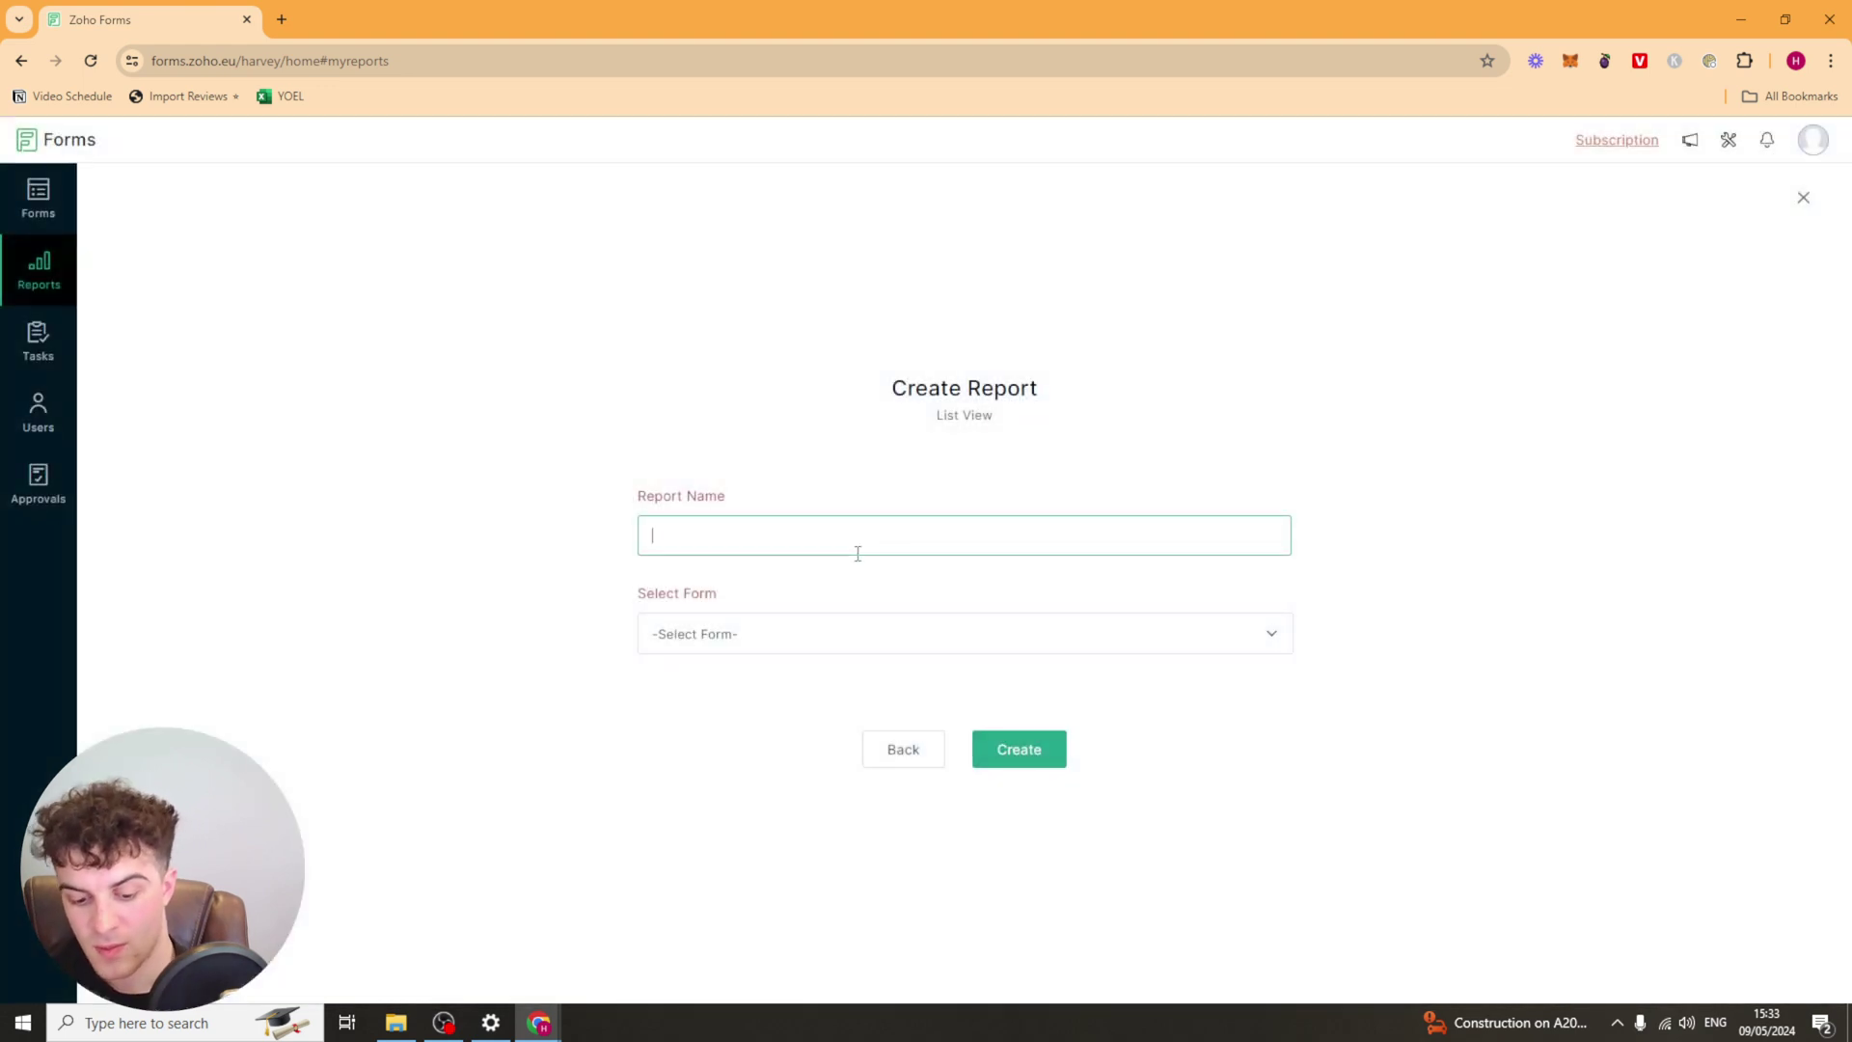
pyautogui.write('adgfadg')
pyautogui.click(785, 642)
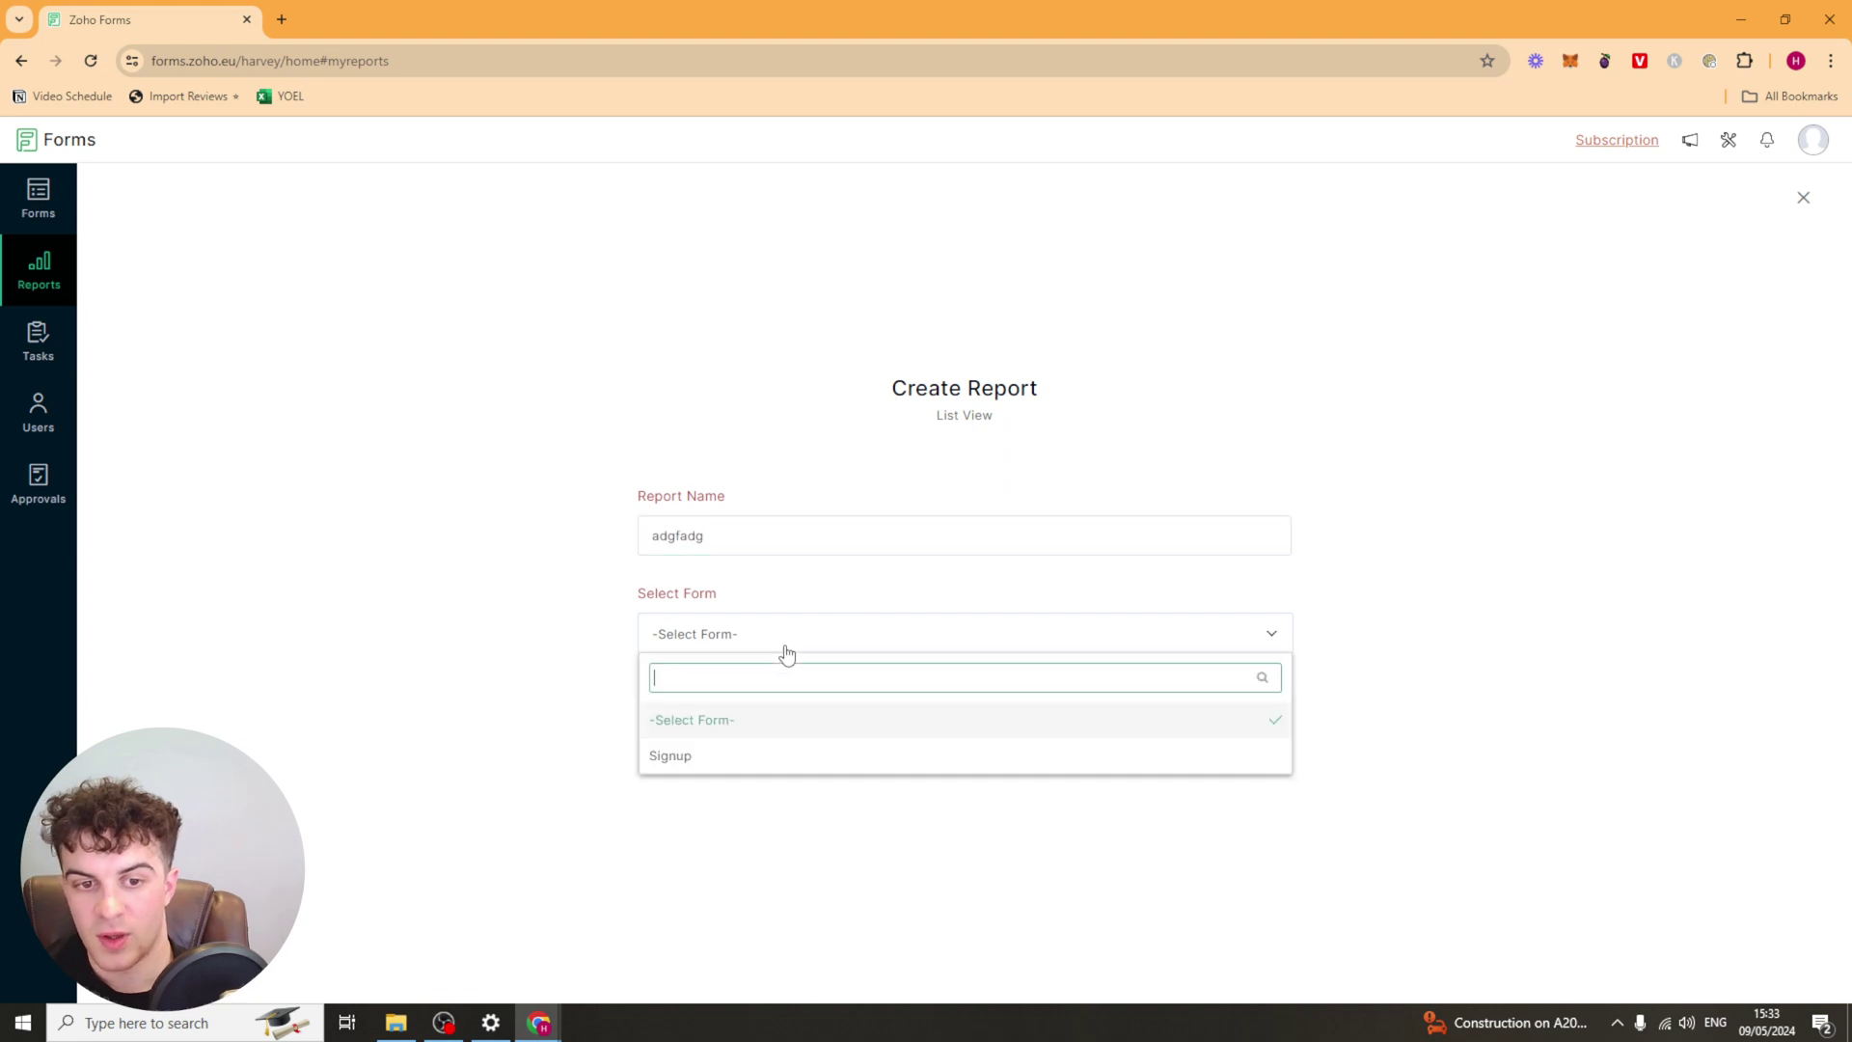
pyautogui.click(745, 758)
pyautogui.click(1002, 750)
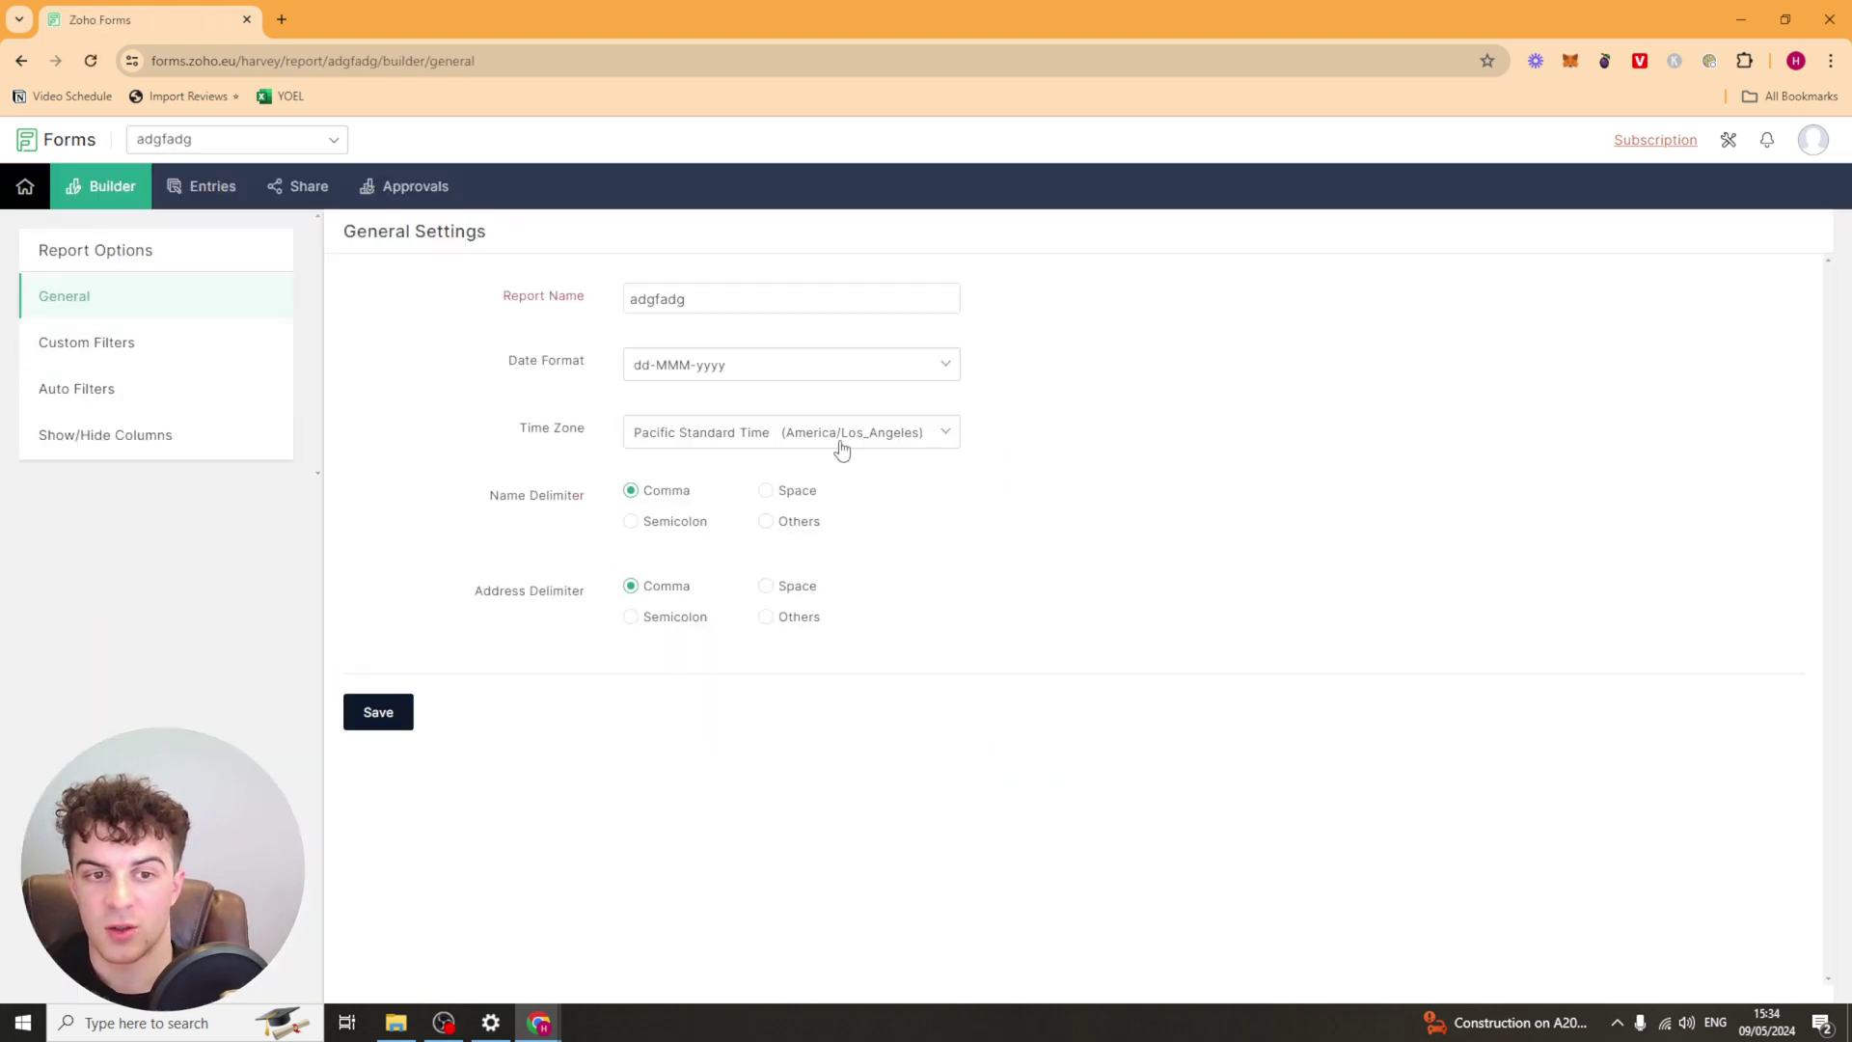
# Review the report's Custom Filters, Auto Filters and Show/Hide Columns settings
pyautogui.click(116, 356)
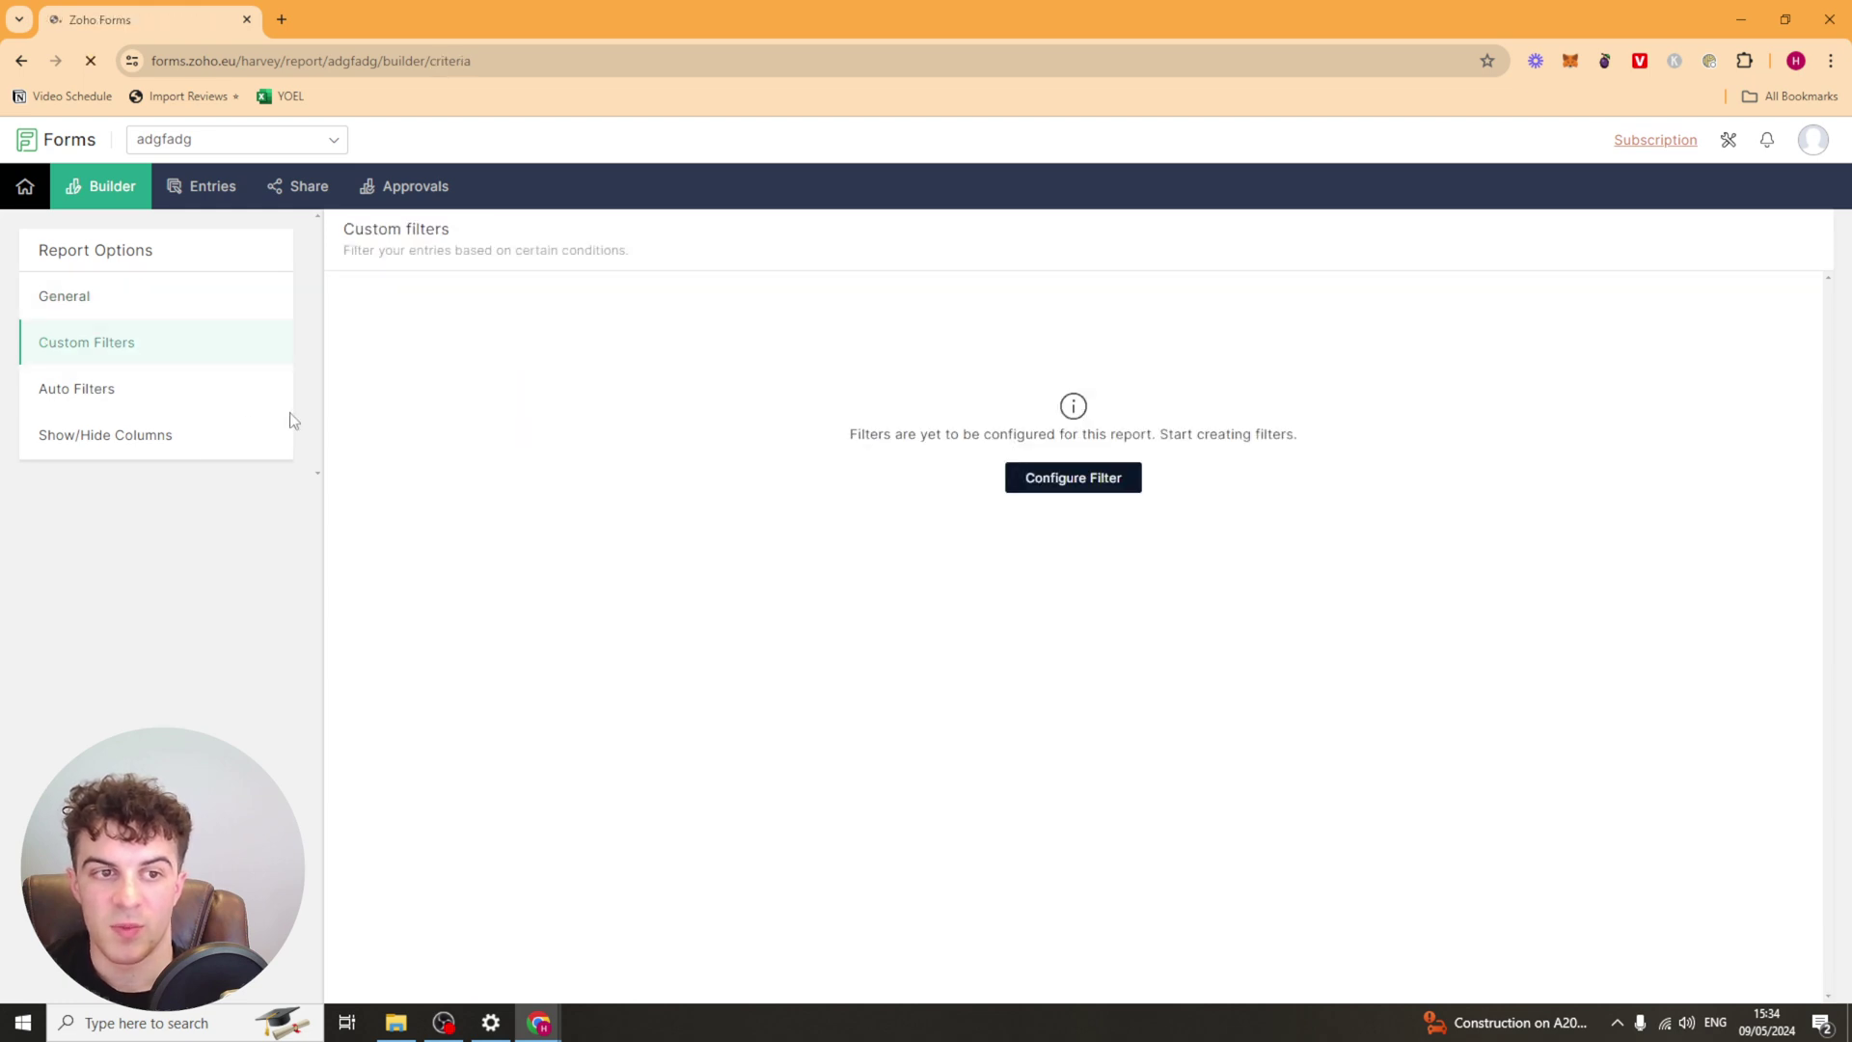
pyautogui.click(193, 391)
pyautogui.click(149, 439)
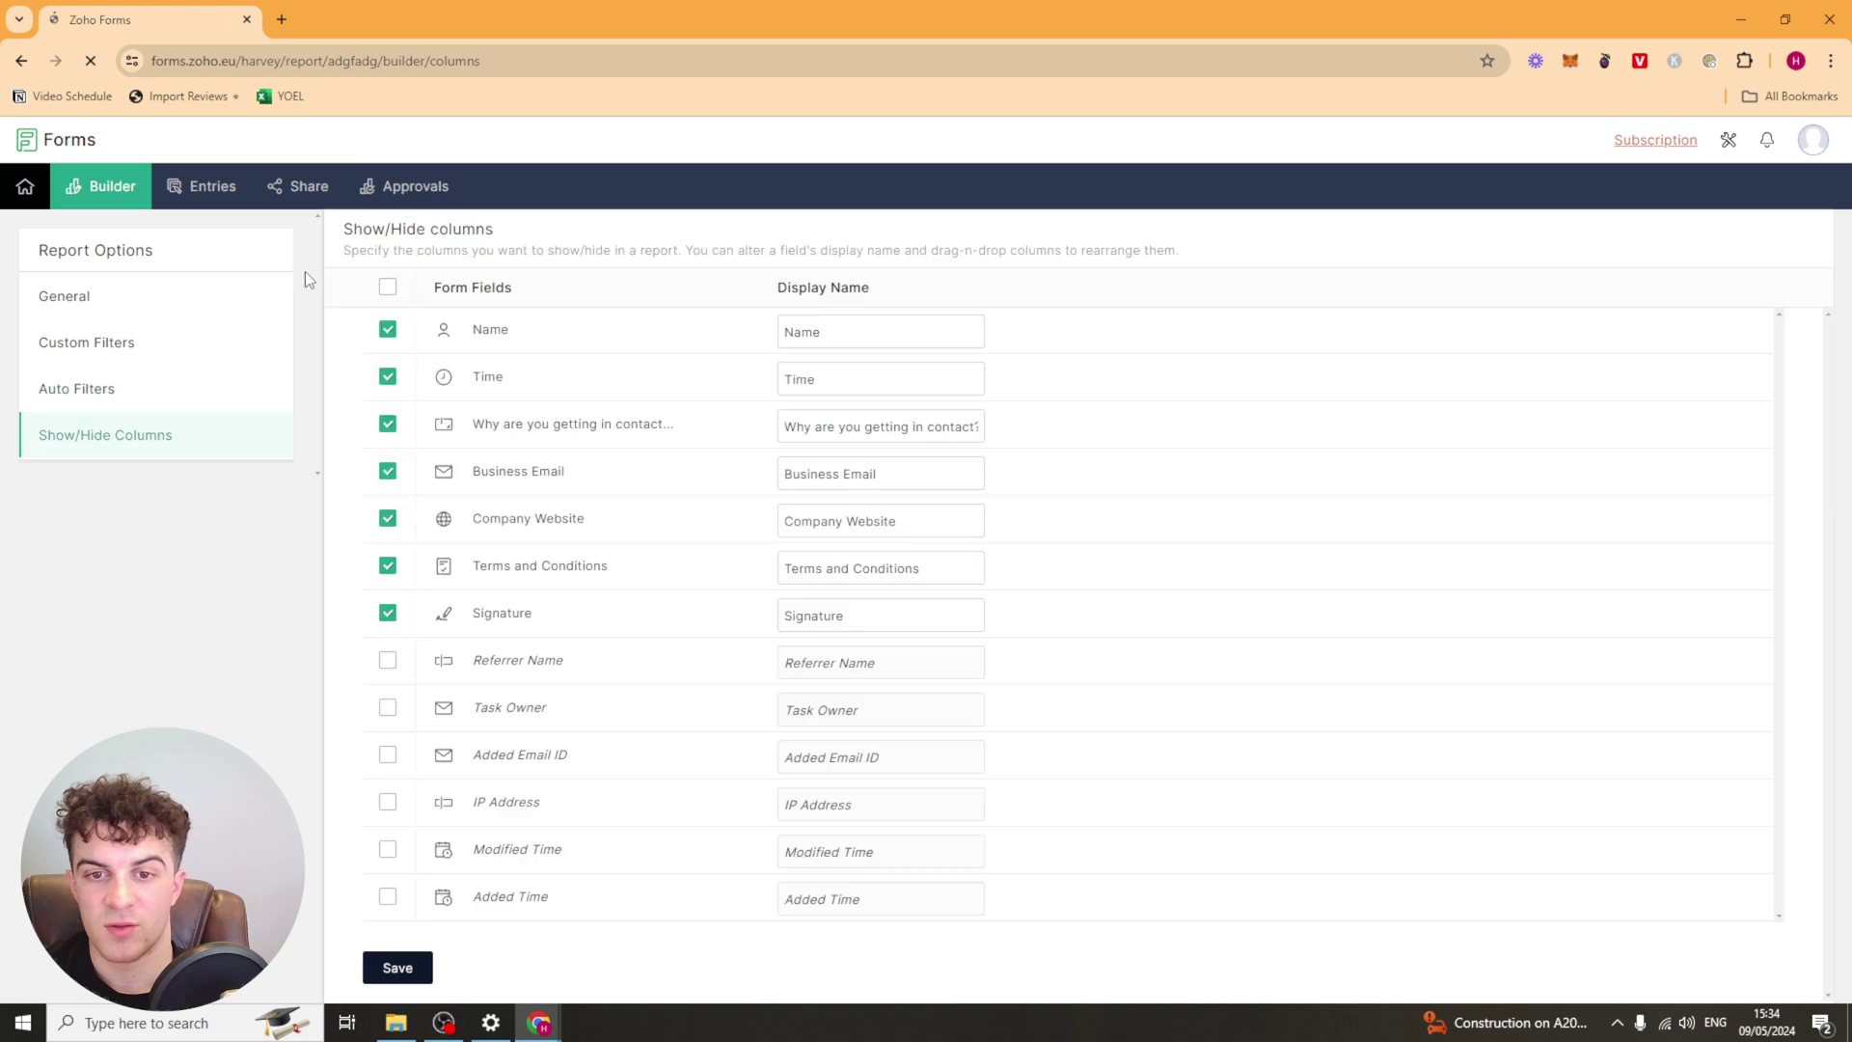
pyautogui.click(30, 201)
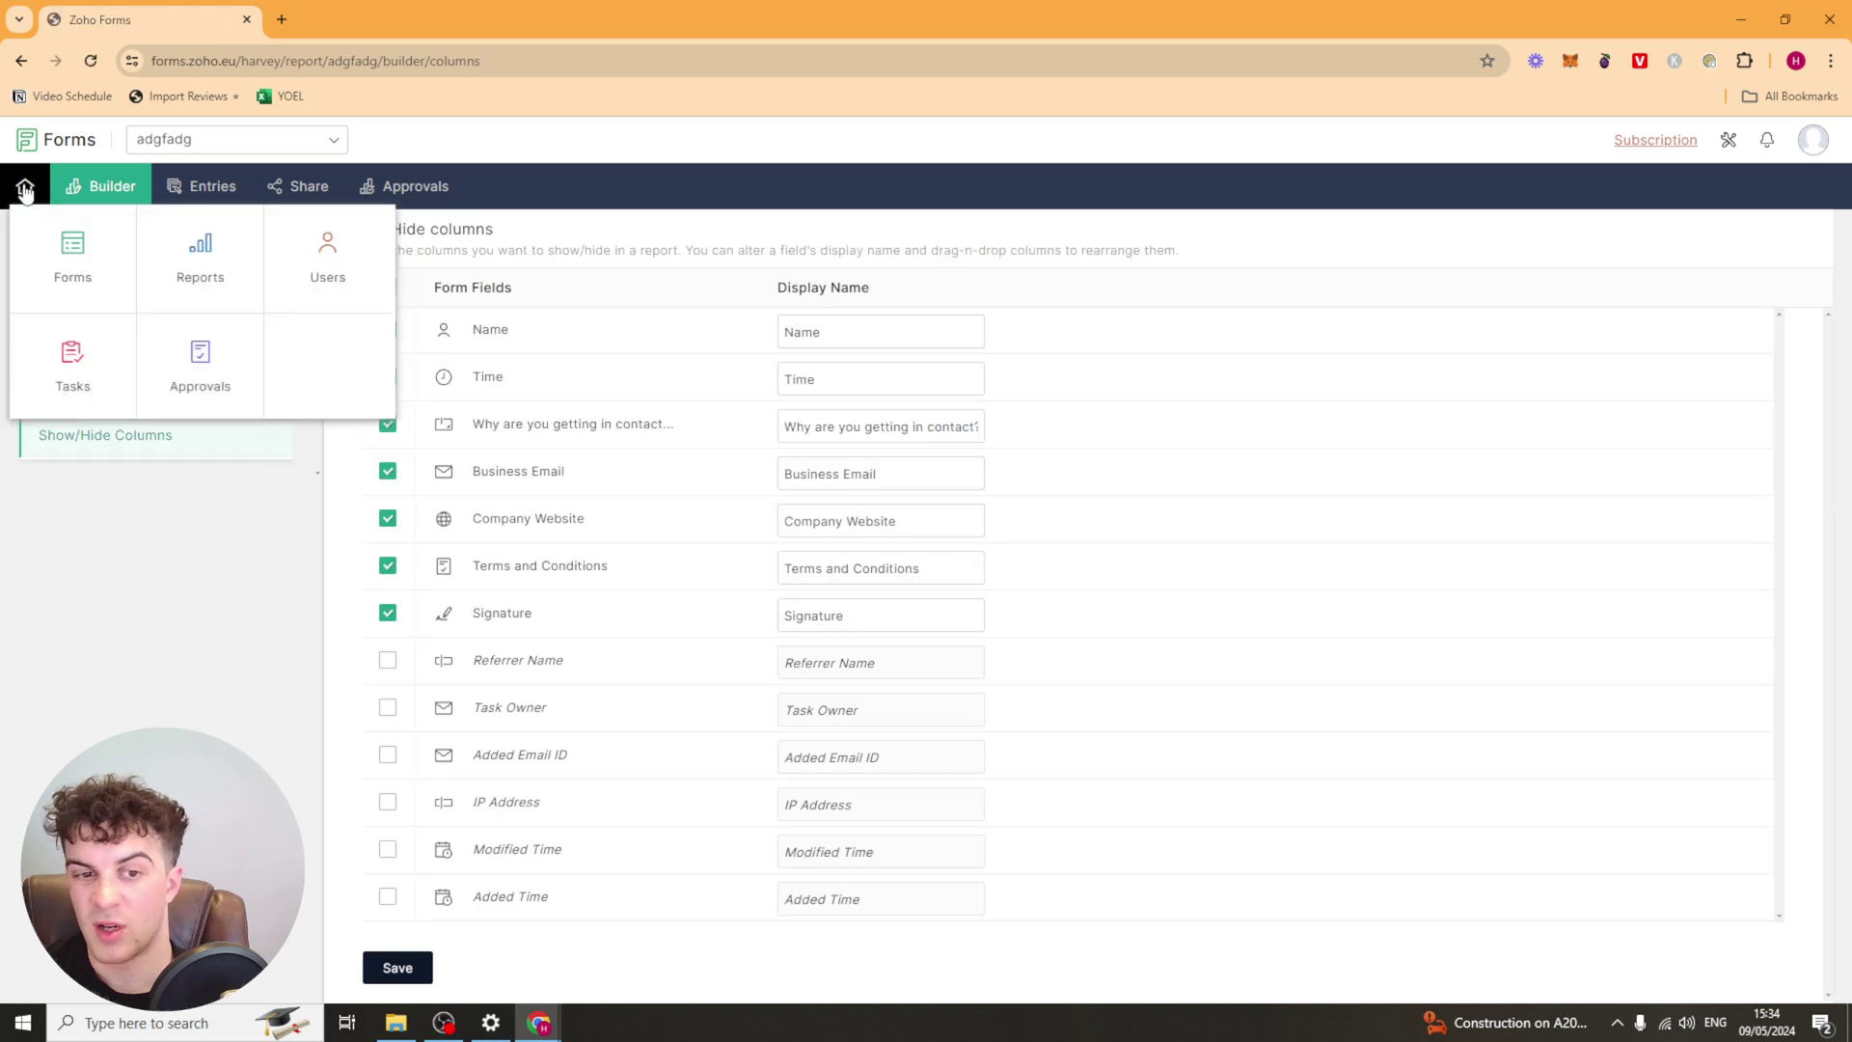
# In Users, attempt Add User, dismiss the upgrade prompt, and filter by Admin, User and Respondent
pyautogui.click(305, 290)
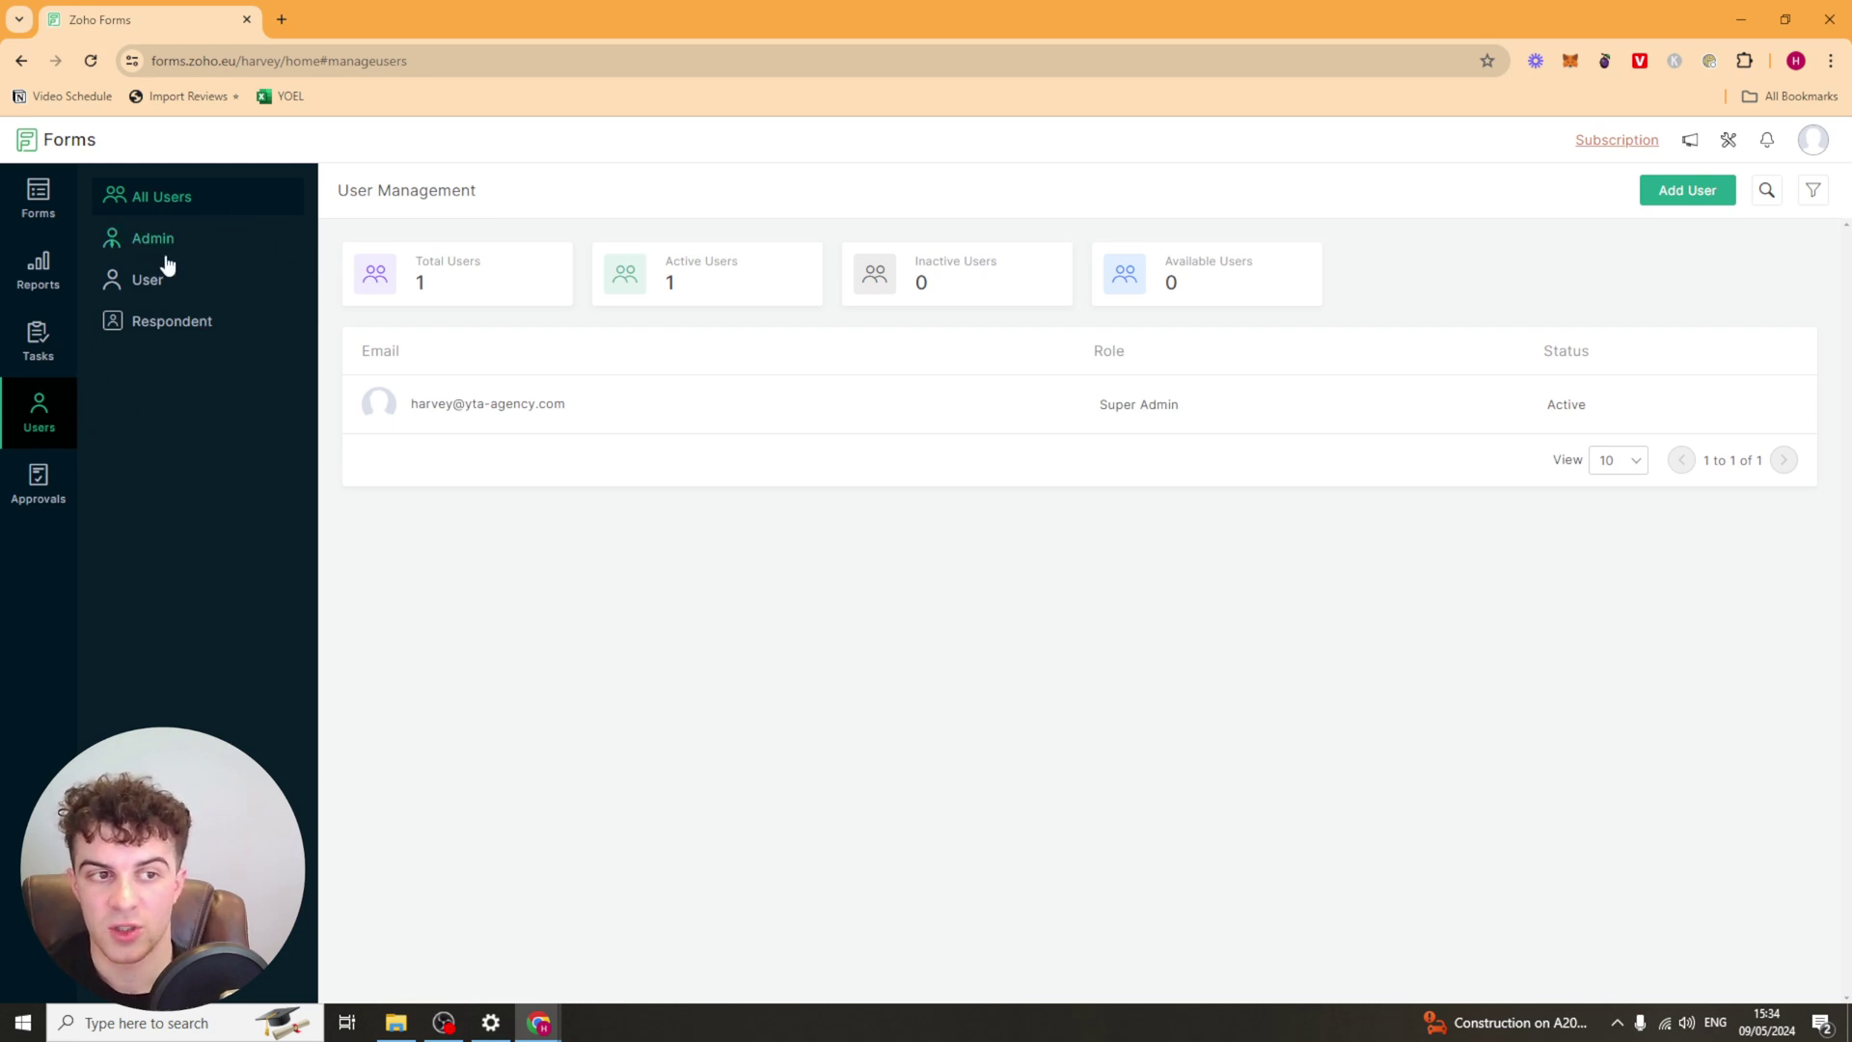
pyautogui.click(1690, 190)
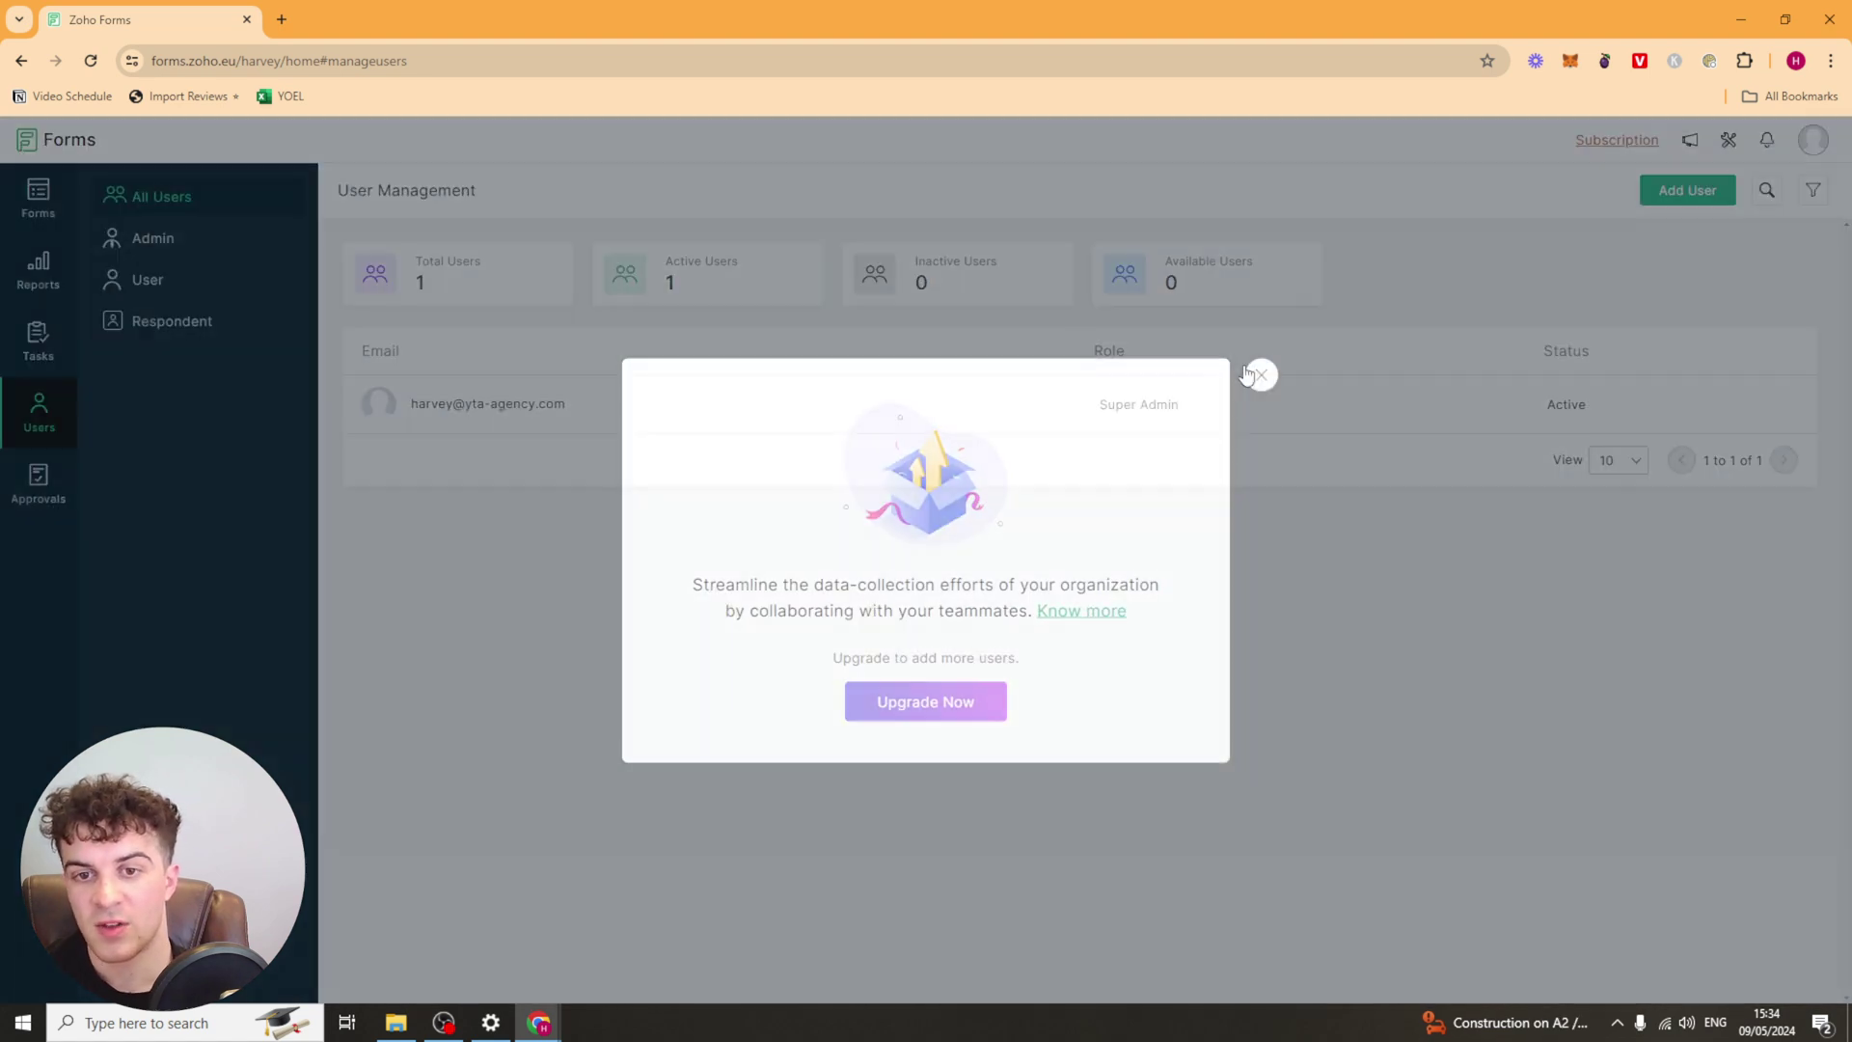
pyautogui.click(1261, 374)
pyautogui.click(179, 250)
pyautogui.click(166, 277)
pyautogui.click(179, 323)
pyautogui.click(159, 244)
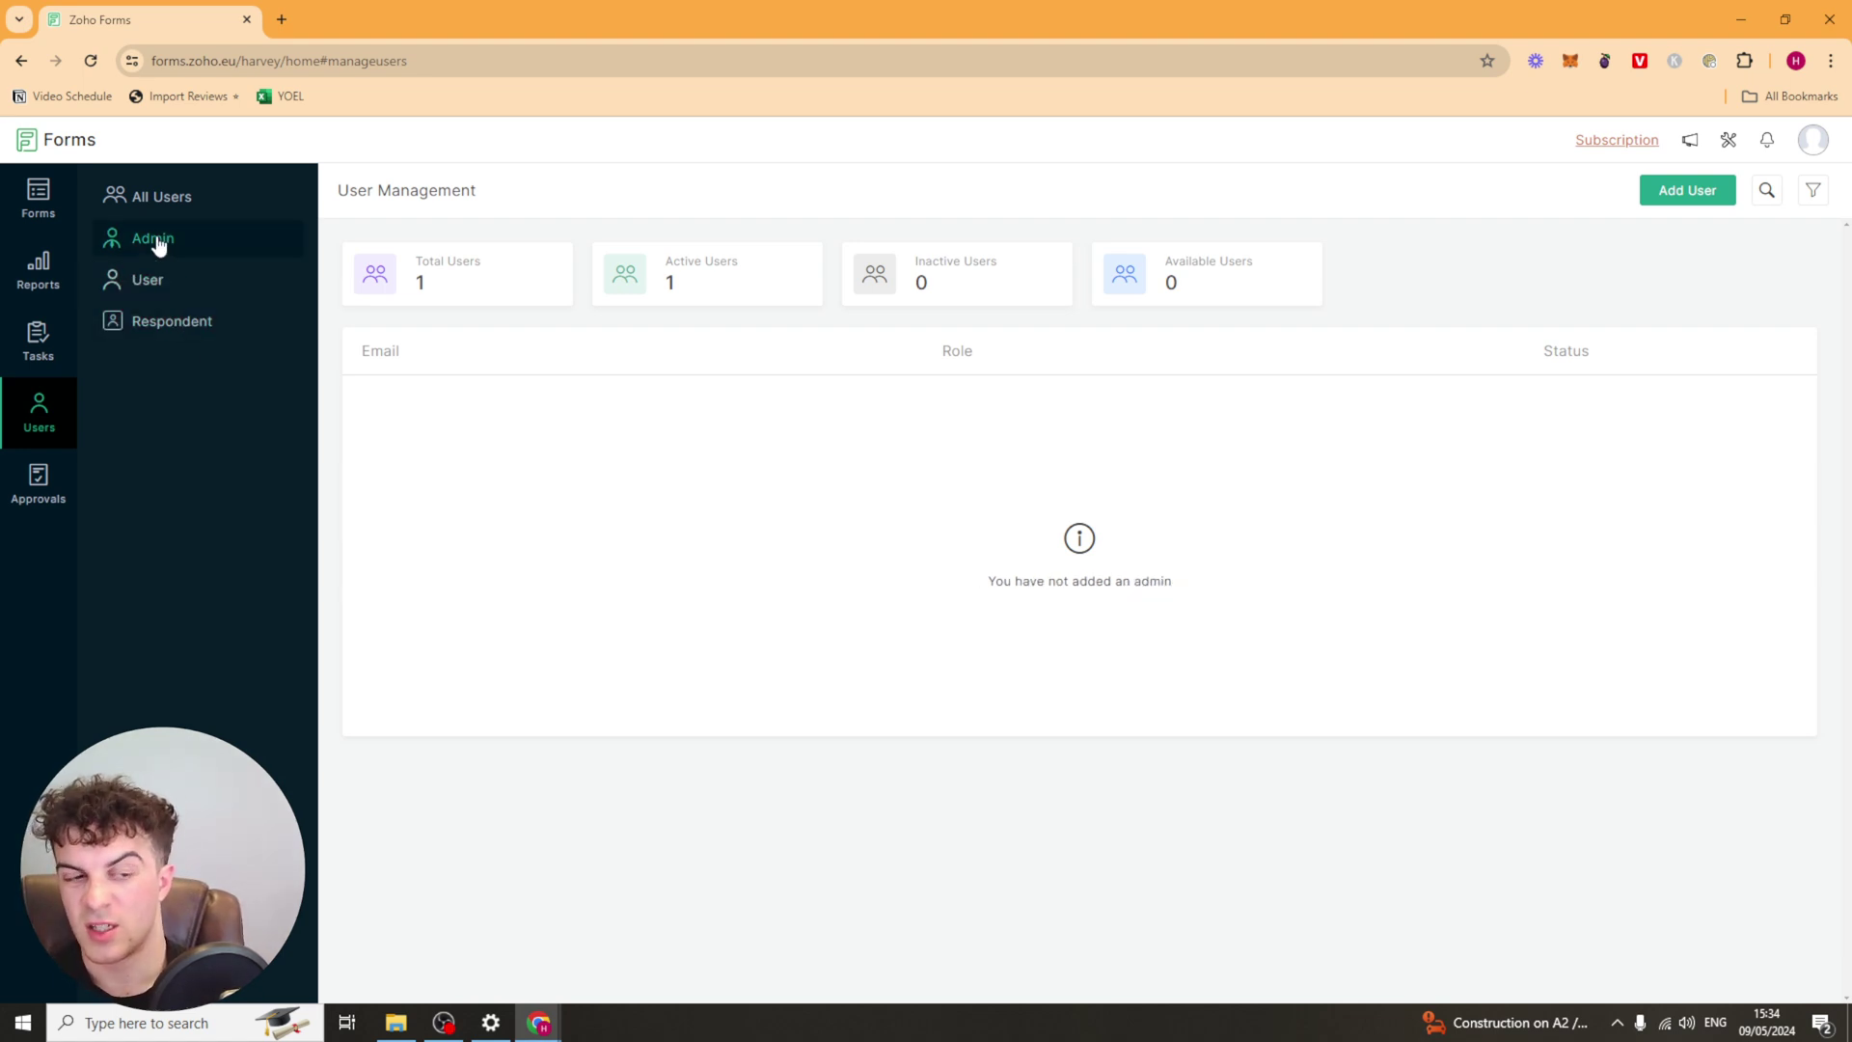
# Visit Approvals and the empty Tasks page, then open the subscription link to view pricing plans
pyautogui.click(39, 484)
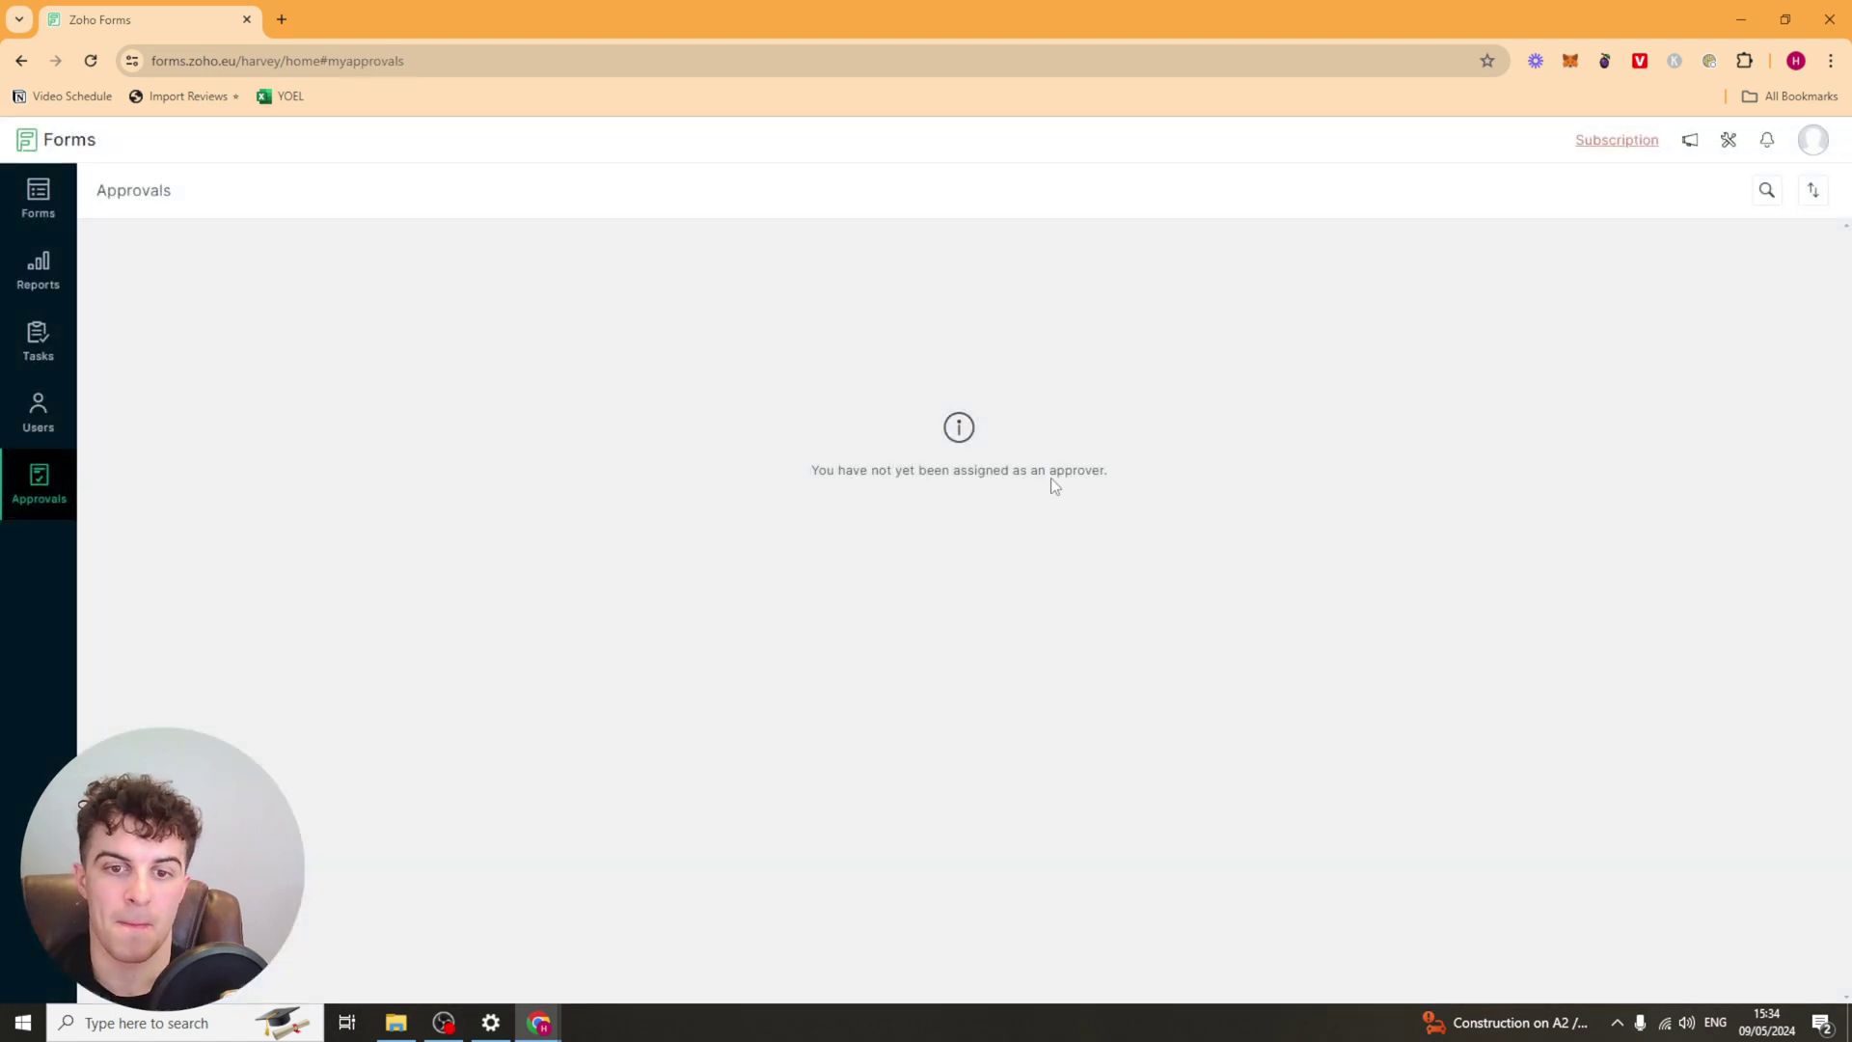
pyautogui.moveTo(955, 473); pyautogui.dragTo(1056, 473)
pyautogui.click(1074, 473)
pyautogui.click(48, 144)
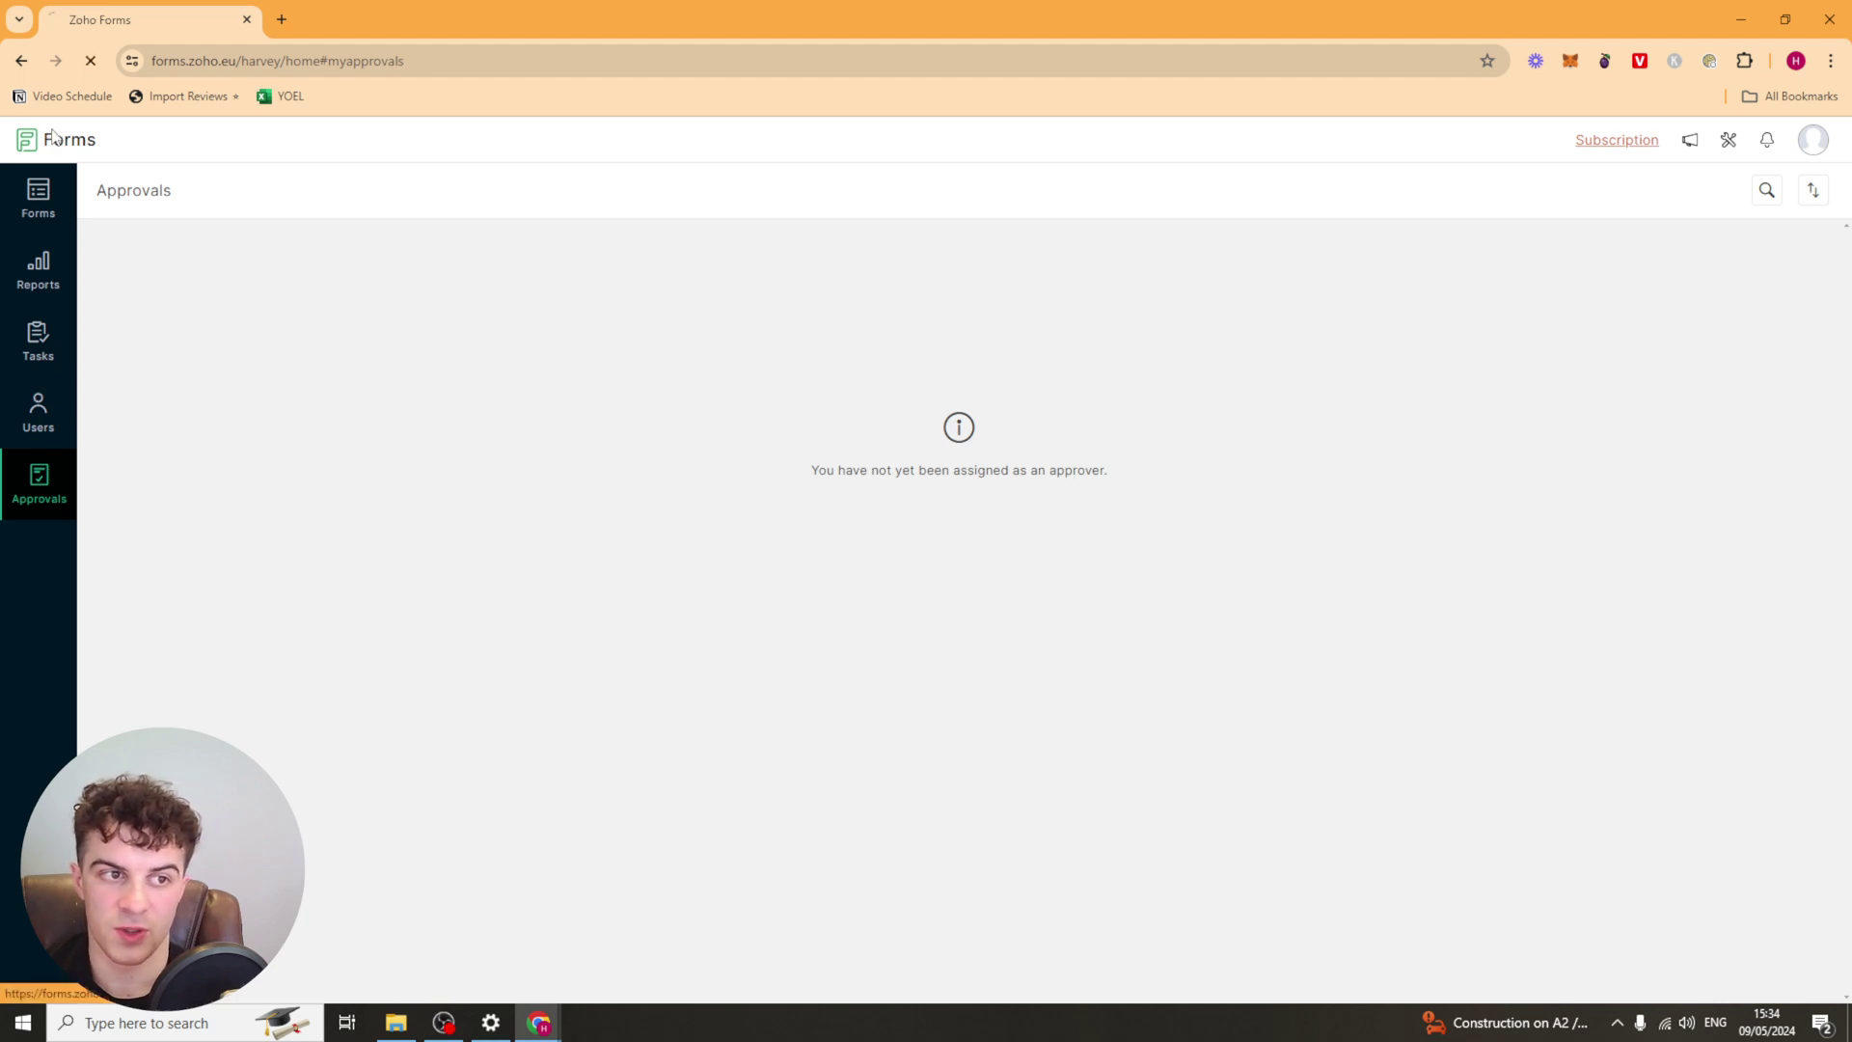
pyautogui.rightClick(1635, 147)
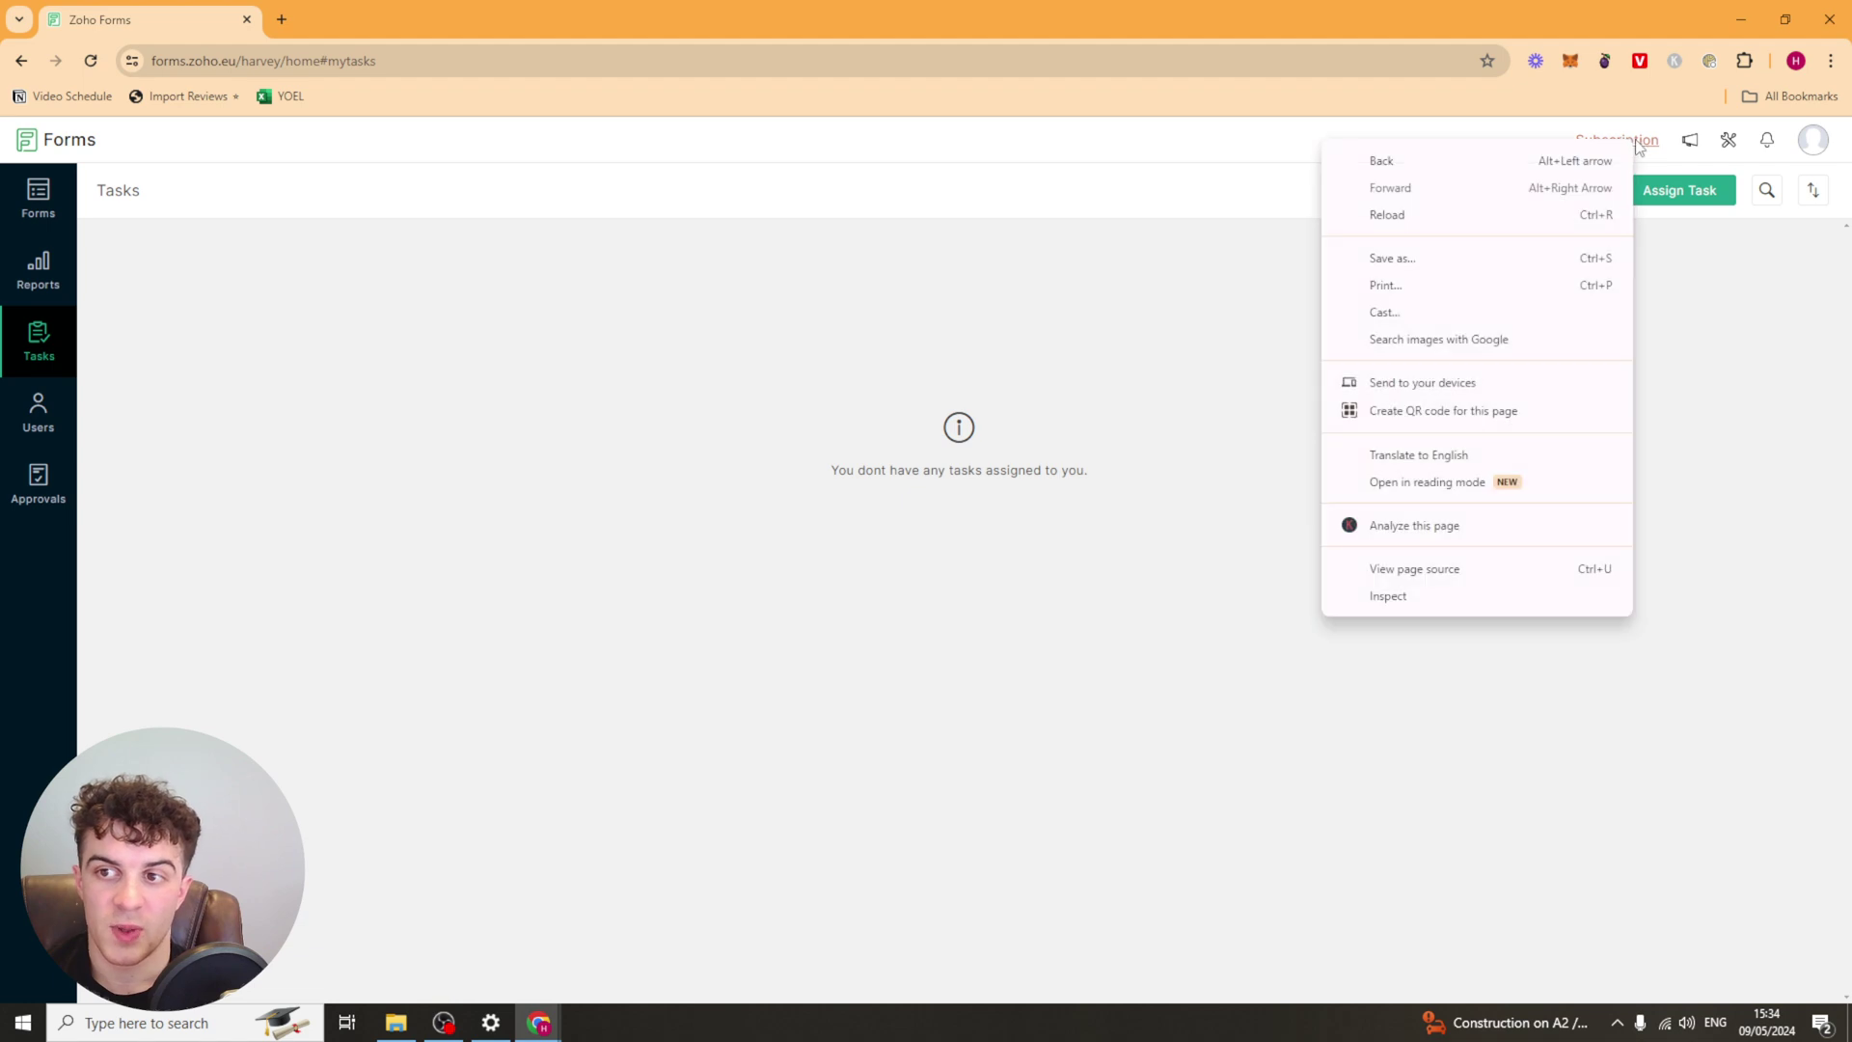
# Show Zoho Forms plans with monthly pricing: Basic £9, Standard £22, Professional £45, Premium £90
pyautogui.click(1265, 162)
pyautogui.click(1596, 148)
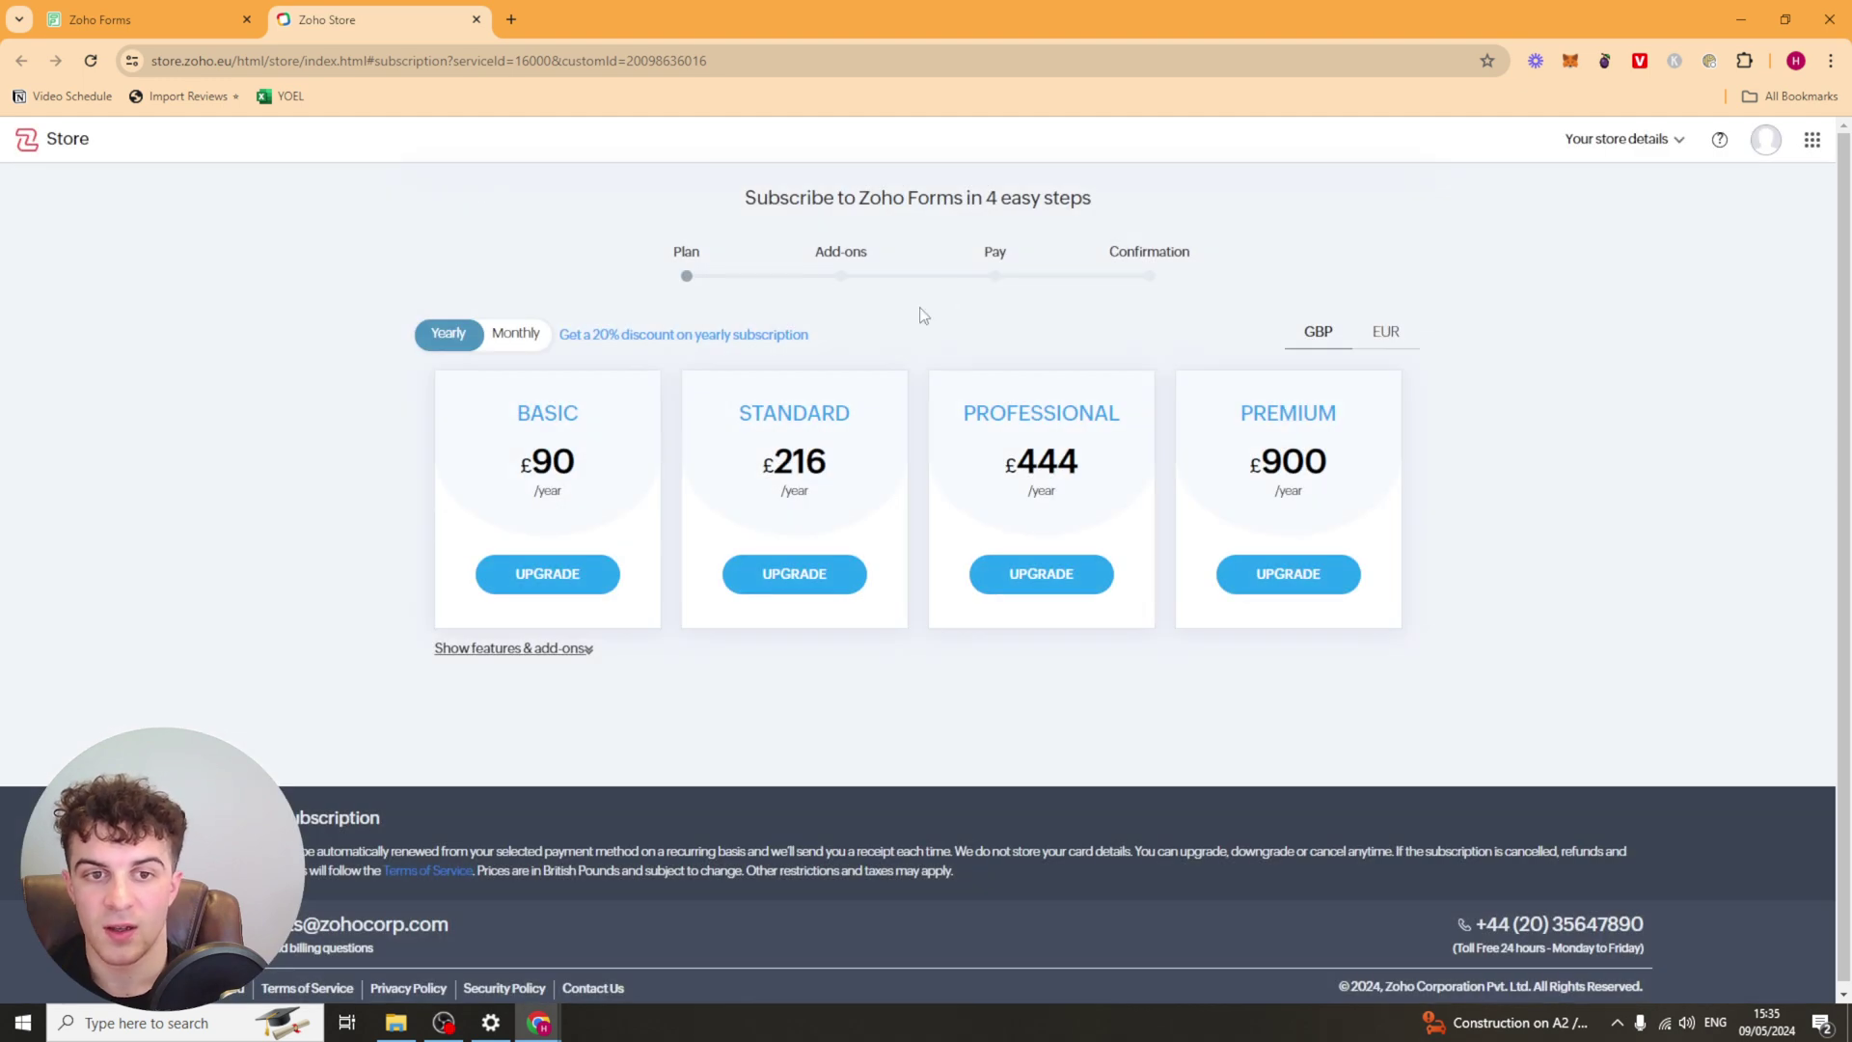
pyautogui.click(497, 350)
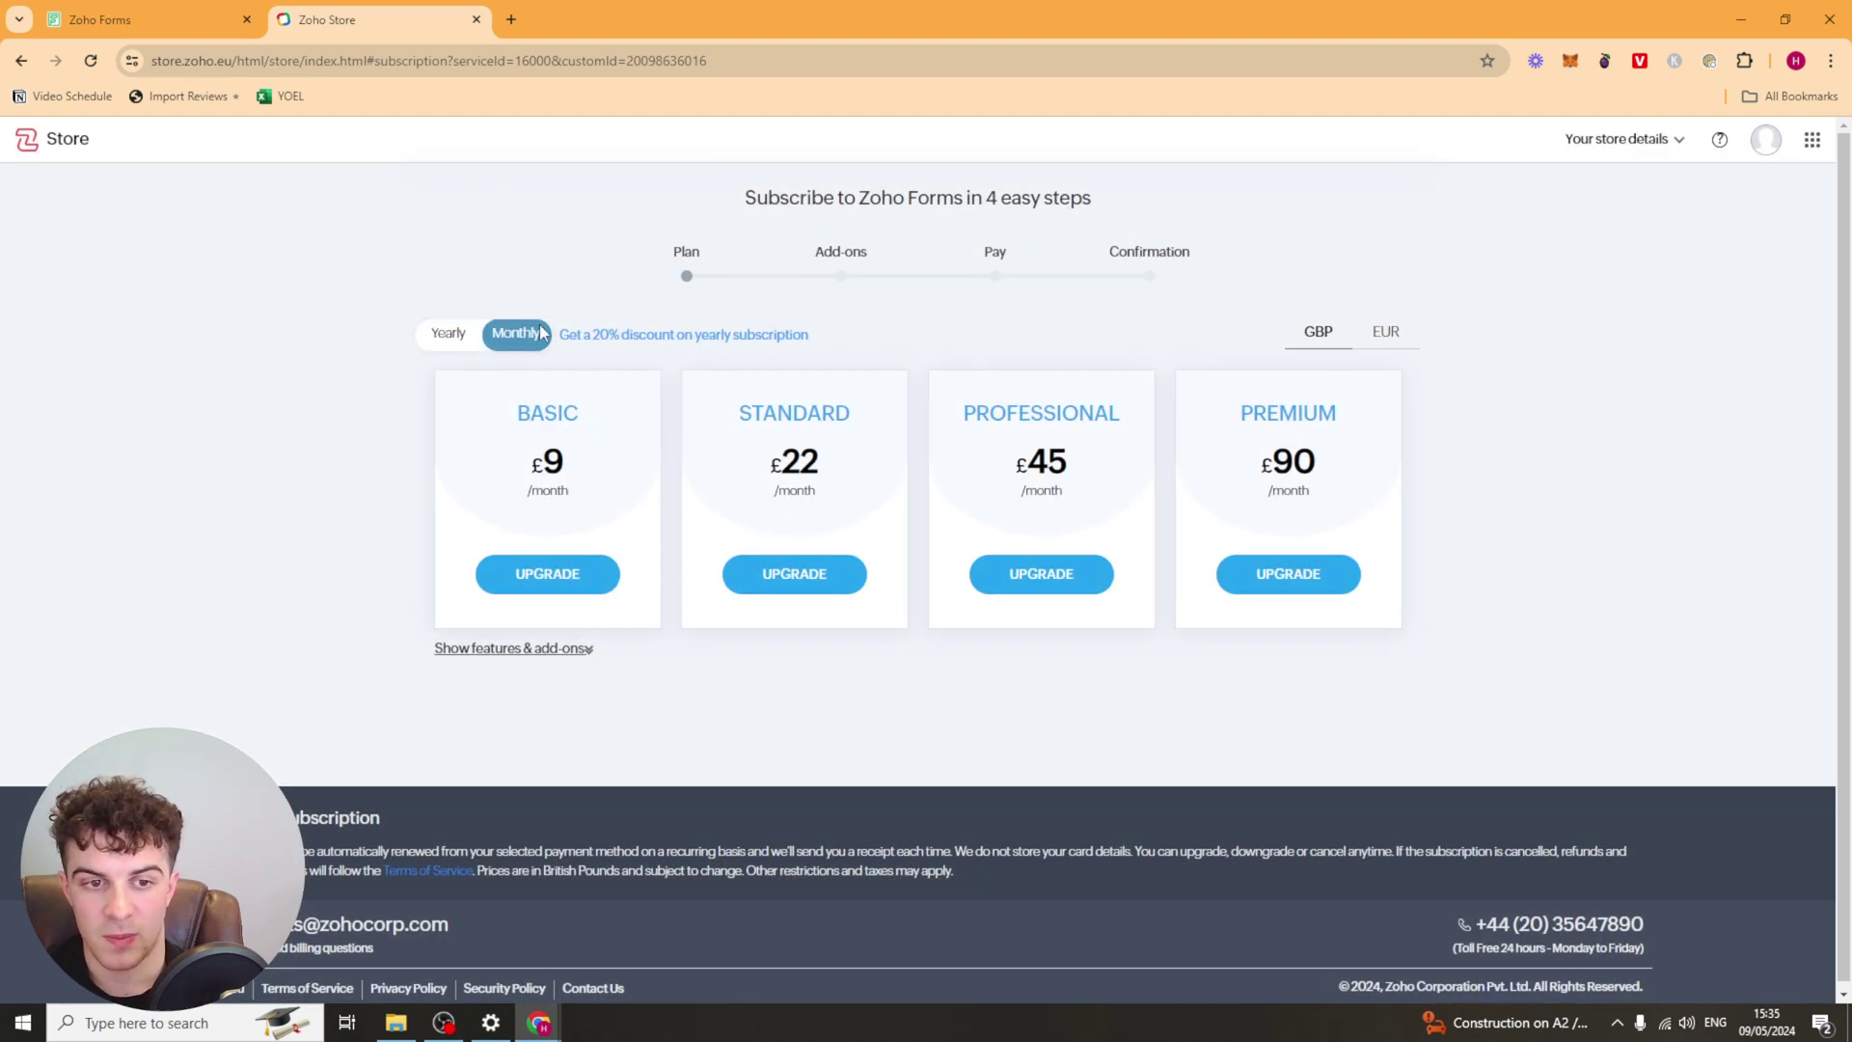
pyautogui.moveTo(519, 417); pyautogui.dragTo(605, 504)
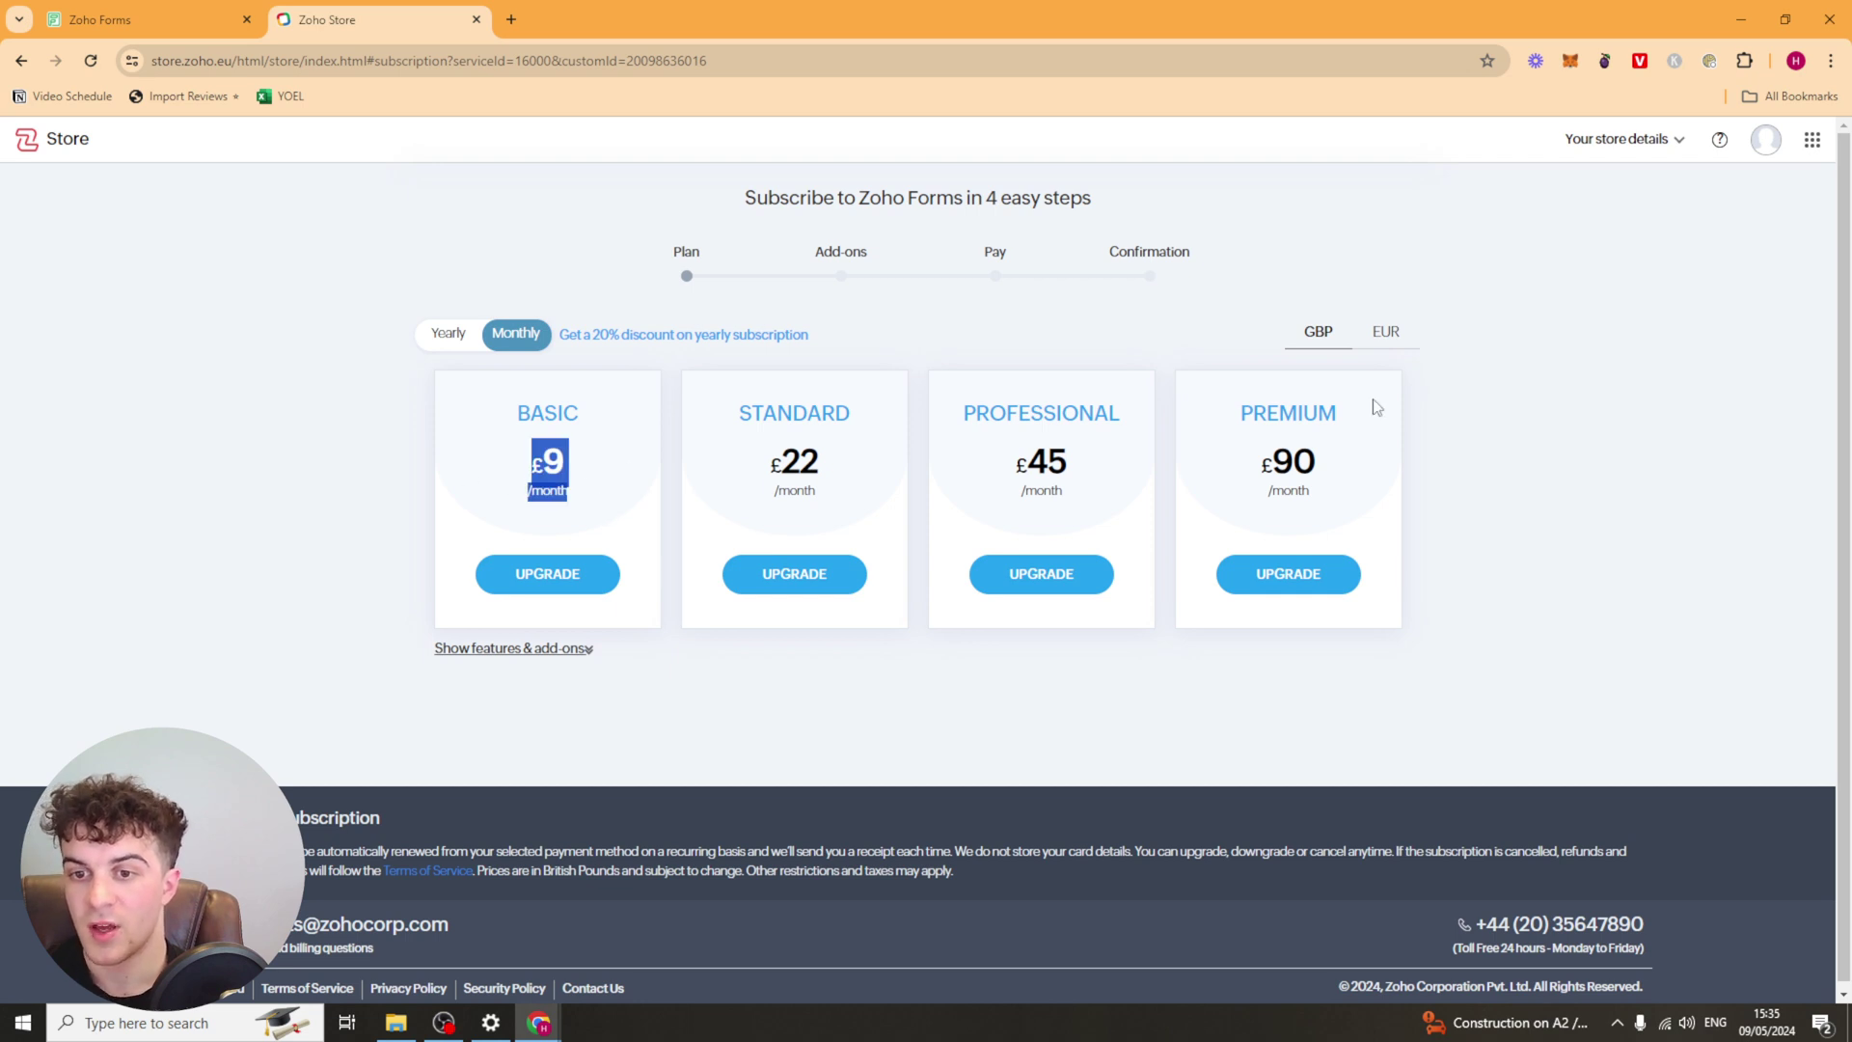
pyautogui.moveTo(807, 463); pyautogui.dragTo(951, 475)
pyautogui.click(1299, 464)
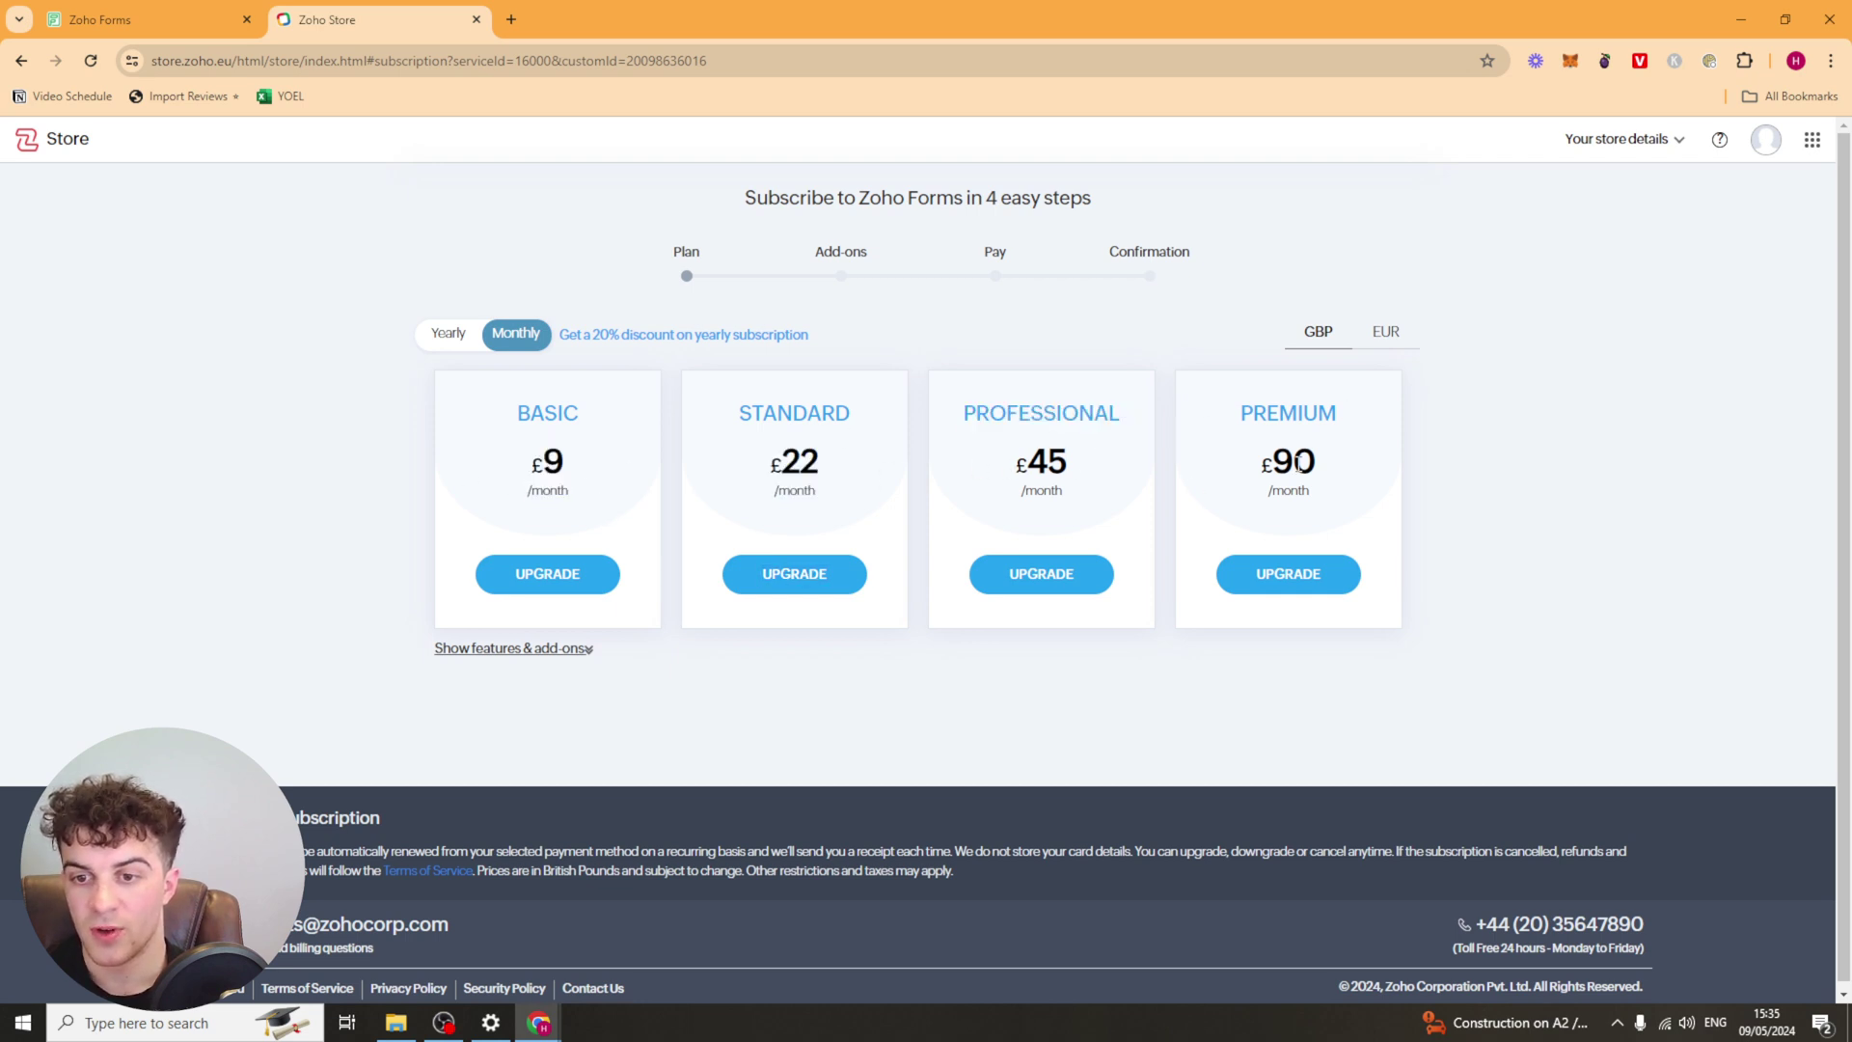
# Expand each plan's features and add-ons and scroll through them
pyautogui.click(529, 649)
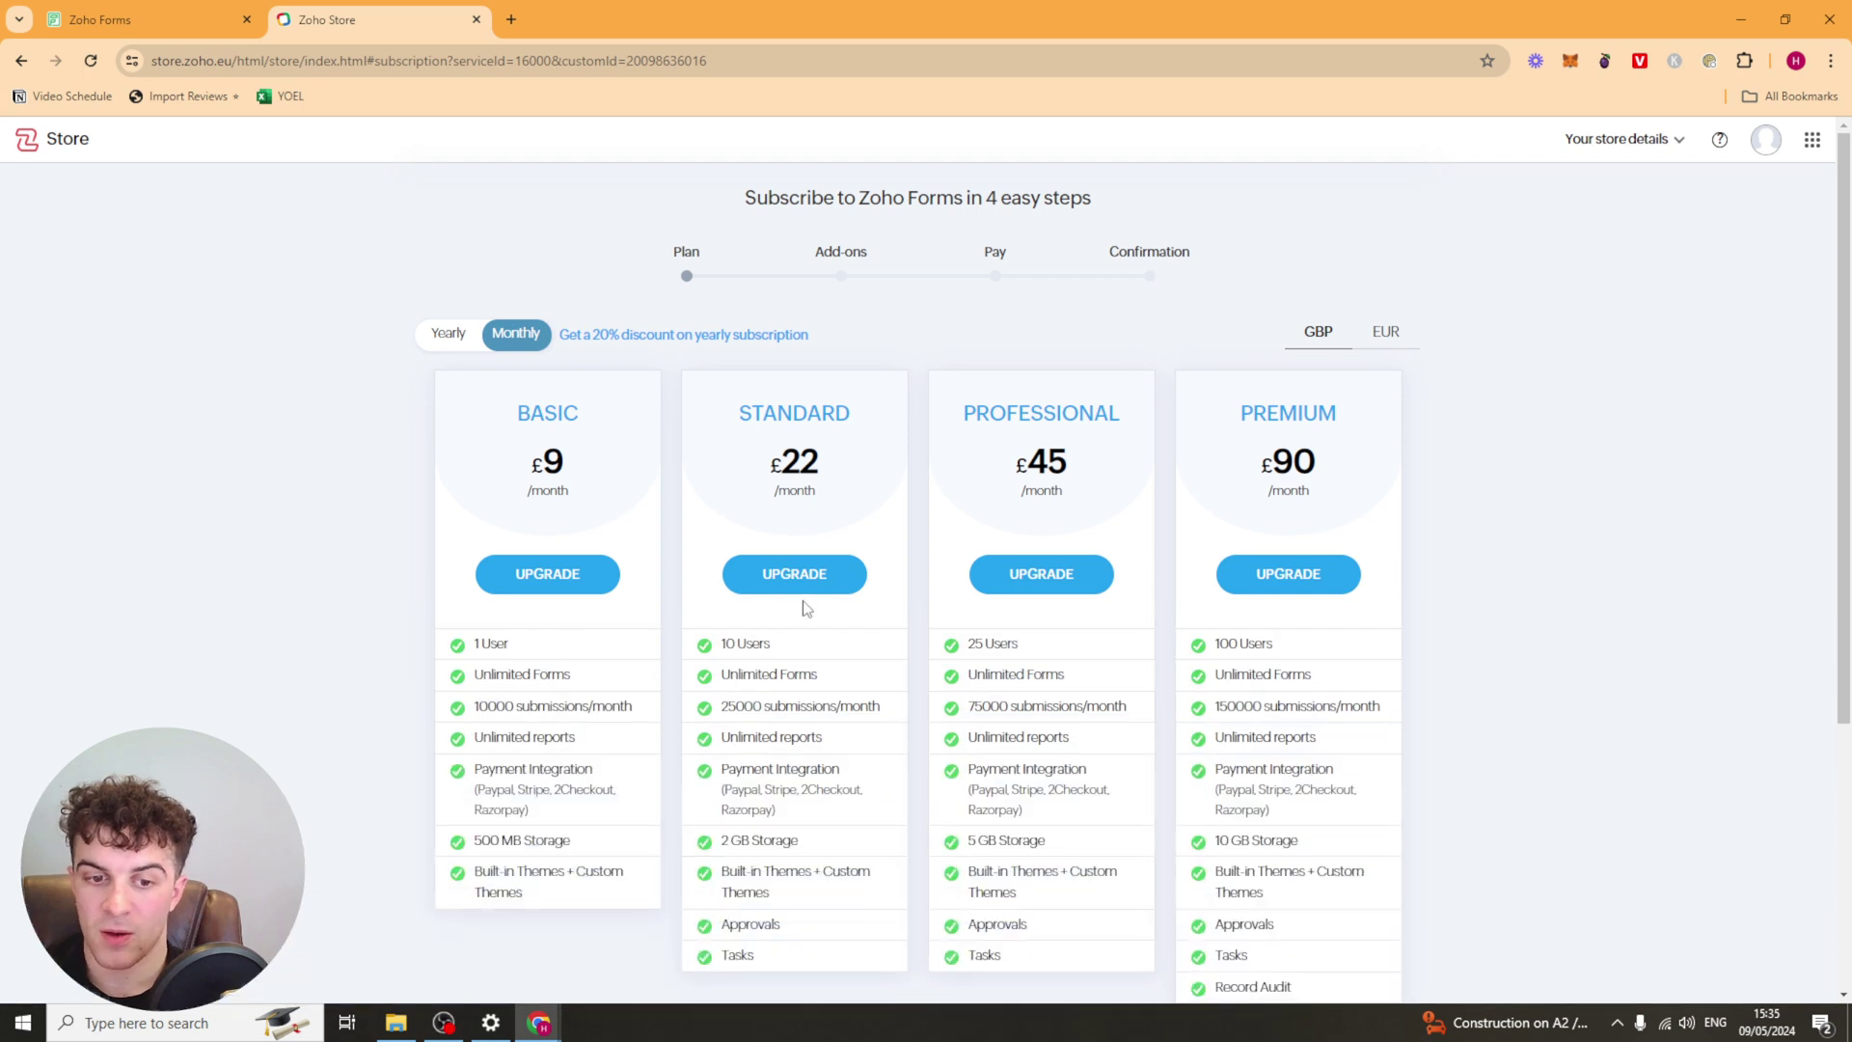
pyautogui.scroll(-3, 758, 676)
pyautogui.scroll(1, 740, 553)
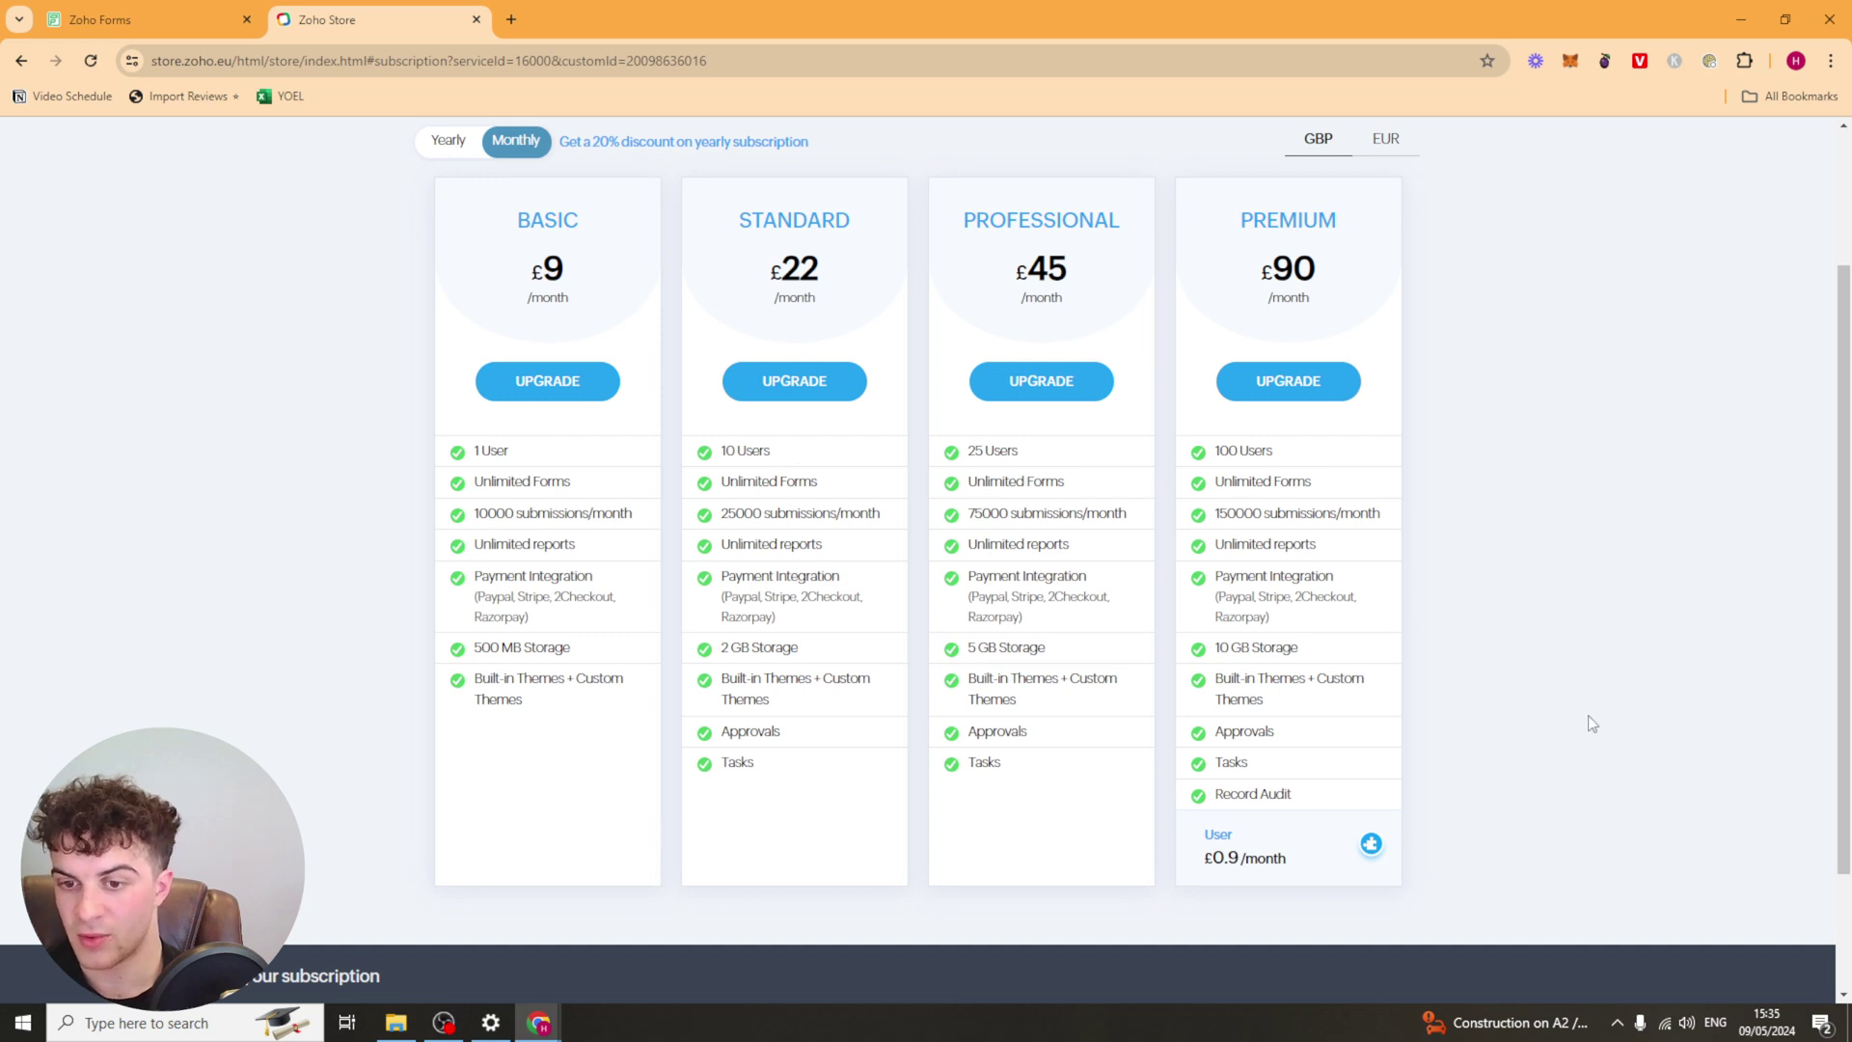
pyautogui.scroll(2, 1593, 723)
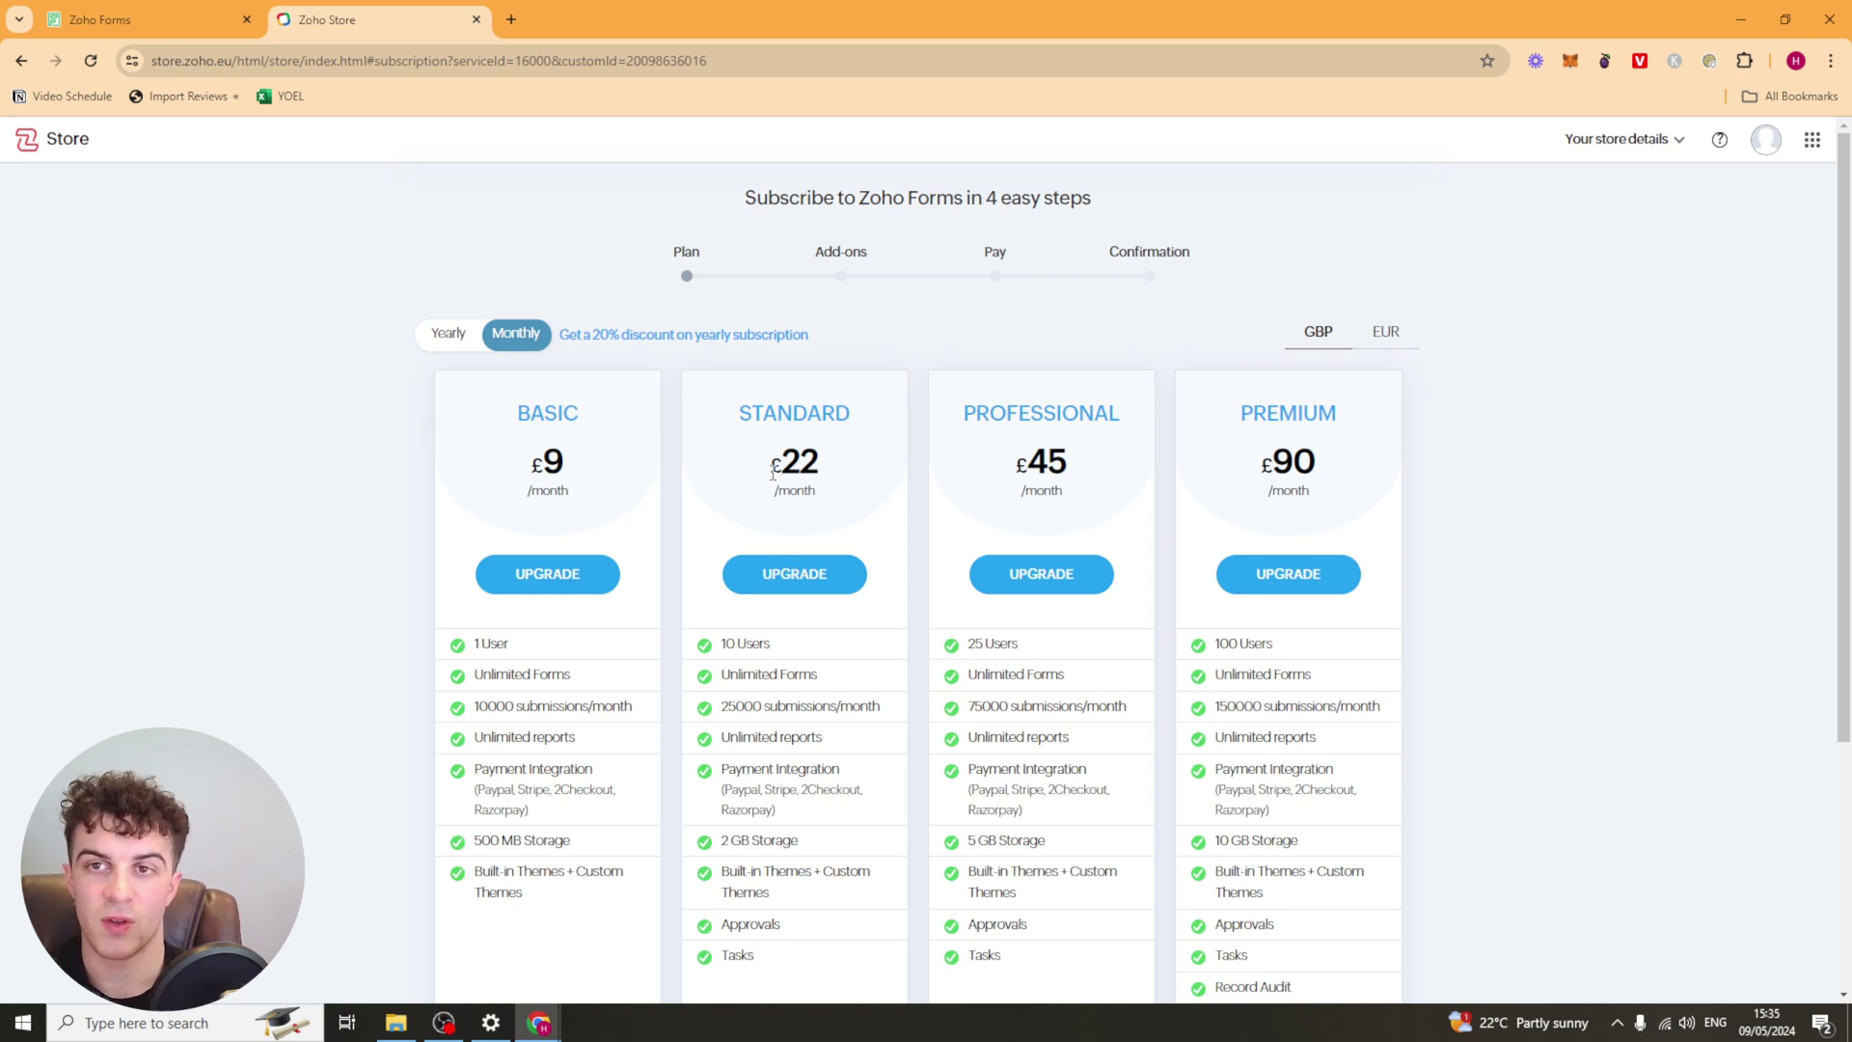
pyautogui.click(105, 24)
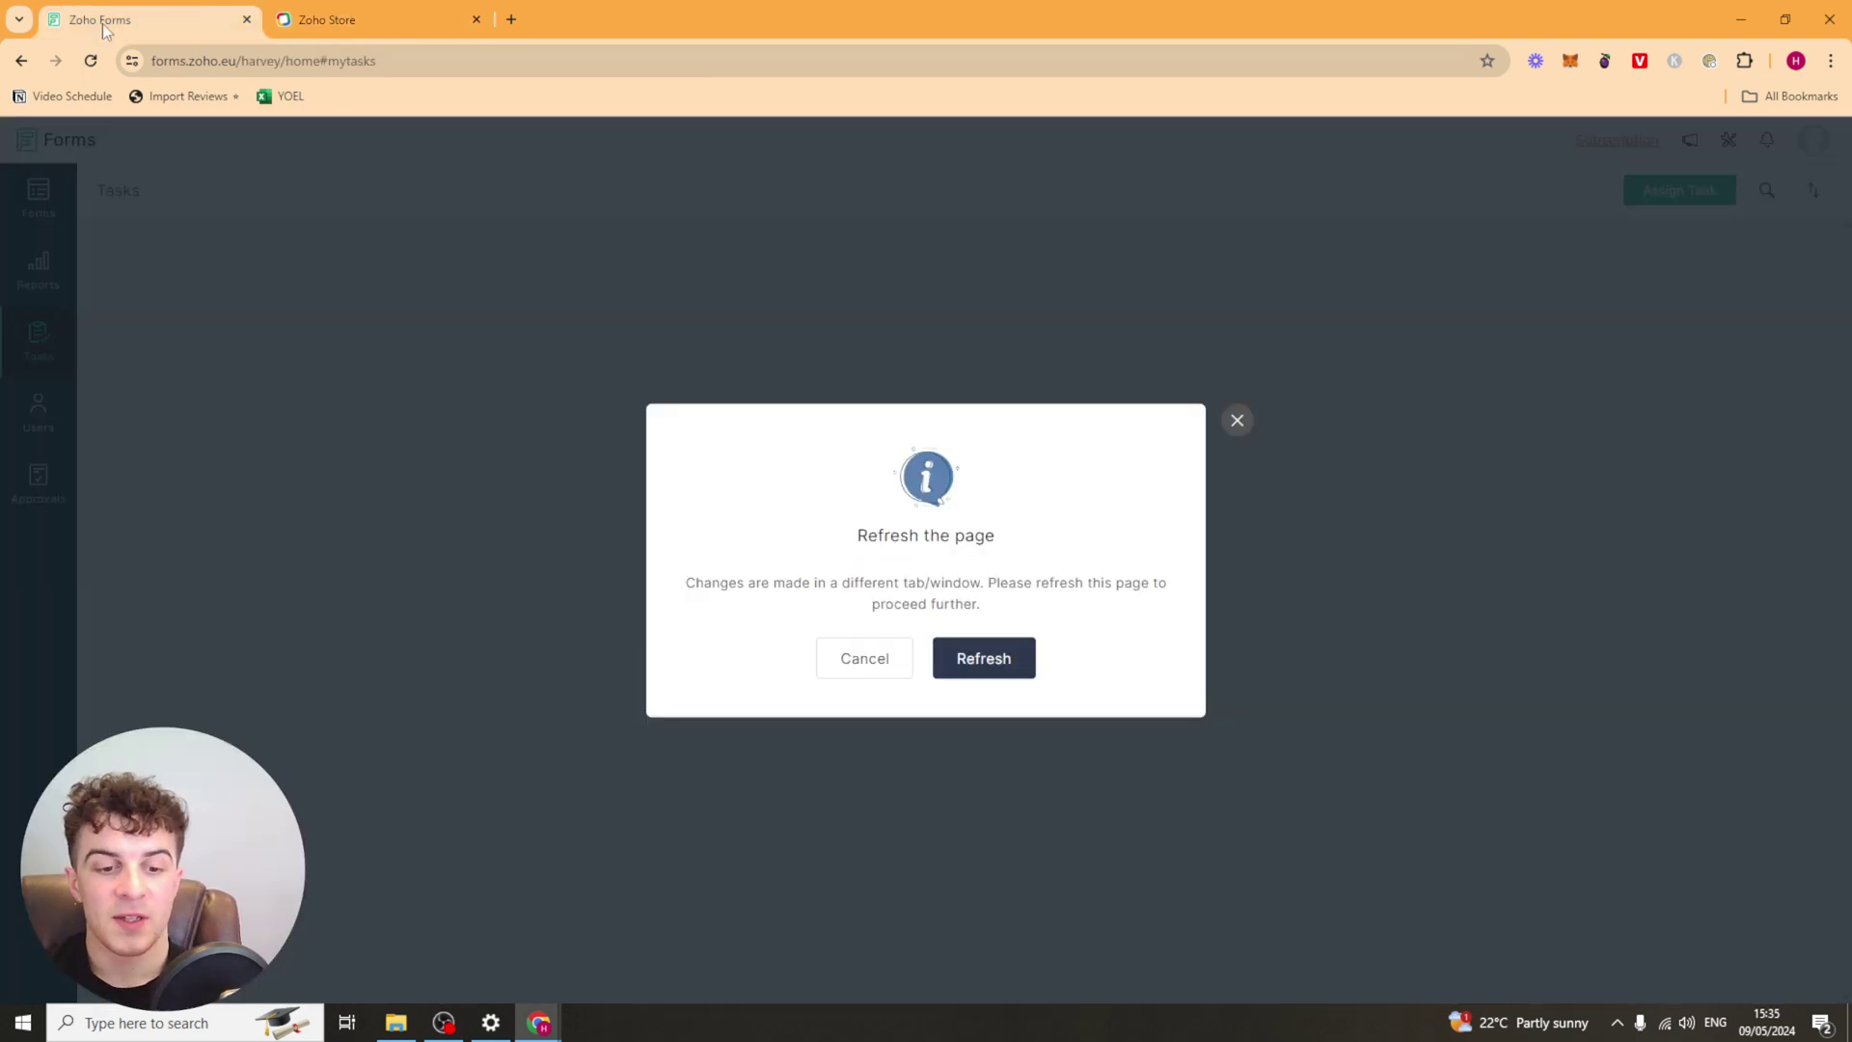